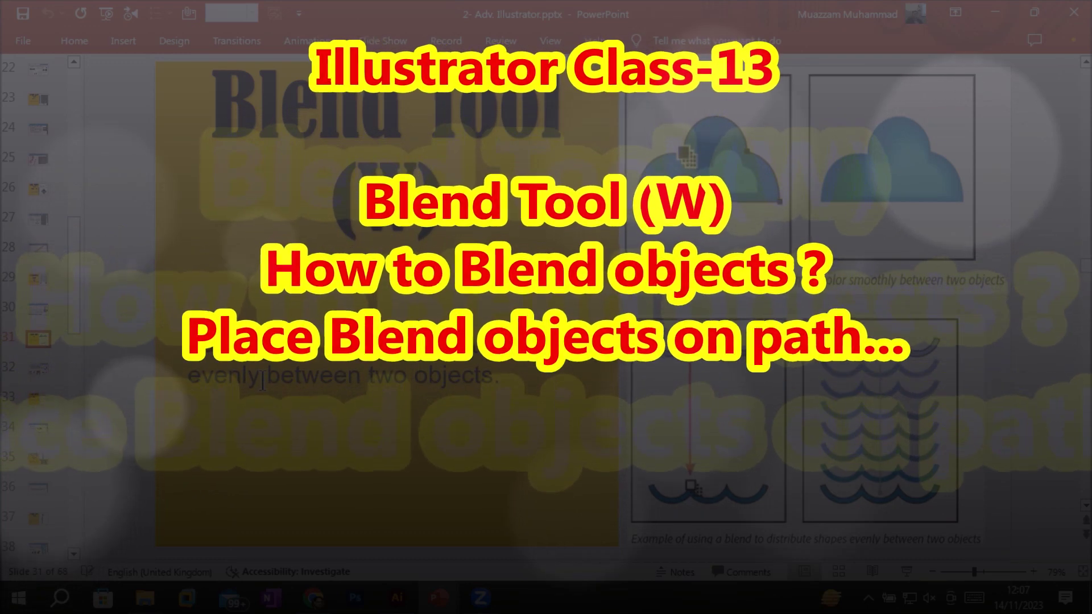
- Review slide 31's cloud blend example, advance to the About blended objects slide, then go to Illustrator
left_click(316, 381)
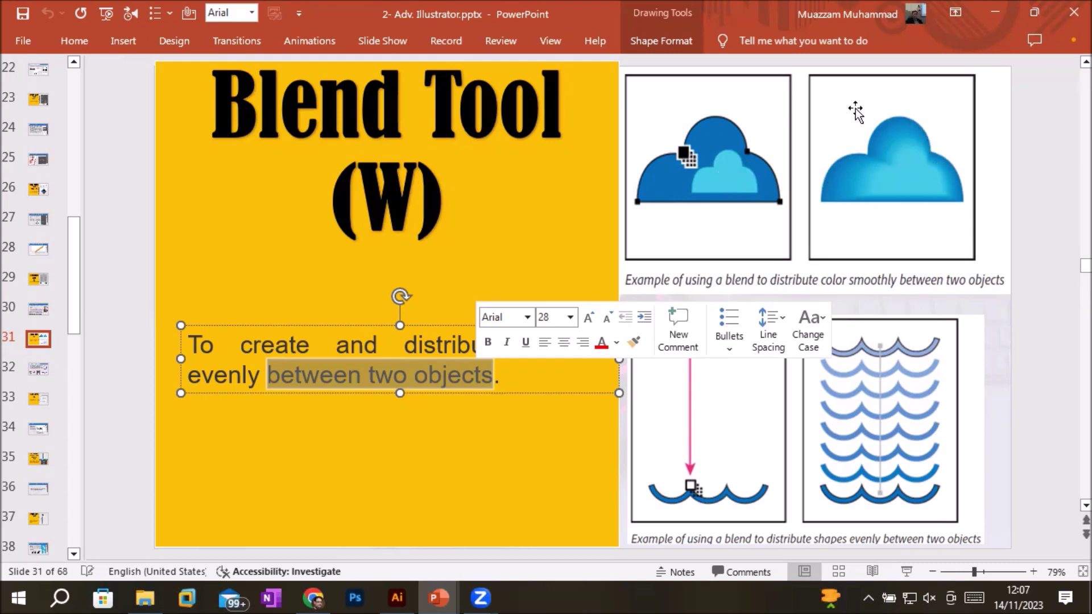
left_click(908, 157)
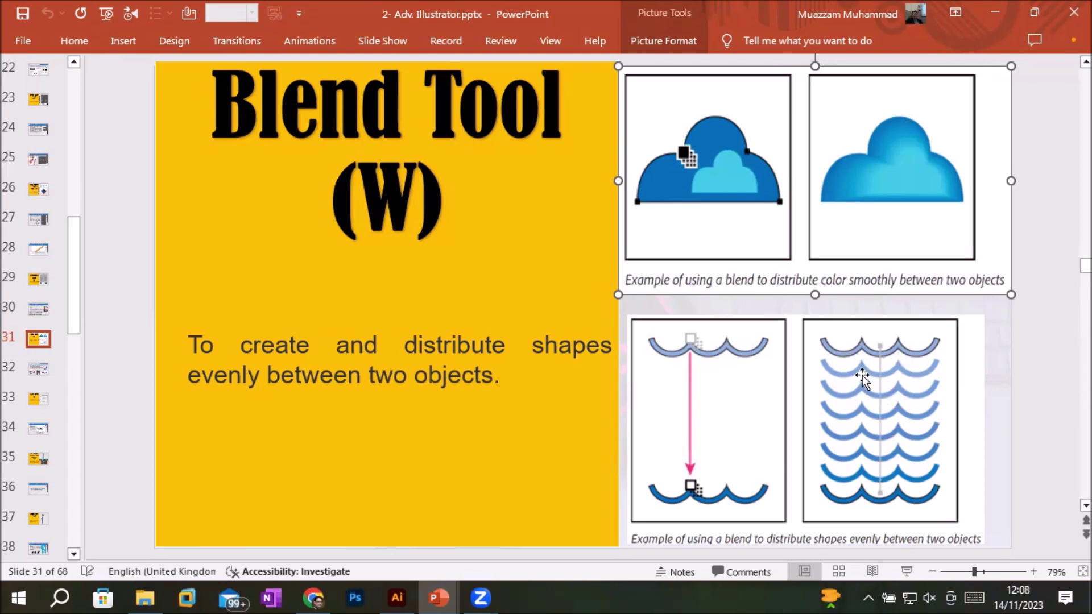
left_click(33, 372)
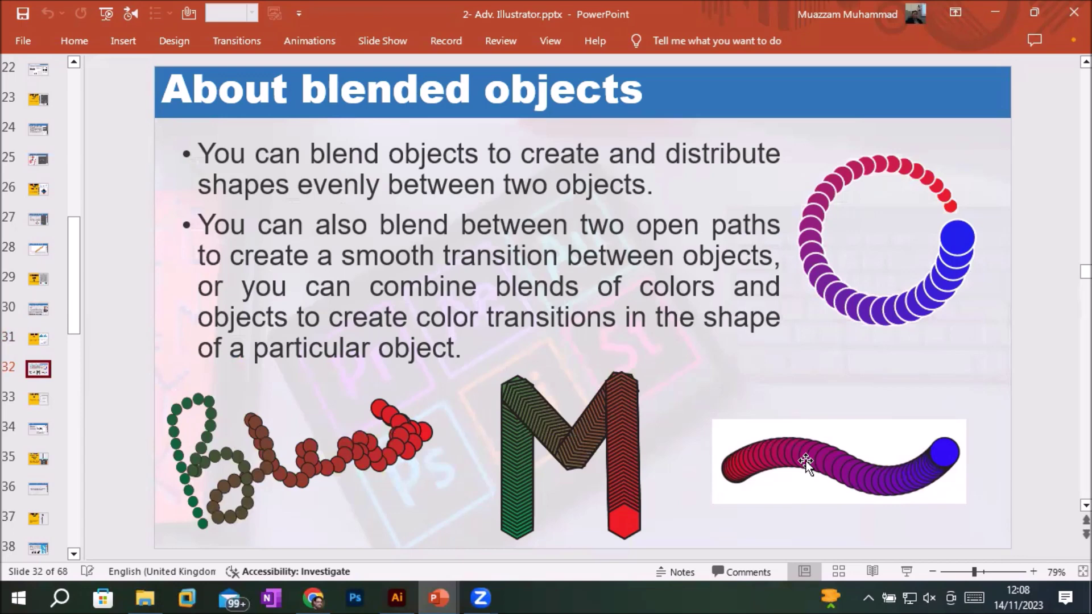
left_click(396, 598)
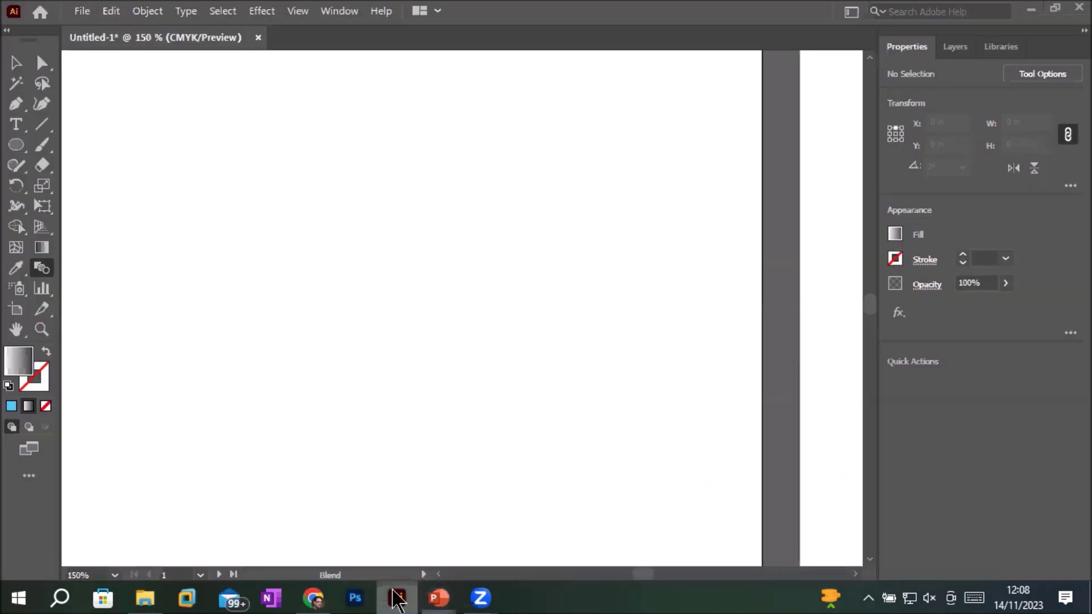
- Draw a 2.537 in circle near the artboard top with default white fill and 1 pt black stroke
scroll(322, 402, "down", 2)
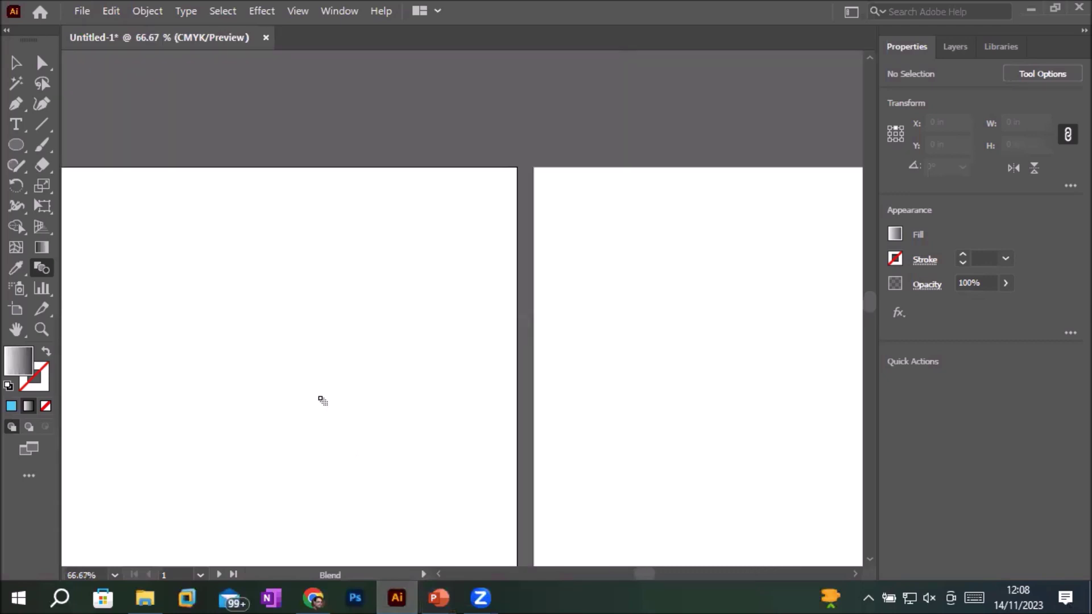
scroll(323, 401, "down", 1)
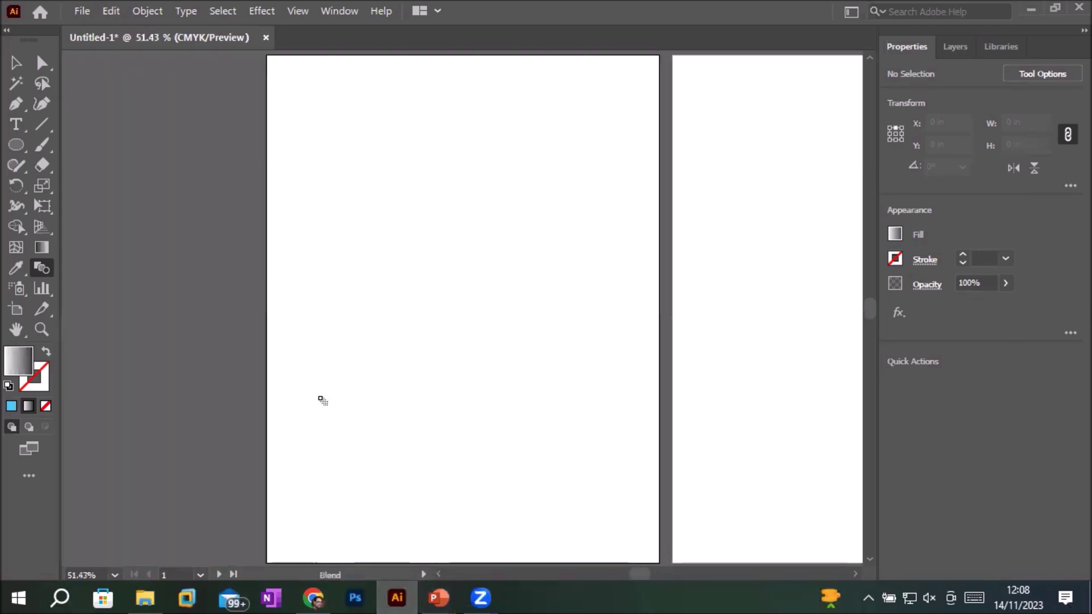
left_click(17, 147)
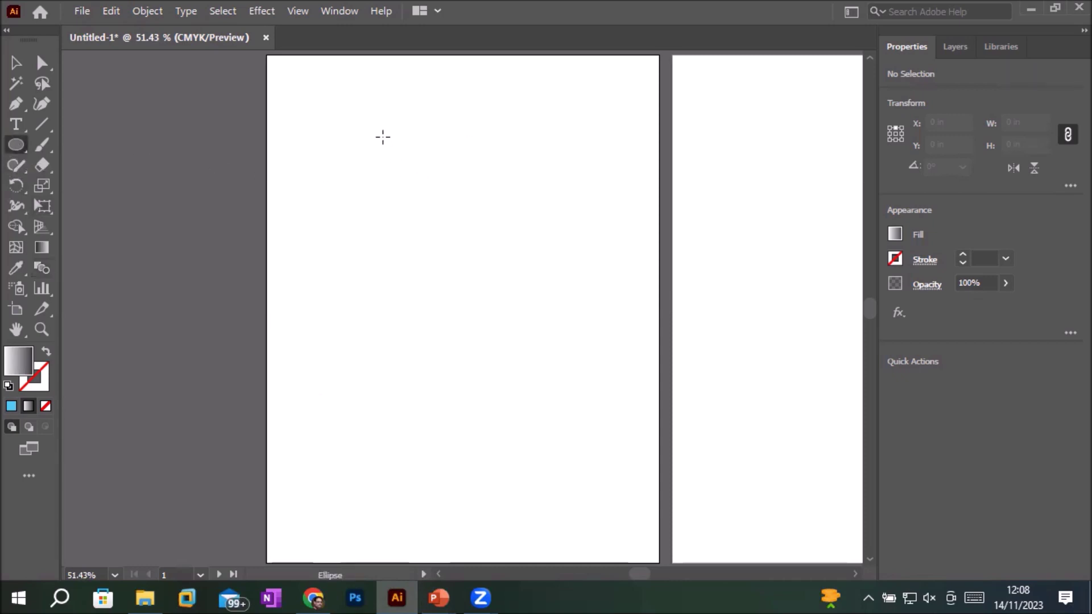
left_click_drag(381, 113, 504, 224)
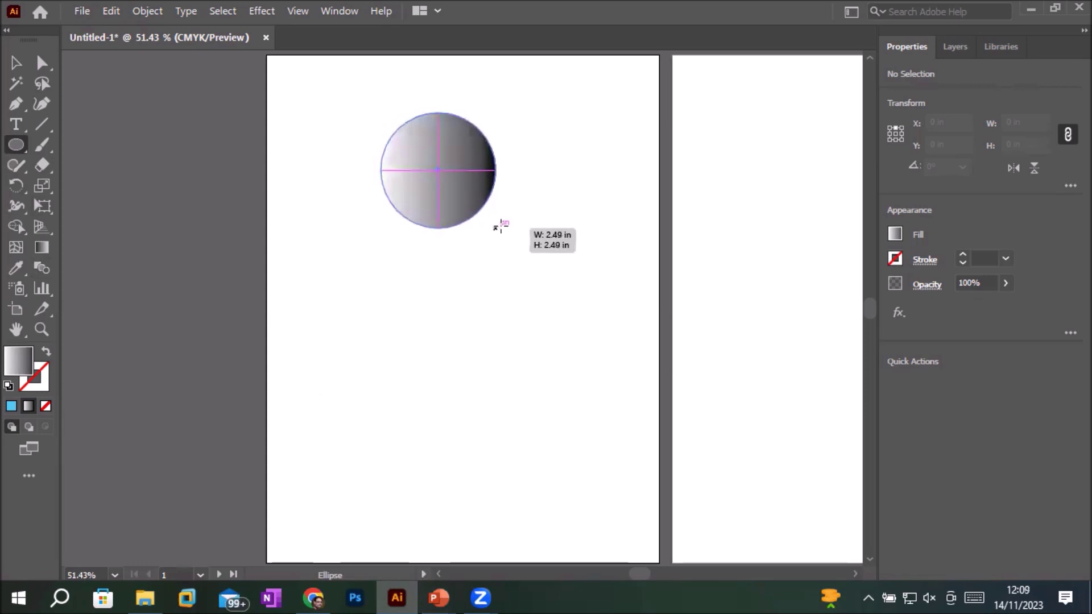
left_click_drag(504, 224, 498, 230)
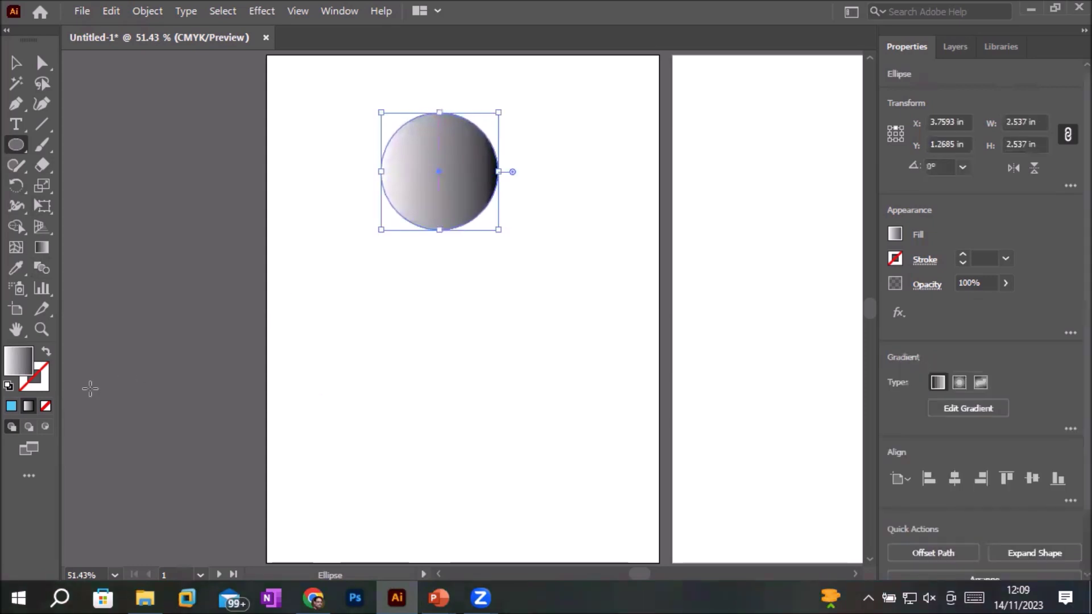
left_click(8, 388)
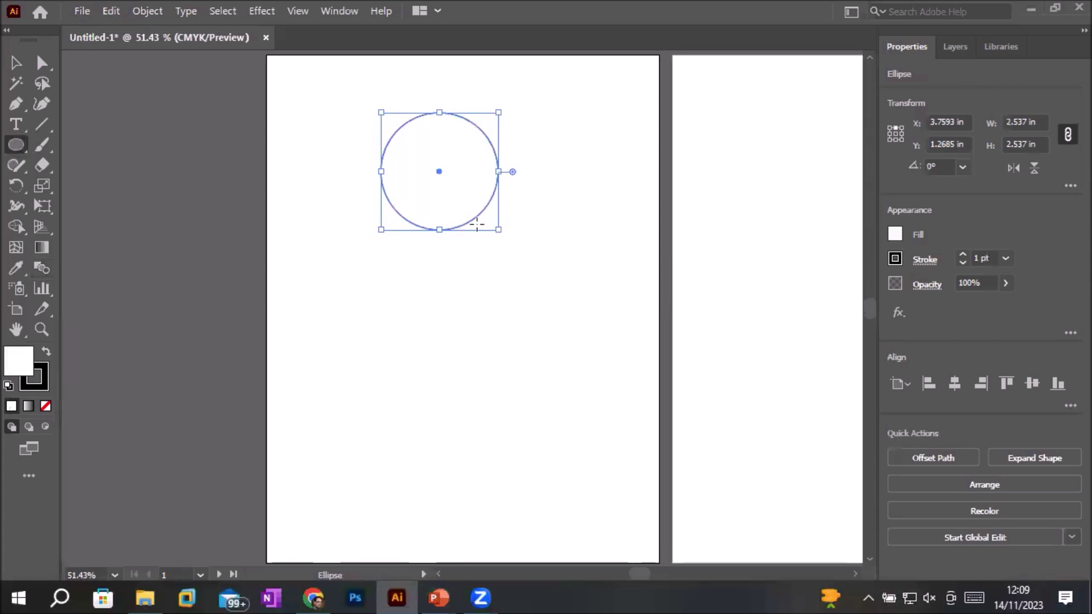
left_click(16, 147)
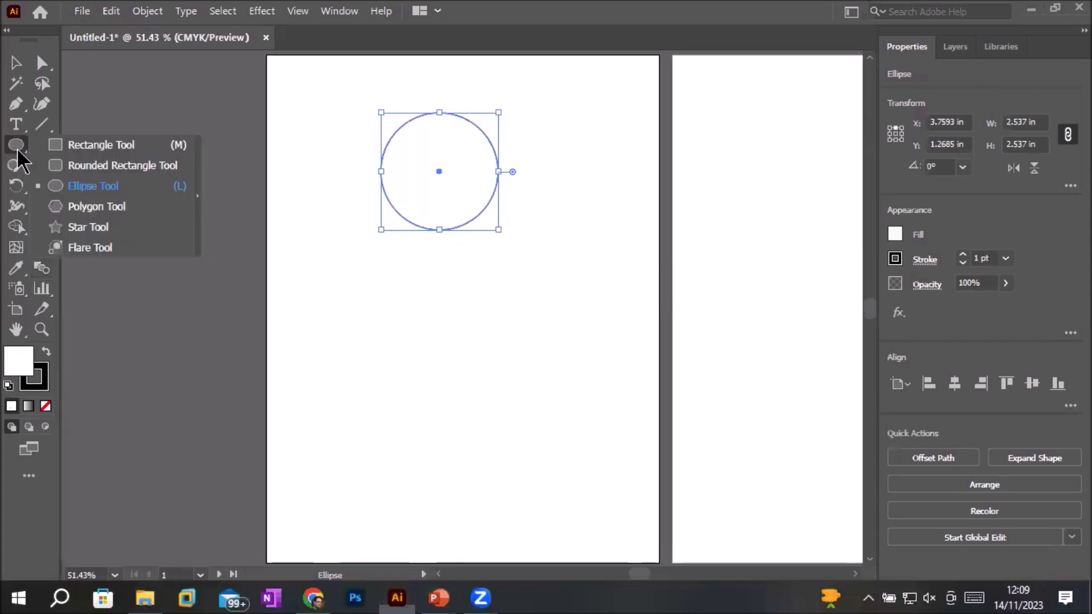
left_click(103, 146)
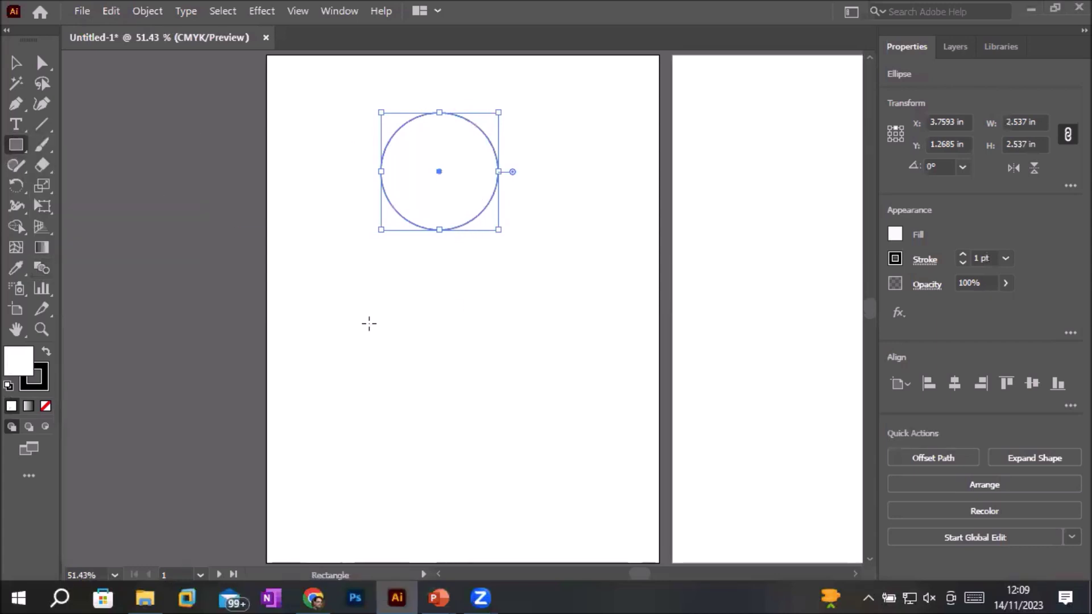
- Draw a 3.7407 × 2.4444 in rectangle under the circle, arrange both, and select them together
left_click_drag(361, 314, 535, 427)
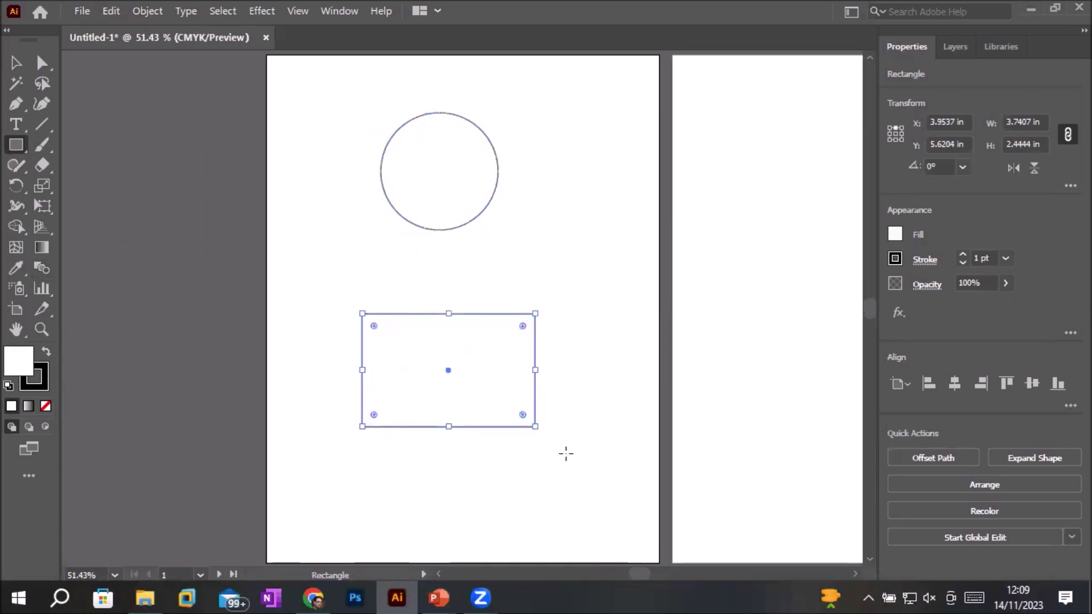
left_click(16, 63)
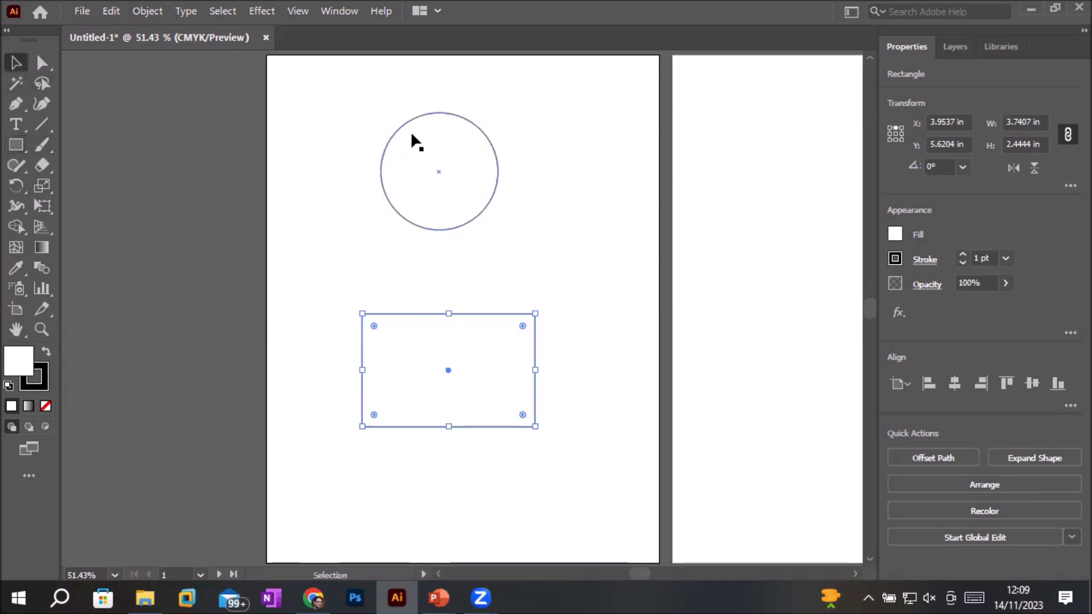
left_click_drag(436, 116, 449, 74)
left_click_drag(446, 316, 454, 343)
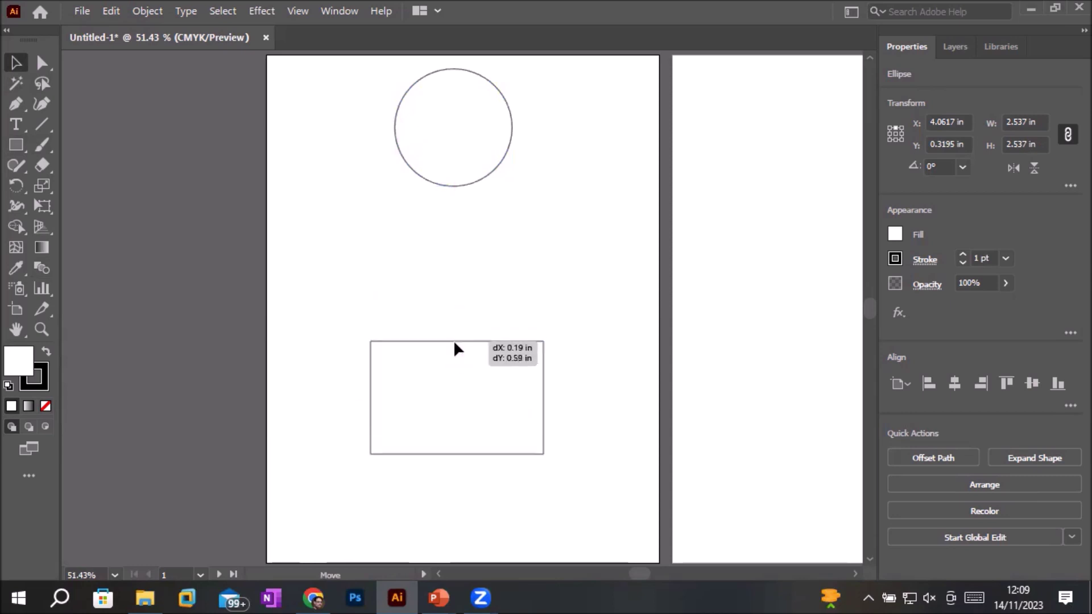
left_click_drag(454, 343, 462, 344)
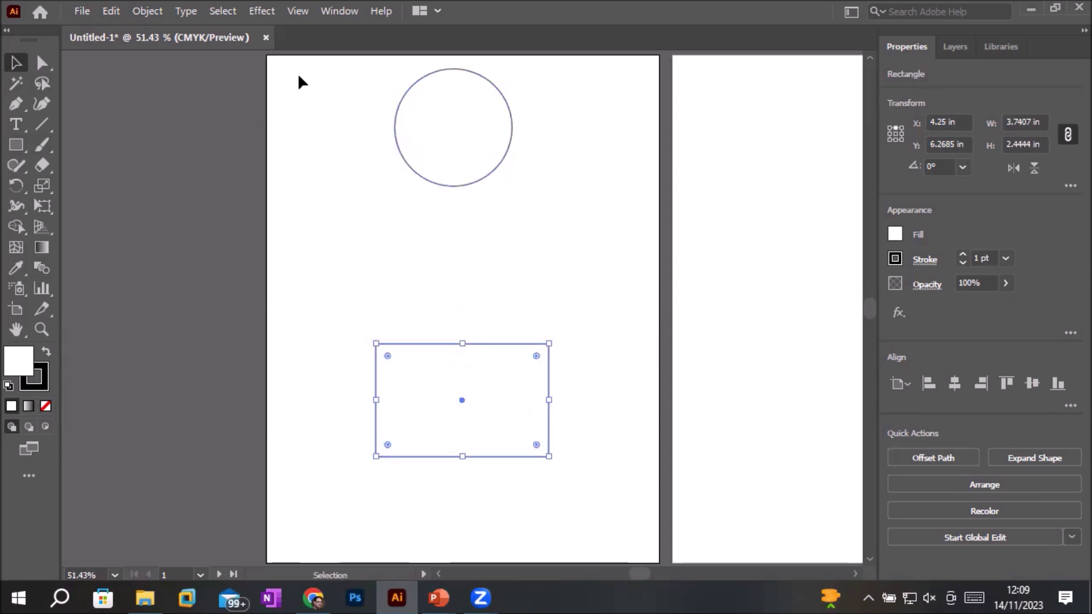
left_click_drag(316, 64, 600, 501)
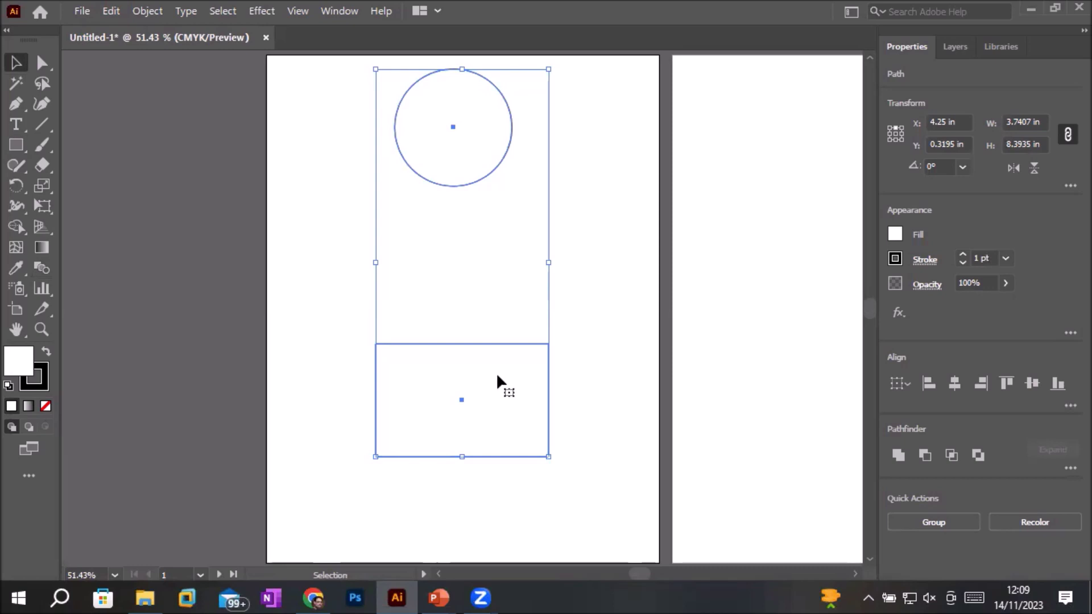
left_click(149, 12)
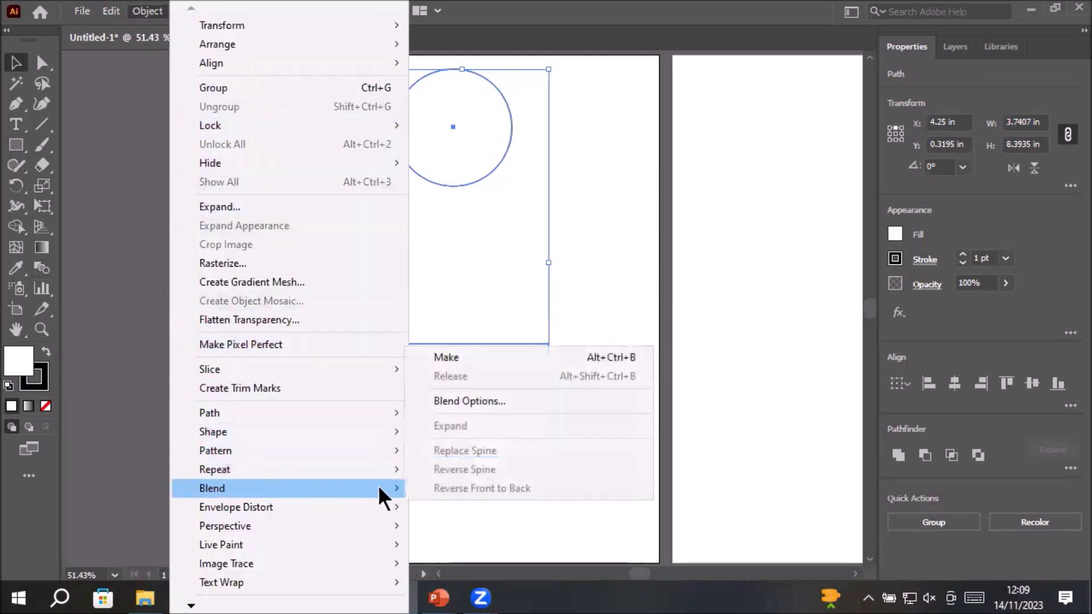
mouse_move(212, 488)
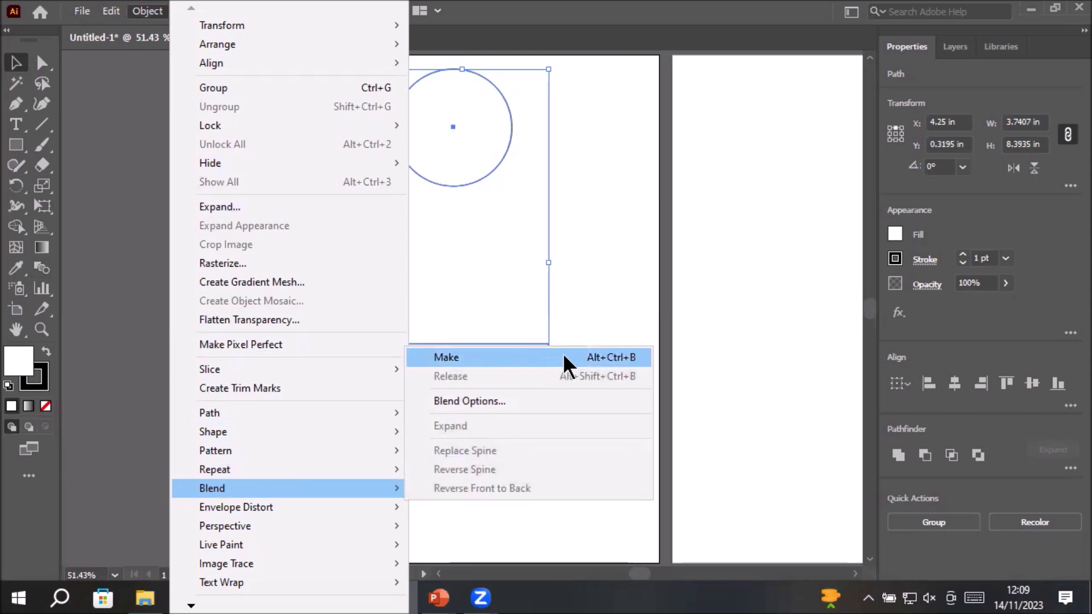
left_click(564, 357)
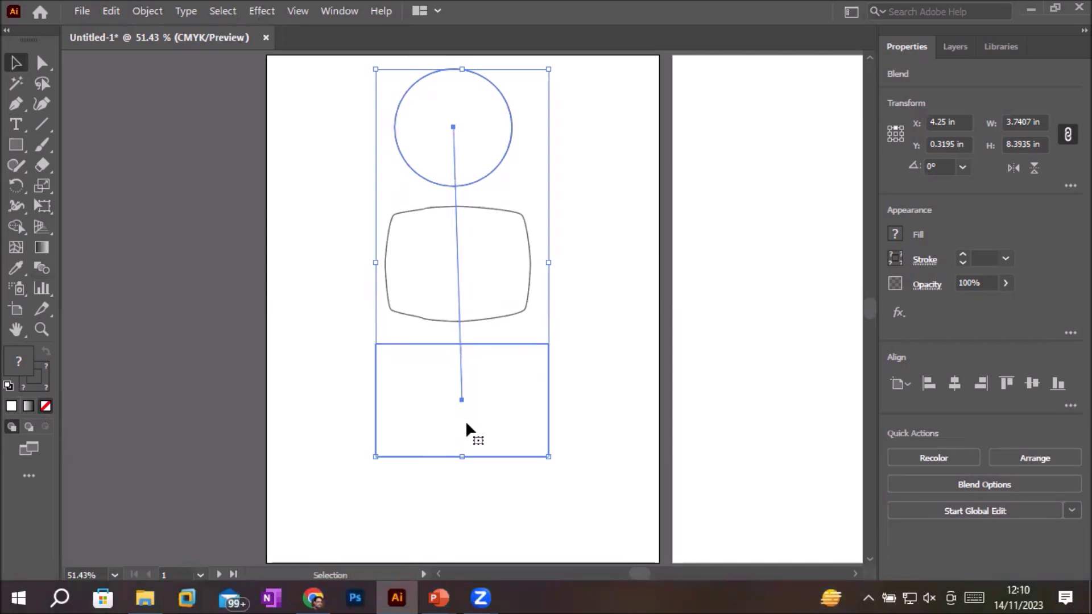
key("ctrl+z")
left_click(548, 151)
left_click(511, 142)
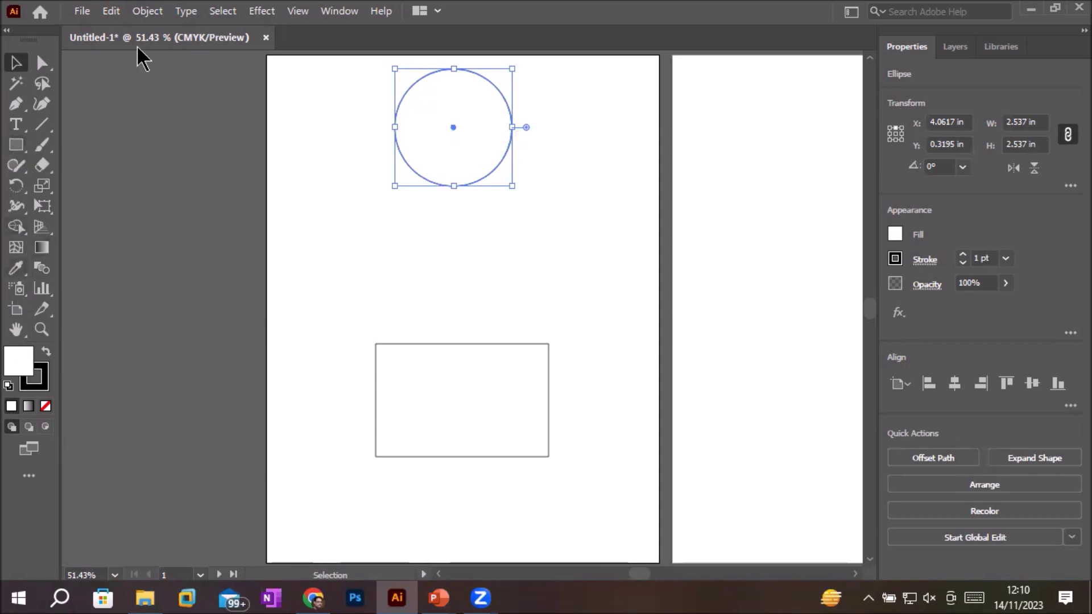
- Show the Control bar, then fill the circle CMYK Red and the rectangle CMYK Yellow
left_click(339, 11)
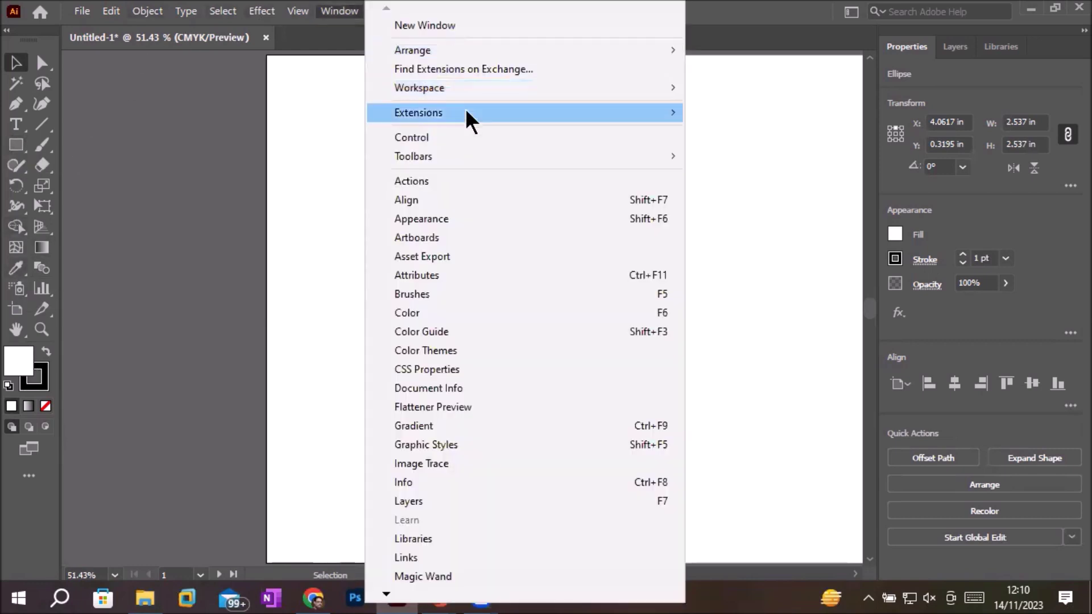
left_click(470, 138)
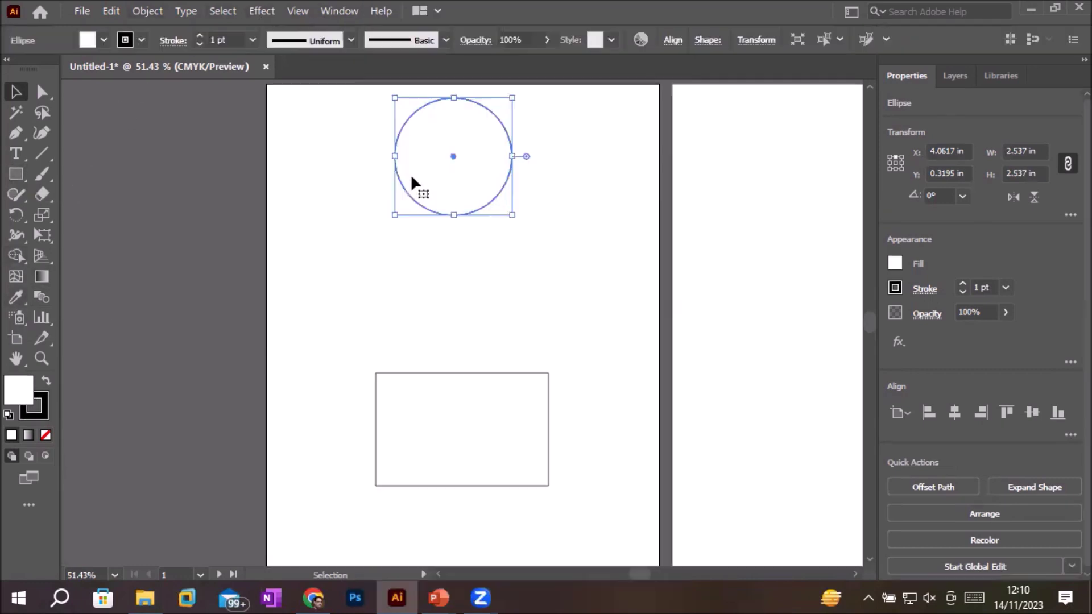
left_click(103, 40)
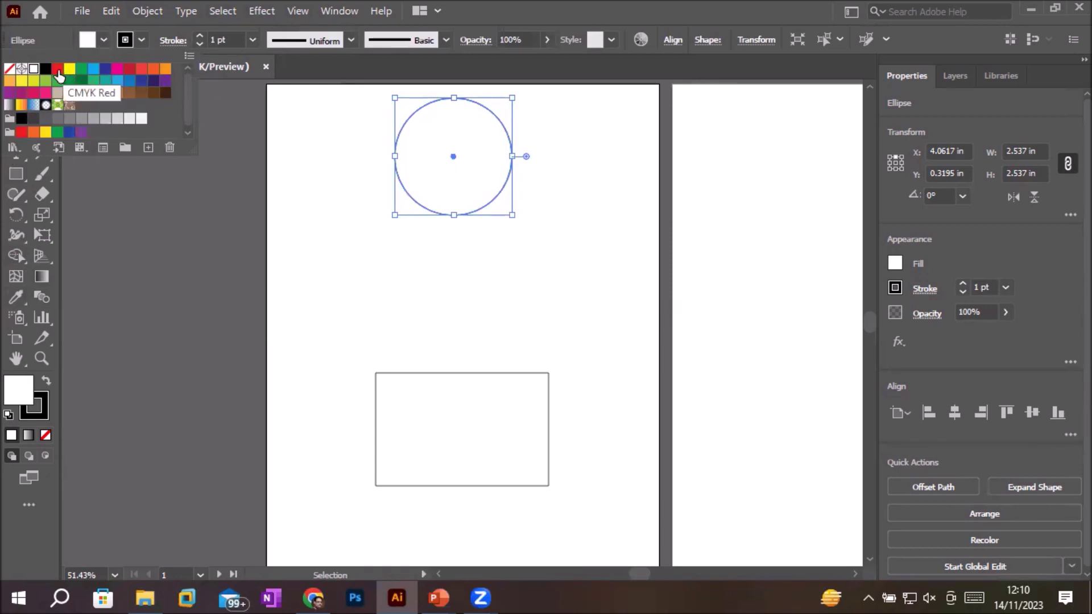
left_click(58, 71)
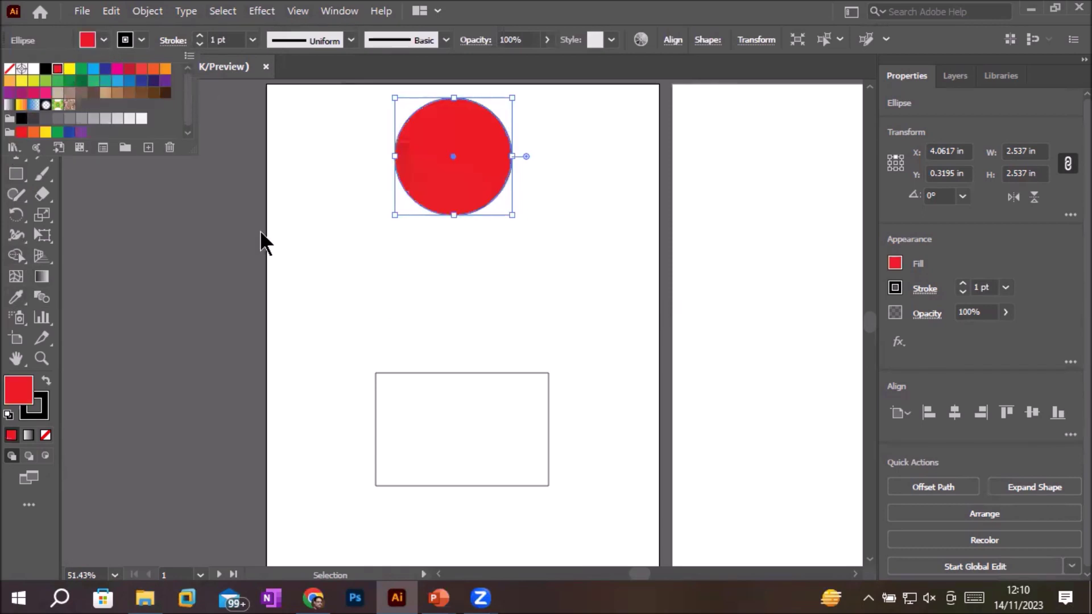
left_click(482, 374)
left_click(95, 44)
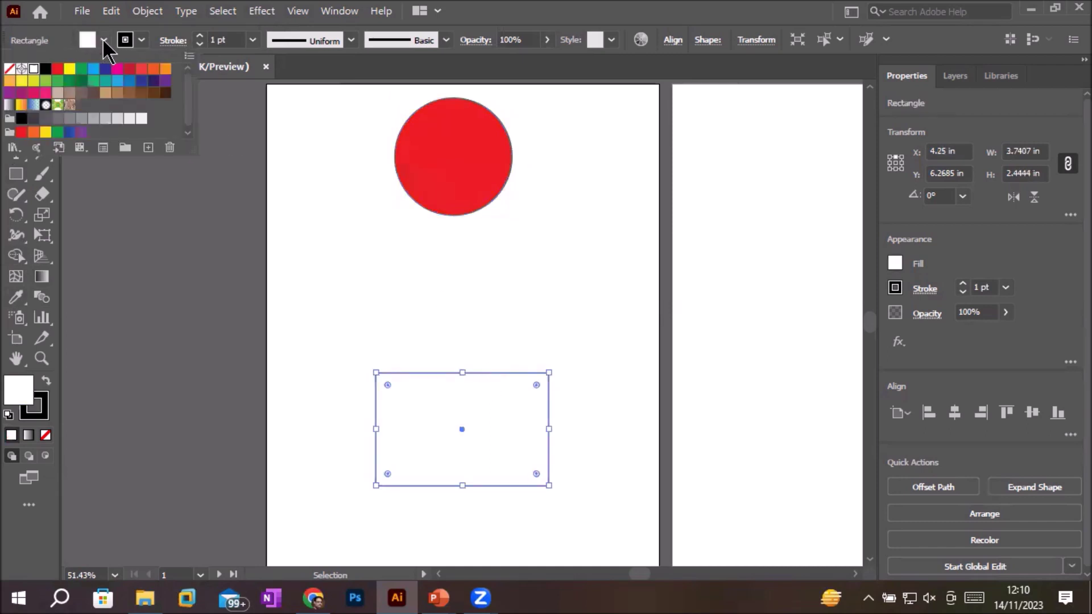
left_click(69, 71)
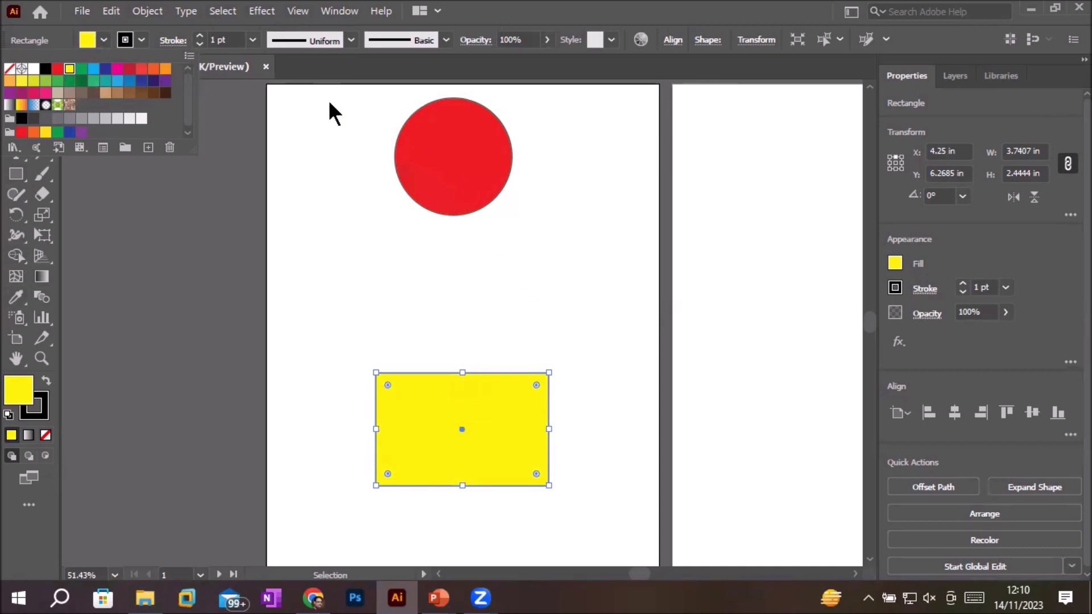
left_click(589, 224)
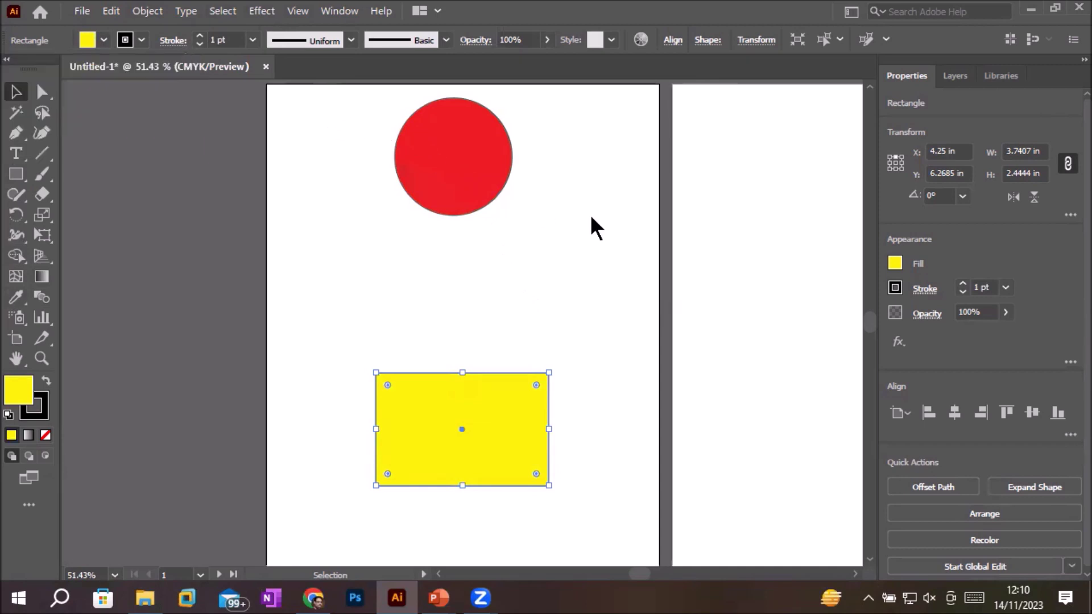
left_click(513, 294)
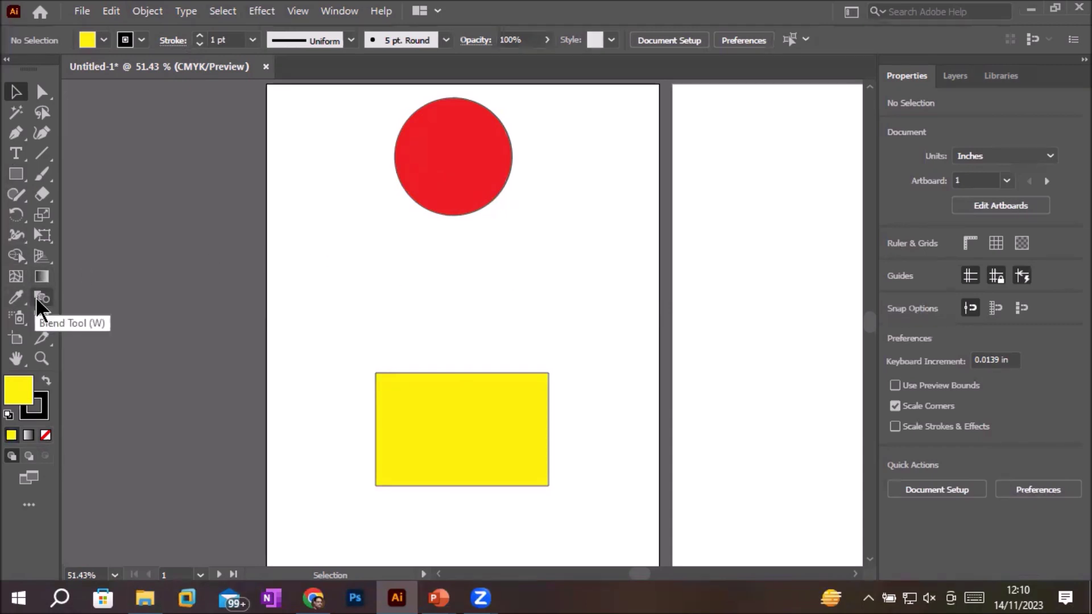
- Blend the red circle into the yellow rectangle with the Blend Tool
left_click(37, 301)
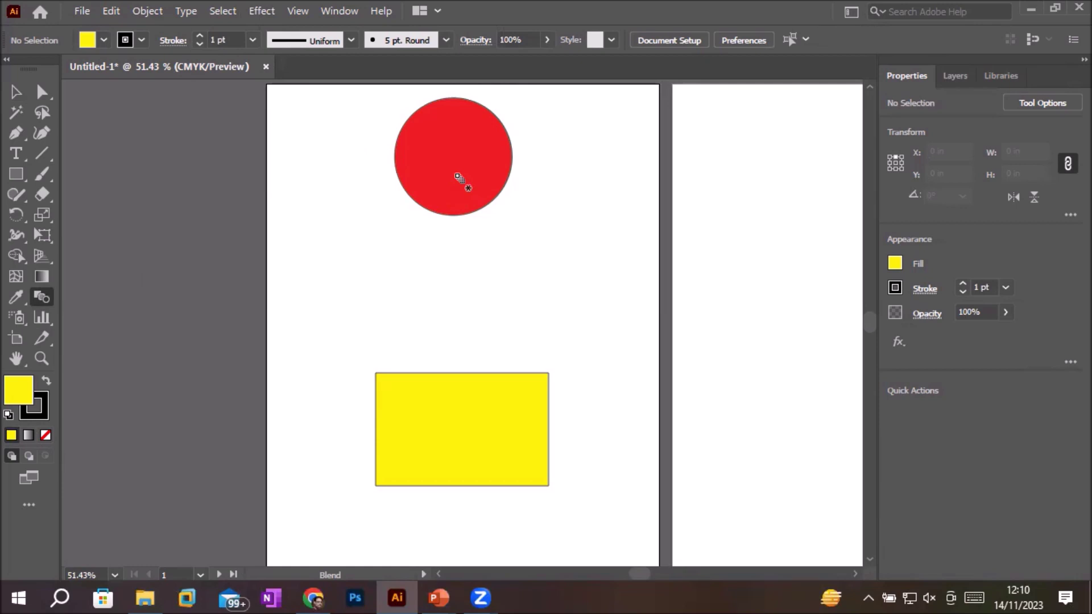
left_click(443, 409)
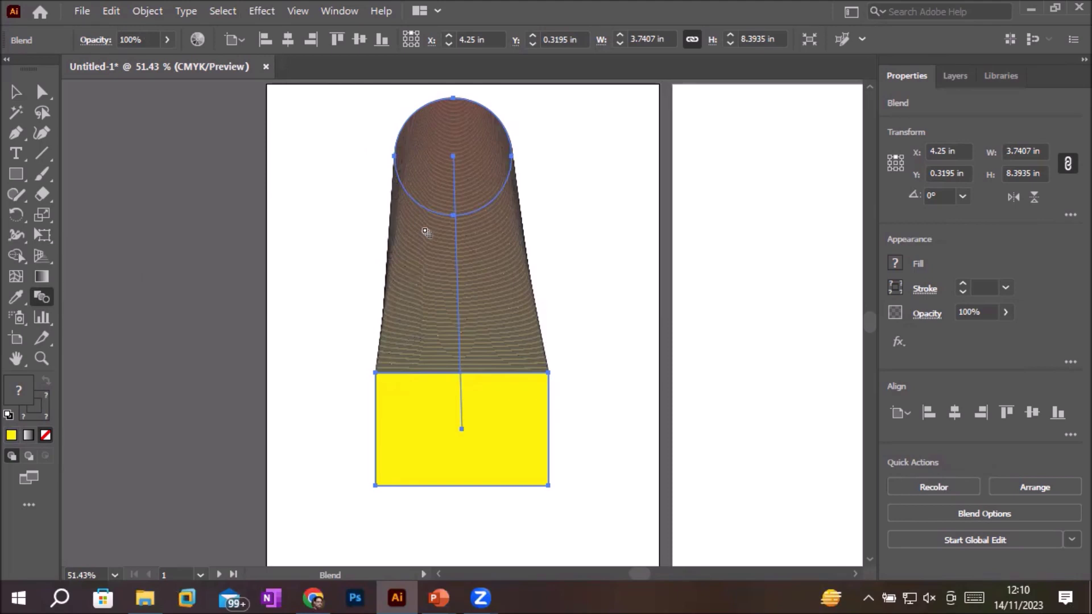
- Set the blend spacing to Specified Steps with 5 steps
double_click(42, 299)
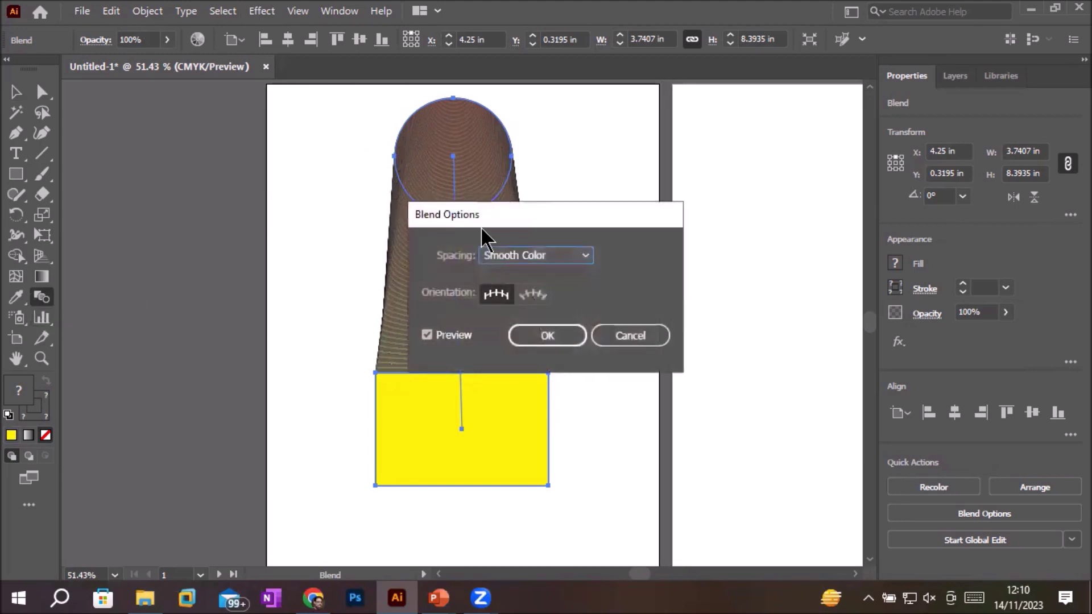
left_click_drag(546, 213, 718, 145)
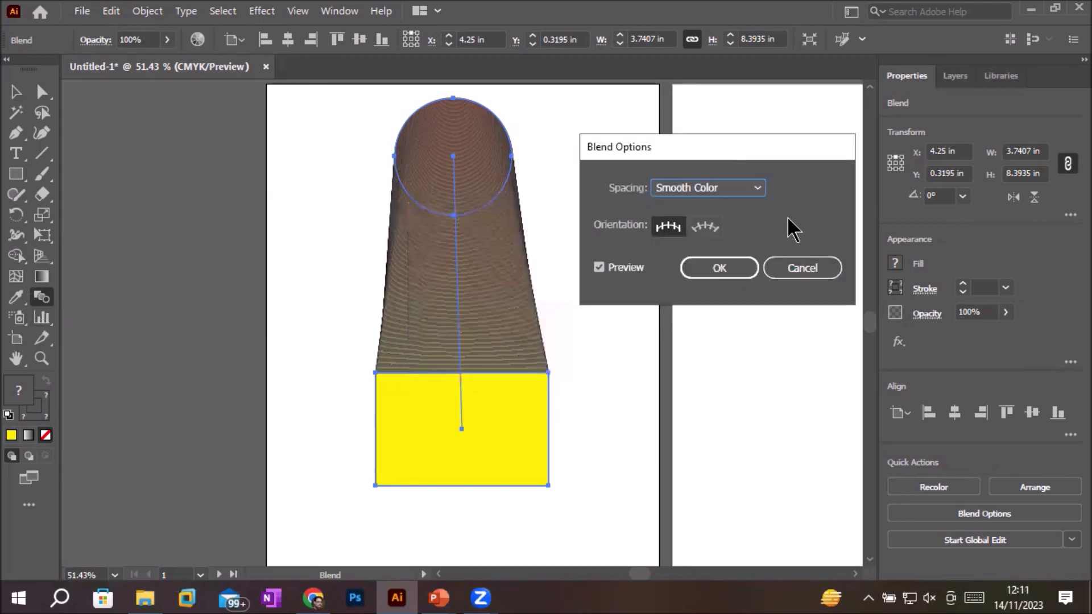
left_click(757, 188)
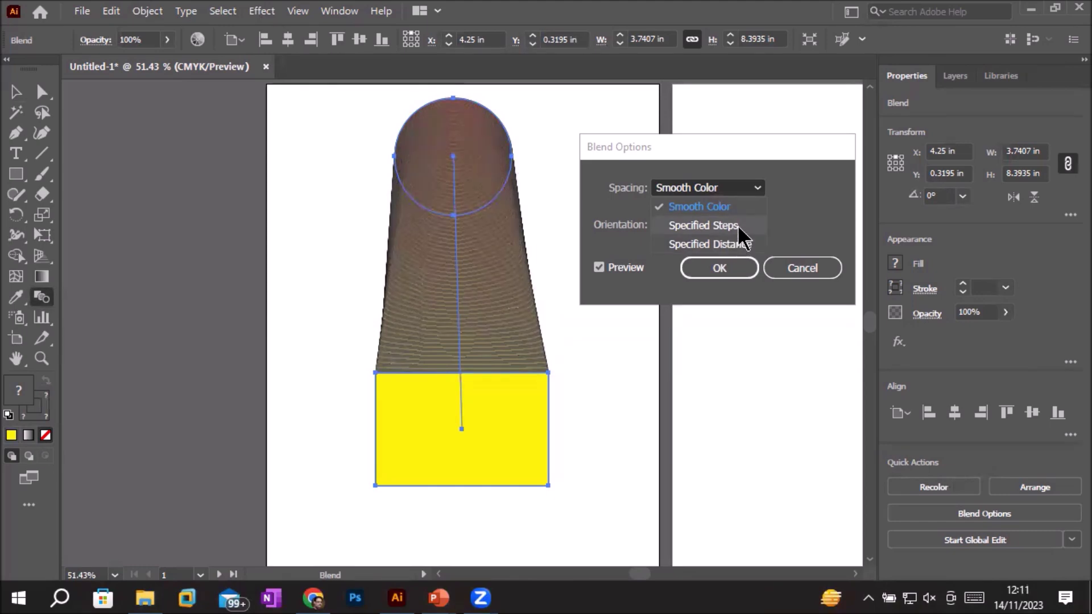
left_click(738, 226)
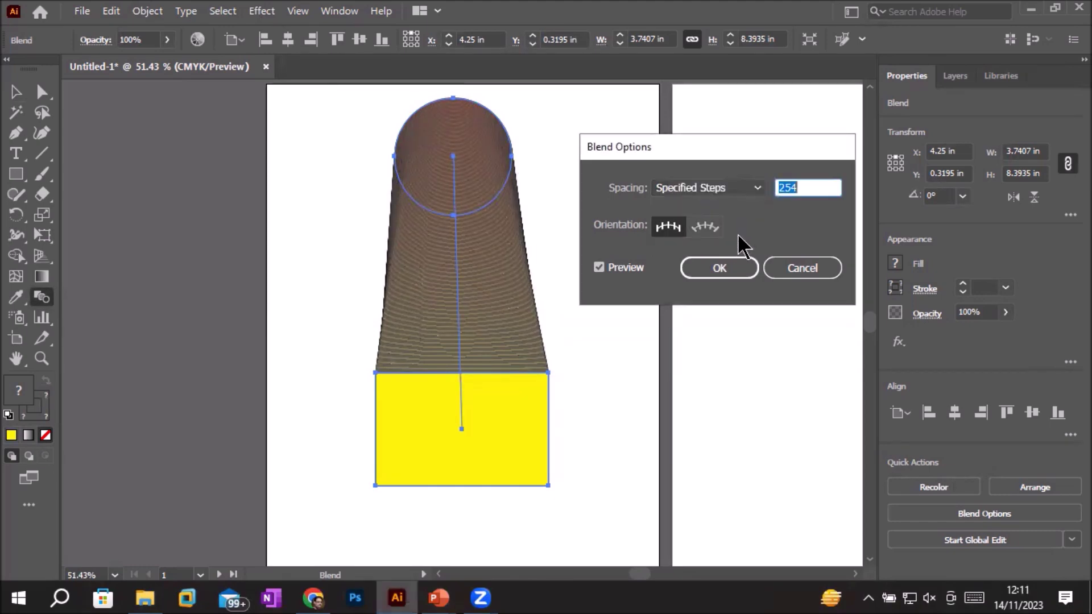
left_click(822, 189)
key("Down")
key("Down")
key("Down")
key("Down")
key("Down")
key("Down")
key("Down")
key("Down")
key("Down")
key("Down")
key("Down")
key("Down")
key("Down")
key("Down")
key("Down")
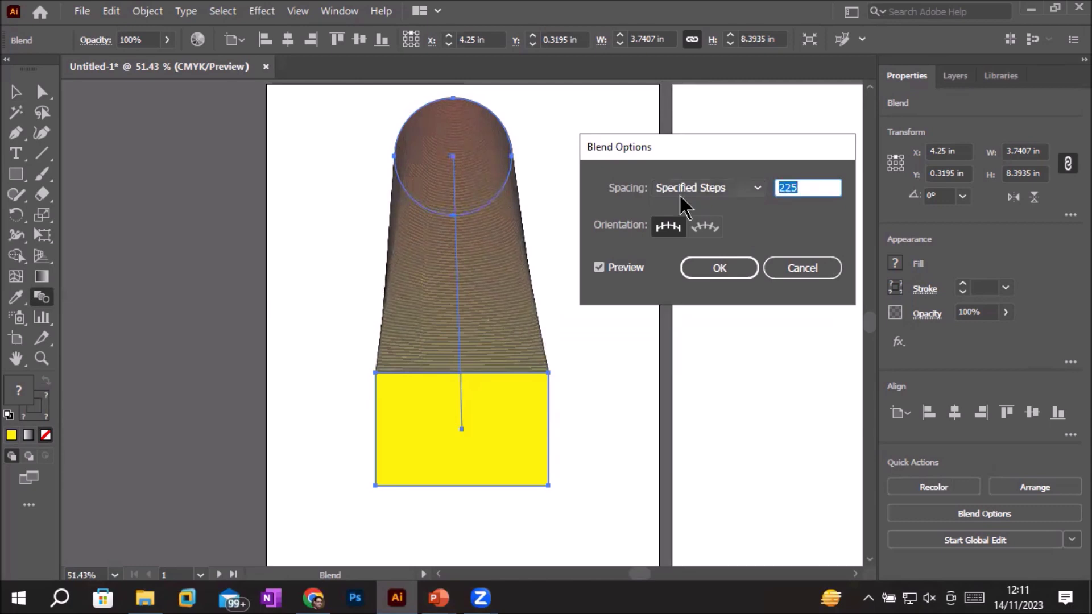
type("5")
left_click(714, 276)
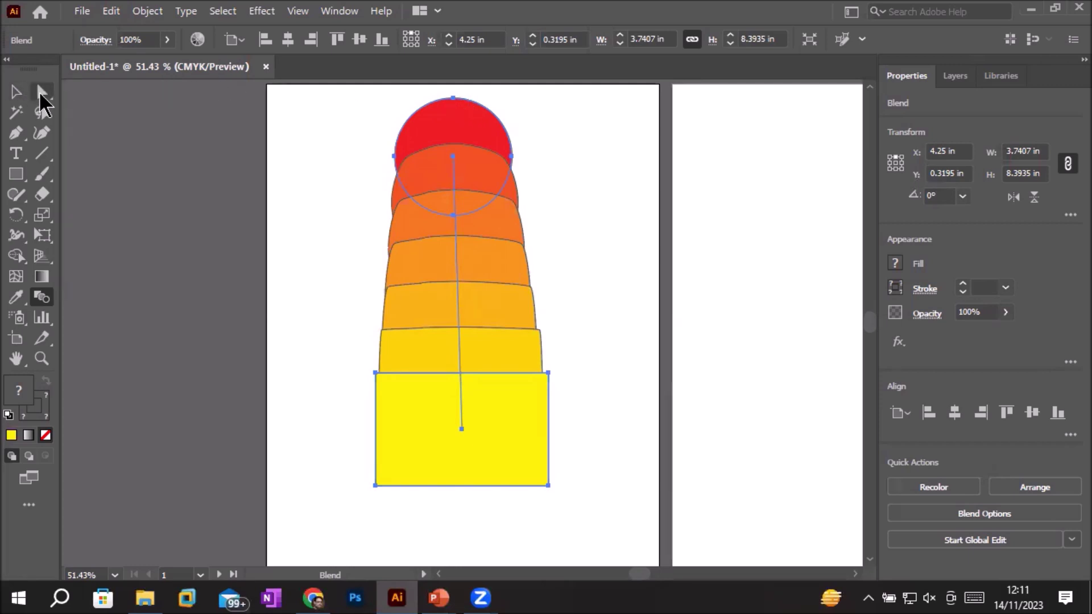
- Using Direct Selection, change the circle's fill to a cyan blue swatch
left_click(42, 98)
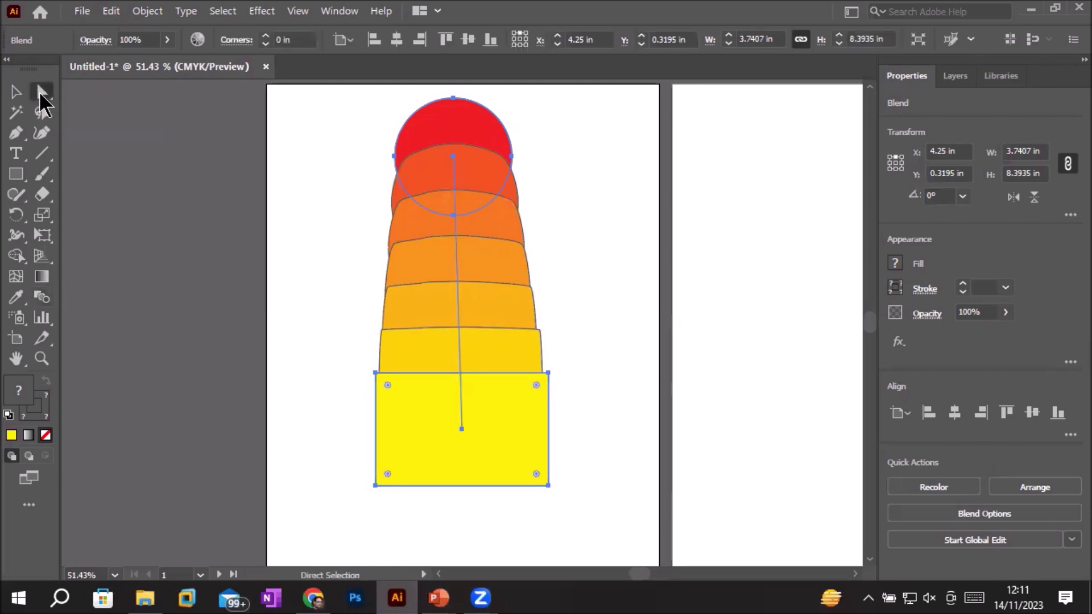
left_click(312, 155)
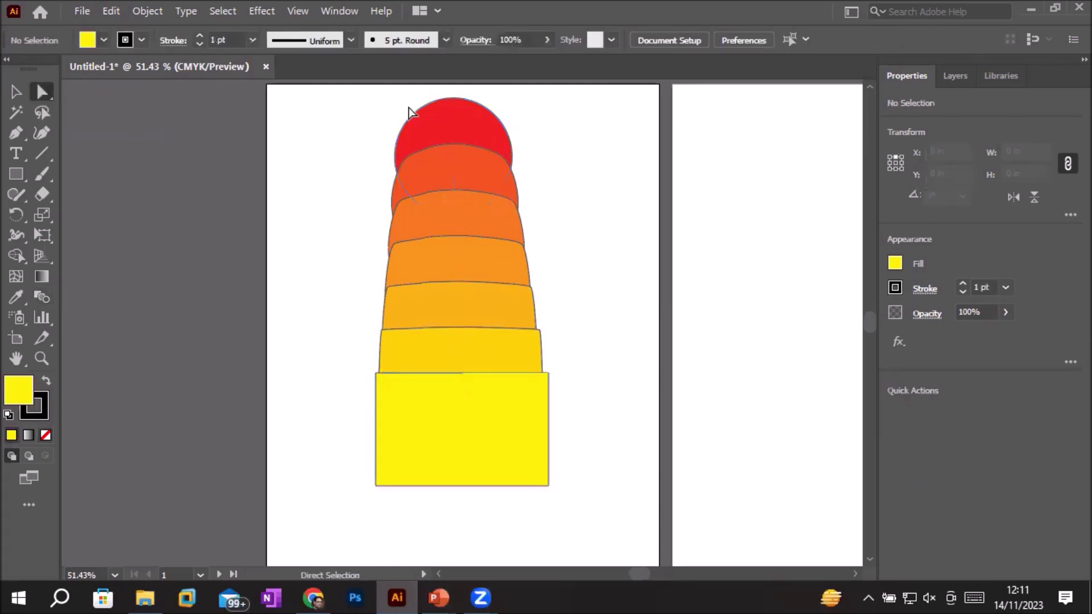
left_click(451, 108)
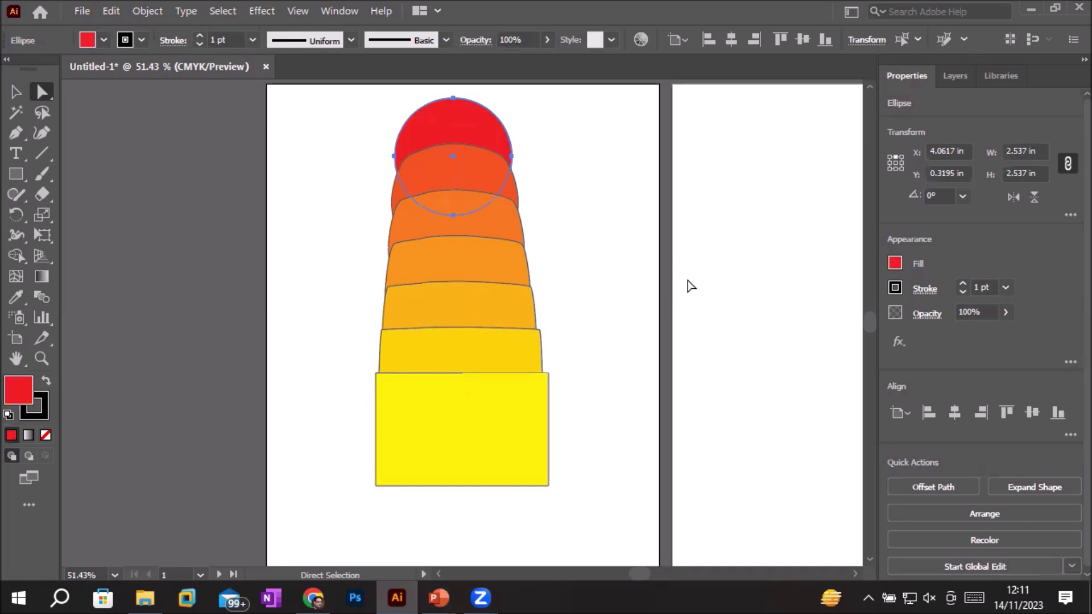
left_click(499, 444)
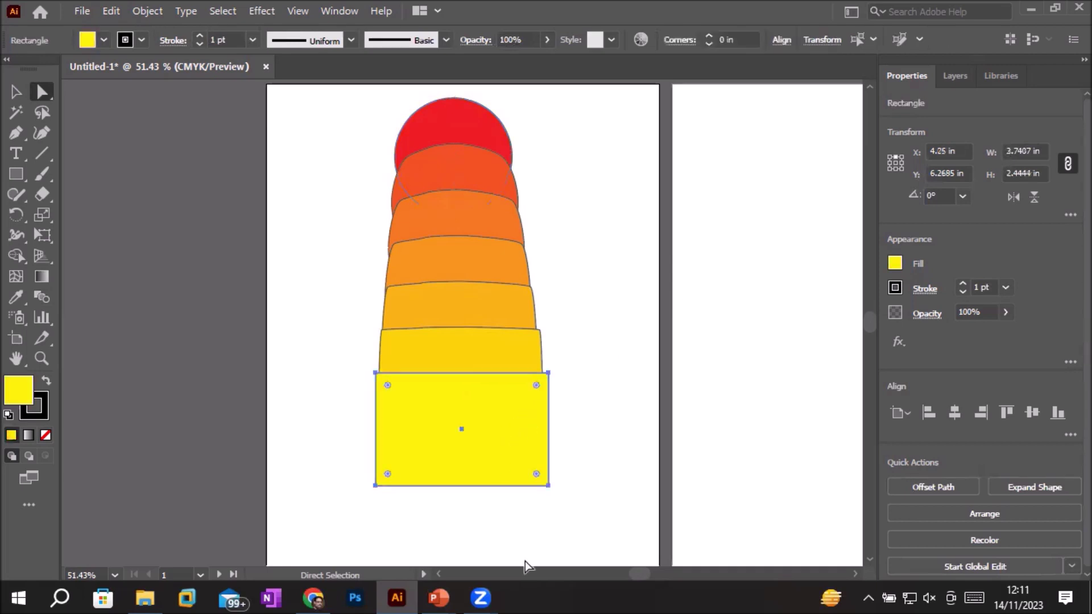
left_click(454, 108)
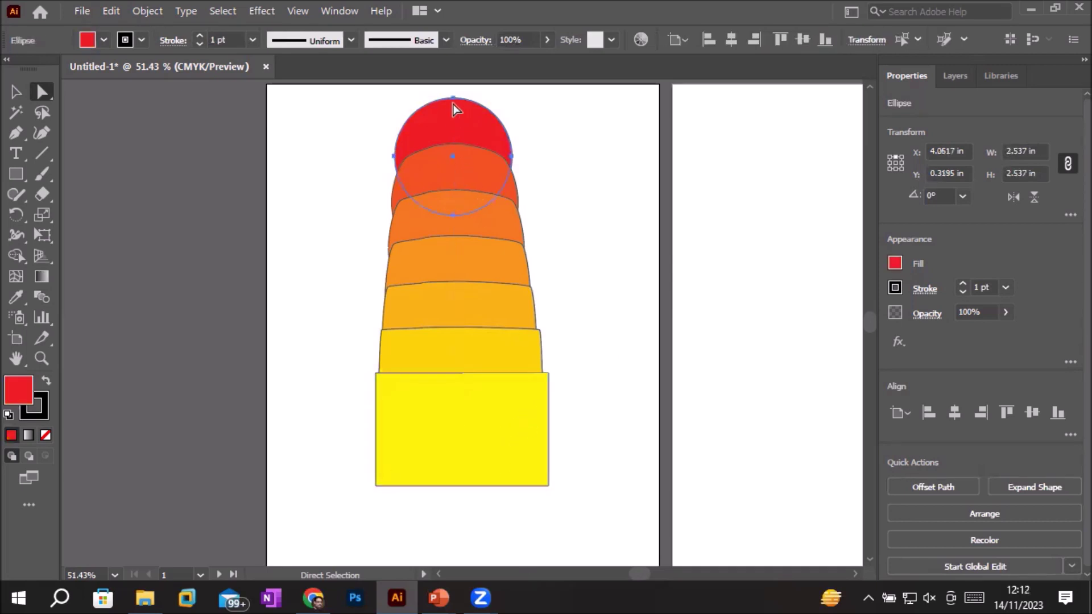
left_click(104, 39)
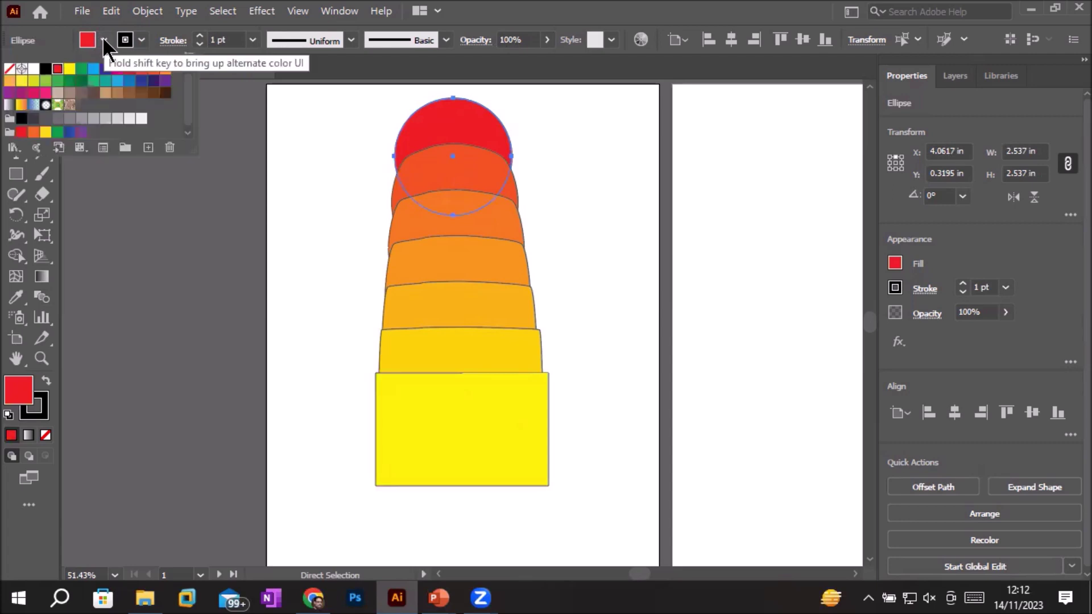
left_click(92, 69)
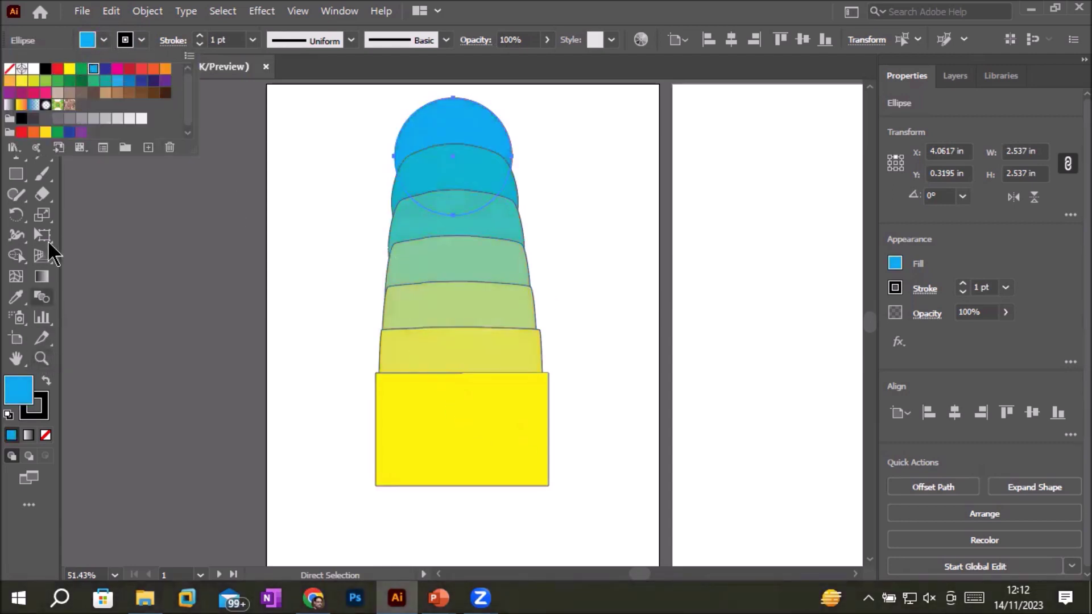
left_click(87, 41)
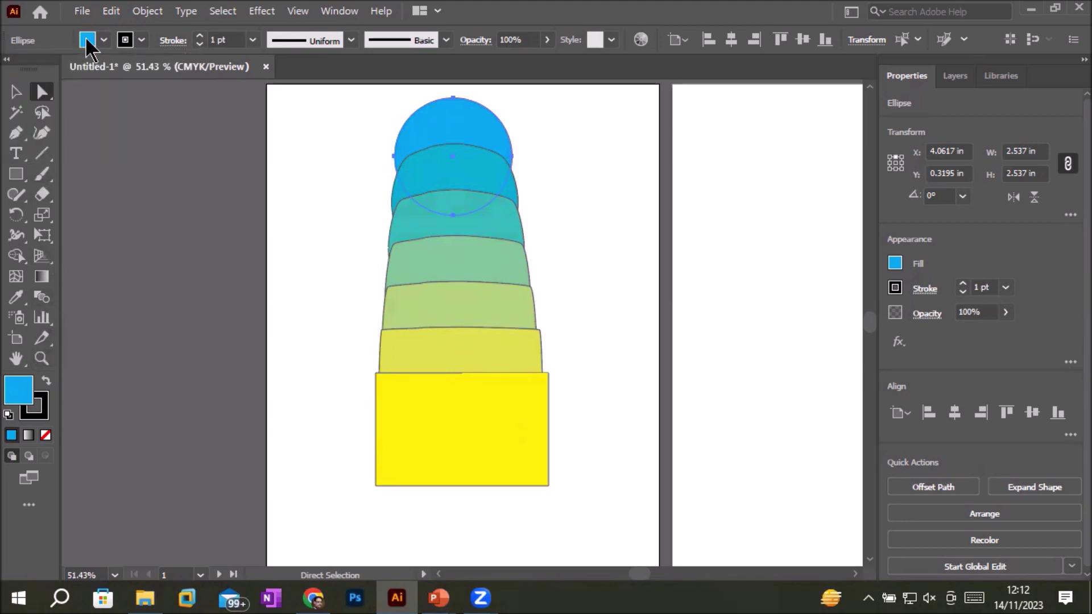
left_click(294, 183)
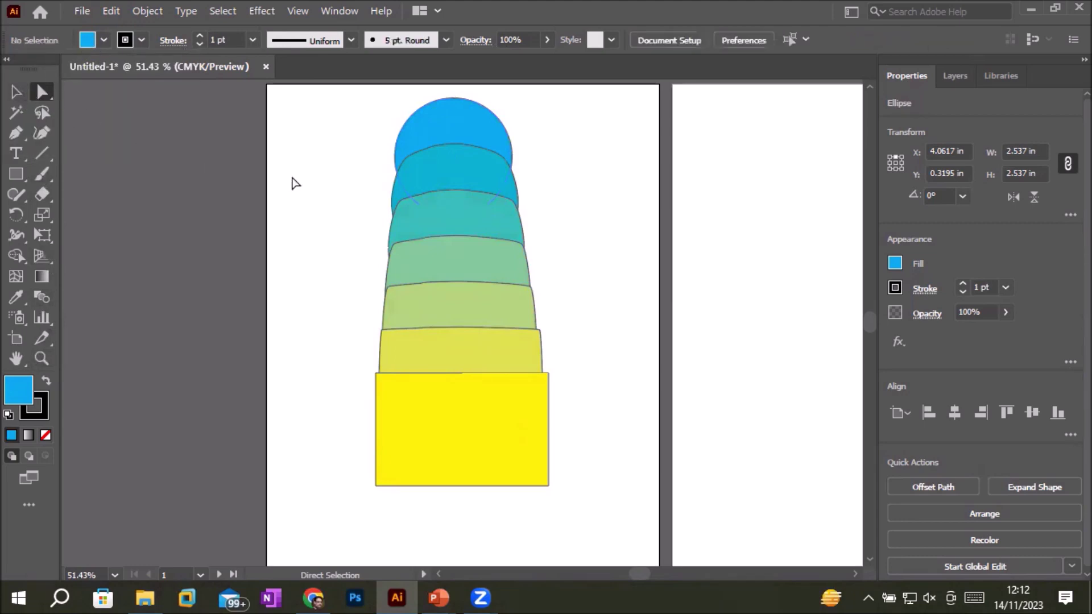
- Drag the rectangle's top-right anchor down to the lower-left to reshape the yellow end
left_click(461, 464)
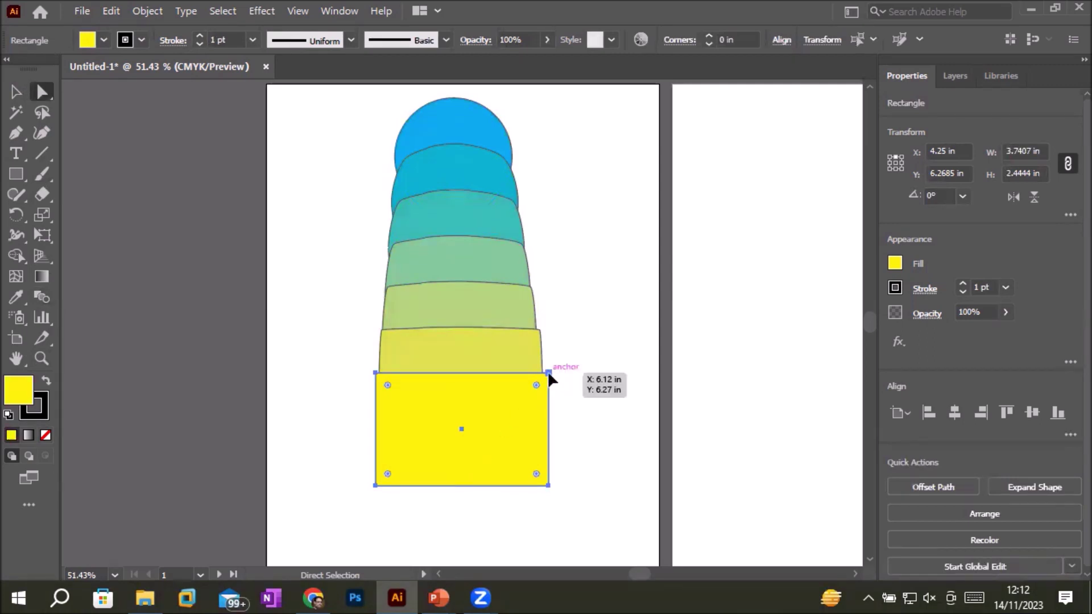
left_click_drag(548, 373, 483, 436)
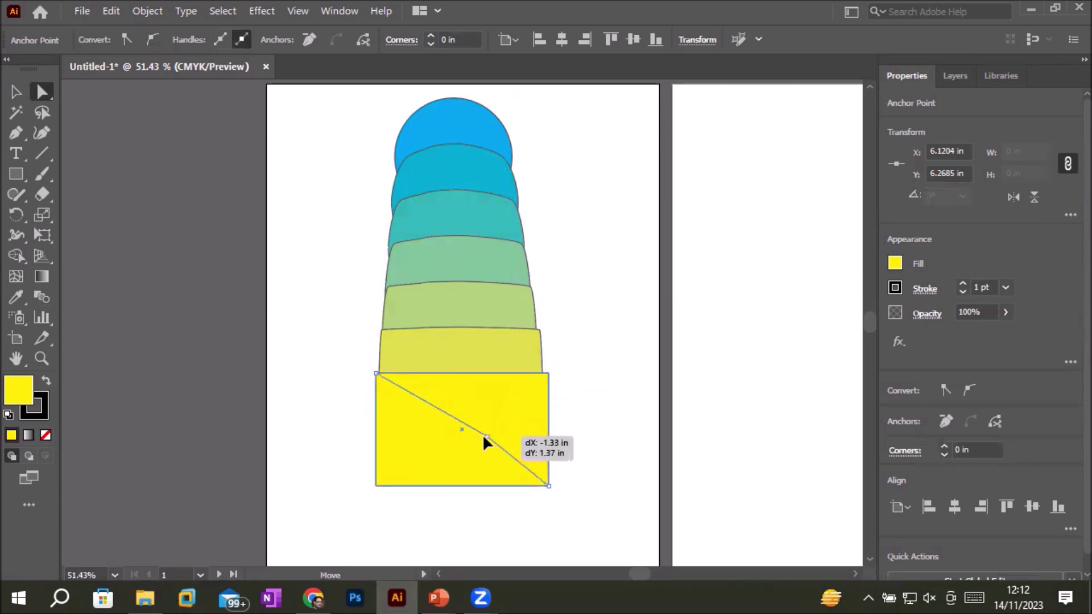
left_click_drag(484, 437, 400, 455)
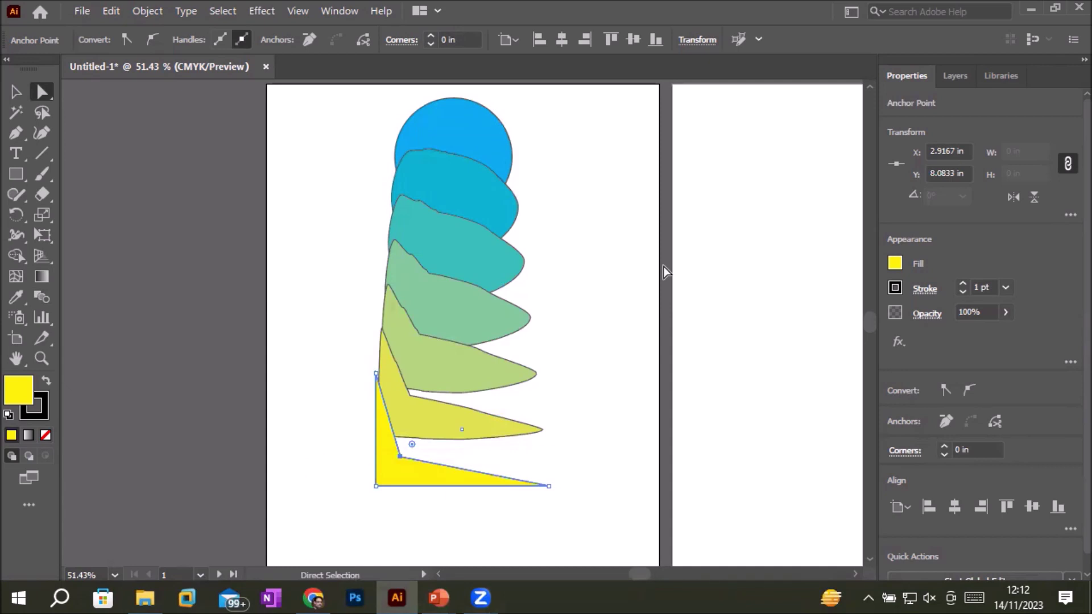
left_click(316, 135)
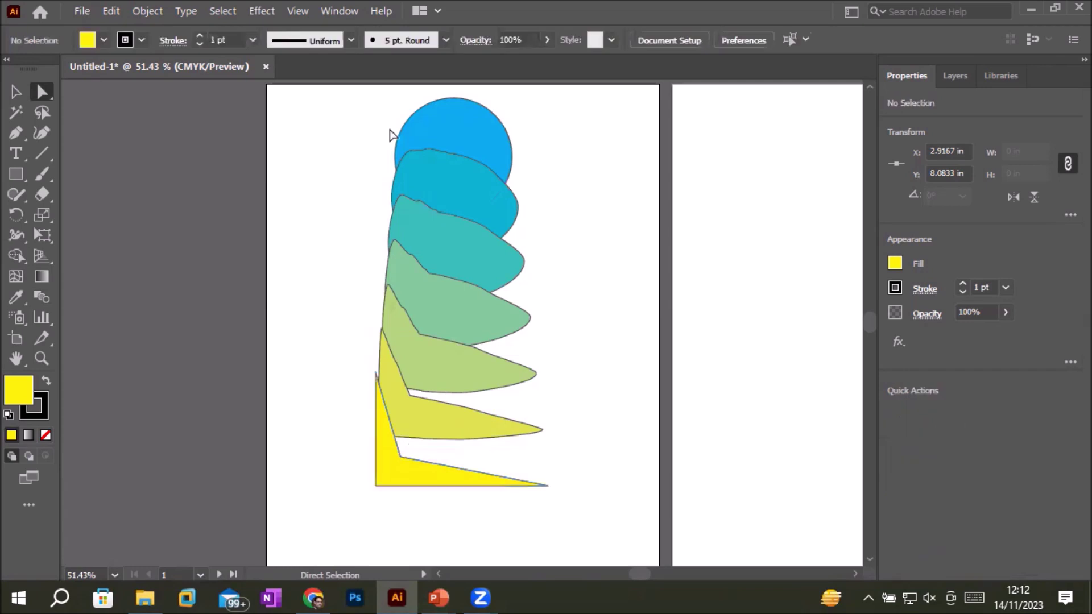
- Nudge and reshape the blue circle's anchors, then select all and delete the blend
left_click(444, 122)
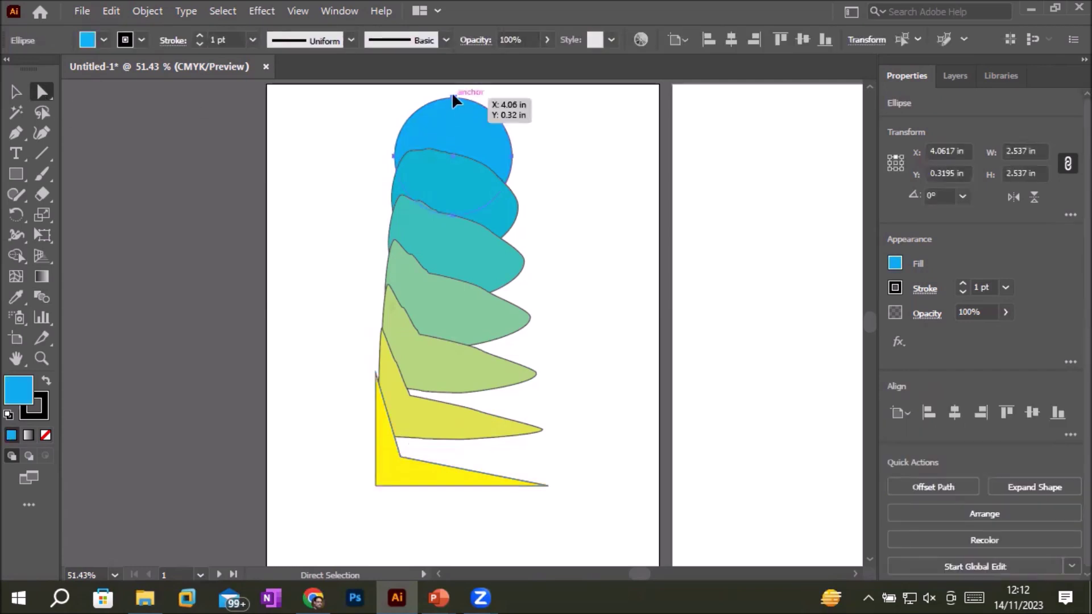
left_click_drag(452, 96, 460, 135)
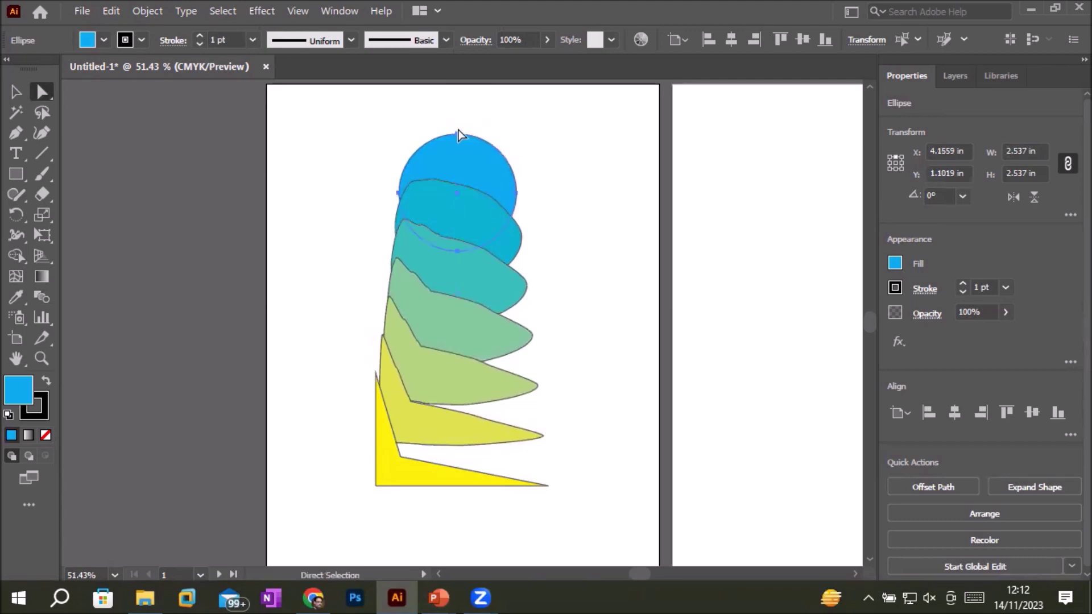
left_click_drag(456, 134, 456, 93)
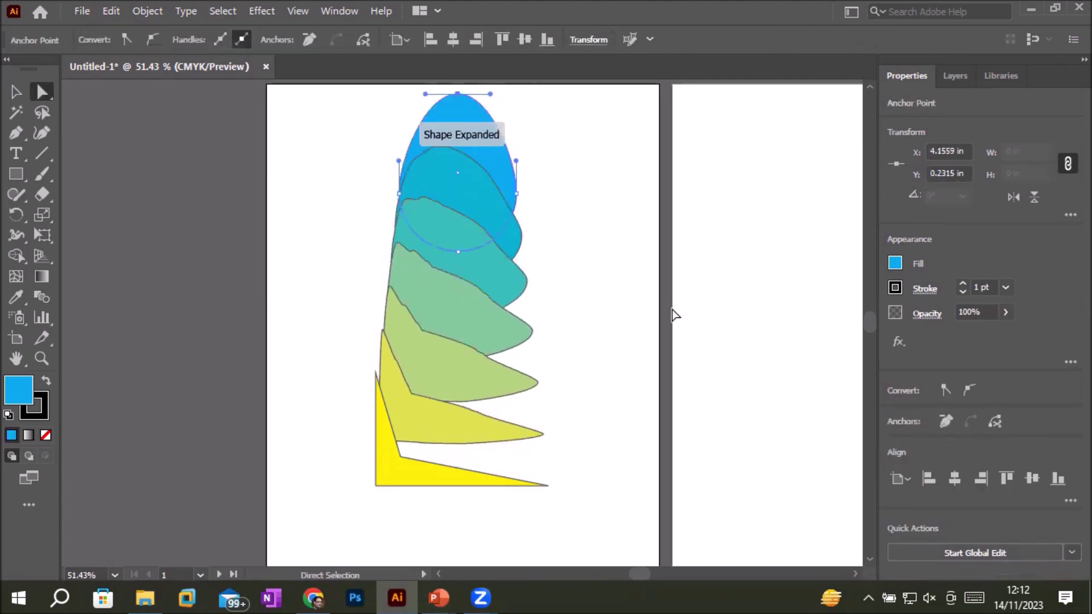
left_click_drag(516, 193, 445, 138)
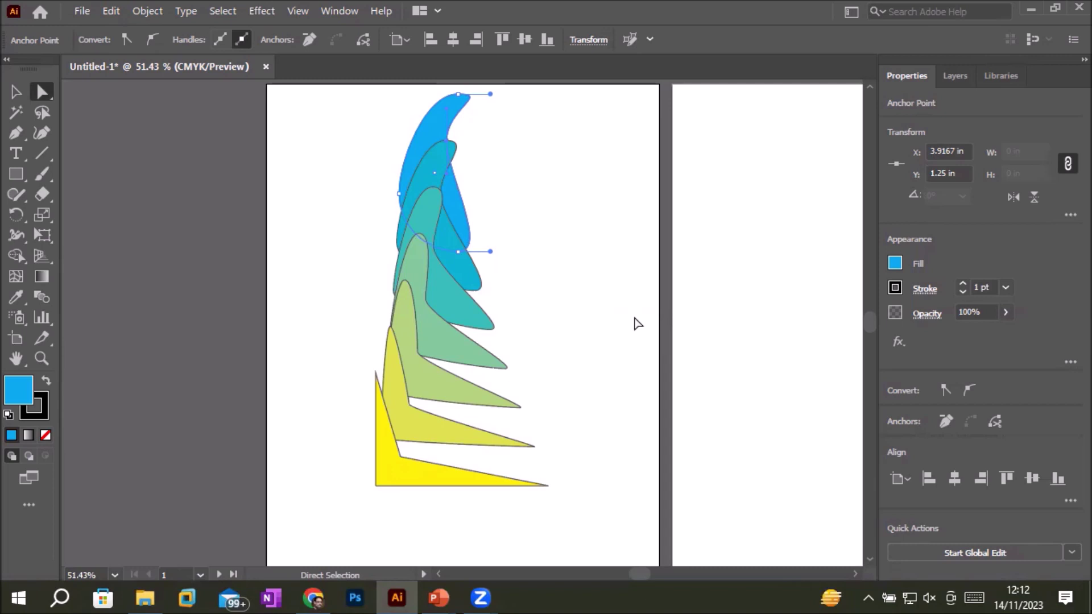
key("ctrl+a")
key("Delete")
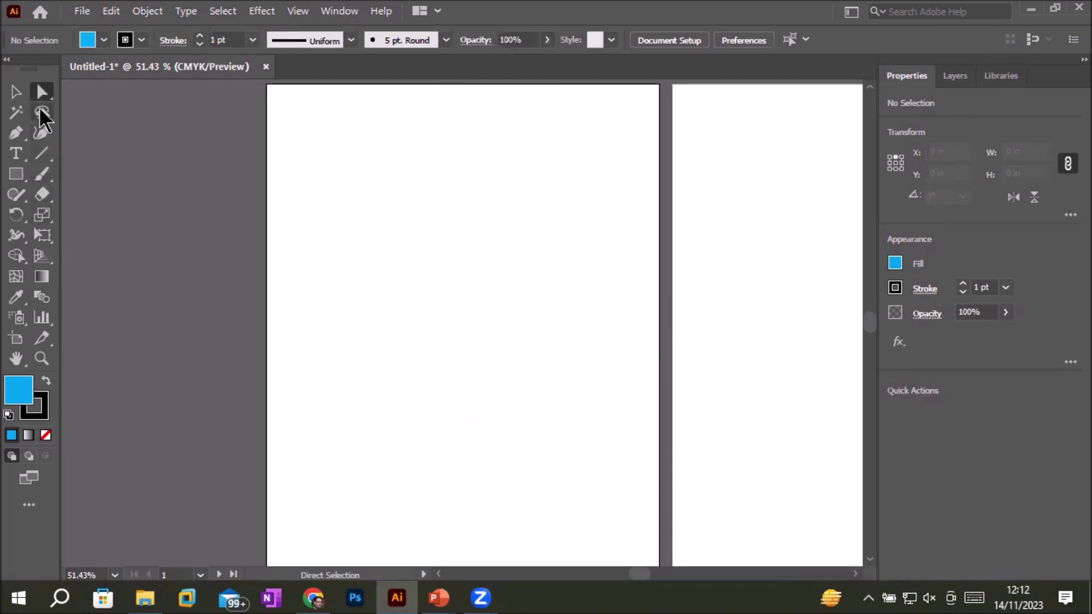
- Draw a small blue triangle with the Polygon tool and move it near the artboard top
left_click(16, 183)
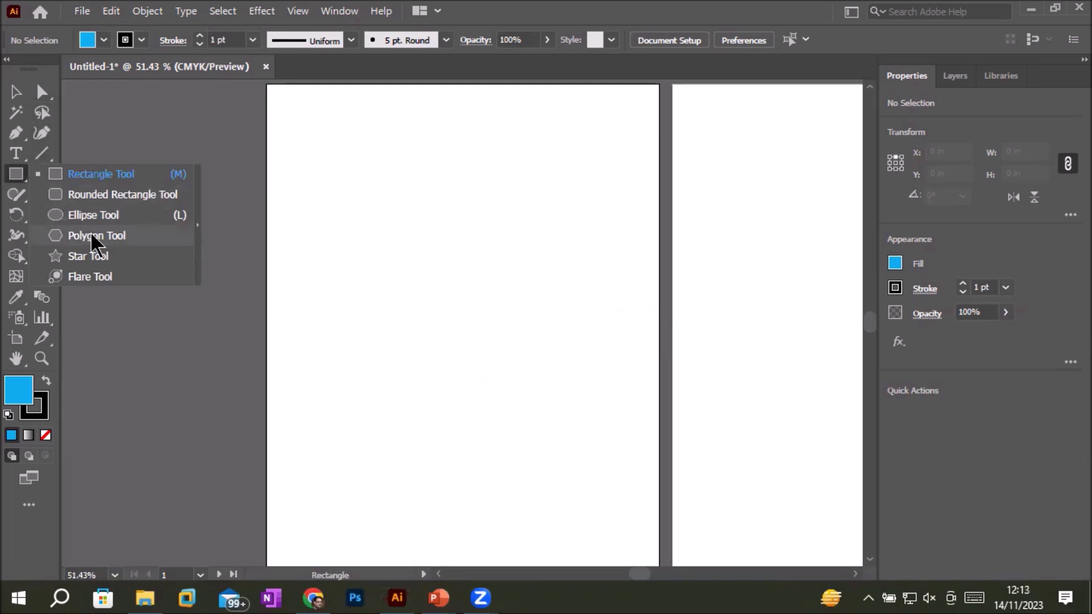
left_click(93, 235)
left_click_drag(416, 119, 449, 159)
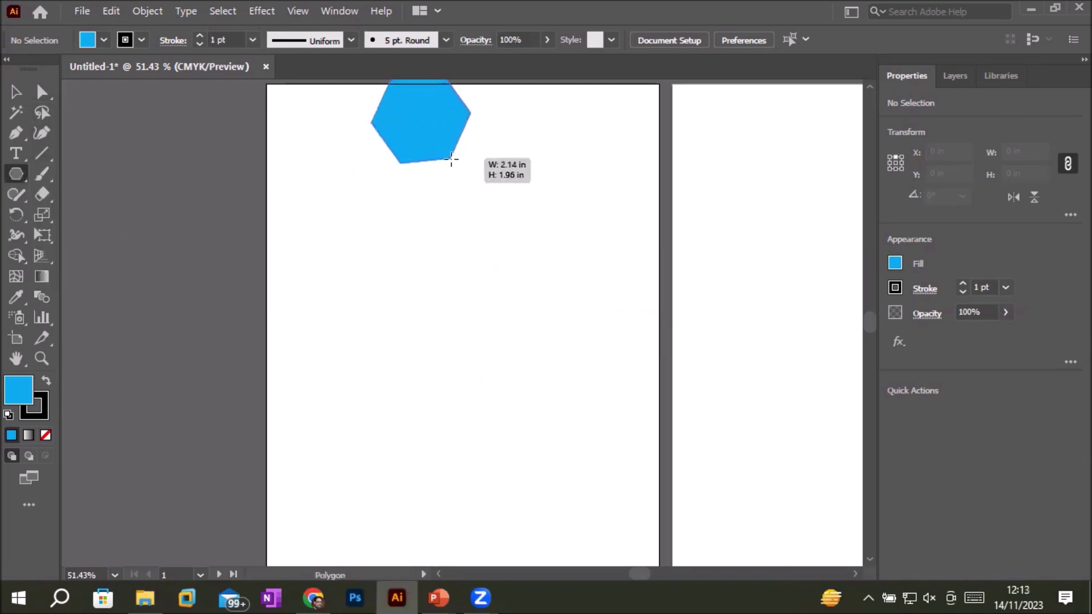
key("Down")
key("Down")
key("Down")
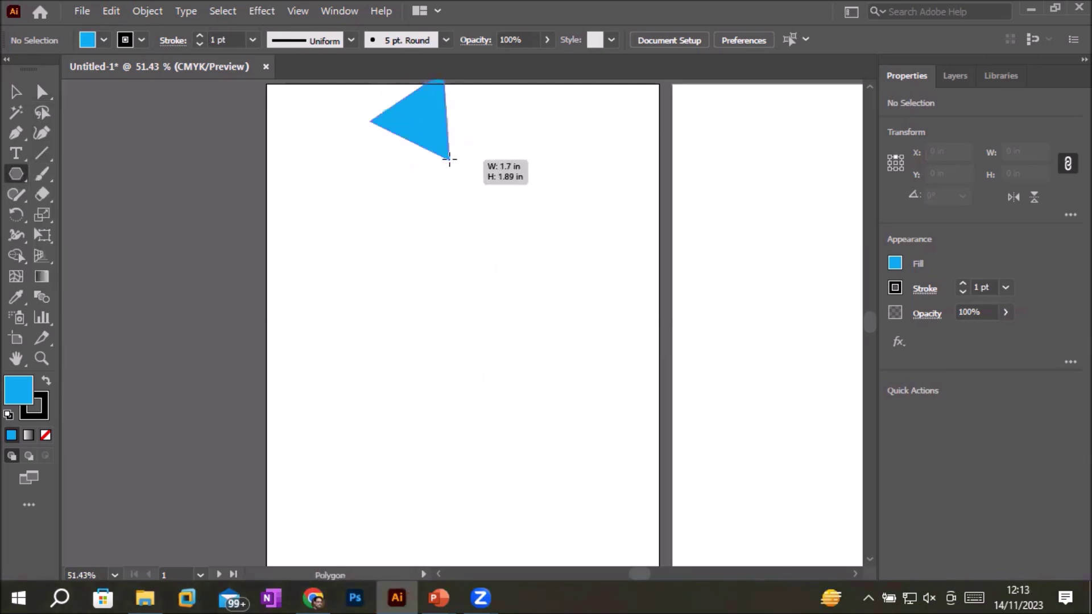
mouse_move(449, 159)
left_mouse_down()
mouse_move(455, 137)
mouse_move(461, 146)
left_mouse_up()
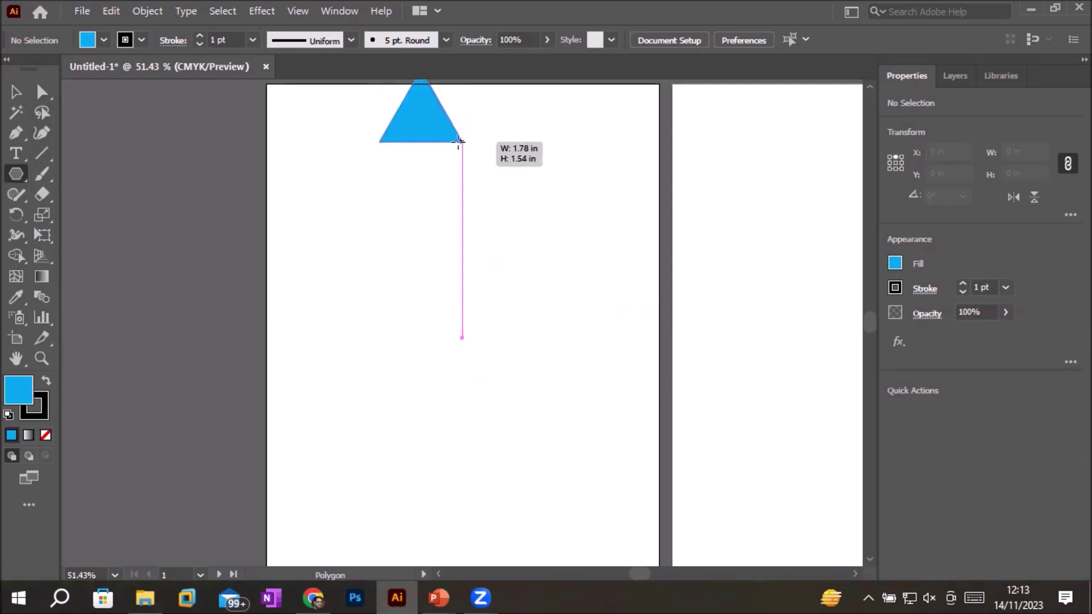
left_click_drag(461, 146, 455, 137)
left_click(16, 92)
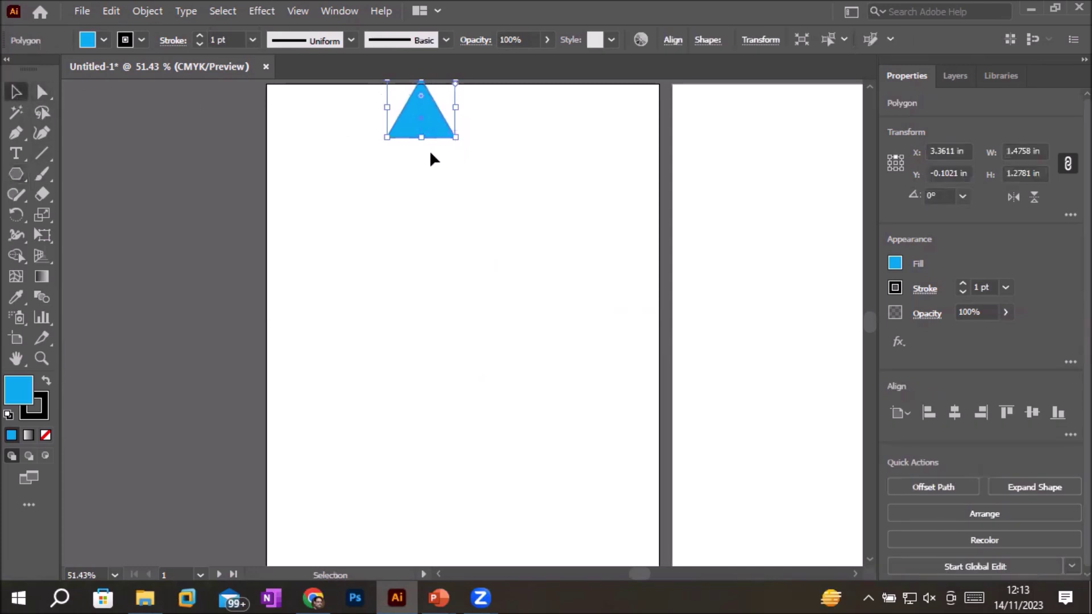
left_click_drag(403, 134, 448, 185)
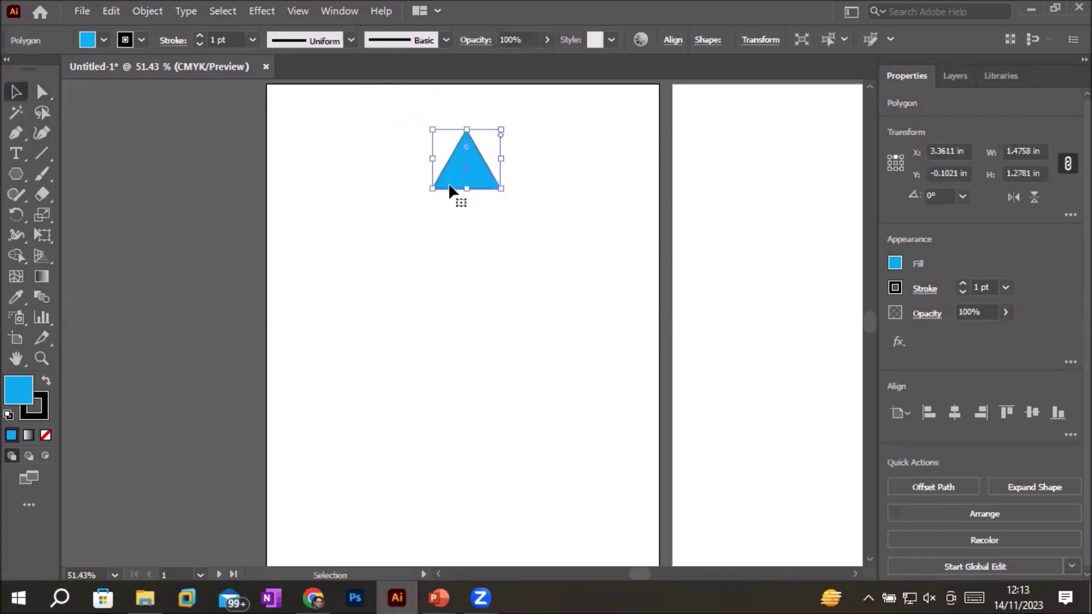
- Draw a 1.8333 × 1.5556 in blue rectangle below the triangle
left_click(18, 174)
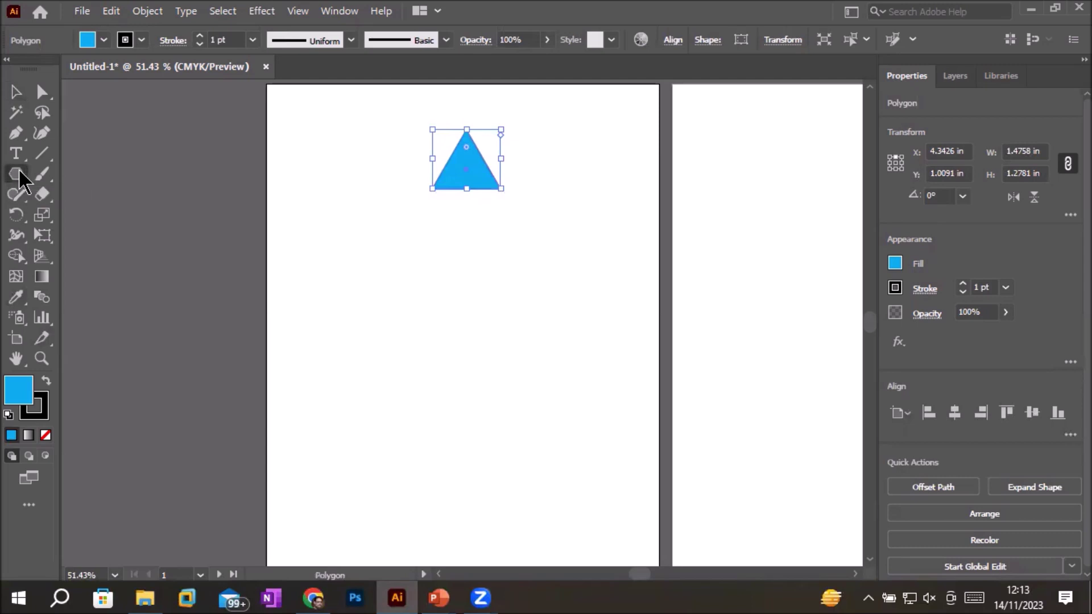
left_click(96, 216)
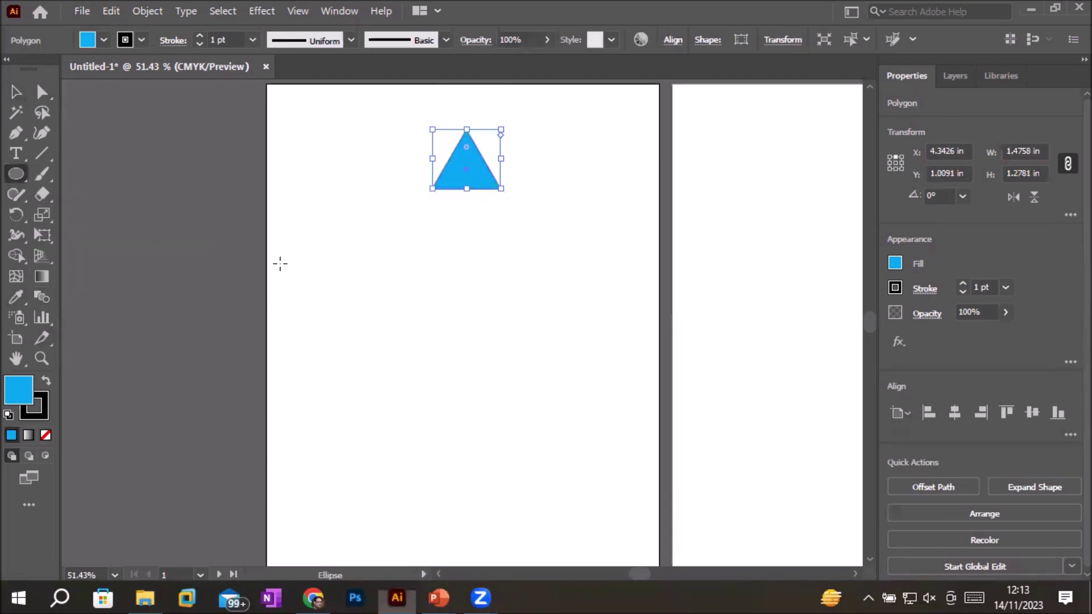
left_click(16, 173)
left_click(102, 175)
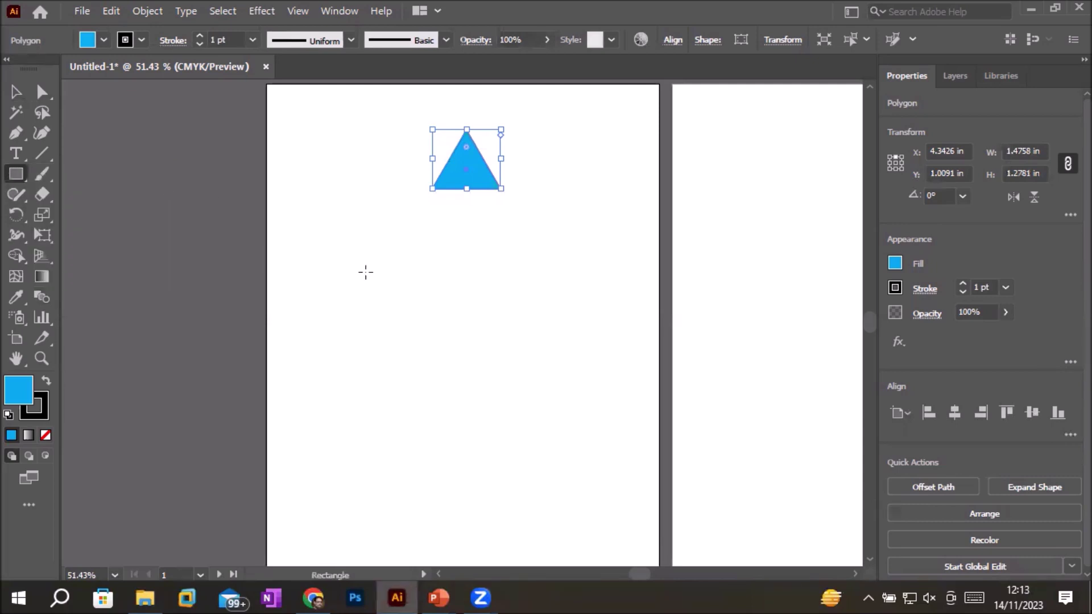
left_click_drag(437, 272, 523, 341)
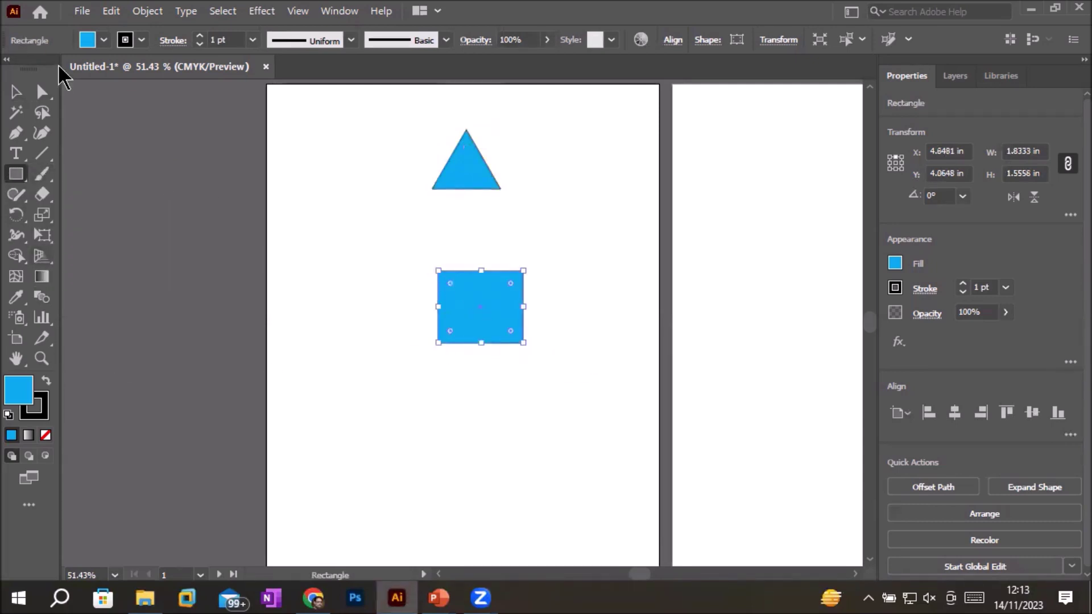
- Fill the rectangle CMYK Magenta and move it left beneath the triangle
left_click(104, 41)
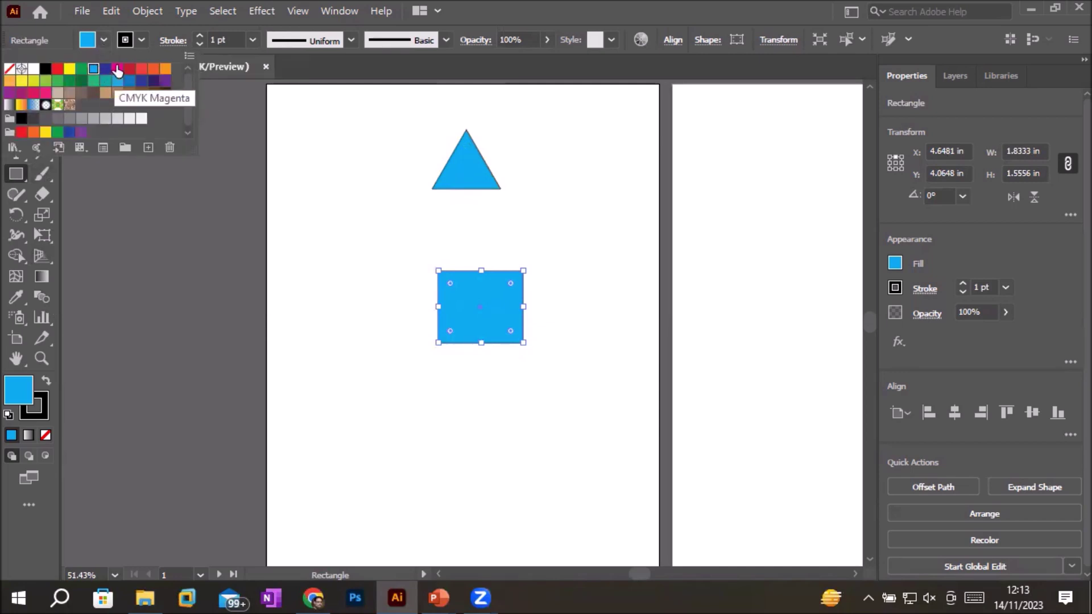
left_click(118, 69)
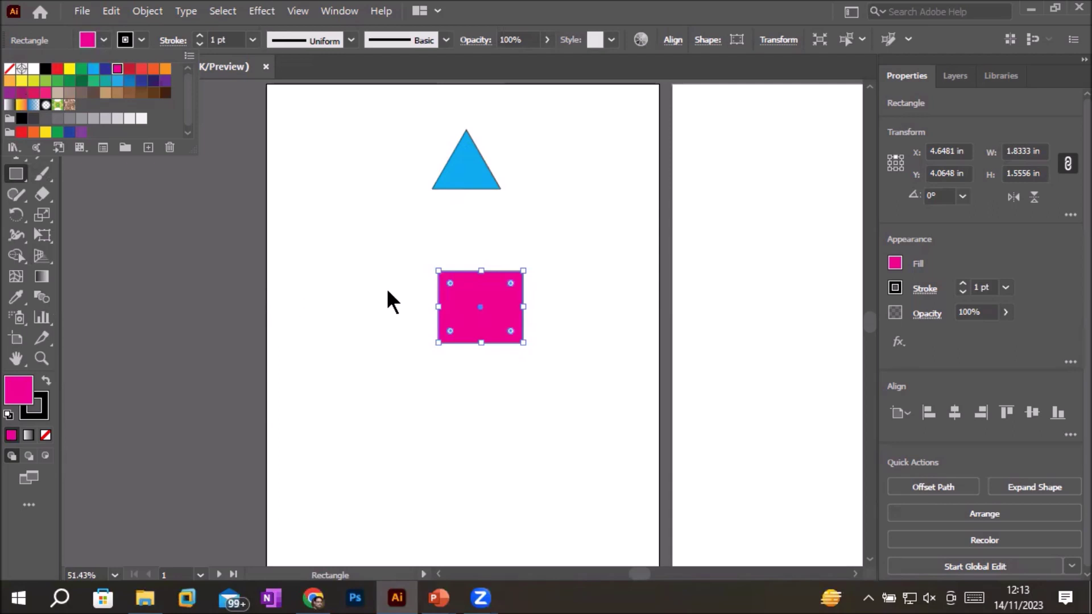
left_click(14, 405)
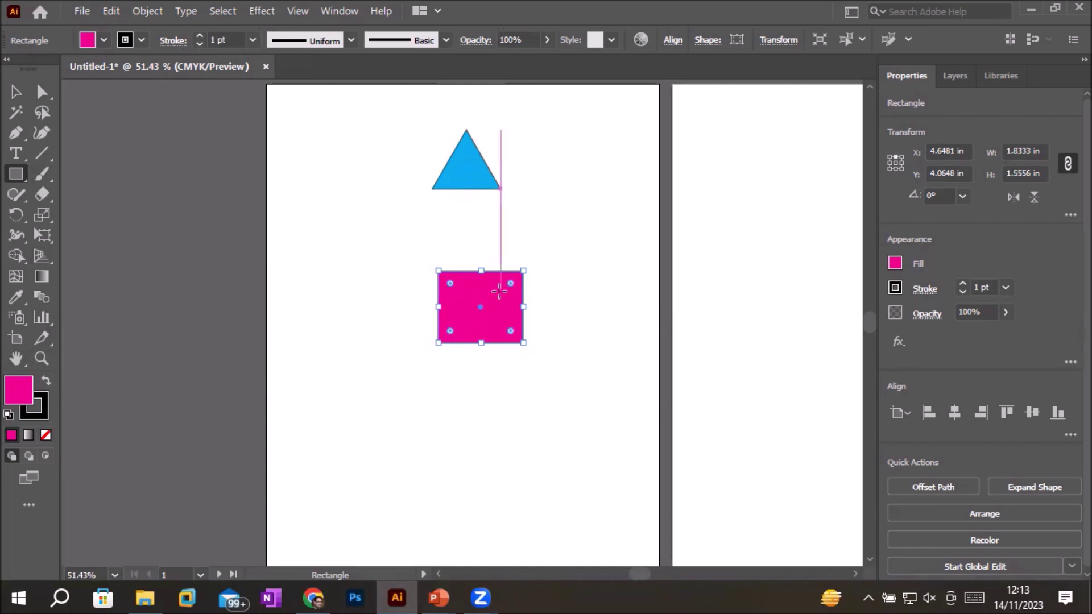
left_click(16, 92)
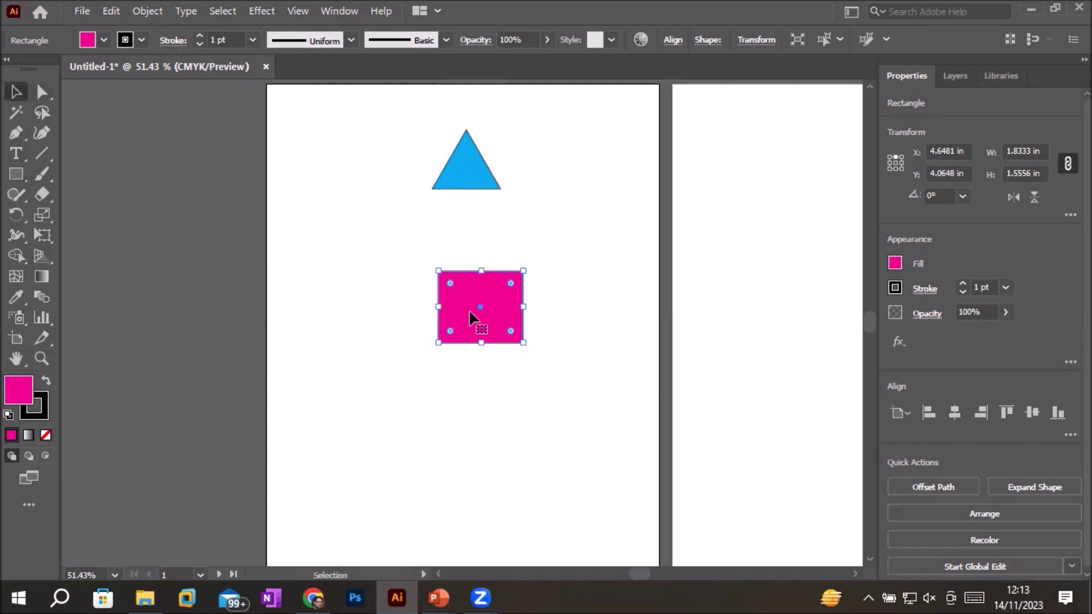
left_click_drag(462, 311, 448, 312)
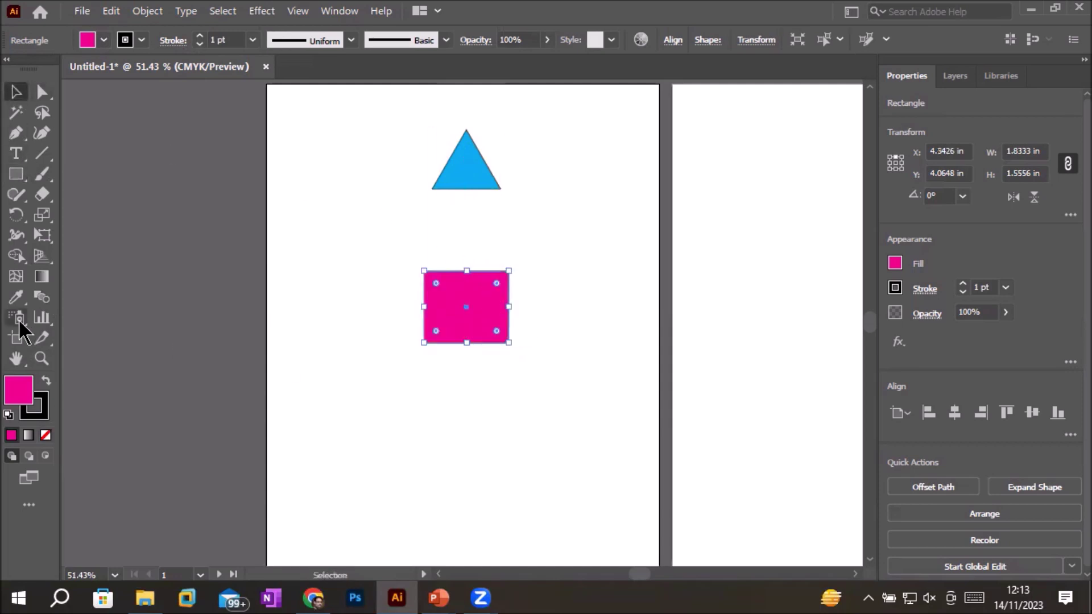
- Draw a 1.3981 in circle below the square and fill it yellow
left_click(15, 174)
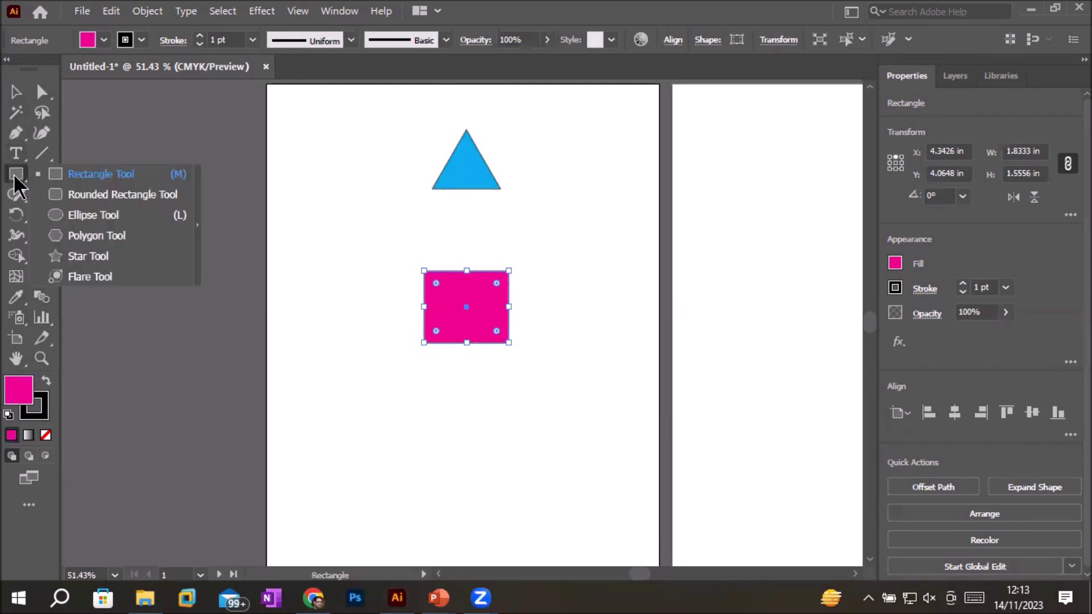
left_click(91, 217)
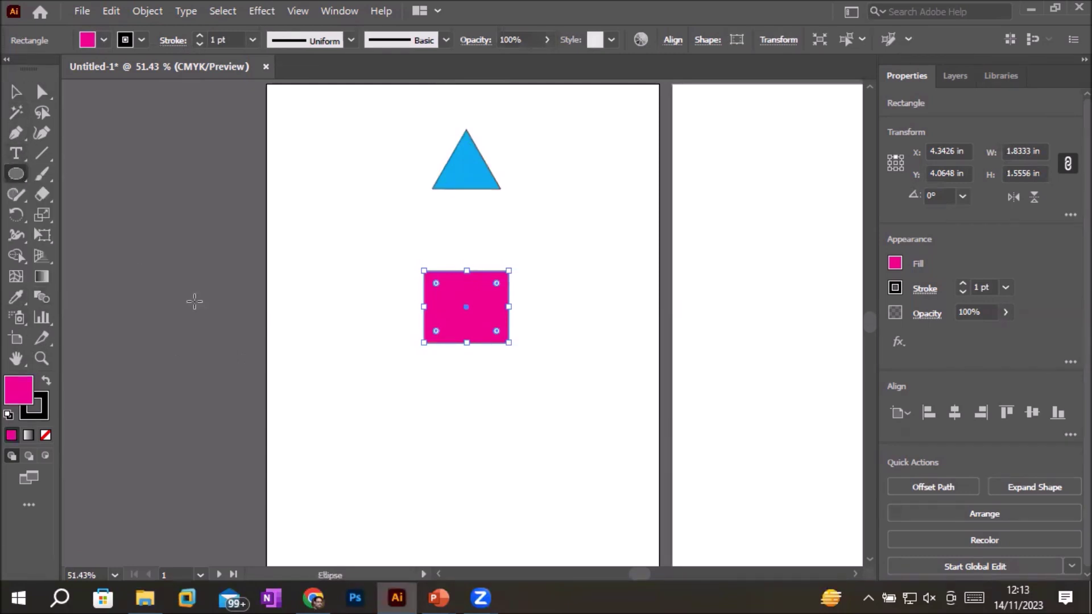
left_click_drag(439, 458, 503, 523)
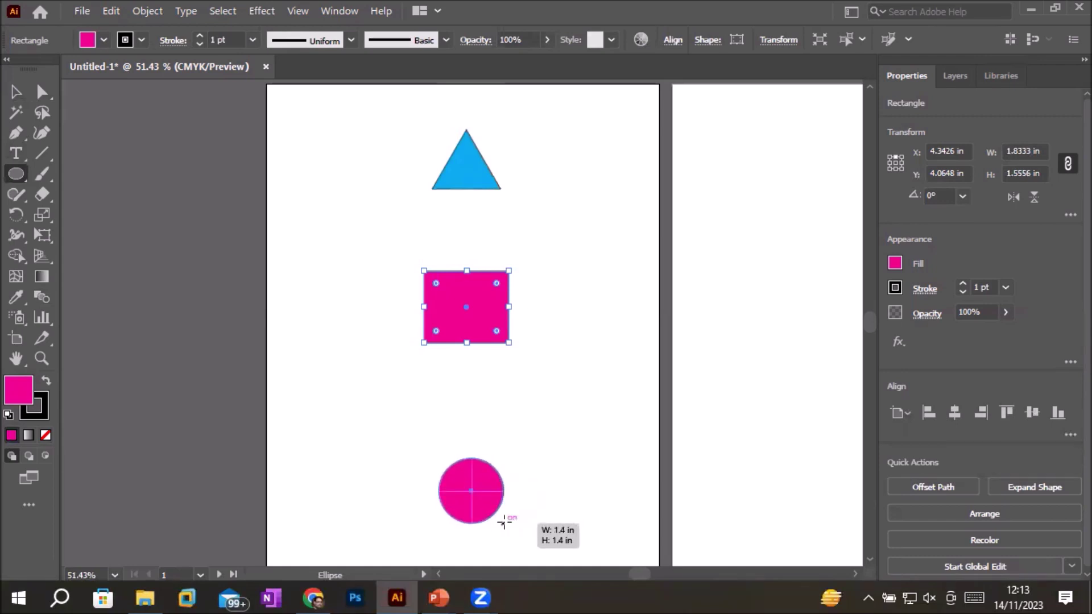
left_click(104, 39)
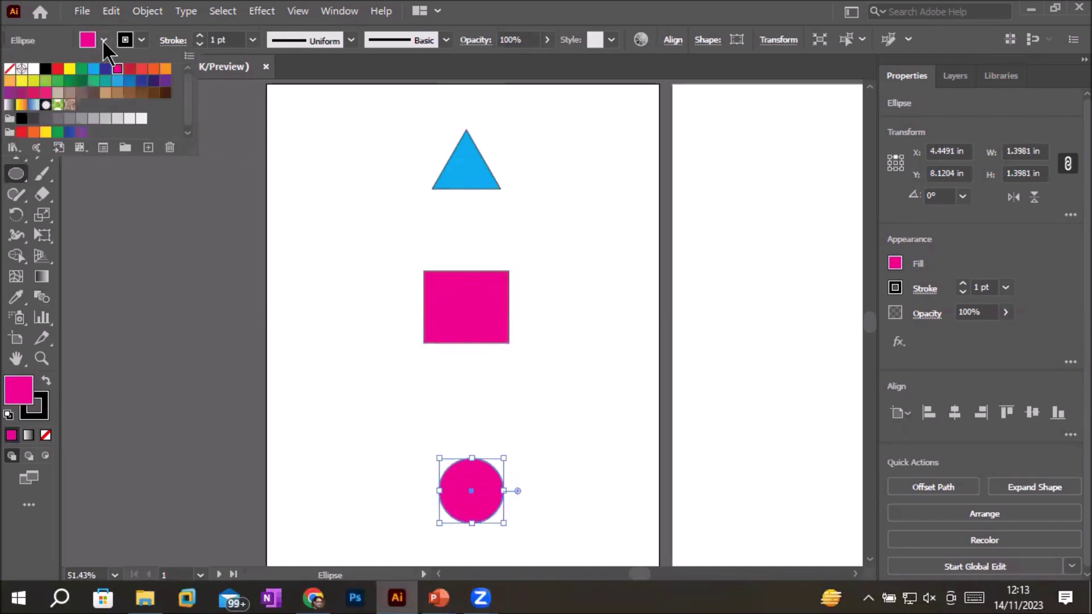
left_click(70, 68)
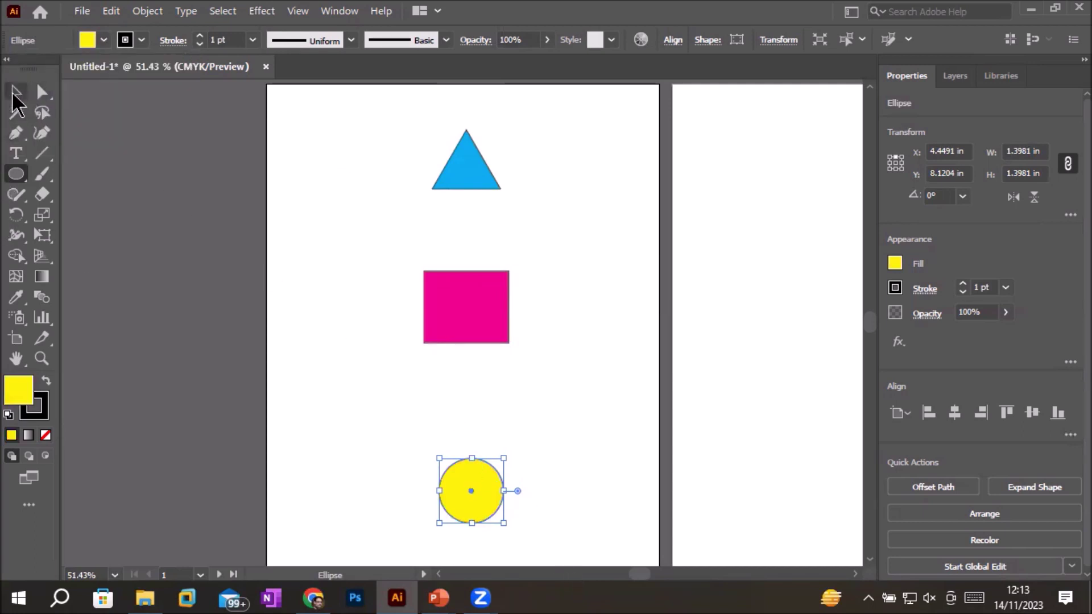
left_click(16, 92)
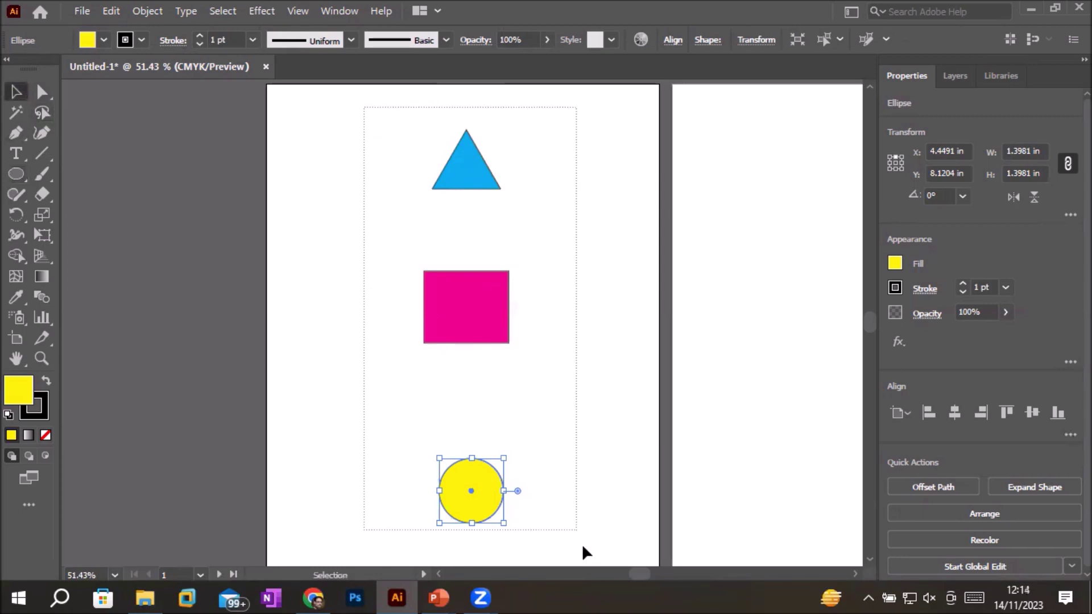
- Select the triangle, square and yellow circle and blend them into one 1.8333 × 8.5095 in column
left_click_drag(364, 108, 583, 545)
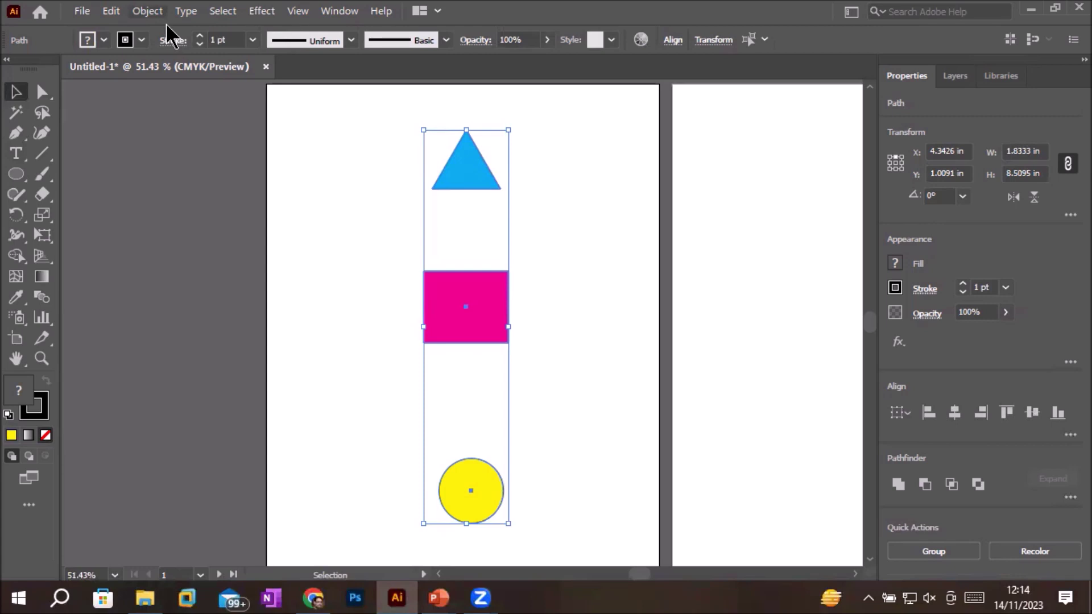
left_click(149, 11)
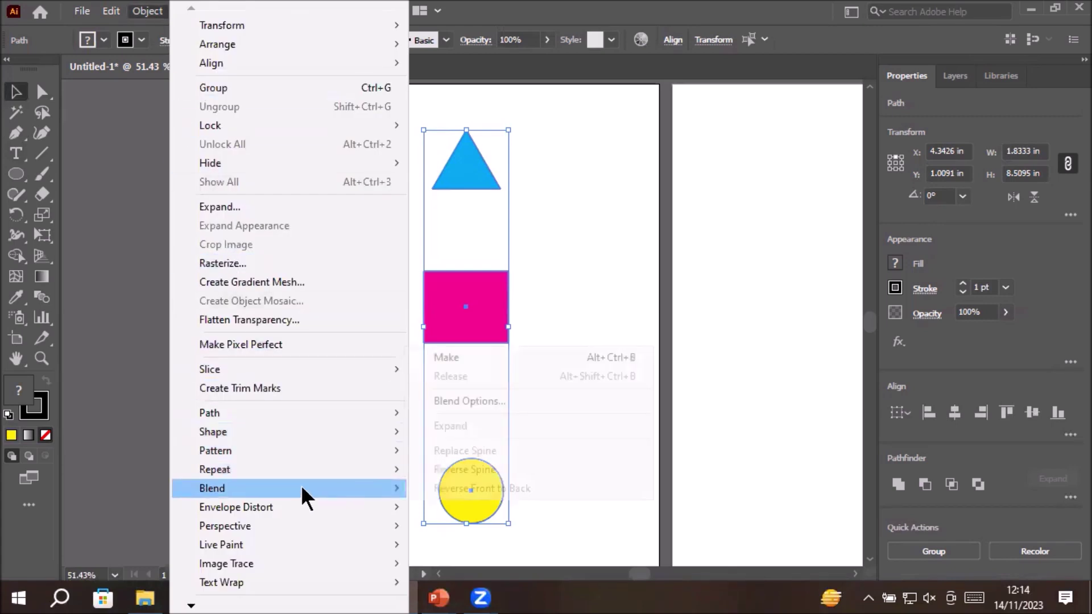
left_click(567, 358)
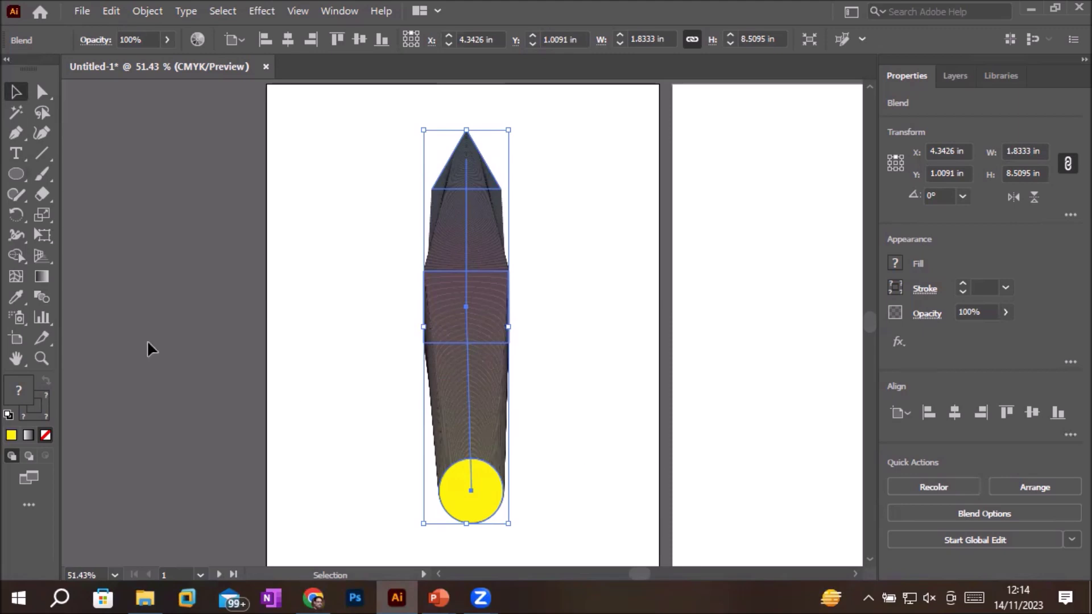
- In Blend Options, preview Specified Steps spacing with the step count lowered to 1
double_click(42, 299)
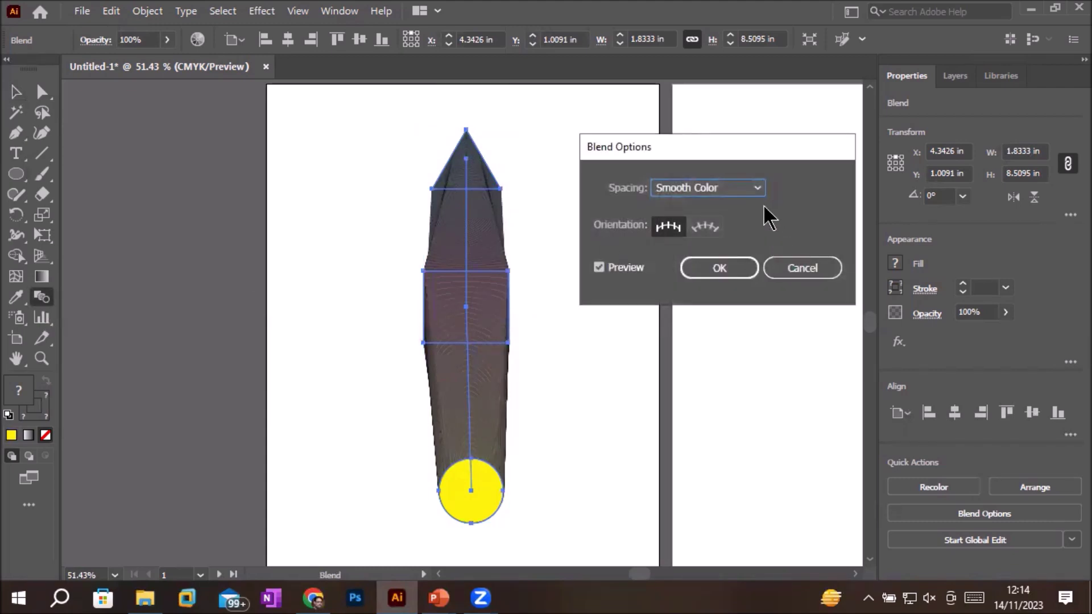
left_click(758, 188)
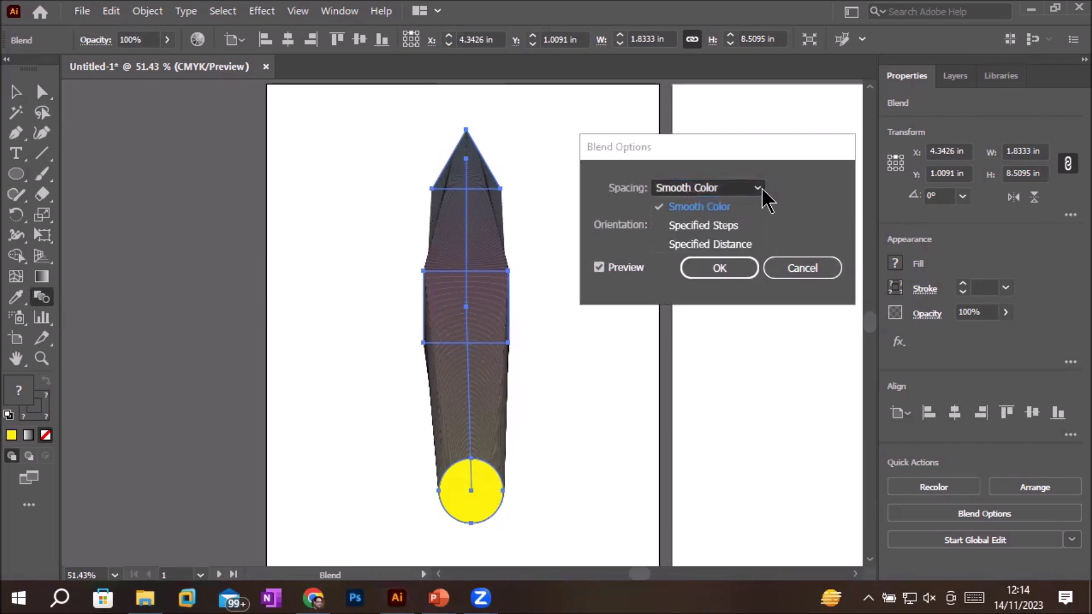
left_click(727, 226)
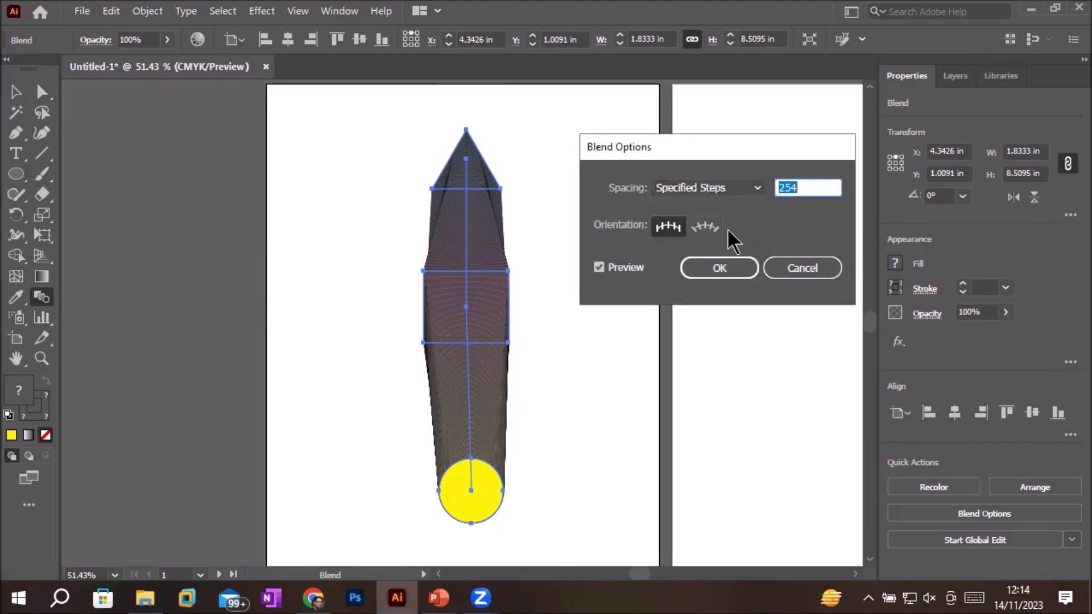
left_click(808, 187)
key("Down")
key("Down")
key("Down")
key("Down")
key("Down")
key("Down")
key("Down")
key("Down")
key("Down")
key("Down")
key("Down")
key("Down")
key("Down")
key("Down")
key("Down")
key("Down")
key("Down")
key("Down")
key("Down")
key("Down")
key("Down")
key("Down")
key("Down")
key("Down")
key("Down")
key("Down")
key("Down")
key("Down")
key("Down")
key("Down")
key("Down")
key("Down")
key("Down")
key("Down")
key("Down")
key("Down")
key("Down")
key("Down")
key("Down")
key("Down")
key("Down")
key("Down")
key("Down")
key("Down")
key("Down")
key("Down")
key("Down")
key("Down")
key("Down")
key("Down")
key("Down")
key("Down")
key("Down")
key("Down")
key("Down")
key("Down")
key("Down")
key("Down")
key("Down")
key("Down")
key("Down")
key("Down")
key("Down")
key("Down")
key("Down")
key("Down")
key("Down")
key("Down")
key("Down")
key("Down")
key("Down")
key("Down")
key("Down")
key("Down")
key("Down")
key("Down")
key("Down")
key("Down")
key("Down")
key("Down")
key("Down")
key("Down")
key("Down")
key("Down")
key("Down")
key("Down")
key("Down")
key("Down")
key("Down")
key("Down")
key("Down")
key("Down")
key("Down")
key("Down")
key("Down")
key("Down")
key("Down")
key("Down")
key("Down")
key("Down")
key("Down")
key("Down")
key("Down")
key("Down")
key("Down")
key("Down")
key("Down")
key("Down")
key("Down")
key("Down")
key("Down")
key("Down")
key("Down")
key("Down")
key("Down")
key("Down")
key("Down")
key("Down")
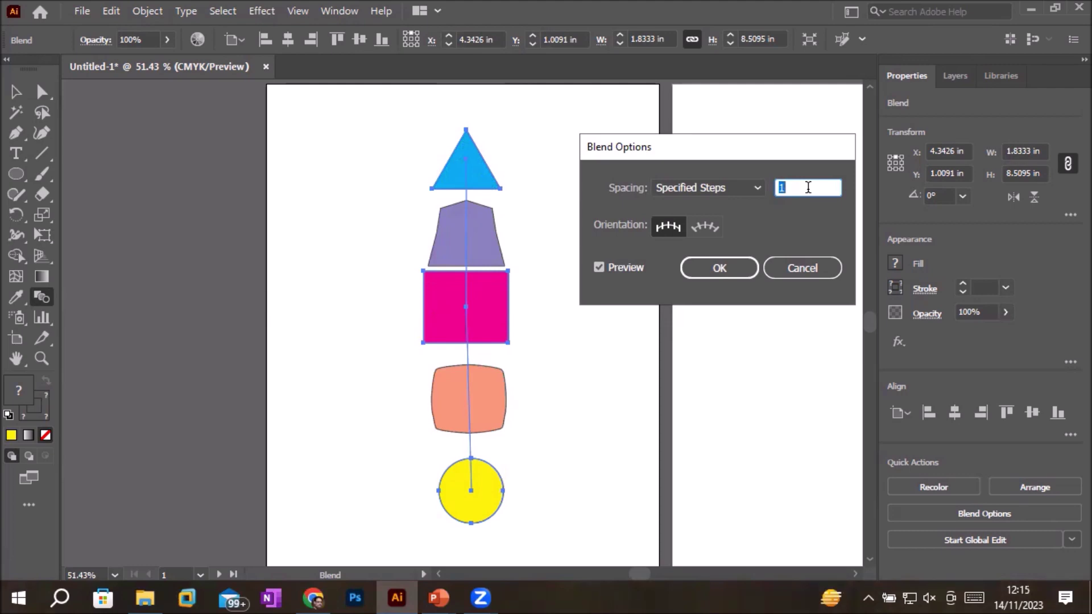
- Preview the blend at 3, 2, 3 and then 7 specified steps
left_click(733, 118)
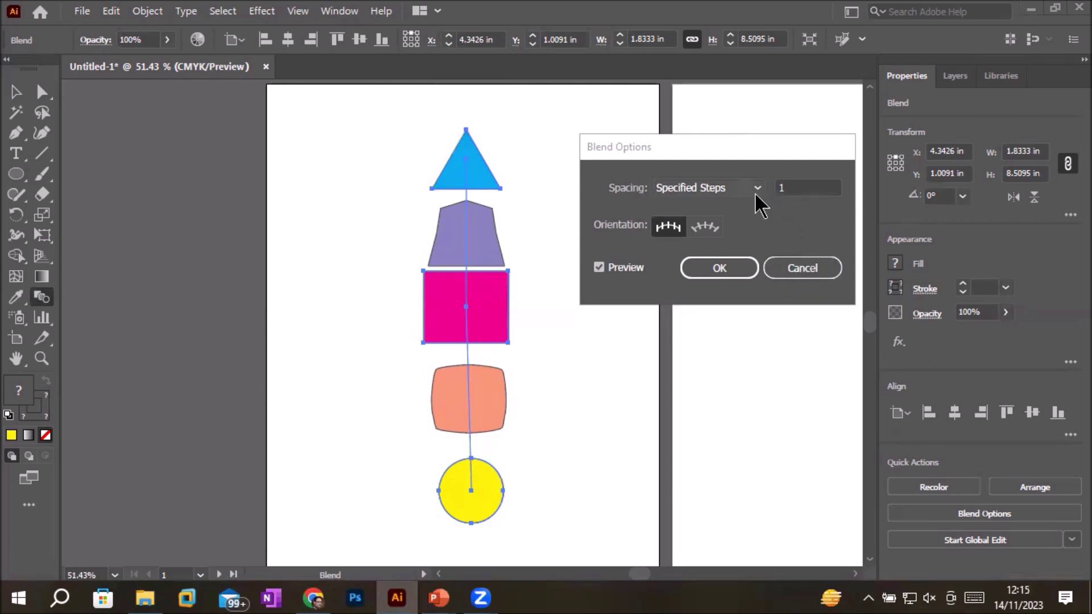
double_click(799, 182)
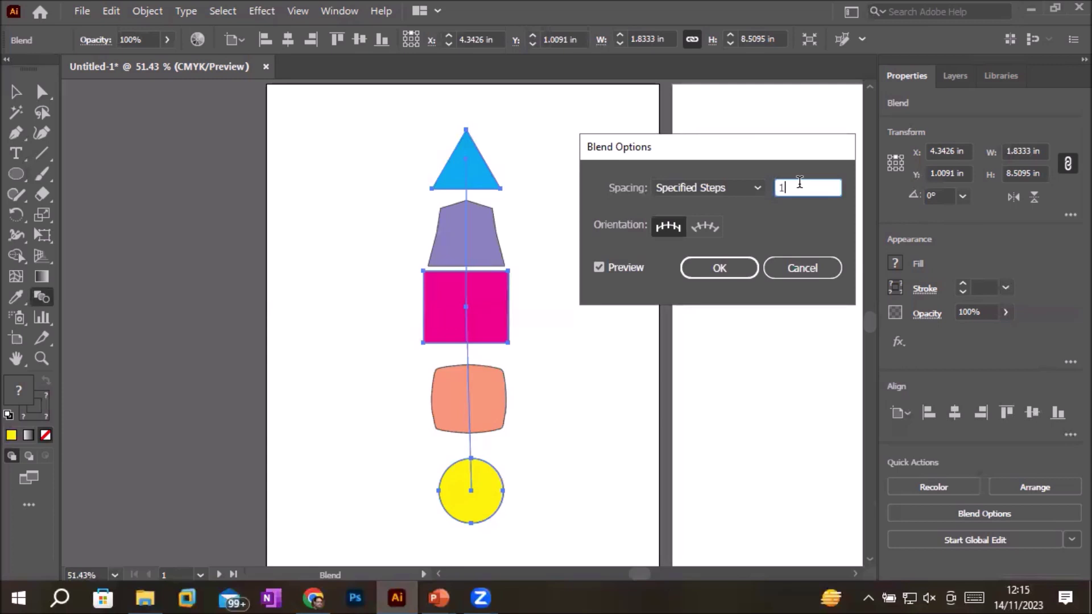
type("3")
key("Down")
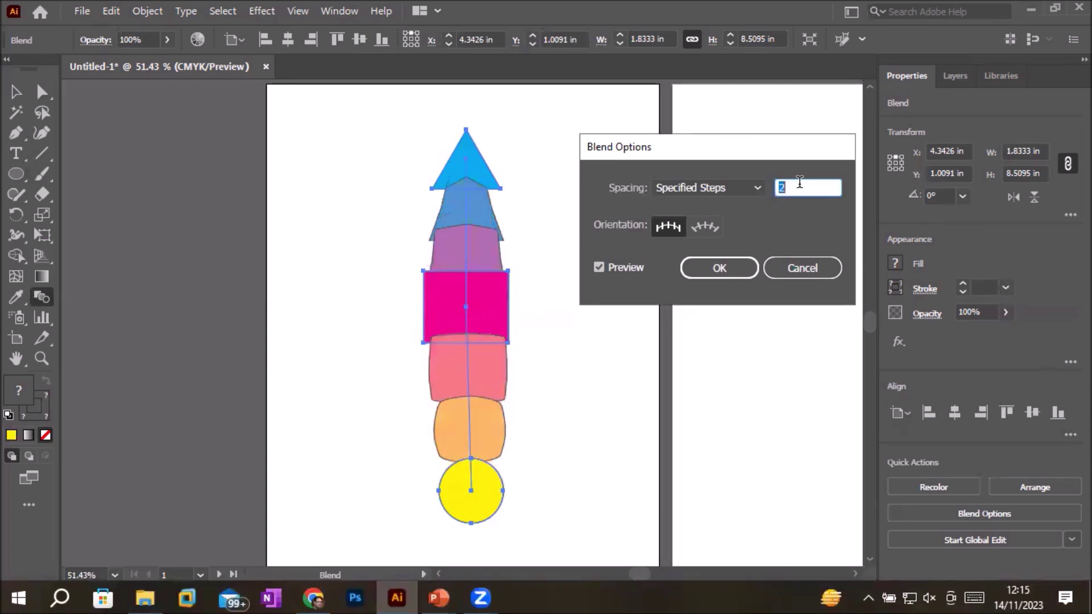
key("Up")
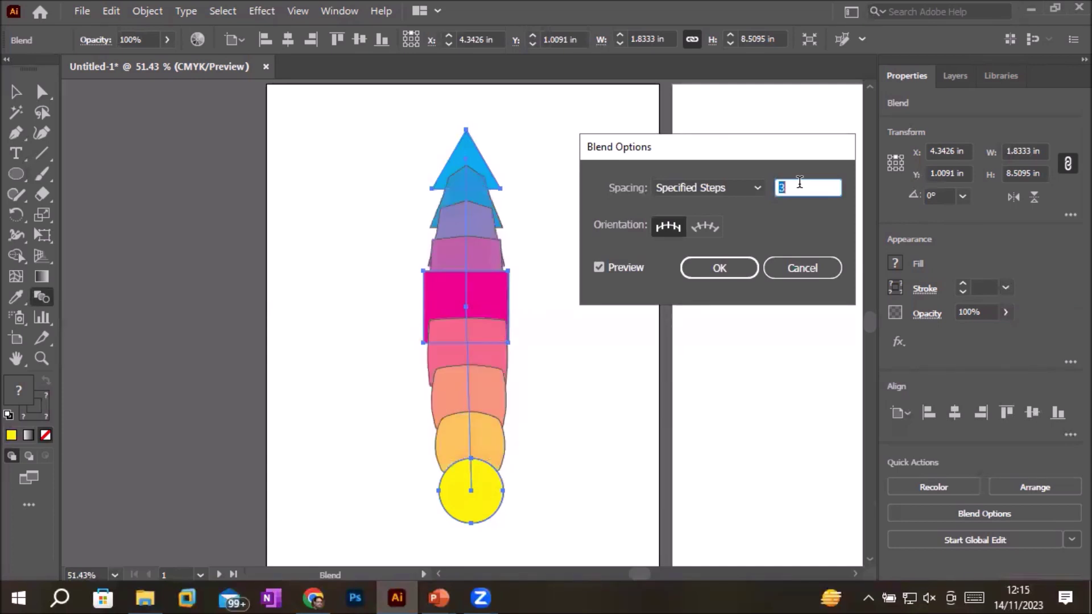
key("Up")
key("Up")
key("Up")
key("Up")
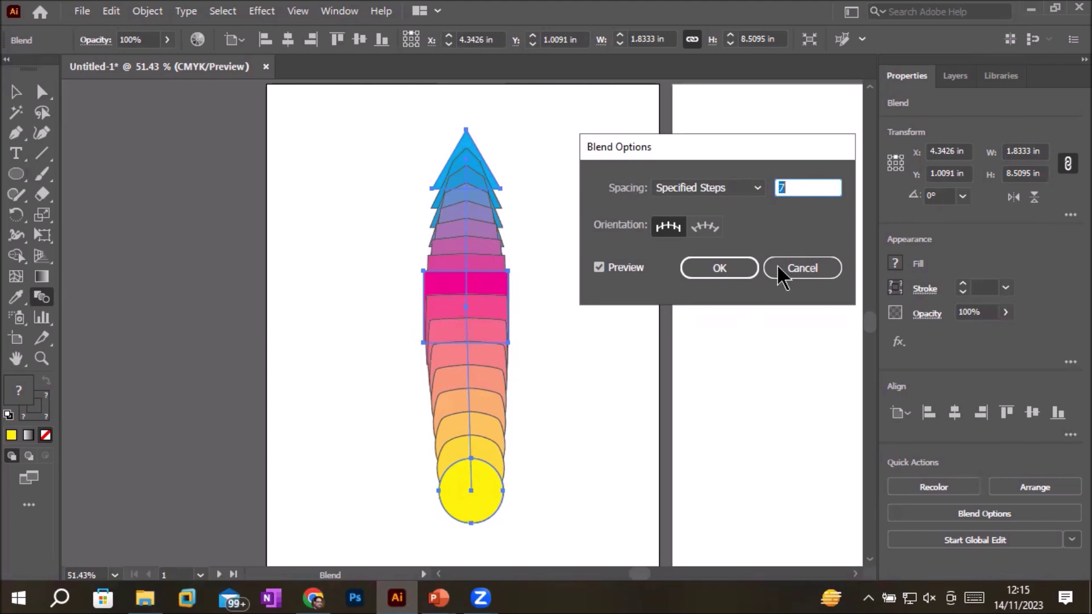
- Preview the blend at 13, 1, 257 and 1000 specified steps
type("13")
key("Tab")
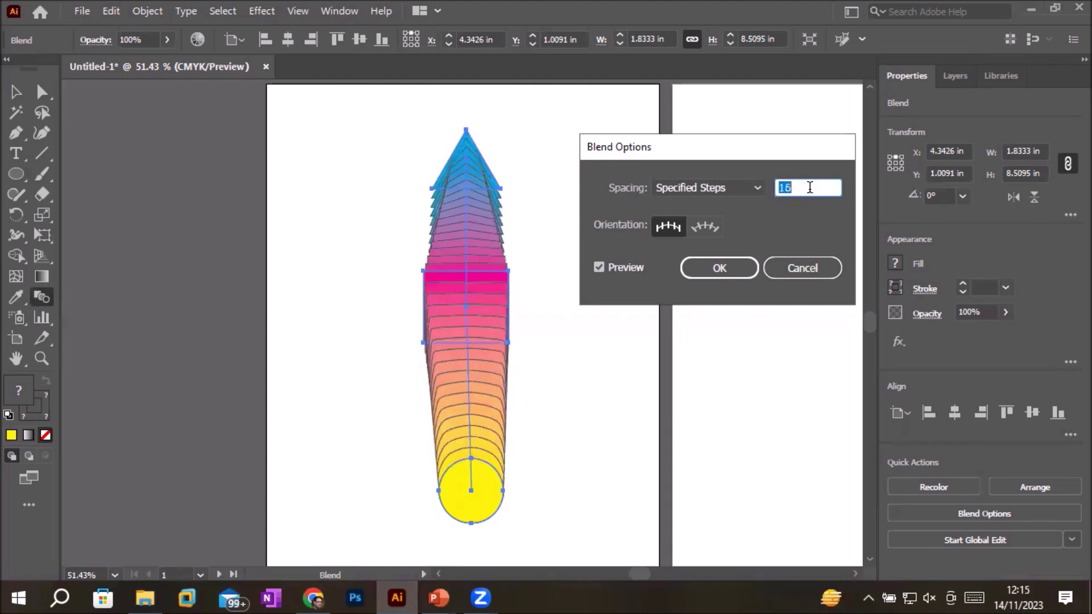
type("1")
key("Tab")
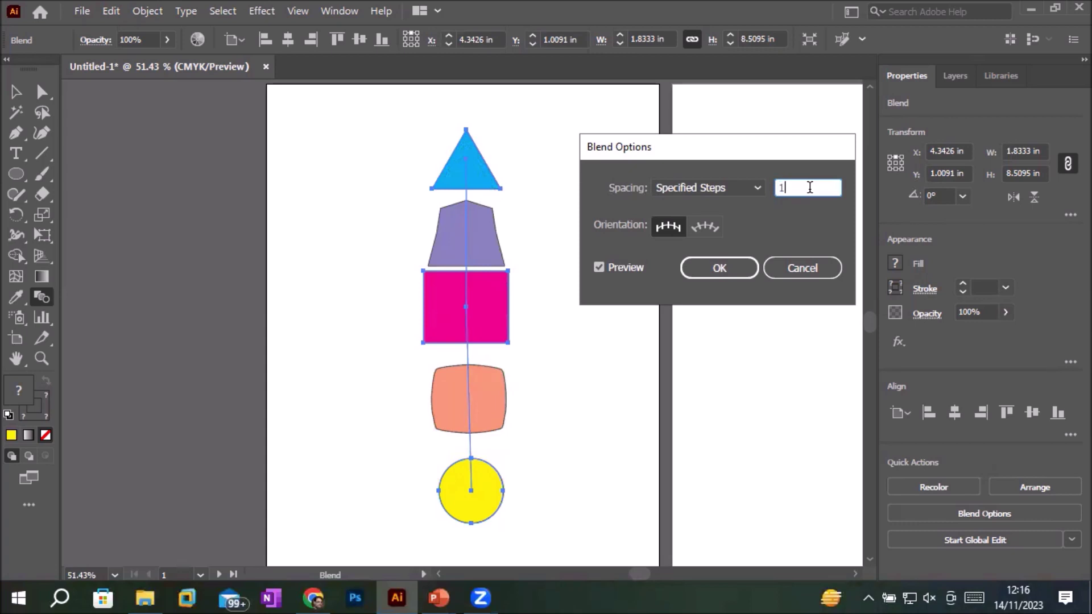
type("255")
key("Up")
key("Up")
key("Up")
key("Up")
key("Up")
key("Up")
key("Up")
key("Up")
key("Up")
key("Up")
key("Up")
key("Up")
key("Up")
key("Up")
key("Up")
key("Up")
key("Up")
type("999")
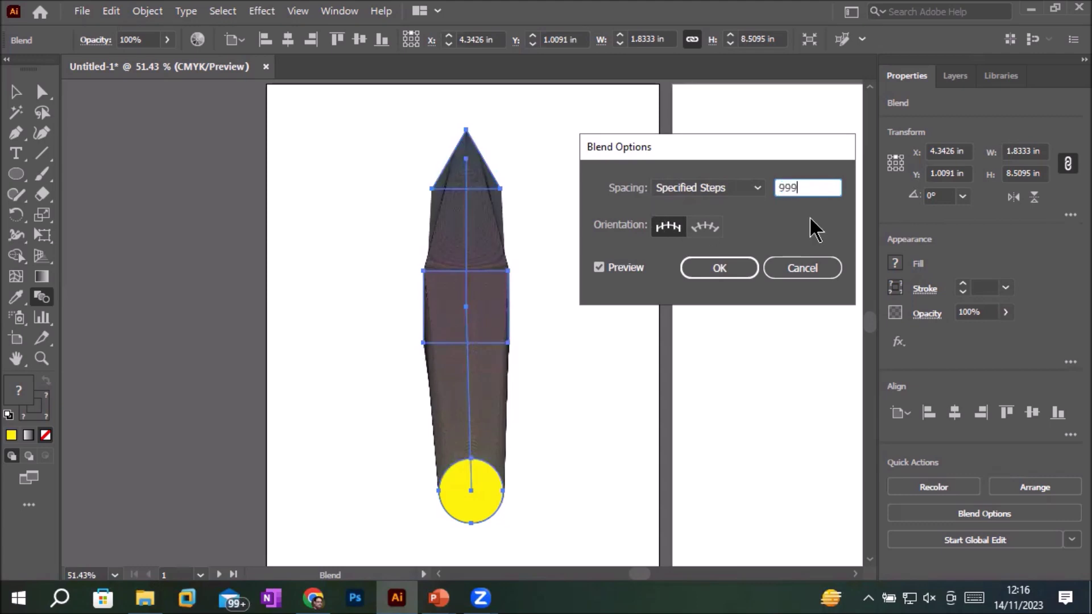
key("Up")
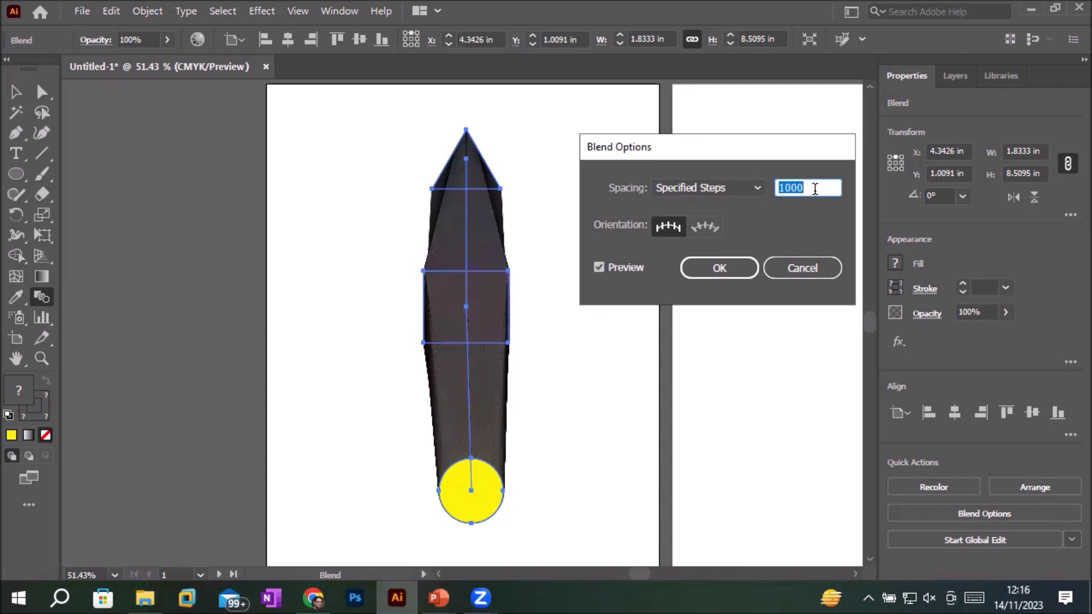
- Set Specified Steps back to 1 and confirm the blend
left_click(822, 186)
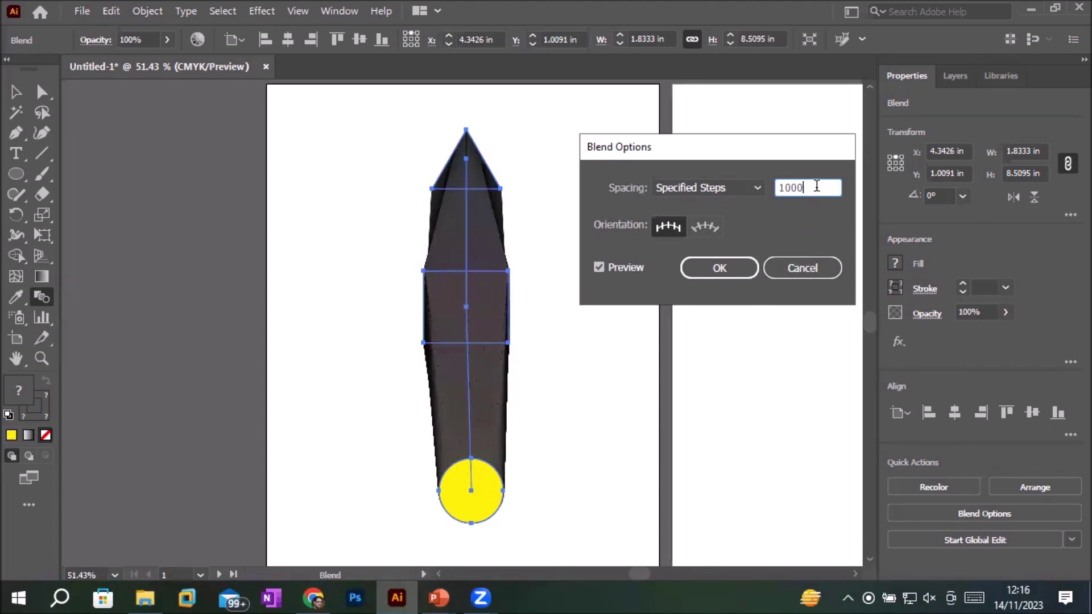
left_click_drag(819, 186, 707, 199)
type("1")
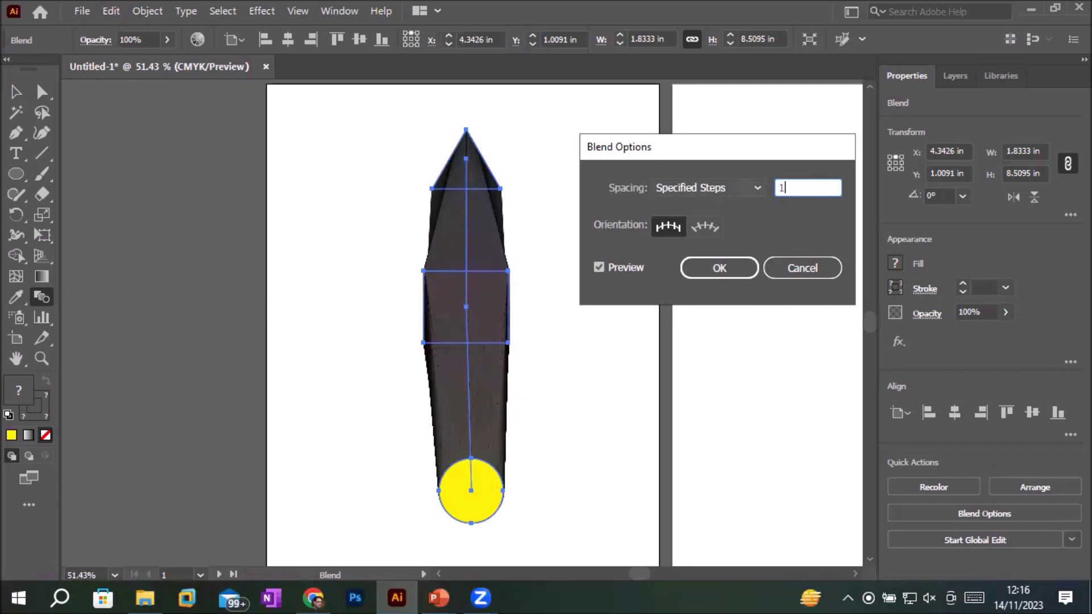
left_click(719, 270)
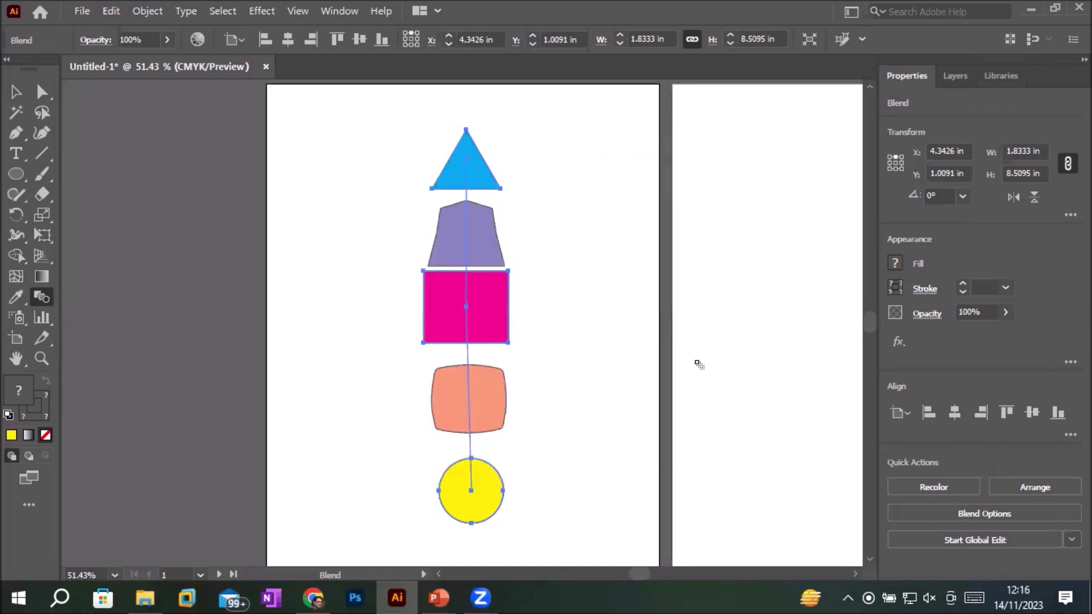
- Move the five-shape blend onto the right-hand artboard
left_click(16, 94)
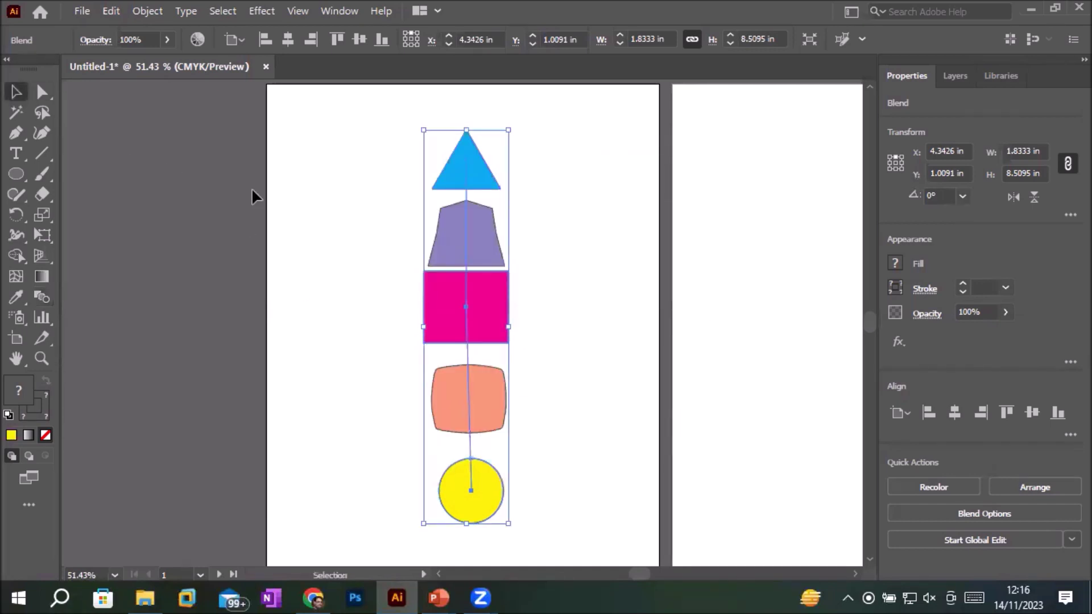
left_click_drag(474, 243, 734, 223)
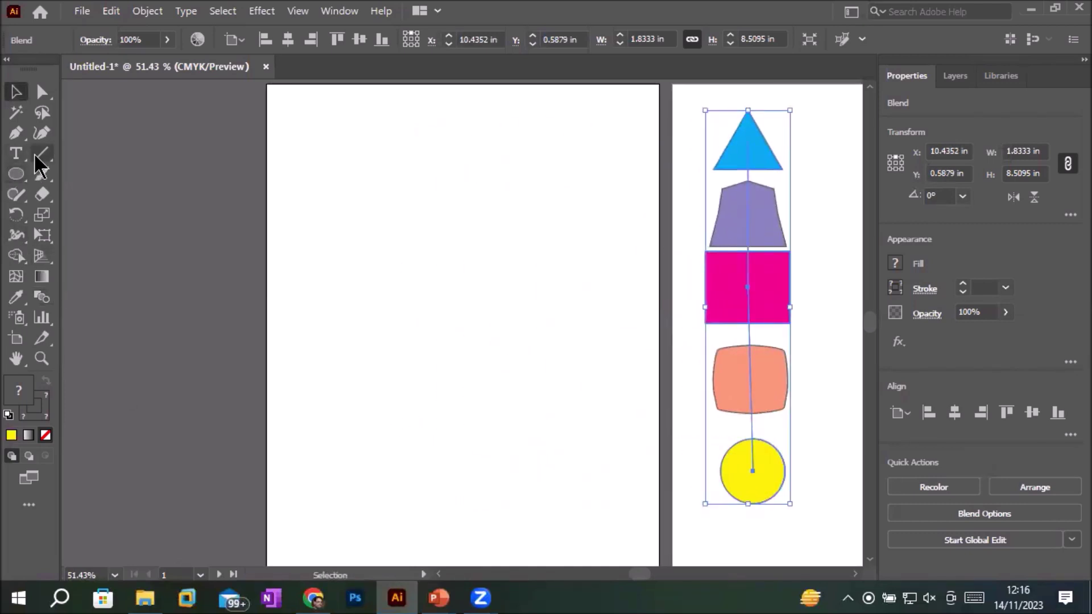
scroll(342, 304, "down", 1)
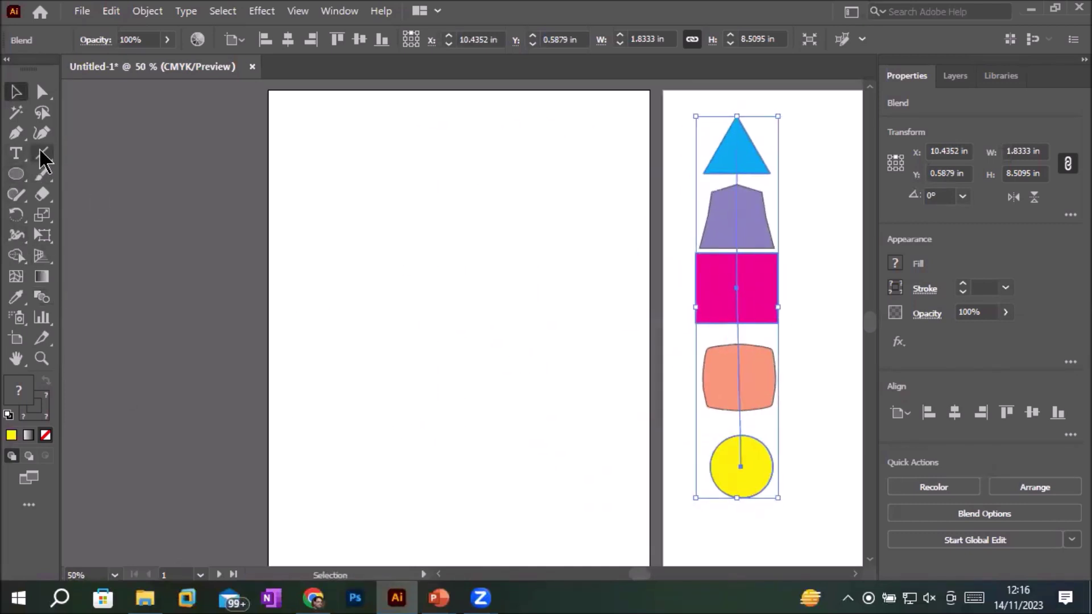
- Draw an 8.5 in straight line along the left artboard's bottom edge
scroll(288, 251, "down", 2)
scroll(288, 251, "up", 1)
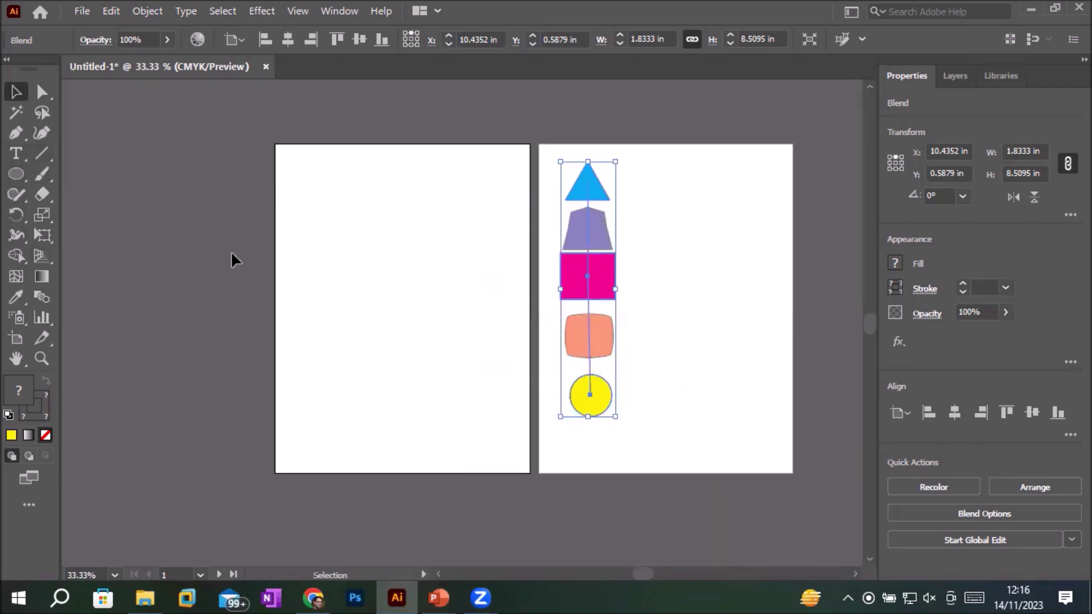
left_click(40, 153)
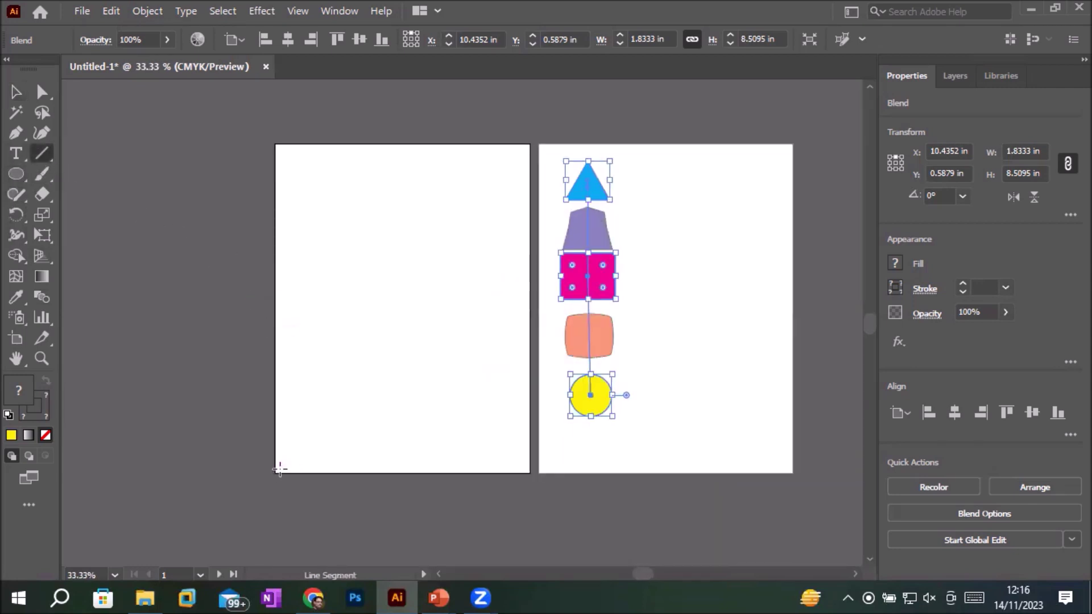
left_click_drag(279, 469, 529, 469)
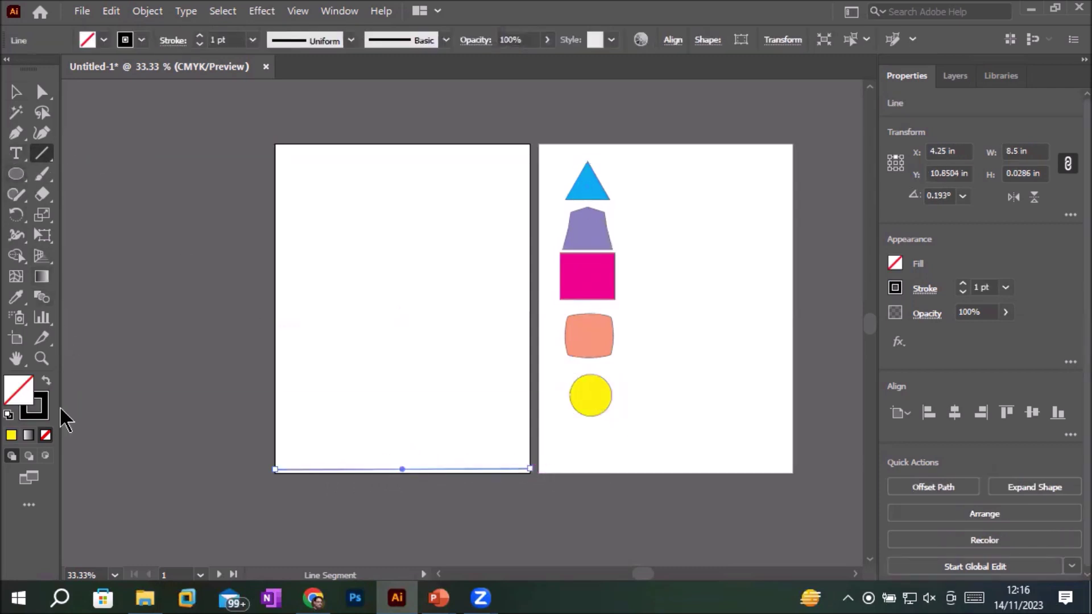
- Increase the line's stroke weight to 5 pt
left_click(199, 35)
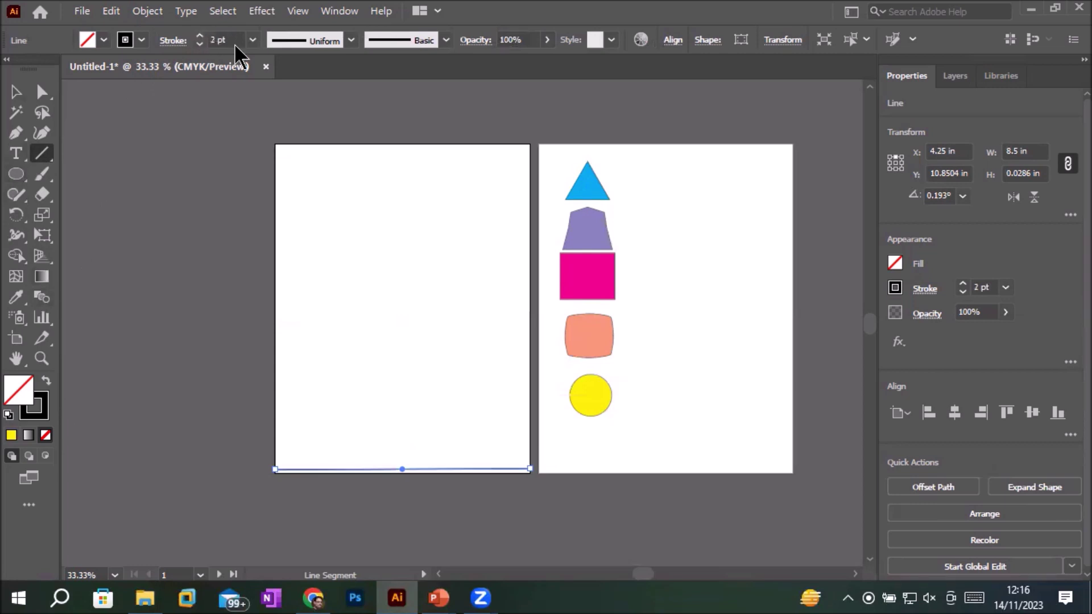
left_click(200, 36)
left_click(200, 35)
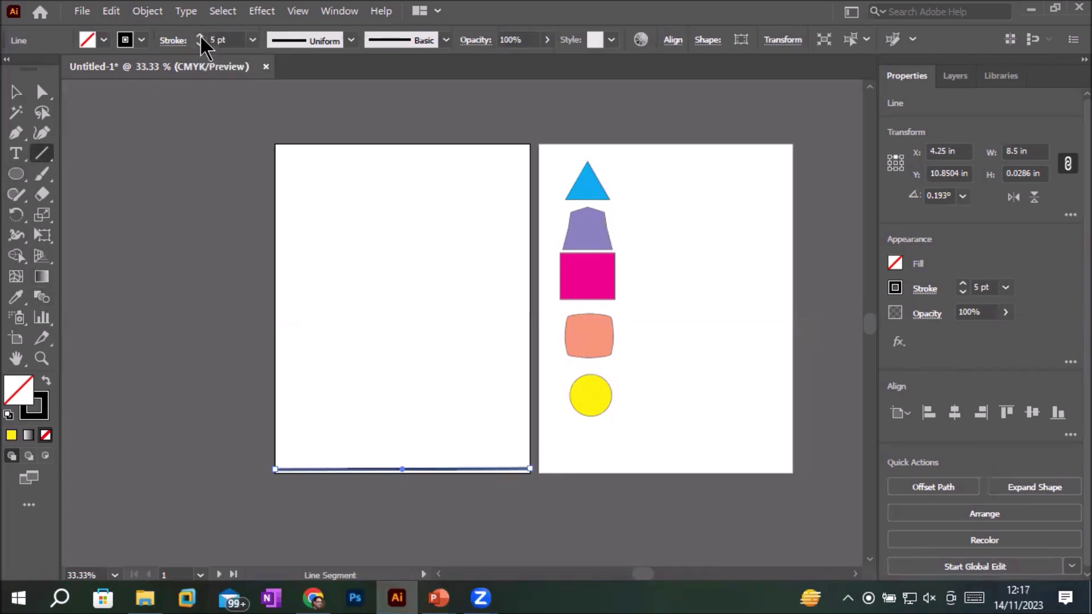
left_click(22, 98)
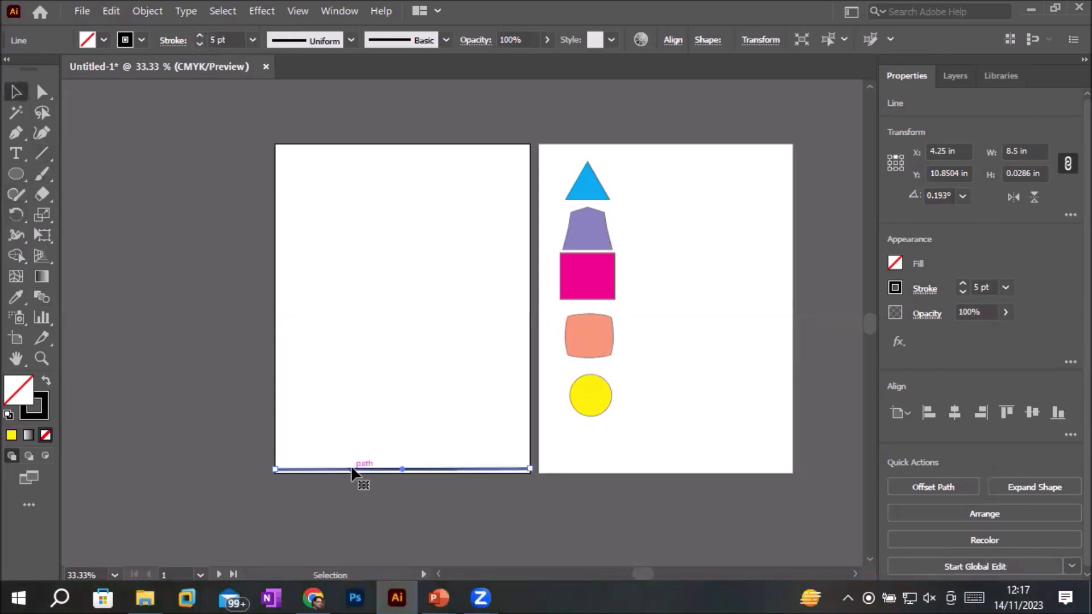
- Alt-drag a copy of the line up to the artboard's top edge
left_click_drag(351, 470, 352, 147)
left_click(388, 470)
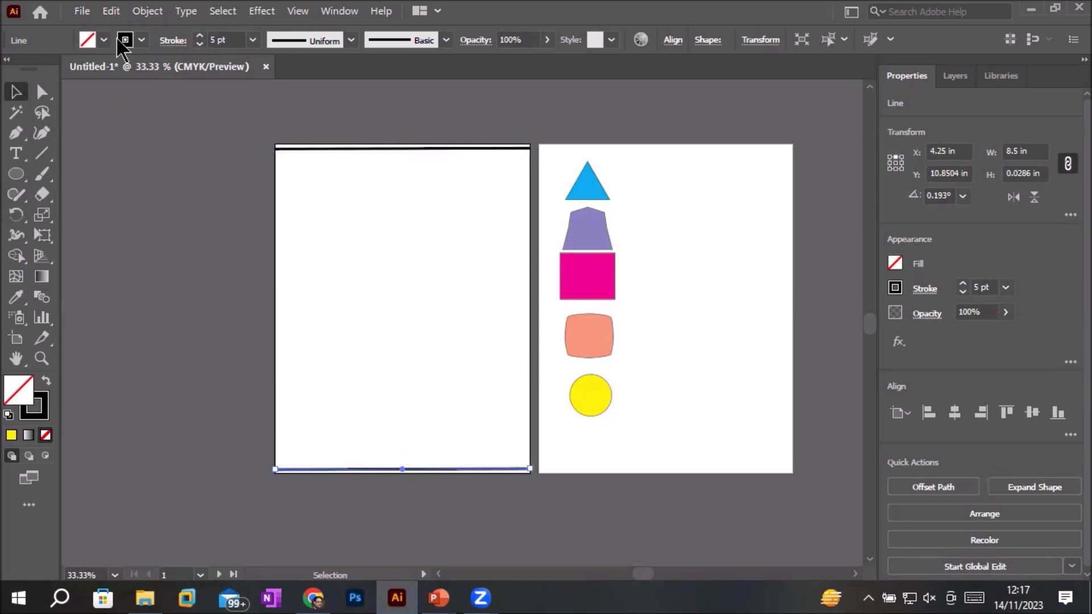
left_click(135, 41)
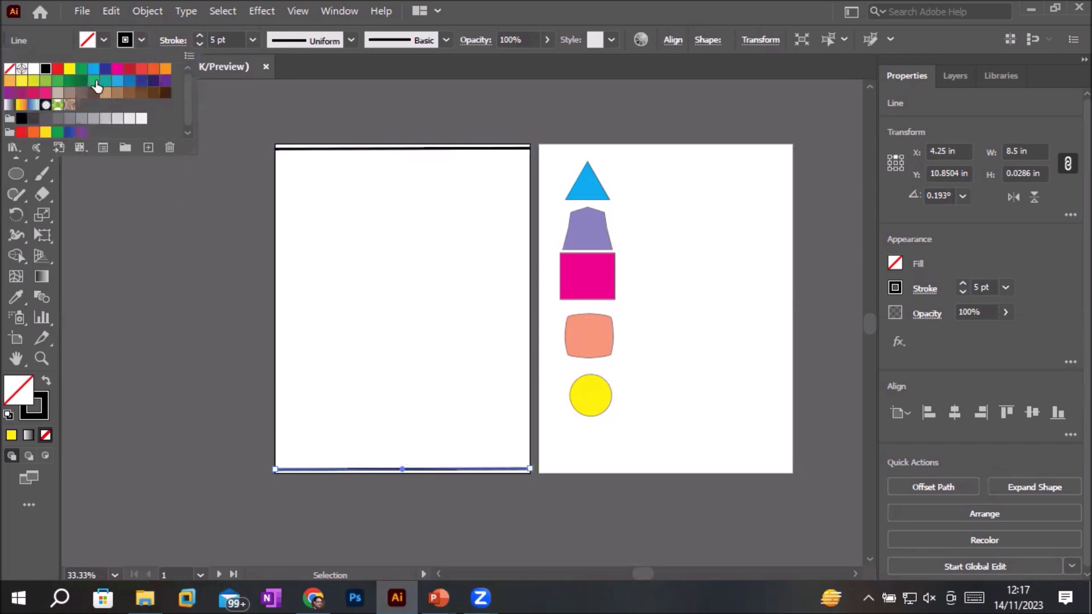
- Give the bottom 5 pt line a yellow stroke and the top line a red stroke
left_click(69, 69)
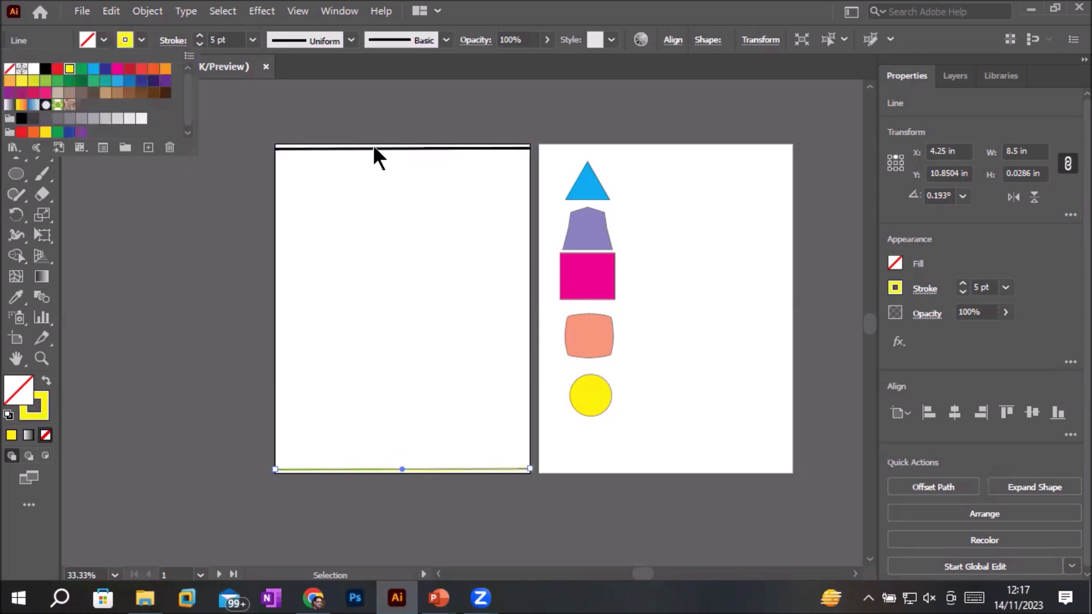
key("Escape")
left_click_drag(250, 125, 346, 161)
left_click(143, 39)
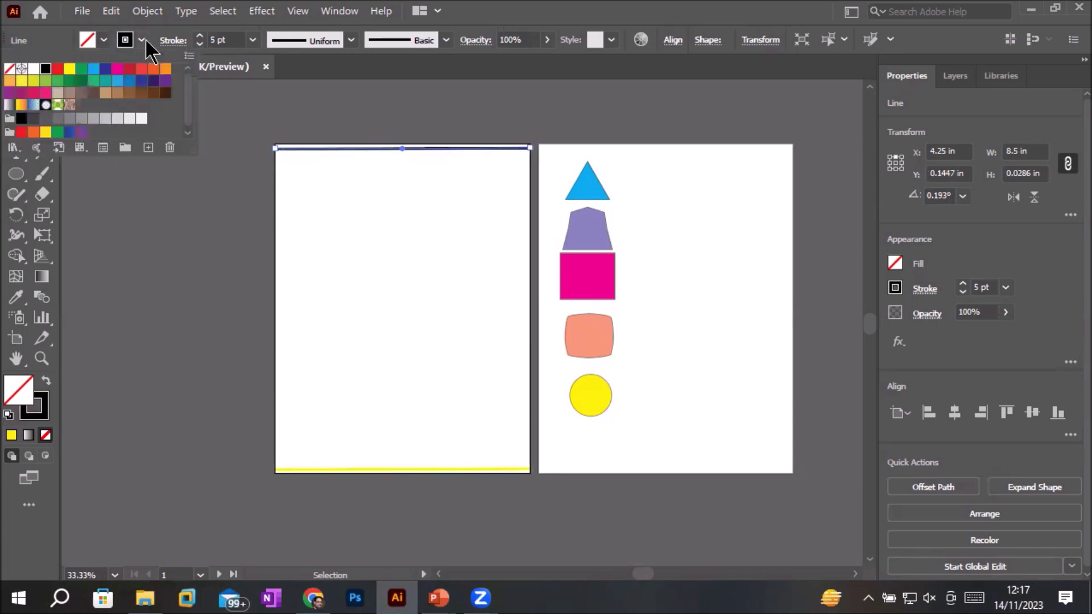
left_click(58, 68)
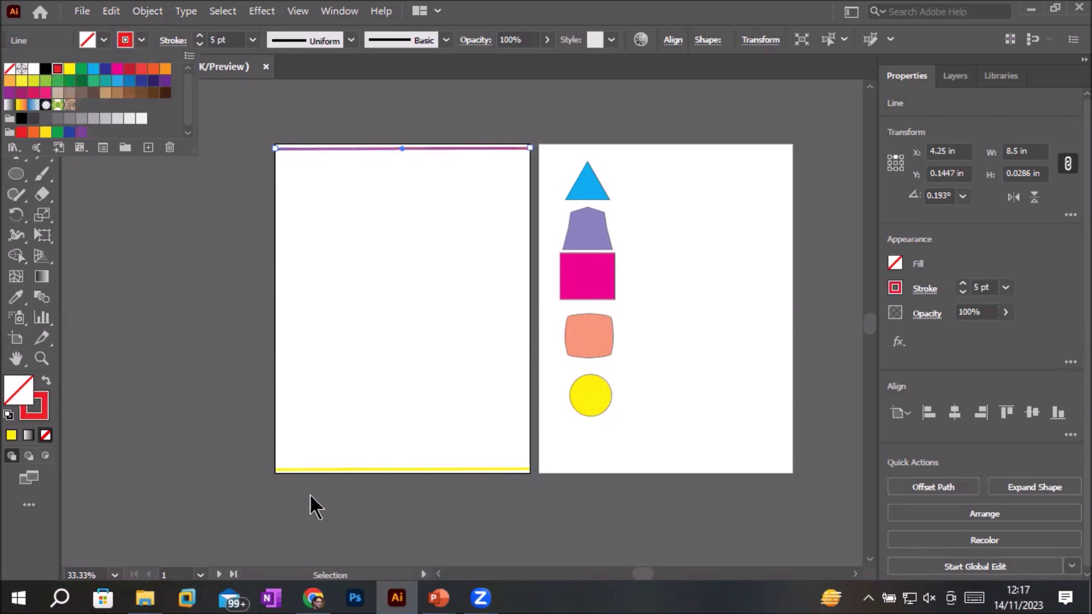
left_click(244, 107)
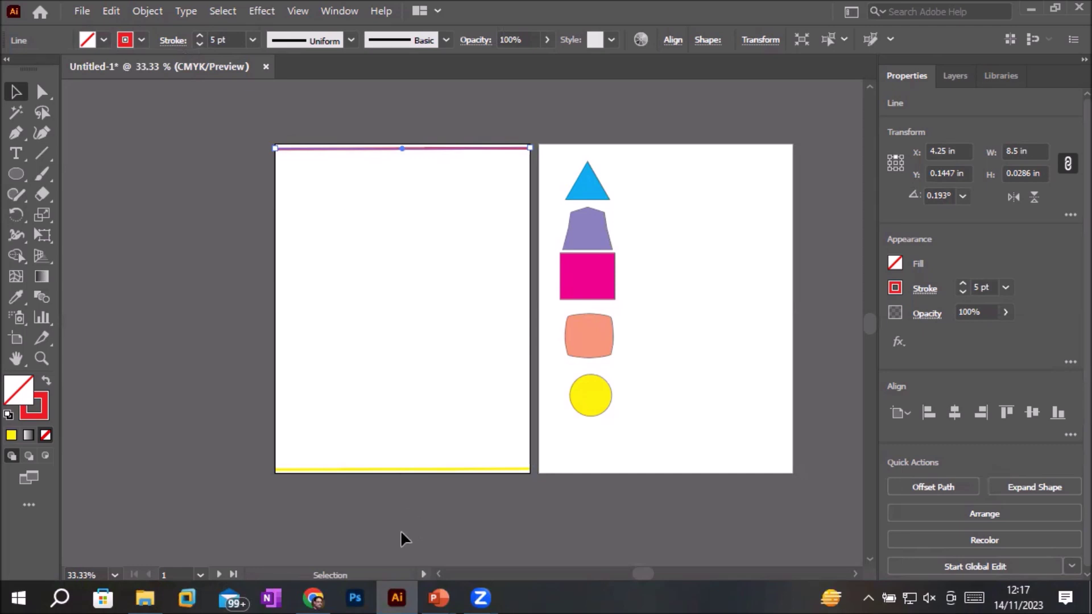
left_click(314, 228)
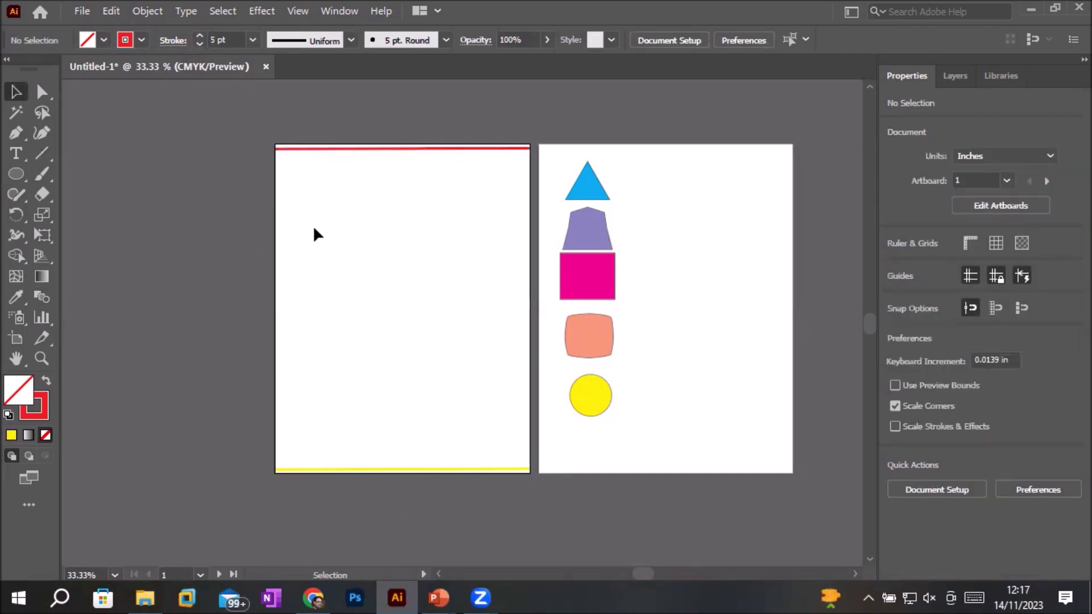
left_click(40, 298)
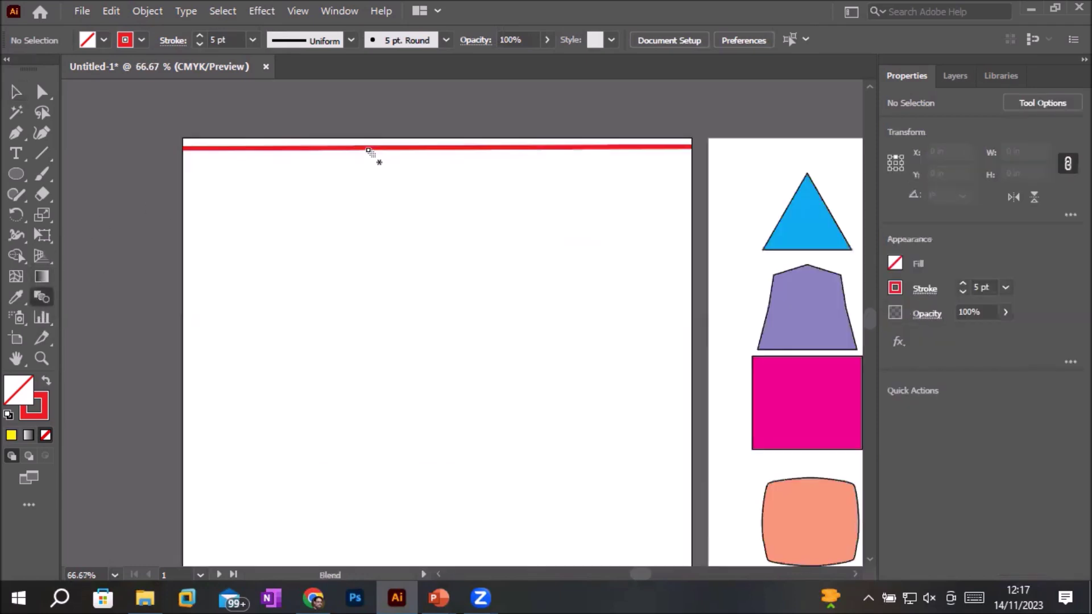
scroll(372, 151, "up", 2)
scroll(373, 151, "up", 1)
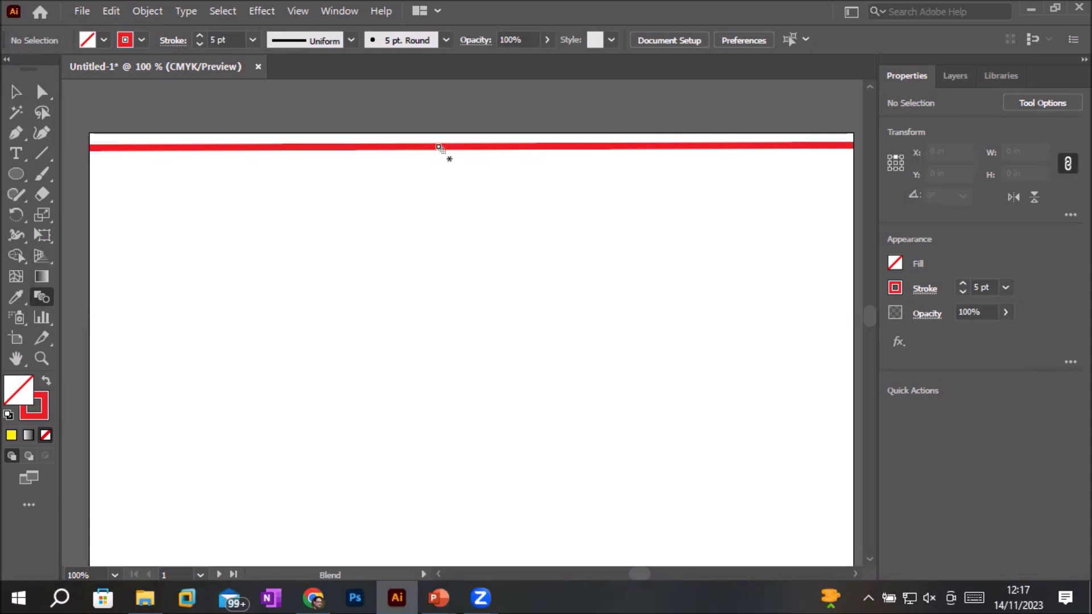
scroll(458, 219, "down", 3)
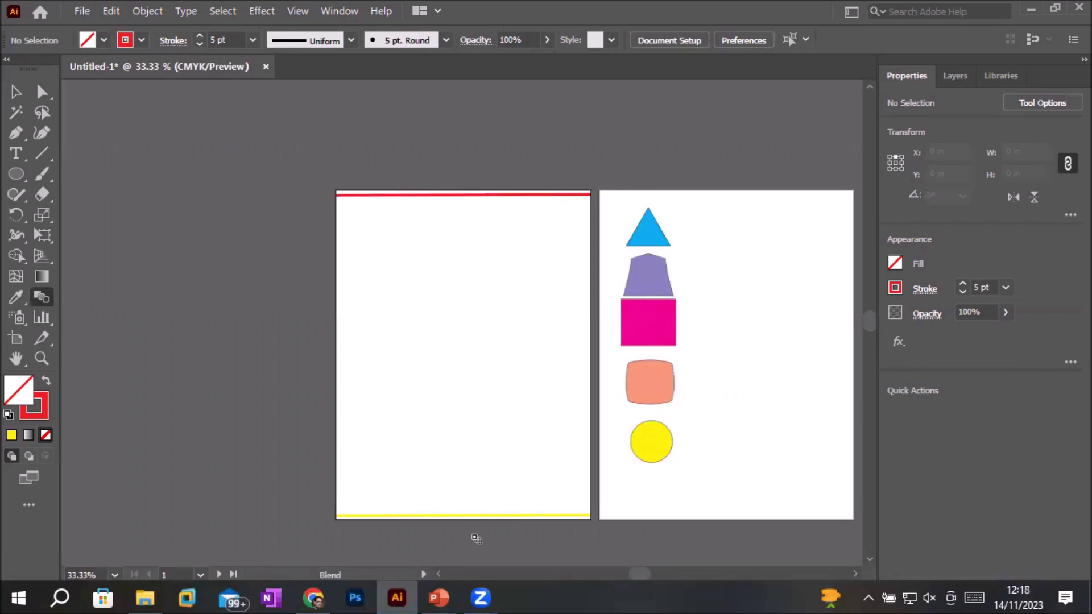
scroll(475, 538, "up", 2)
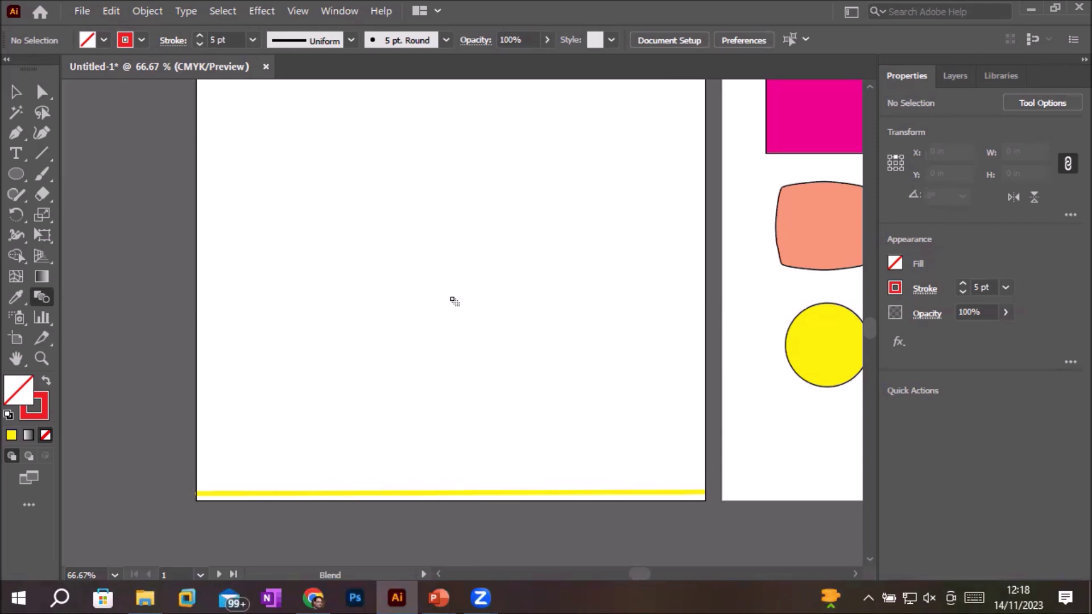
scroll(455, 300, "down", 3)
scroll(441, 116, "up", 5)
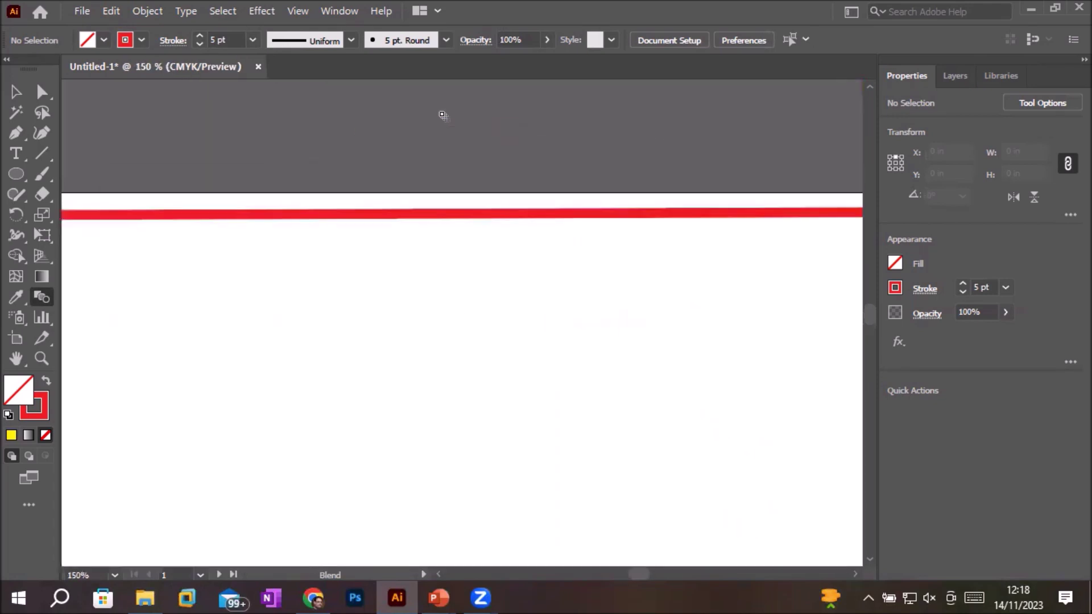
left_click(424, 213)
- Blend the red top line into the yellow bottom line with the Blend tool
left_click(423, 214)
scroll(477, 358, "down", 4)
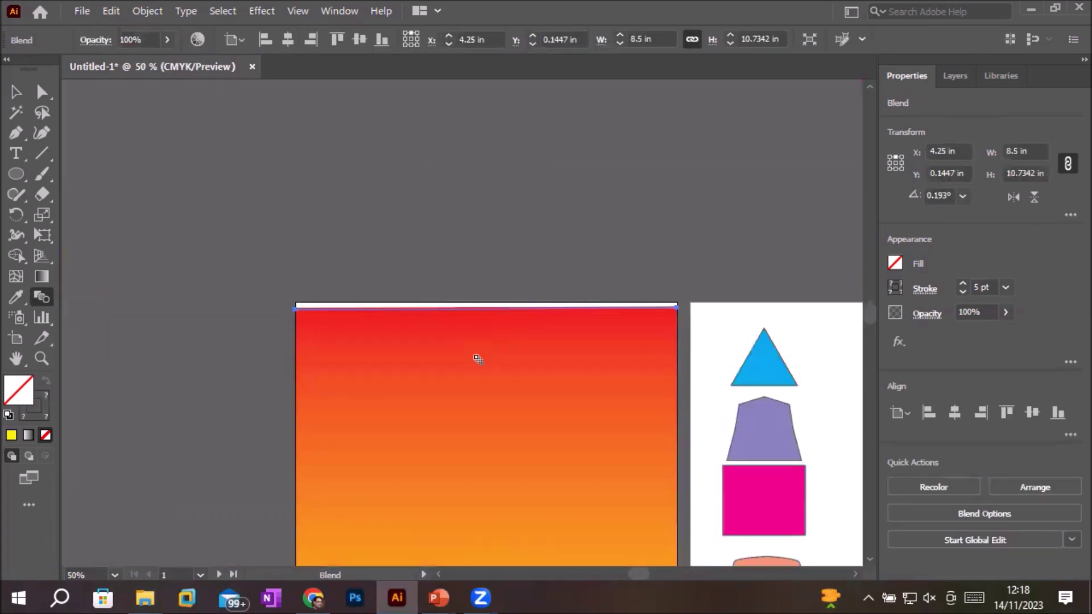
scroll(534, 452, "down", 2)
scroll(558, 548, "up", 1)
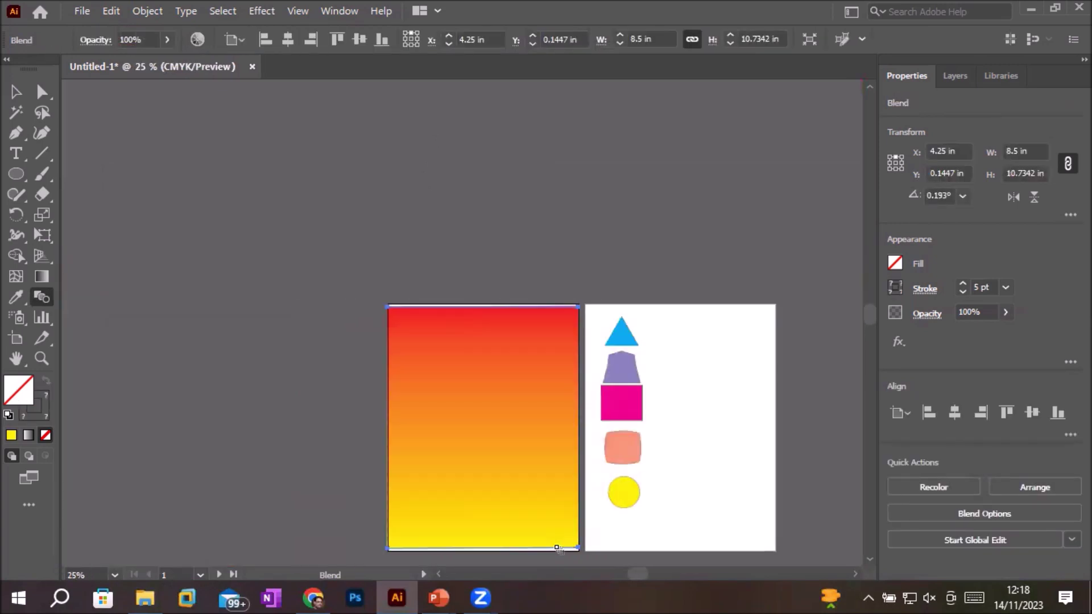
scroll(558, 549, "up", 1)
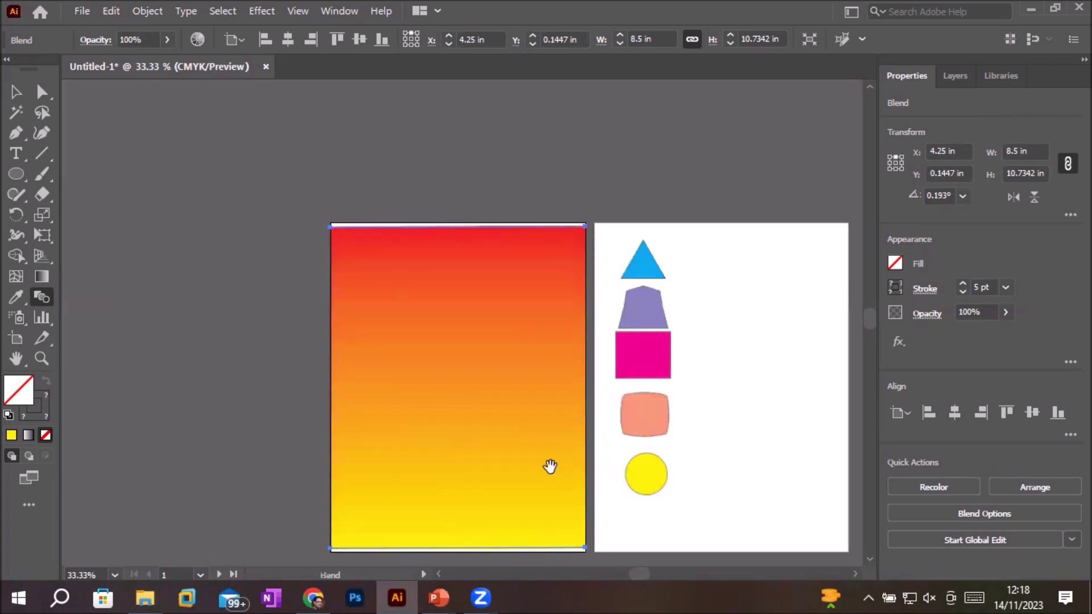
scroll(534, 434, "down", 2)
scroll(491, 291, "up", 1)
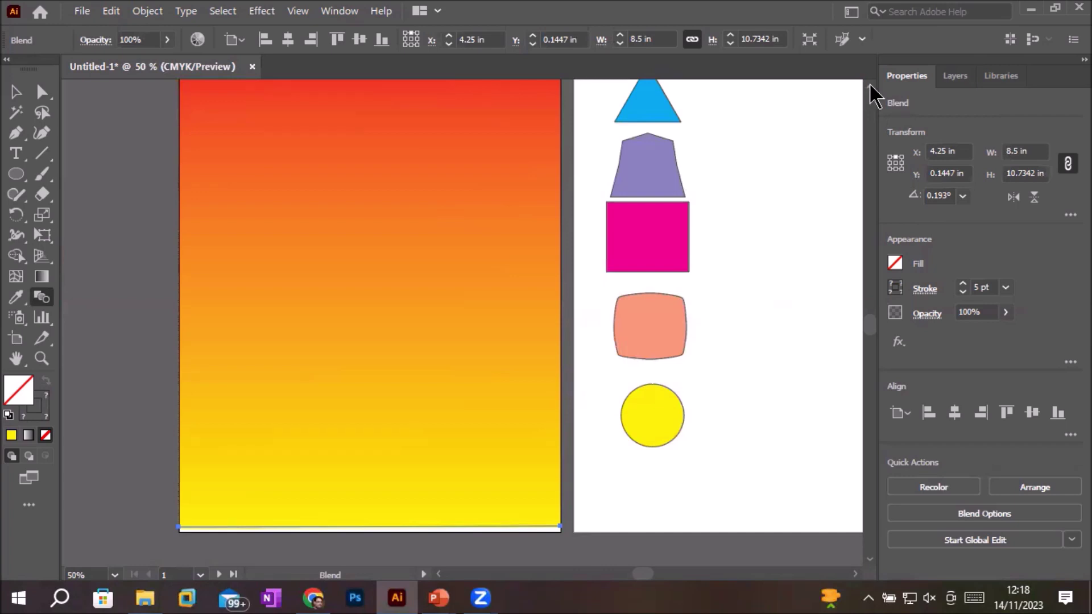
scroll(398, 382, "down", 1)
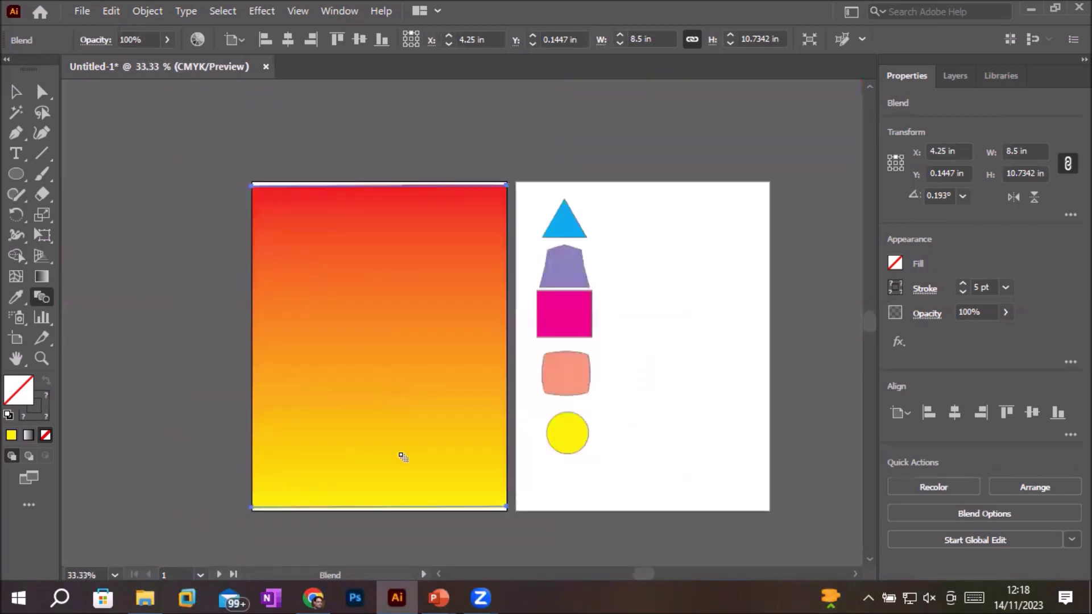
scroll(431, 347, "up", 2)
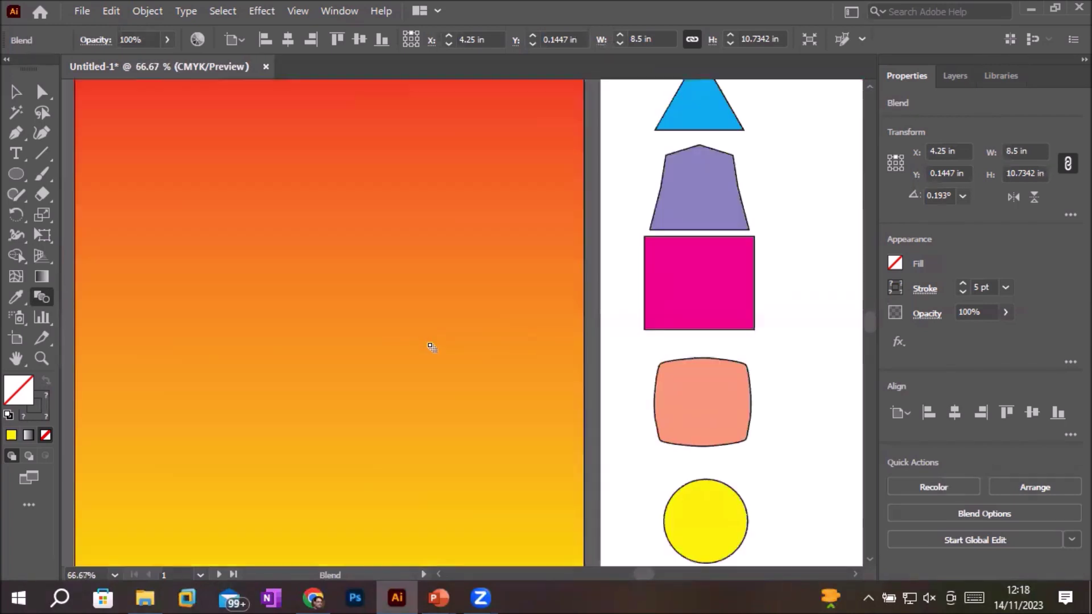
- Select an anchor of the yellow bottom line with Direct Selection
scroll(324, 117, "down", 1)
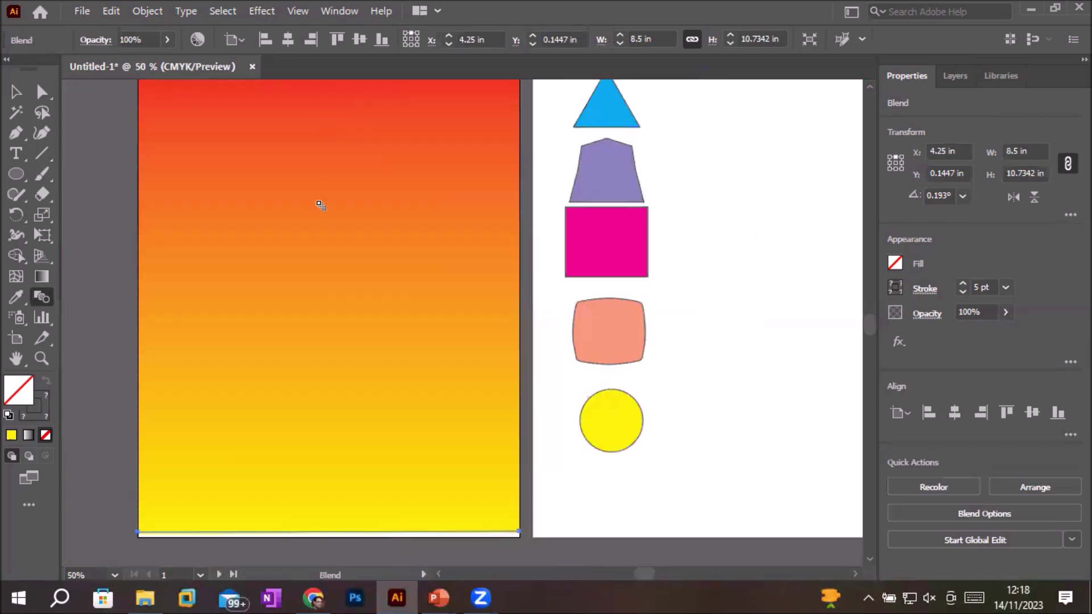
scroll(320, 204, "down", 1)
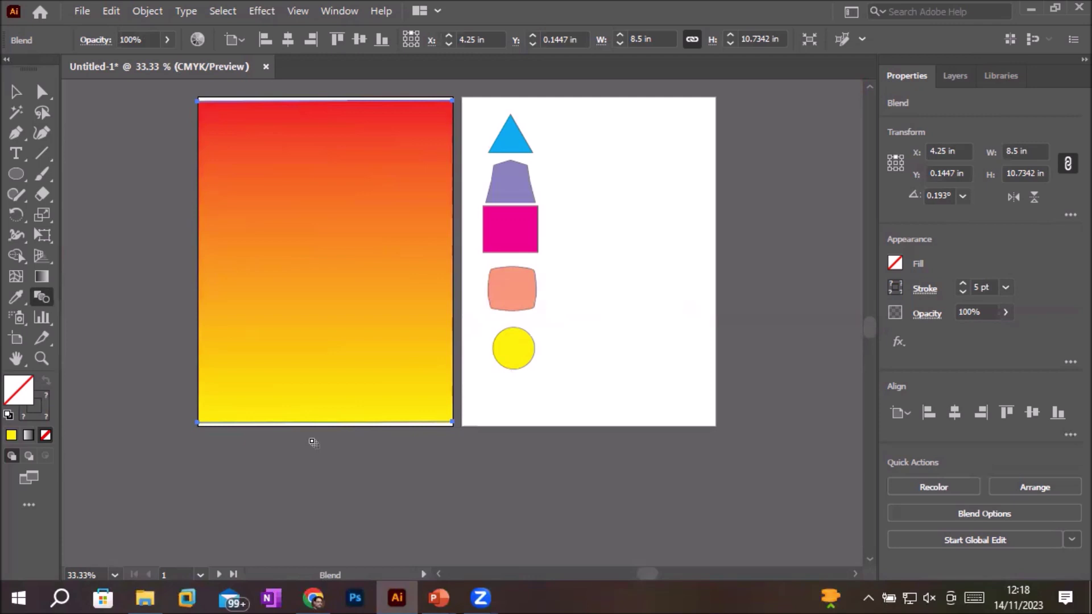
left_click(42, 91)
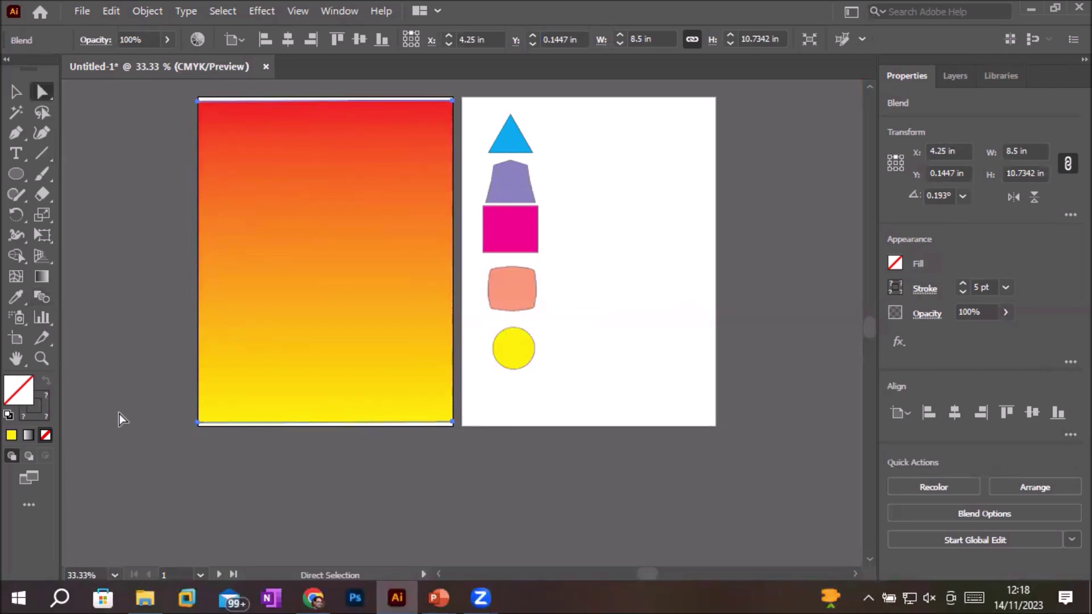
left_click_drag(229, 453, 229, 453)
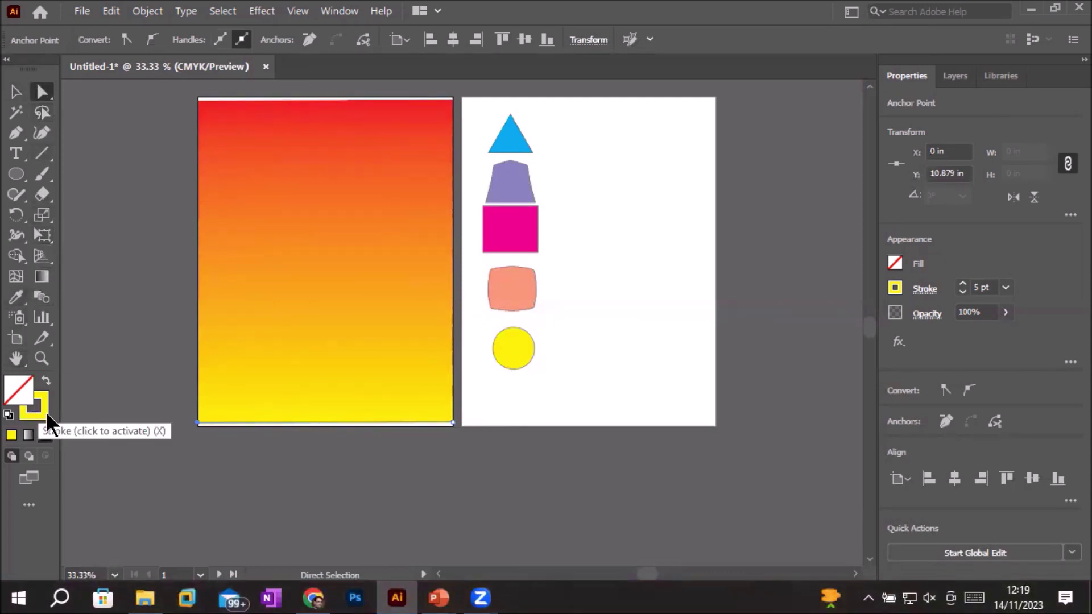
- Change the bottom line's stroke to green after trying cyan, tan and brown swatches
left_click(895, 288)
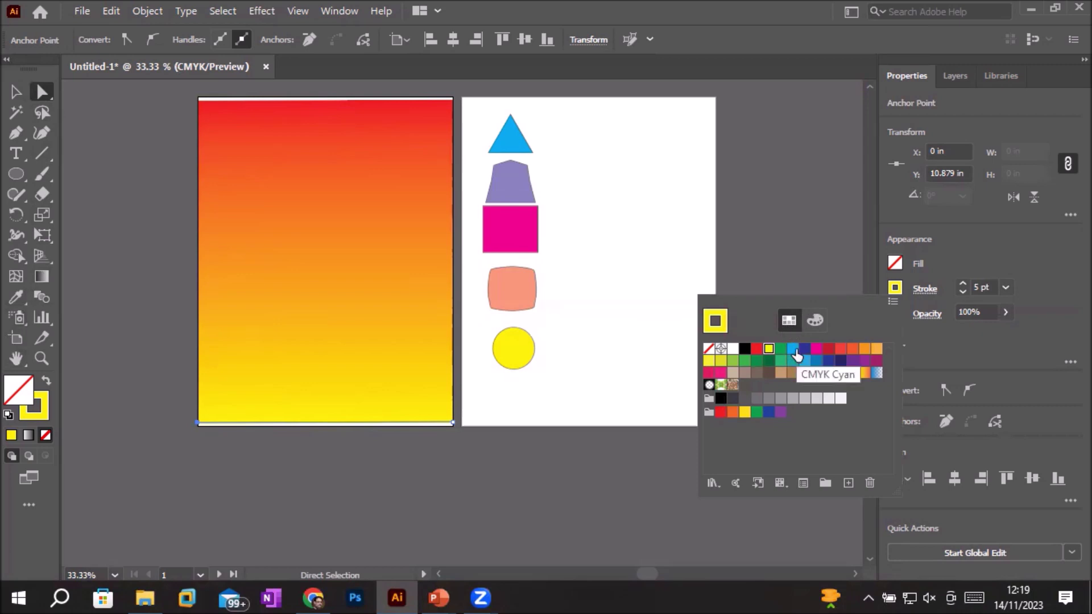
left_click(794, 349)
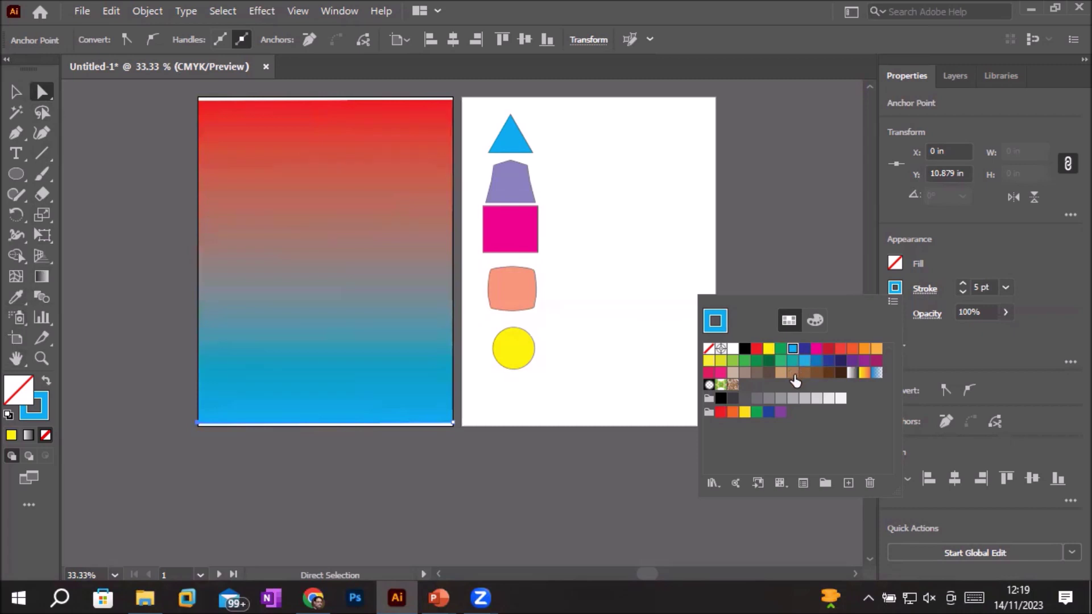
left_click(792, 373)
left_click(816, 372)
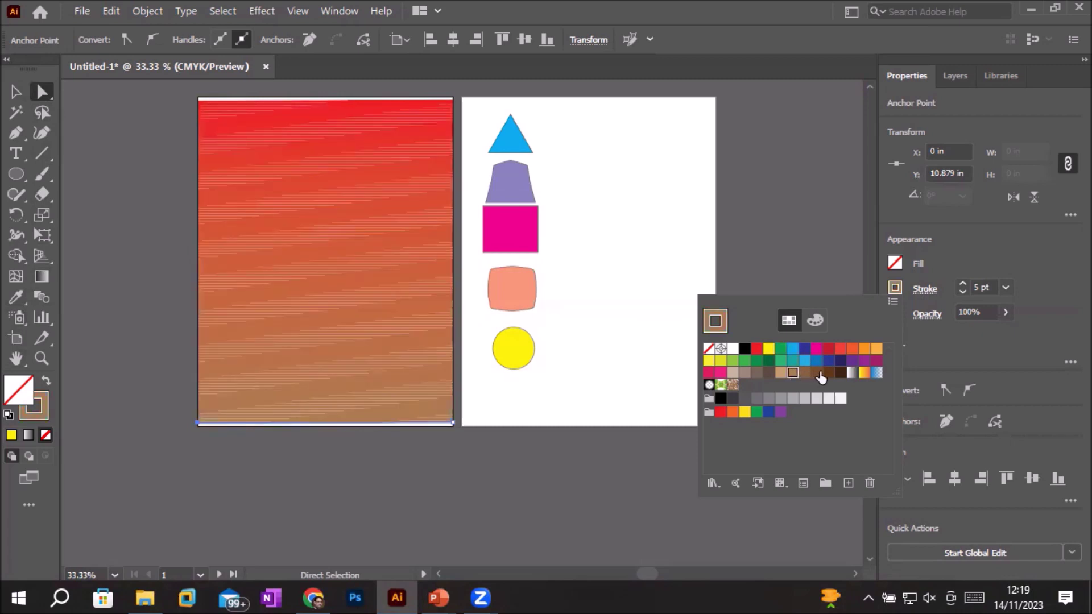
left_click(745, 361)
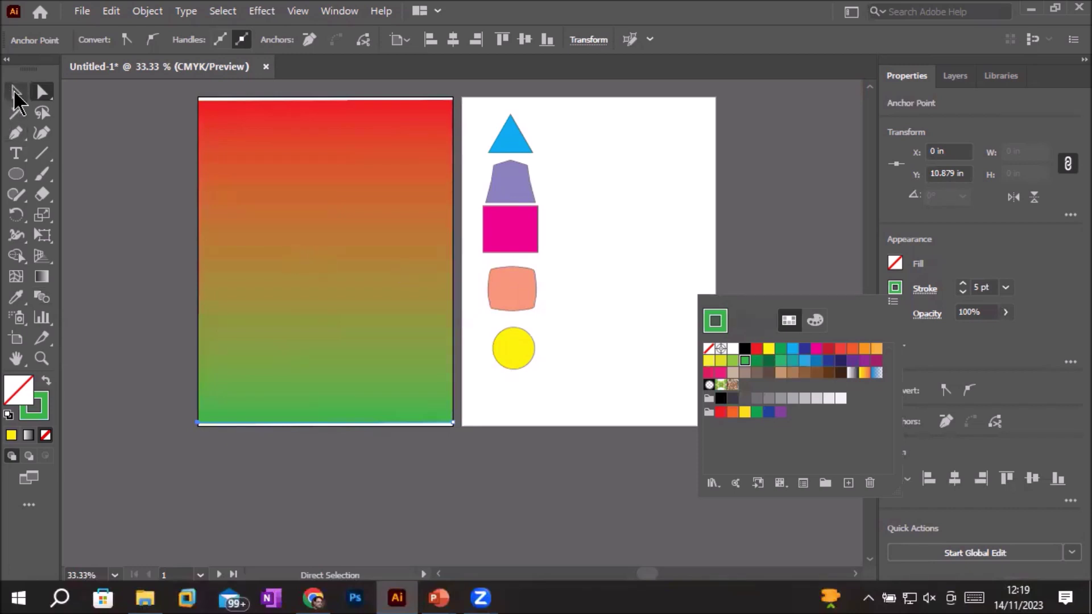
left_click(276, 195)
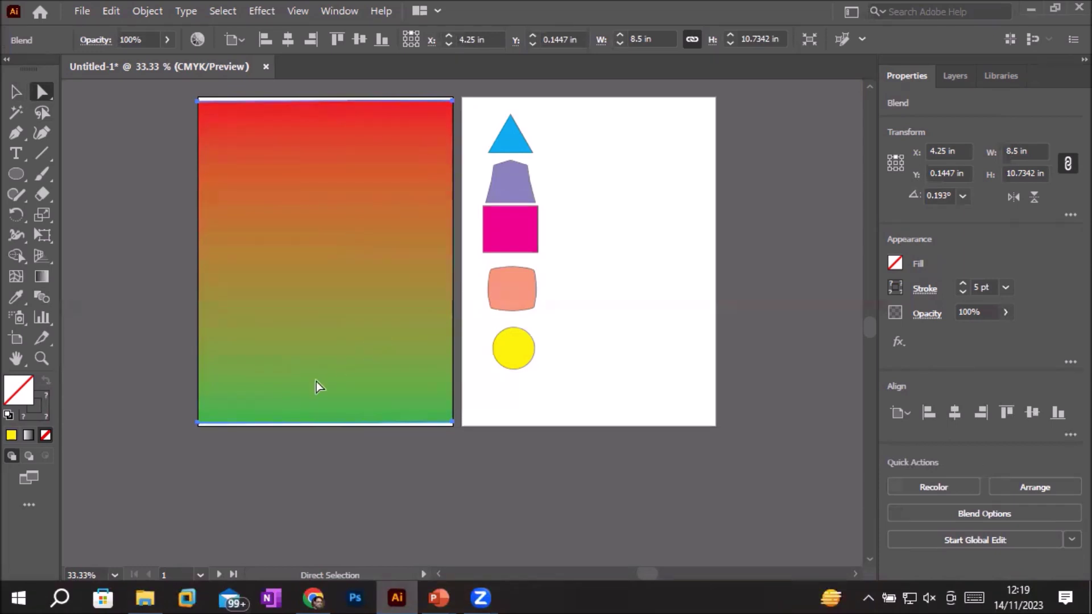
left_click(44, 299)
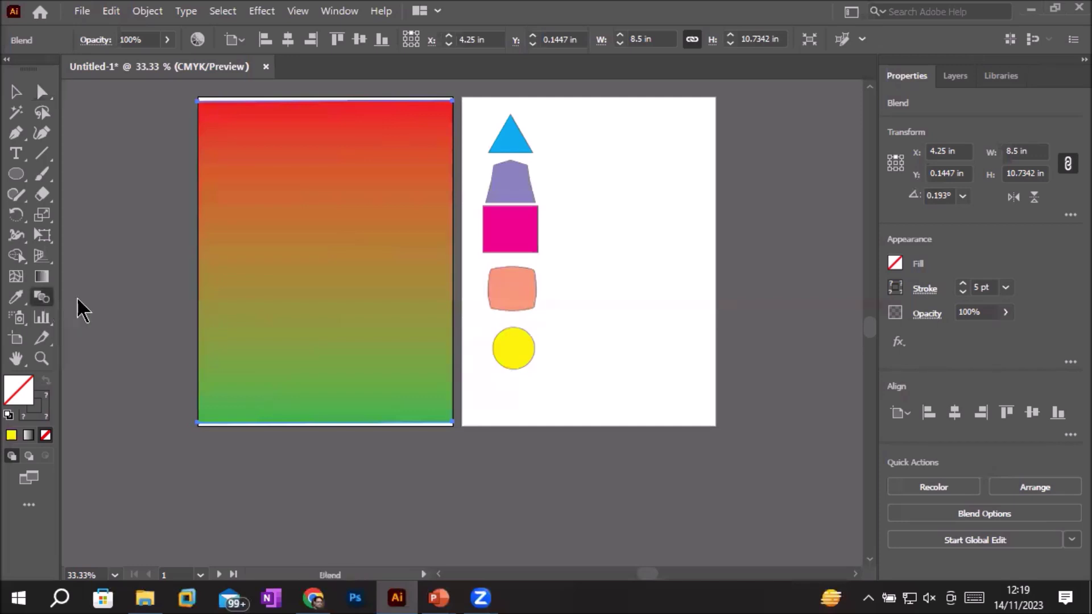
- Set the red-to-green line blend to Specified Steps spacing with 10 steps
key("Return")
left_click(707, 188)
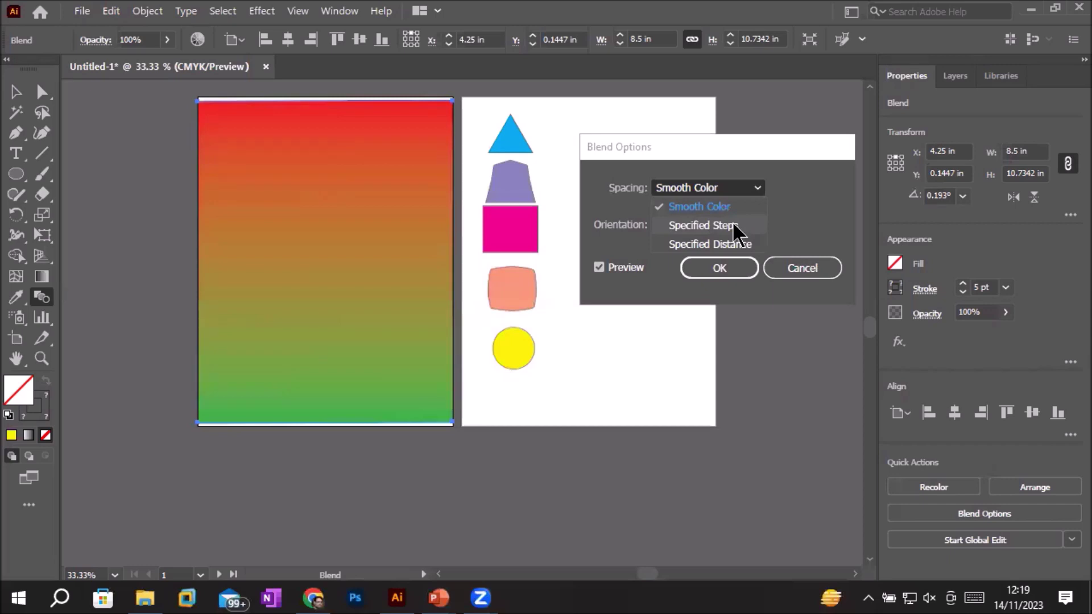
left_click(731, 226)
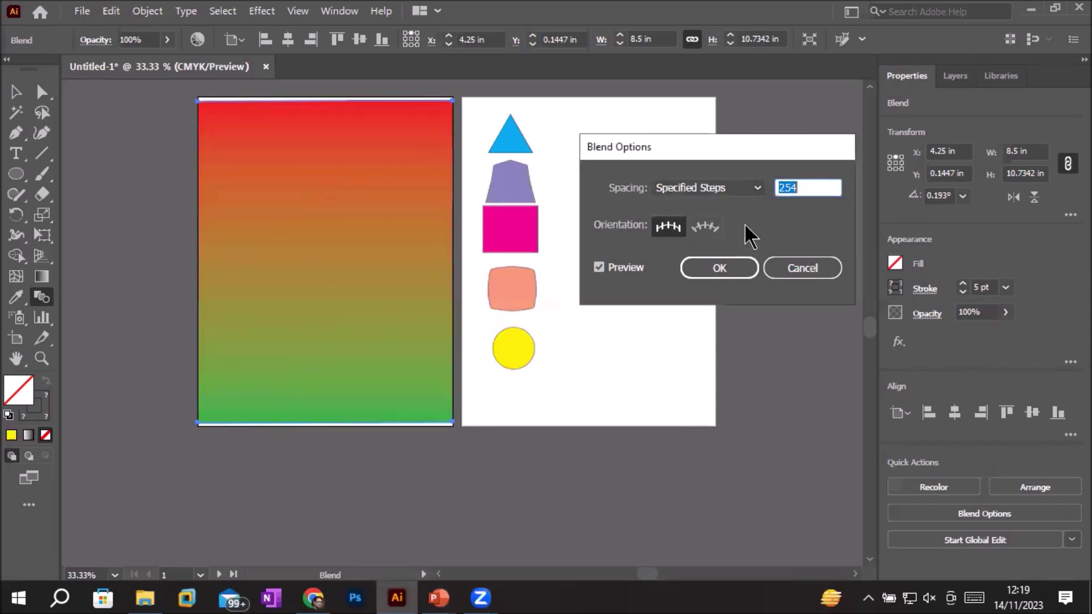
left_click_drag(817, 188, 759, 189)
type("254")
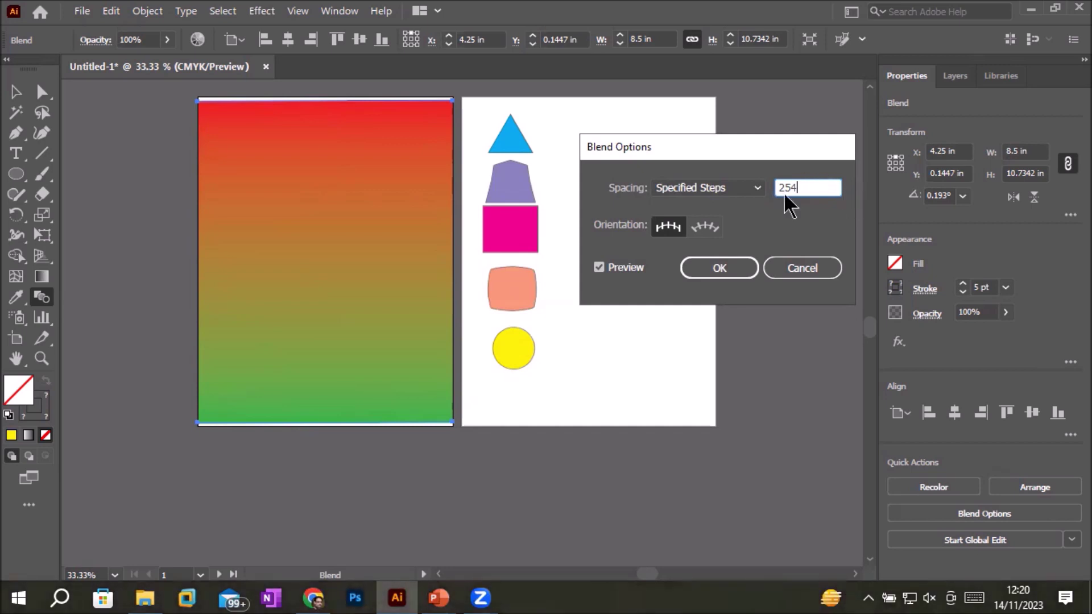
double_click(814, 186)
type("10")
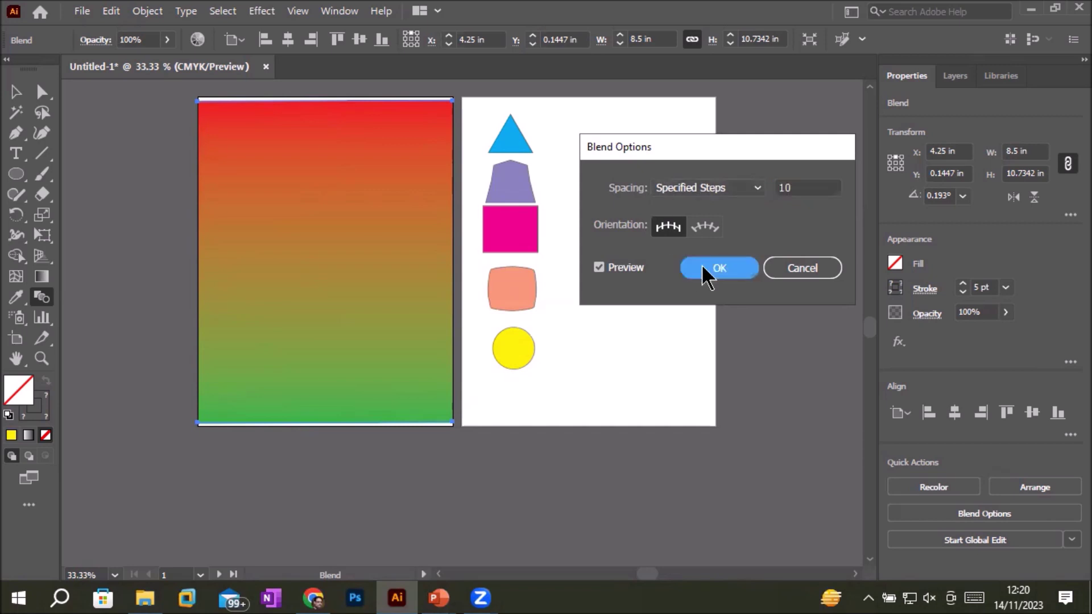
left_click(705, 267)
scroll(390, 261, "up", 3, "alt")
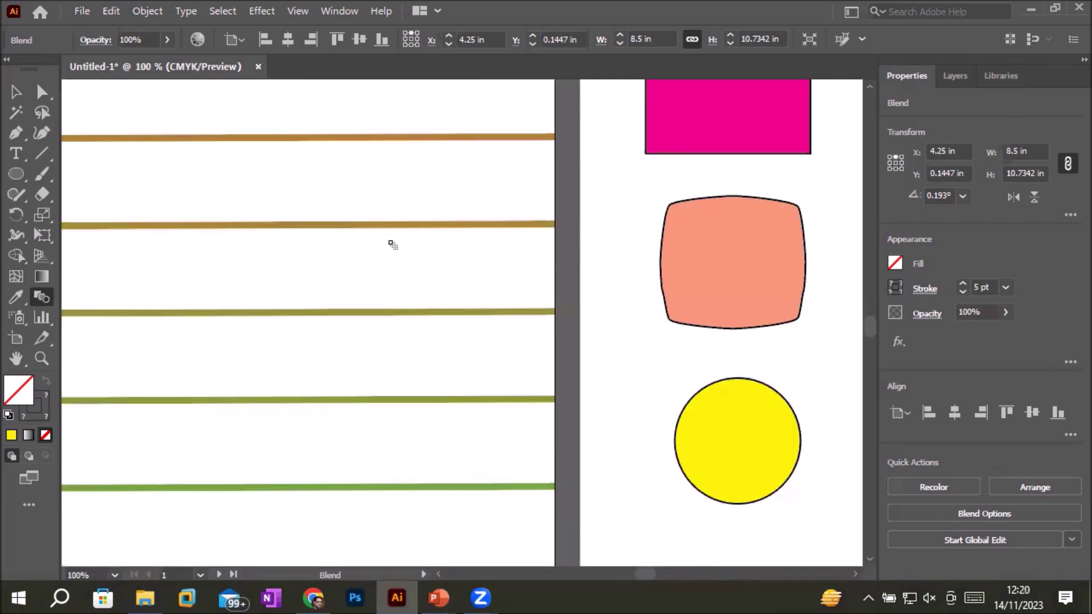
scroll(390, 244, "down", 4, "alt")
scroll(388, 103, "up", 1, "alt")
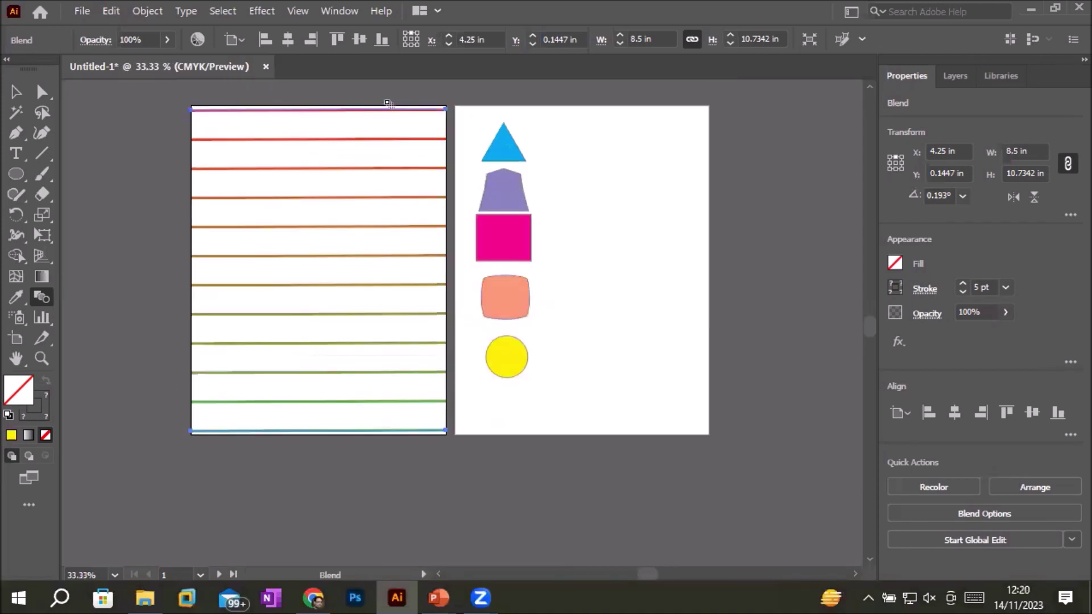
- Open Blend Options and close it without changes
double_click(42, 301)
left_click(677, 188)
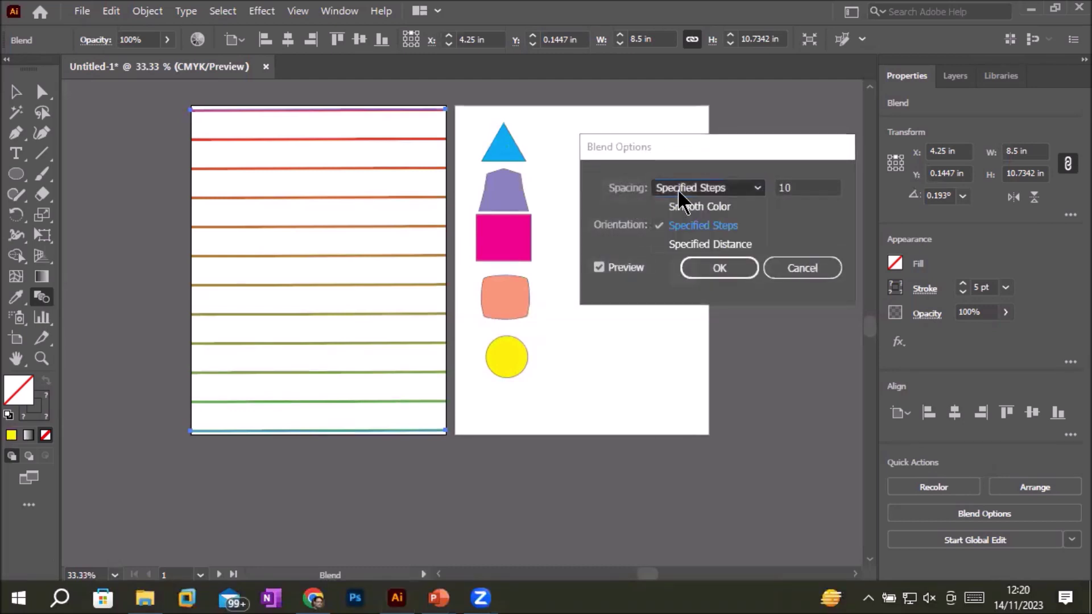
left_click(677, 189)
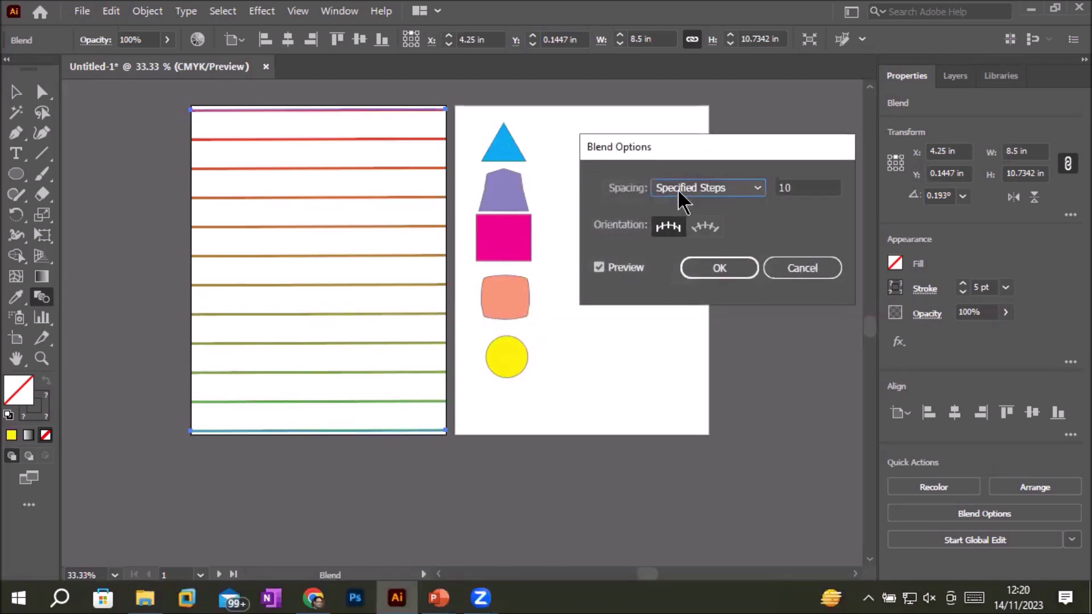
left_click(811, 272)
- Raise the blend to 56 specified steps via Object > Blend > Blend Options
key("alt+o")
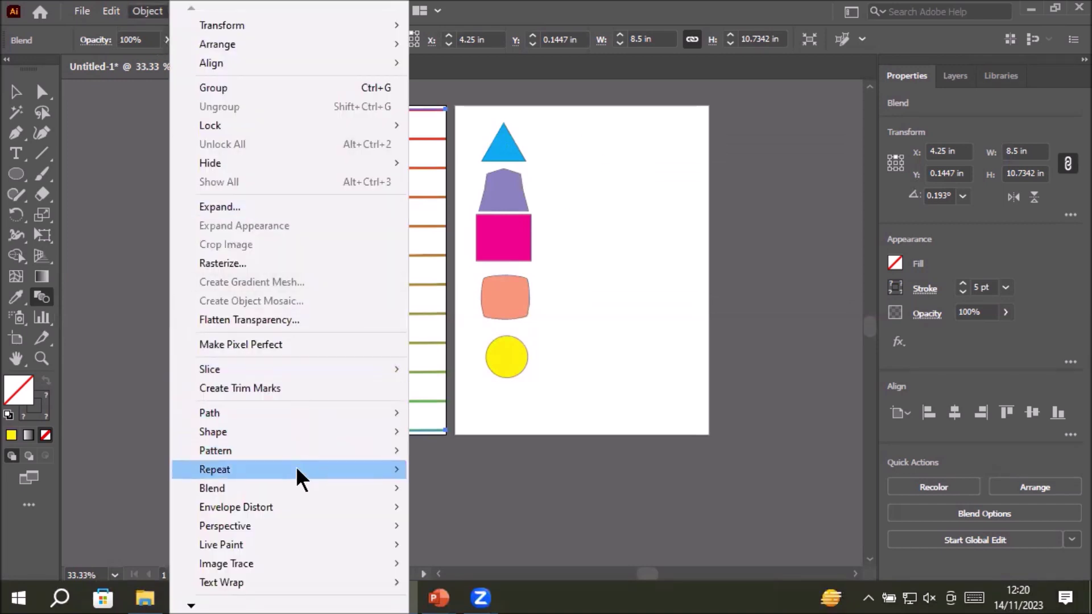
mouse_move(255, 488)
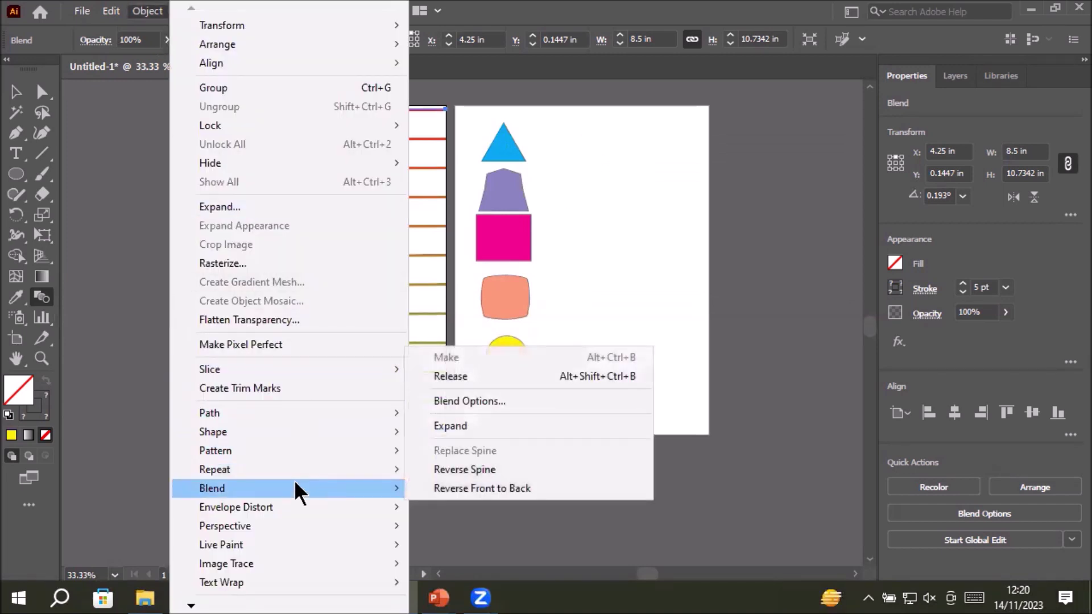
left_click(550, 401)
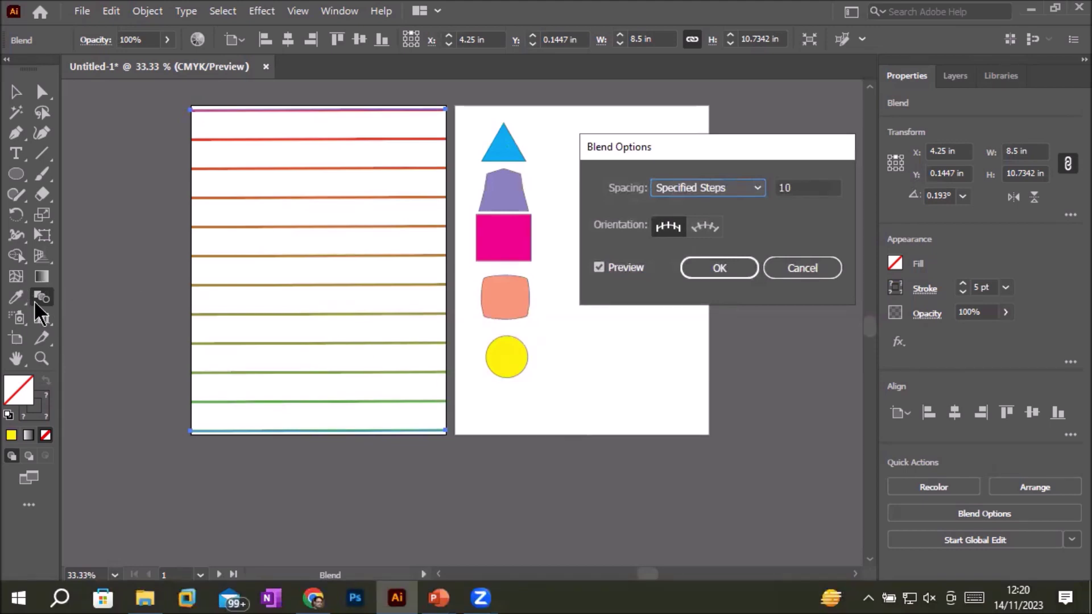
left_click(818, 188)
key("Up")
key("Up")
key("Up")
key("Up")
key("Up")
key("Up")
key("Up")
key("Up")
key("Up")
key("Up")
key("Up")
key("Up")
key("Up")
key("Up")
key("Up")
key("Up")
key("Up")
key("Up")
key("Up")
key("Up")
key("Up")
key("Up")
key("Up")
key("Up")
key("Up")
key("Up")
key("Up")
key("Up")
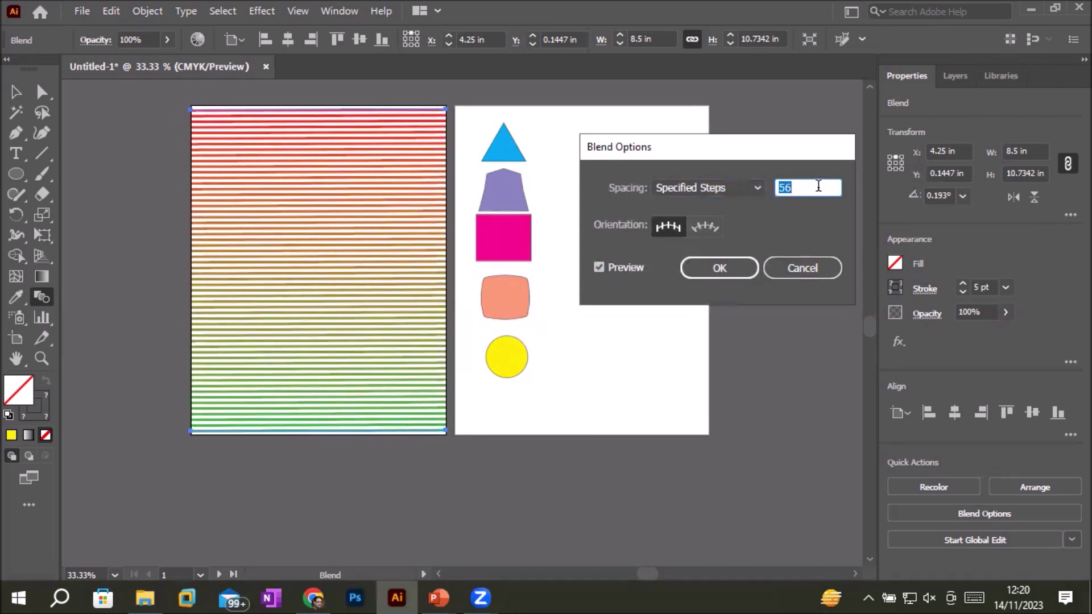
left_click(719, 272)
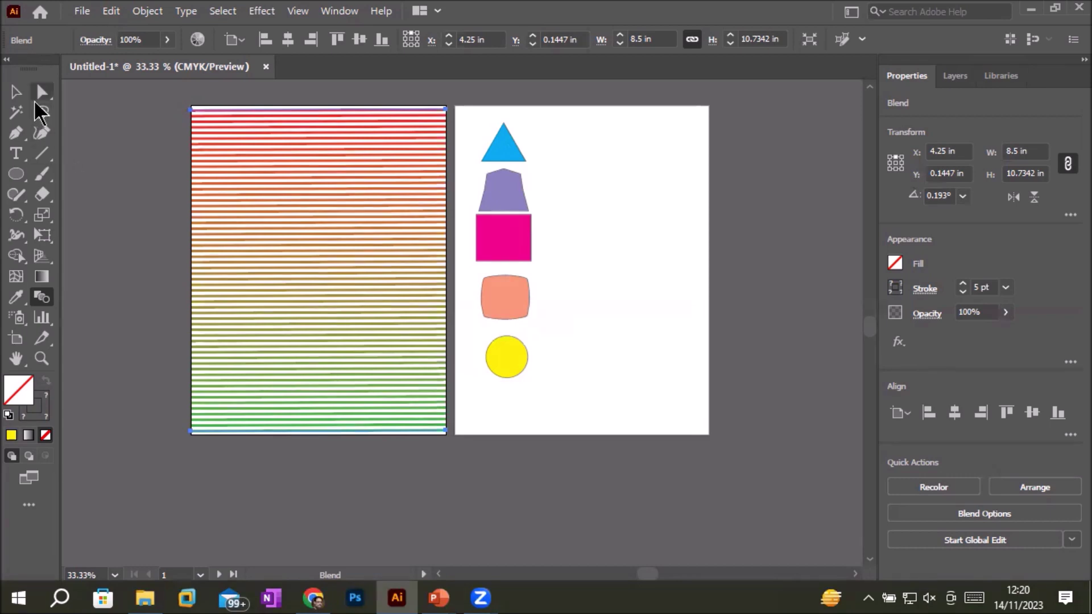
- Drag the blend's corner anchor points into a triangle, pinning the bottom point to the artboard's bottom-left corner
left_click(42, 92)
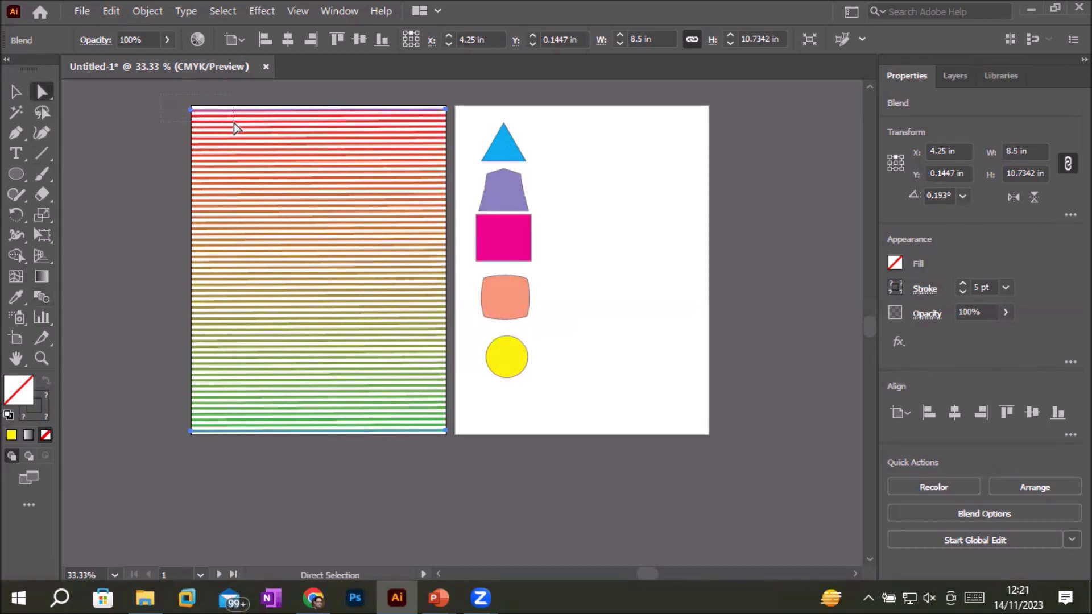
left_click_drag(162, 100, 237, 130)
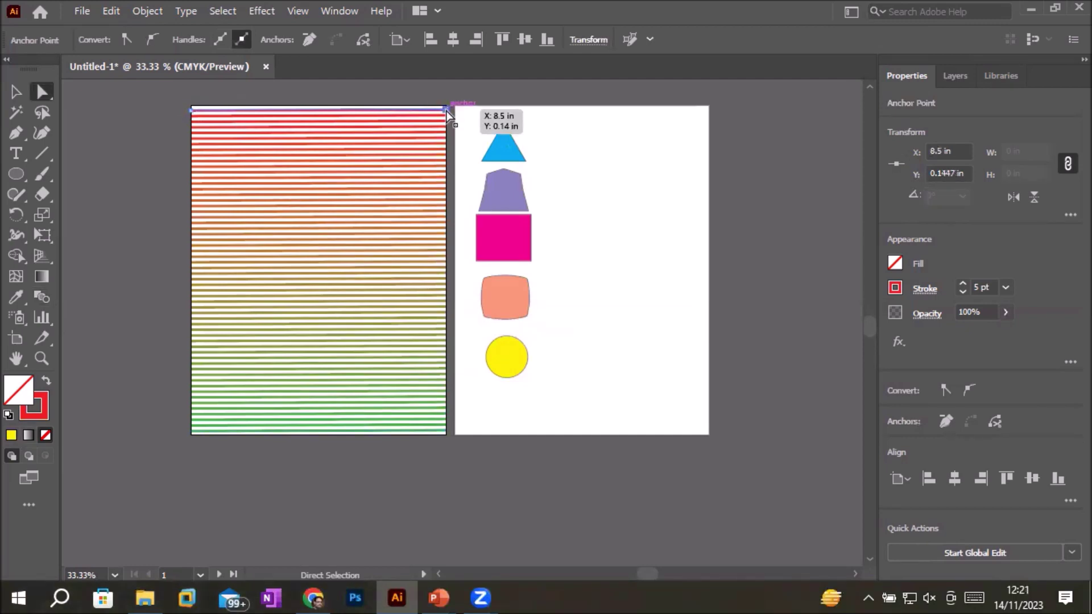
left_click_drag(446, 111, 444, 287)
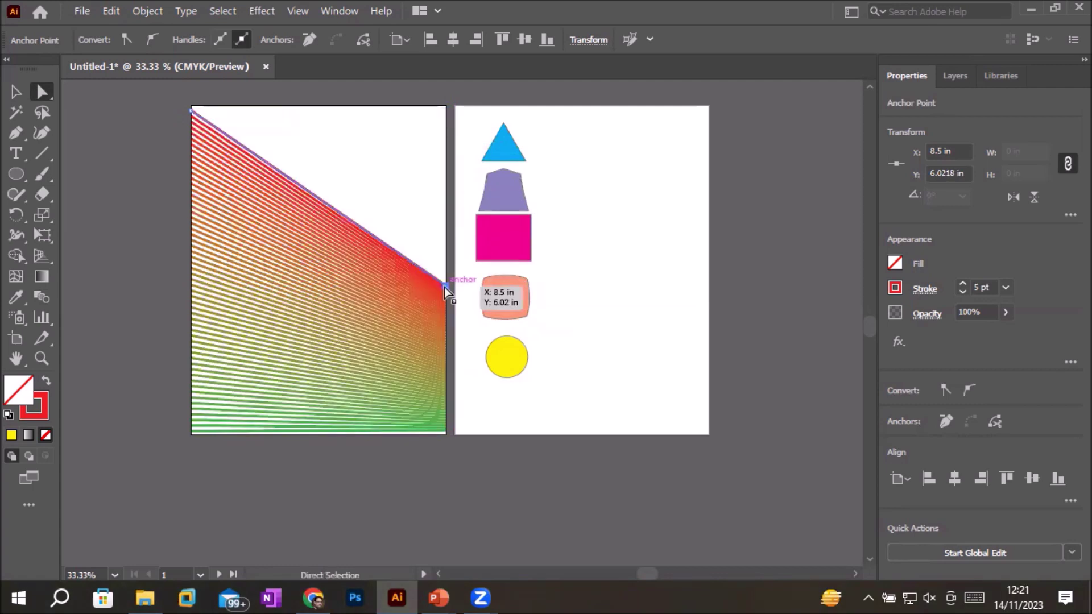
left_click_drag(192, 111, 329, 109)
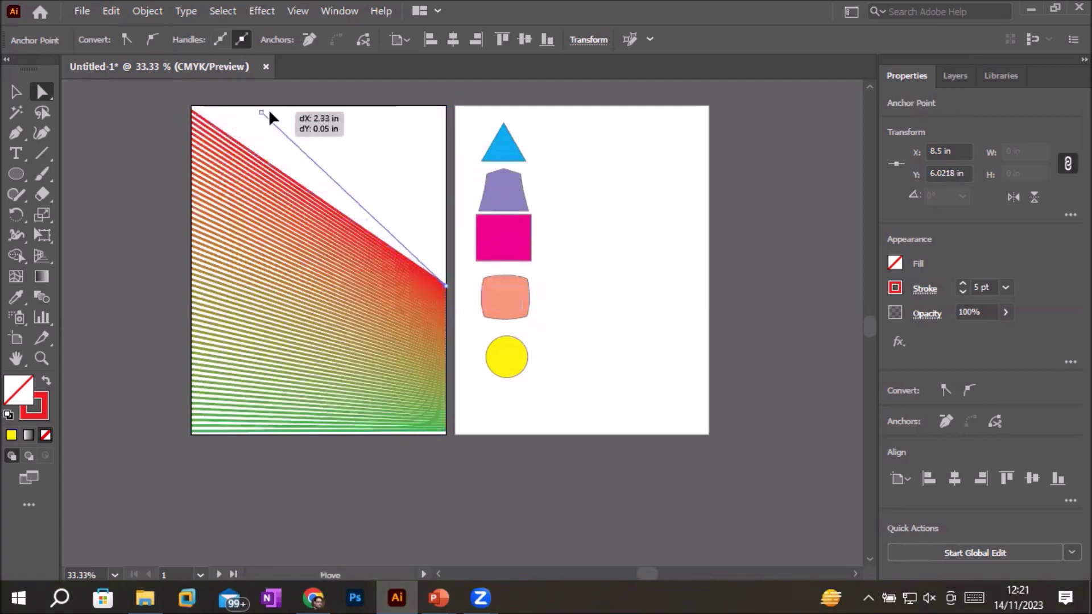
mouse_move(329, 110)
left_mouse_down()
mouse_move(339, 106)
mouse_move(382, 178)
left_mouse_up()
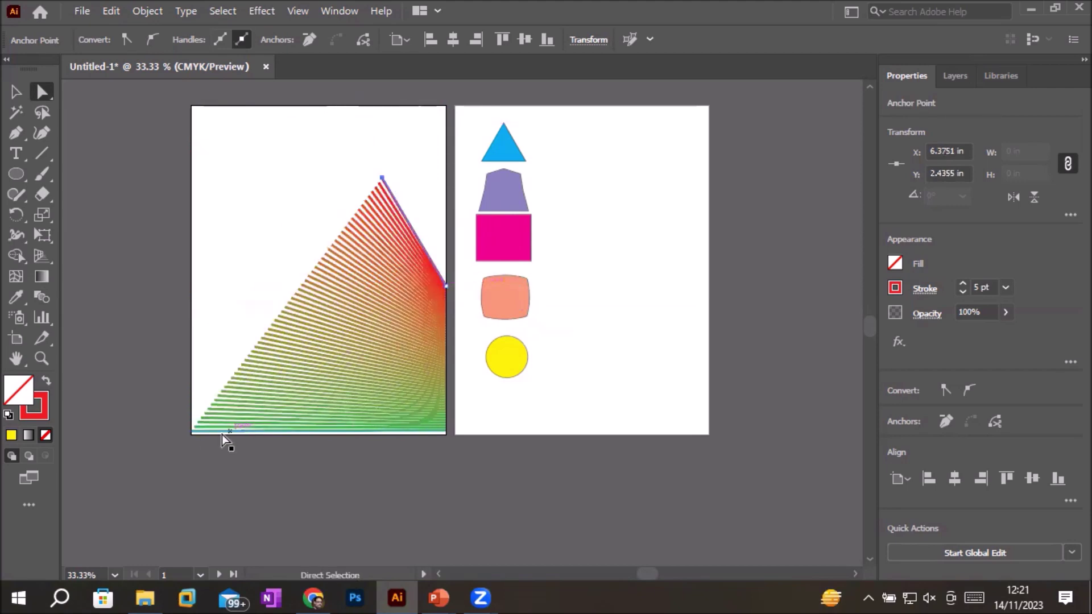
mouse_move(225, 451)
left_mouse_down()
mouse_move(183, 378)
mouse_move(198, 232)
left_mouse_up()
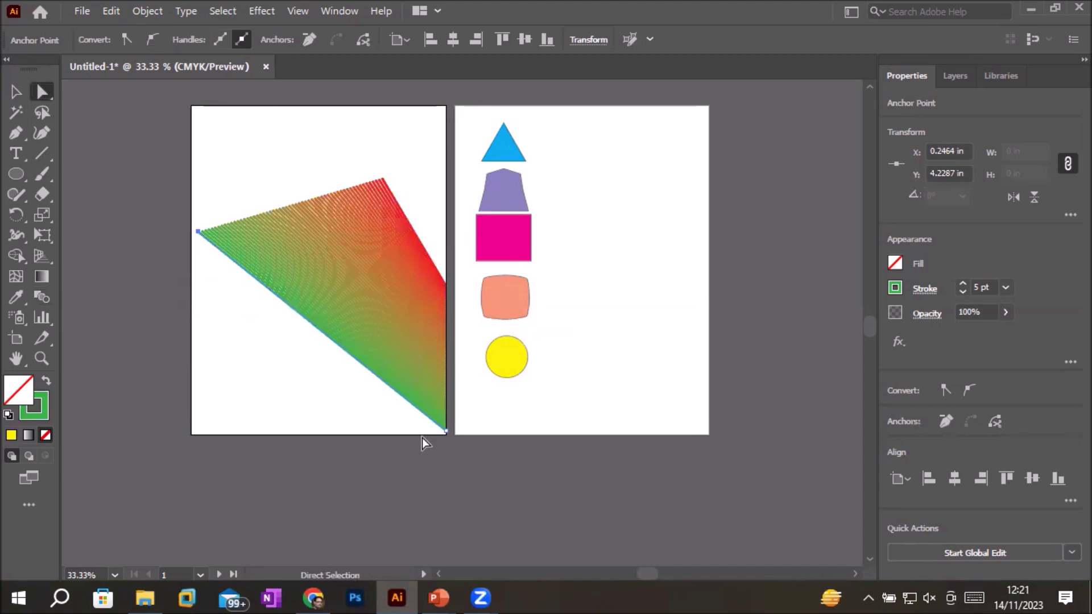
left_click_drag(446, 431, 208, 438)
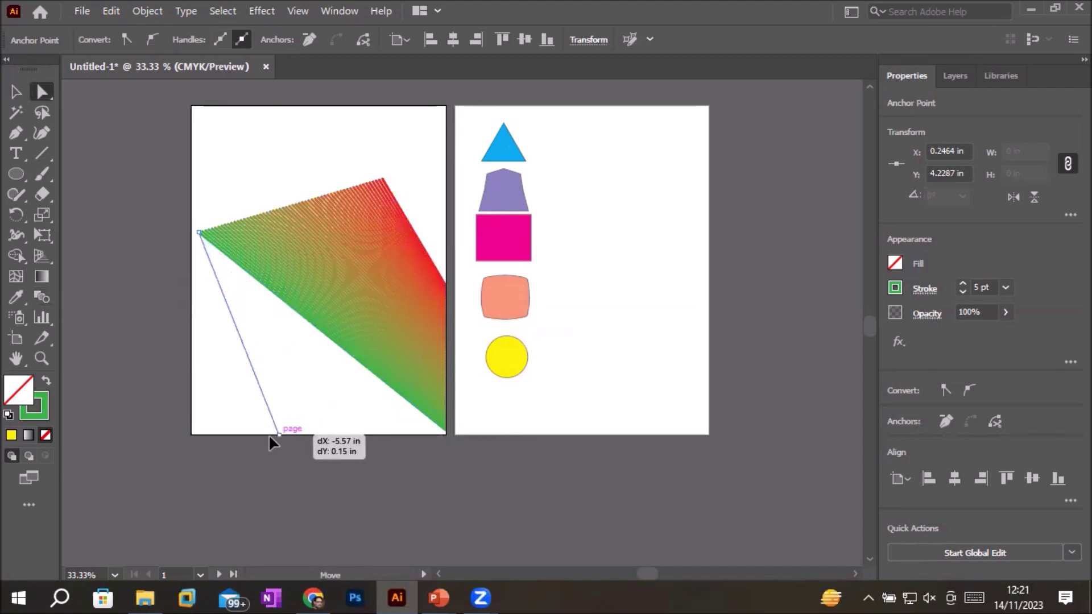
left_click_drag(208, 439, 190, 433)
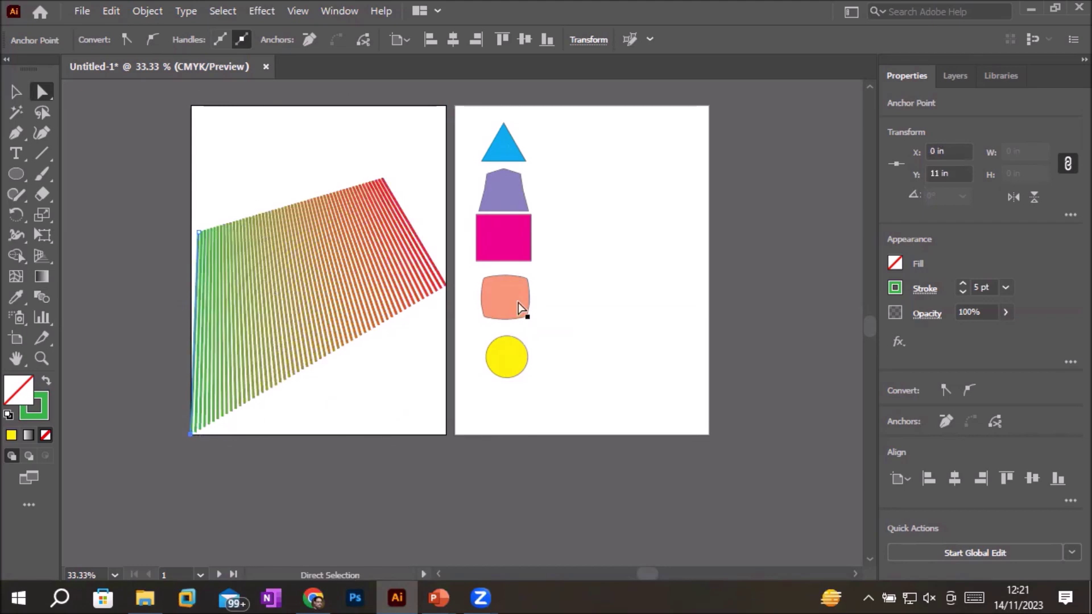
- Reposition the red end line's top and bottom points to form a dense slanted green-to-red wedge
left_click(420, 230)
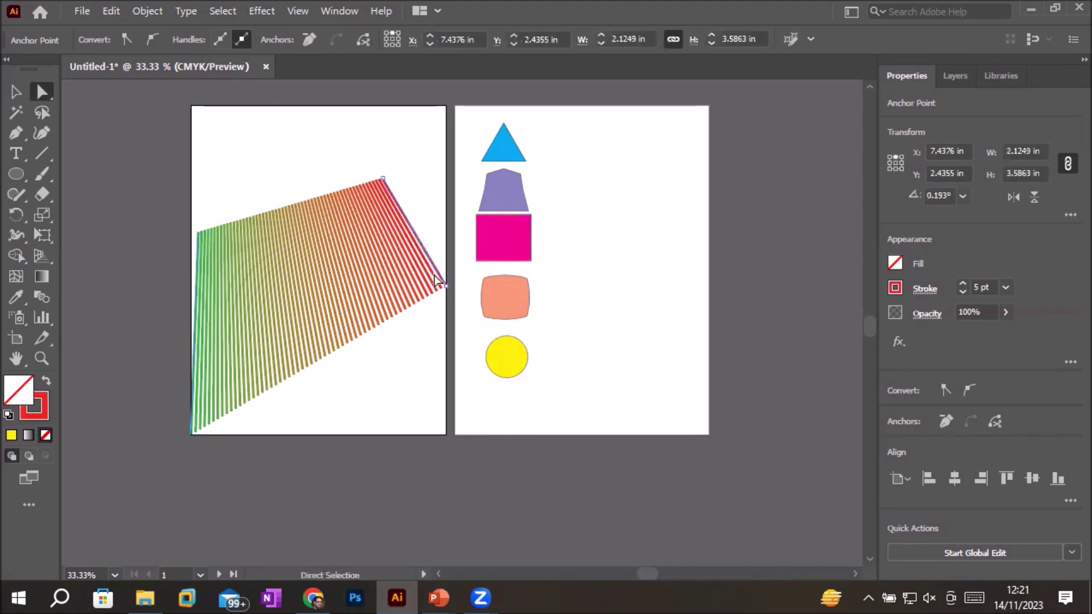
left_click_drag(445, 287, 414, 234)
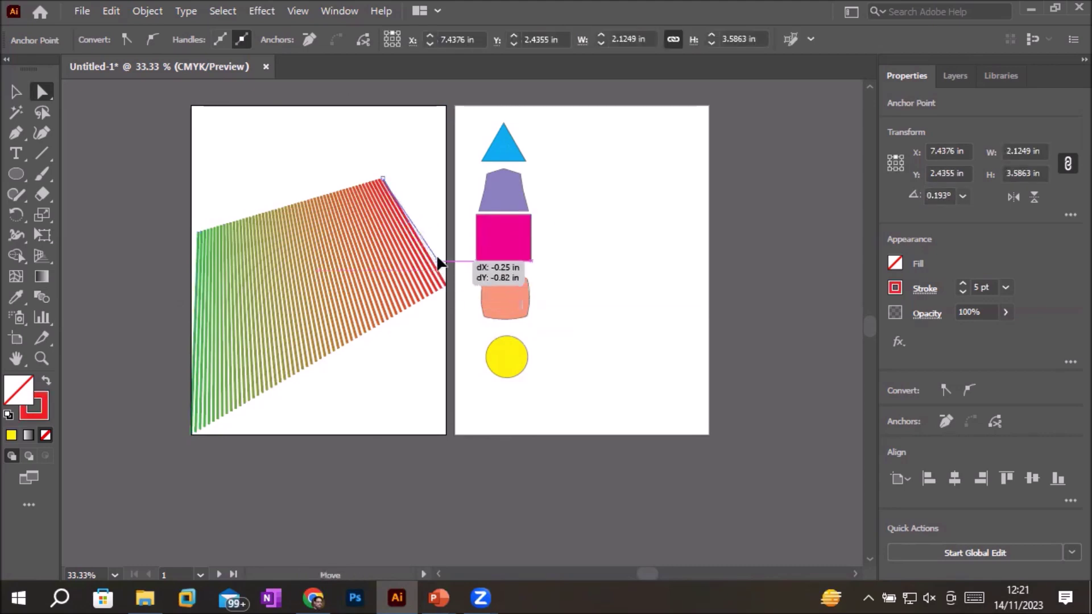
left_click_drag(414, 234, 396, 201)
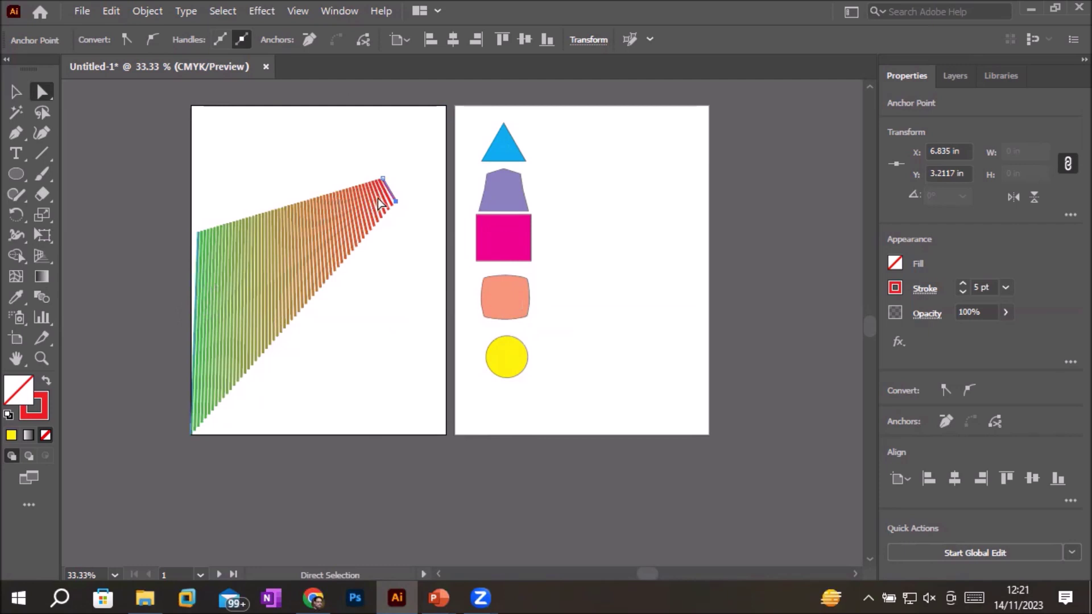
left_click_drag(383, 179, 399, 104)
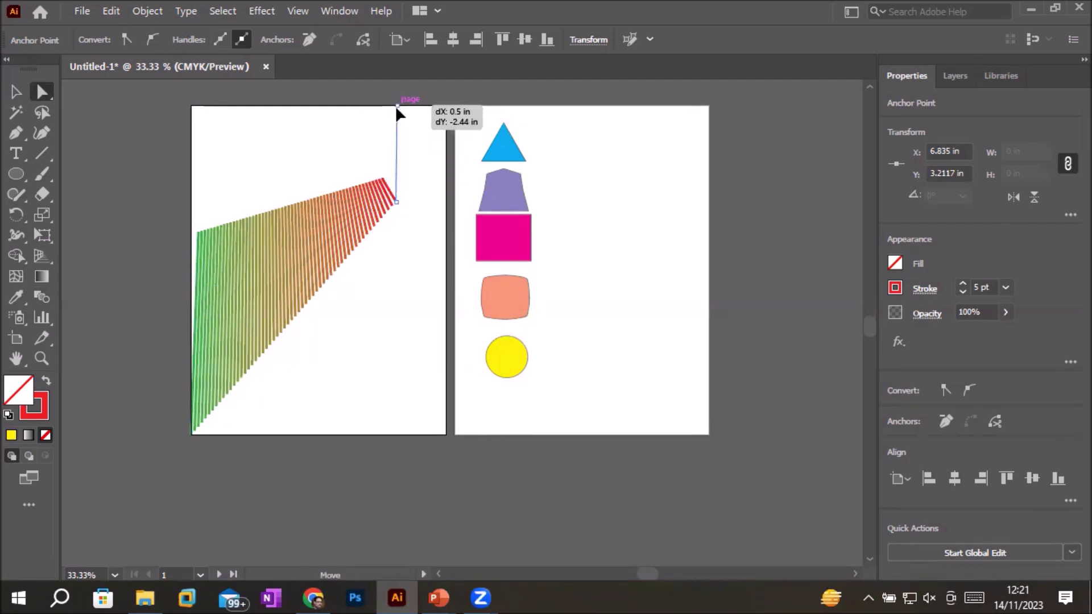
left_click_drag(399, 104, 396, 105)
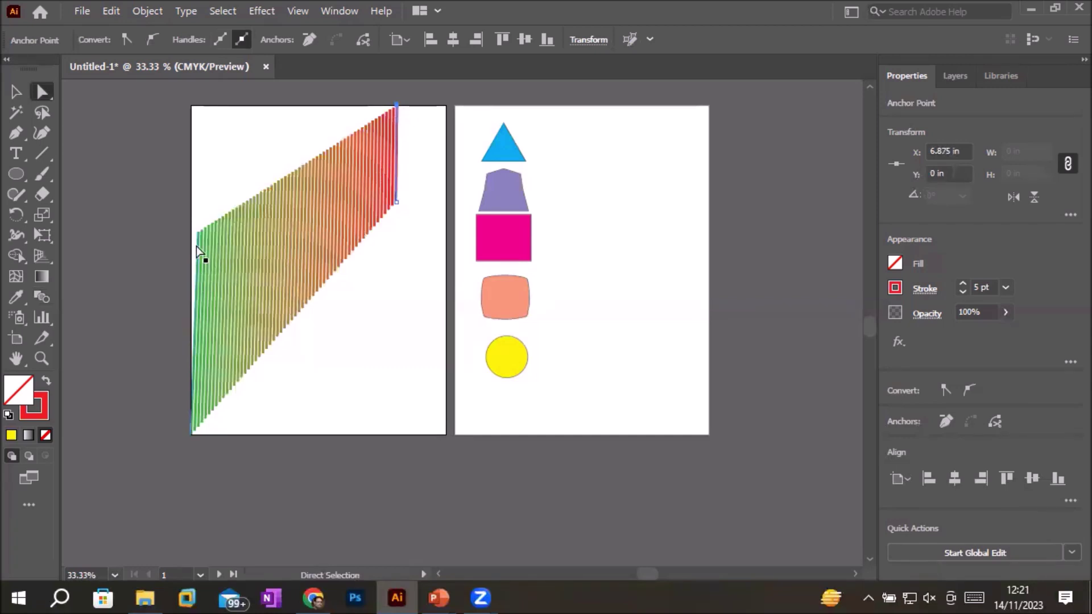
left_click_drag(196, 230, 192, 219)
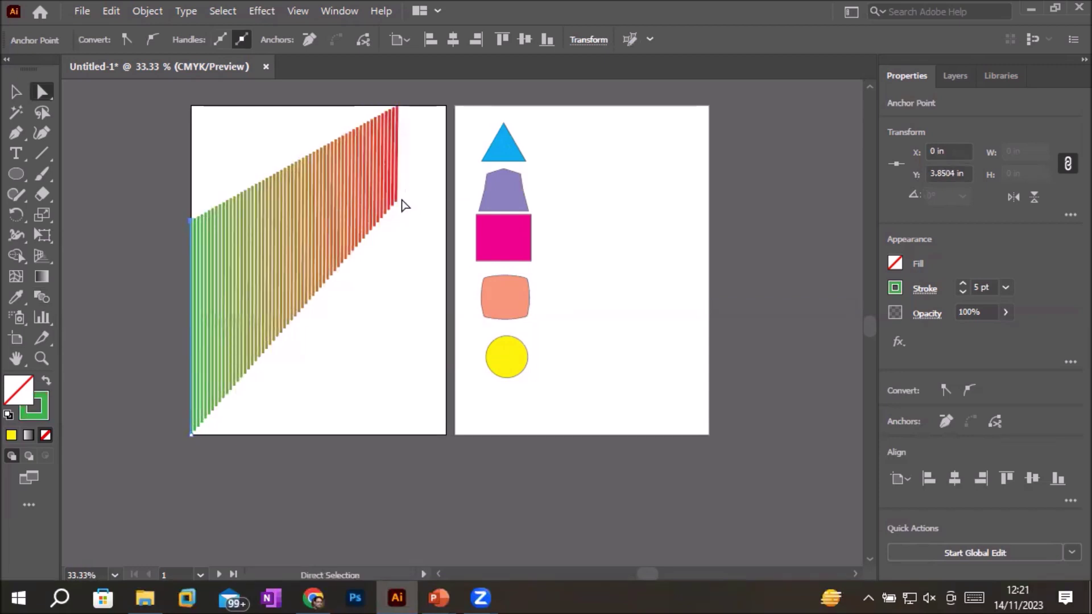
left_click_drag(397, 205, 332, 311)
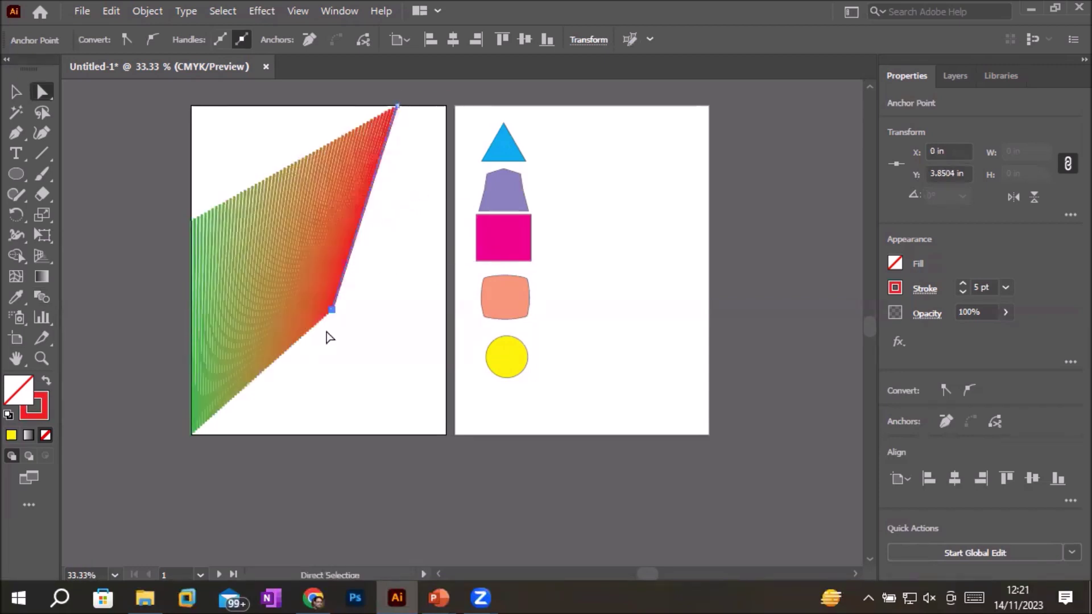
left_click_drag(397, 106, 267, 136)
left_click_drag(334, 311, 318, 428)
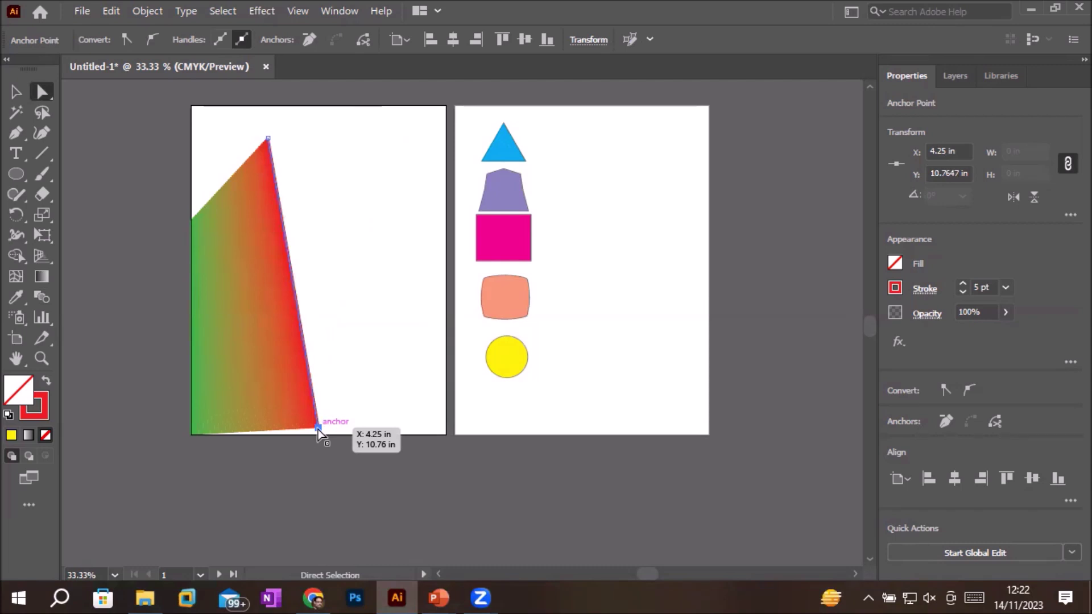
left_click(16, 91)
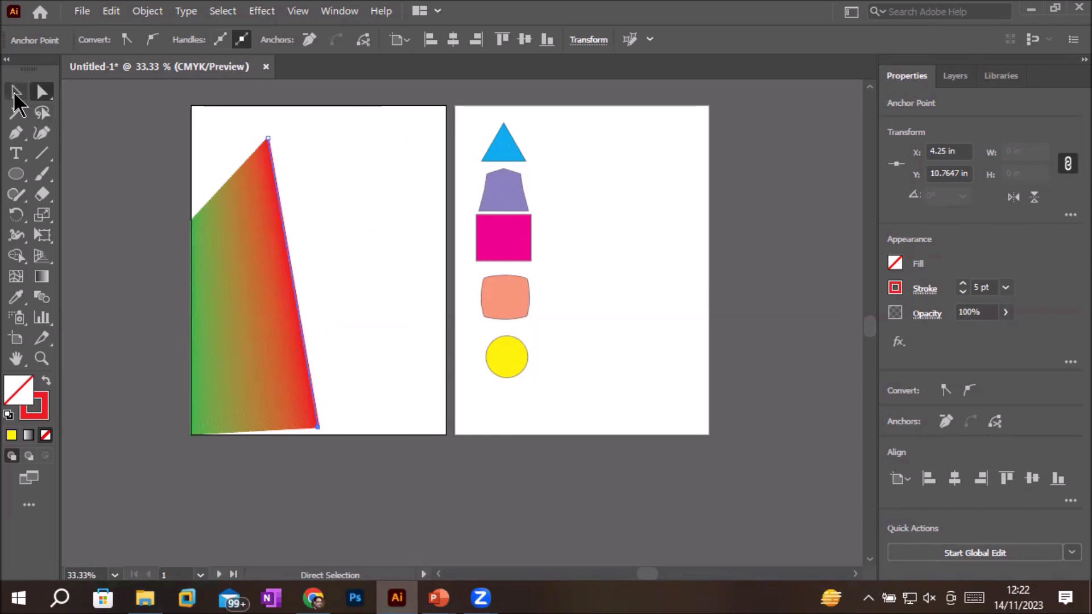
- Move the gradient wedge onto the right artboard and blend the selected red and purple lines
left_click_drag(199, 294, 601, 243)
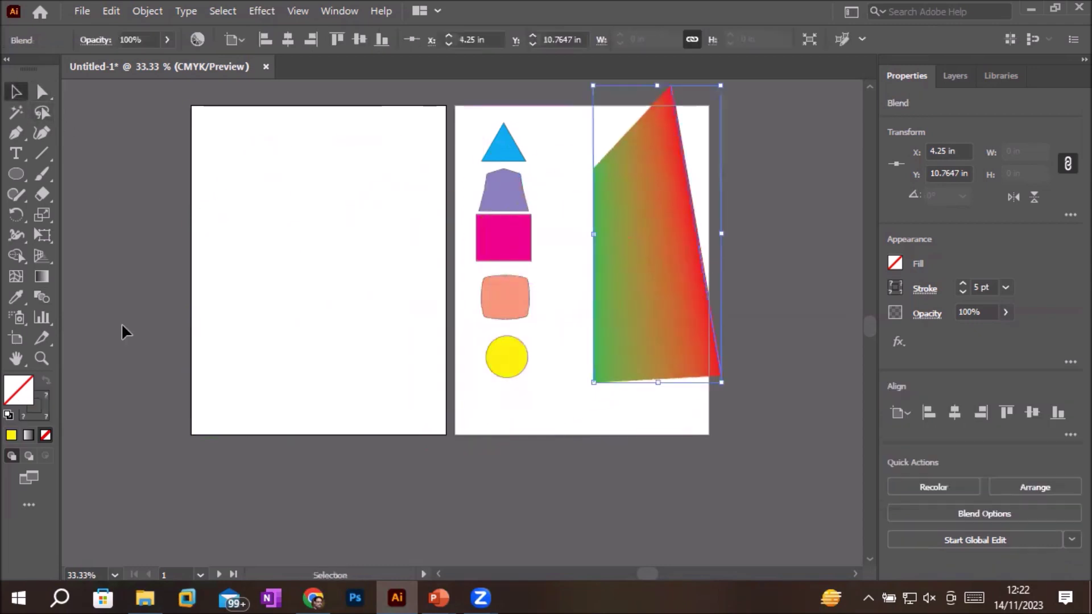
left_click_drag(122, 328, 392, 228)
left_click(147, 11)
mouse_move(215, 450)
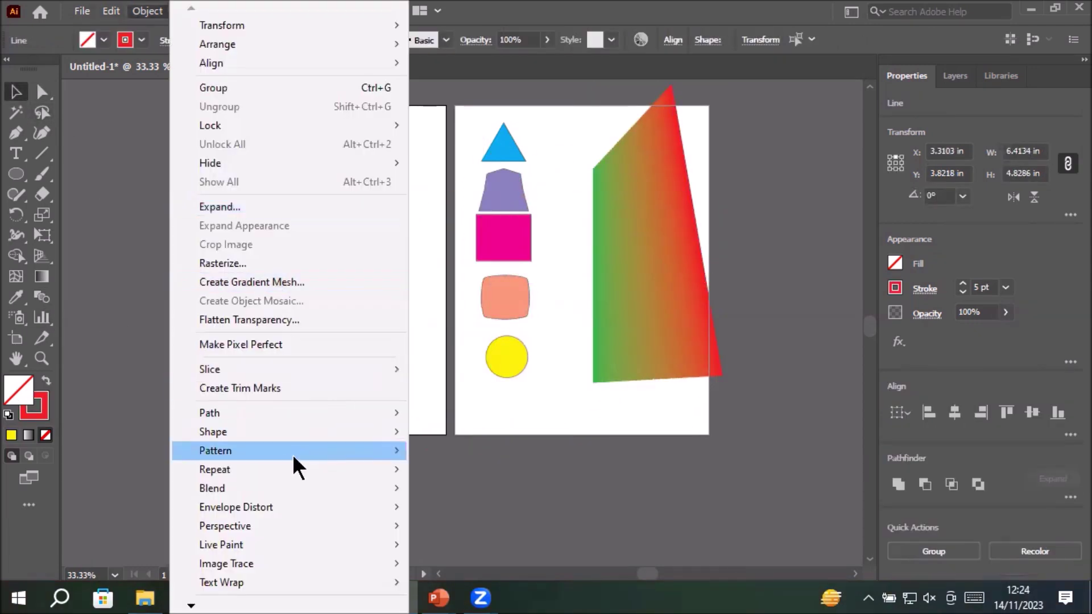
mouse_move(212, 487)
left_click(506, 358)
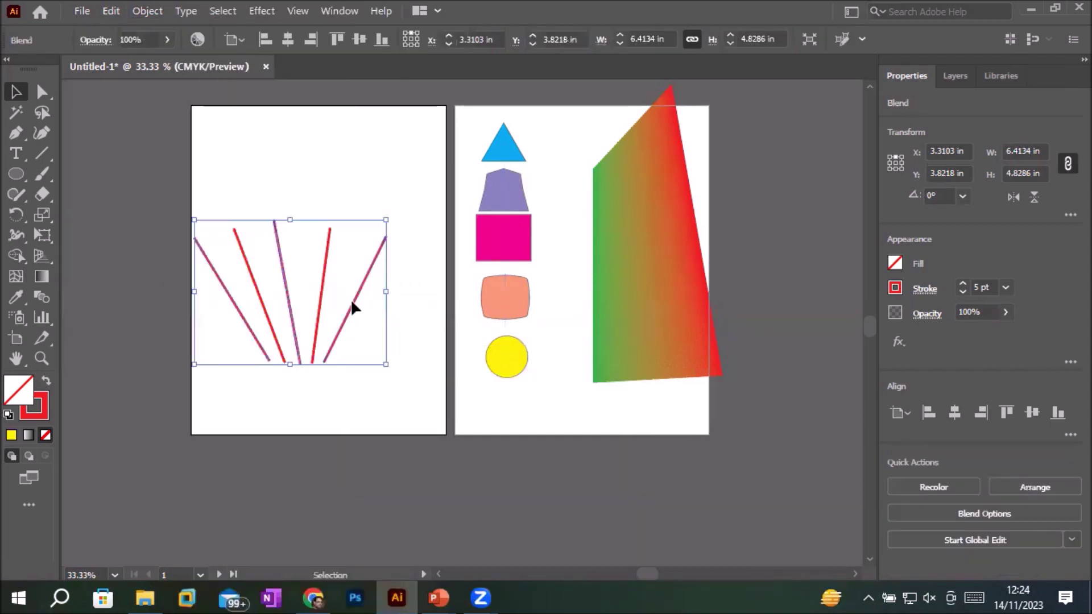
- Set the blend spacing to Specified Steps with 14 steps
double_click(44, 307)
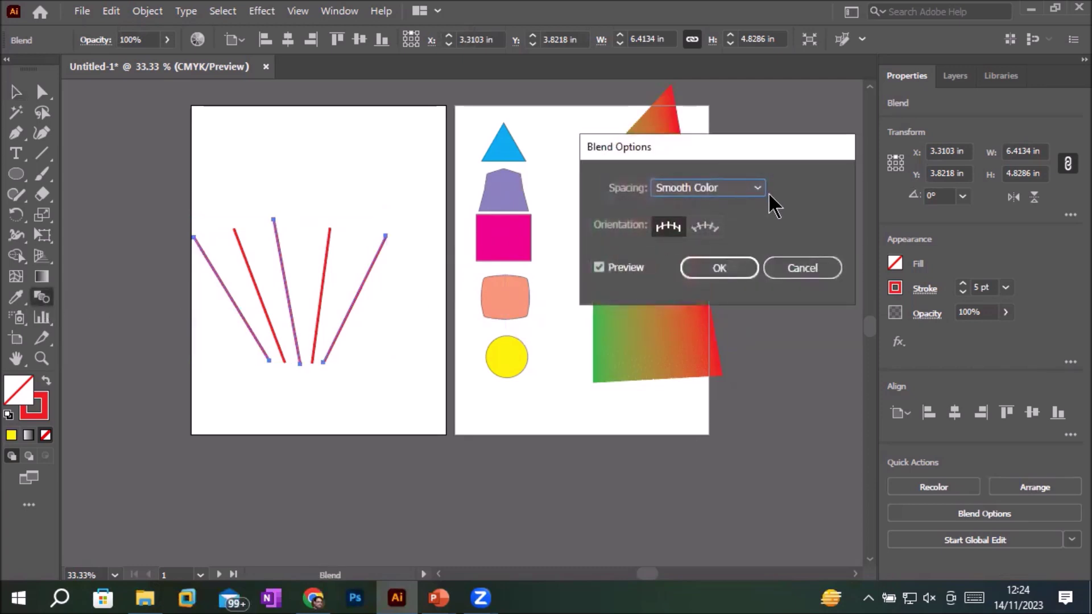
left_click(762, 190)
left_click(748, 225)
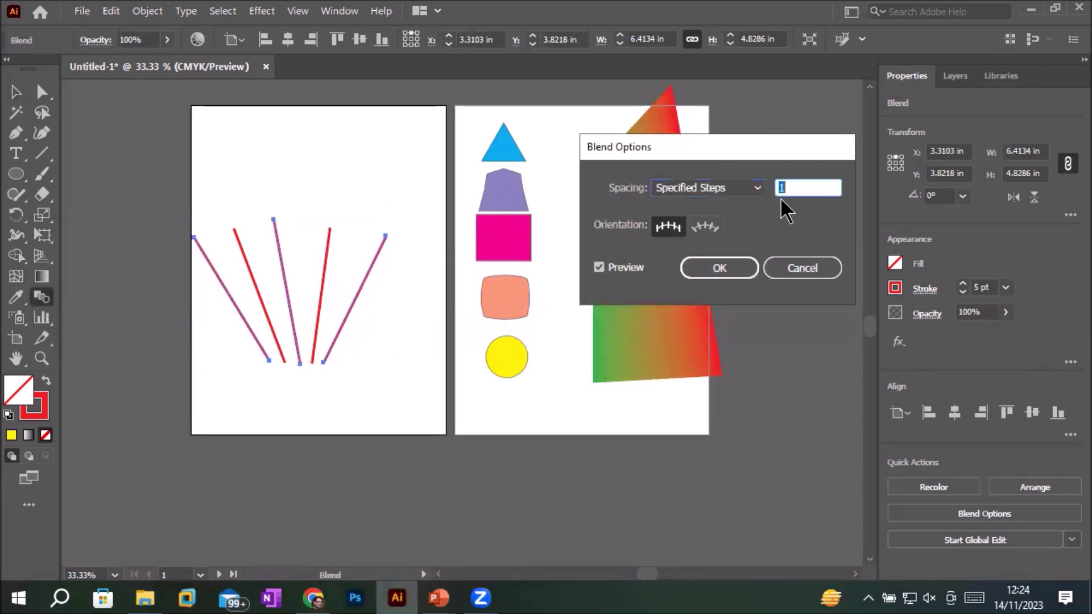
left_click(809, 188)
key("Up")
key("Up")
key("Up")
key("Up")
key("Up")
key("Up")
key("Up")
key("Up")
key("Up")
key("Up")
key("Up")
key("Up")
key("Up")
key("Up")
key("Up")
key("Up")
key("Up")
key("Up")
key("Down")
key("Down")
key("Down")
key("Down")
key("Down")
key("Down")
key("Down")
key("Down")
key("Down")
key("Down")
key("Down")
key("Down")
key("Down")
key("Down")
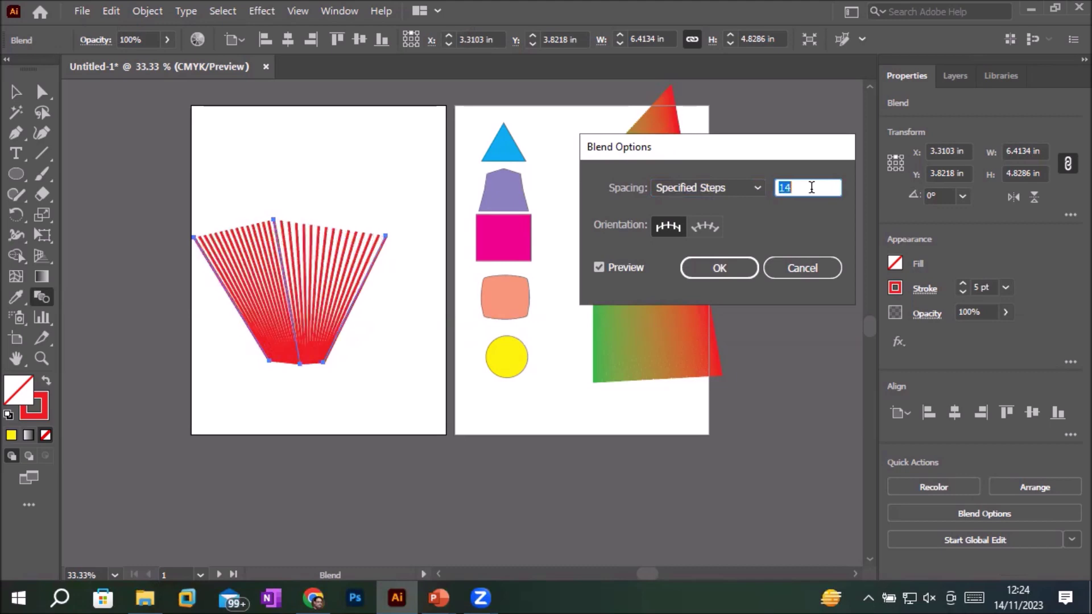
left_click(700, 271)
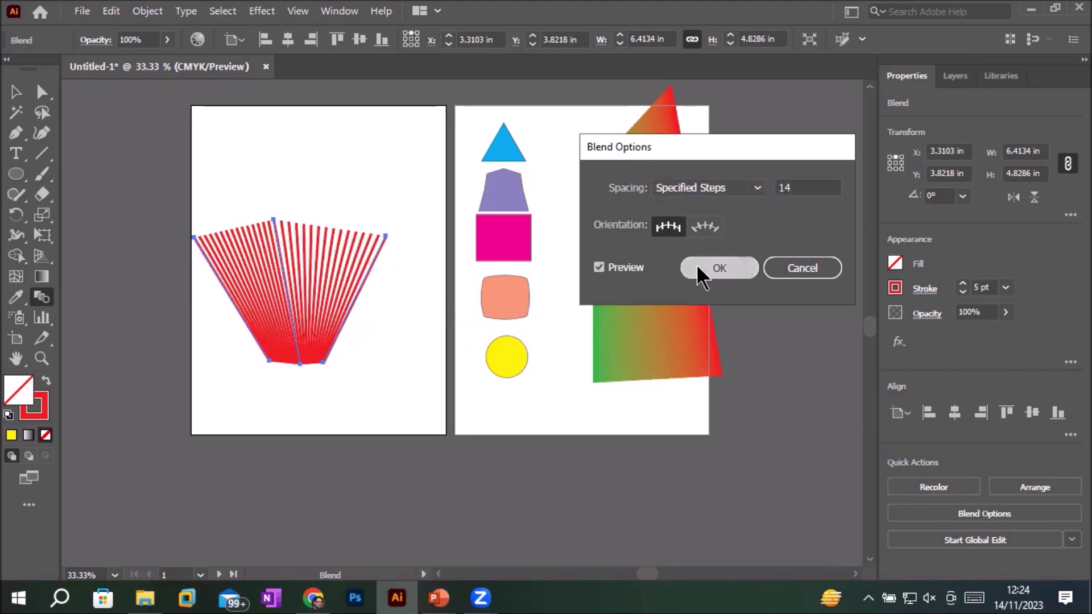
left_click(46, 93)
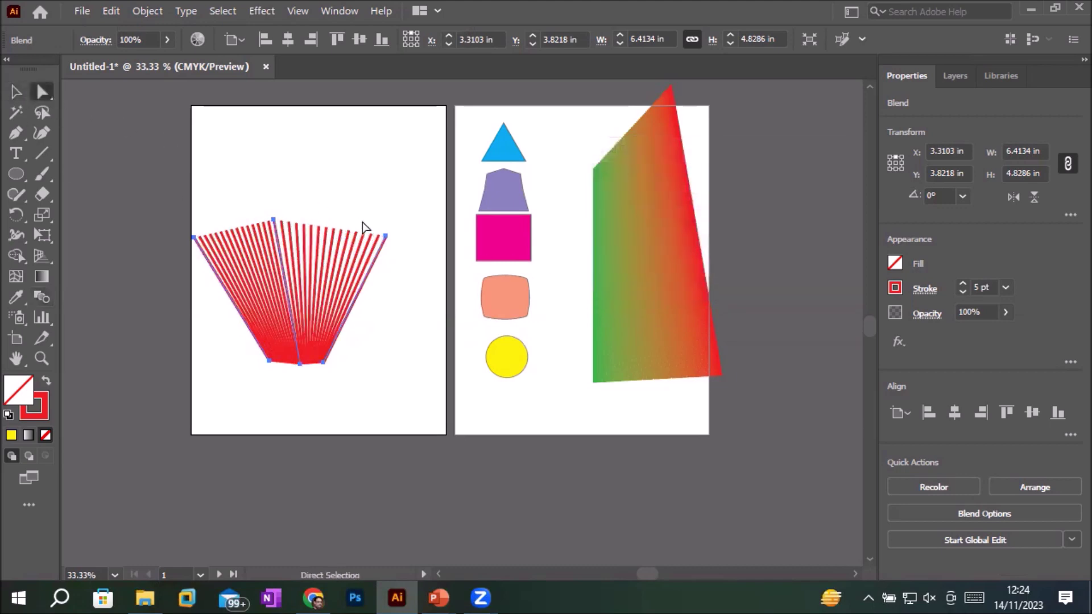
- Stretch the fan's line ends toward the top corners and its bottom point to the page bottom
left_click(389, 240)
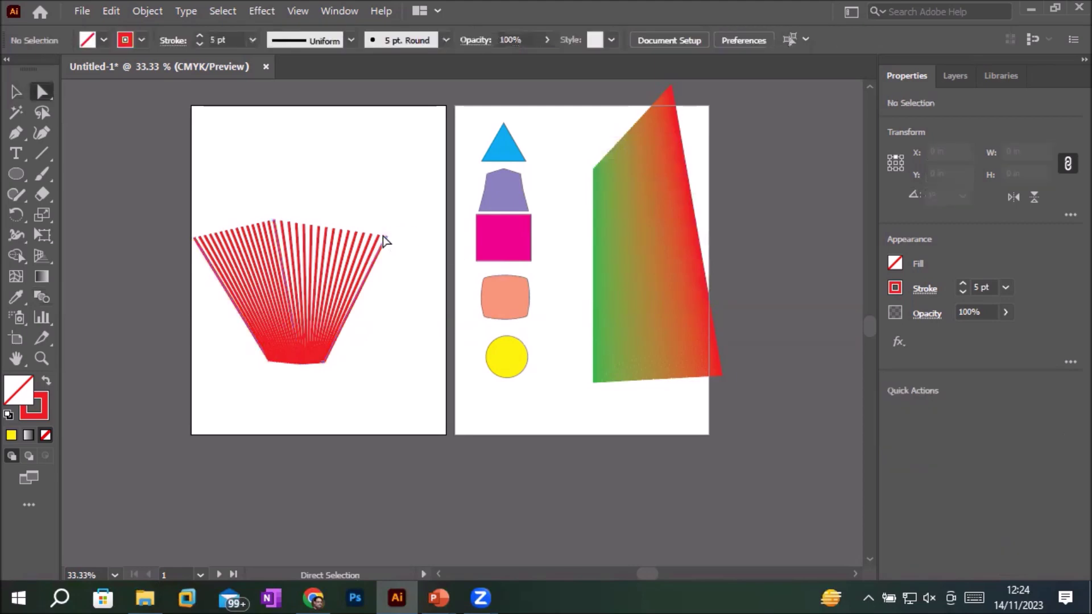
left_click_drag(385, 236, 443, 113)
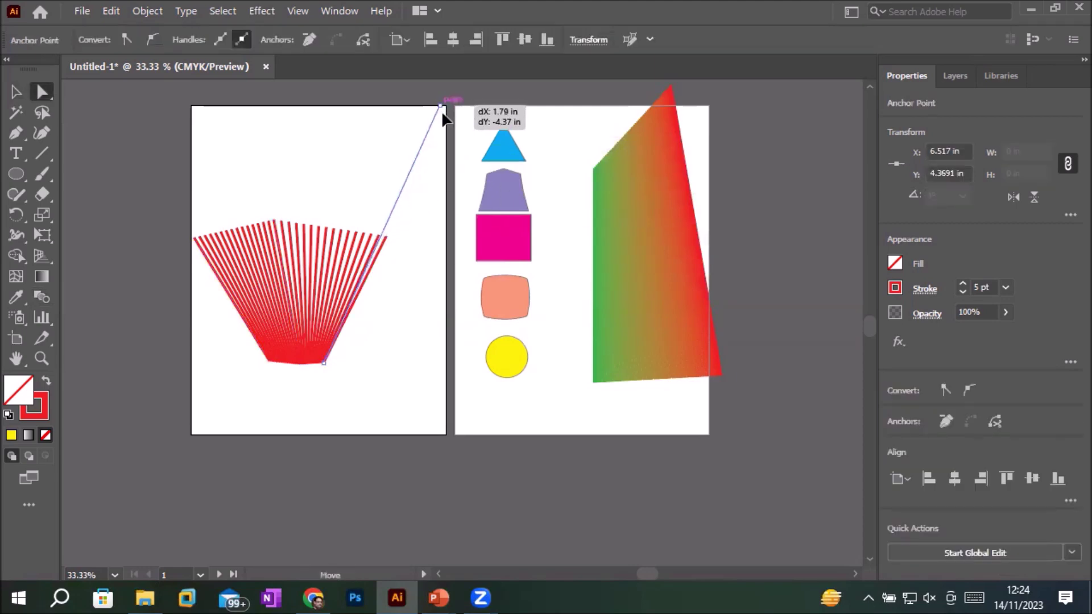
left_click_drag(442, 112, 443, 110)
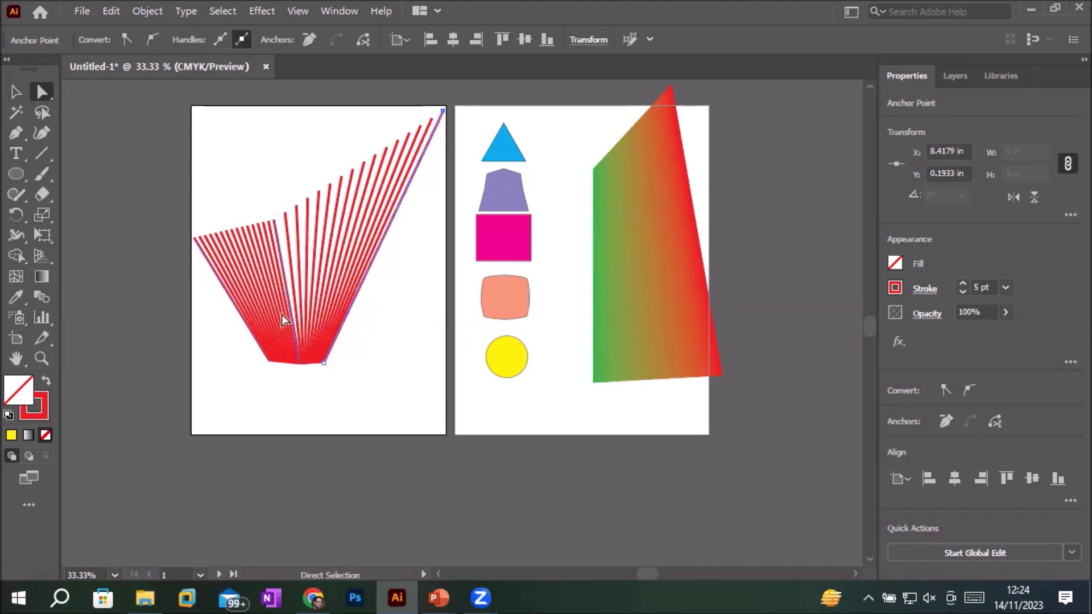
left_click(287, 242)
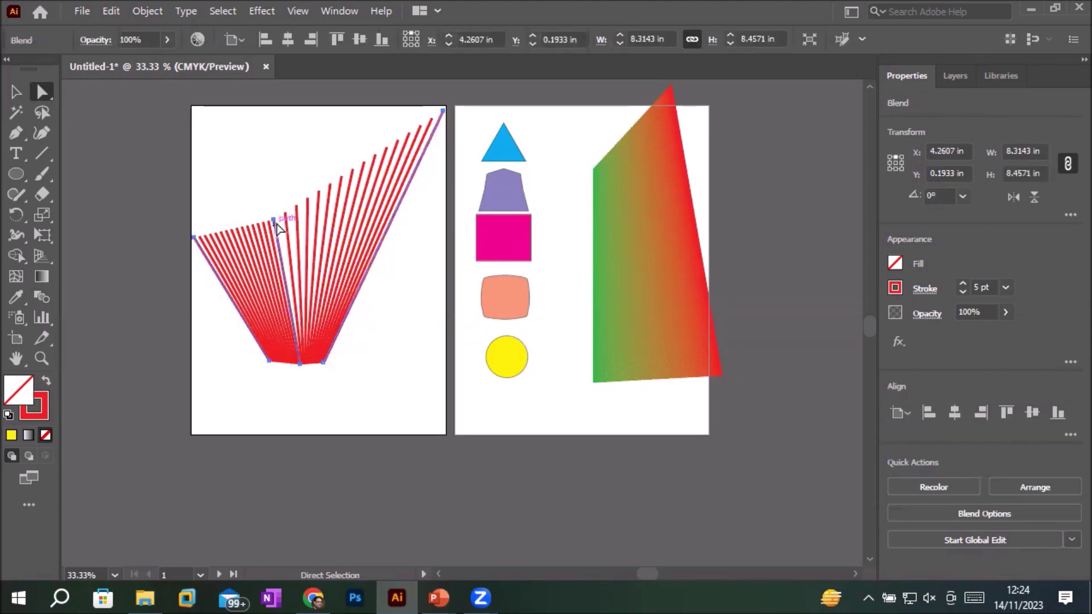
left_click_drag(274, 220, 302, 105)
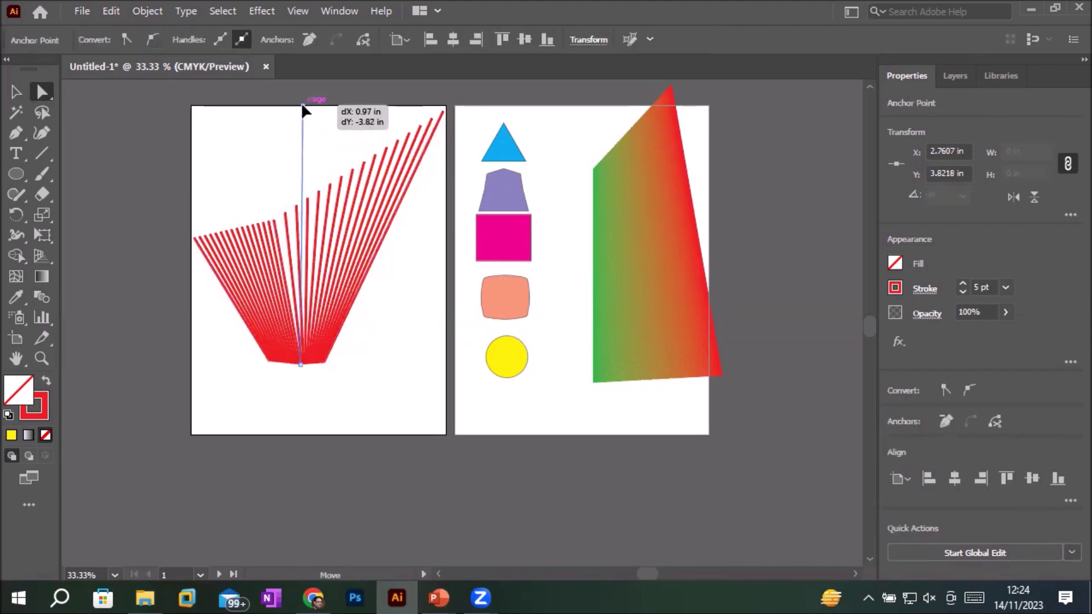
left_click_drag(301, 365, 300, 434)
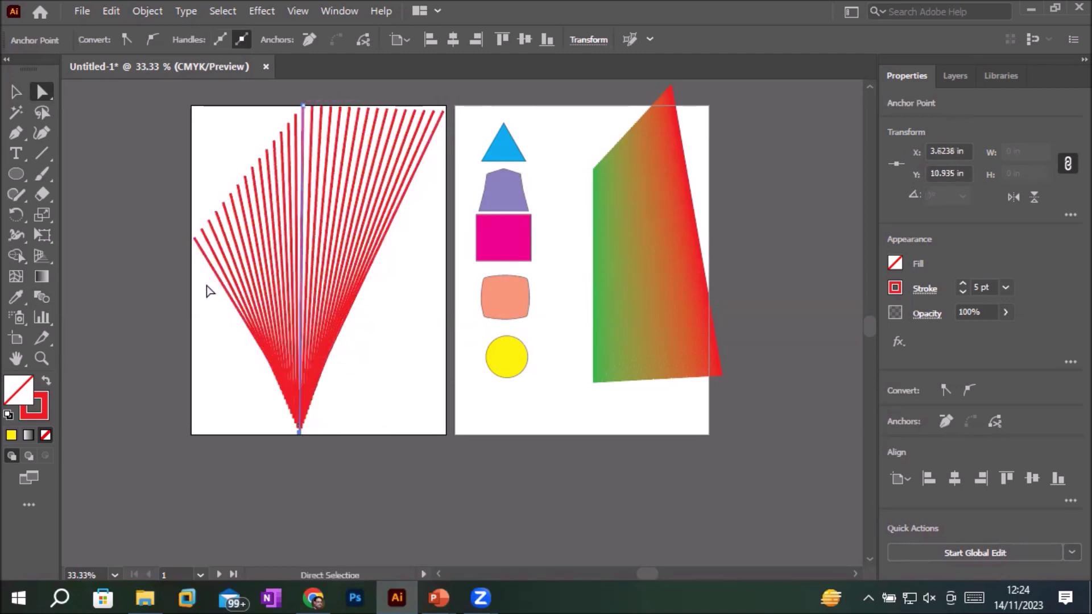
mouse_move(195, 250)
left_mouse_down()
mouse_move(175, 118)
mouse_move(191, 106)
left_mouse_up()
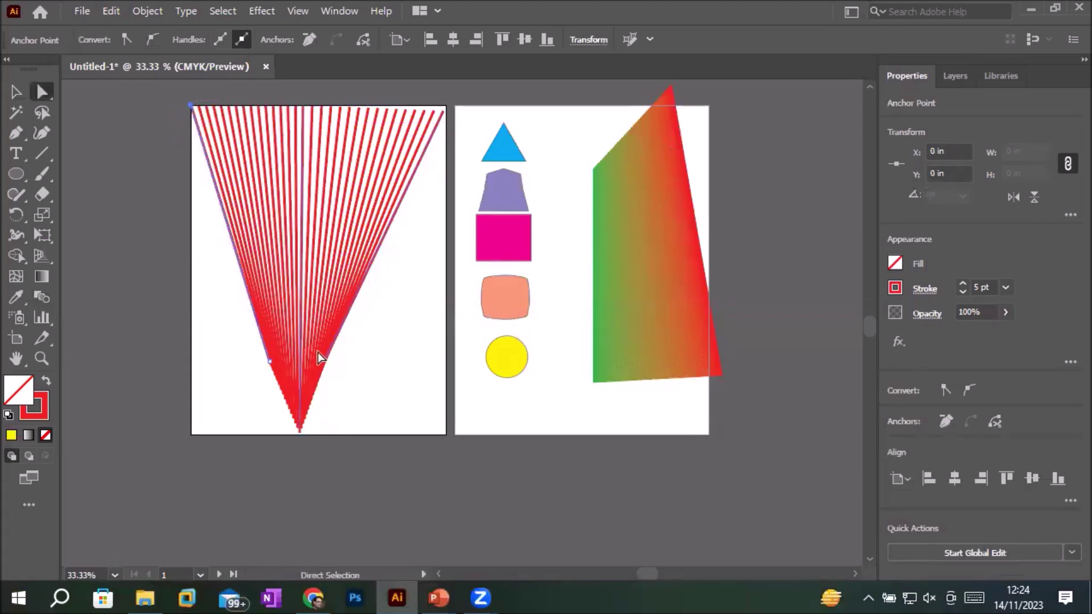
left_click_drag(299, 429, 318, 433)
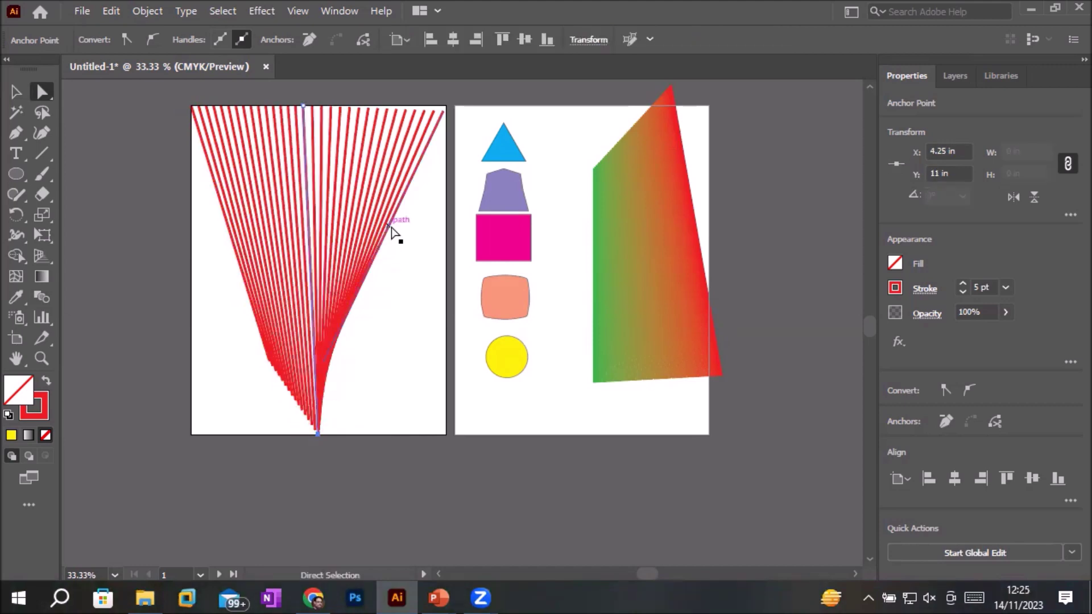
- Move the right line end to the lower right, the left end down the edge, the middle top rightward
left_click(437, 132)
left_click_drag(444, 113, 439, 427)
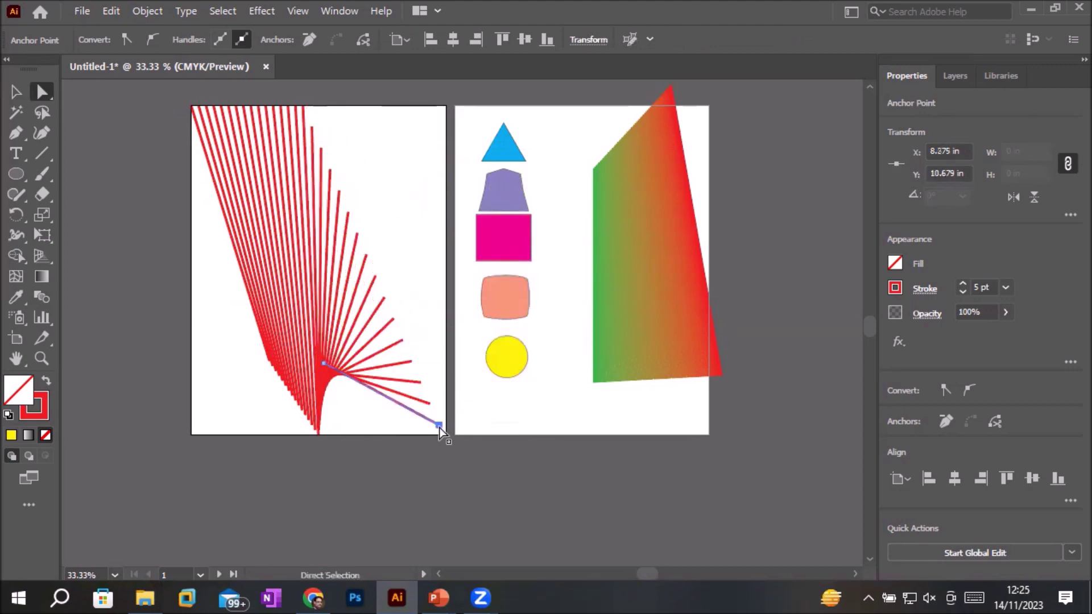
left_click(191, 106)
left_click_drag(193, 110, 189, 238)
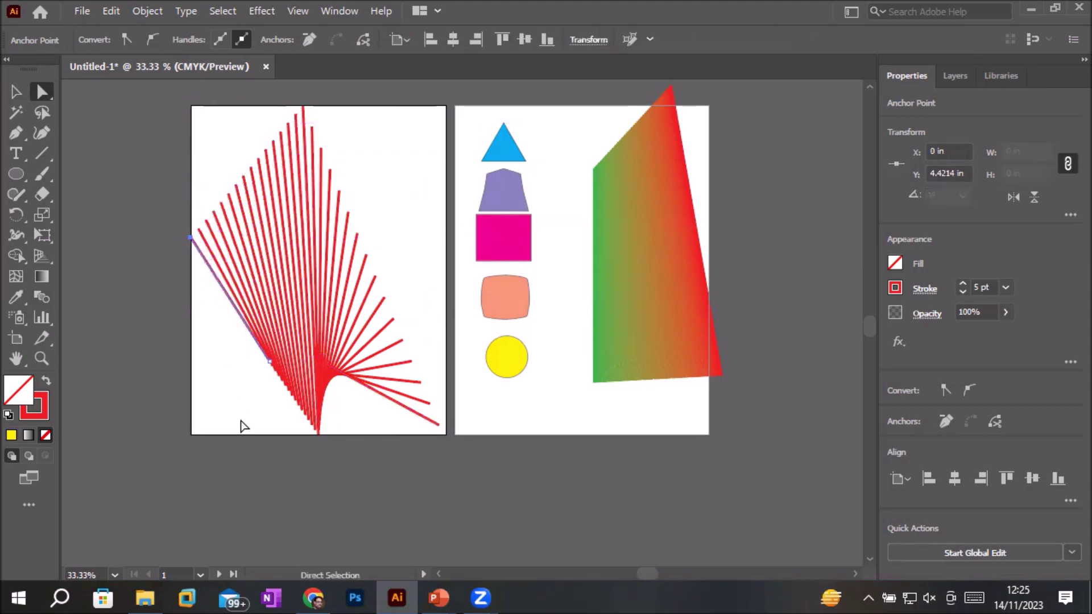
left_click(303, 109)
left_click_drag(303, 112, 368, 111)
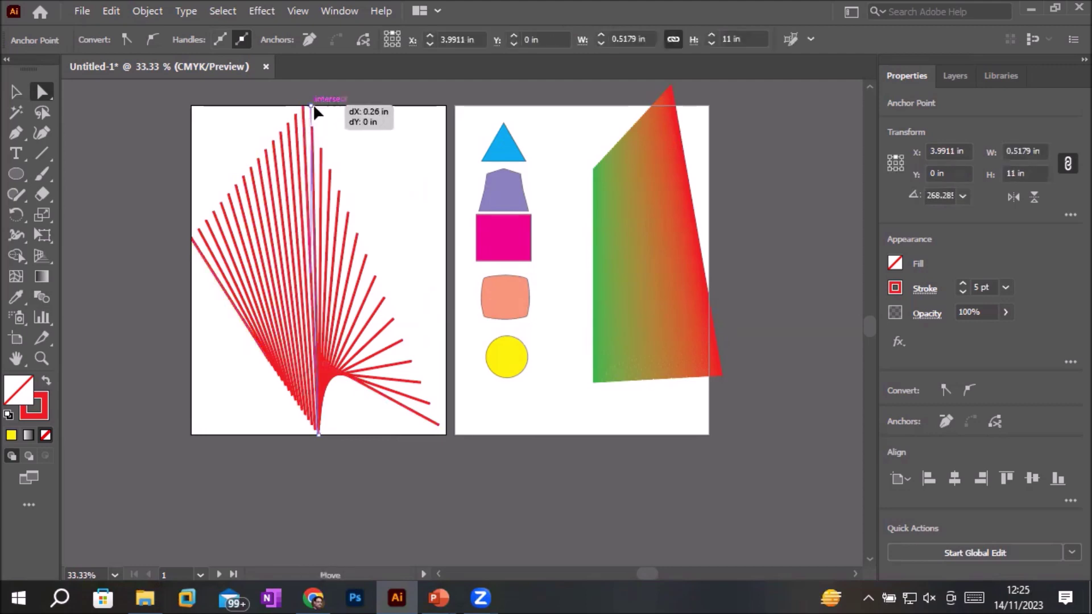
left_click_drag(368, 111, 443, 113)
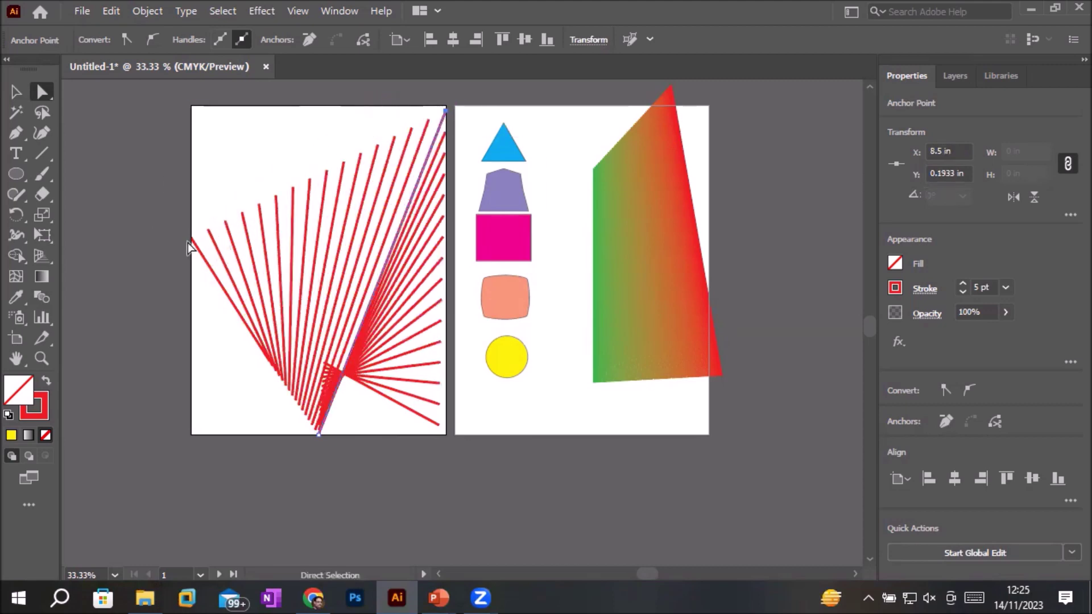
- Pin the left line to the top-left and bottom-left corners and snap the right end to the top-right corner
left_click_drag(188, 247, 191, 110)
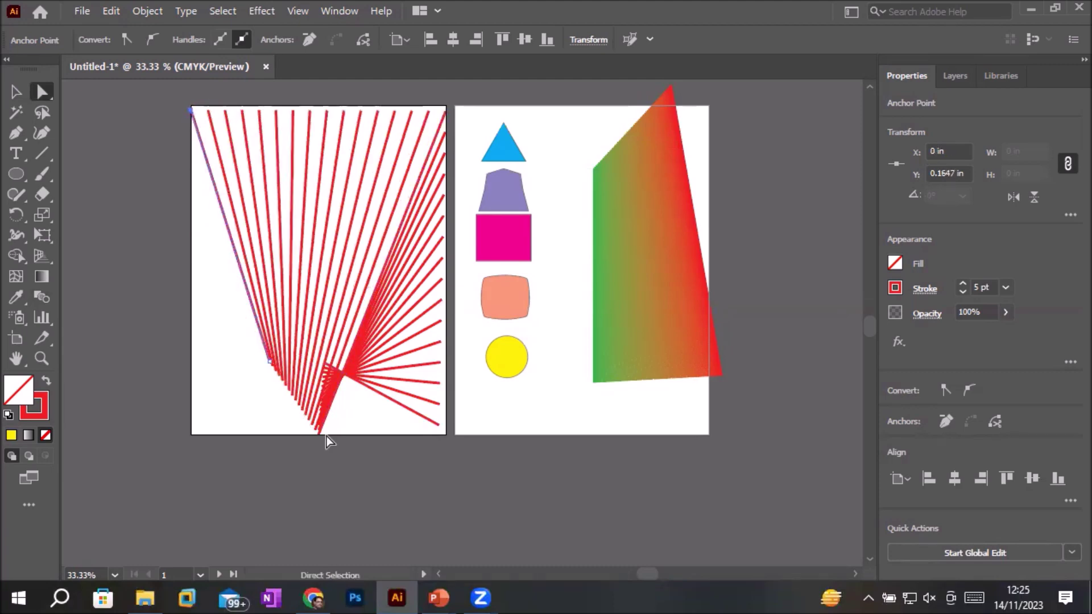
left_click_drag(269, 360, 196, 429)
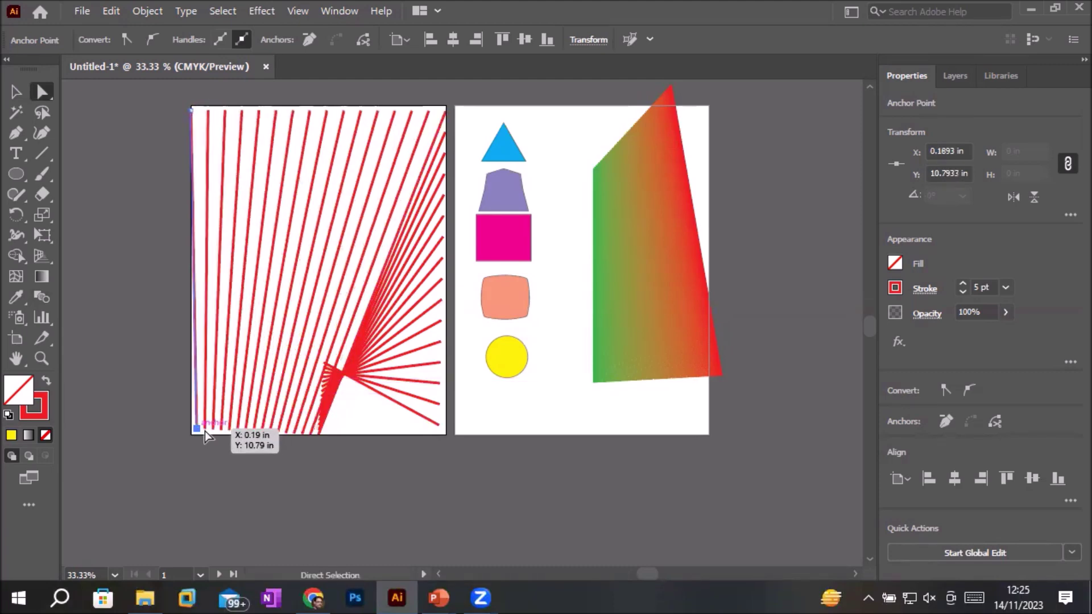
left_click(342, 373)
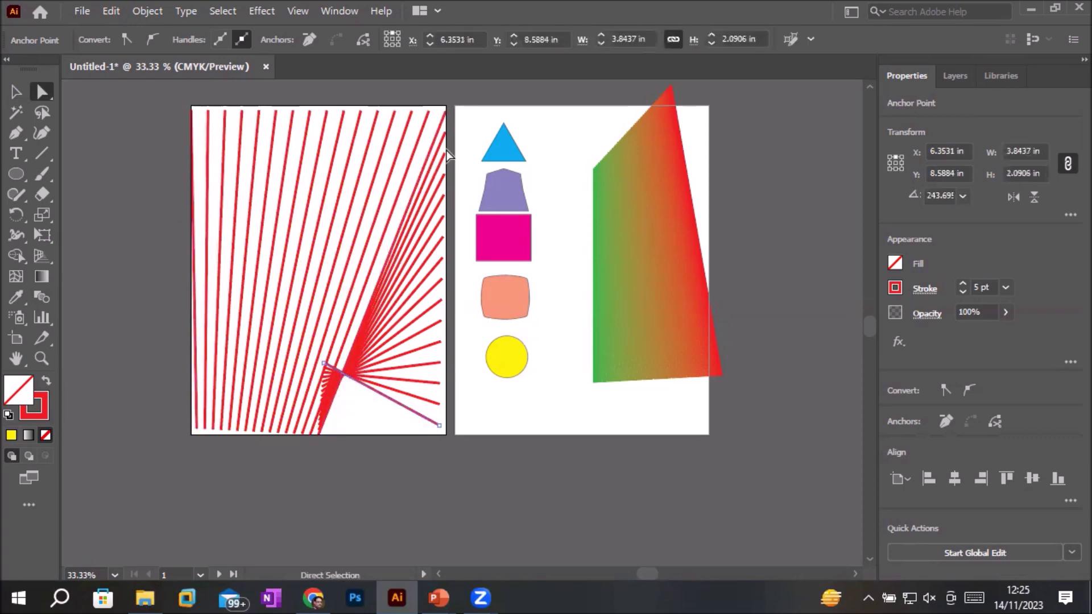
left_click(447, 112)
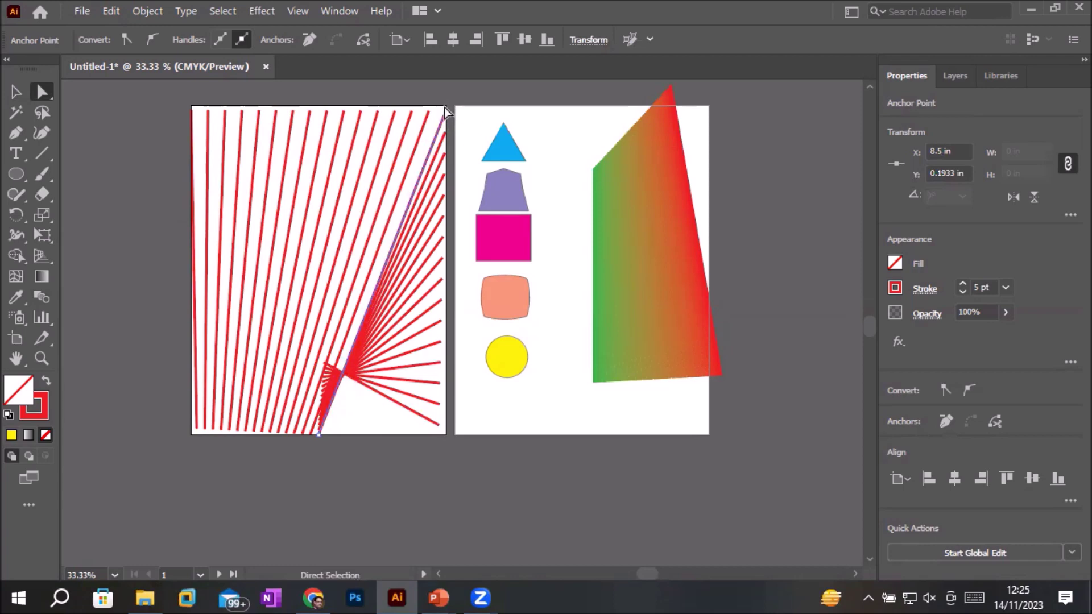
left_click_drag(445, 108, 448, 107)
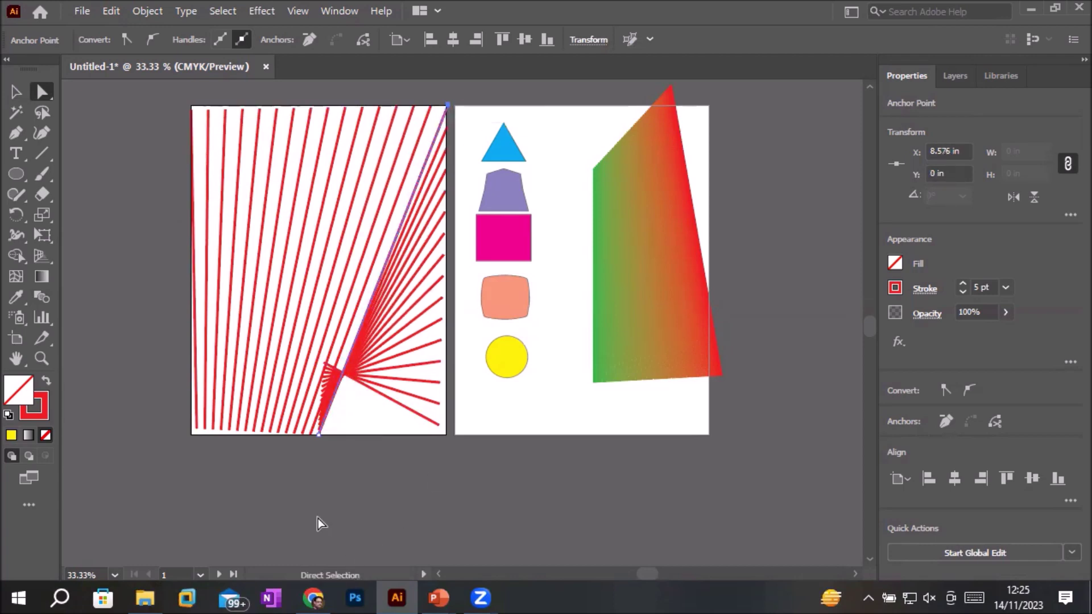
left_click(195, 230)
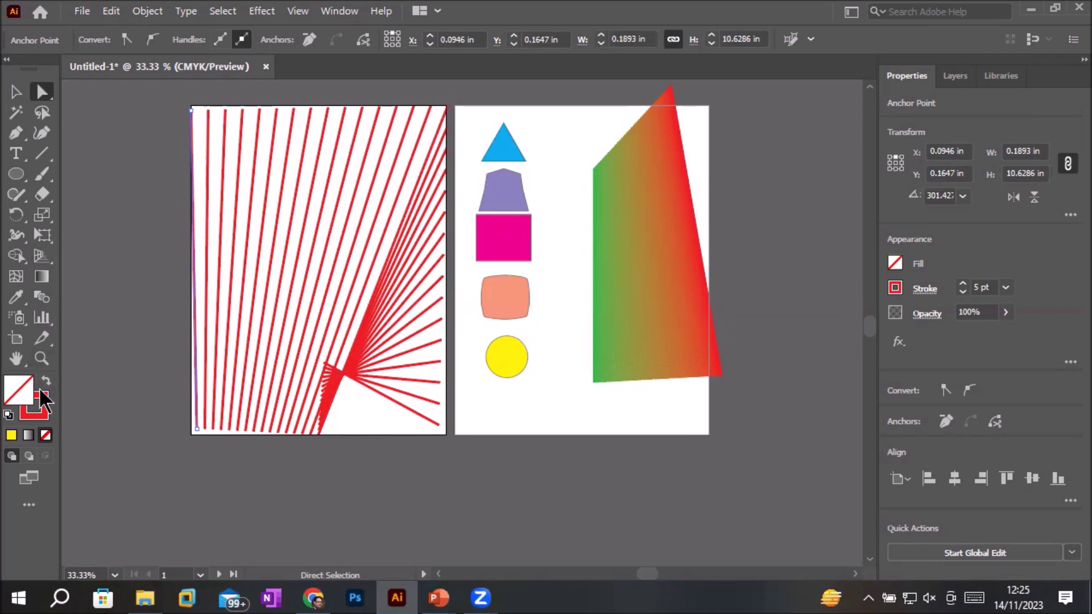
- Recolour the selected line's stroke olive from the Color panel spectrum
left_click(45, 419)
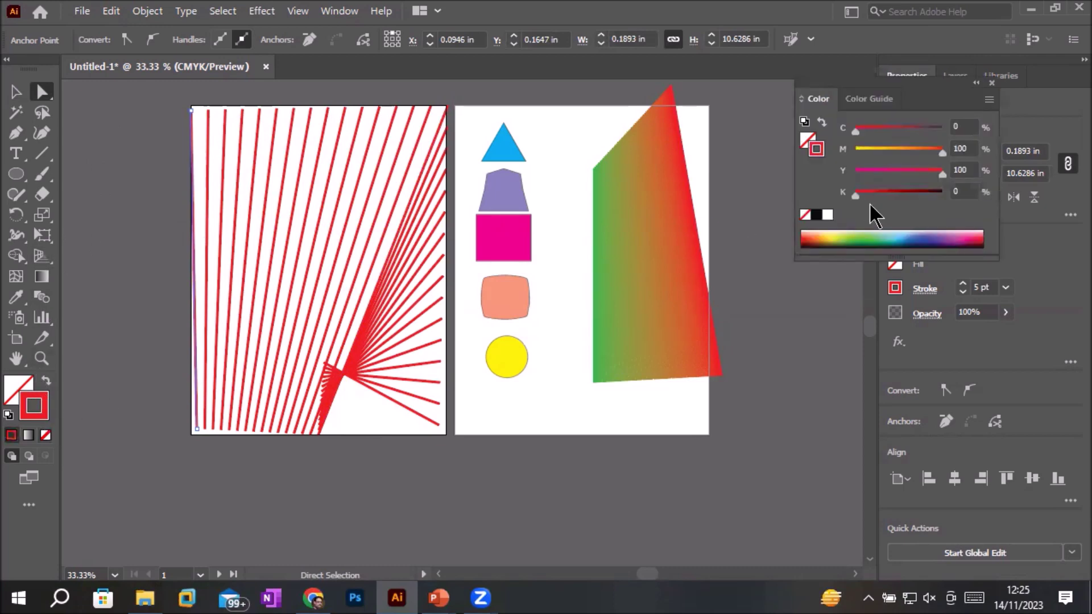
left_click(861, 234)
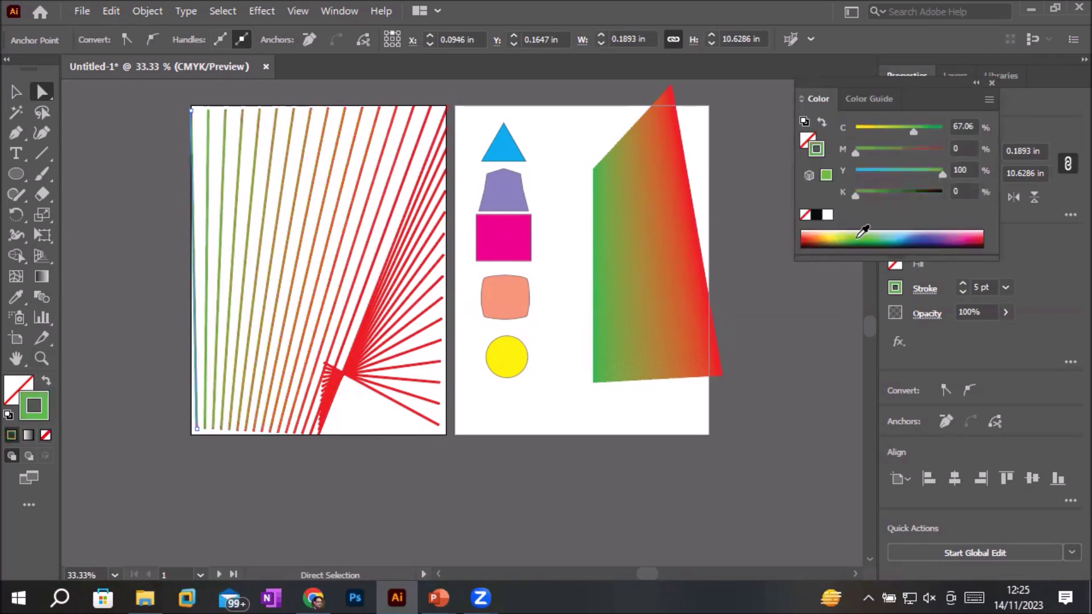
left_click(925, 235)
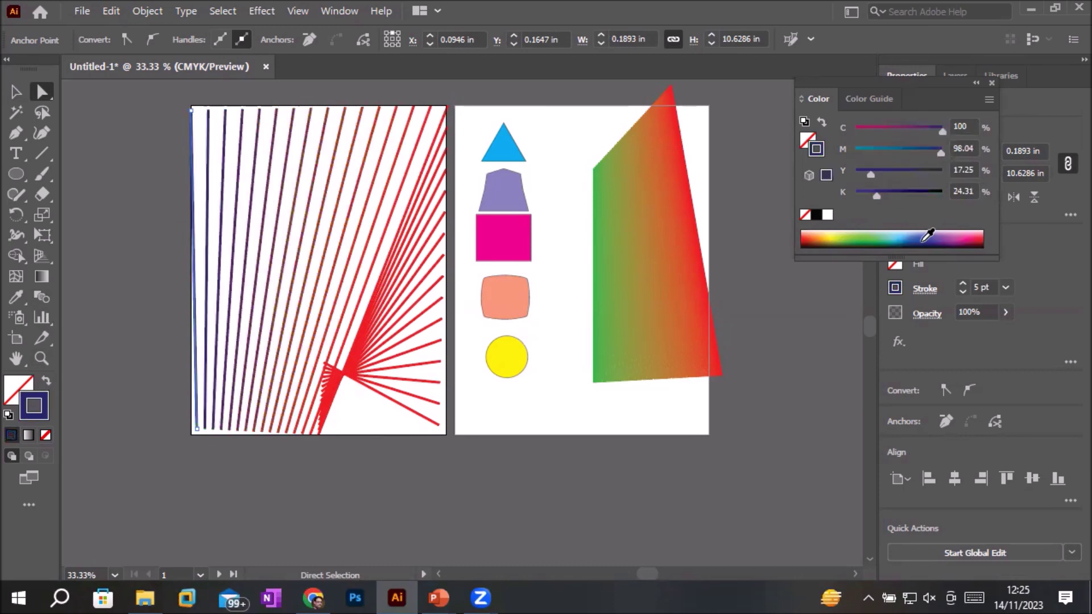
left_click(955, 234)
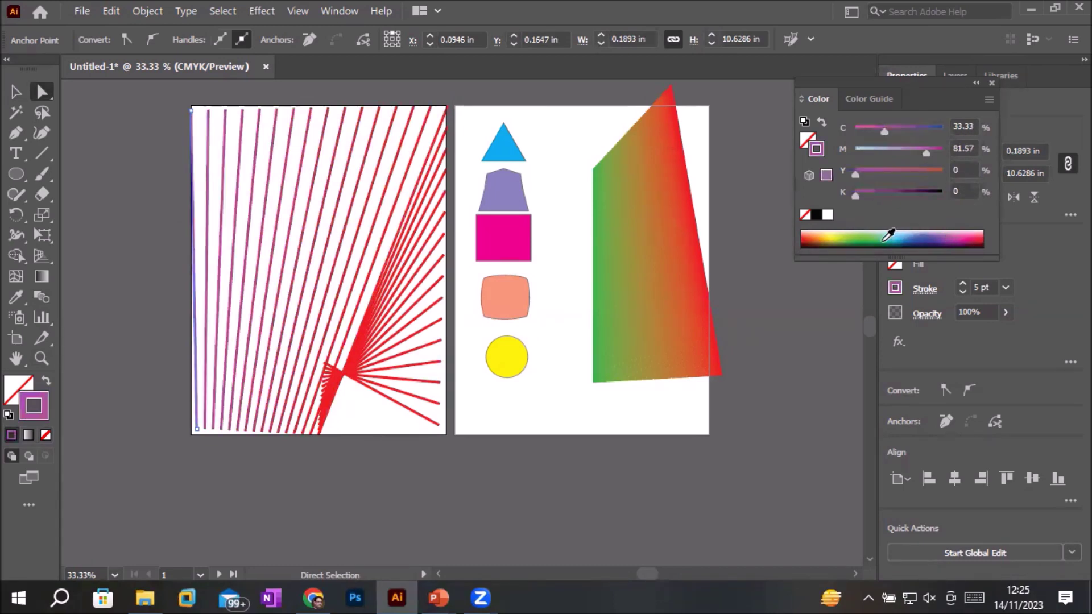
left_click(839, 236)
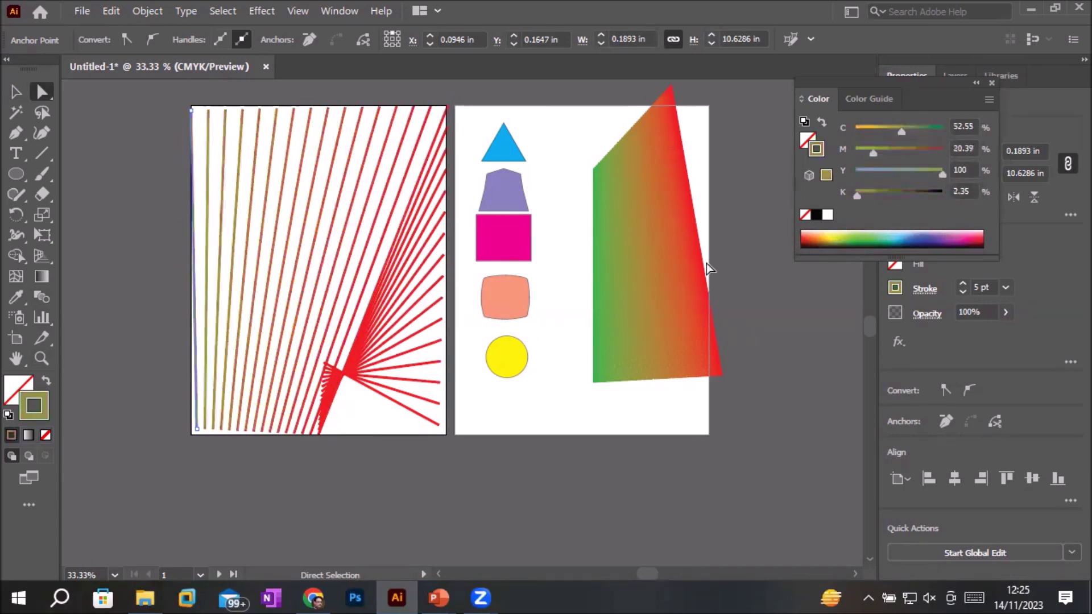
- Give the bottom line an orange-yellow stroke and the red end line a blue-violet stroke
left_click(427, 421)
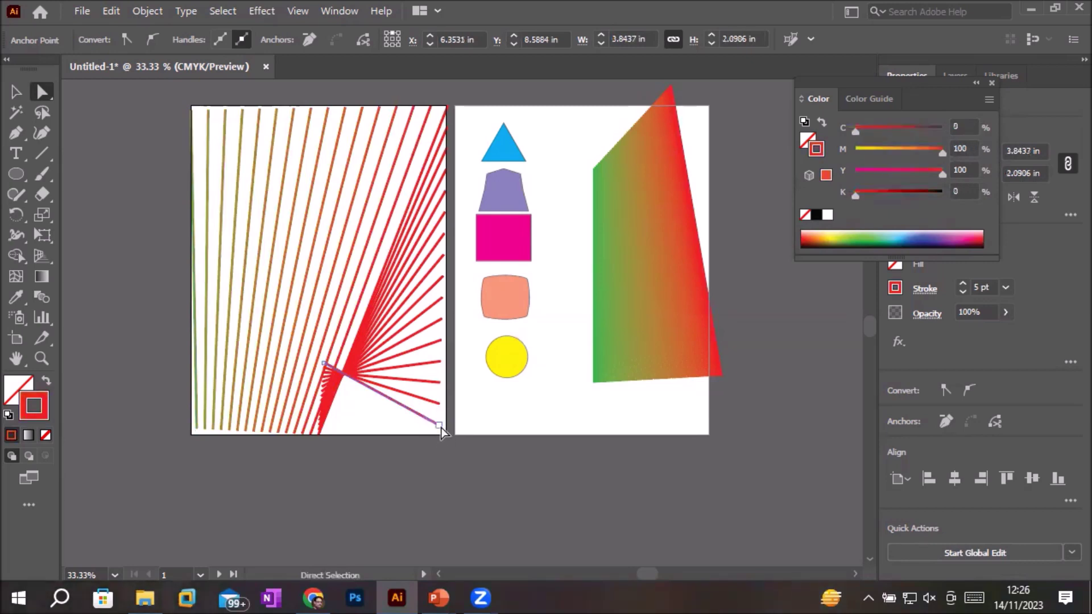
left_click(828, 236)
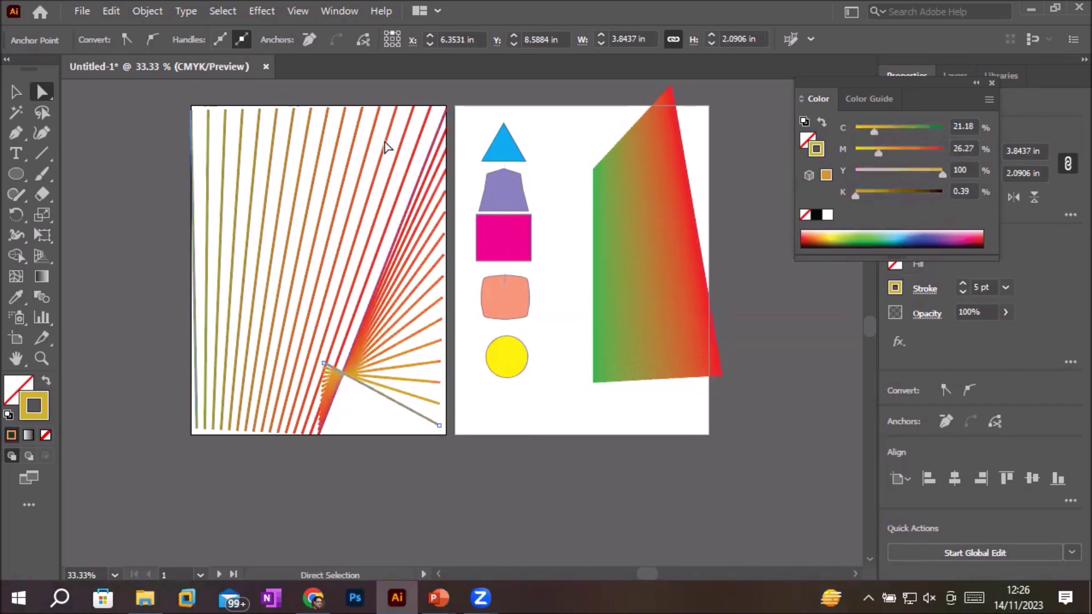
left_click(439, 113)
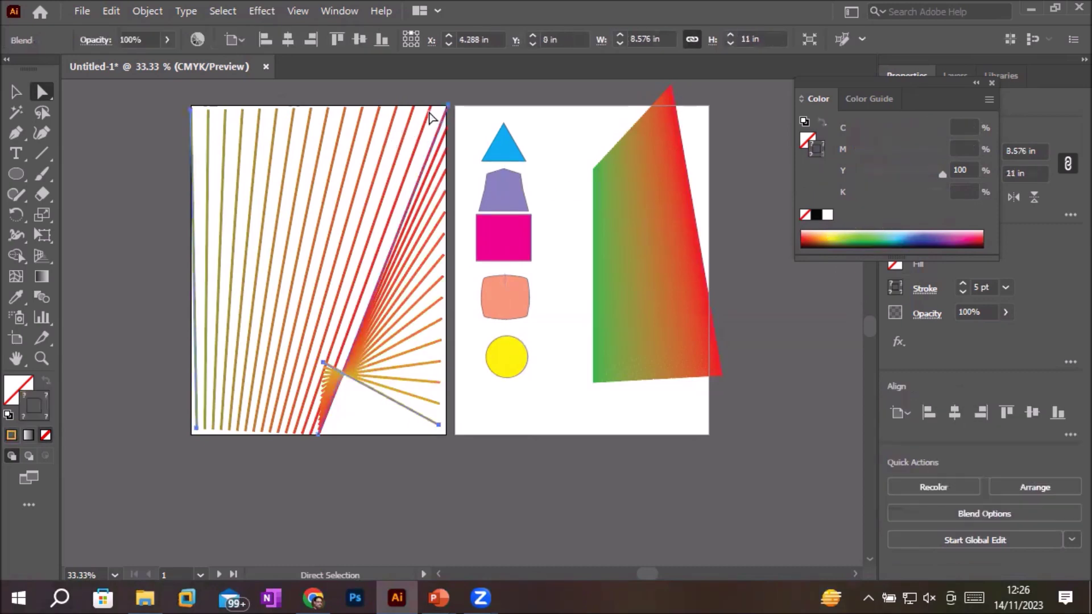
left_click(448, 107)
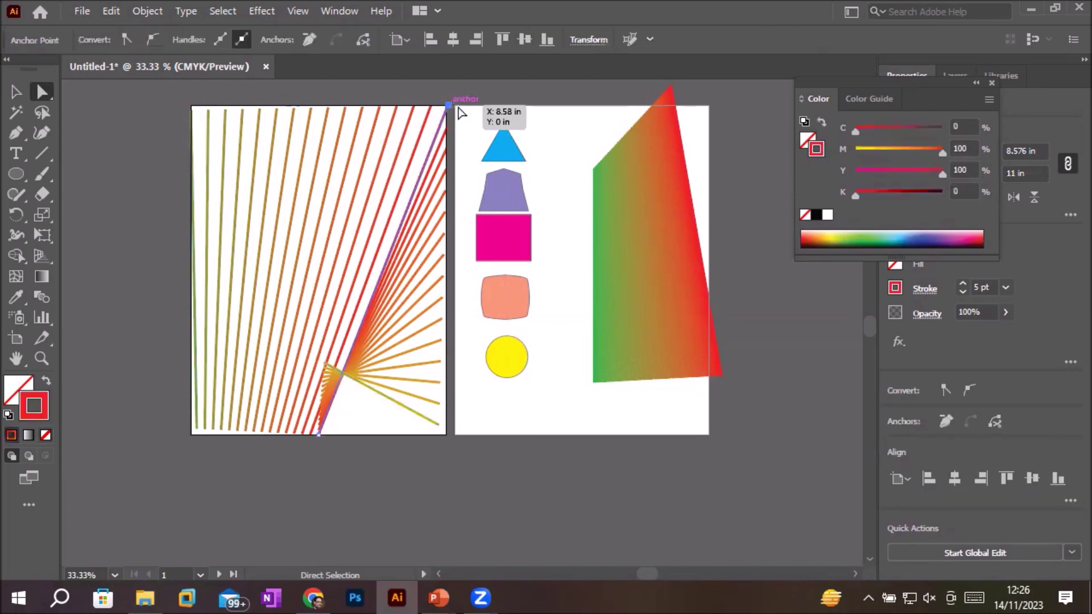
left_click(925, 234)
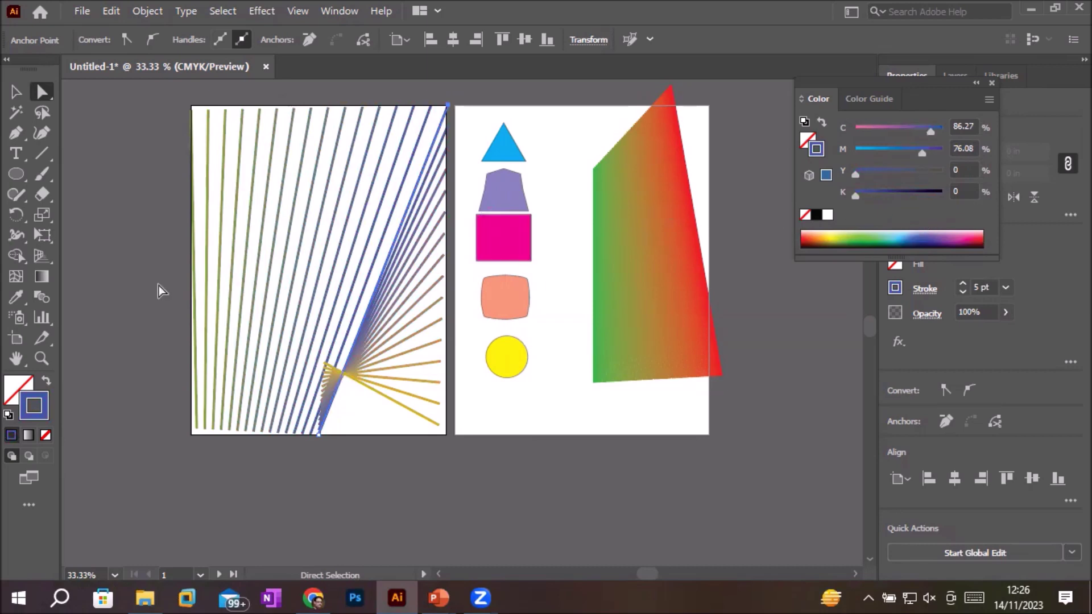
- Change the line blend's Specified Steps to 50 in Blend Options
double_click(42, 297)
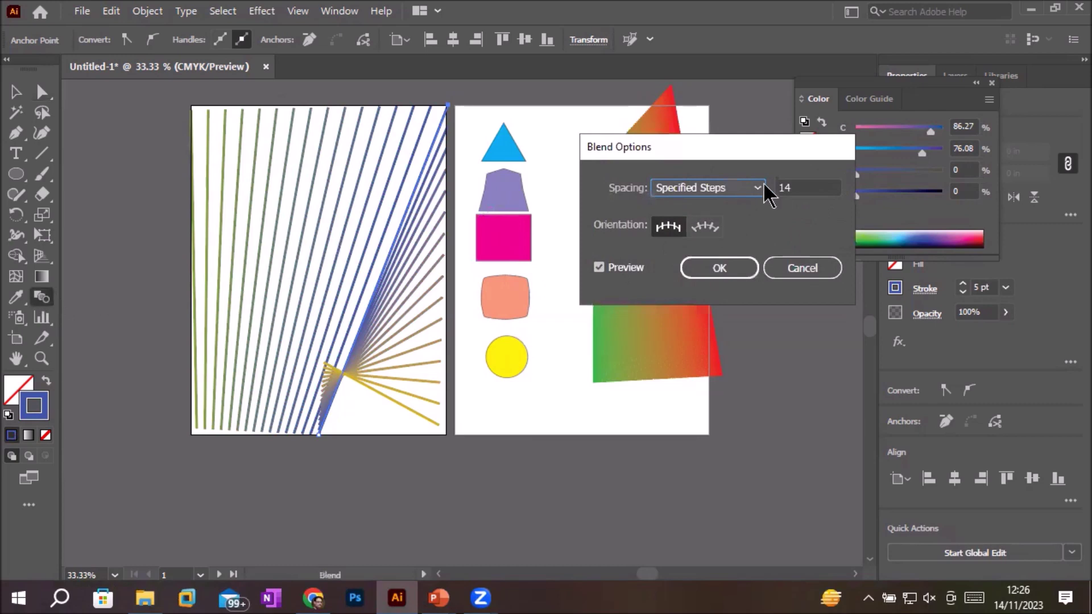
left_click(806, 185)
key("Up")
key("Up")
key("Up")
key("Up")
key("Up")
key("Up")
key("Up")
key("Up")
key("Up")
key("Up")
key("Up")
key("Up")
key("Up")
key("Up")
key("Up")
key("Up")
key("Up")
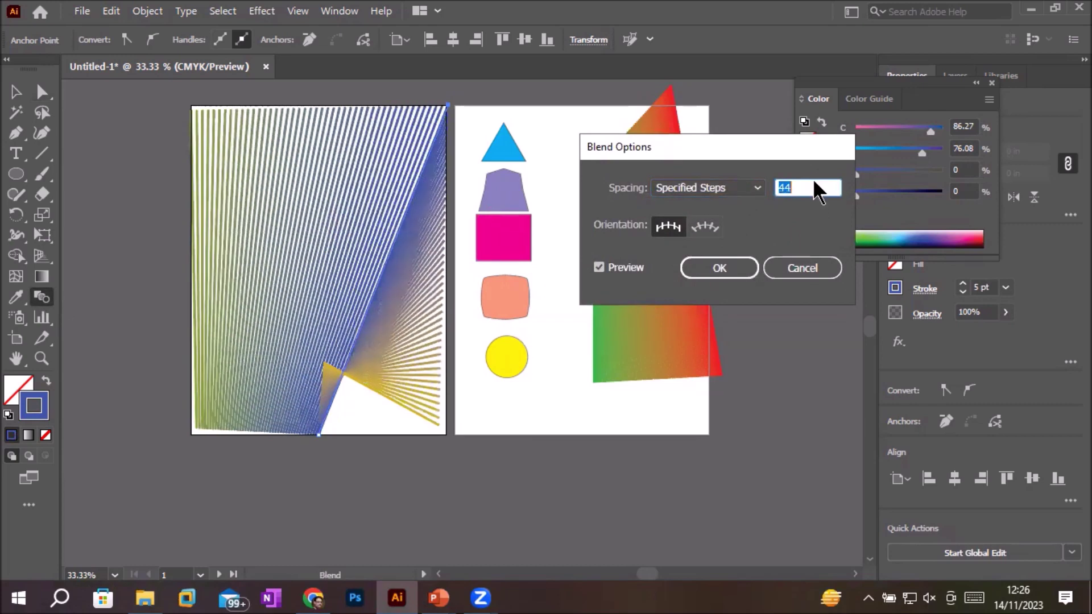
key("Up")
key("Up")
key("Up")
key("Up")
key("Up")
key("Up")
key("Up")
key("Up")
key("Up")
key("Up")
key("Up")
key("Up")
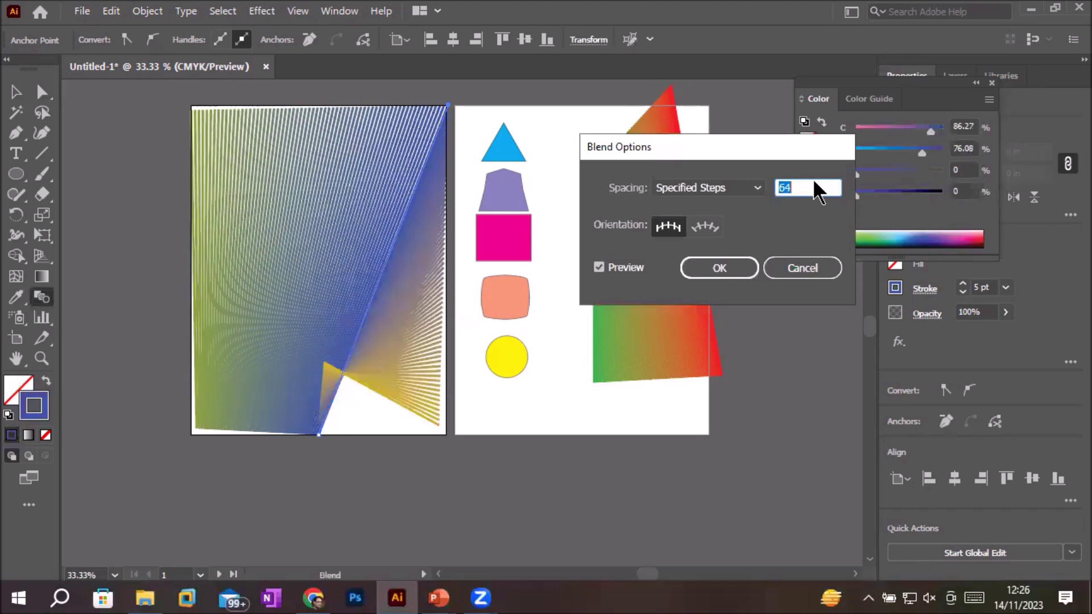
key("Down")
key("Down")
key("Down")
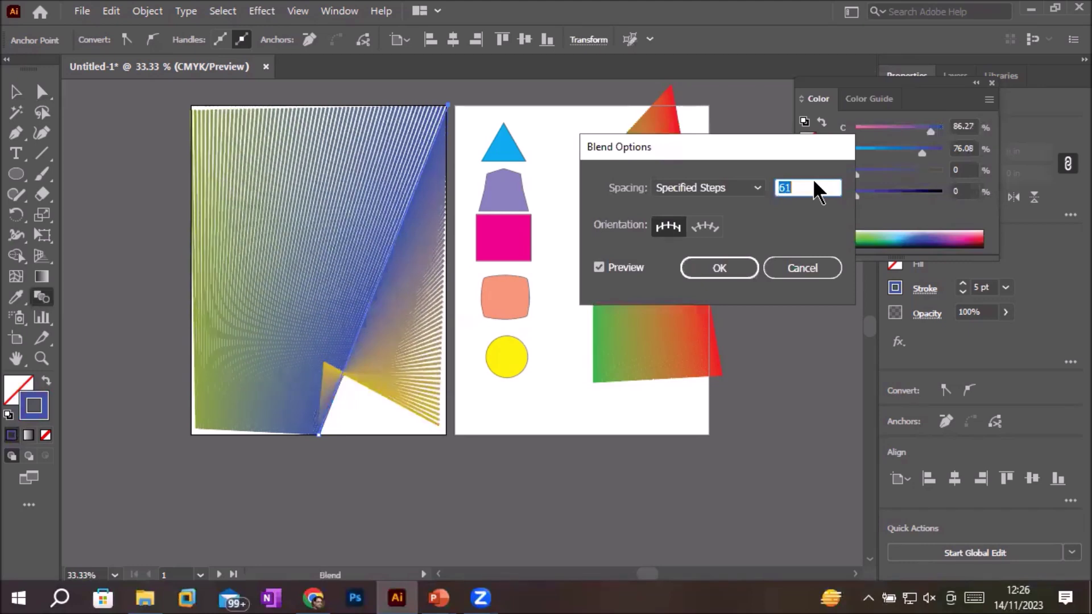
key("Down")
key("Down")
key("Down")
key("Down")
key("Down")
key("Down")
key("Down")
key("Down")
key("Down")
key("Down")
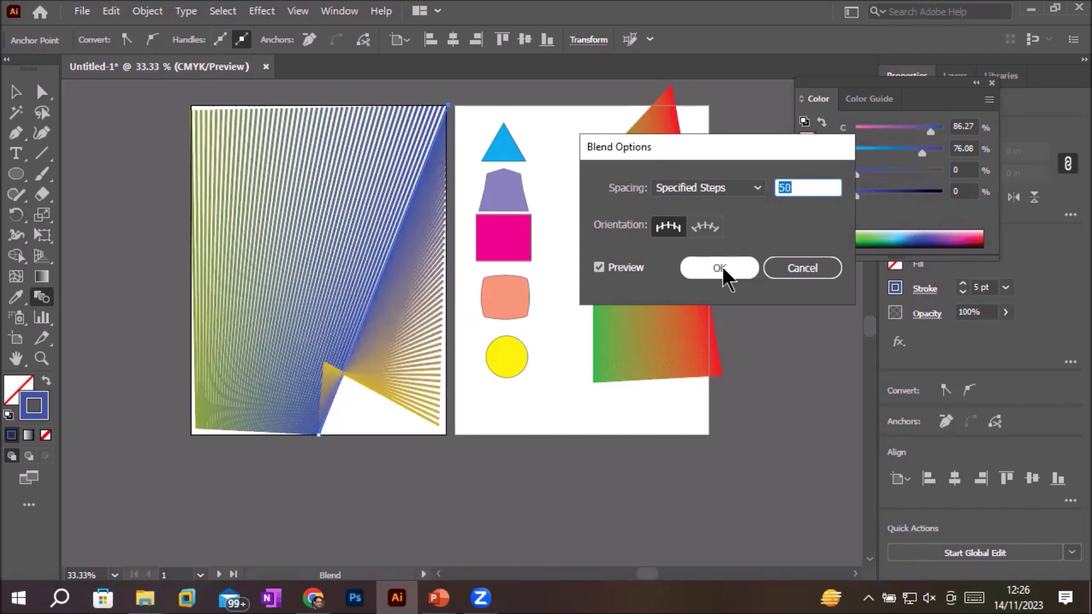
left_click(719, 268)
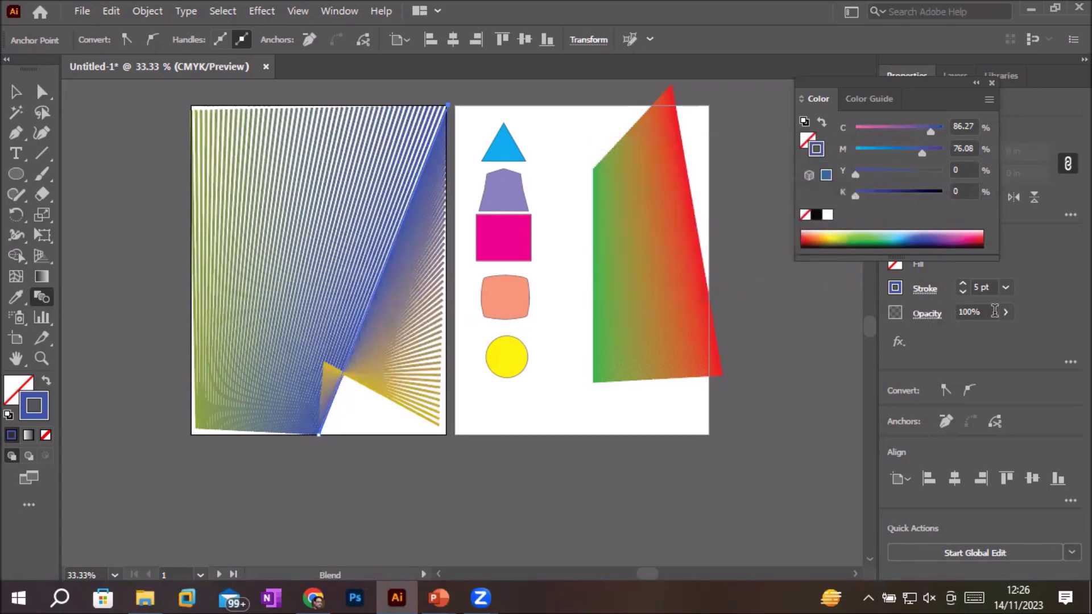
left_click(1005, 311)
- Lower the blend's opacity, then select the whole olive-to-blue line blend and delete it
mouse_move(1005, 333)
left_mouse_down()
mouse_move(940, 334)
mouse_move(959, 334)
left_mouse_up()
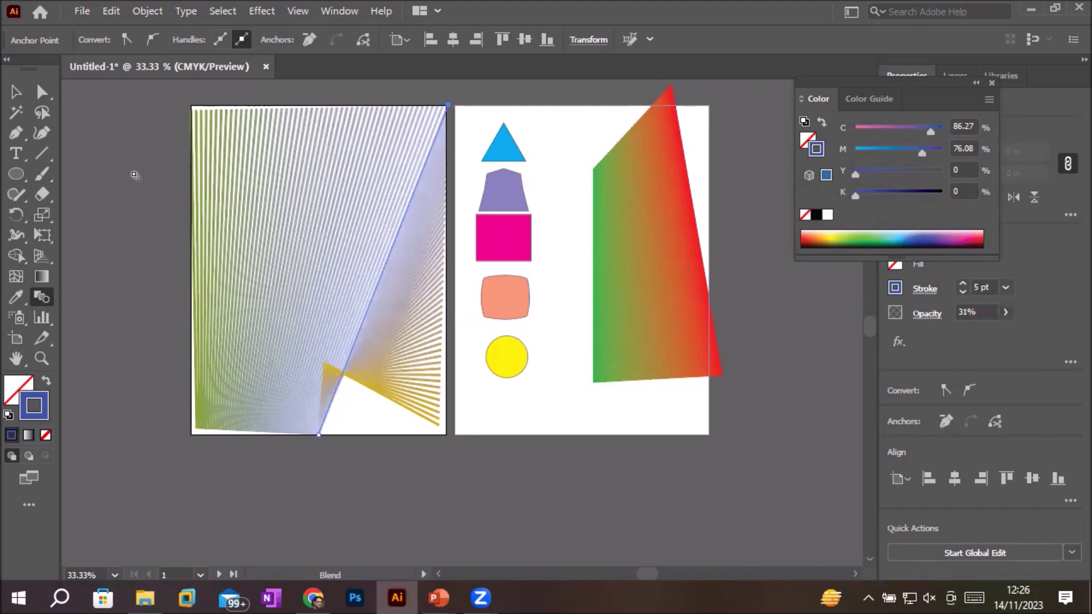
left_click(16, 93)
left_click(152, 179)
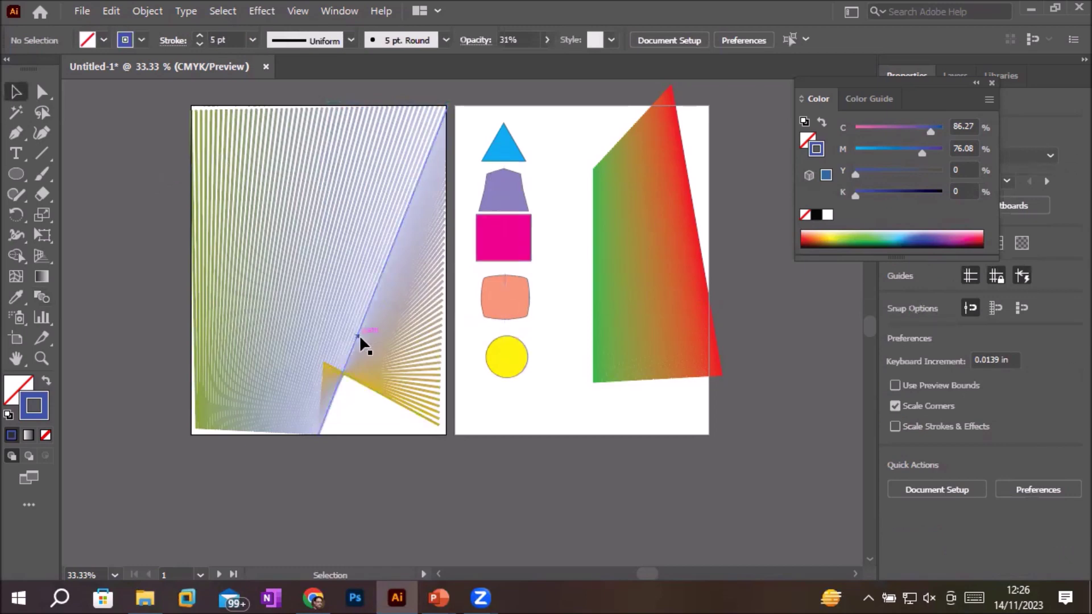
left_click(379, 287)
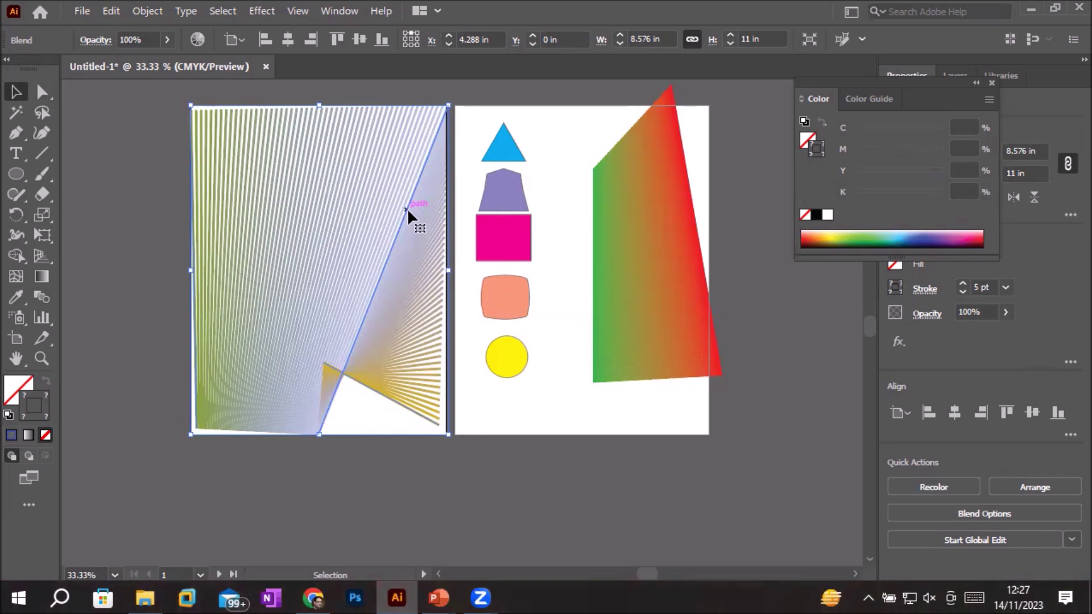
key("Delete")
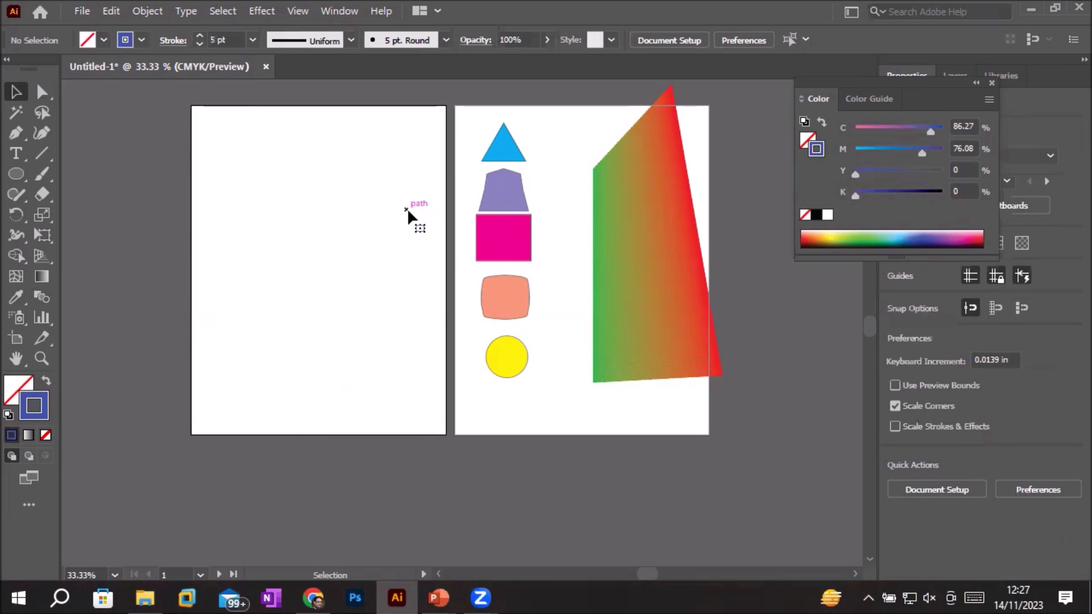
- Draw a circle at upper left, Alt-drag copies into five overlapping circles, and select all five
left_click(9, 179)
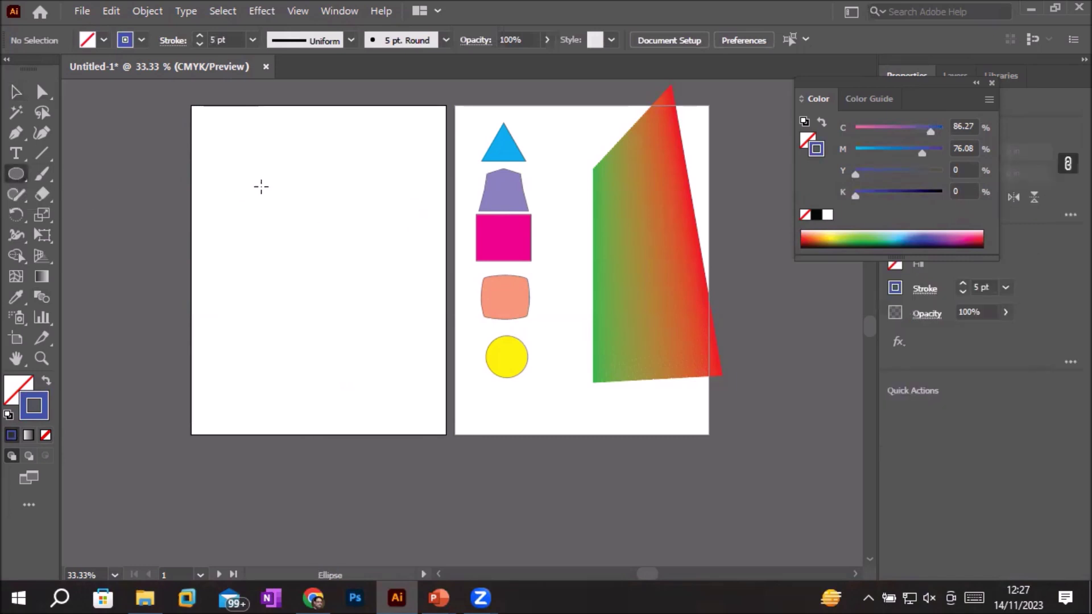
left_click_drag(218, 172, 311, 262)
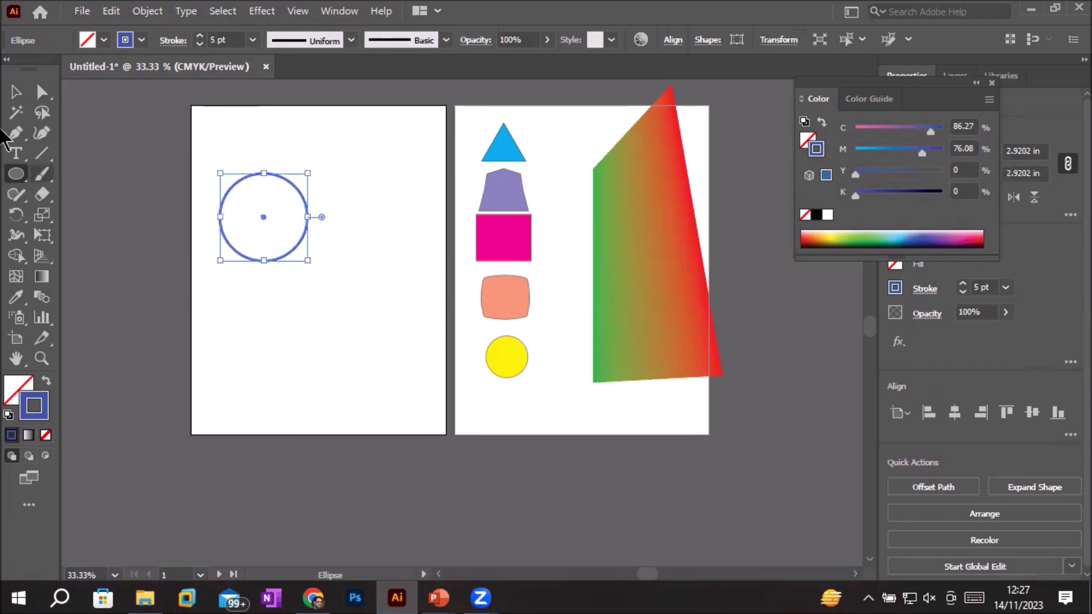
left_click(16, 92)
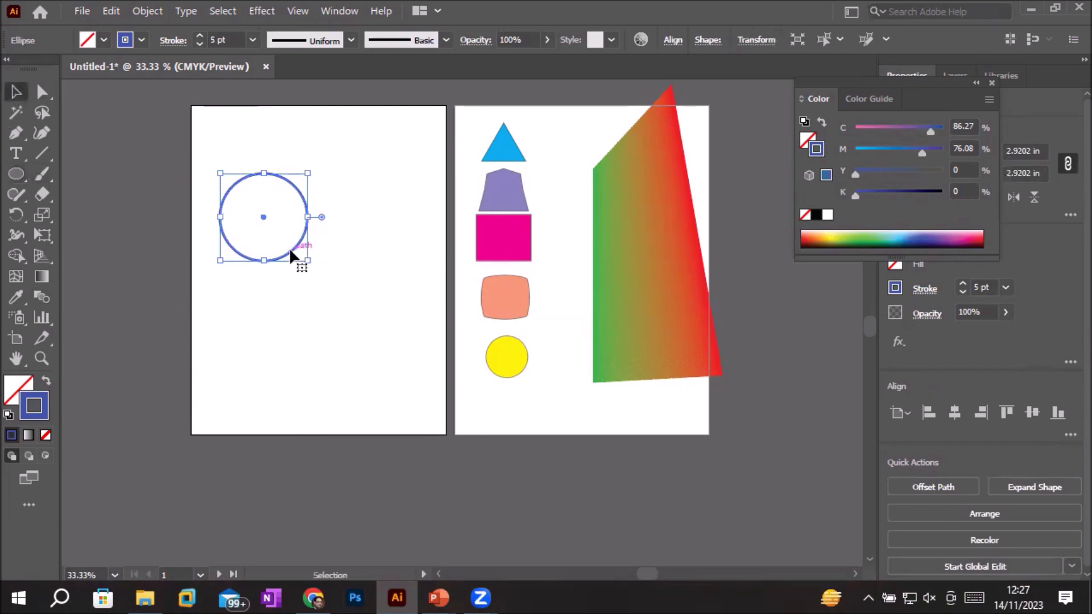
left_click_drag(290, 256, 336, 231)
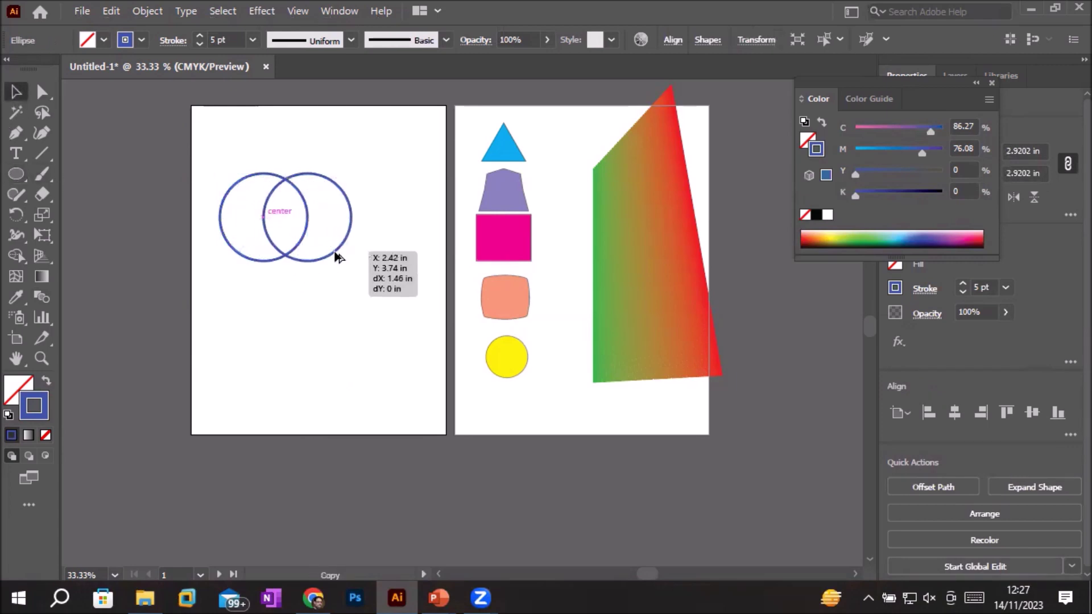
mouse_move(335, 230)
left_mouse_down()
mouse_move(318, 231)
mouse_move(351, 228)
mouse_move(392, 260)
left_mouse_up()
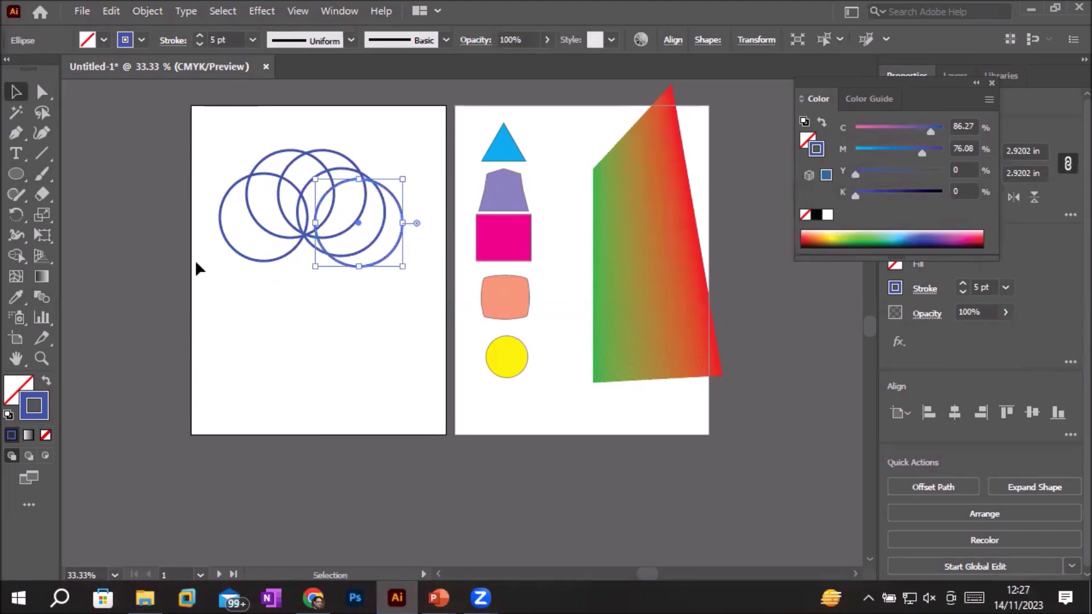
left_click_drag(207, 117, 430, 293)
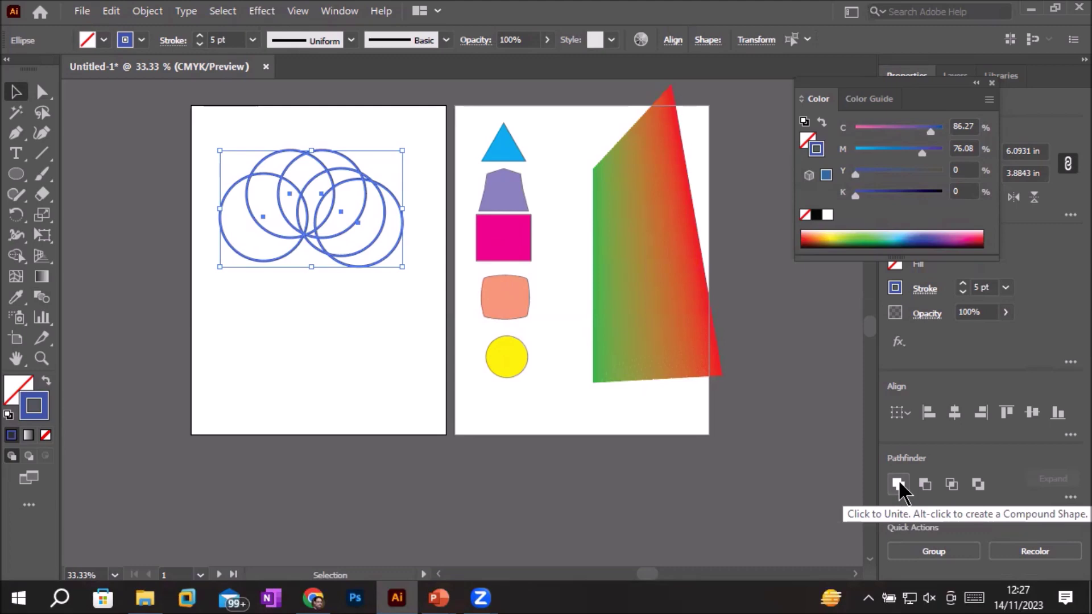
- Unite the five circles with Pathfinder, fill the cloud cyan, and set its stroke to None
left_click(897, 484)
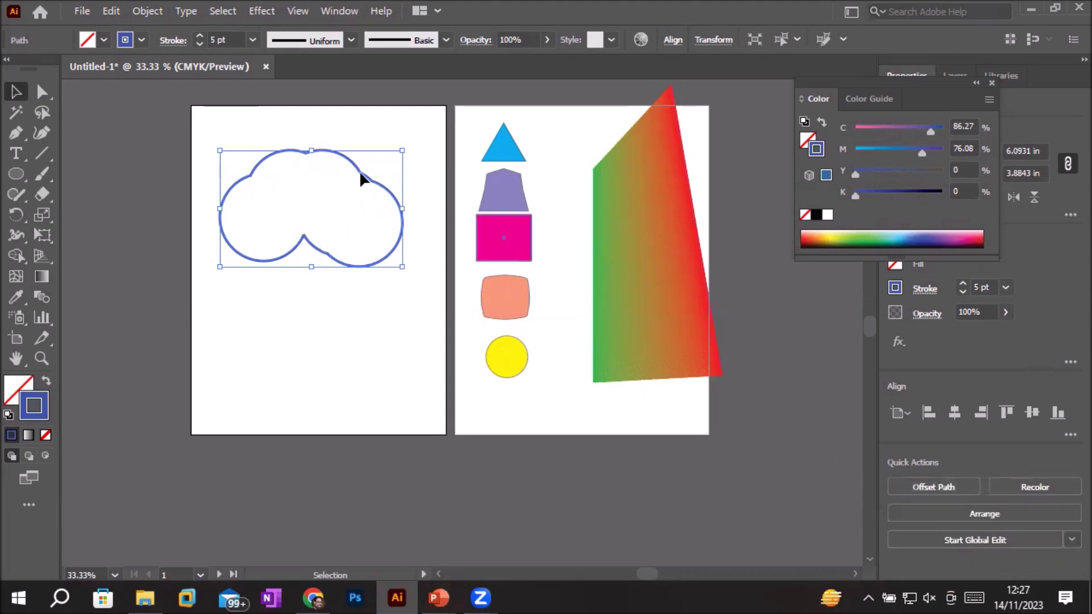
left_click(104, 43)
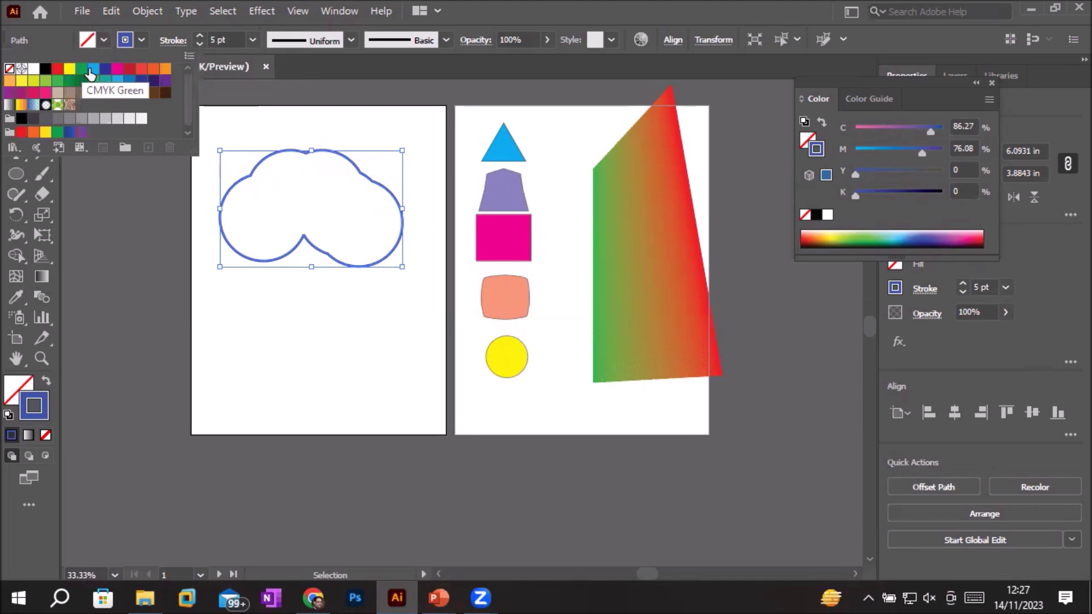
left_click(92, 68)
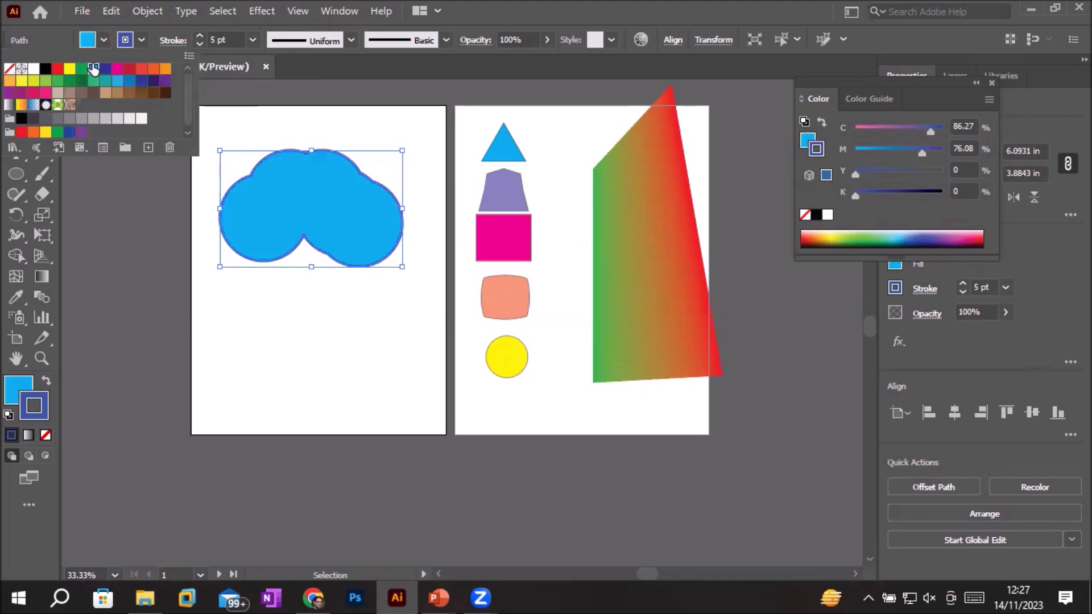
left_click(142, 40)
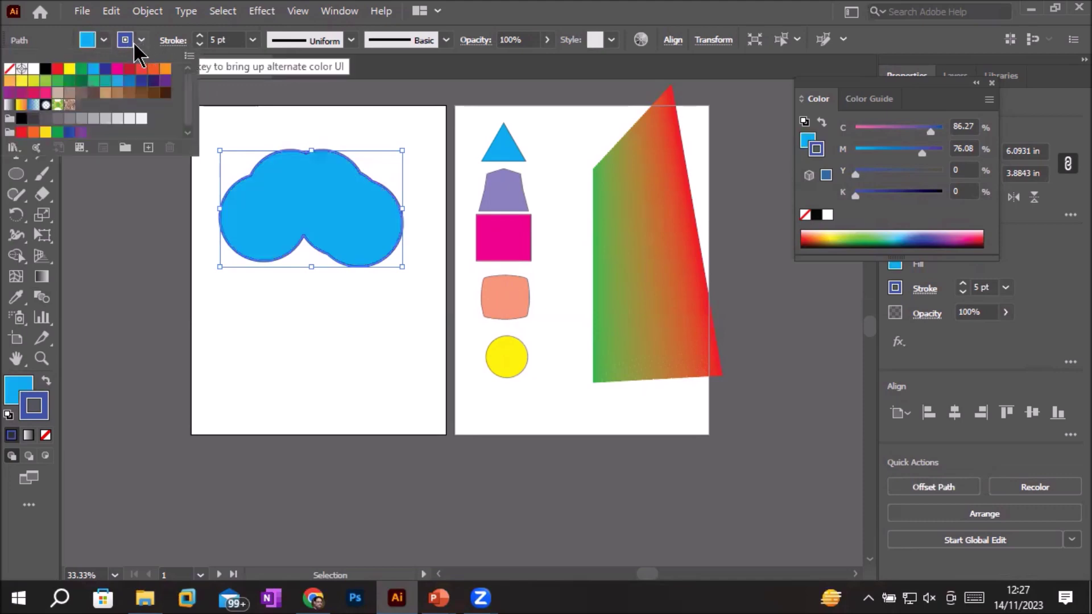
left_click(10, 69)
left_click(295, 355)
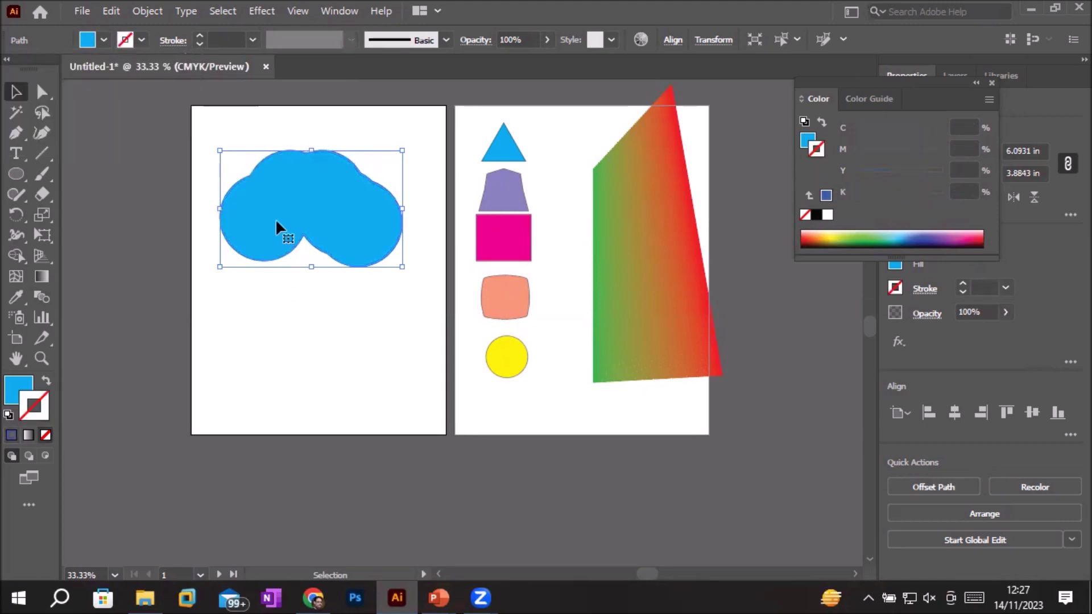
- Nudge the cloud into place and put a smaller copy of it centred below
left_click_drag(260, 250, 262, 277)
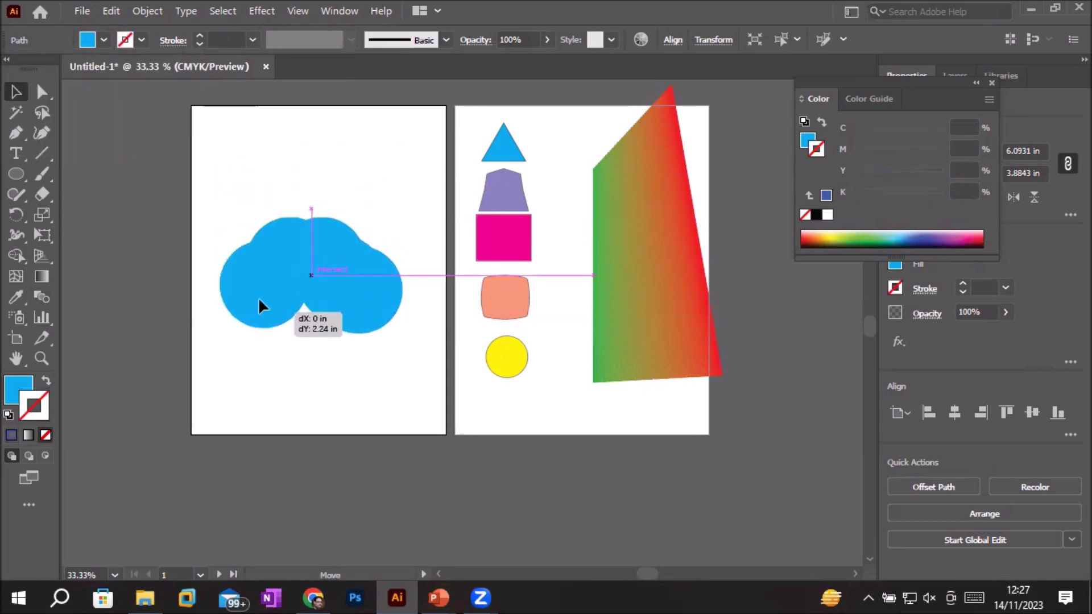
left_click_drag(262, 277, 269, 247)
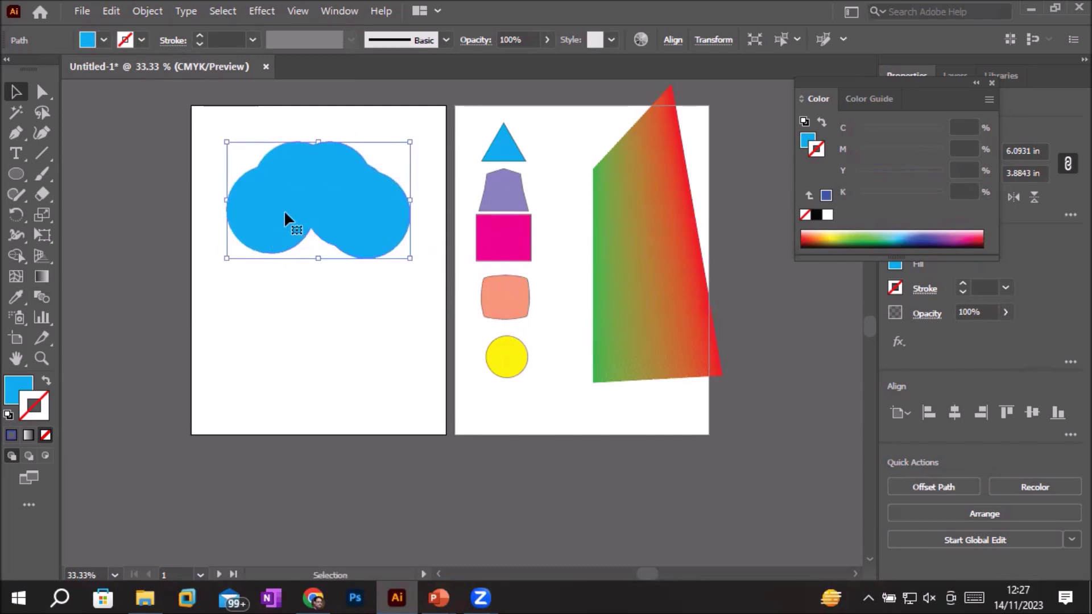
left_click_drag(286, 219, 294, 353)
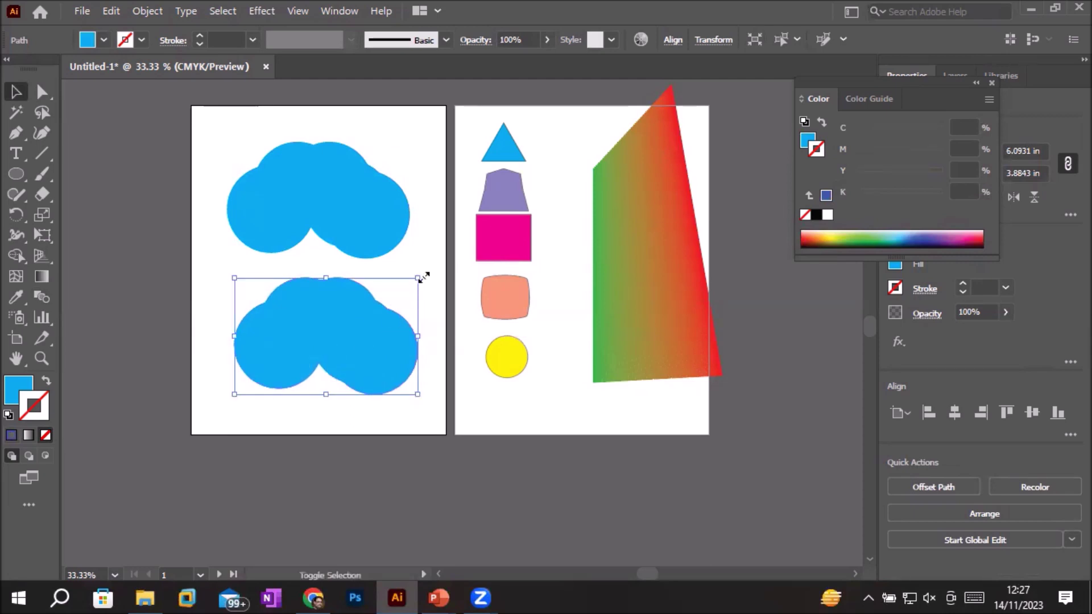
left_click_drag(424, 277, 390, 308)
mouse_move(339, 349)
left_mouse_down()
mouse_move(326, 219)
mouse_move(321, 345)
left_mouse_up()
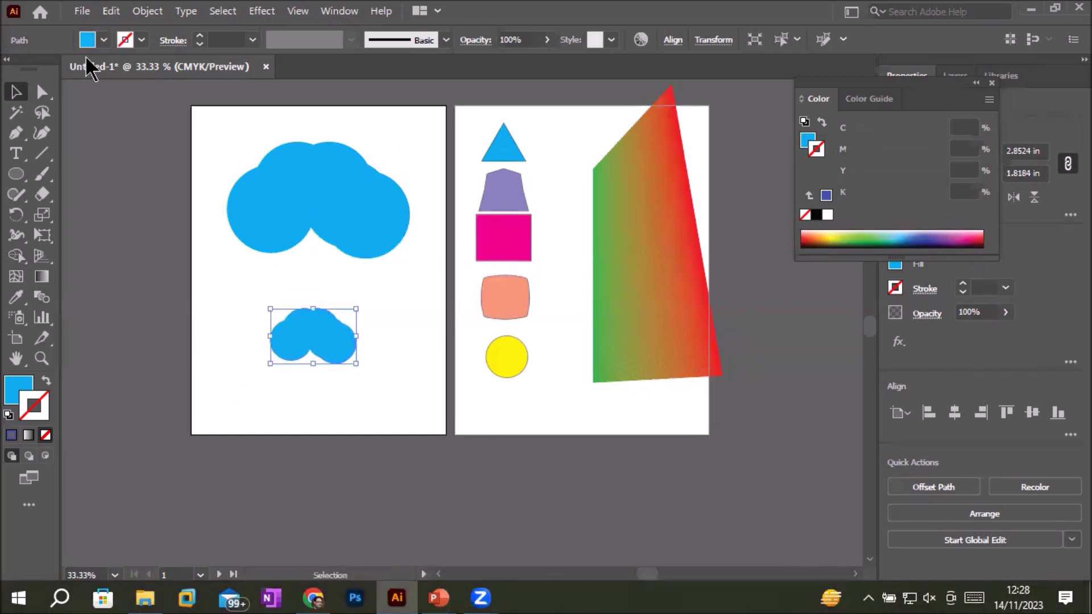
- Fill the large cloud dark blue, move the small light cloud onto its centre, and select both
left_click(104, 40)
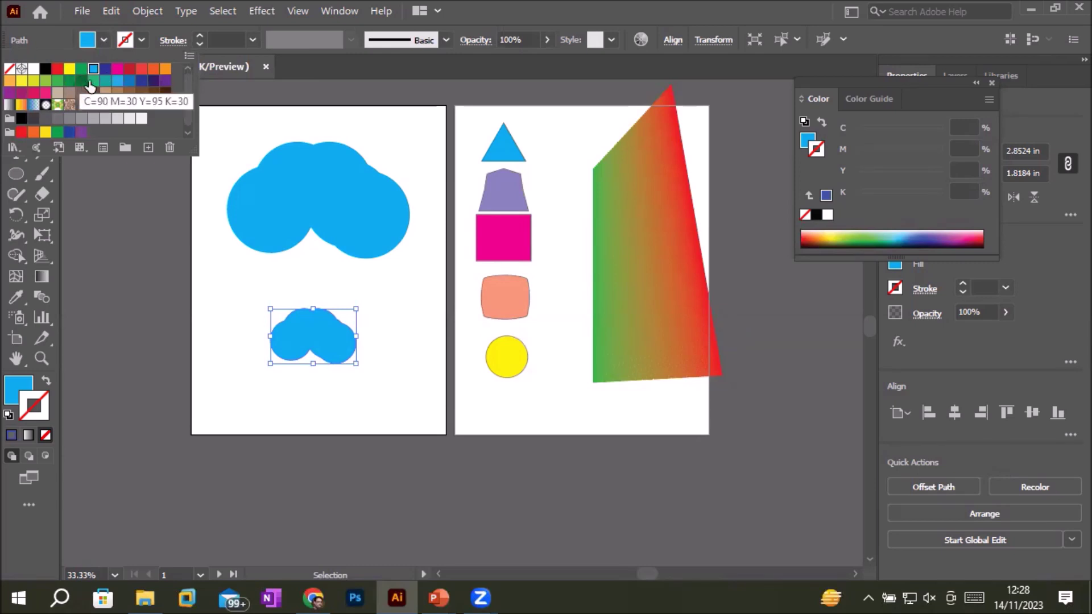
left_click(115, 81)
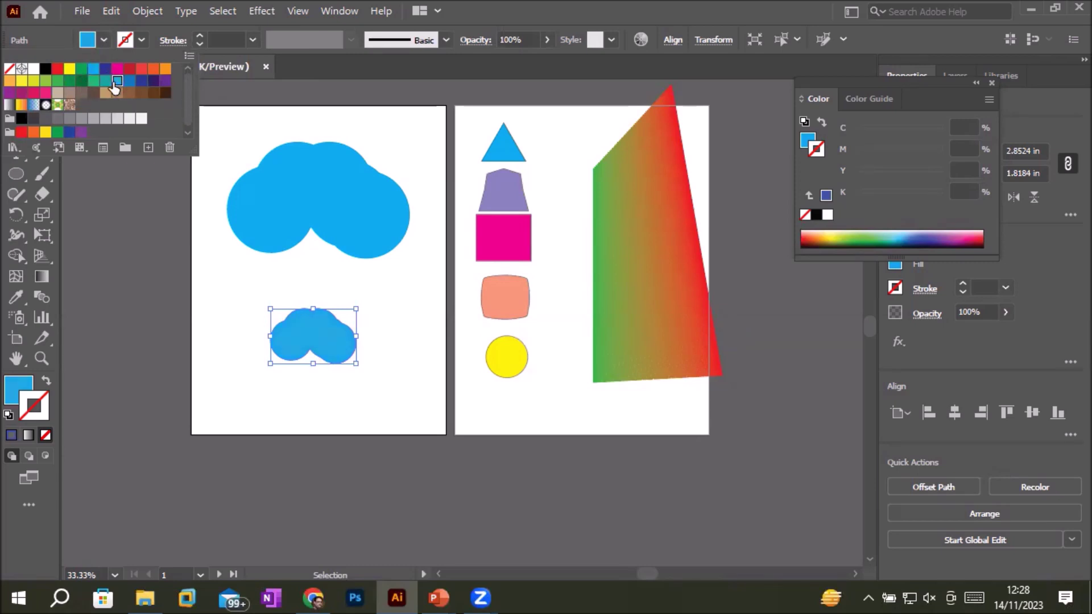
left_click(319, 197)
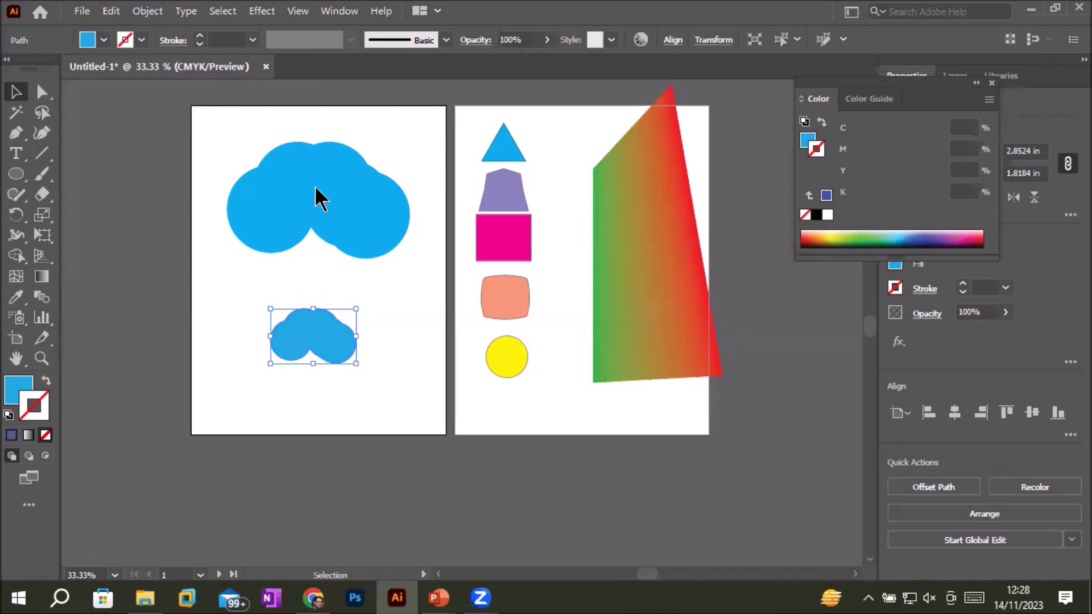
left_click(103, 41)
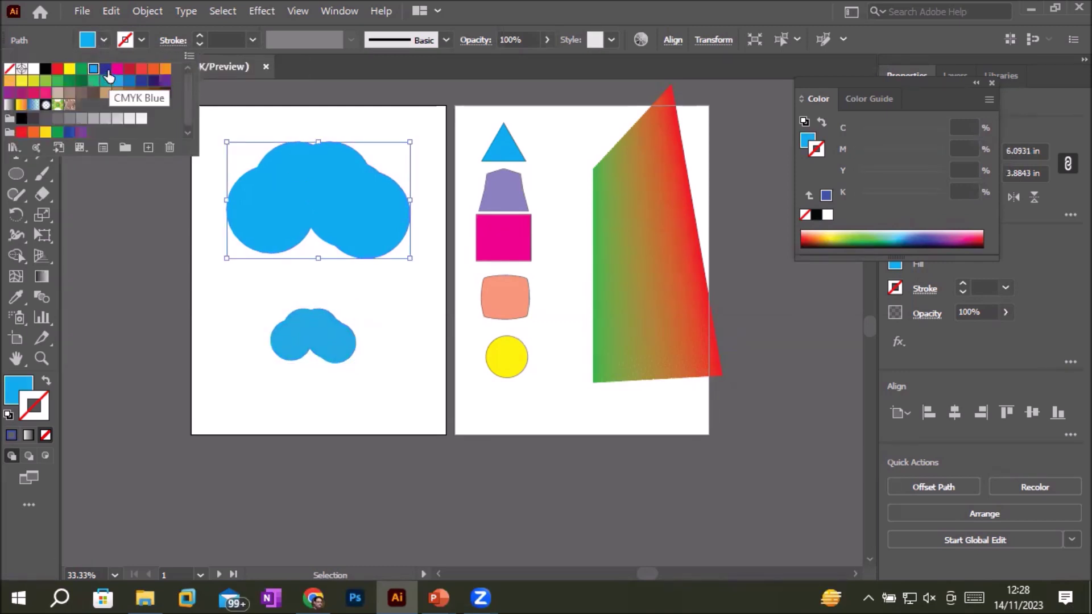
left_click(142, 82)
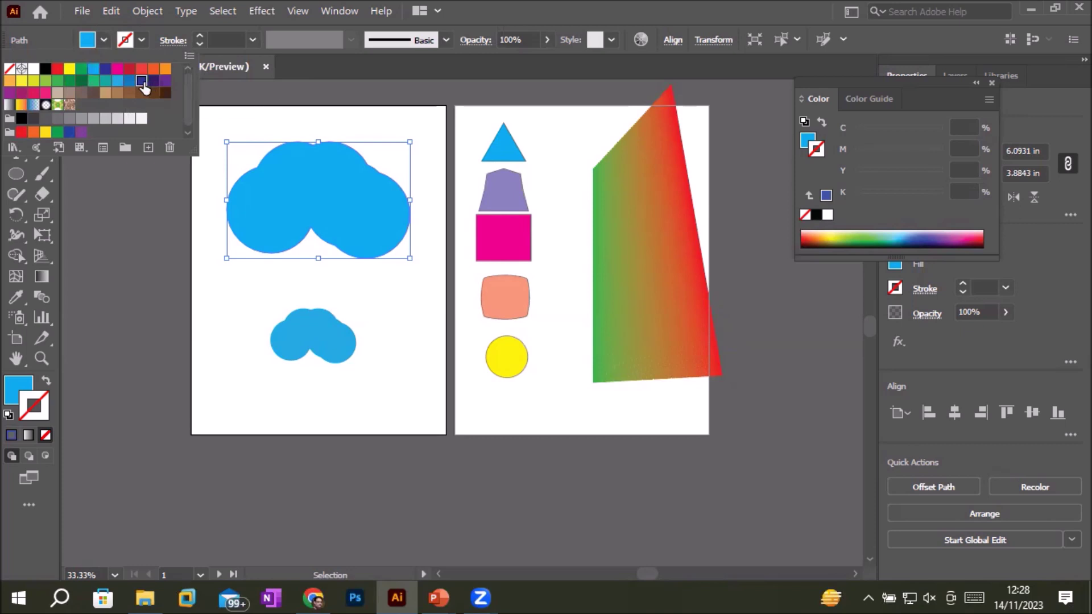
key("Escape")
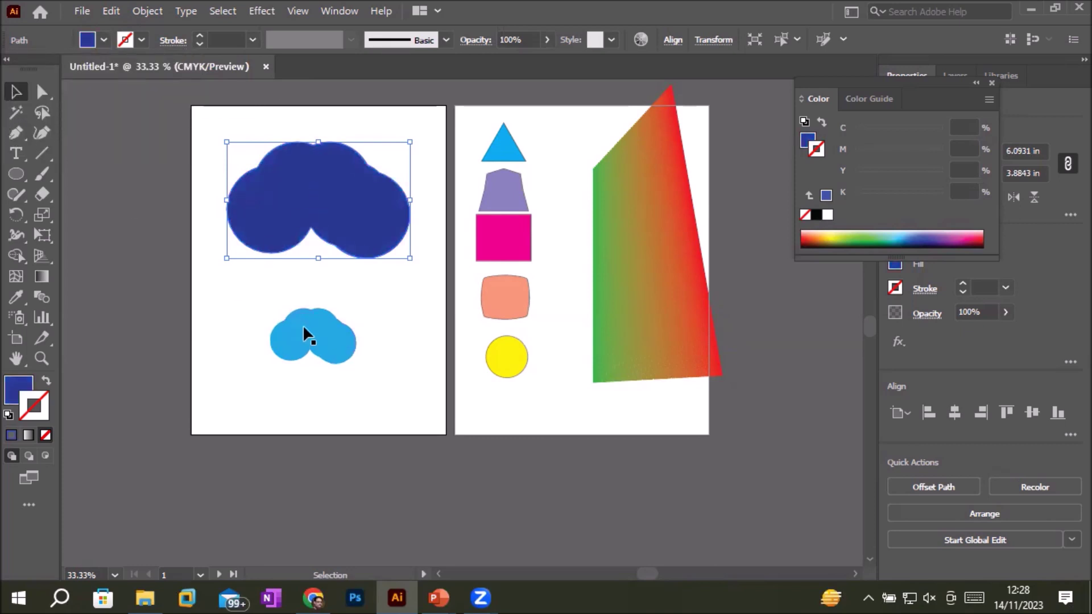
left_click_drag(304, 329, 299, 184)
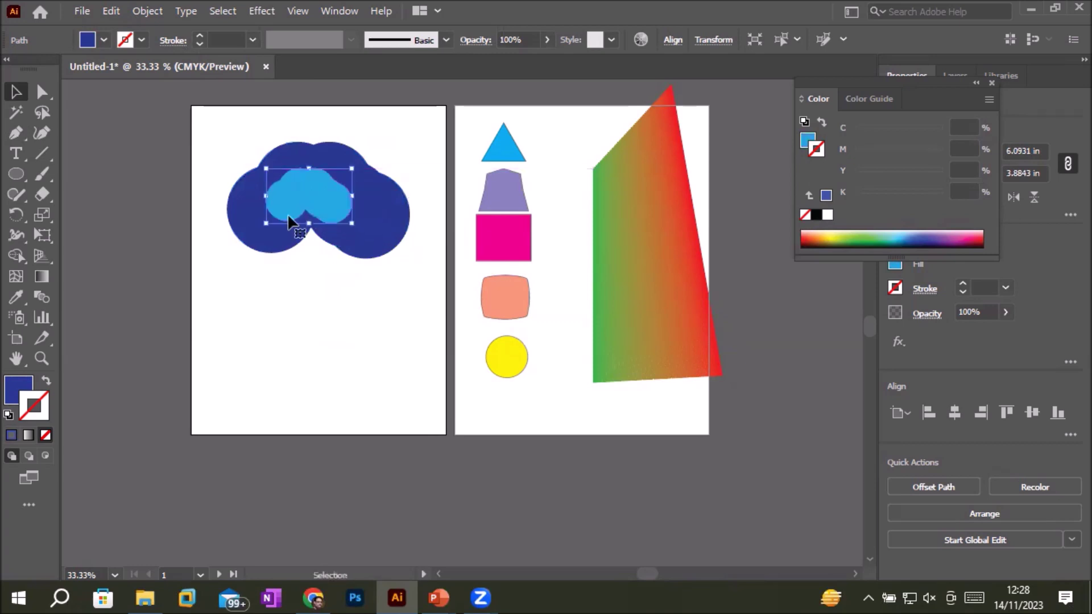
left_click_drag(225, 120, 419, 291)
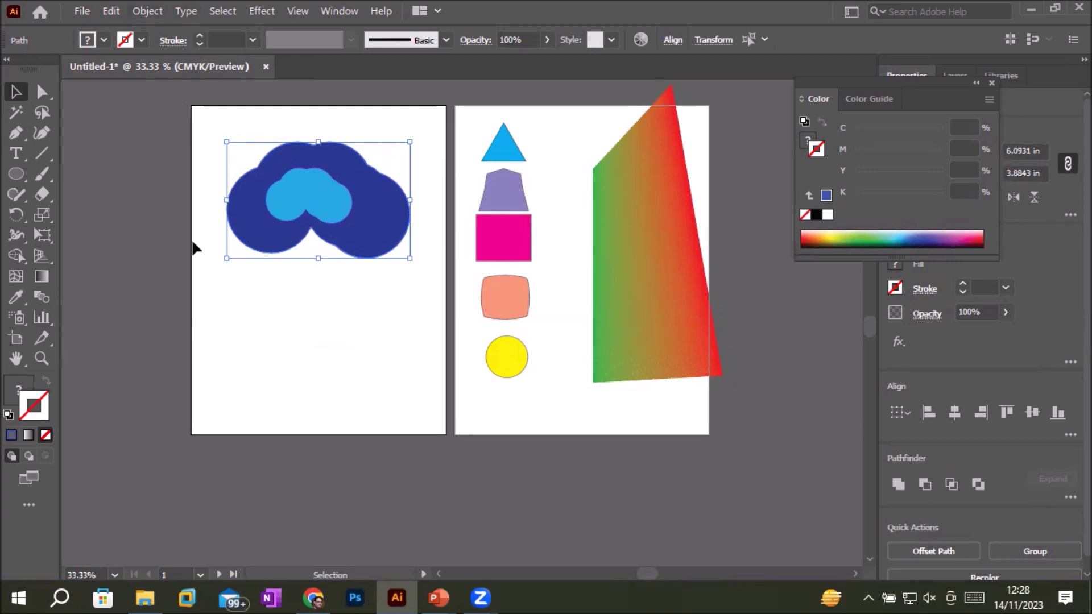
- Blend the dark outer cloud to the cyan inner cloud with the Blend tool, then reselect the blend
left_click(286, 375)
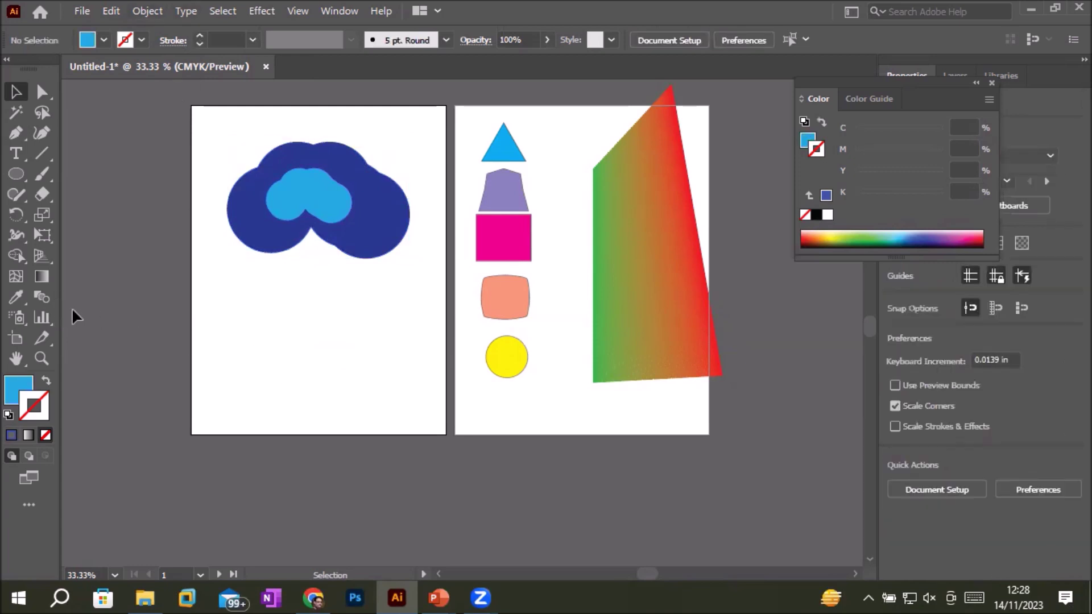
left_click(41, 297)
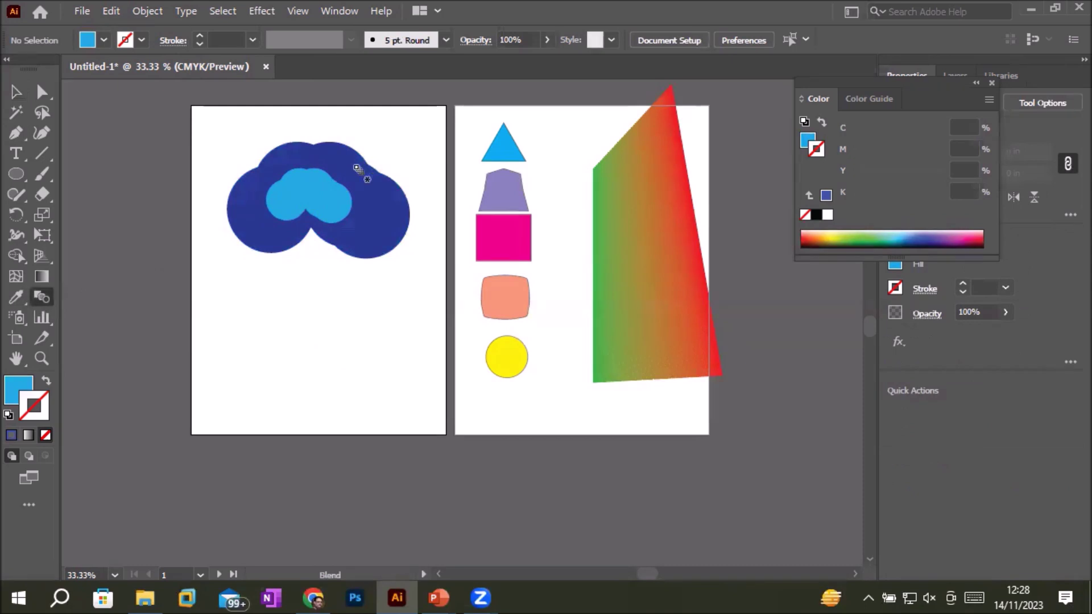
left_click(357, 168)
left_click(300, 183)
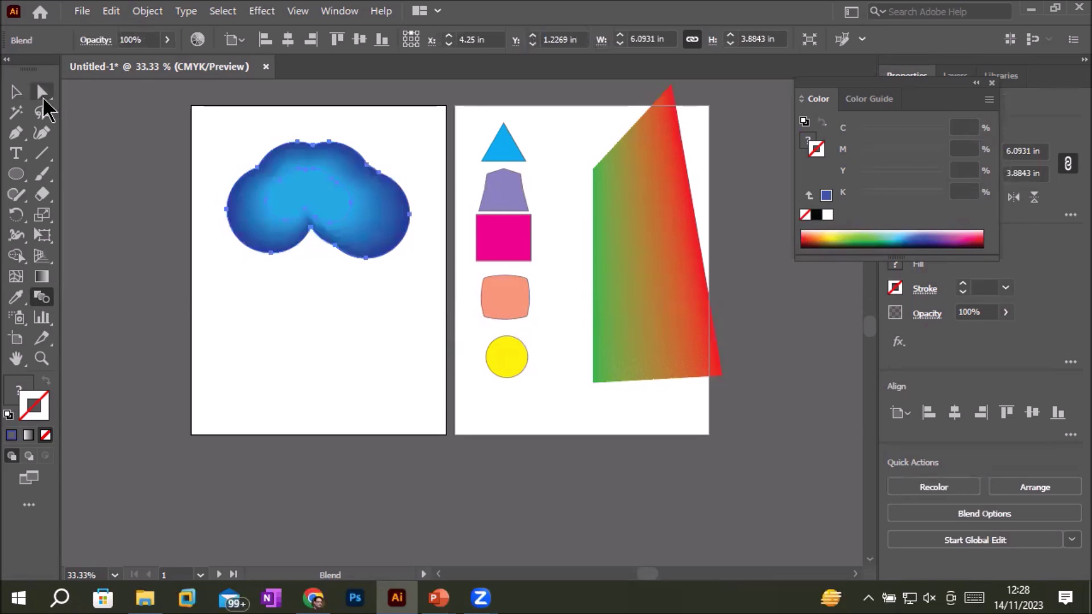
left_click(42, 92)
left_click(316, 338)
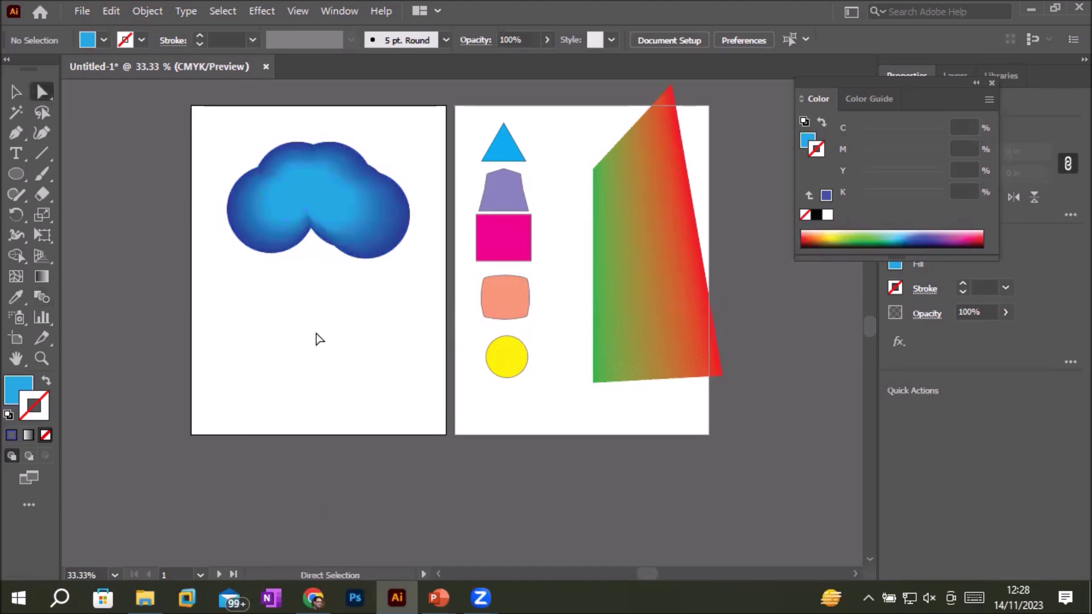
mouse_move(214, 132)
left_mouse_down()
mouse_move(434, 306)
mouse_move(421, 306)
left_mouse_up()
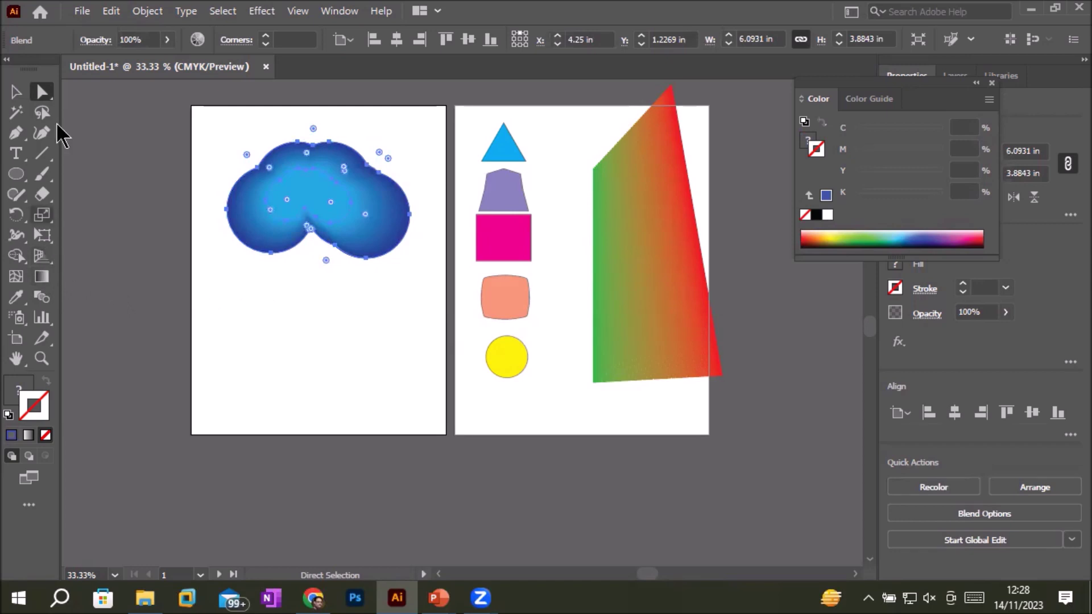
left_click(148, 11)
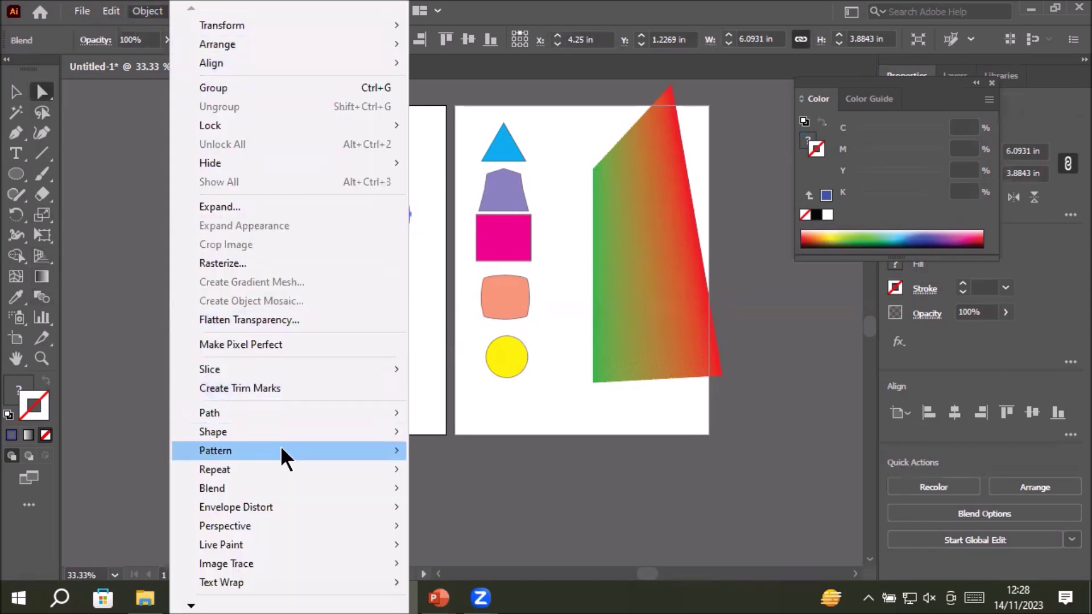
mouse_move(256, 488)
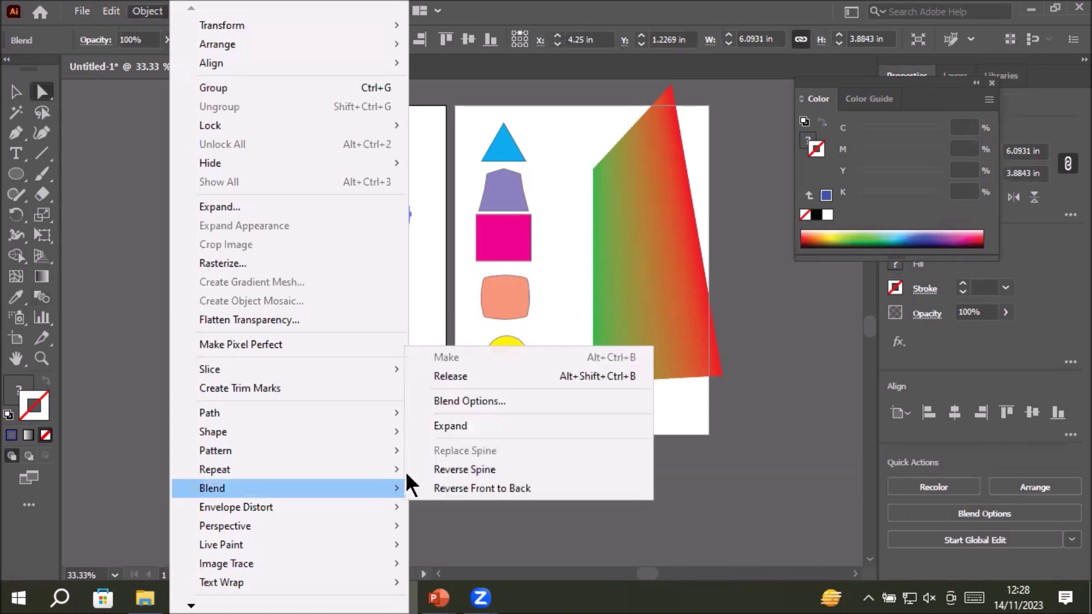
- Change the cloud blend spacing from 203 to Specified Steps with 3 steps
left_click(508, 402)
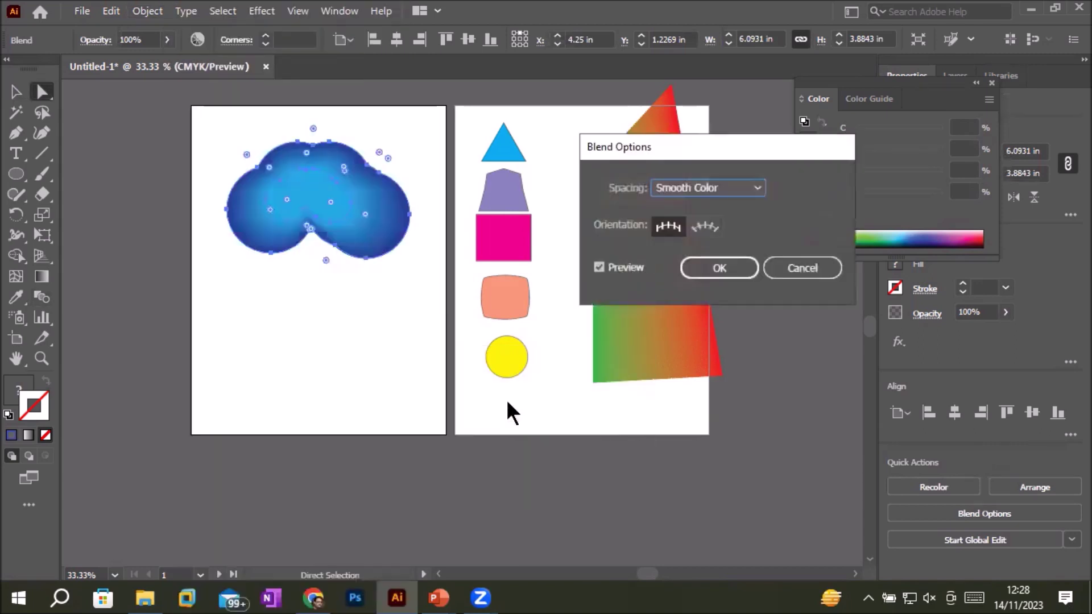
left_click(729, 189)
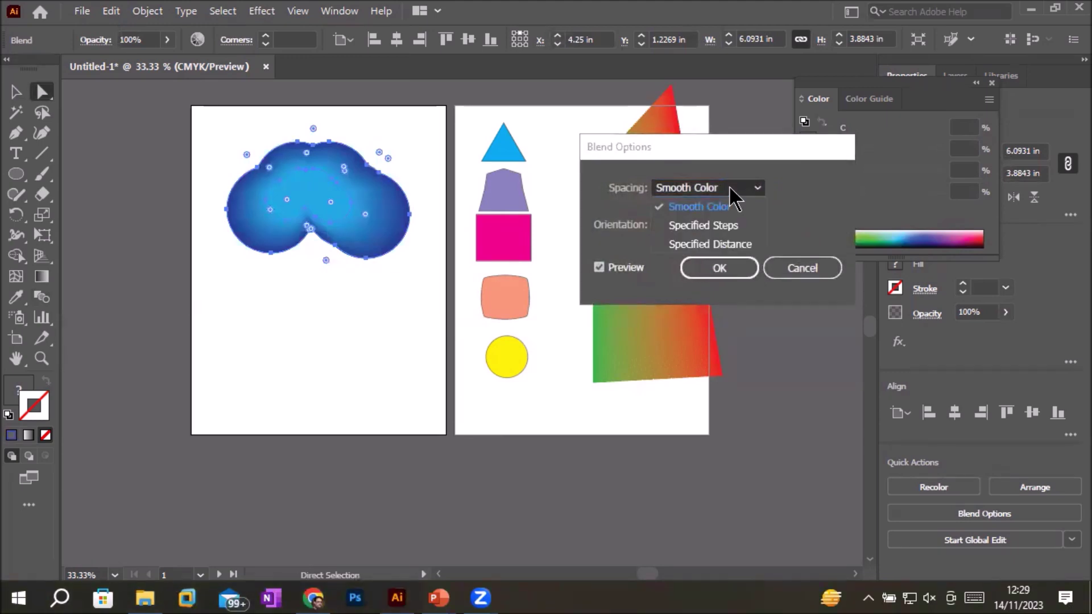
left_click(730, 188)
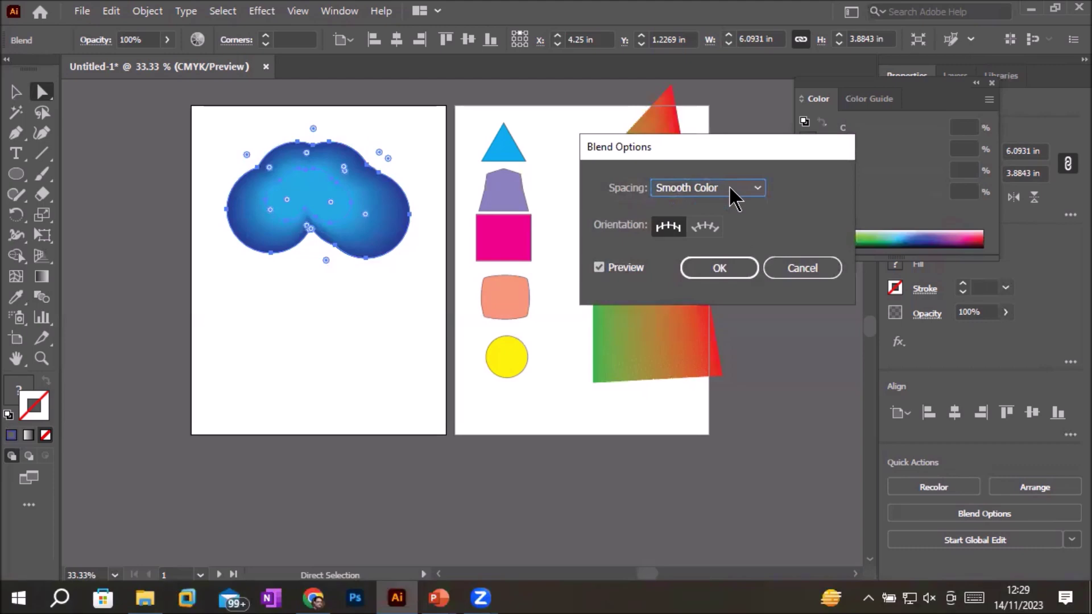
left_click(730, 189)
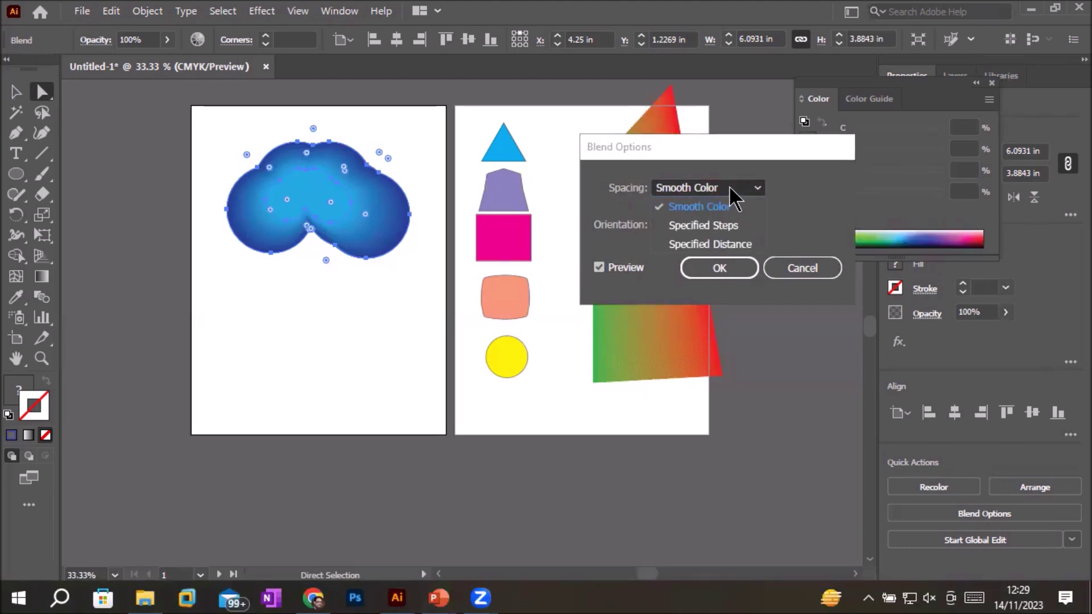
left_click(733, 227)
left_click(818, 186)
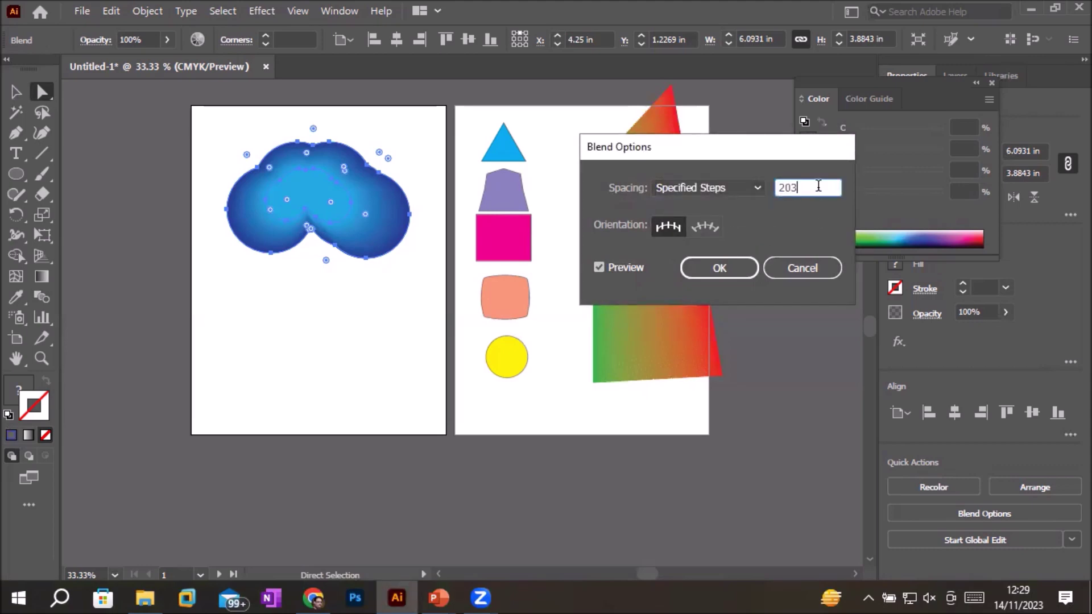
double_click(818, 187)
type("3")
key("Return")
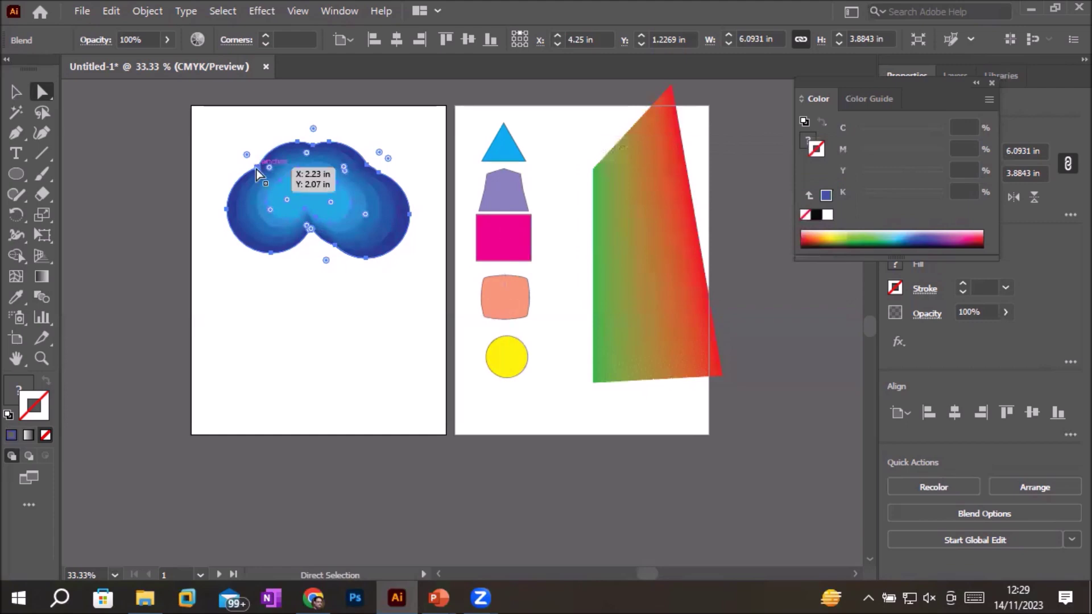
scroll(256, 169, "up", 2)
scroll(263, 150, "up", 2)
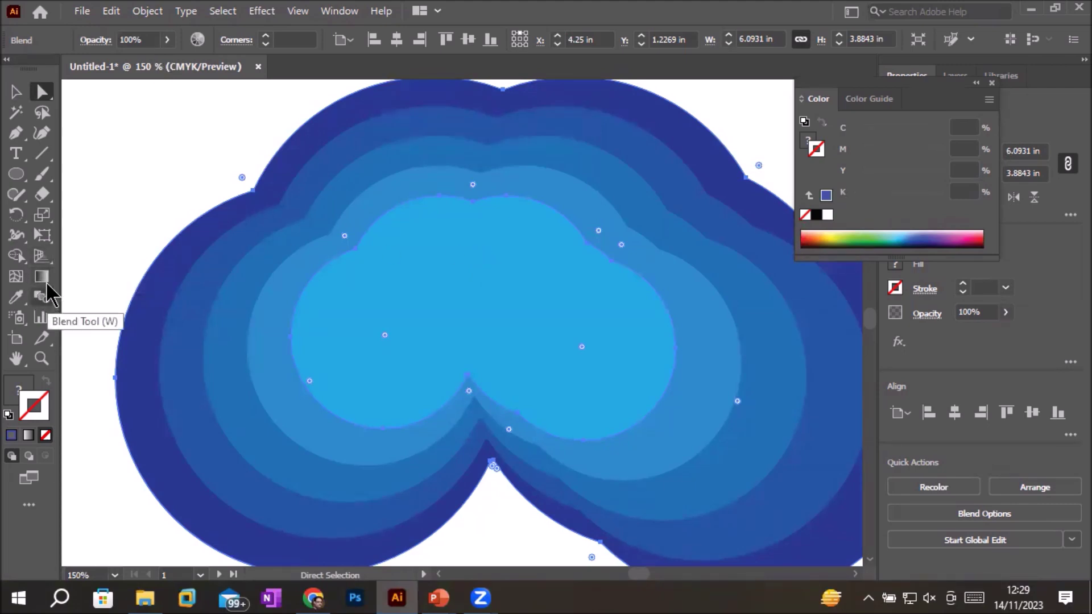
double_click(44, 300)
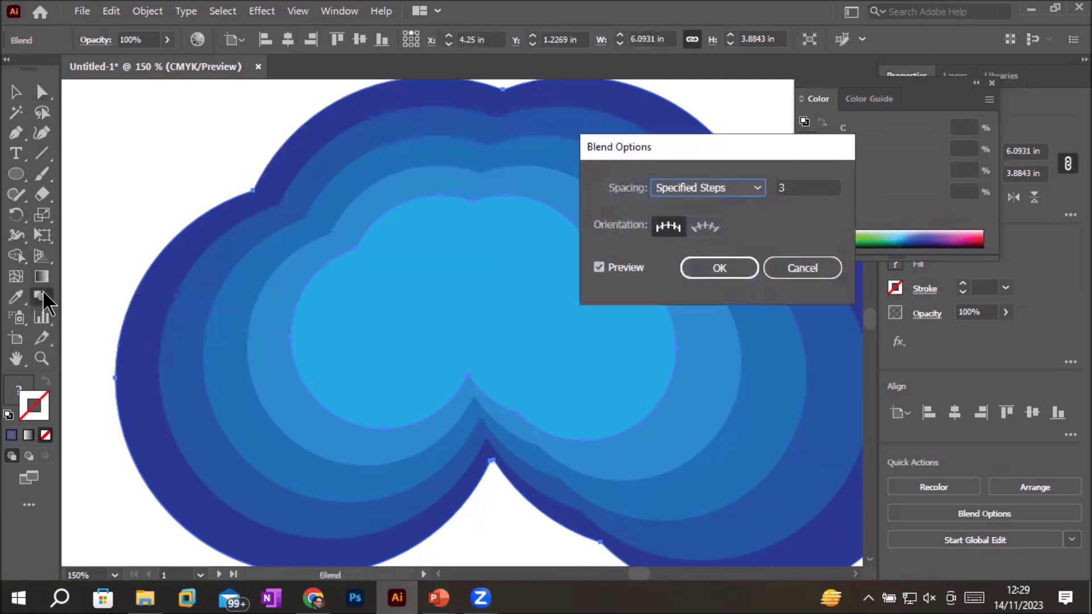
left_click(757, 189)
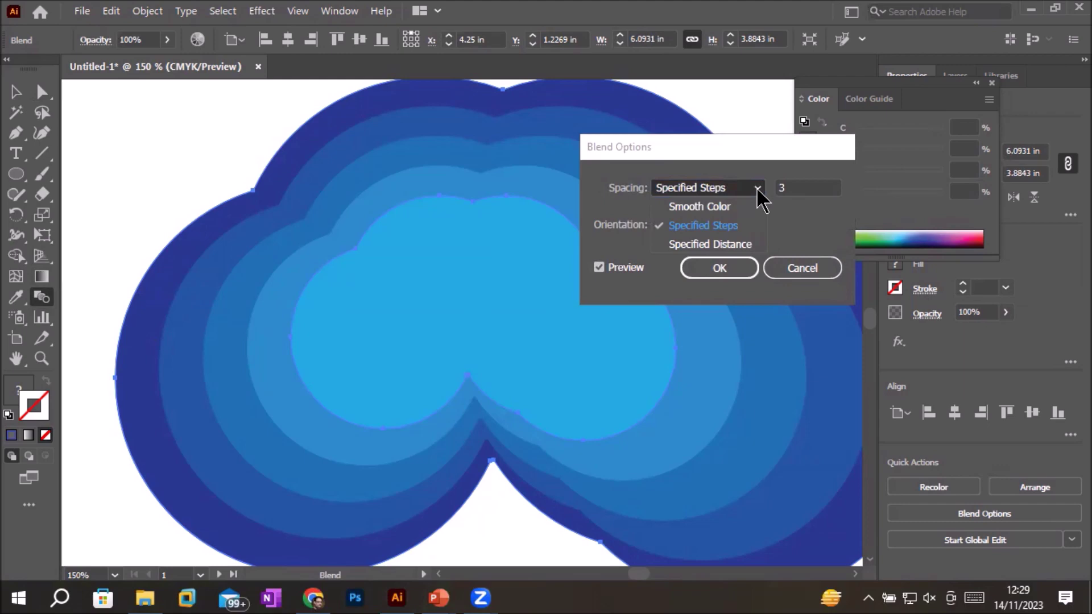
left_click(796, 256)
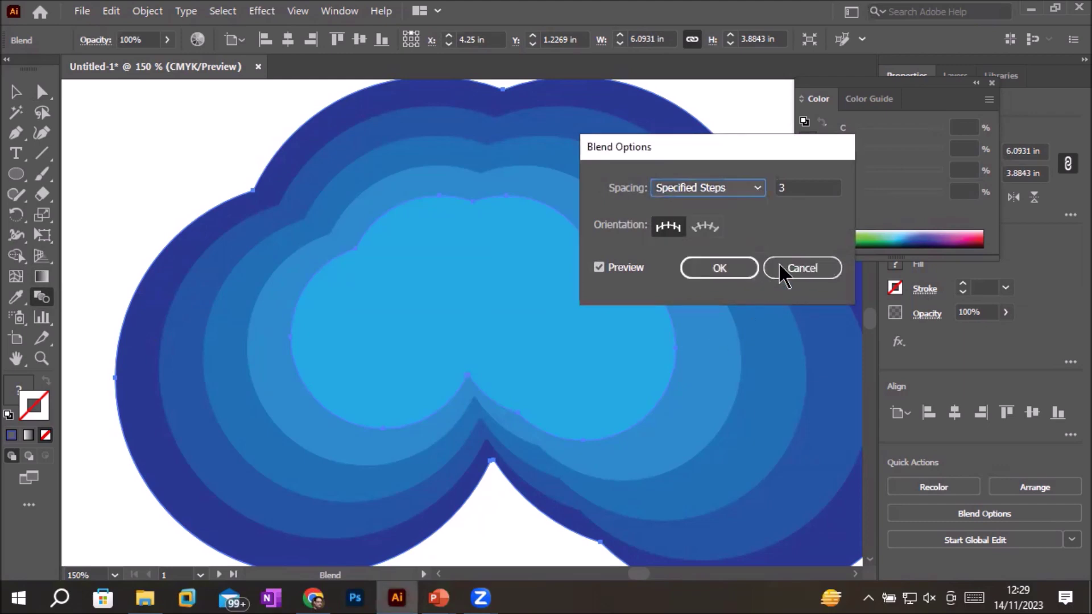
key("Return")
scroll(605, 302, "down", 3, "alt")
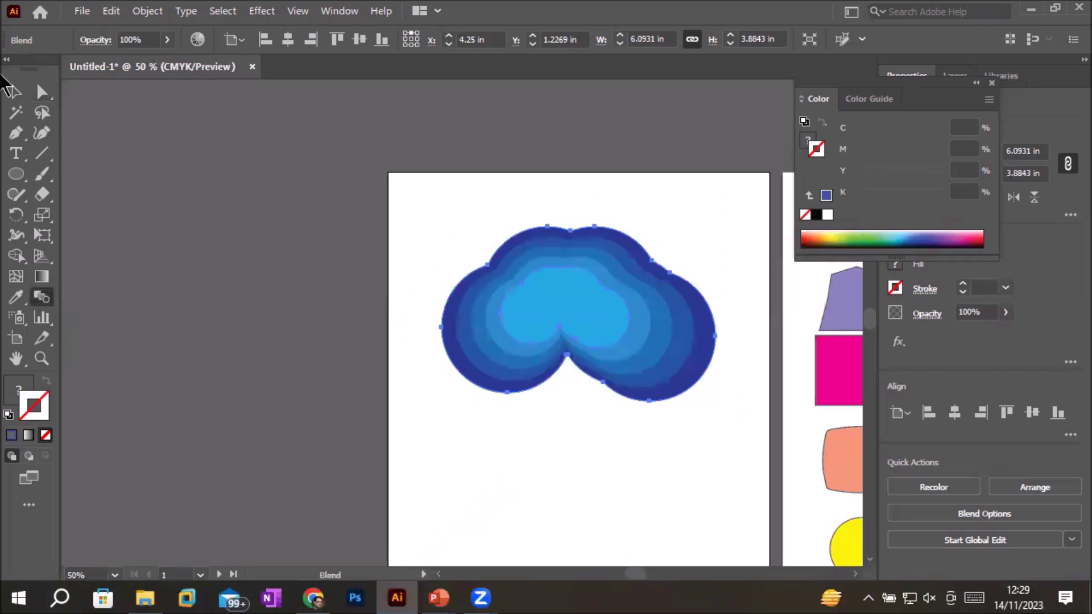
left_click(15, 91)
key("Delete")
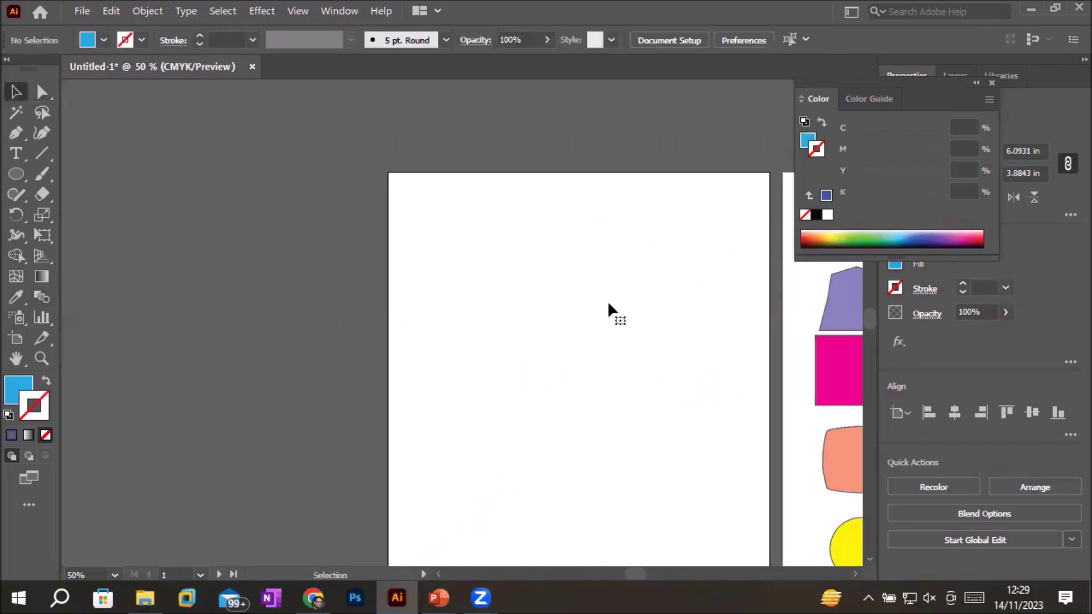
- Draw a small blue circle at the top and a 2.09 in copy near the bottom
left_click(15, 174)
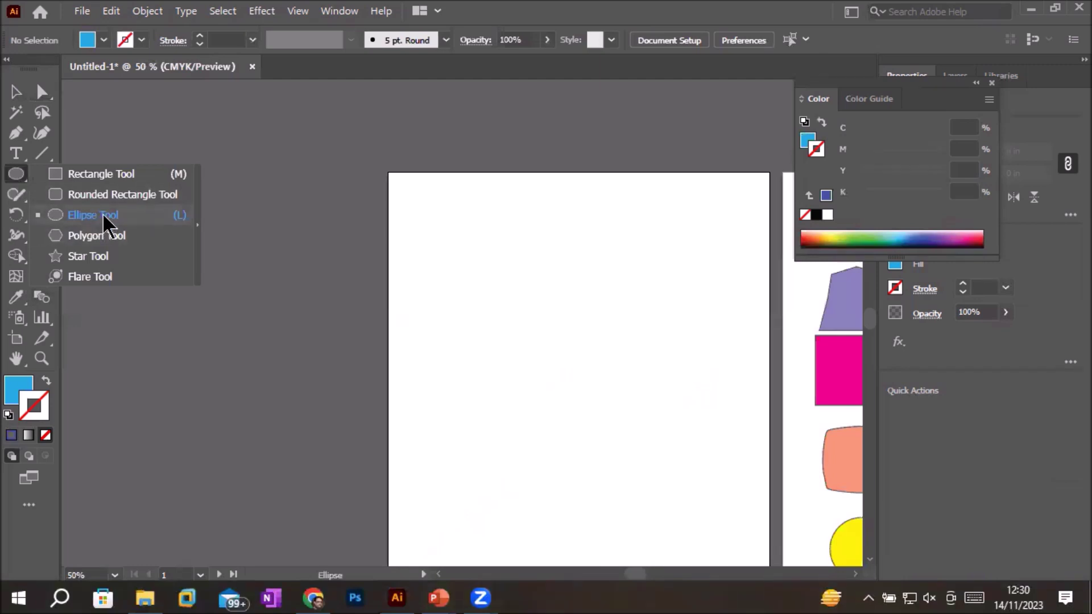
left_click(106, 216)
left_click_drag(535, 202, 570, 237)
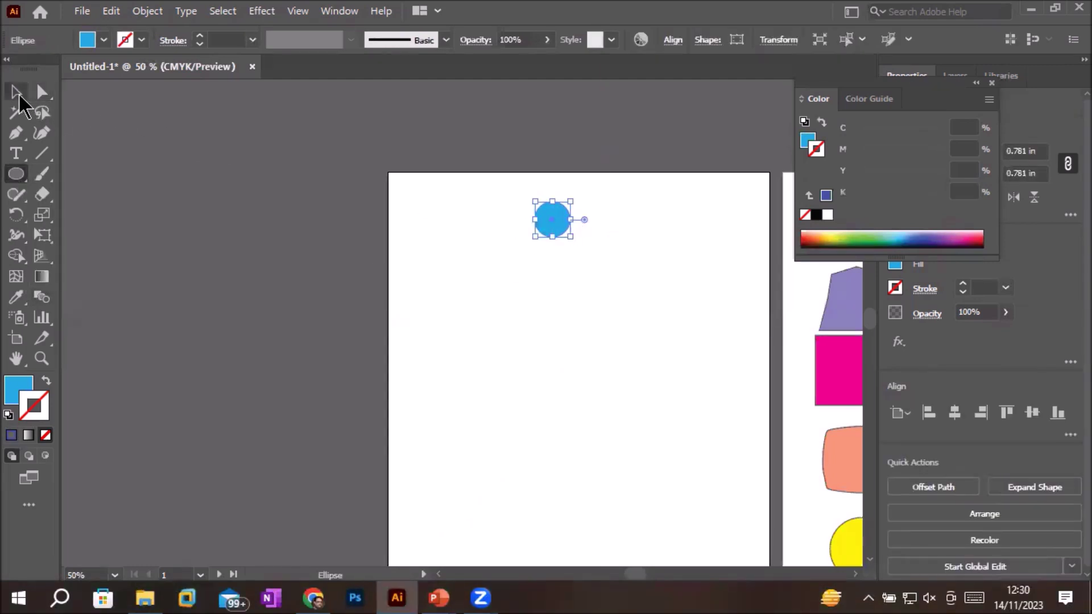
left_click(16, 92)
left_click_drag(544, 226, 543, 531)
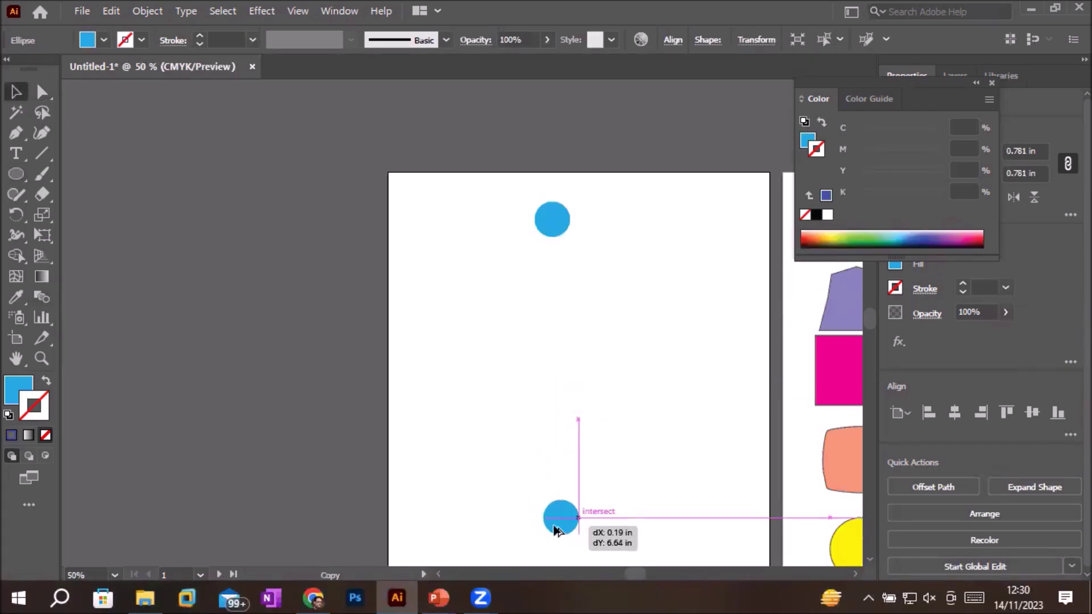
left_click_drag(544, 531, 548, 530)
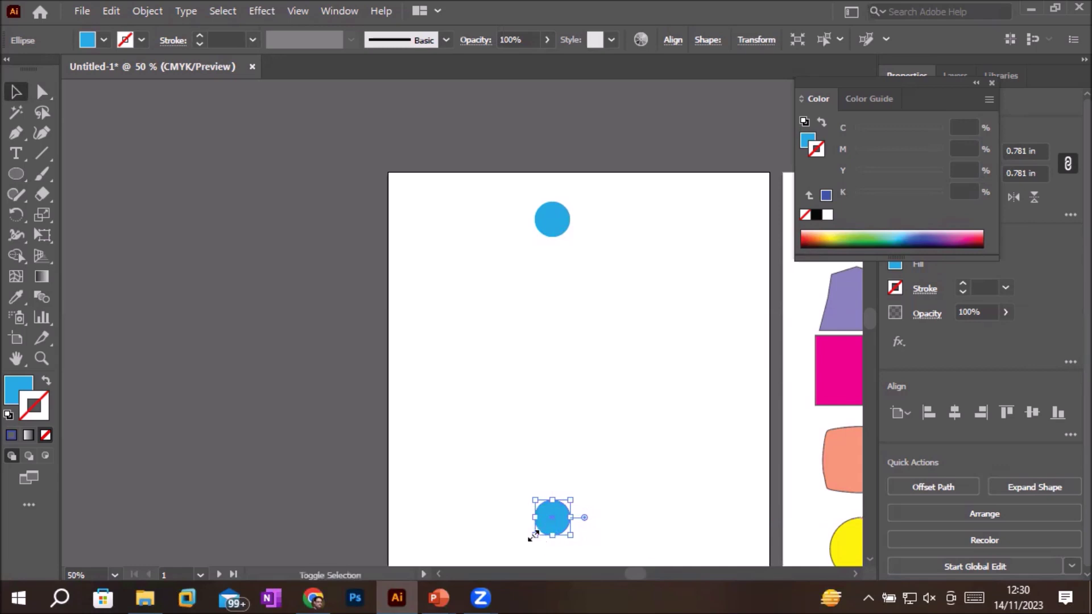
left_click_drag(534, 535, 505, 564)
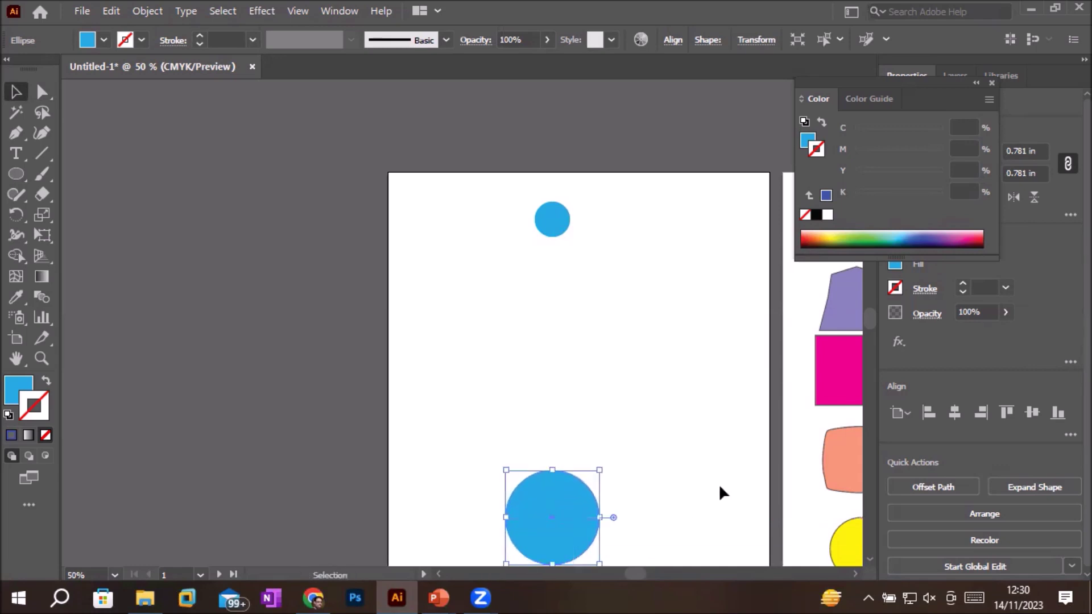
- Blend both circles into a vertical chain and bring up its Blend Options spacing list
left_click_drag(473, 195, 640, 552)
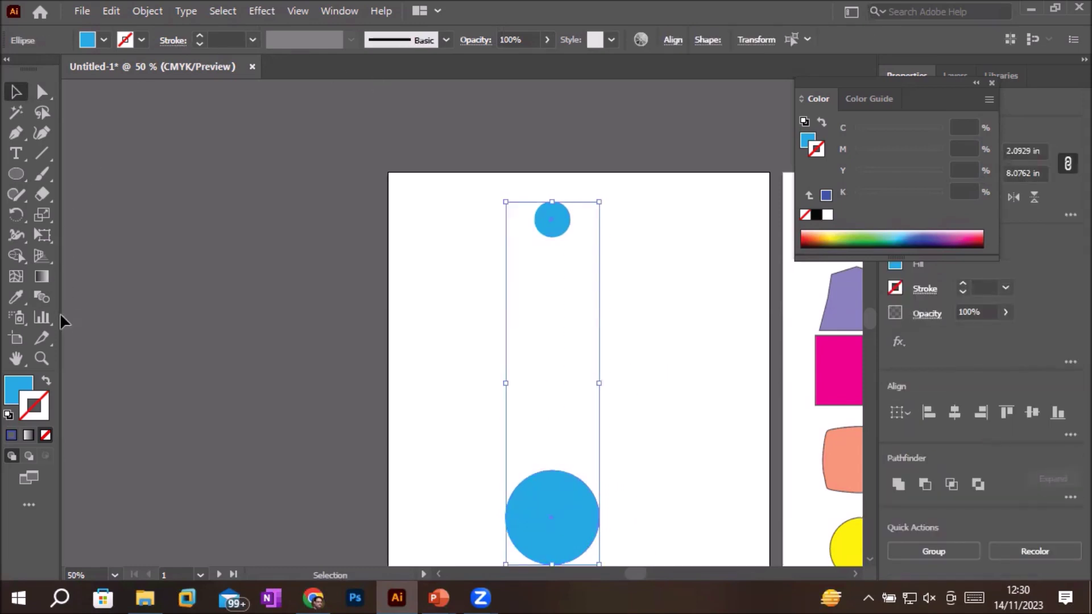
key("a")
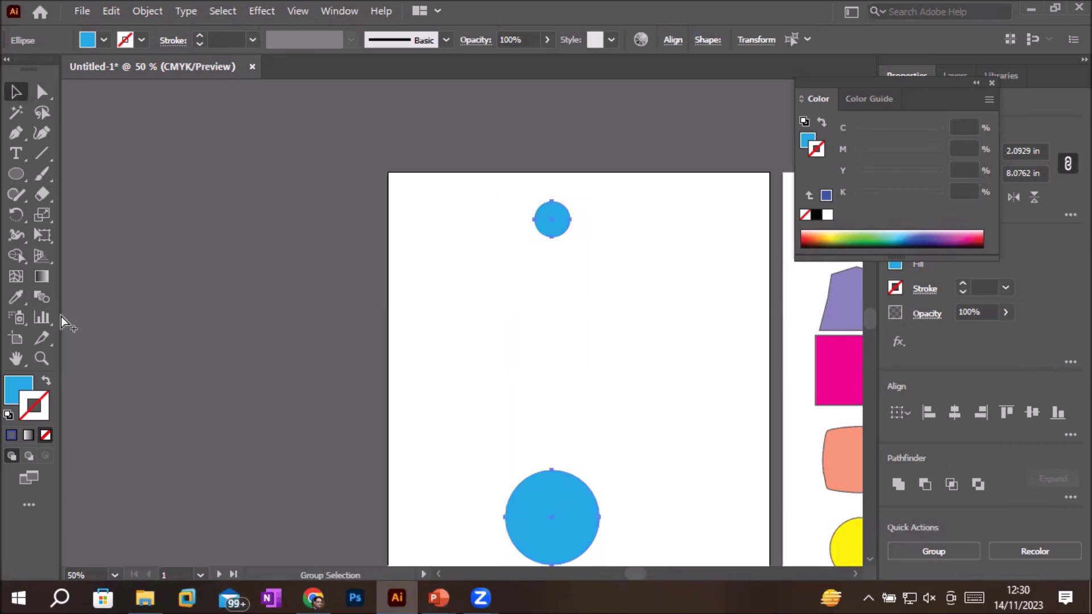
key("ctrl+alt+b")
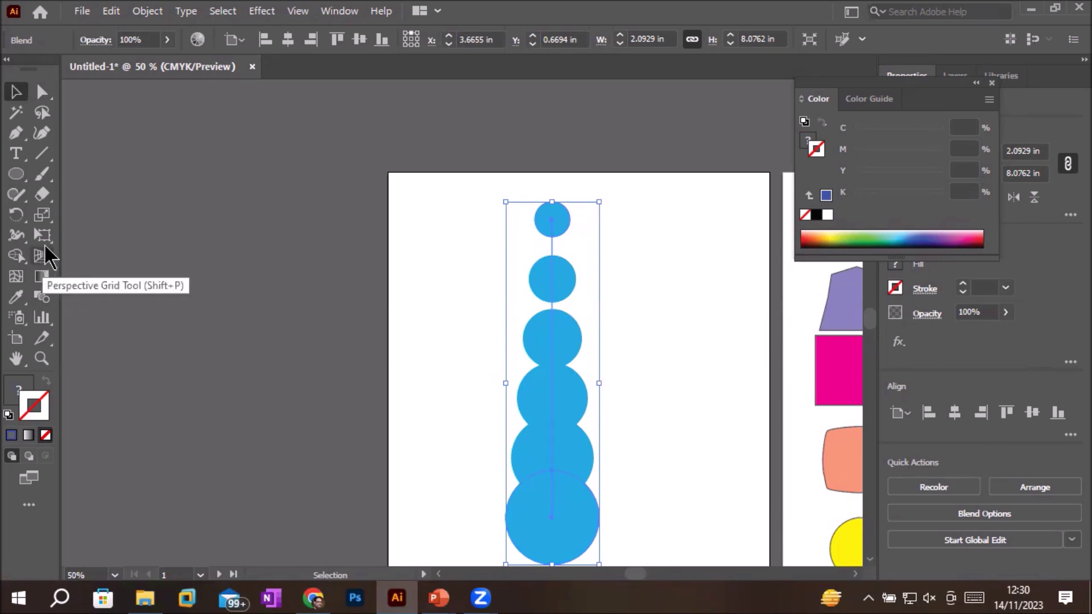
left_click(42, 297)
double_click(43, 297)
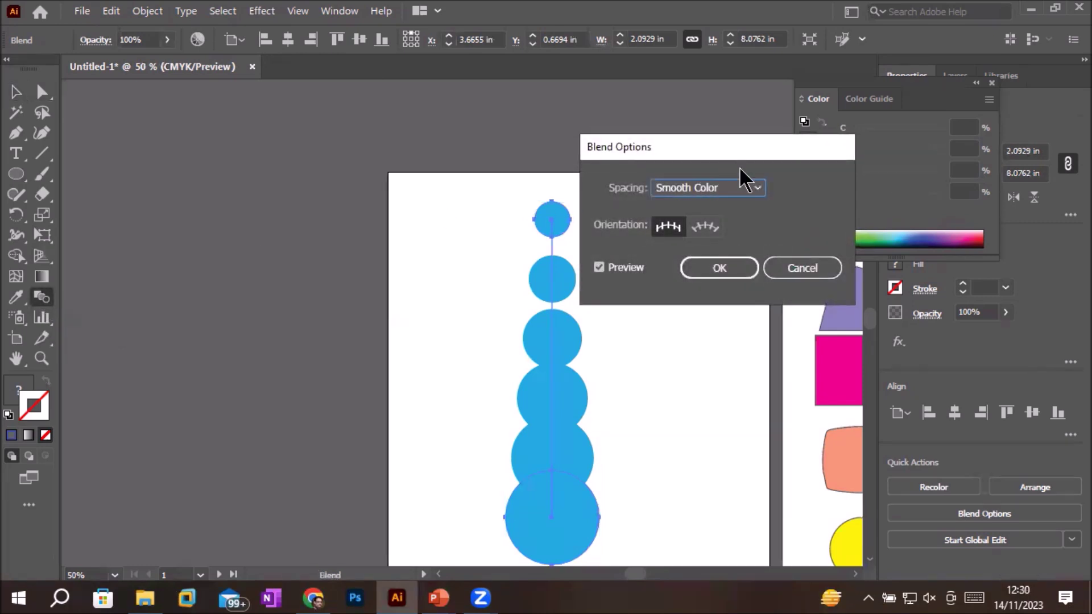
left_click(755, 194)
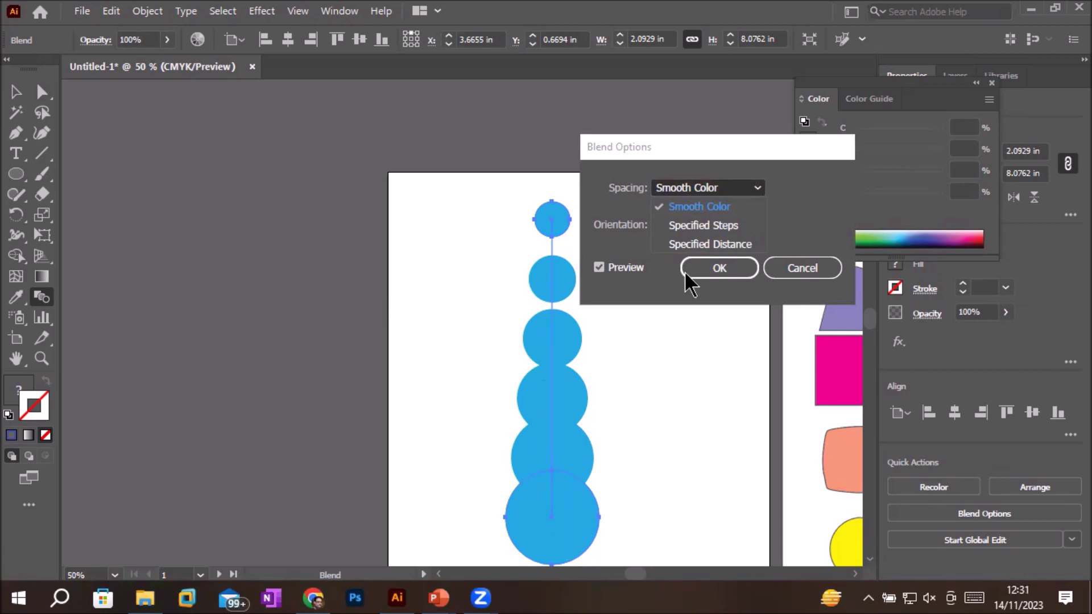
- Set the blend spacing to Specified Distance of 1 in instead of smooth color
left_click(708, 245)
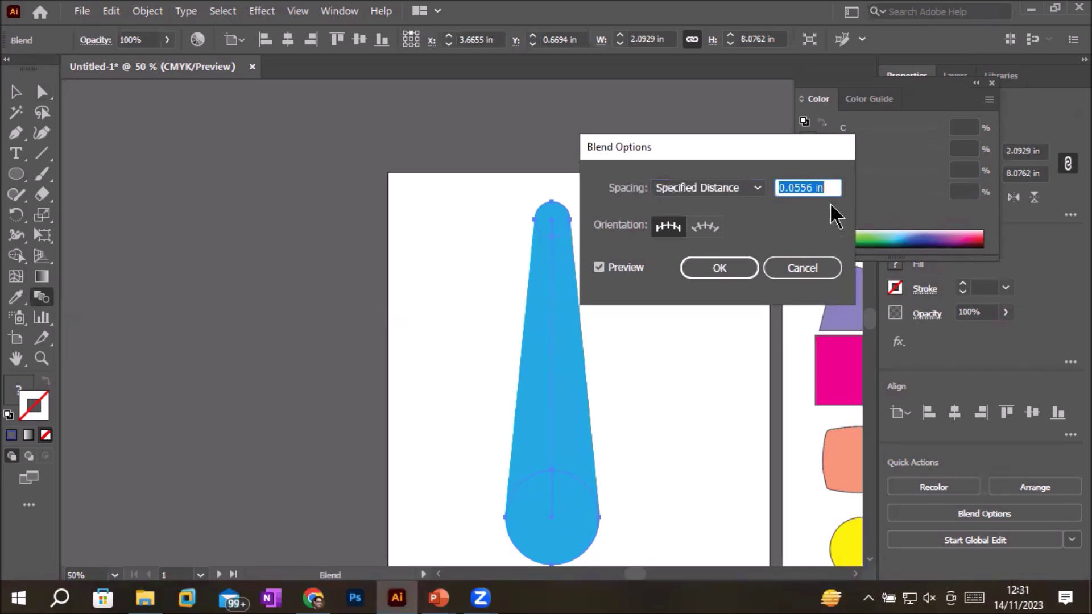
left_click(813, 187)
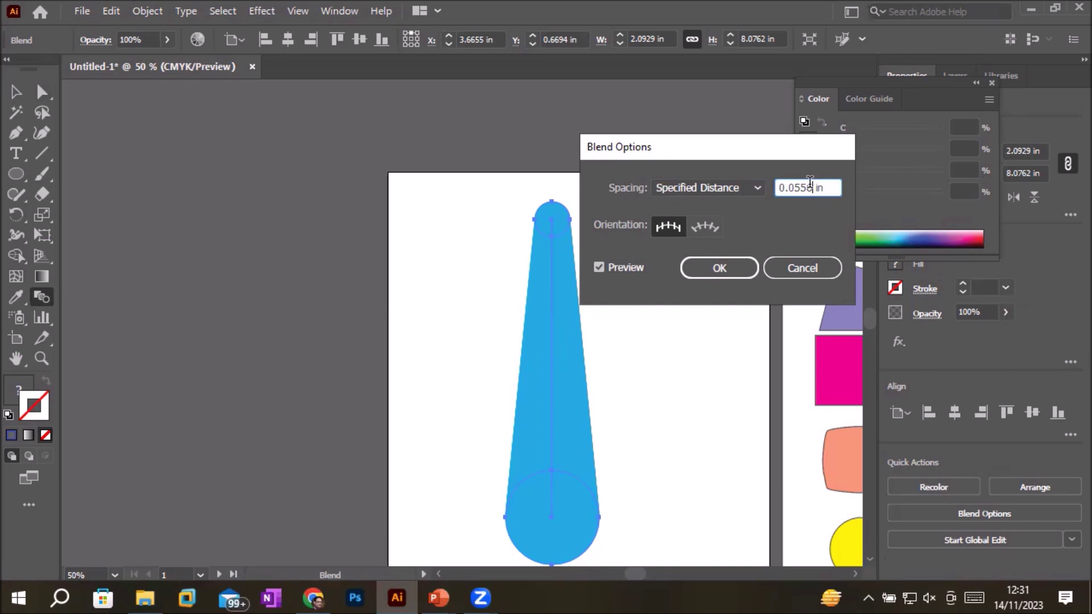
left_click_drag(812, 187, 723, 197)
type("1")
left_click(718, 265)
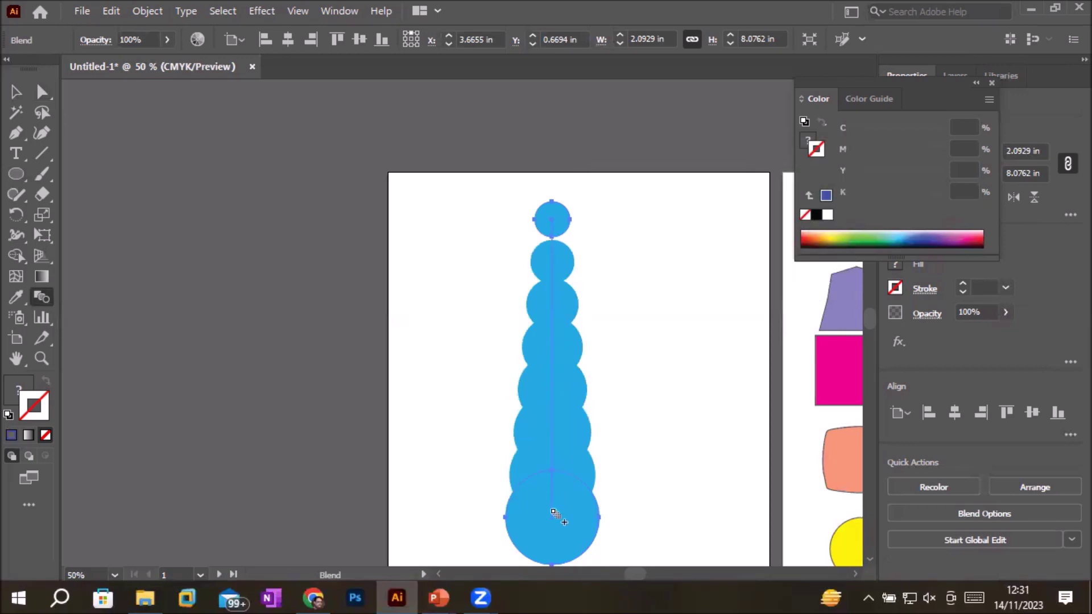
double_click(41, 297)
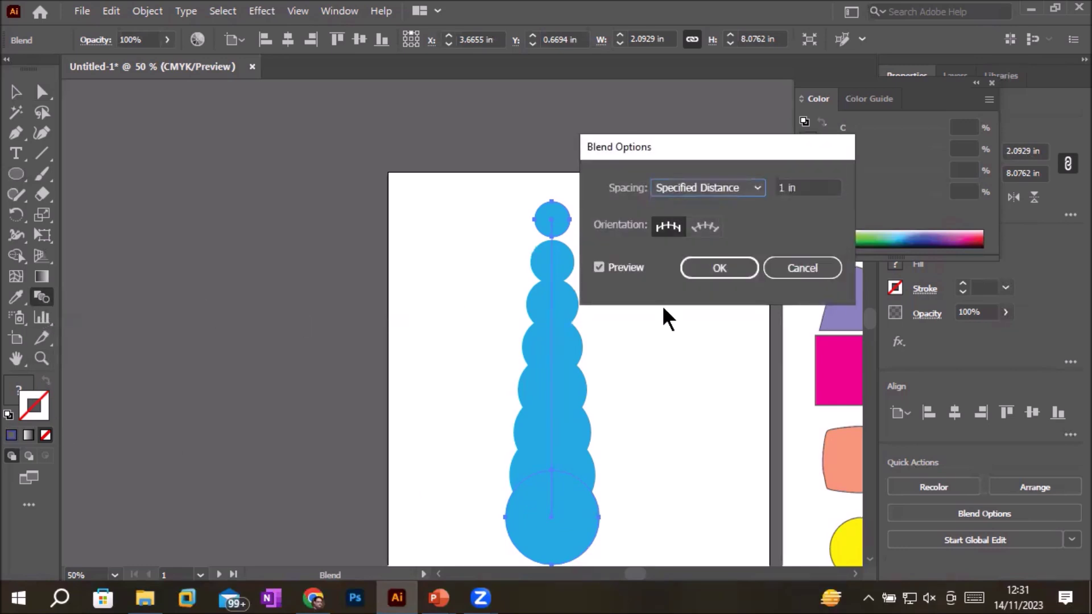
- Try several Specified Distance values between 1.25 in and 2.5 in with the arrow keys
left_click(811, 187)
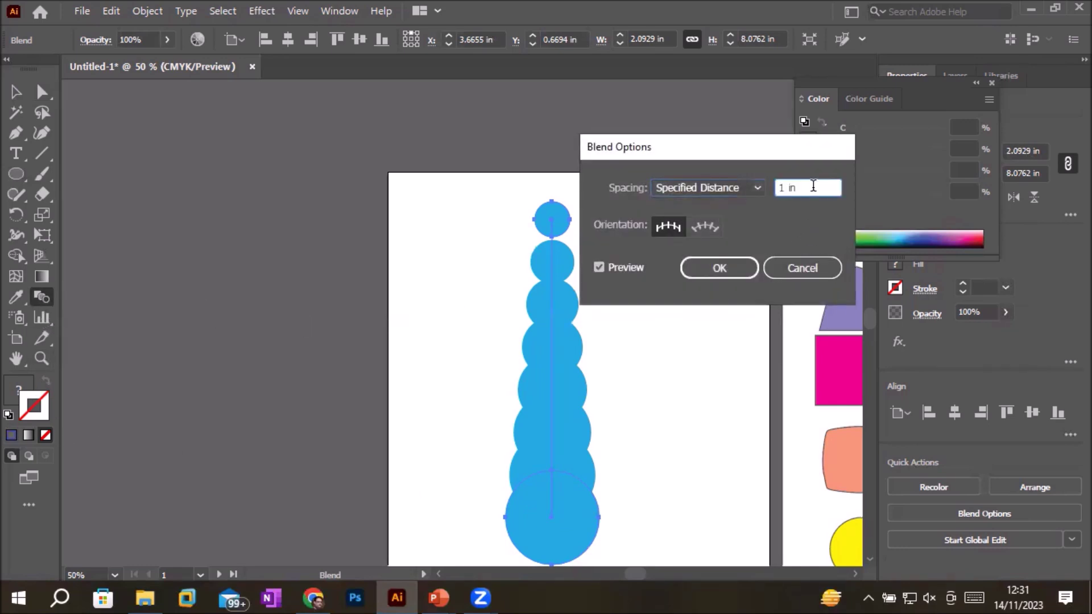
key("Up")
key("Up")
key("Up")
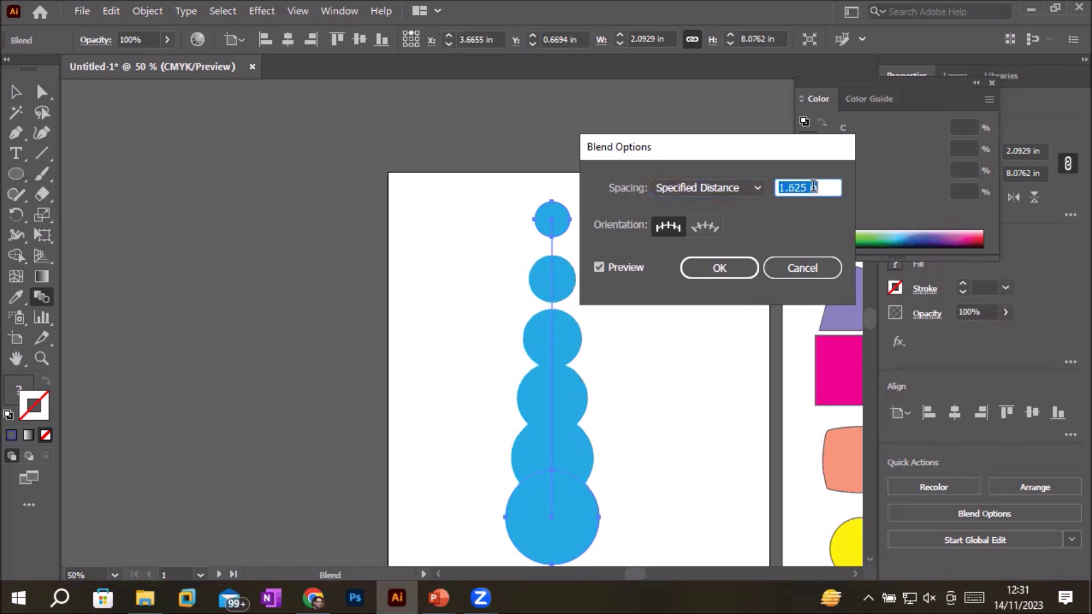
key("Up")
key("Up")
key("Up")
key("Up")
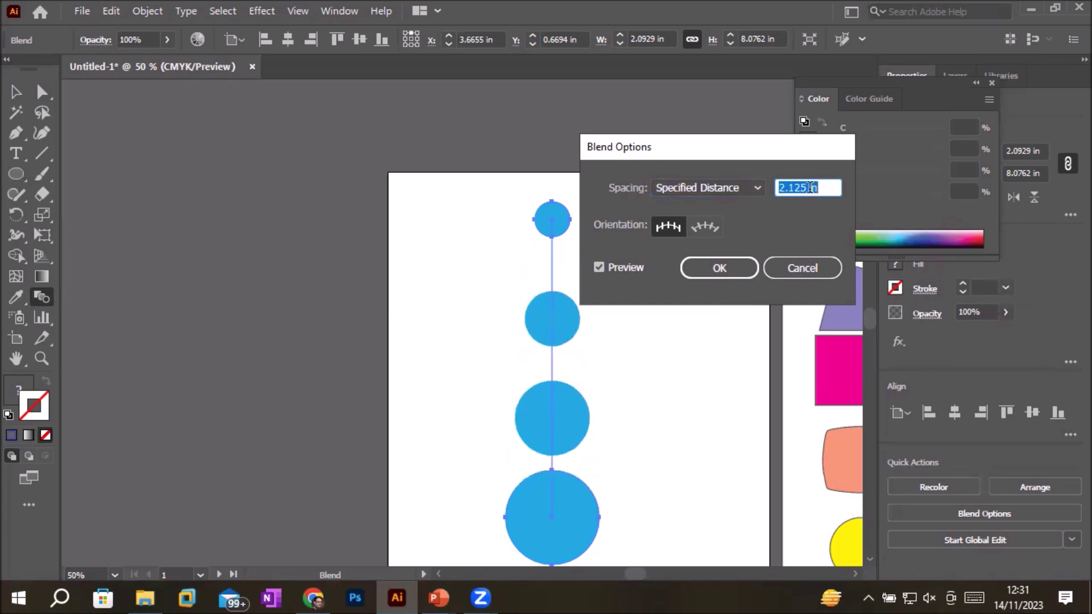
key("Up")
key("Up")
left_click(808, 188)
key("Up")
key("Up")
key("Up")
key("Up")
key("Down")
key("Down")
key("Down")
key("Down")
key("Down")
key("Down")
key("Down")
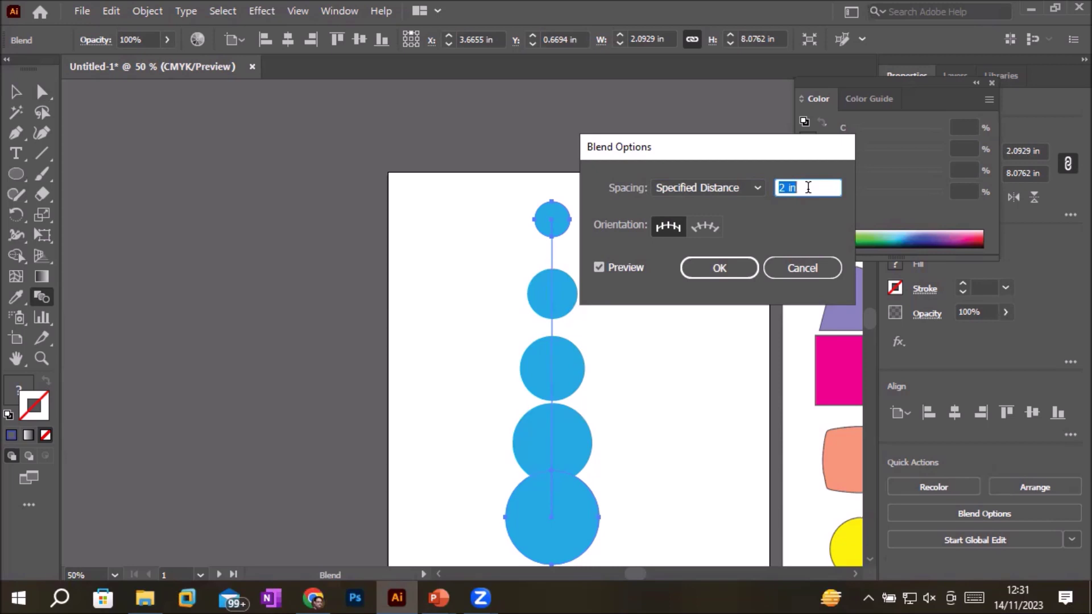
key("Up")
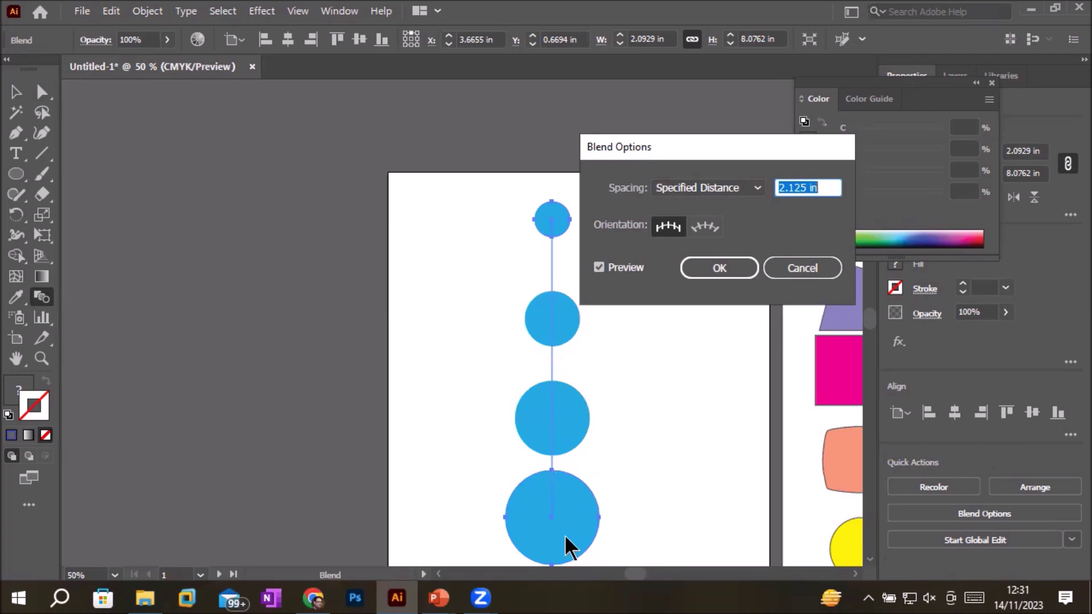
left_click(800, 186)
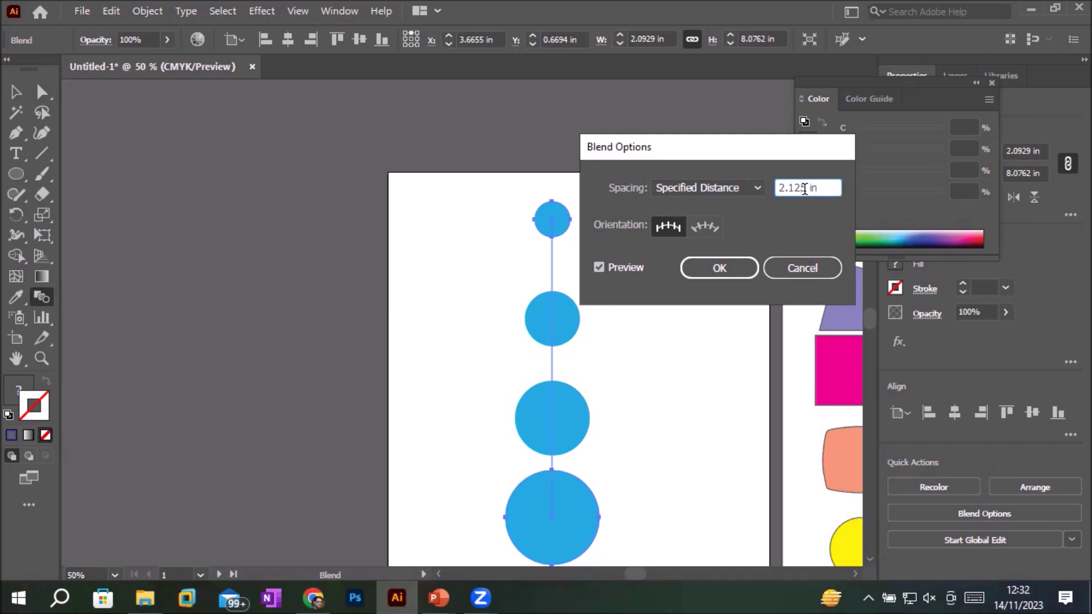
key("Down")
key("Down")
key("Down")
key("Down")
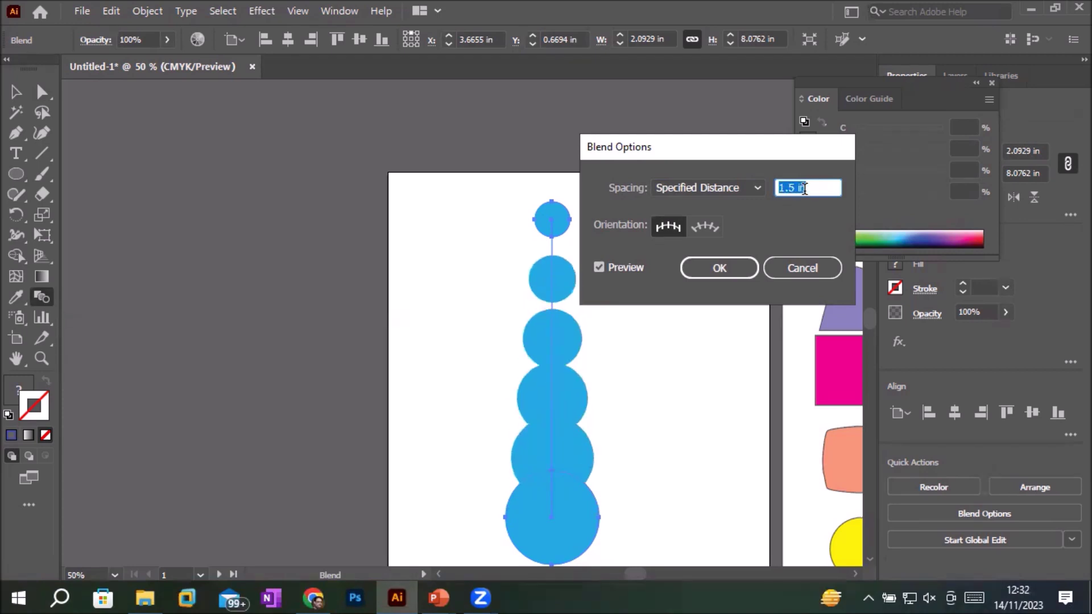
key("Down")
key("Down")
key("Down")
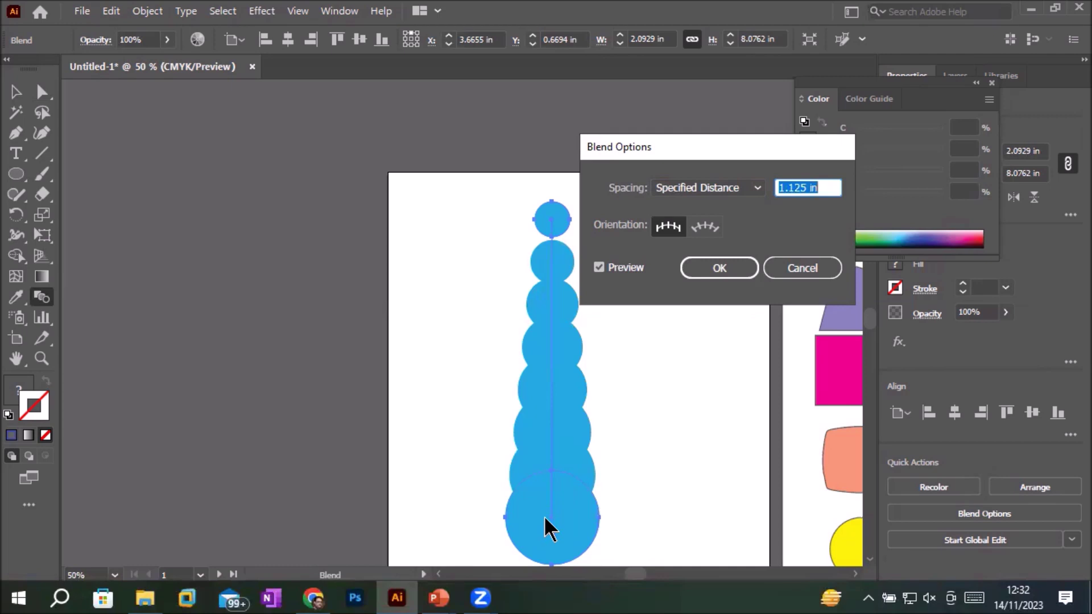
- Switch the blend spacing to Specified Steps with 6 steps
left_click(748, 189)
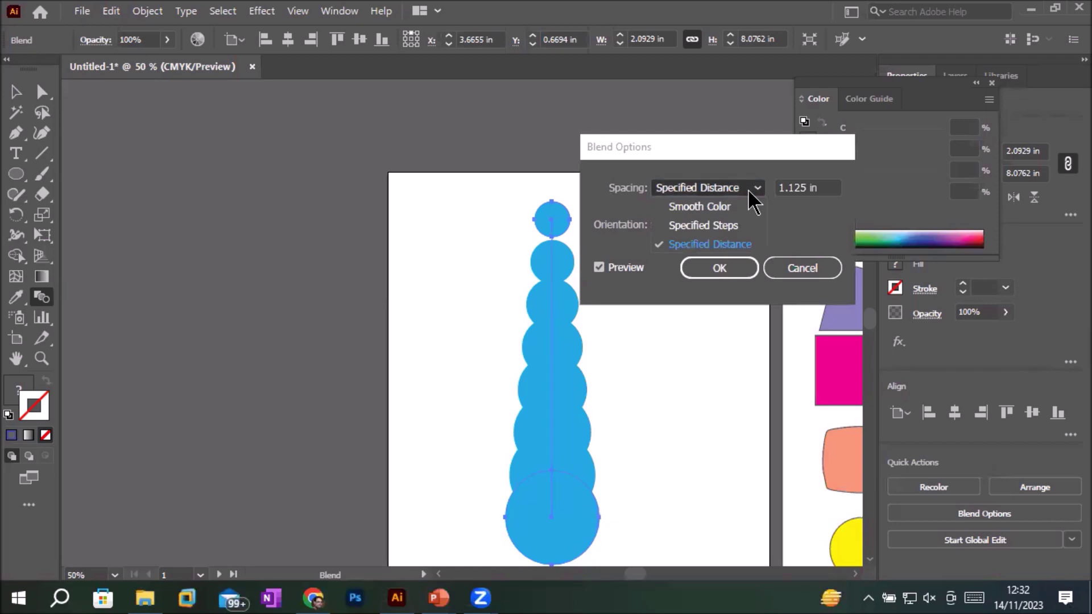
left_click(725, 226)
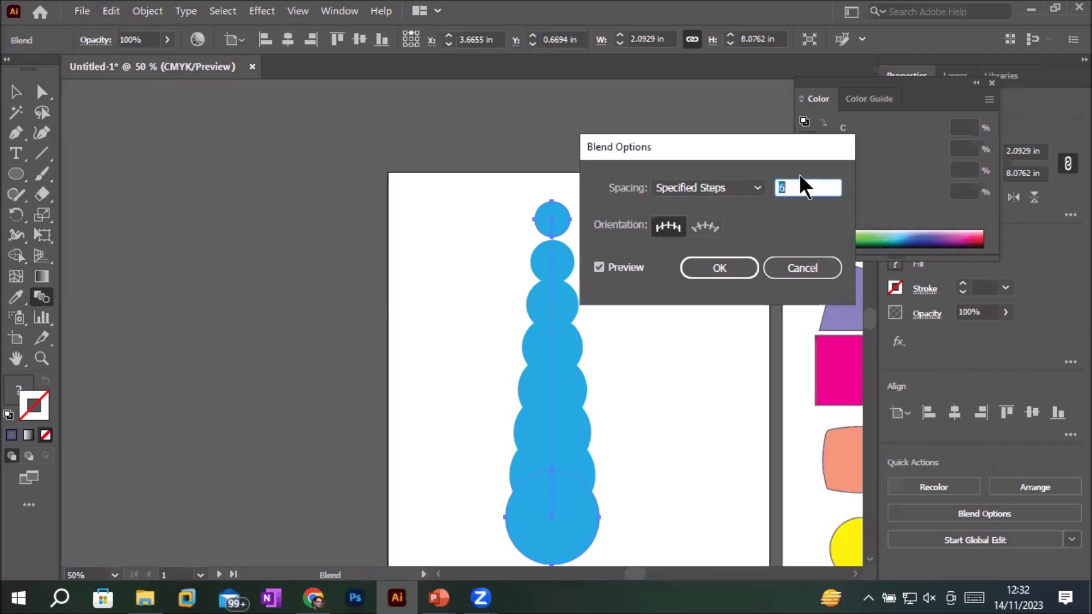
left_click(804, 188)
left_click(702, 266)
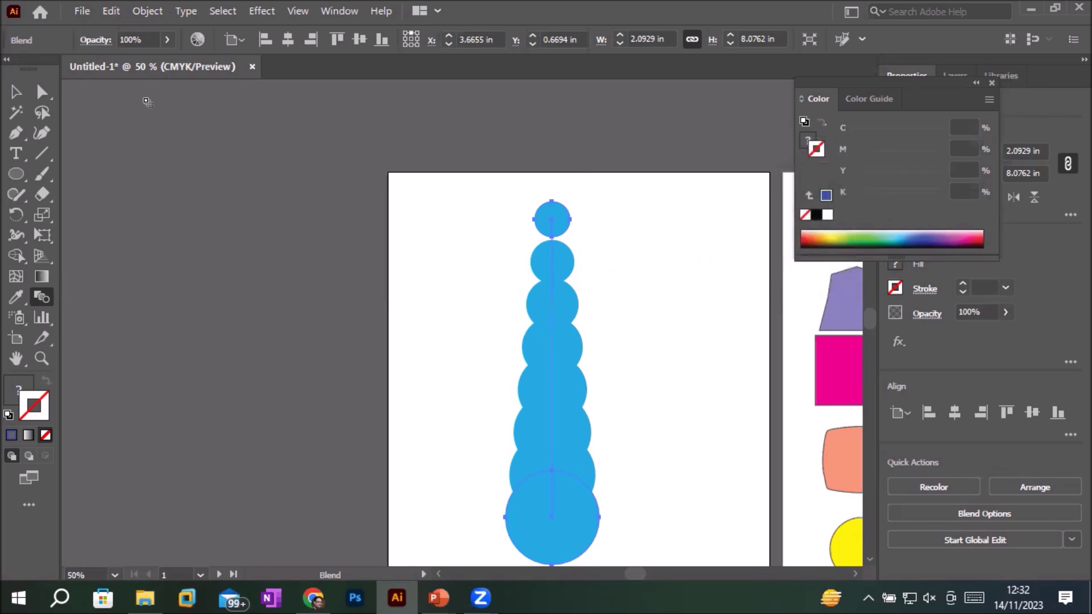
- Direct-select the largest circle in the blend and fill it with a dark blue swatch
left_click(42, 94)
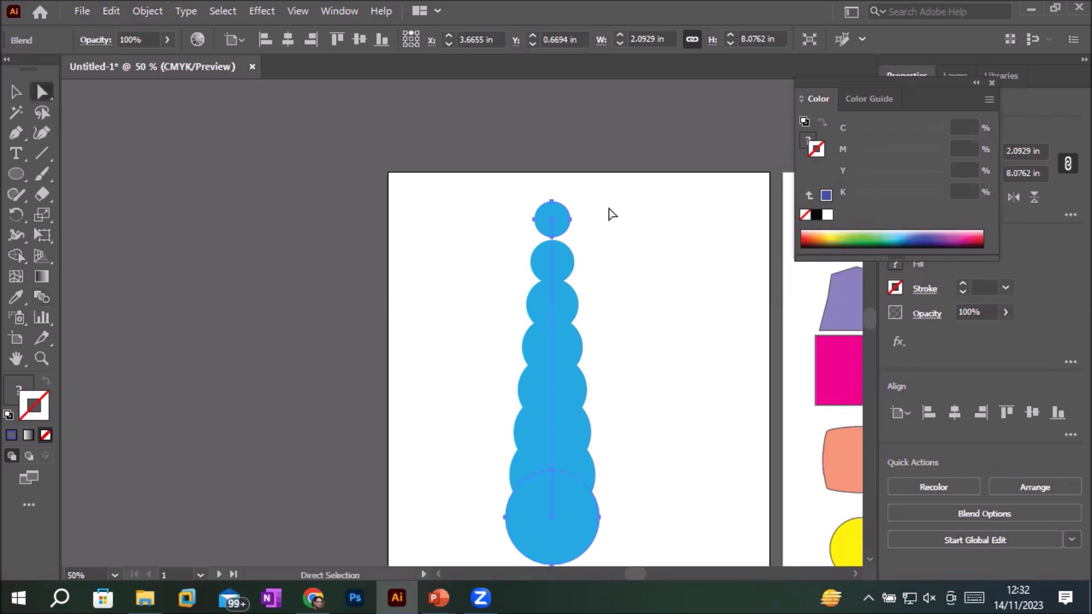
left_click(660, 382)
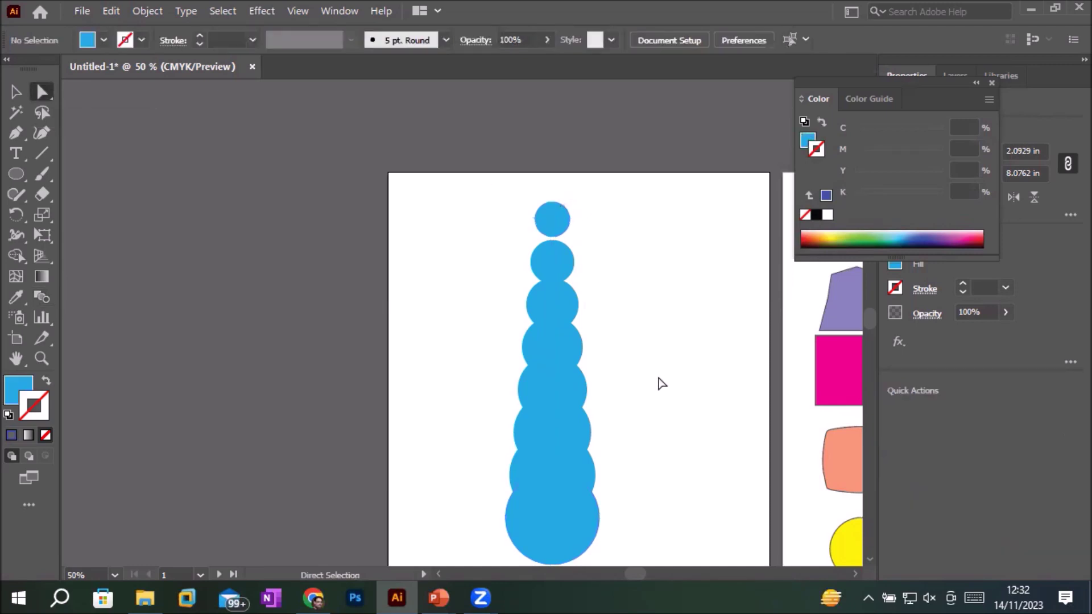
left_click(560, 223)
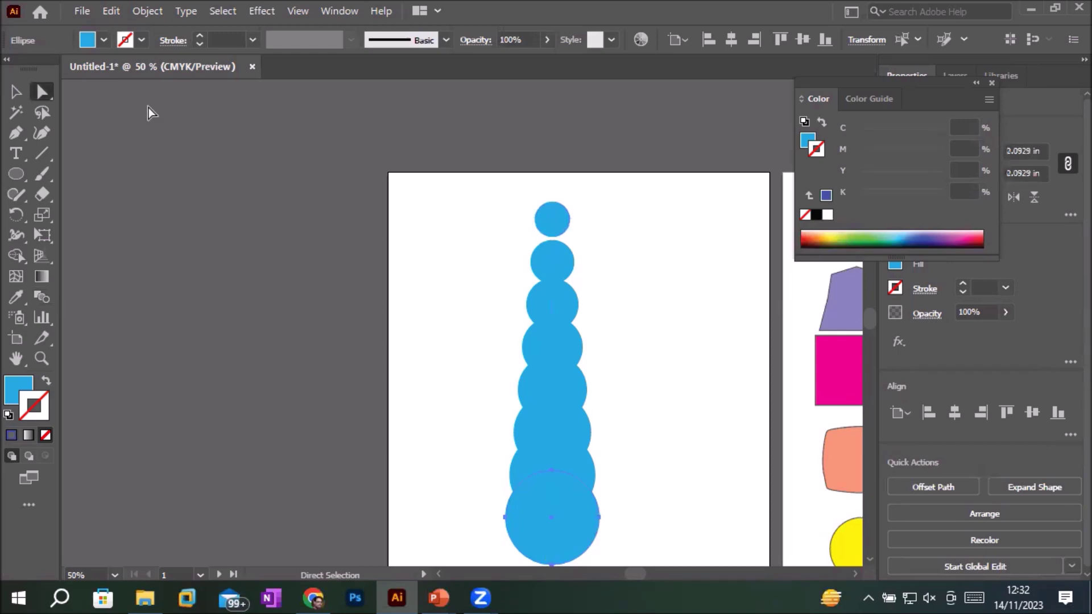
left_click(104, 41)
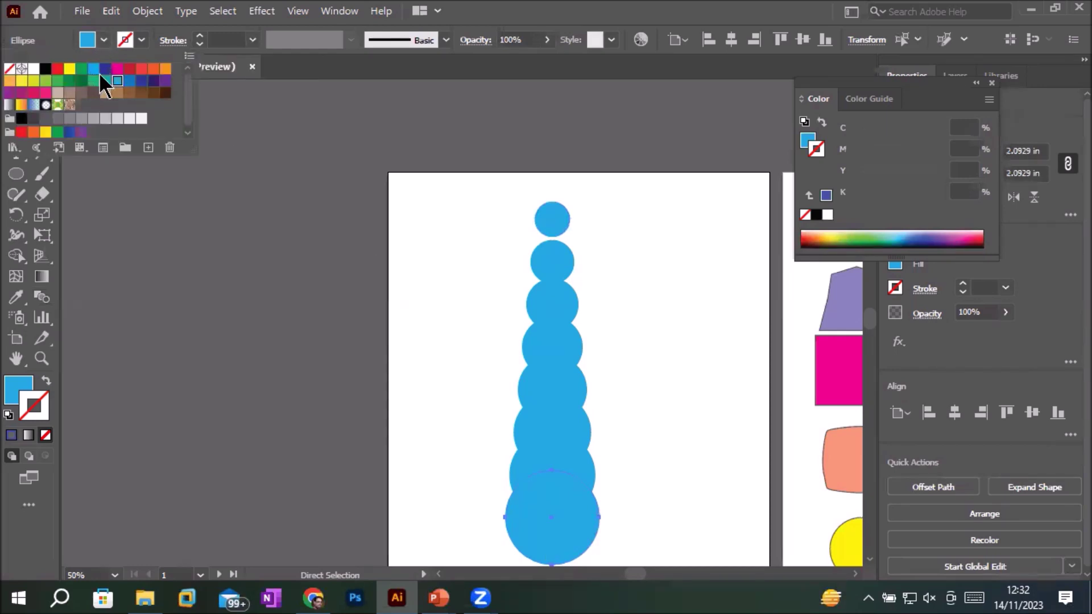
left_click(104, 72)
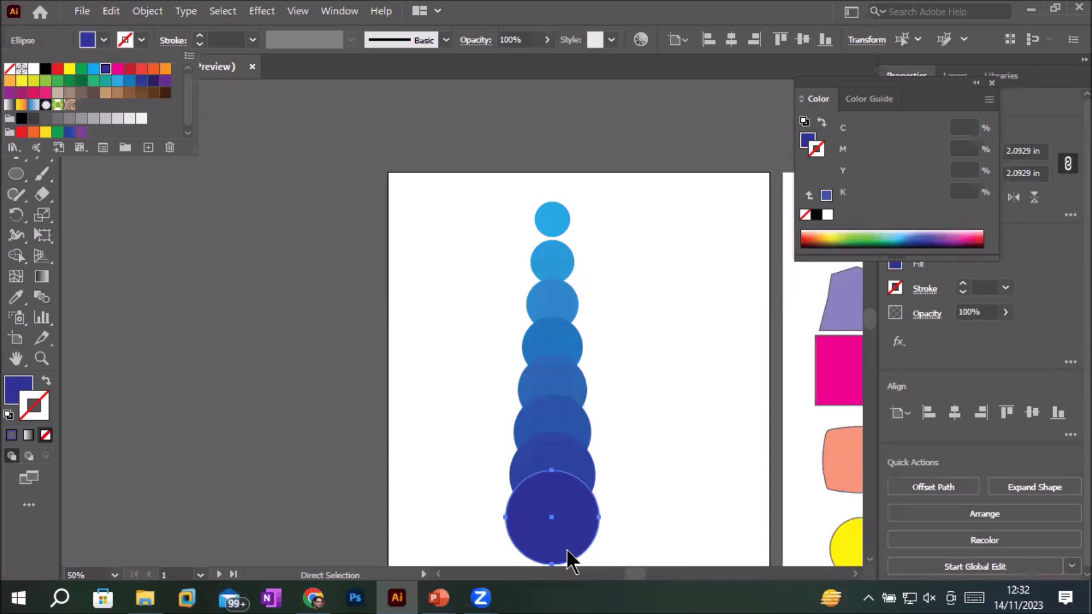
key("Escape")
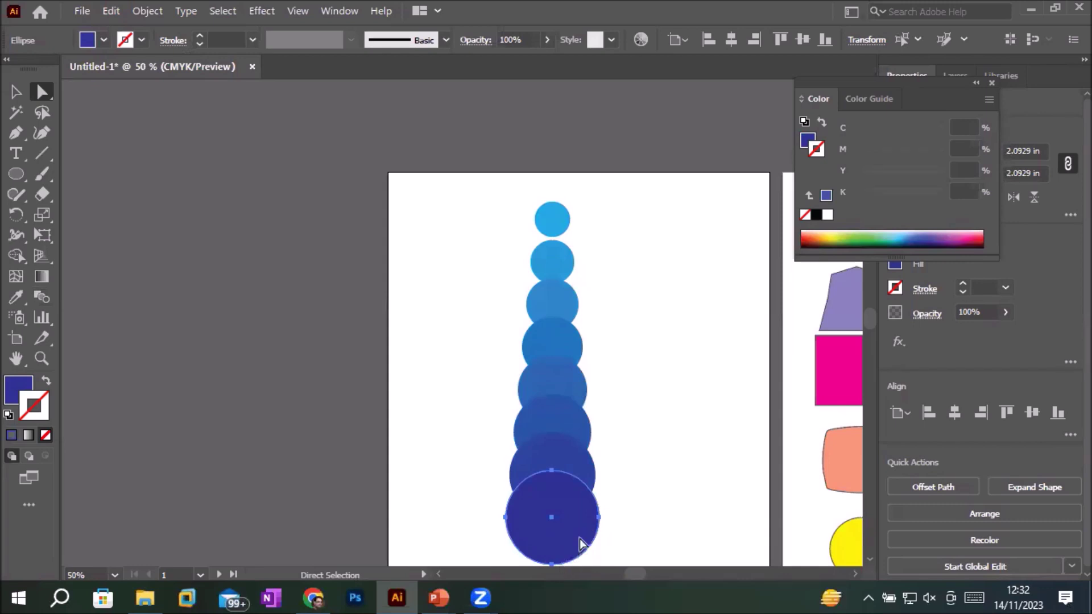
scroll(580, 546, "down", 2)
scroll(580, 554, "up", 1)
scroll(580, 554, "up", 1)
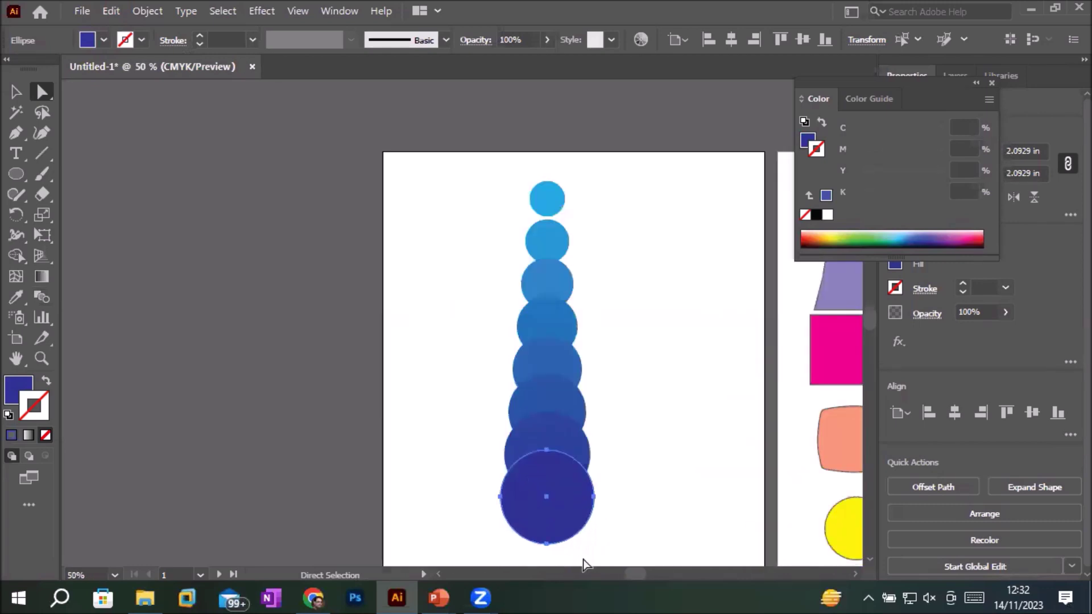
- Pull the bottom circle's lower anchor and the top circle's upper anchor upward into crescent and point
left_click(548, 547)
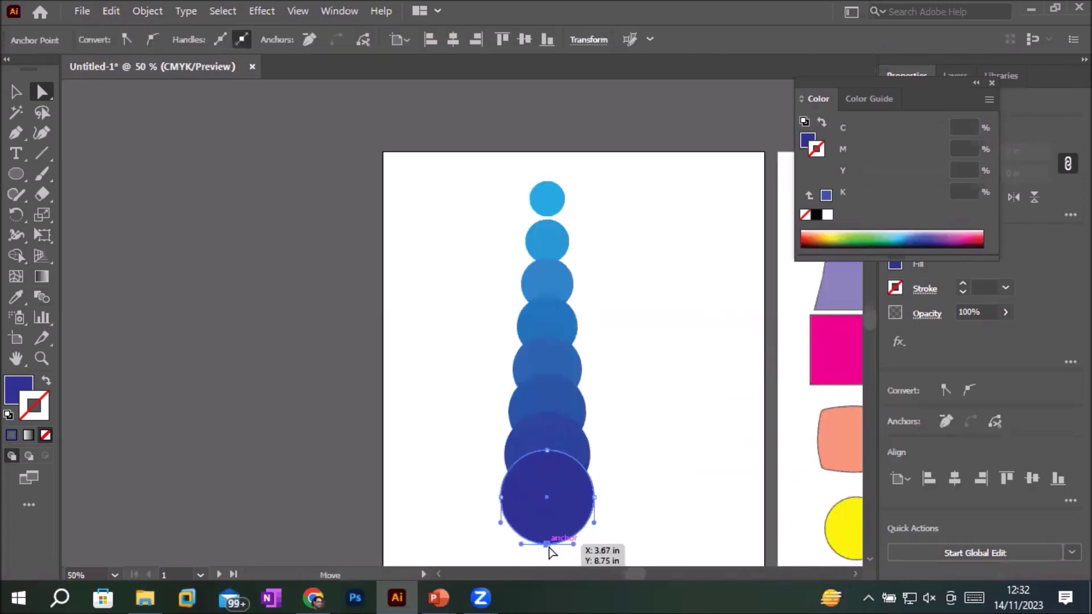
left_click_drag(548, 547, 550, 480)
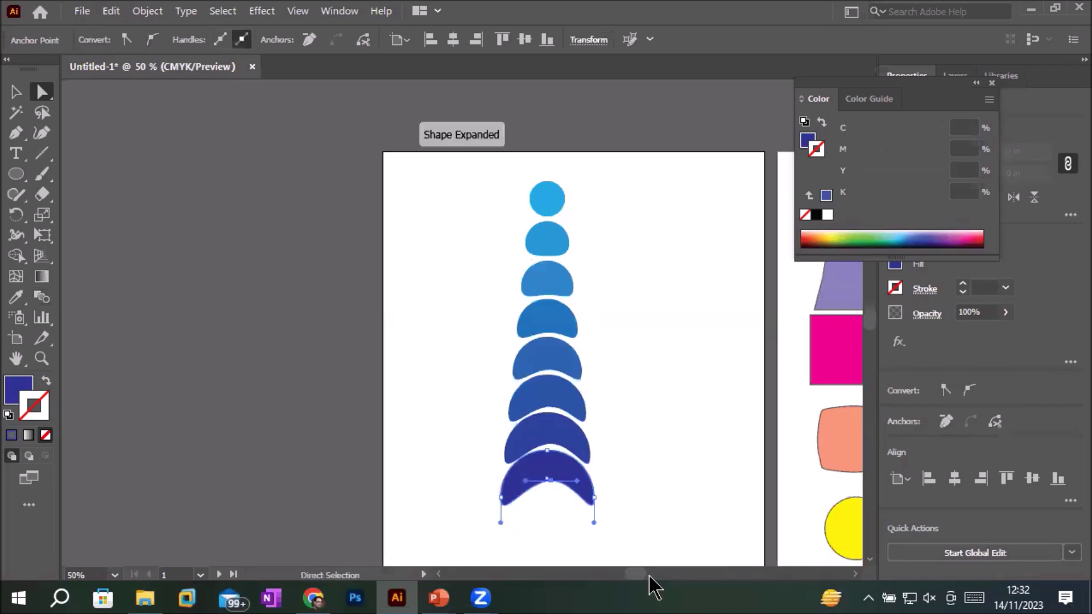
left_click(543, 199)
left_click_drag(543, 198, 549, 161)
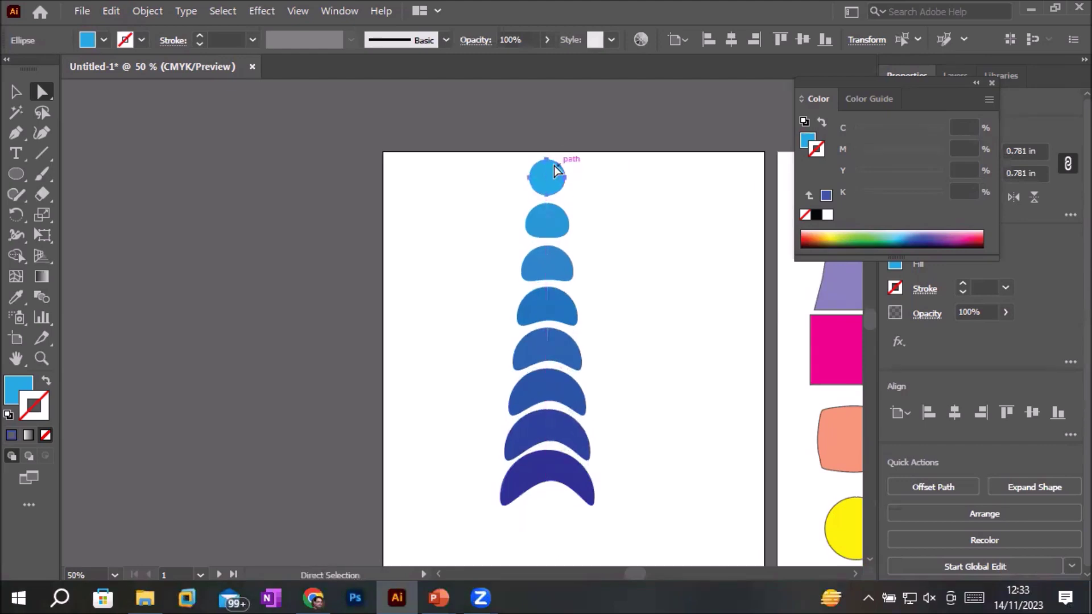
left_click(549, 163)
left_click_drag(549, 163, 548, 128)
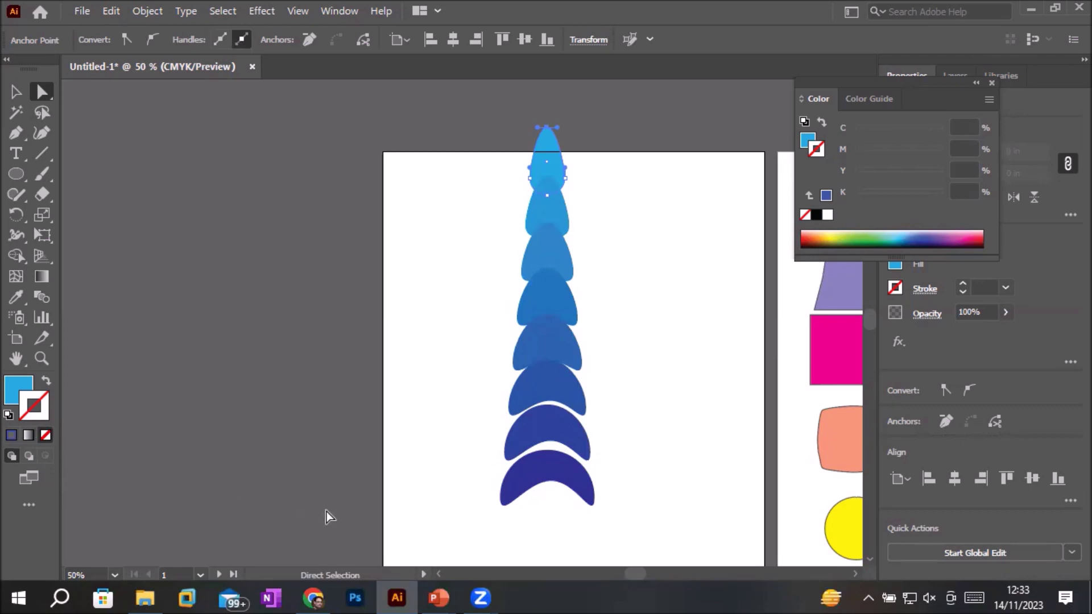
- Move the whole blend stack left off the artboard
left_click(16, 91)
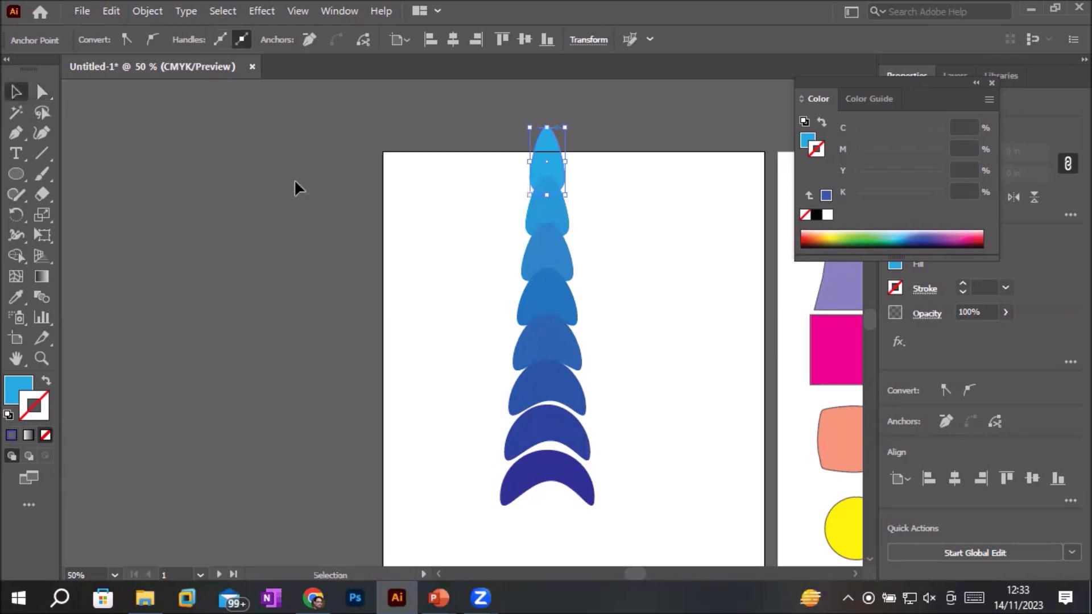
left_click(493, 261)
left_click_drag(545, 268, 180, 273)
left_click(537, 308)
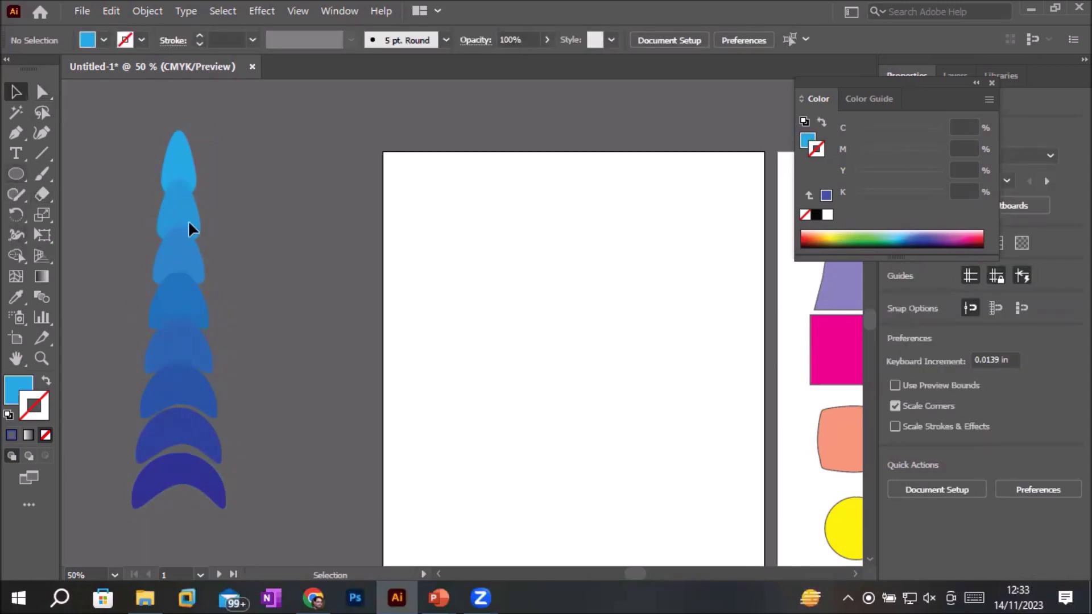
- Draw a small circle and give it a white 5 pt outline
left_click(16, 173)
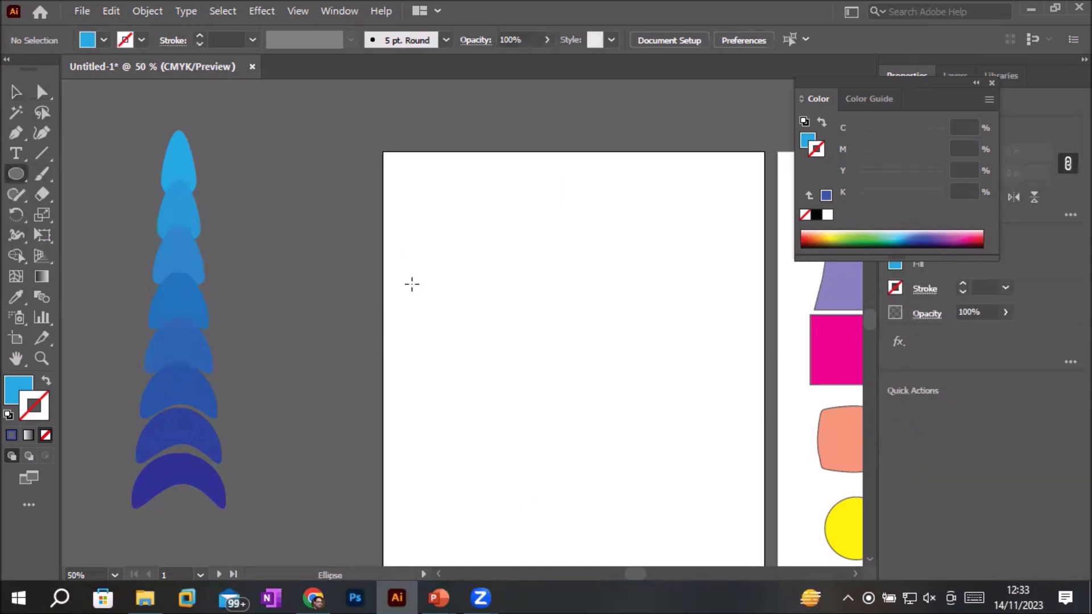
left_click_drag(401, 260, 445, 305)
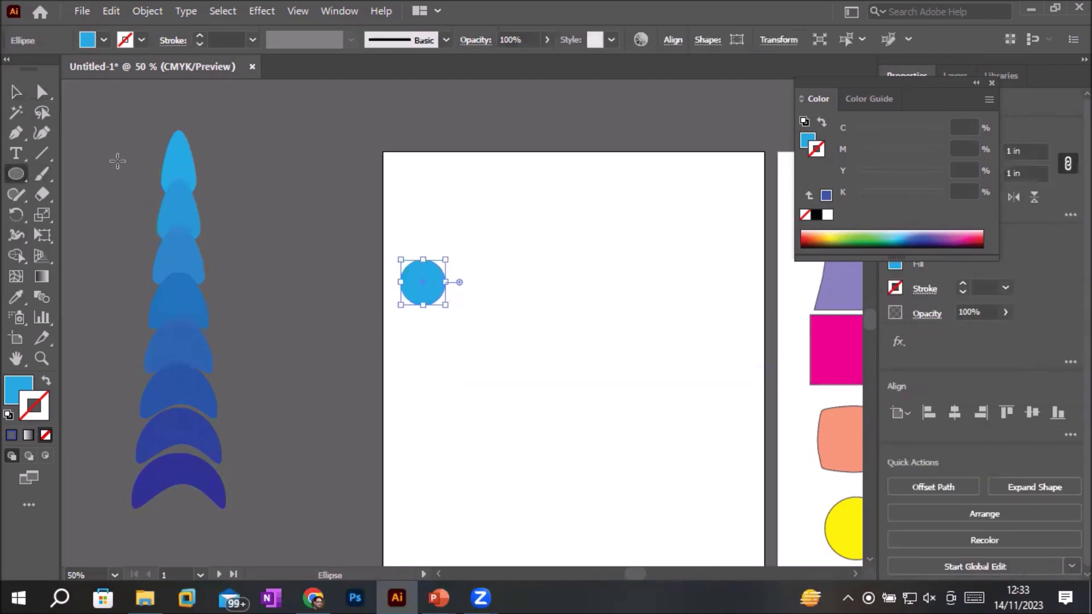
left_click(16, 92)
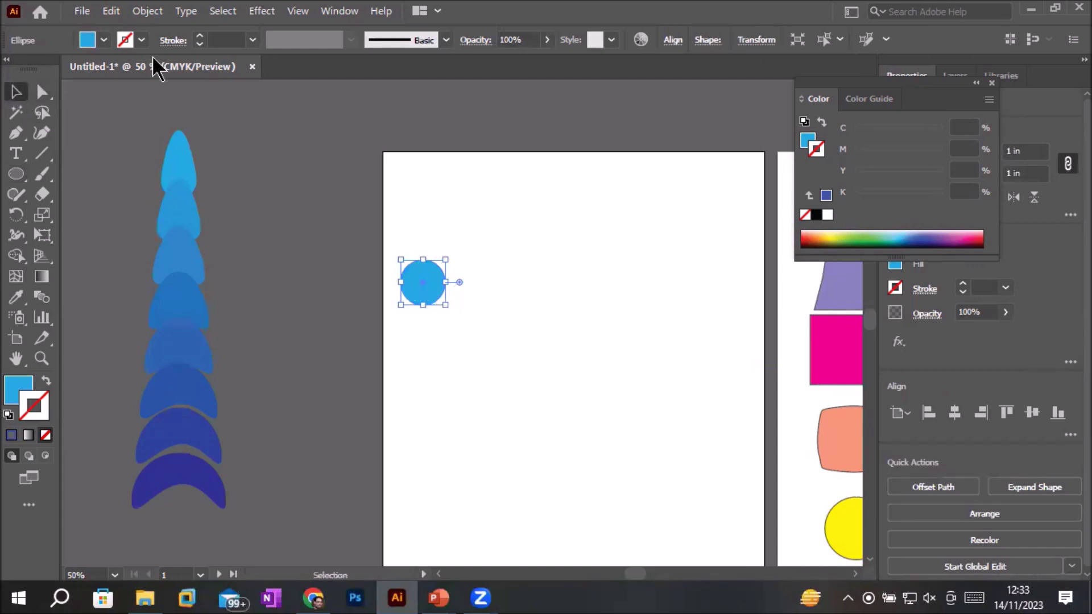
left_click(141, 40)
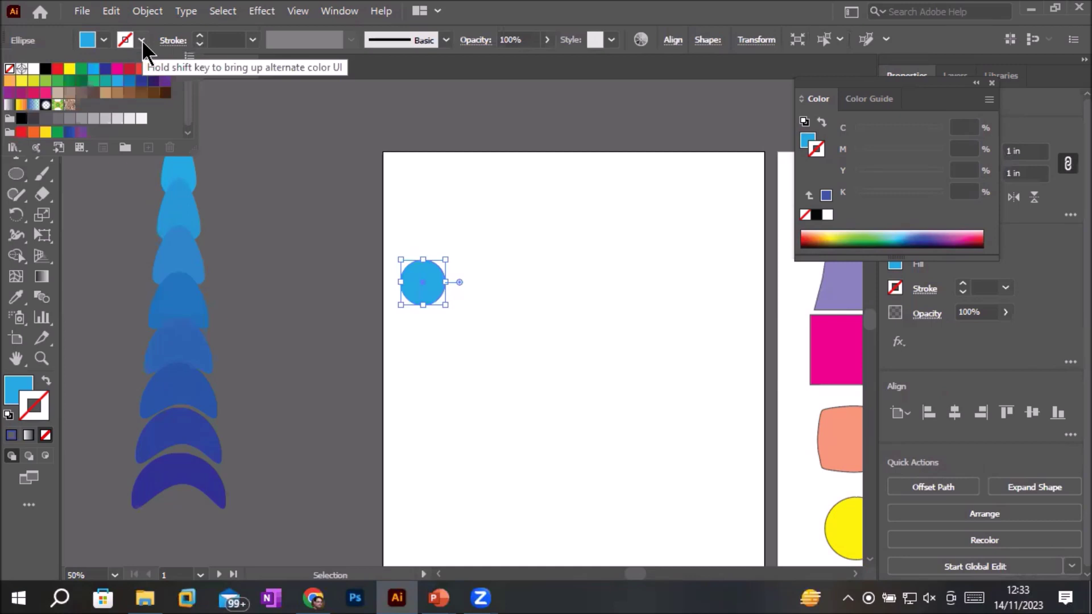
left_click(32, 70)
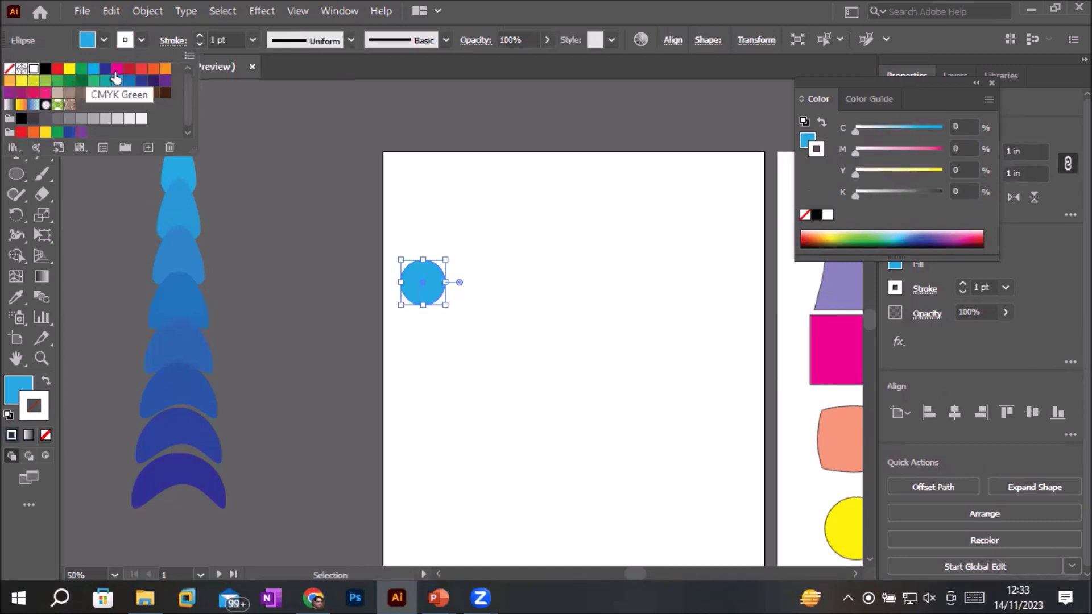
left_click(199, 36)
left_click(199, 36)
- Alt-drag a copy of the circle level to the right and select both circles
scroll(421, 267, "up", 1)
scroll(421, 267, "up", 1)
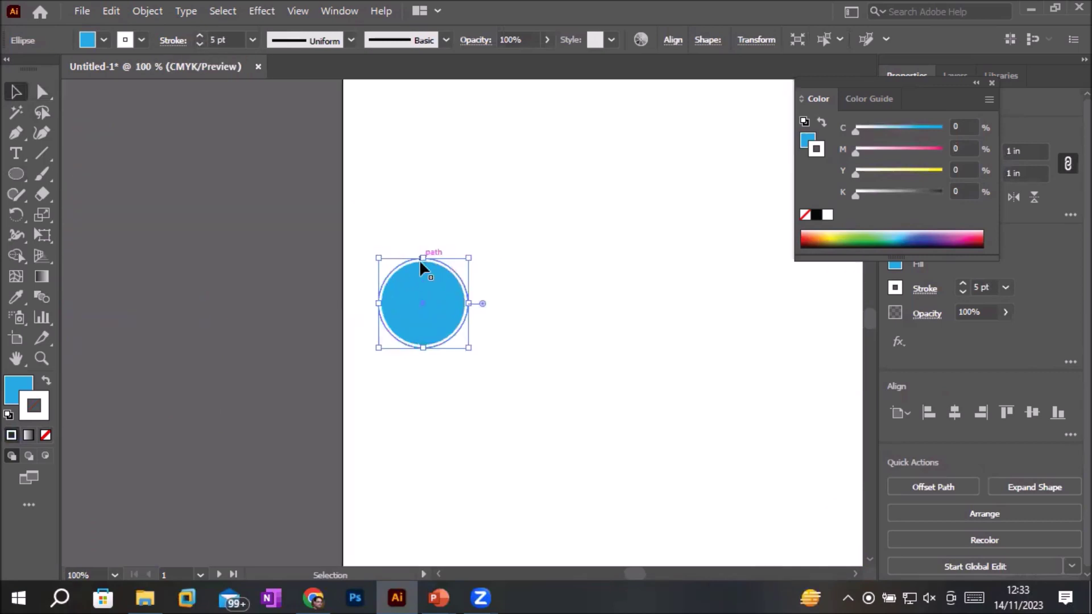
scroll(421, 268, "up", 1)
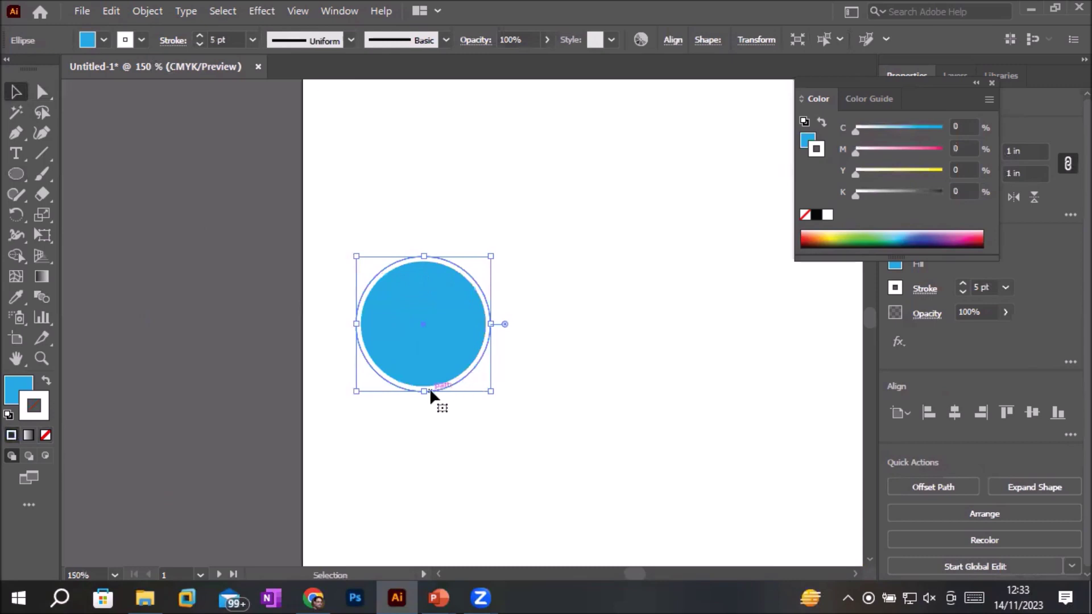
scroll(429, 388, "down", 2)
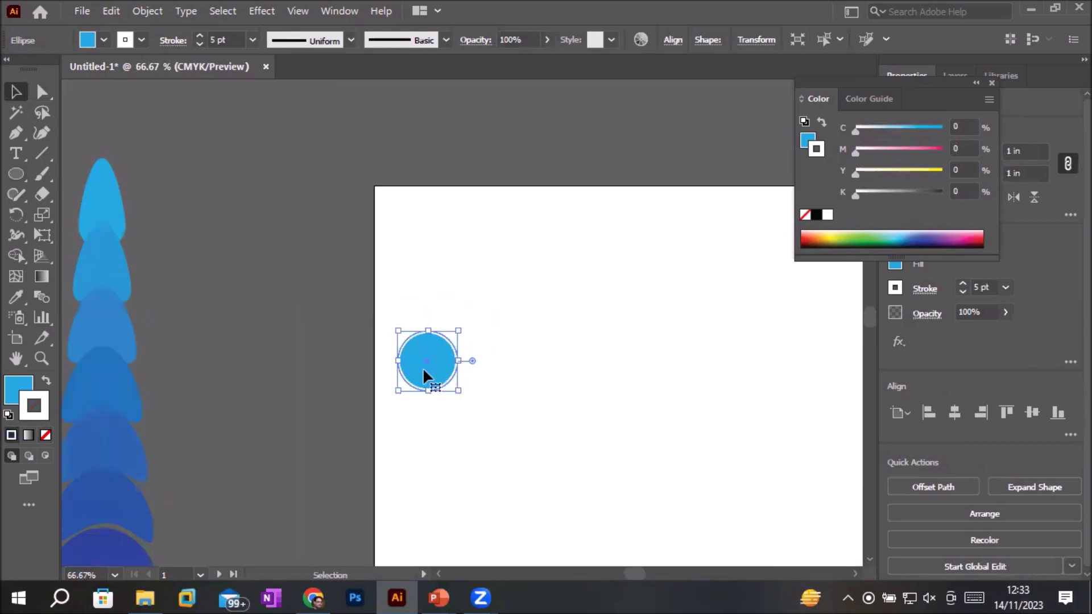
left_click_drag(423, 372, 766, 377)
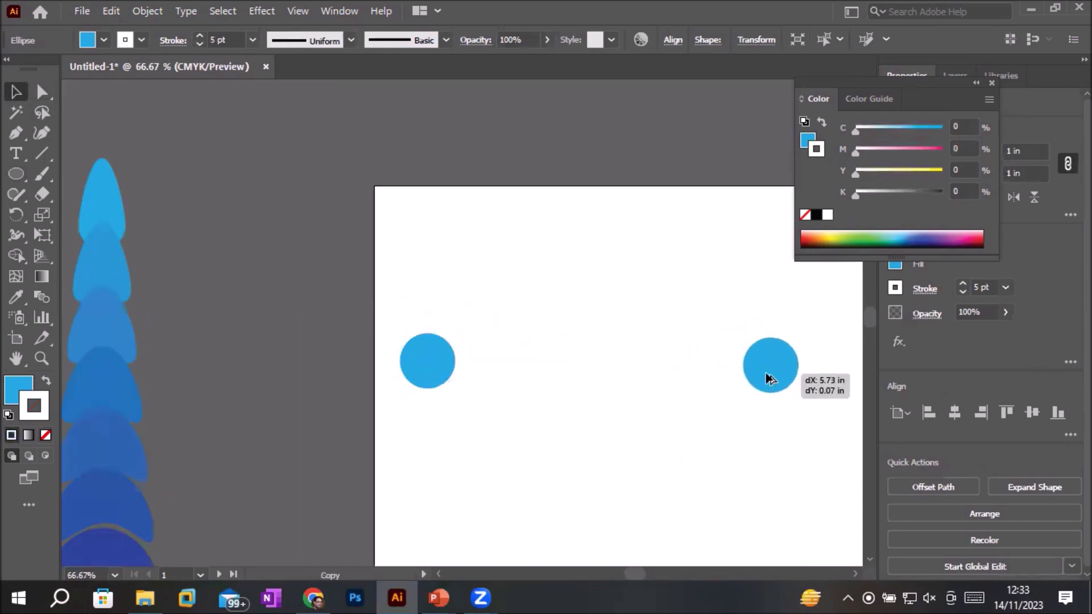
left_click_drag(766, 376, 762, 373)
left_click_drag(371, 303, 845, 437)
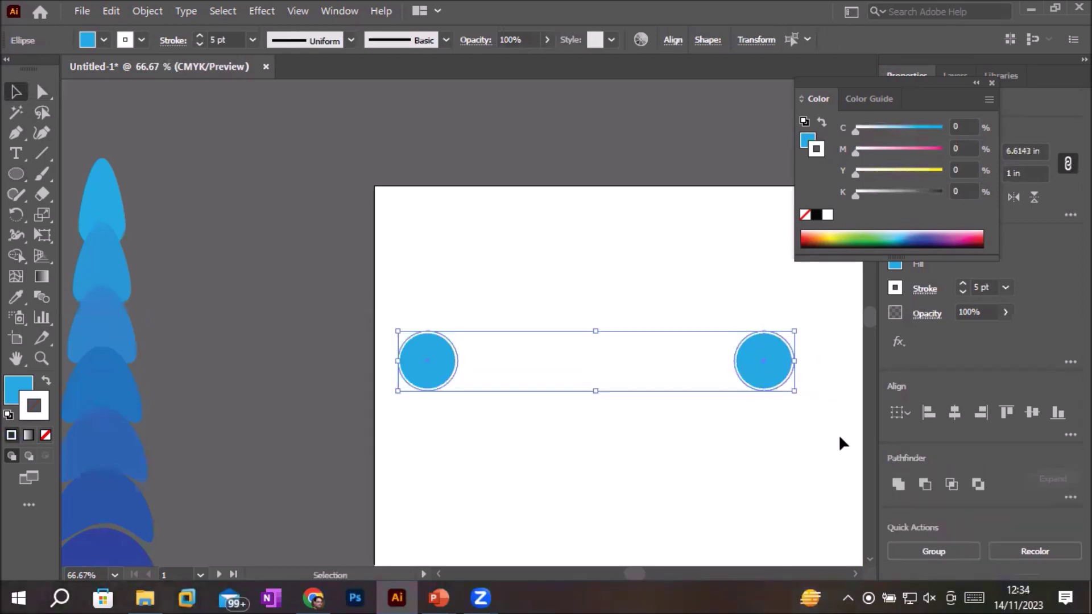
- Blend the left and right circles and set the blend to 14 Specified Steps
left_click(42, 297)
left_click(439, 352)
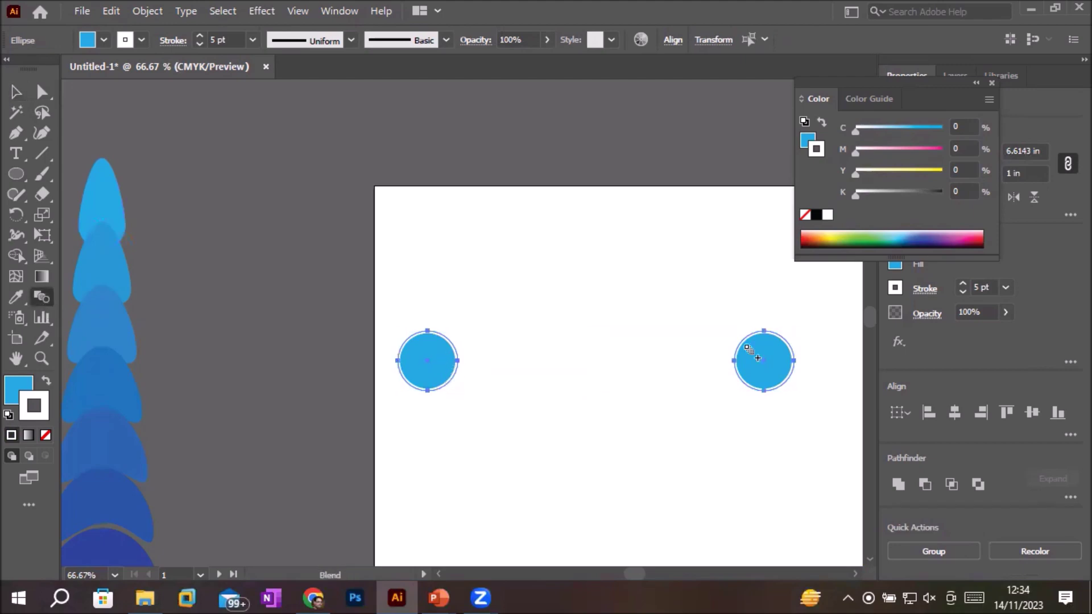
left_click(759, 355)
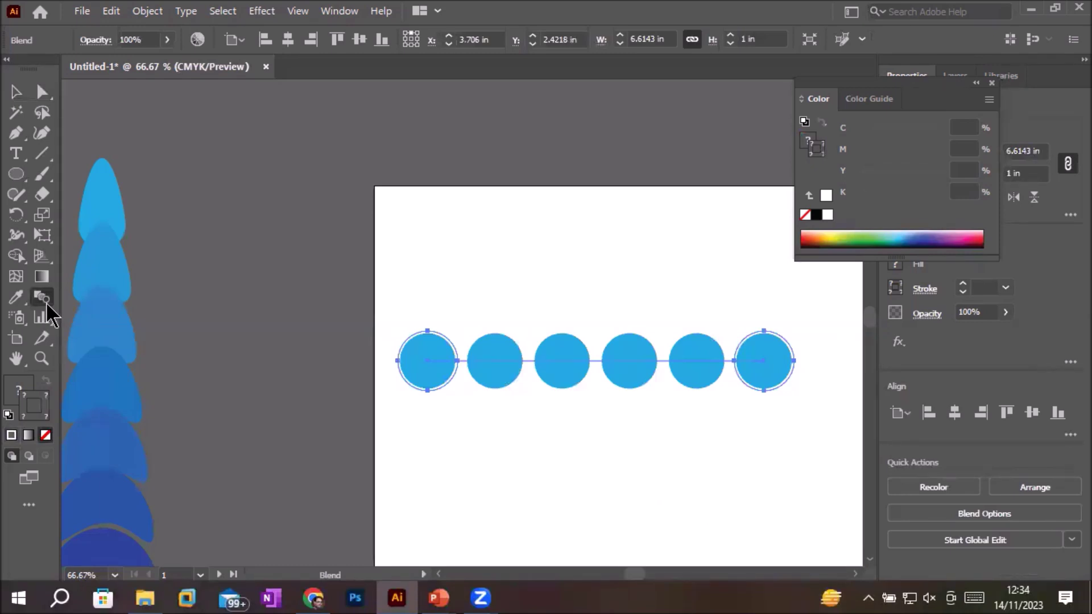
double_click(45, 305)
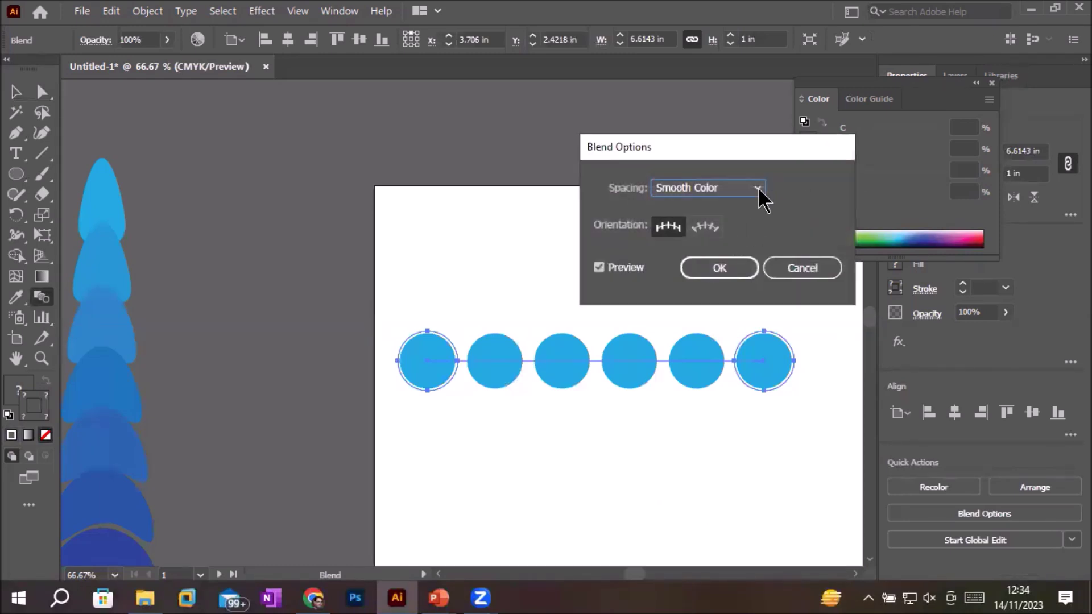
left_click(759, 193)
left_click(731, 225)
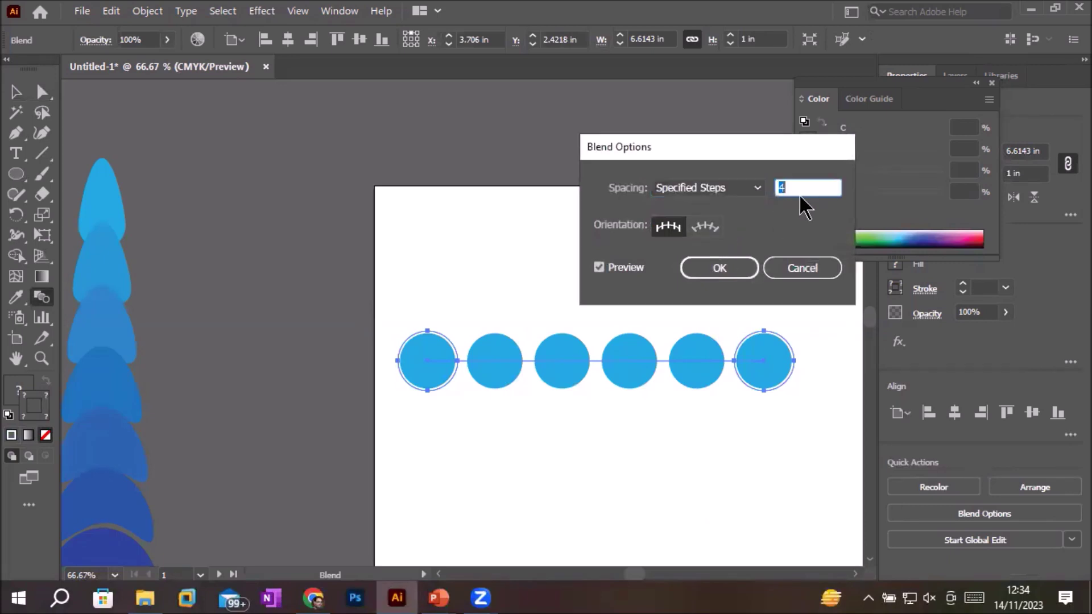
key("Up")
key("Up")
key("Up")
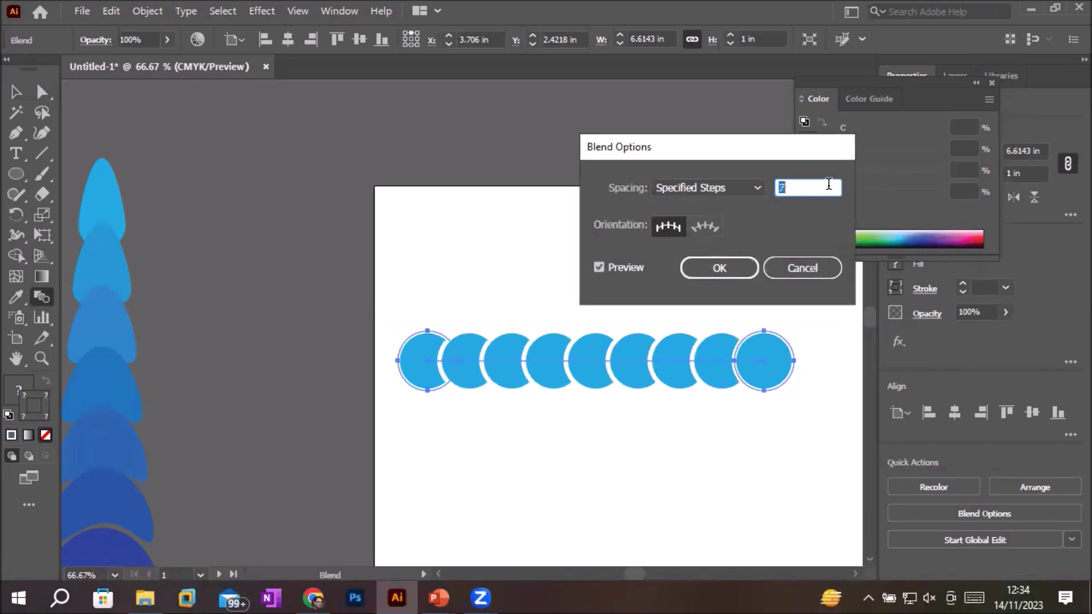
key("Up")
key("Up")
key("Up")
key("Up")
key("Up")
key("Up")
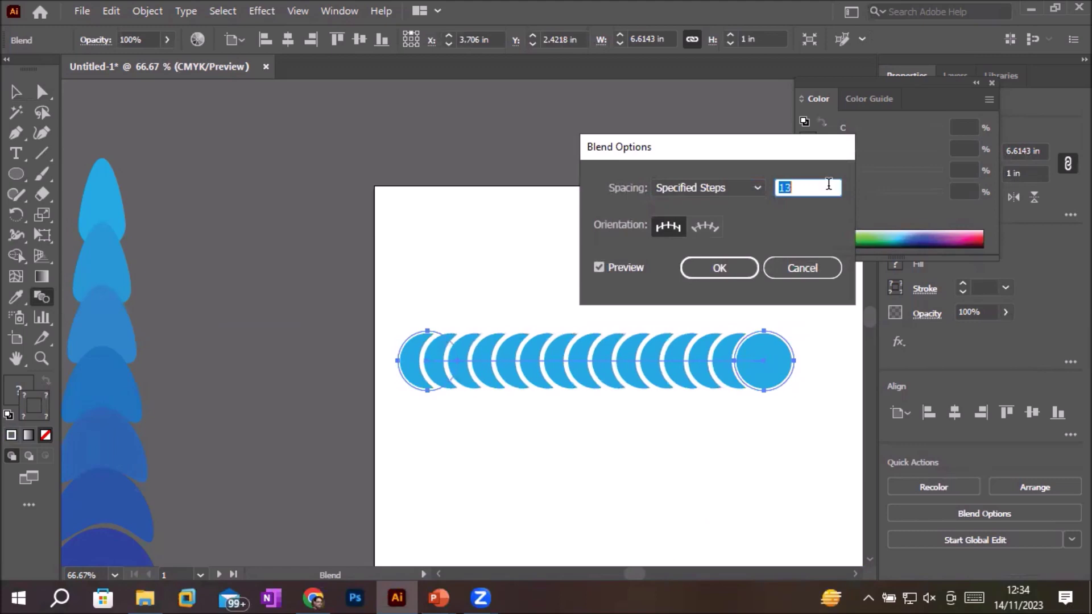
key("Up")
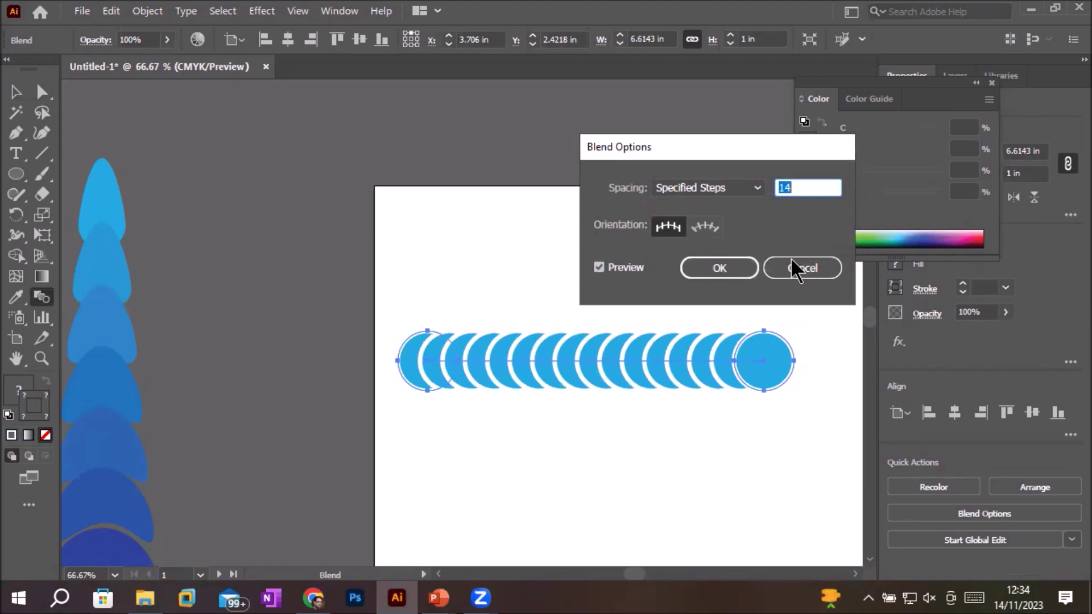
left_click(717, 269)
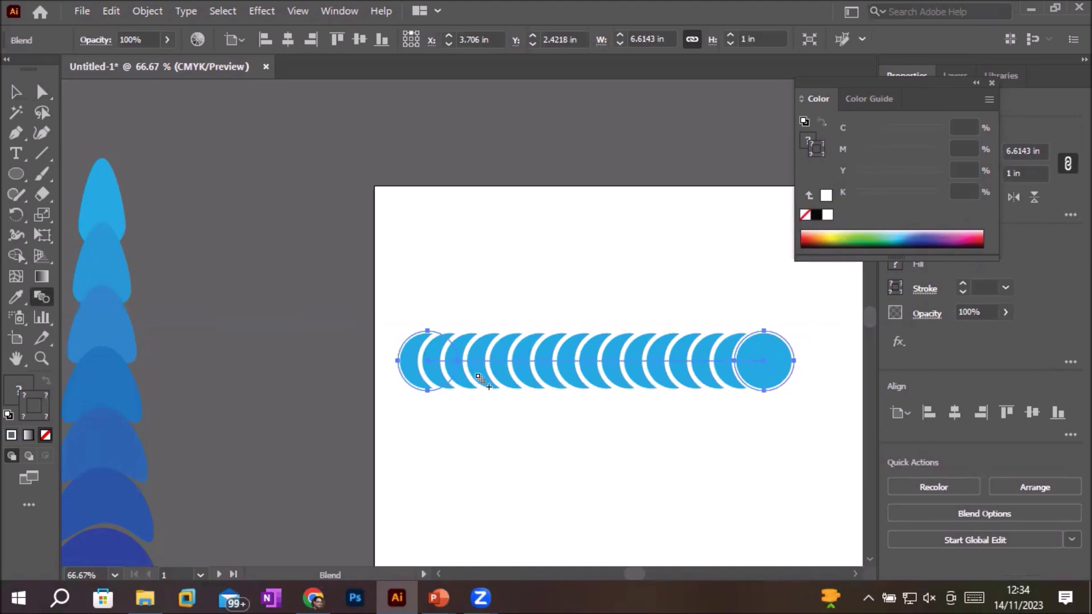
left_click(16, 92)
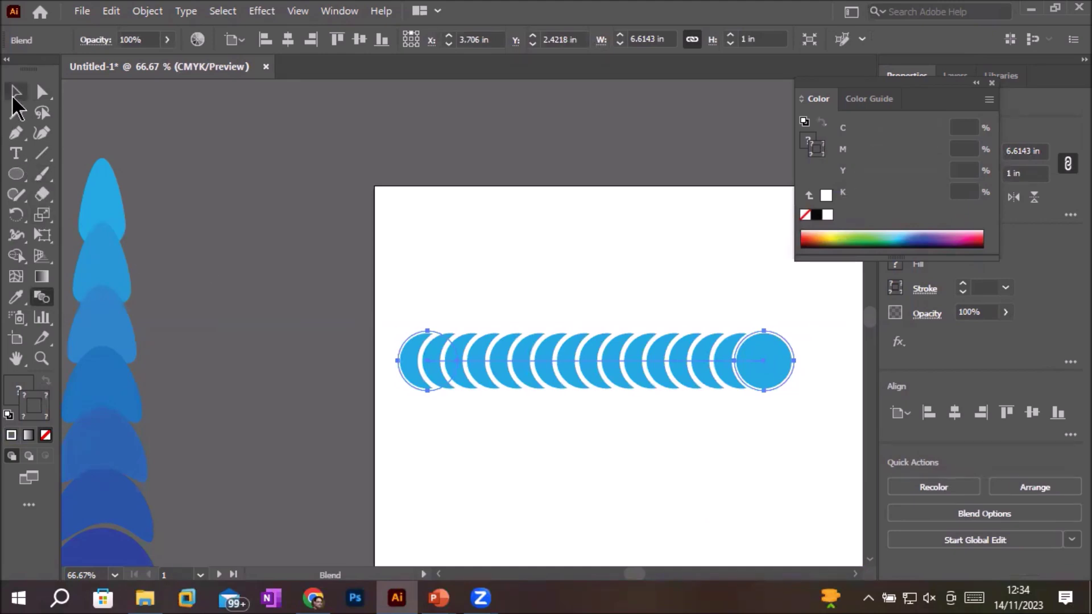
- Drag the circle blend straight up to the top of the artboard and deselect it
left_click(511, 442)
left_click(598, 370)
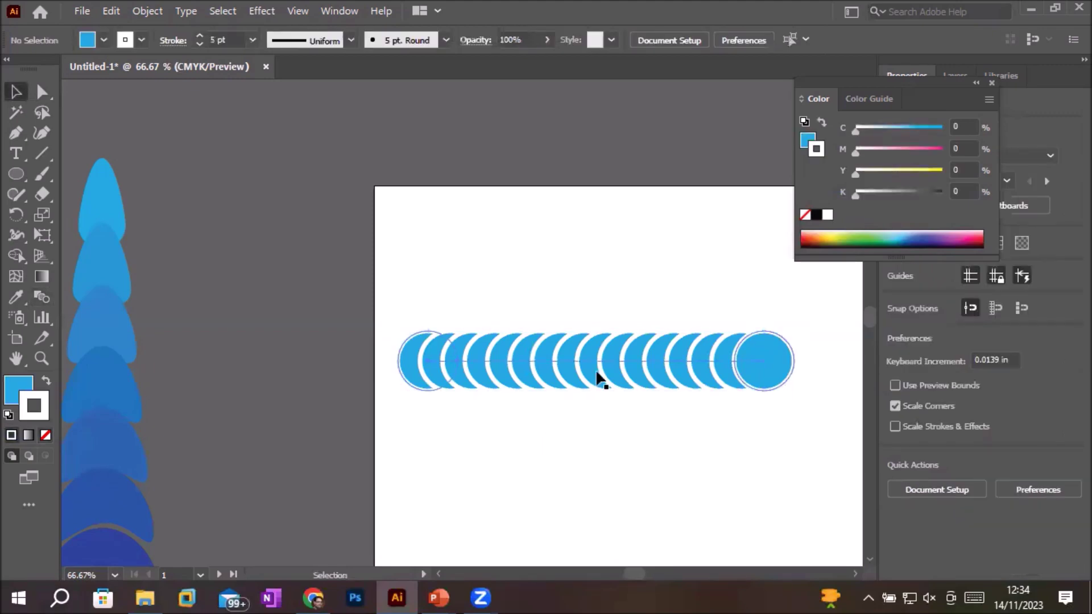
left_click_drag(596, 367, 597, 229)
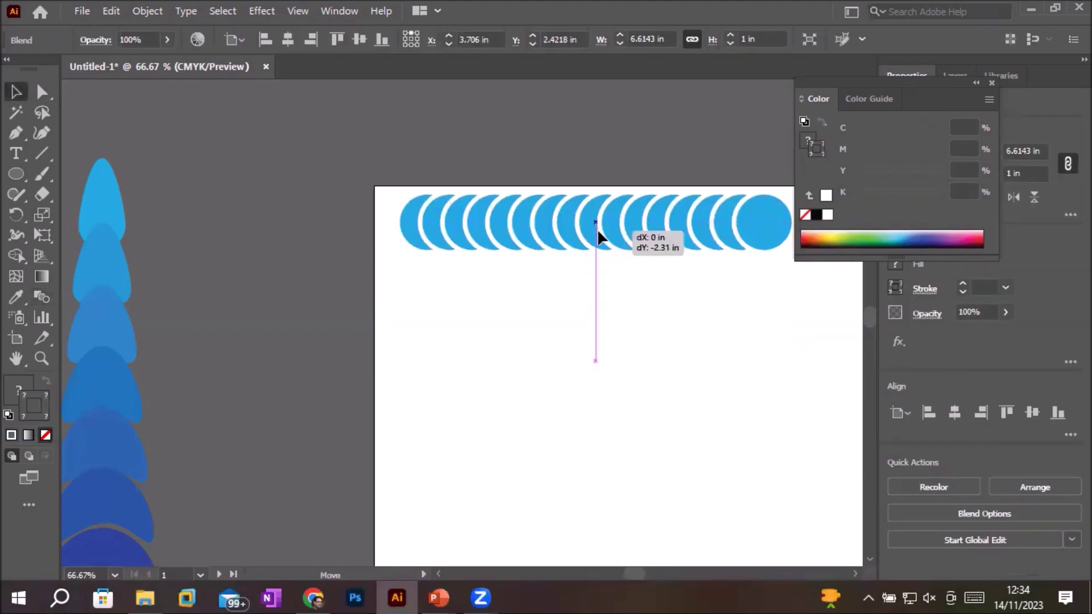
left_click(643, 414)
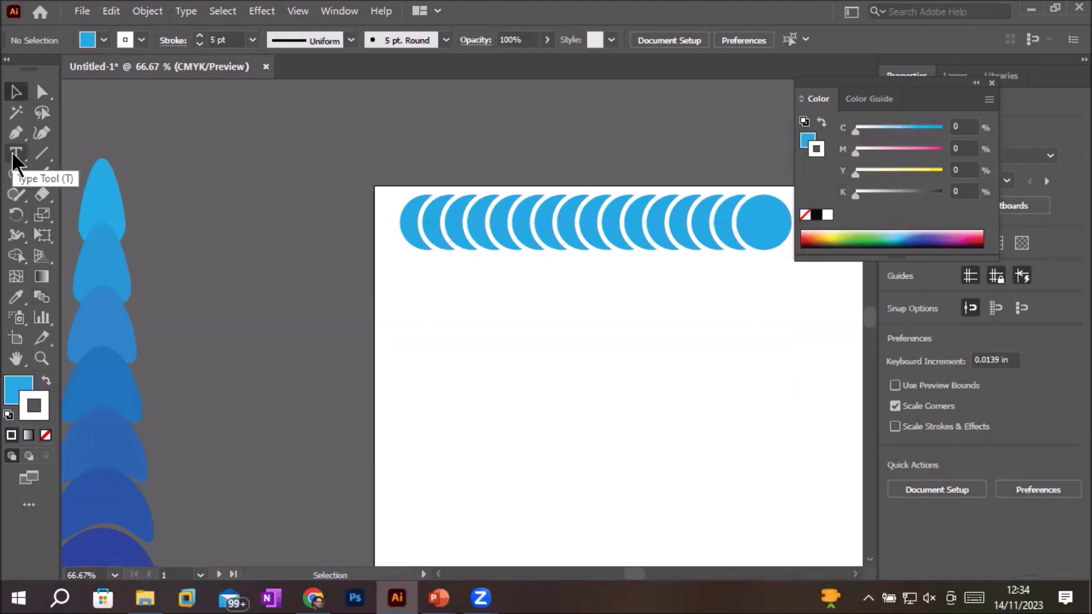
- Add the text label 'Name :' below the row of circles
key("t")
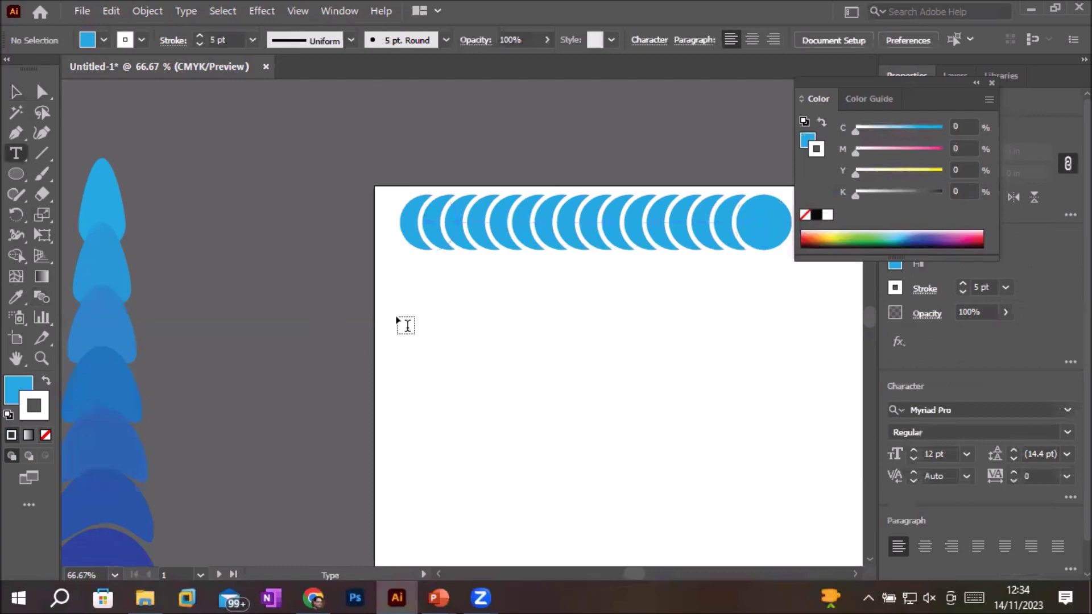
left_click(397, 327)
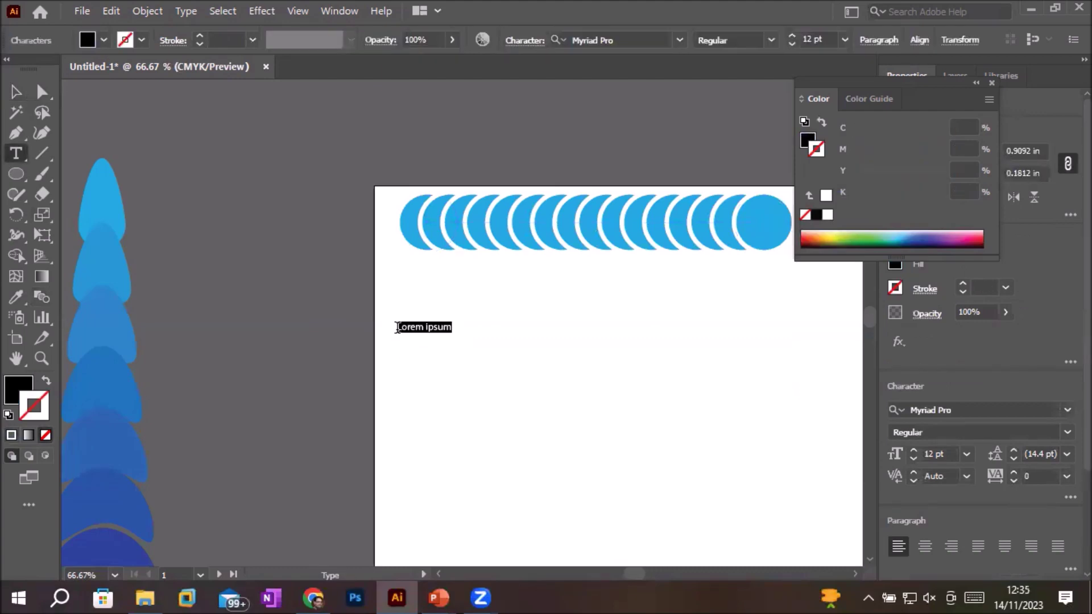
type("Name")
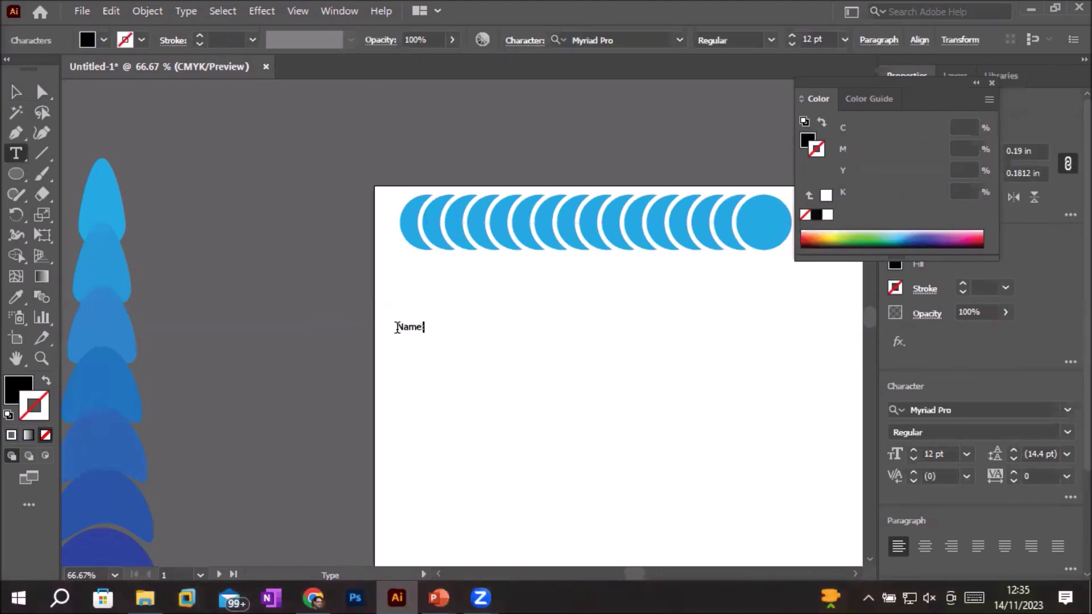
type(" :")
- Draw a small square just right of the Name label with the Rectangle tool
scroll(449, 348, "up", 3)
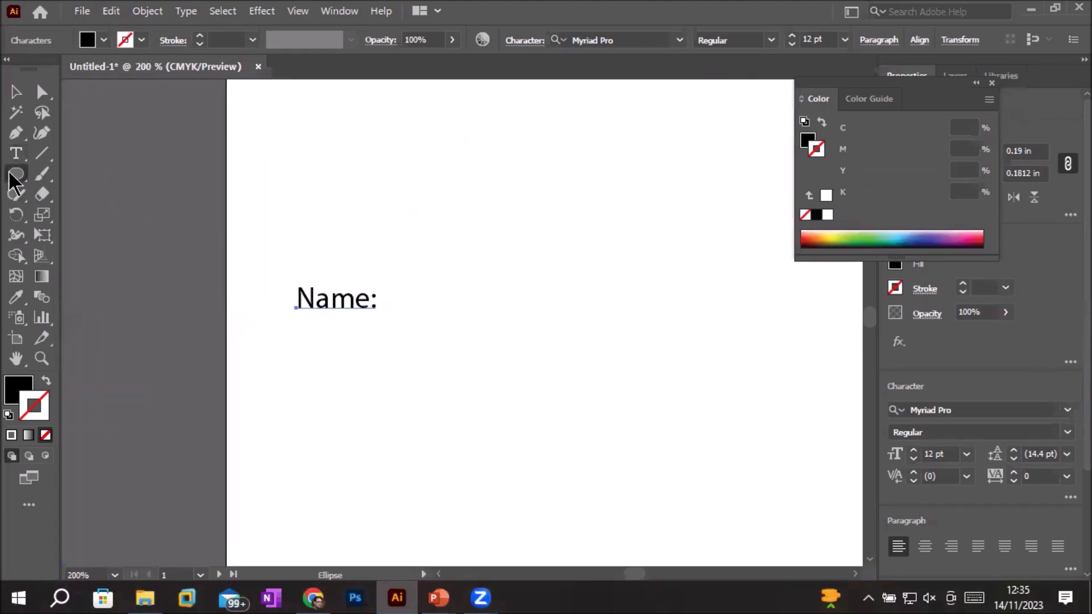
left_click_drag(15, 174, 85, 174)
left_click_drag(406, 284, 437, 313)
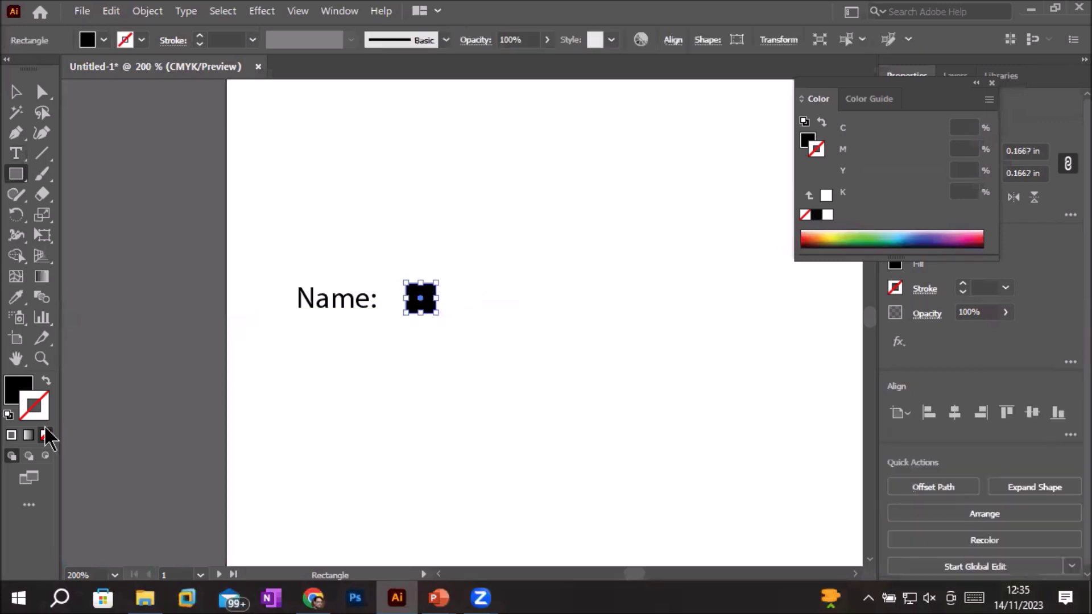
- Reset the square to white fill and black stroke, copy it to the far right, and select both
left_click(9, 414)
scroll(502, 462, "down", 2, "alt")
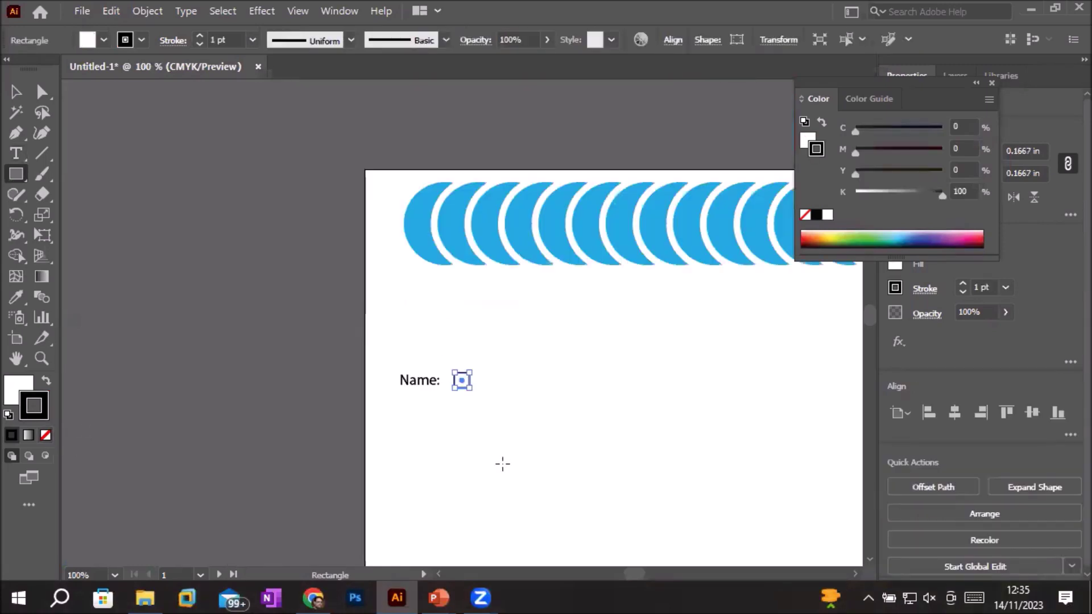
left_click_drag(722, 485, 456, 402)
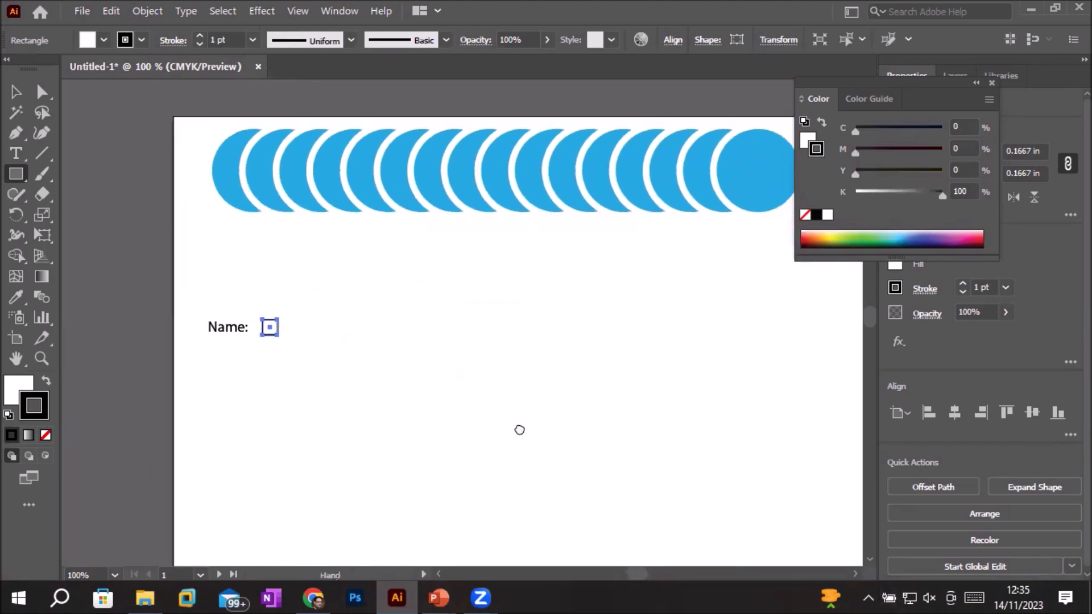
left_click(15, 91)
left_click(201, 307)
left_click_drag(201, 307, 727, 307)
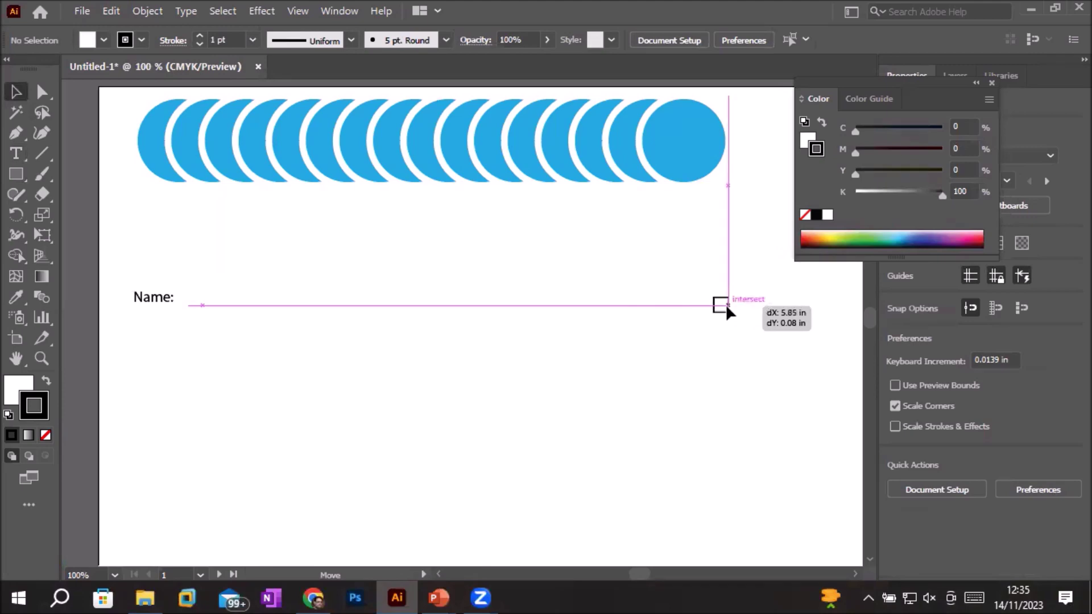
left_click_drag(726, 307, 749, 307)
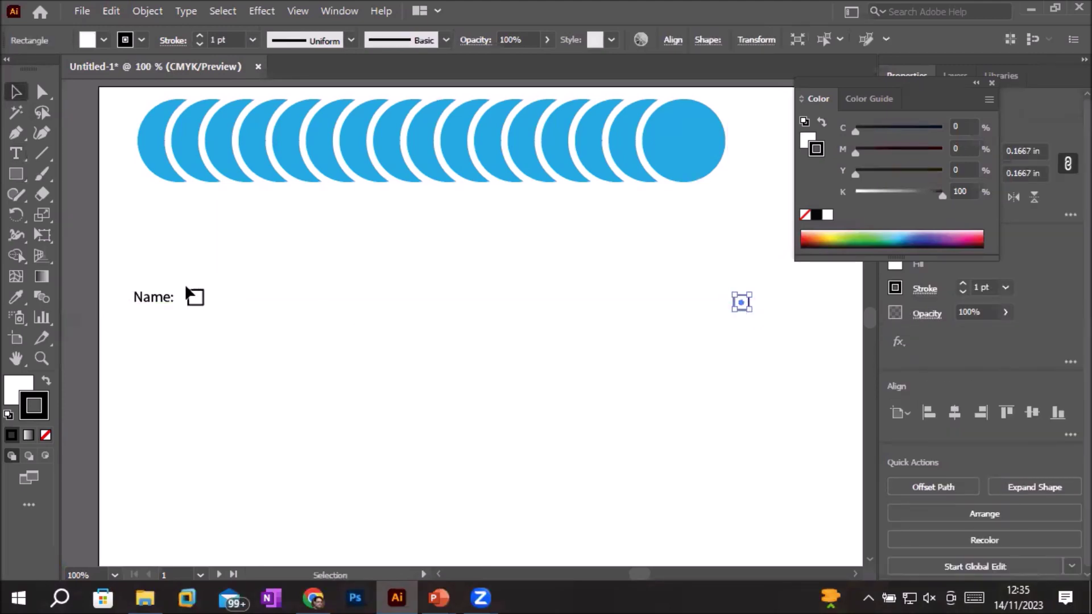
left_click_drag(185, 280, 784, 326)
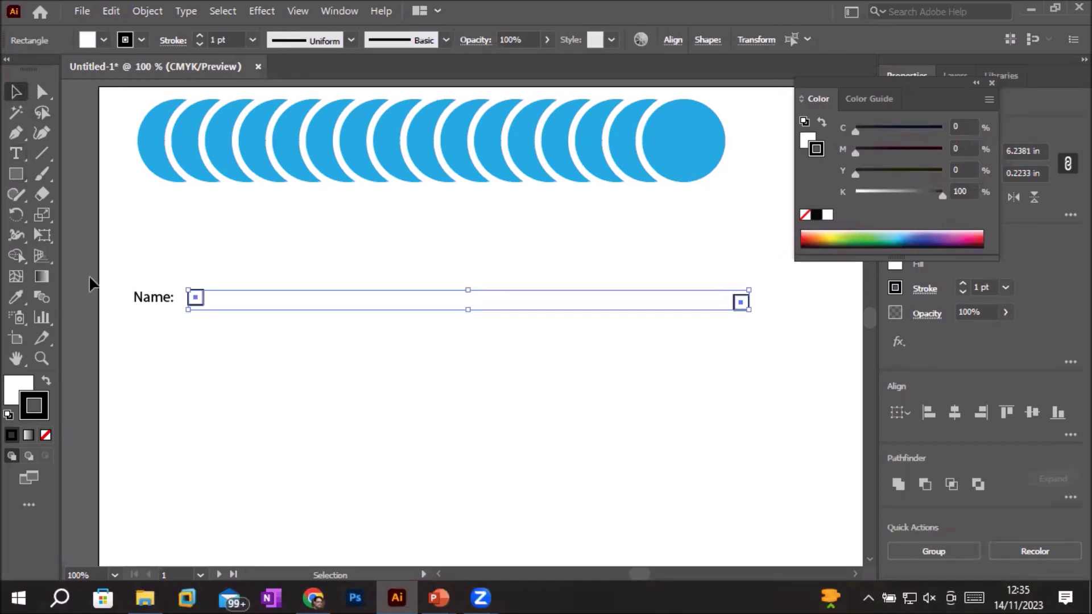
left_click(147, 11)
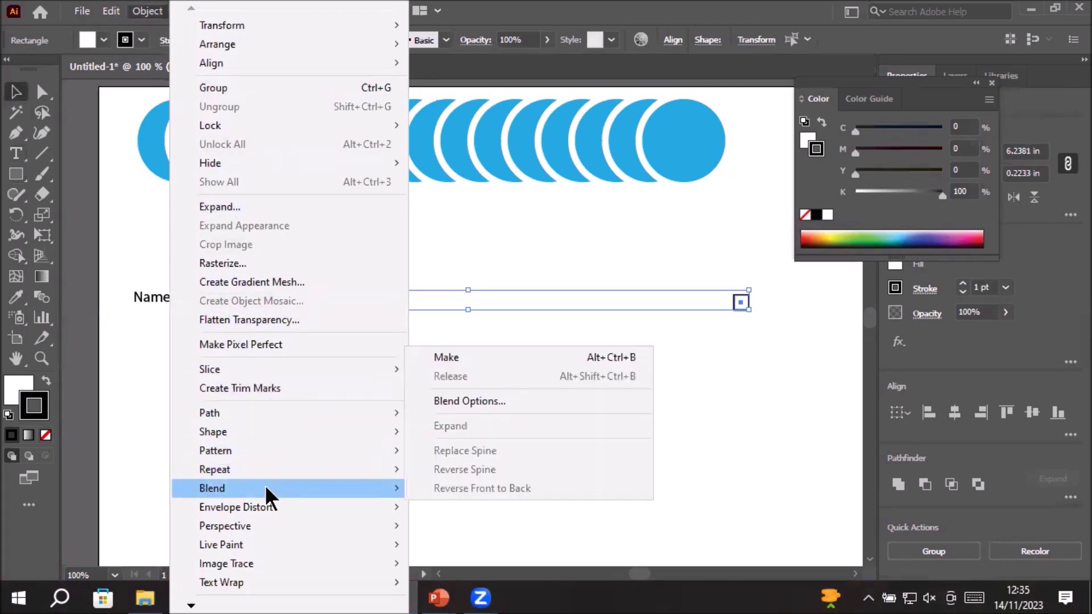
mouse_move(213, 487)
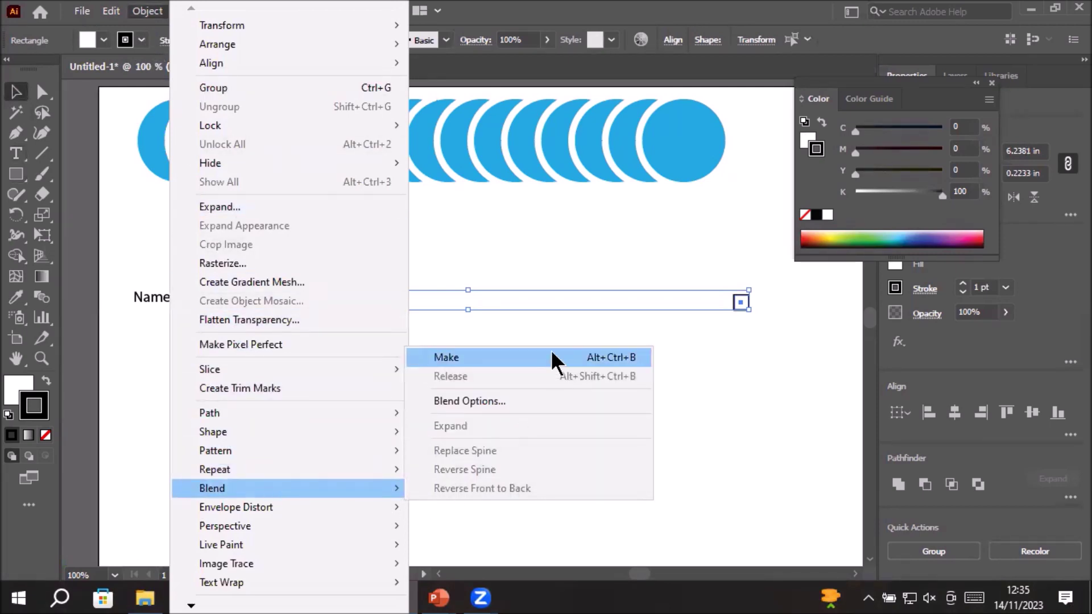
- Blend the two squares into a continuous row of boxes along the Name line
left_click(551, 357)
scroll(577, 409, "up", 2)
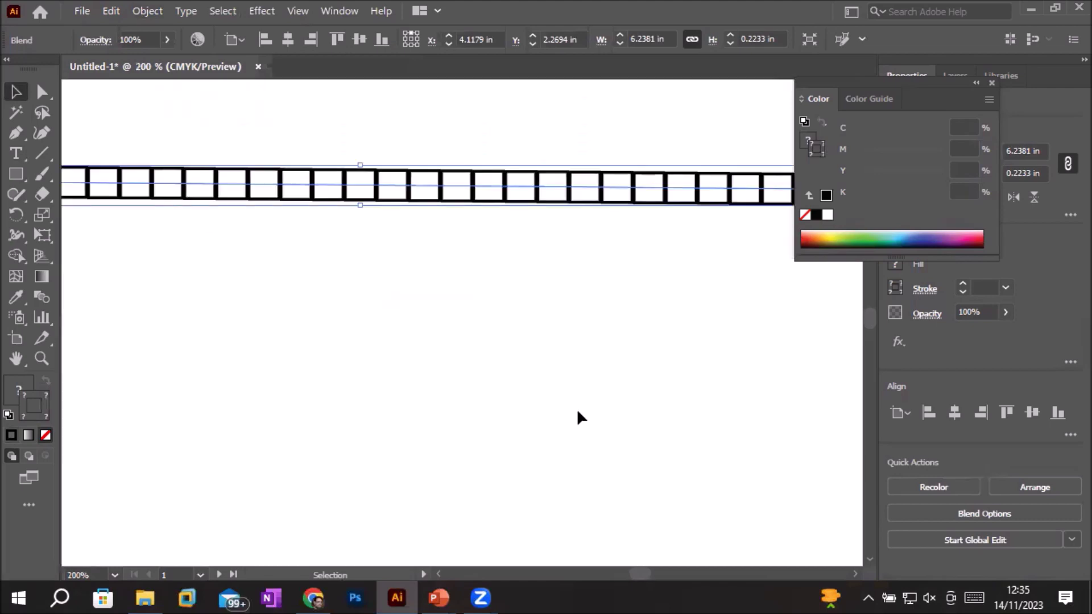
scroll(577, 409, "down", 3)
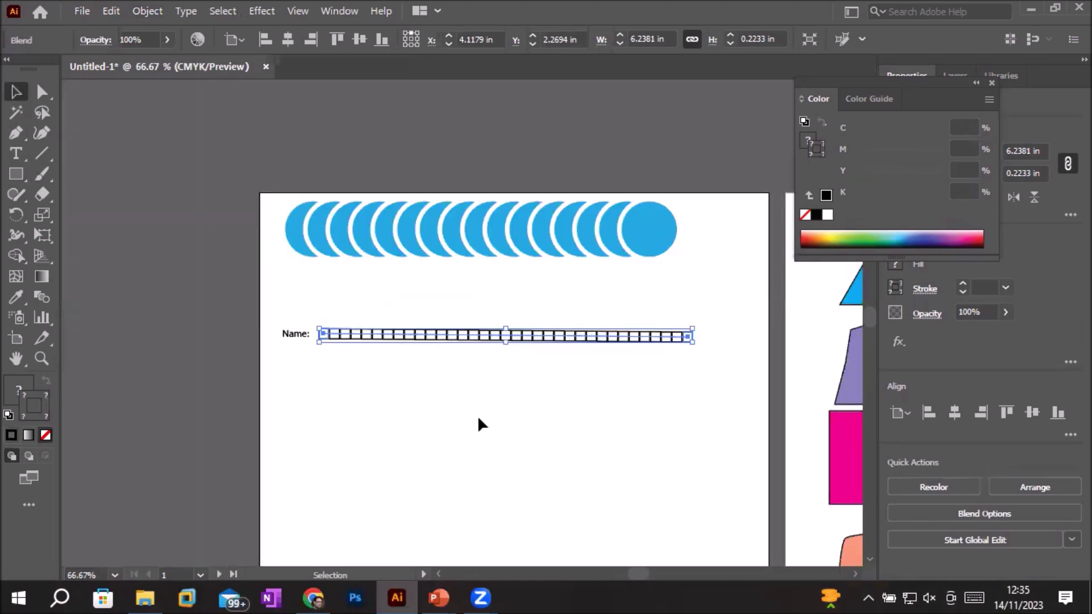
scroll(477, 420, "up", 1)
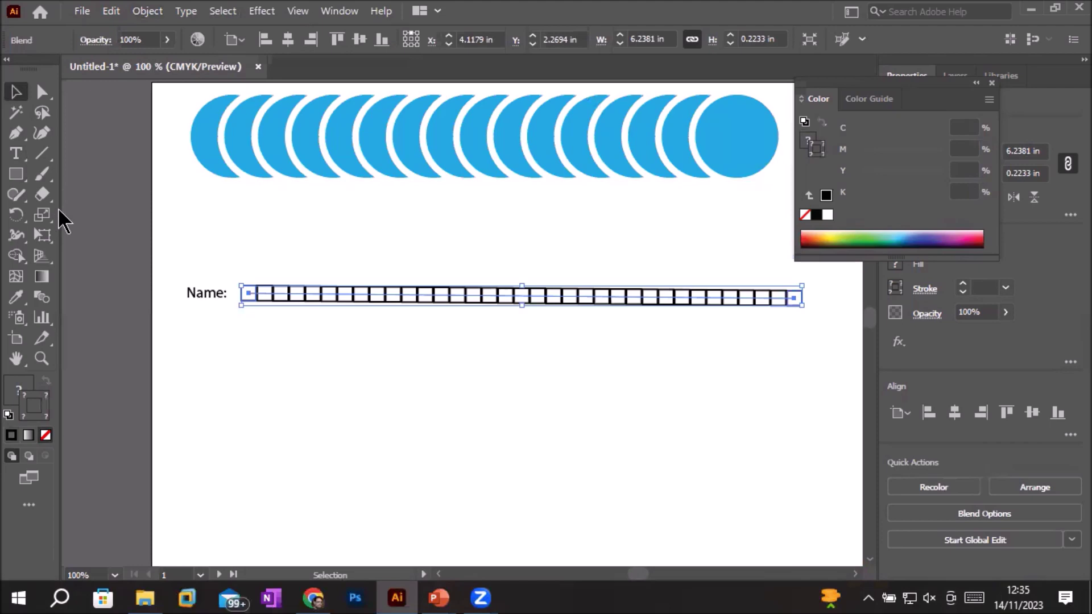
left_click(147, 11)
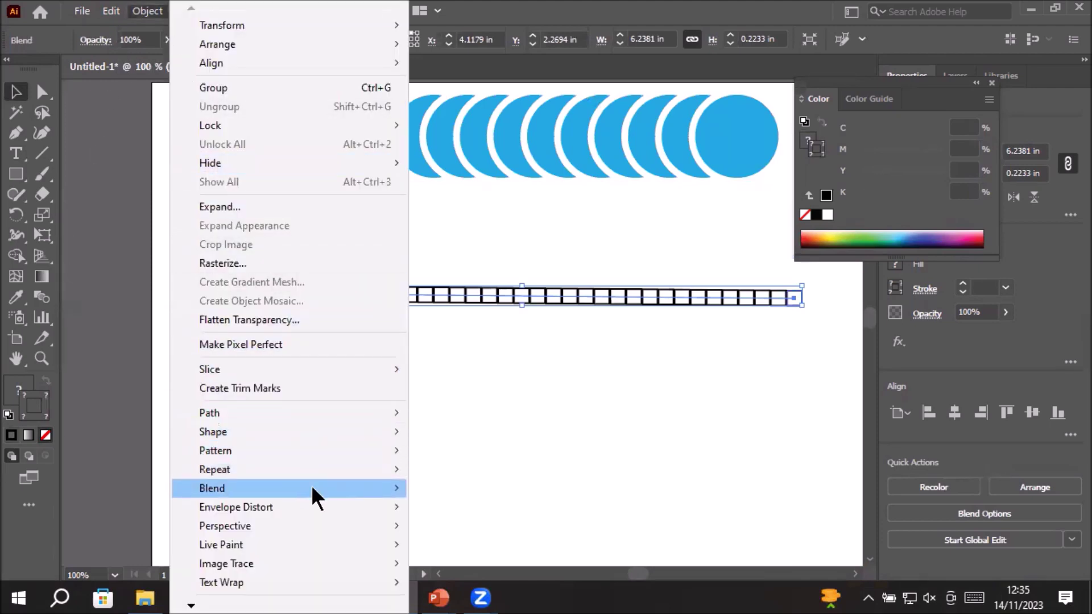
mouse_move(213, 487)
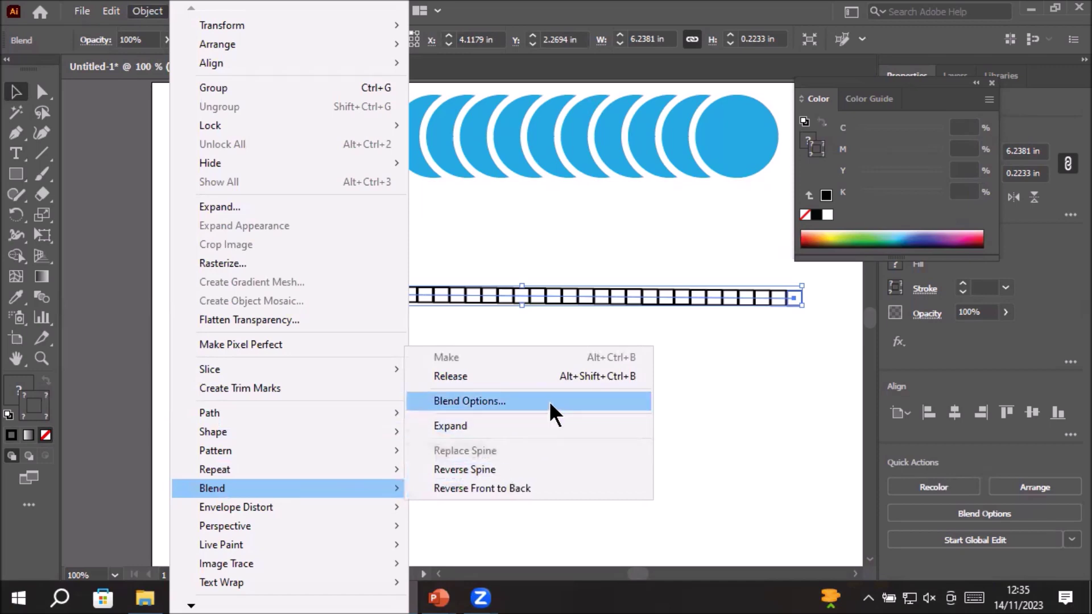
- Set the squares blend's spacing to Specified Distance of 0.25 in
left_click(551, 406)
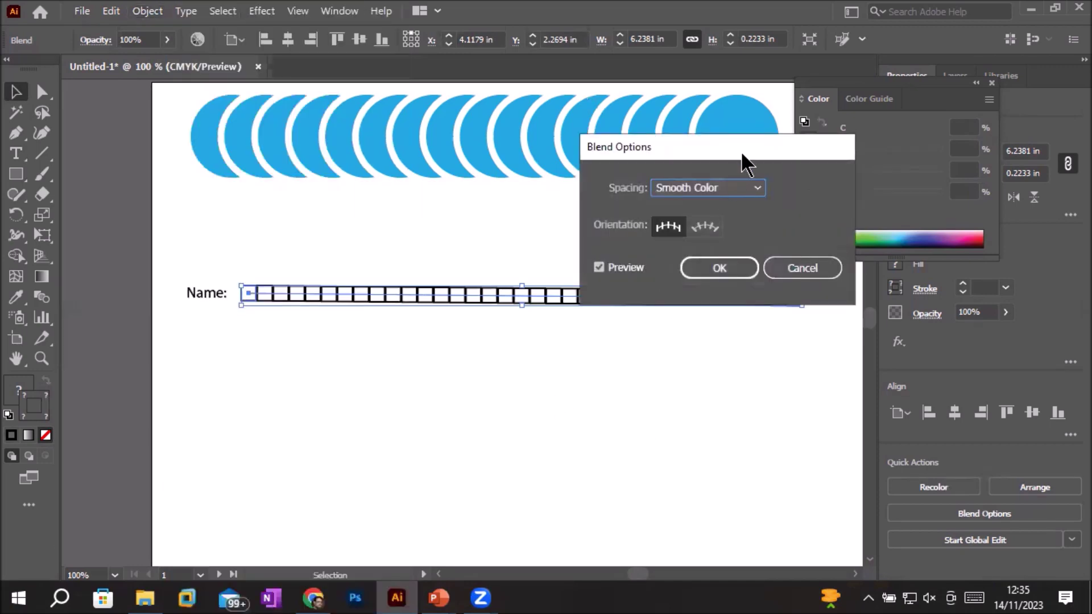
left_click(757, 188)
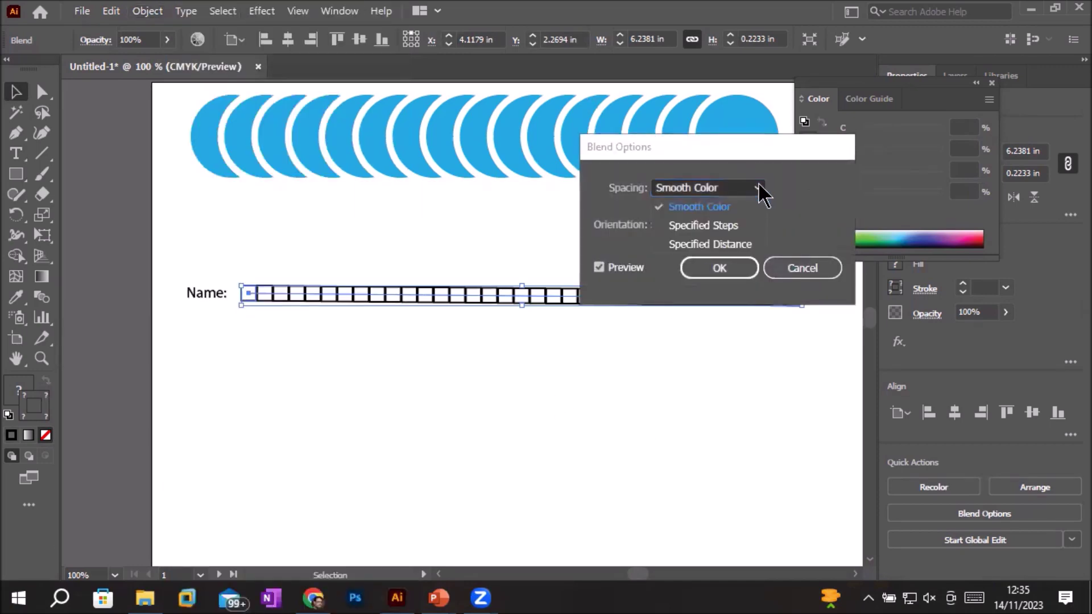
left_click(730, 241)
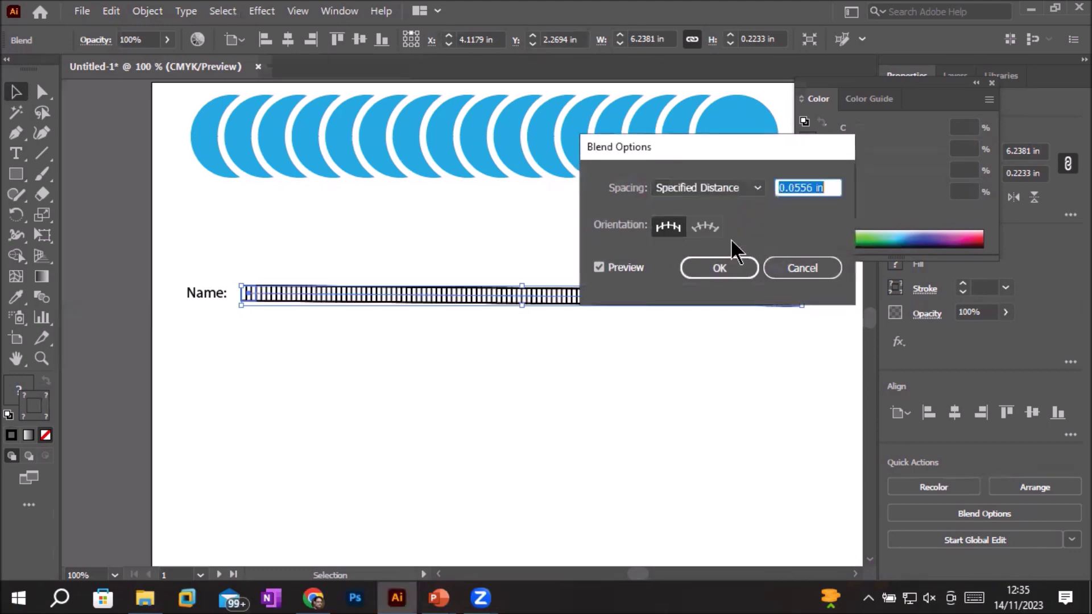
left_click(799, 183)
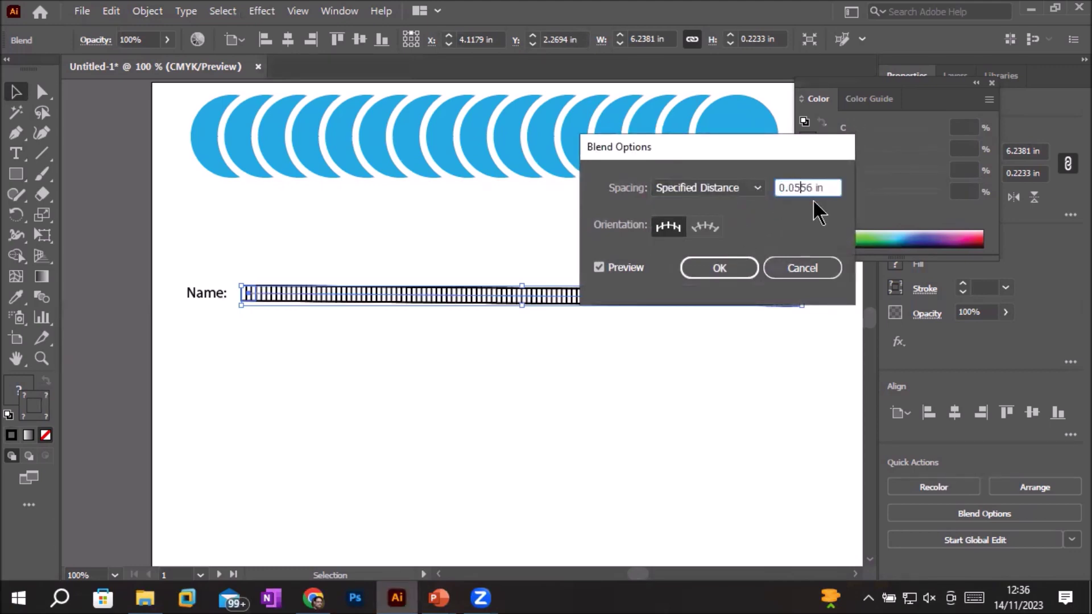
double_click(803, 187)
type("0.25")
key("Tab")
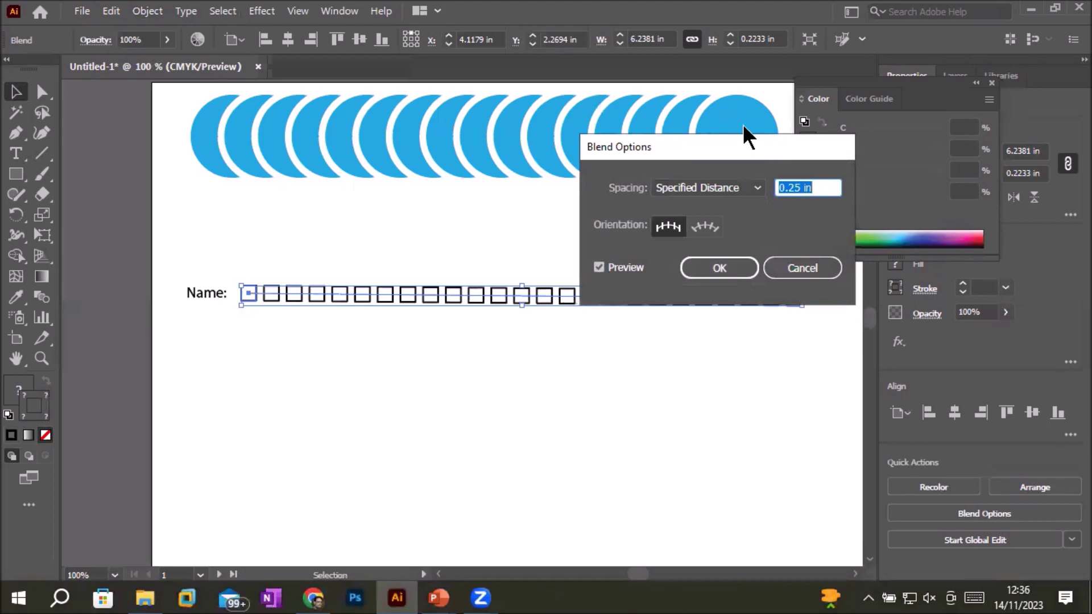
- Preview 0.5 in and 0.375 in spacing, then settle on 0.25 in and apply
left_click_drag(737, 148, 742, 356)
left_click(815, 395)
key("ctrl+a")
type("0.5")
key("Tab")
key("Down")
key("Down")
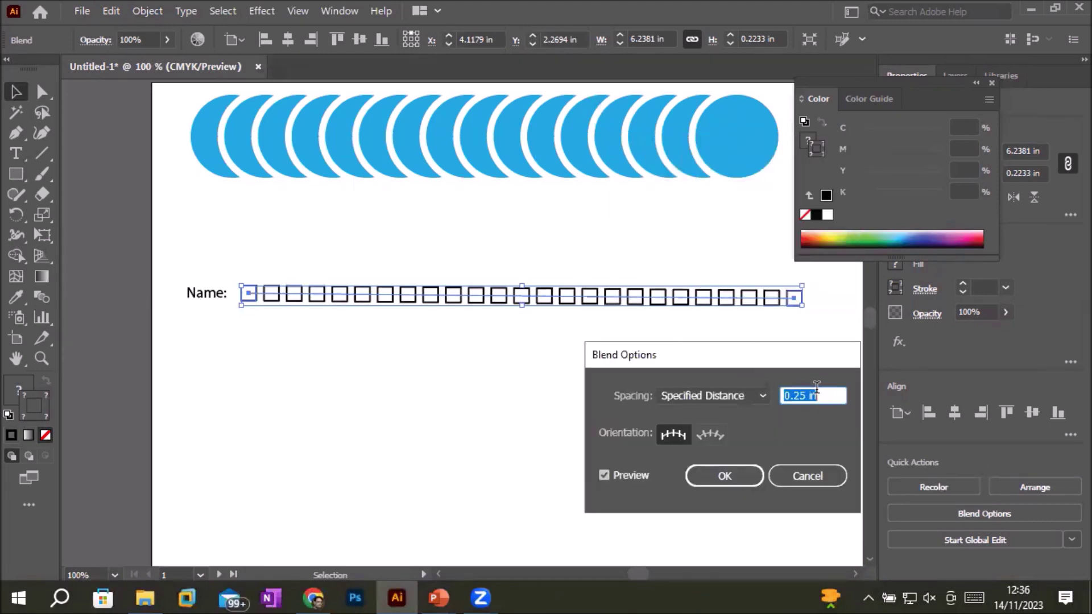
key("Up")
key("Up")
key("Up")
key("Up")
key("Up")
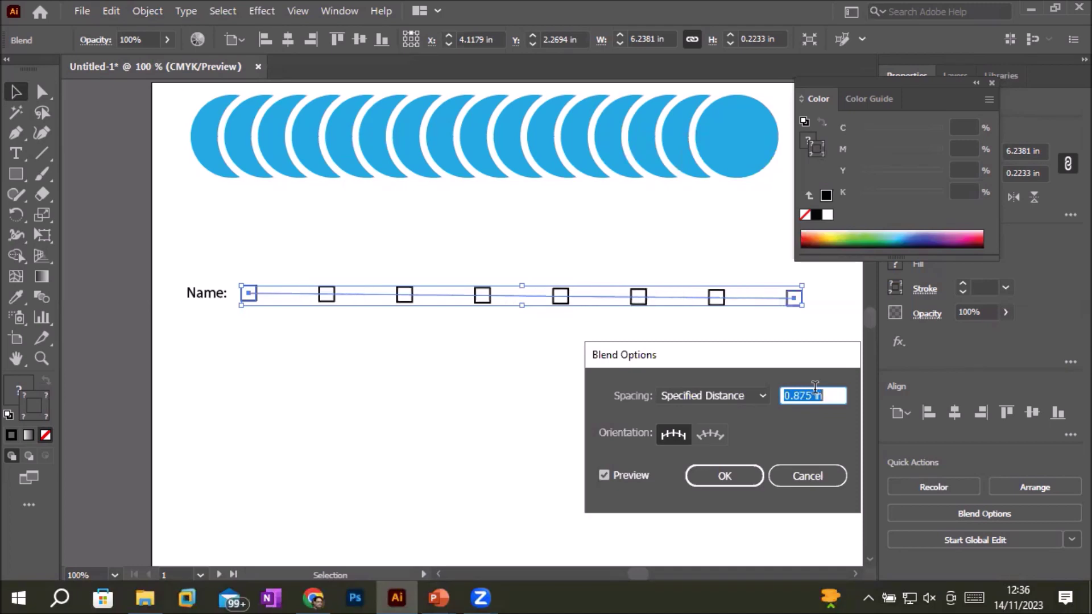
key("Down")
key("Down")
key("Down")
key("Down")
key("Down")
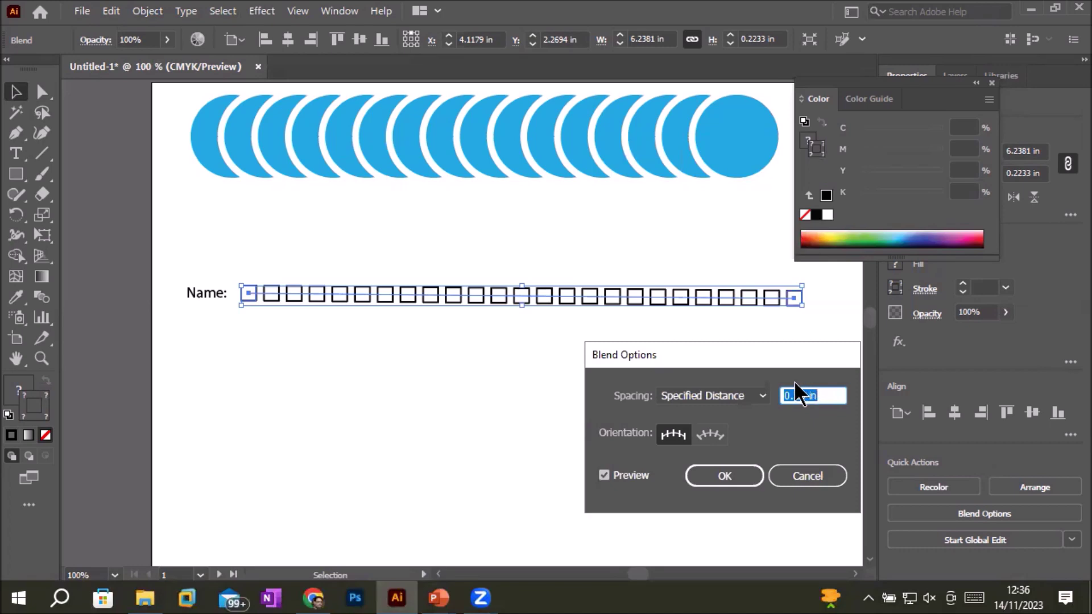
left_click(740, 477)
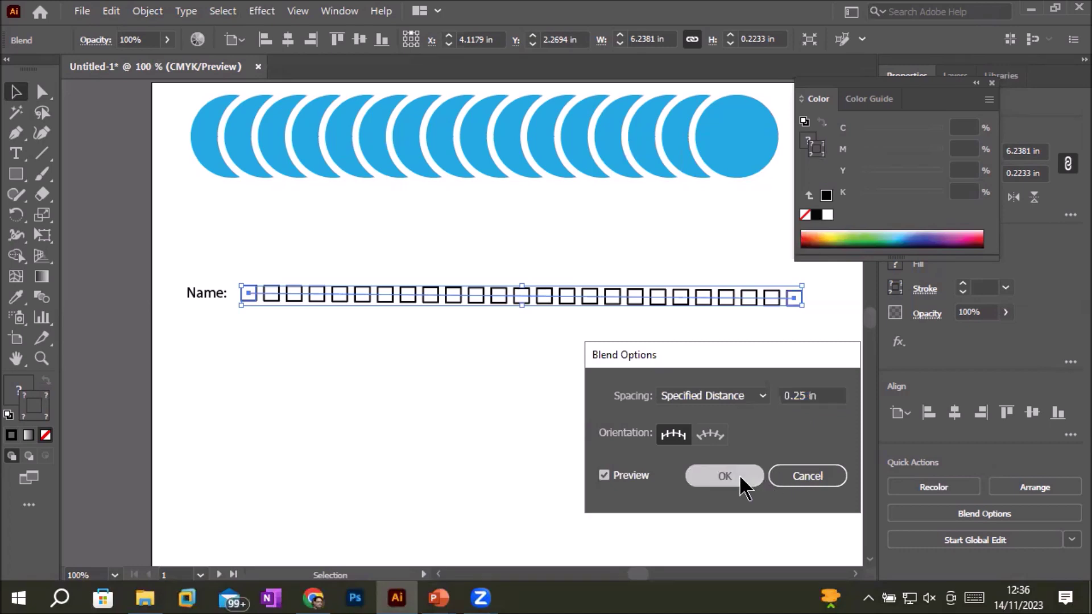
scroll(668, 454, "down", 2)
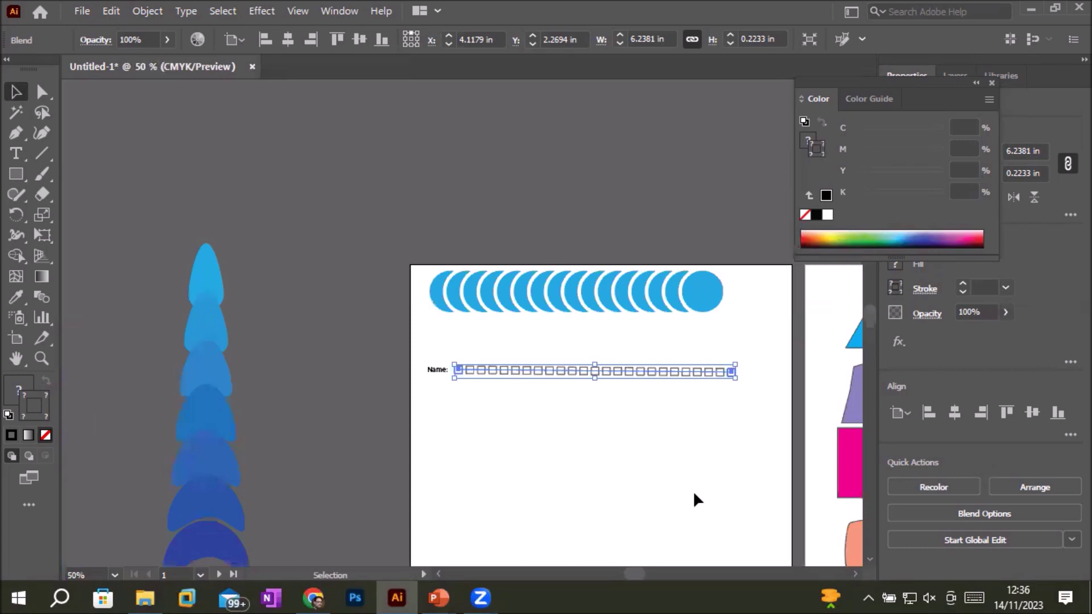
- Alt-drag copies of the squares row so the Name label has three rows of boxes
left_click_drag(690, 495, 586, 301)
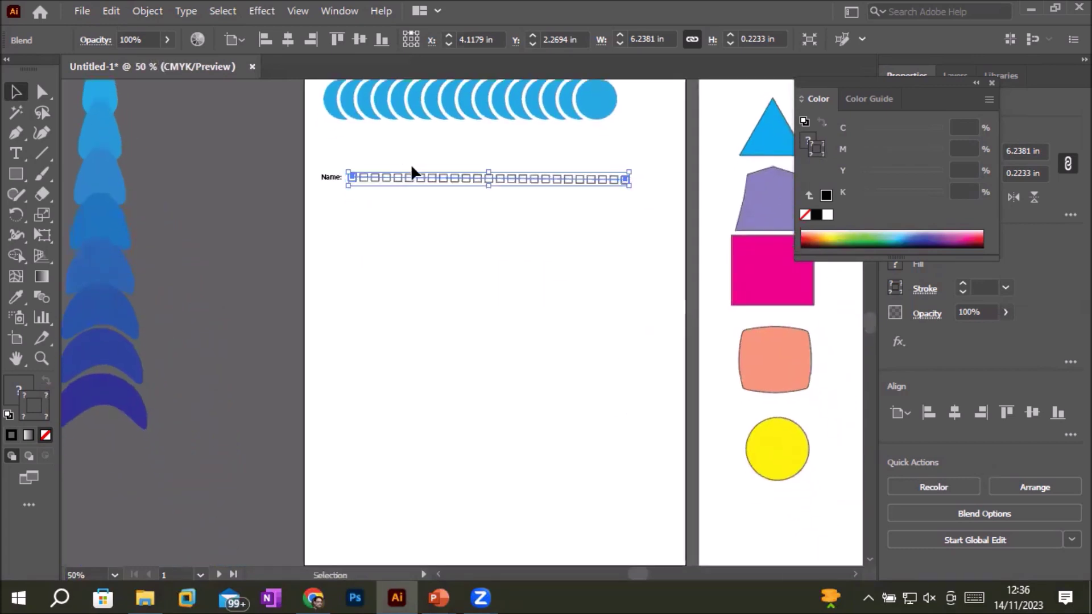
left_click_drag(407, 181, 404, 194)
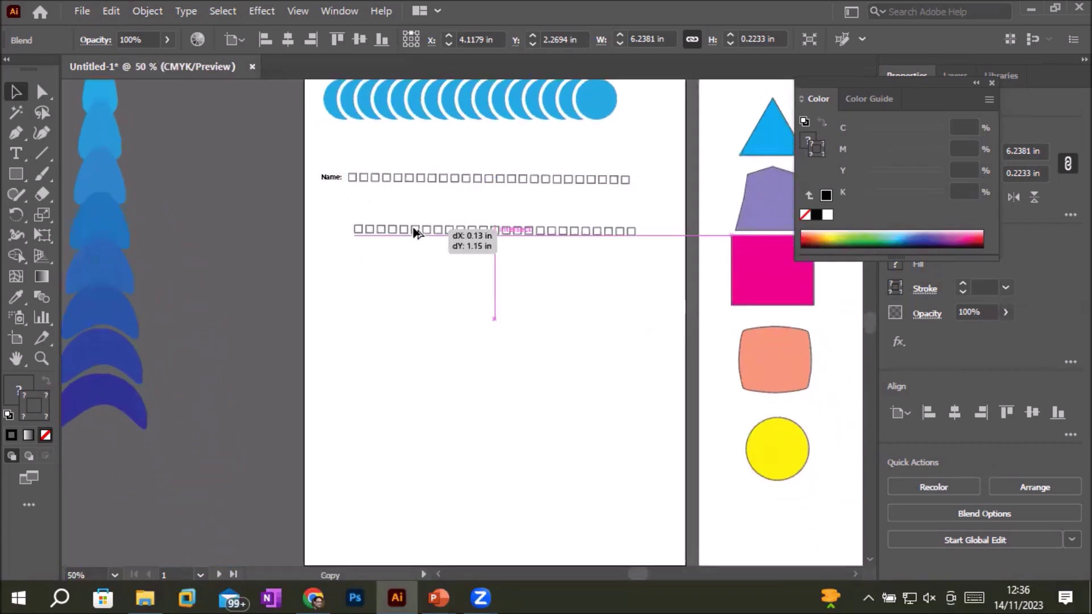
mouse_move(404, 199)
left_mouse_down()
mouse_move(414, 226)
mouse_move(409, 216)
left_mouse_up()
- Duplicate the Name block into three entries, then copy those down to make six
left_click_drag(317, 153, 660, 228)
left_click_drag(575, 214, 575, 278)
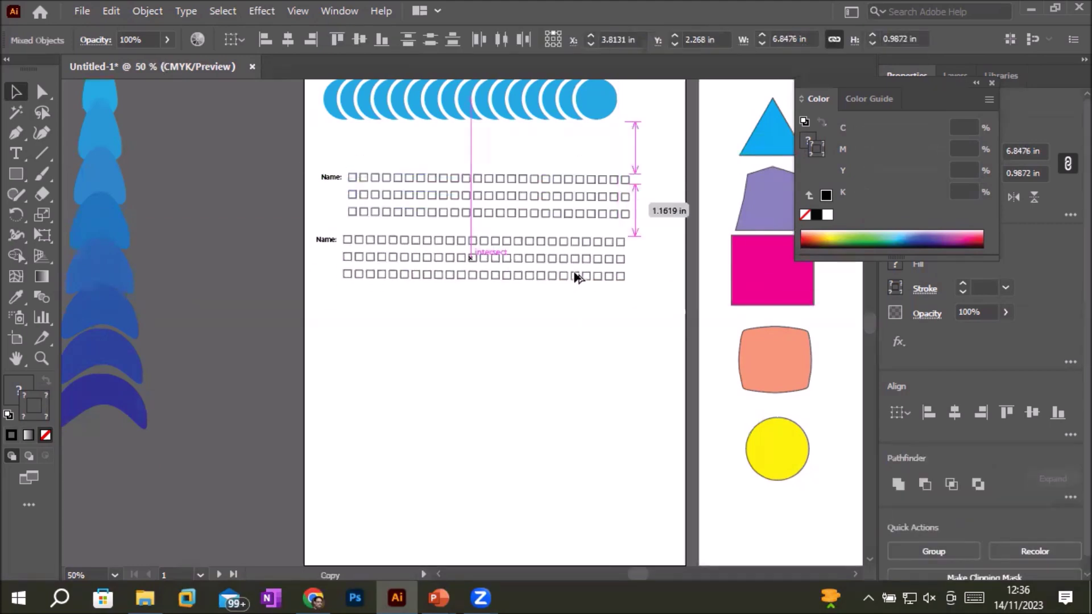
left_click_drag(575, 279, 579, 339)
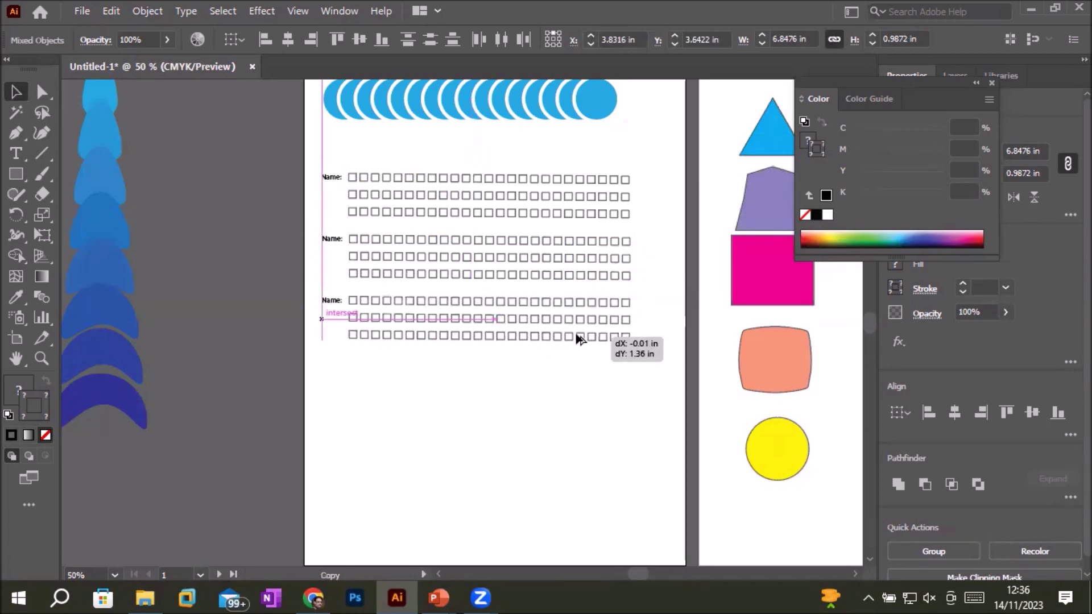
left_click_drag(578, 339, 579, 339)
left_click_drag(311, 152, 650, 352)
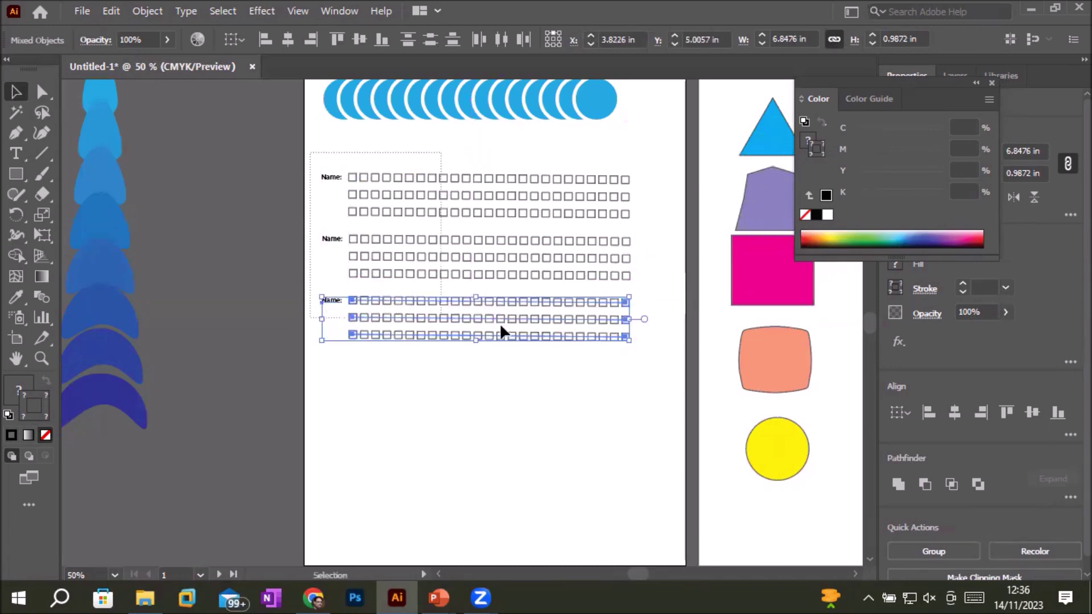
left_click_drag(595, 324, 594, 499)
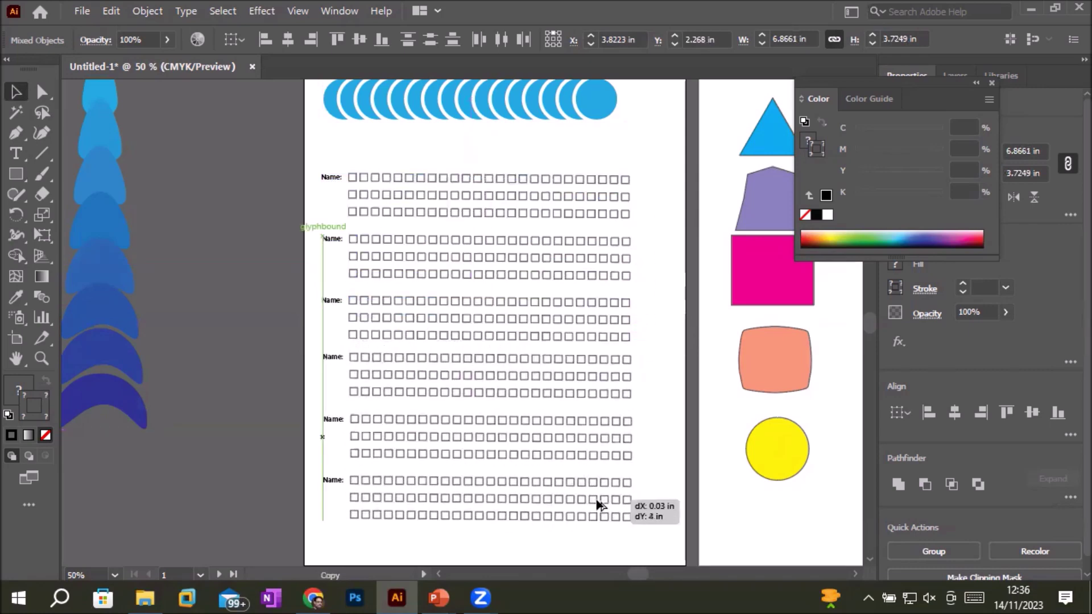
left_click_drag(594, 499, 594, 501)
left_click(261, 391)
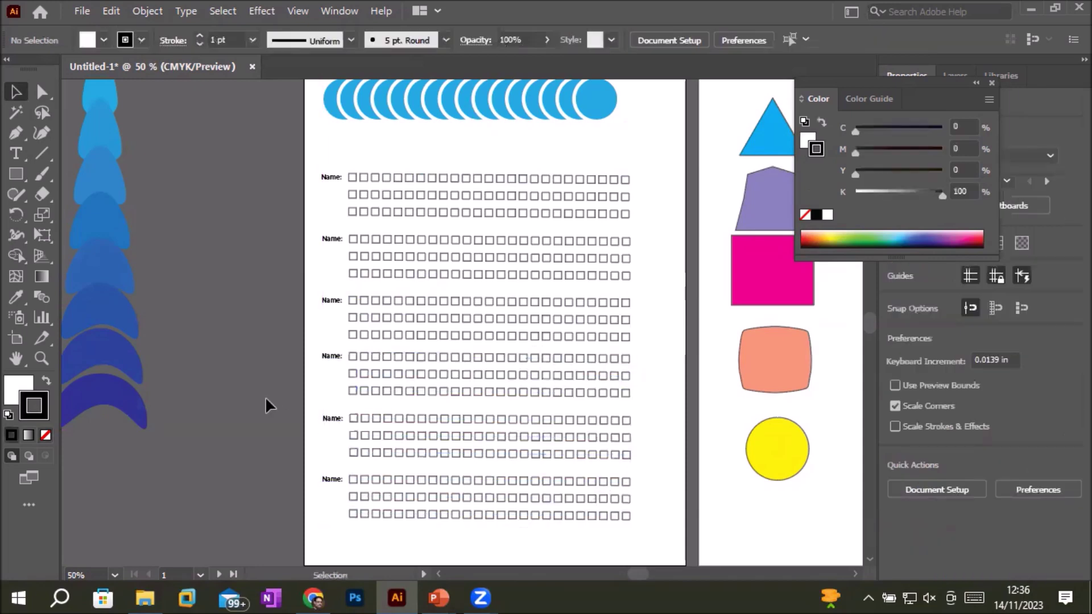
scroll(531, 477, "down", 1)
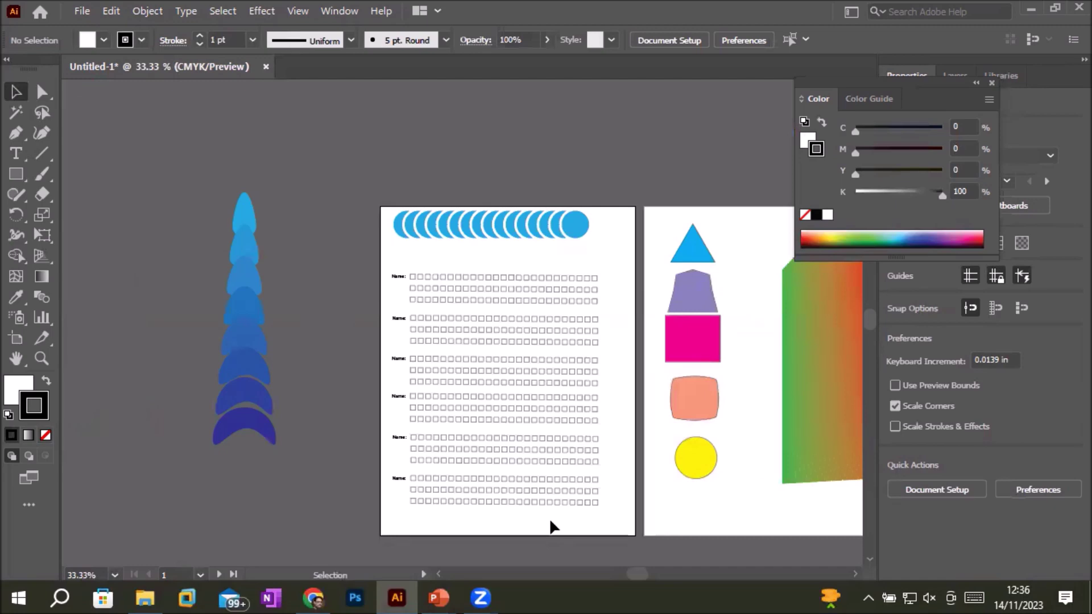
scroll(551, 526, "up", 2)
scroll(550, 526, "down", 1)
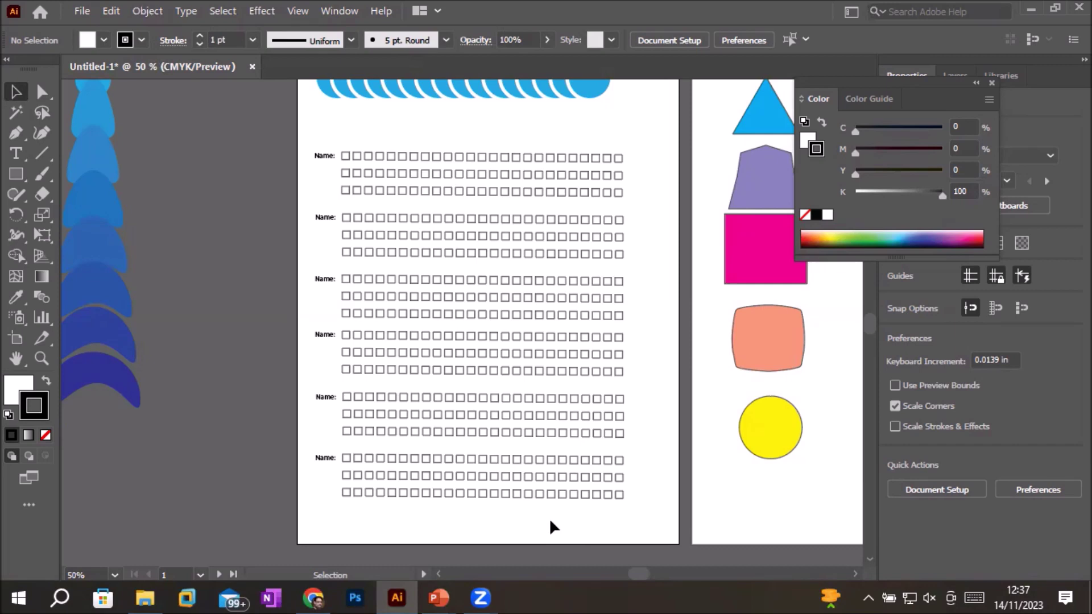
scroll(536, 453, "down", 2)
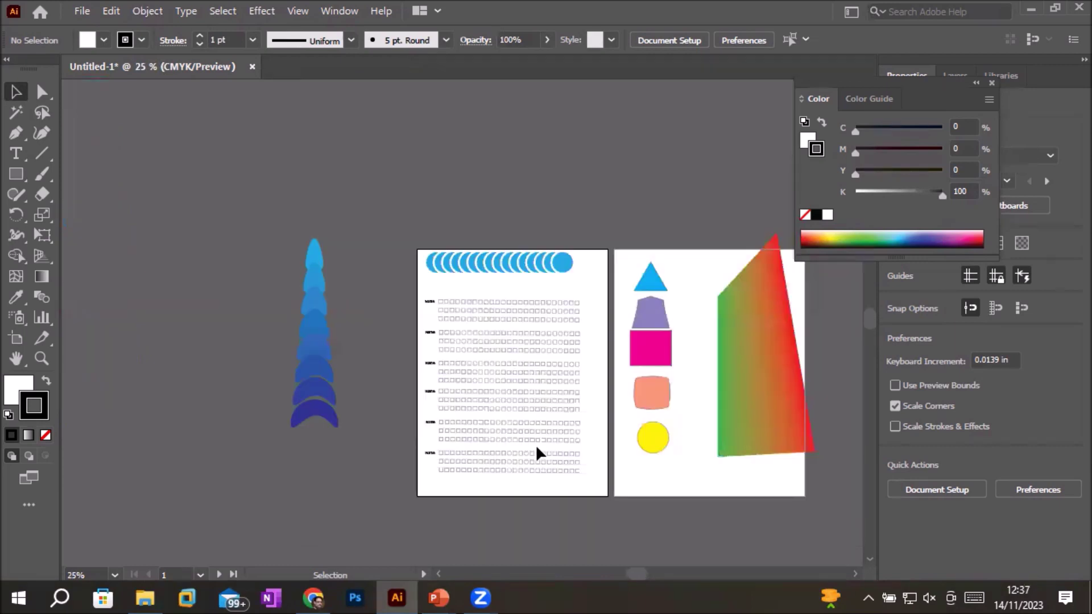
- Delete the coloured shapes blend and the green-to-red gradient shape from the right artboard
left_click(854, 574)
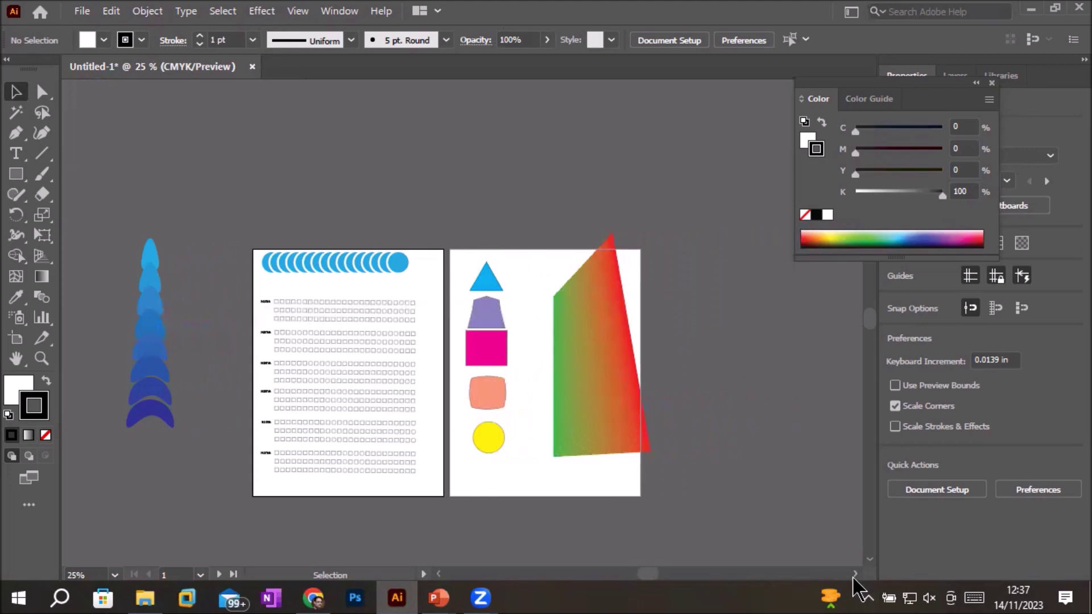
scroll(606, 511, "up", 1)
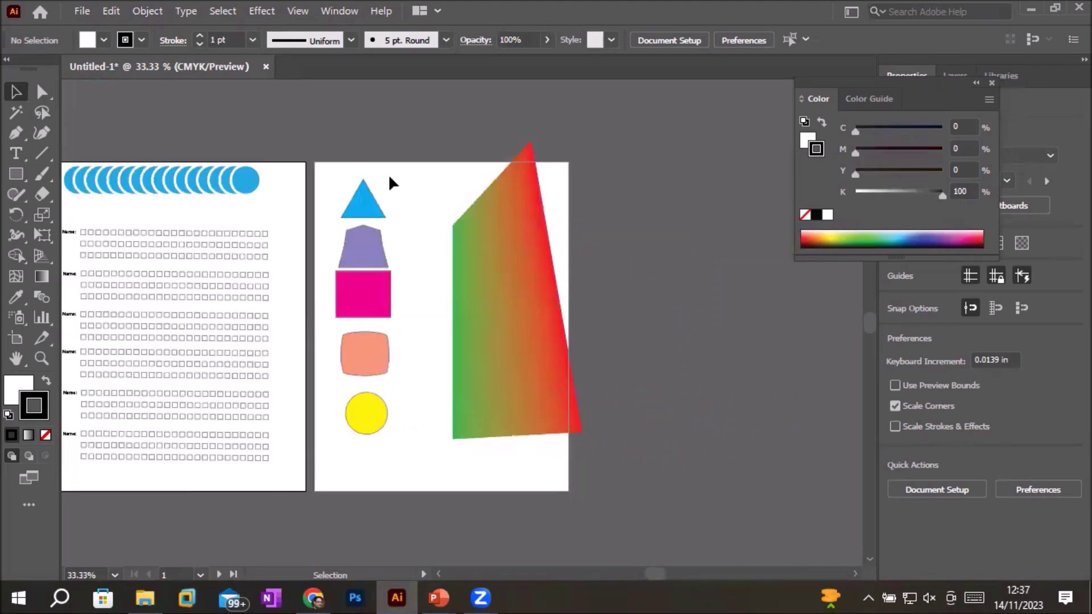
left_click_drag(320, 148, 663, 520)
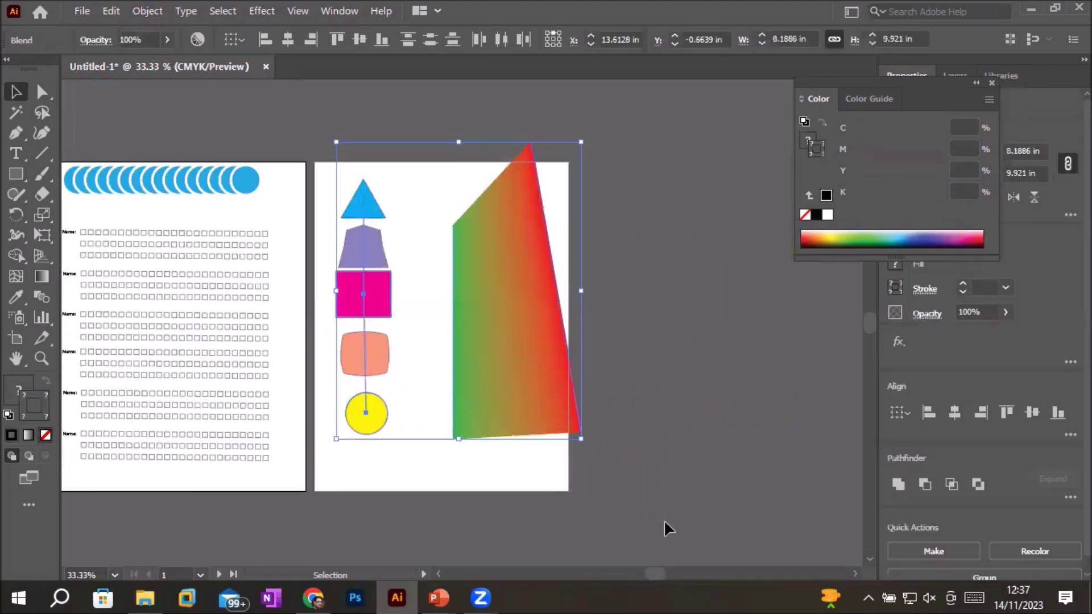
key("Delete")
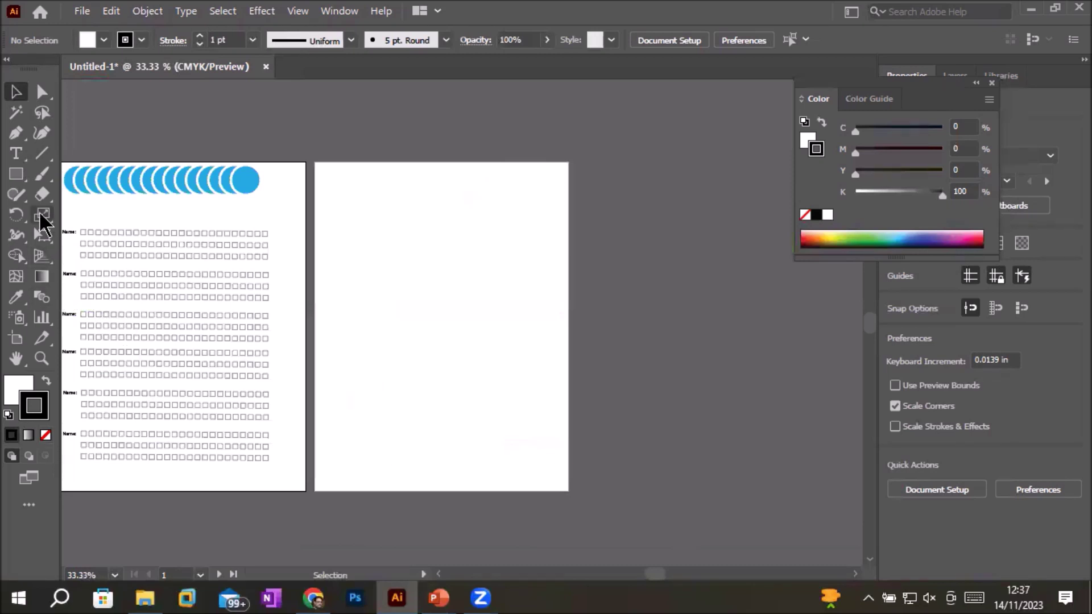
left_click(17, 174)
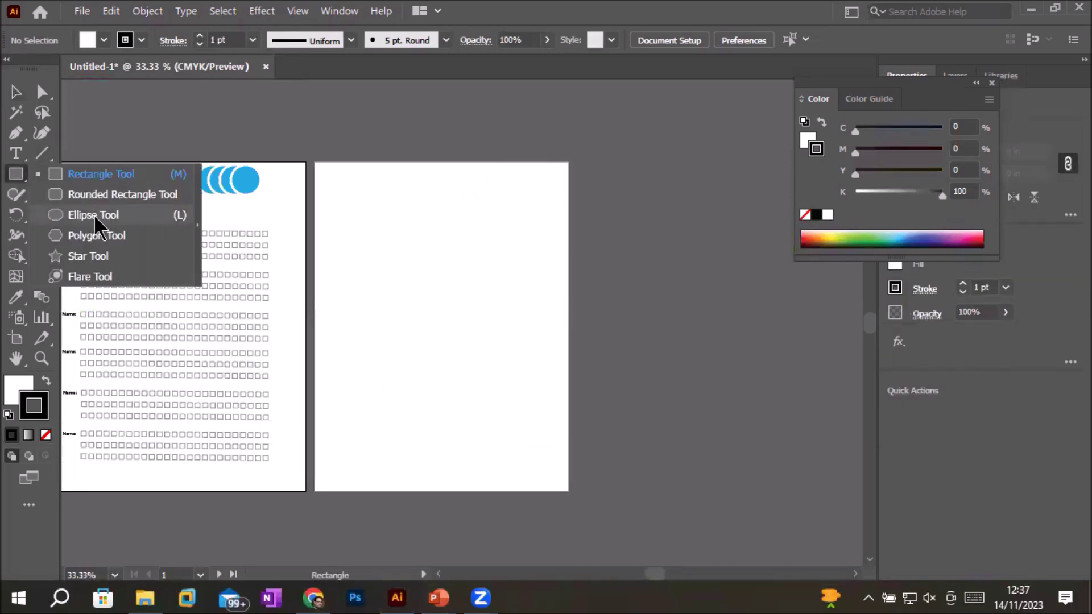
- Draw a star near the top of the blank artboard with no stroke and magenta fill
left_click(87, 255)
left_click_drag(408, 226, 434, 264)
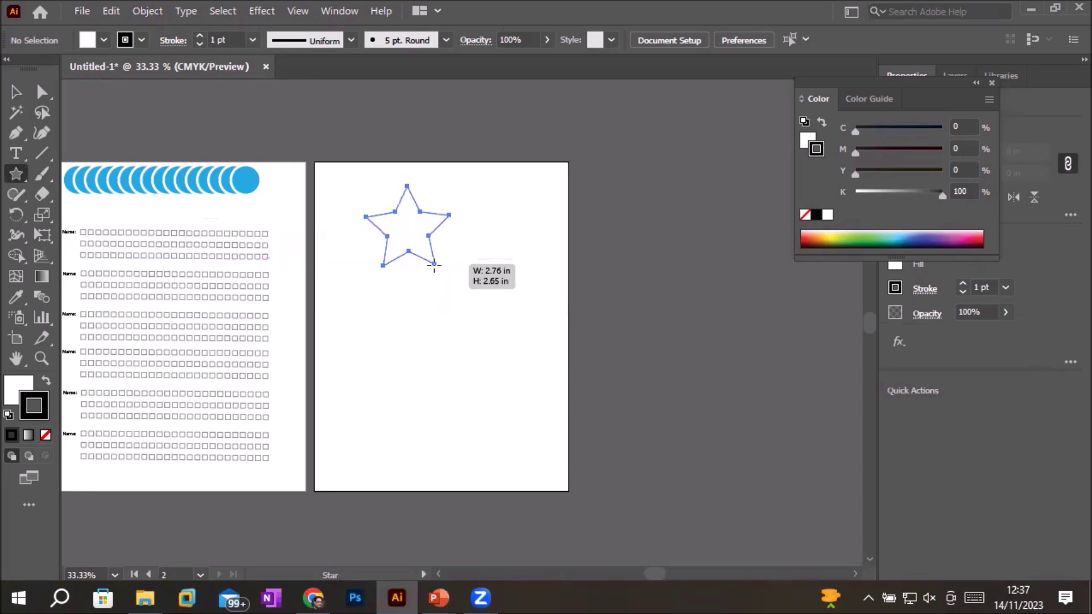
left_click_drag(434, 265, 434, 265)
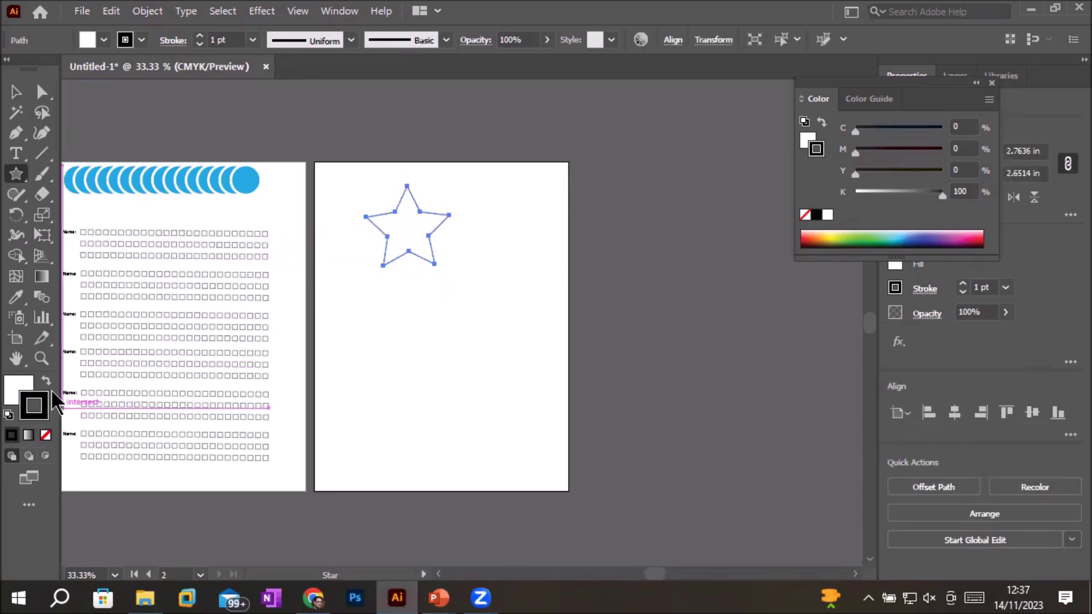
left_click(45, 435)
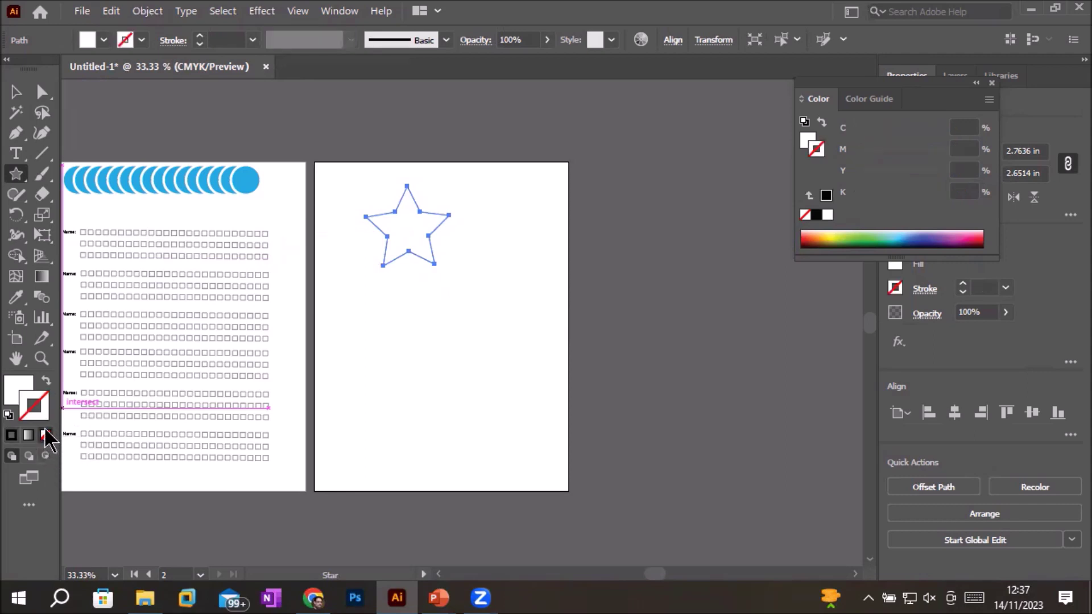
left_click(103, 40)
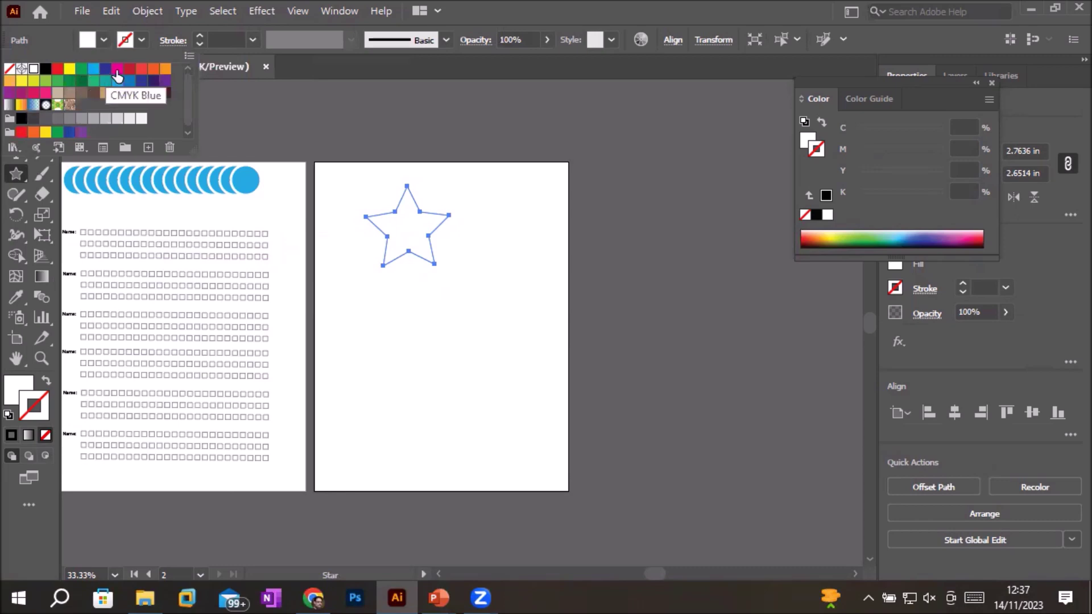
left_click(117, 68)
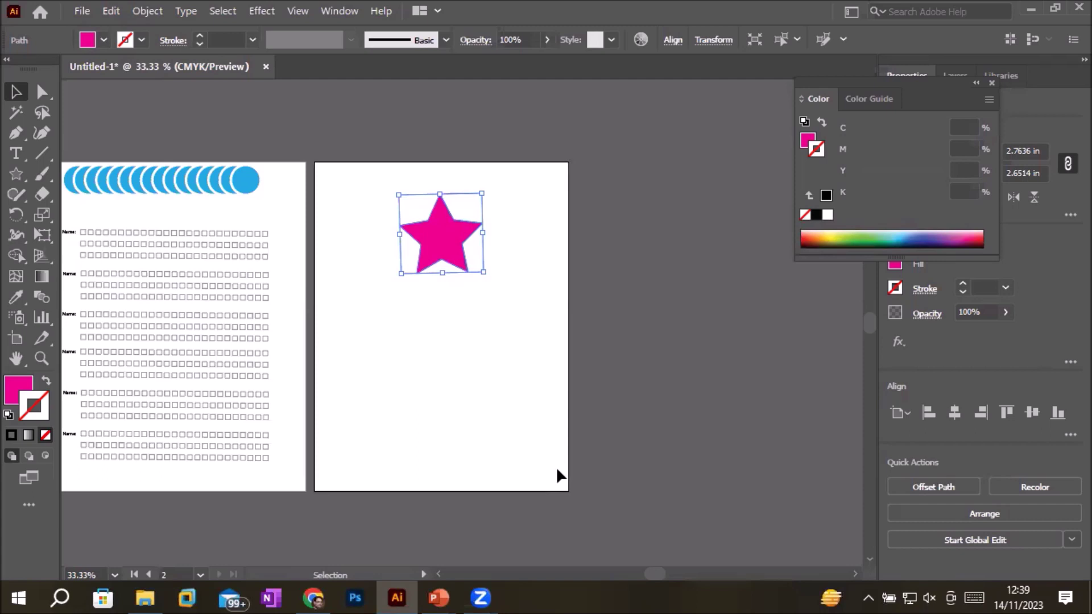
key("r")
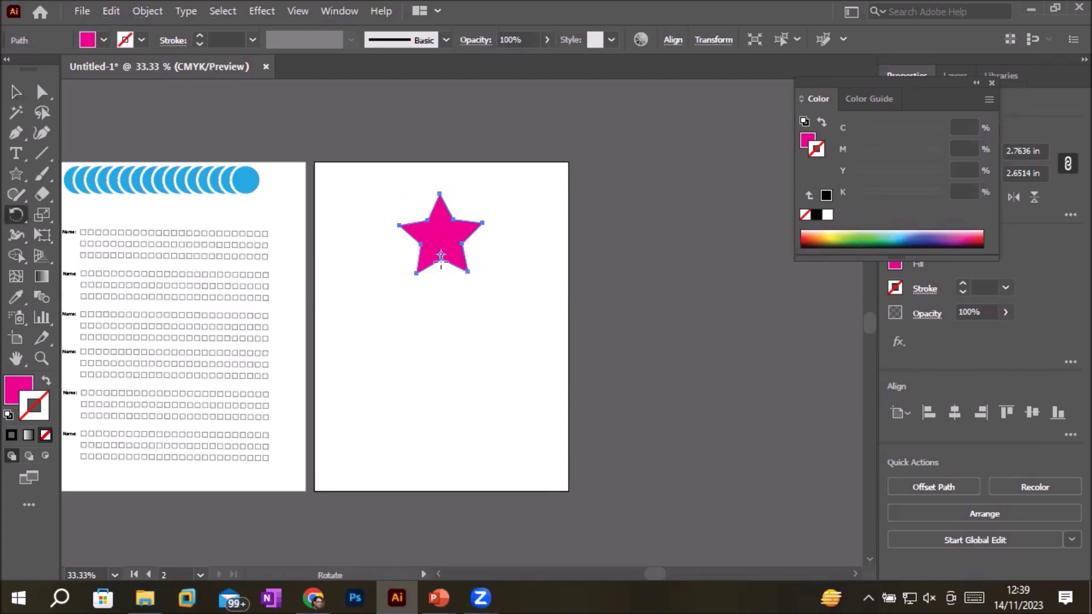
left_click(446, 320)
- Rotate-copy the star 90° around a point below it, repeating to make four stars
left_click(442, 321, "alt")
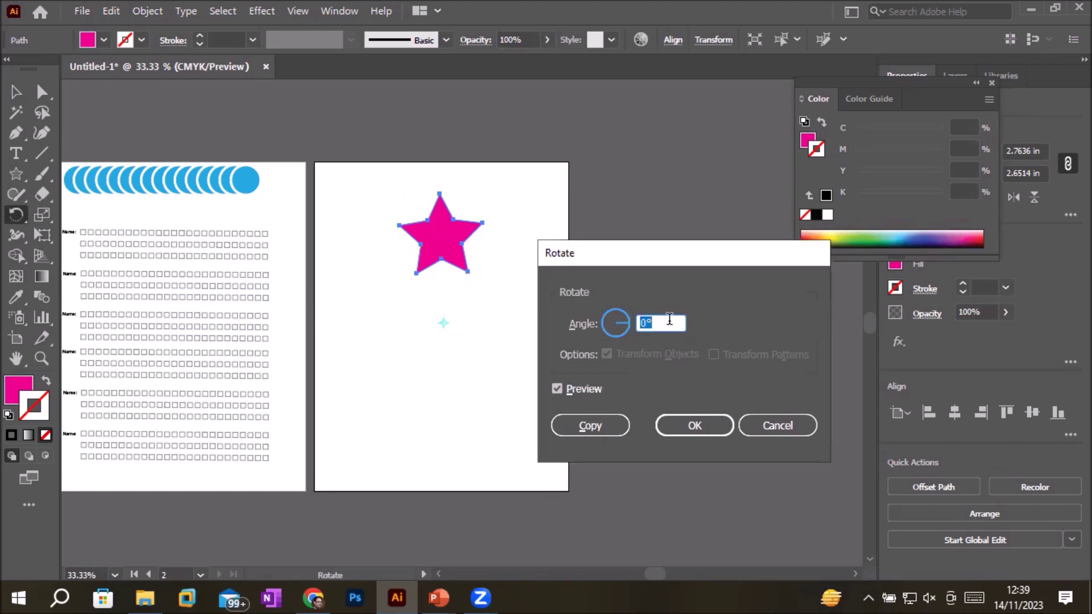
type("90")
left_click(569, 425)
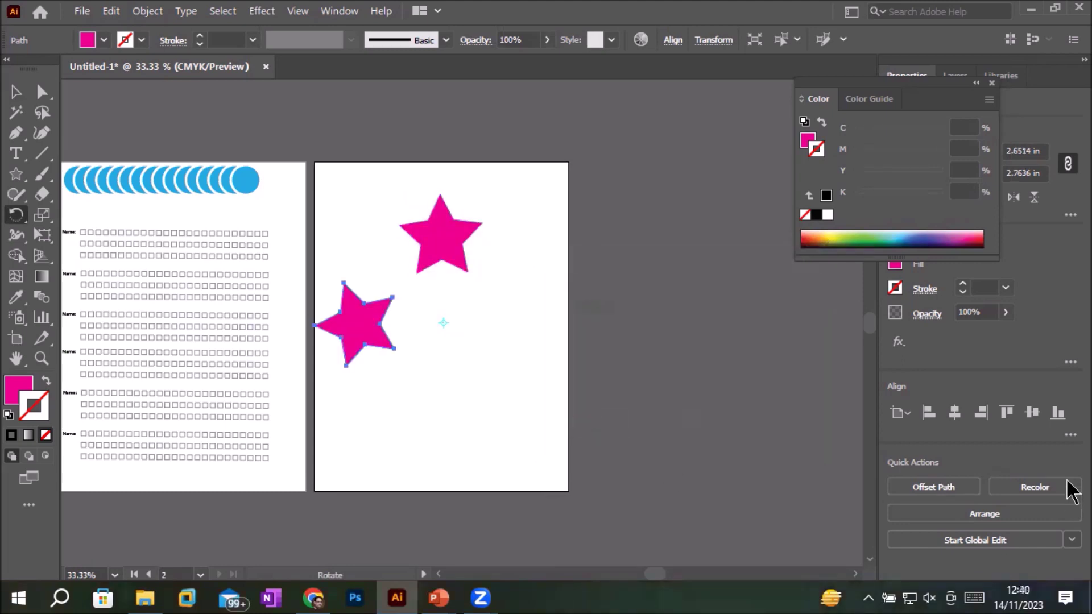
key("ctrl+d")
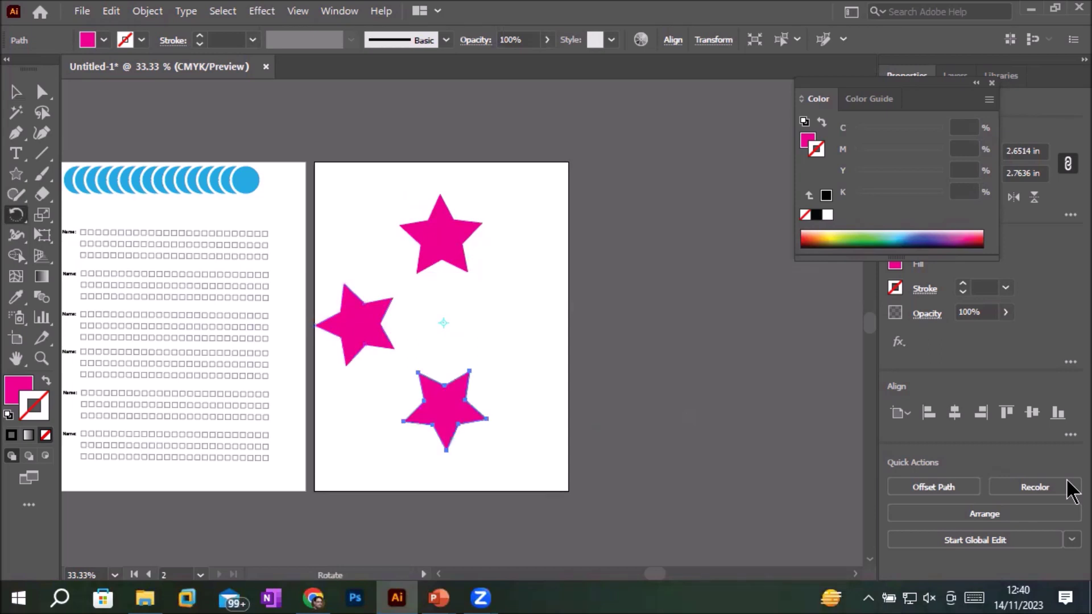
key("ctrl+d")
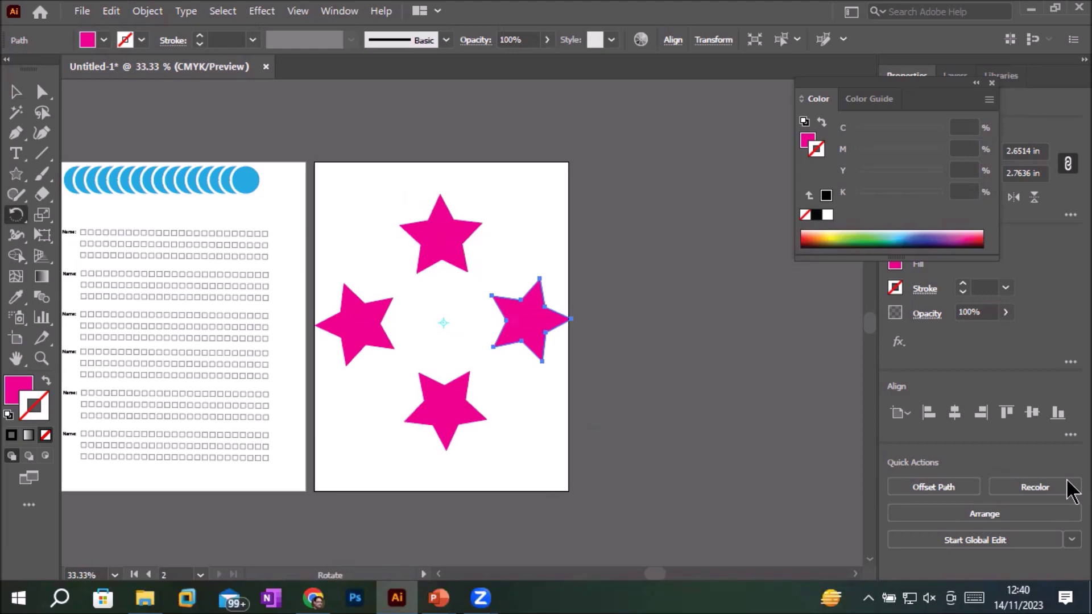
key("ctrl+d")
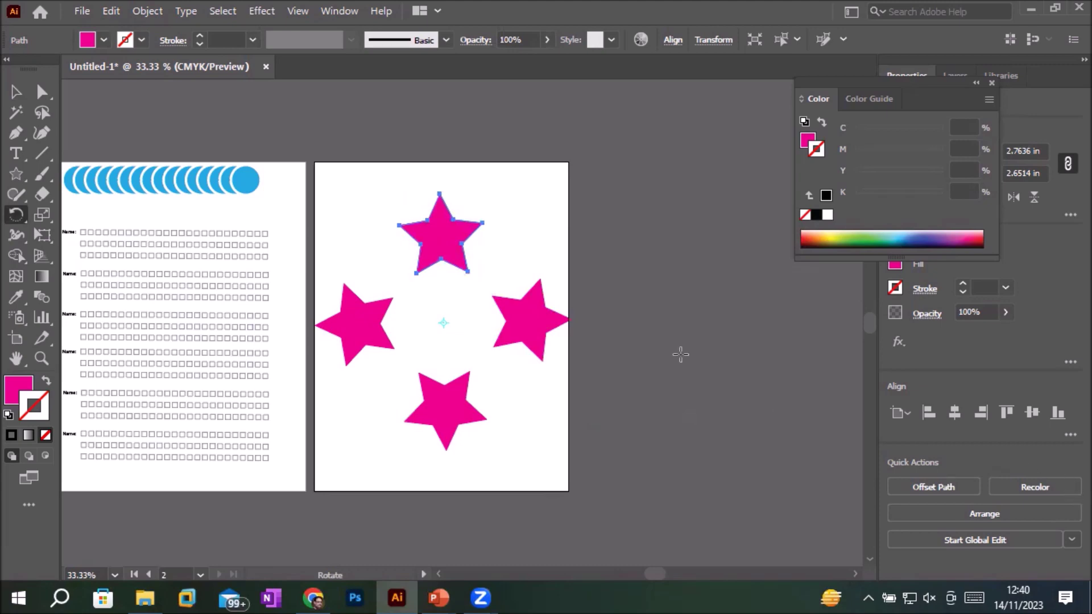
left_click(16, 92)
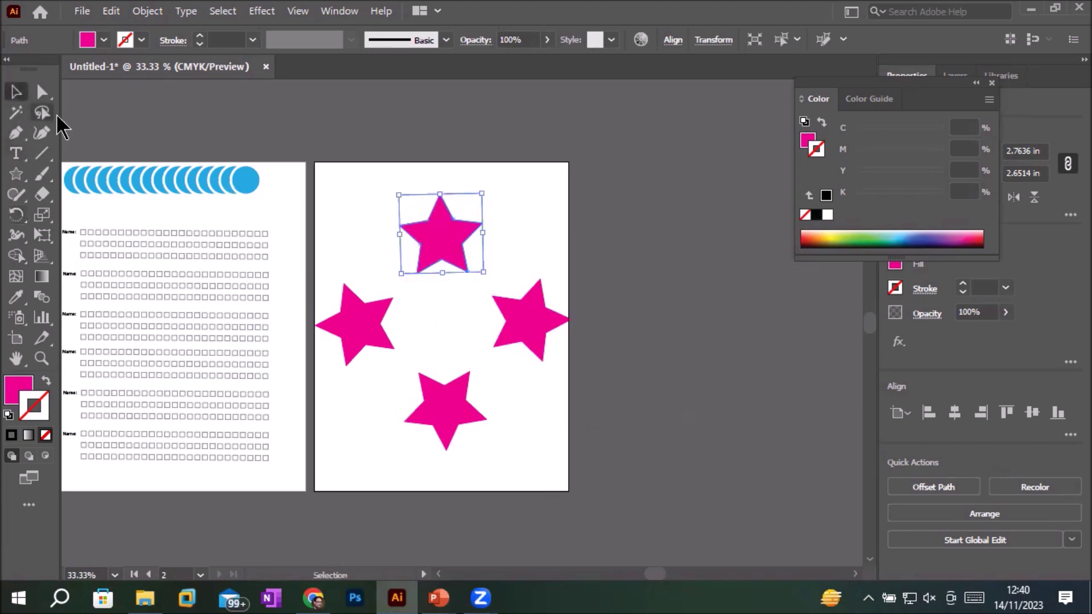
left_click_drag(317, 178, 586, 480)
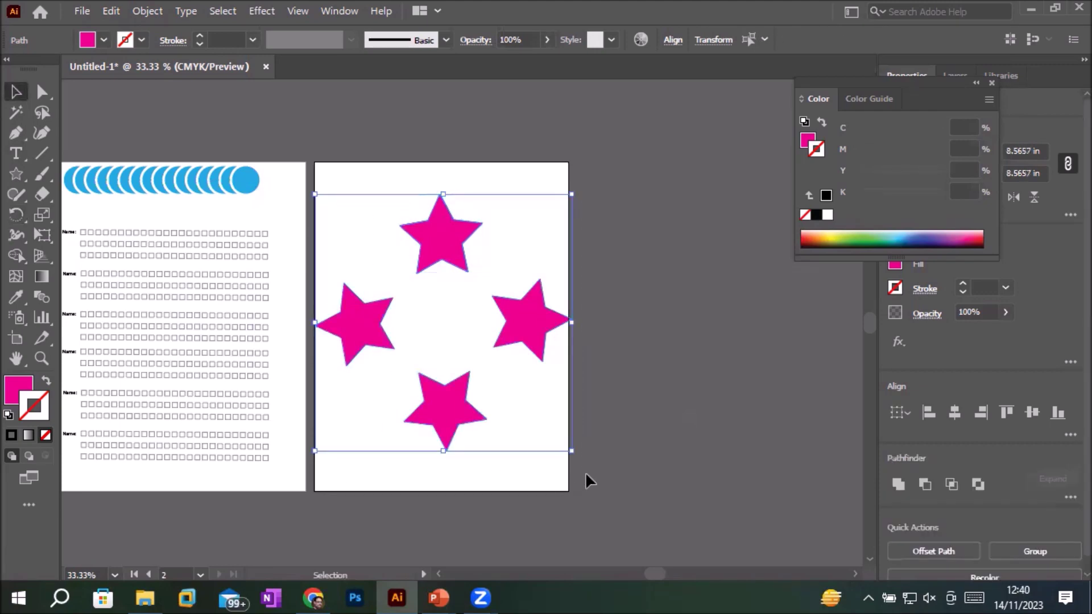
left_click(147, 11)
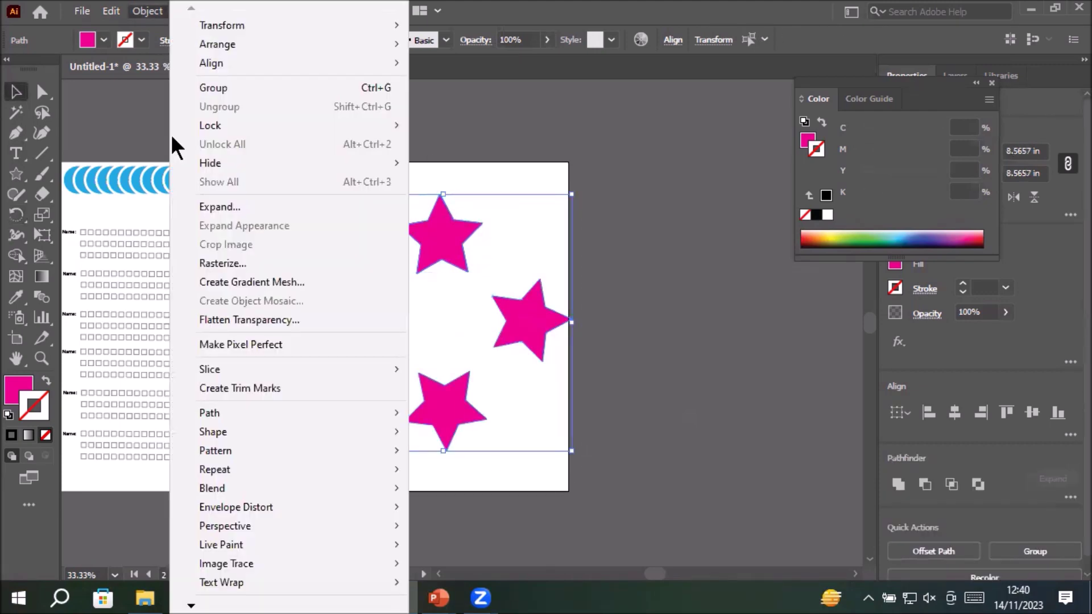
mouse_move(213, 487)
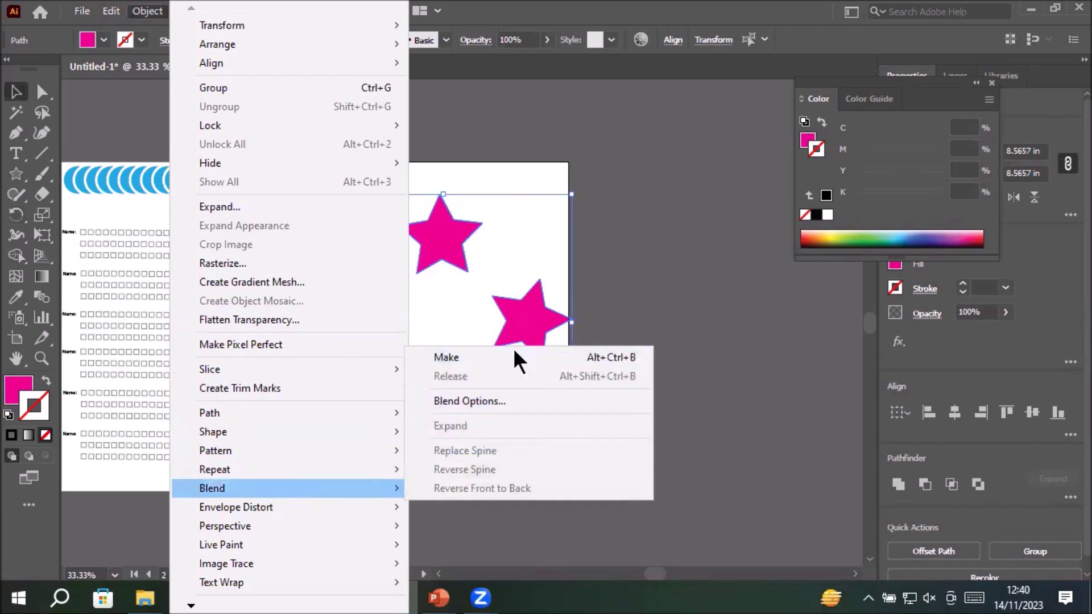
left_click(513, 350)
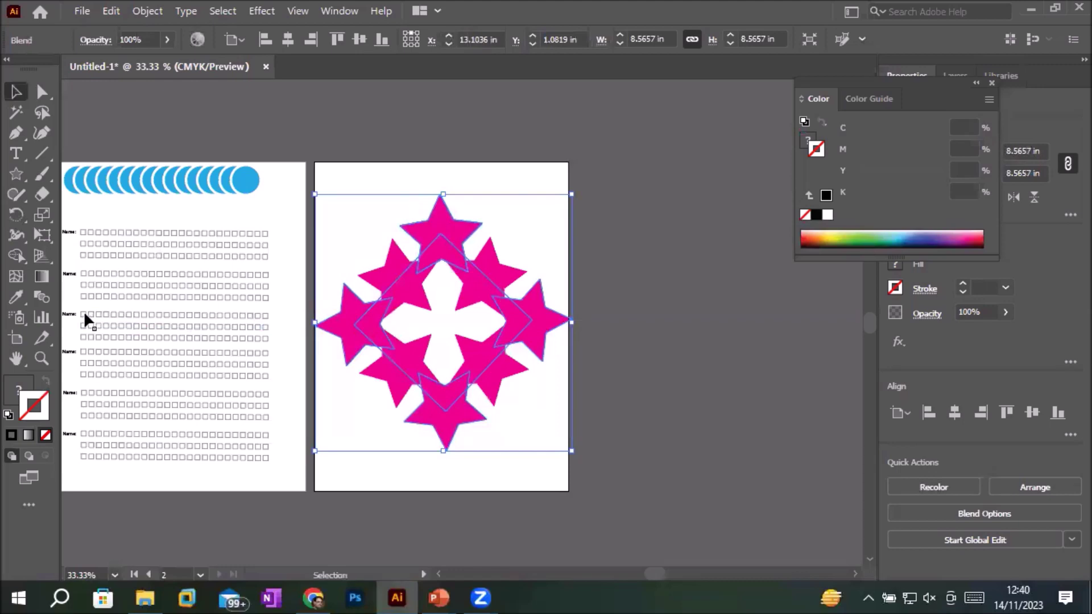
double_click(42, 296)
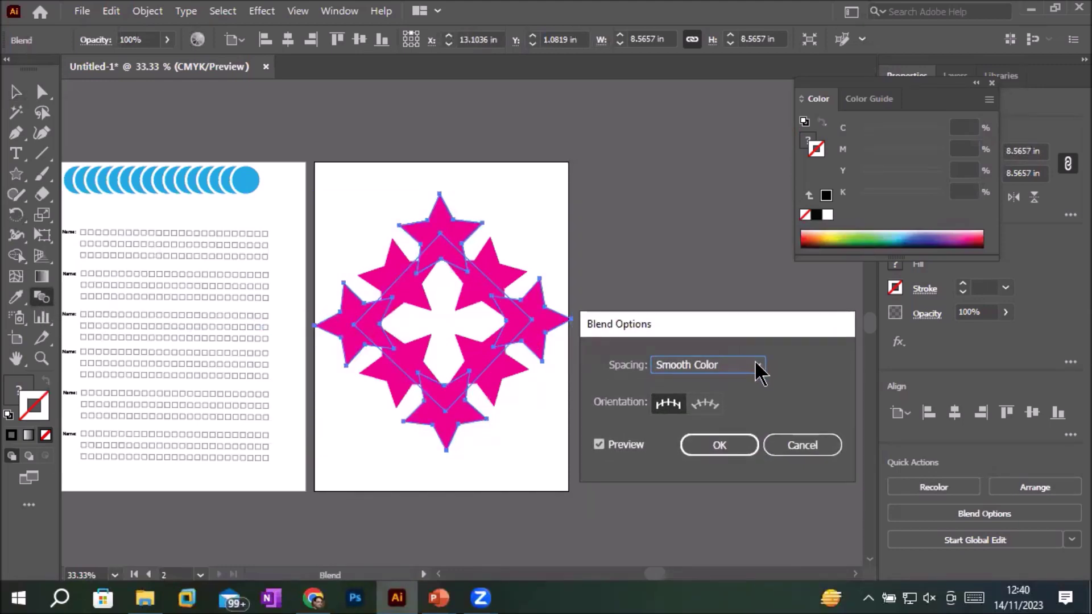
left_click(756, 366)
left_click(739, 402)
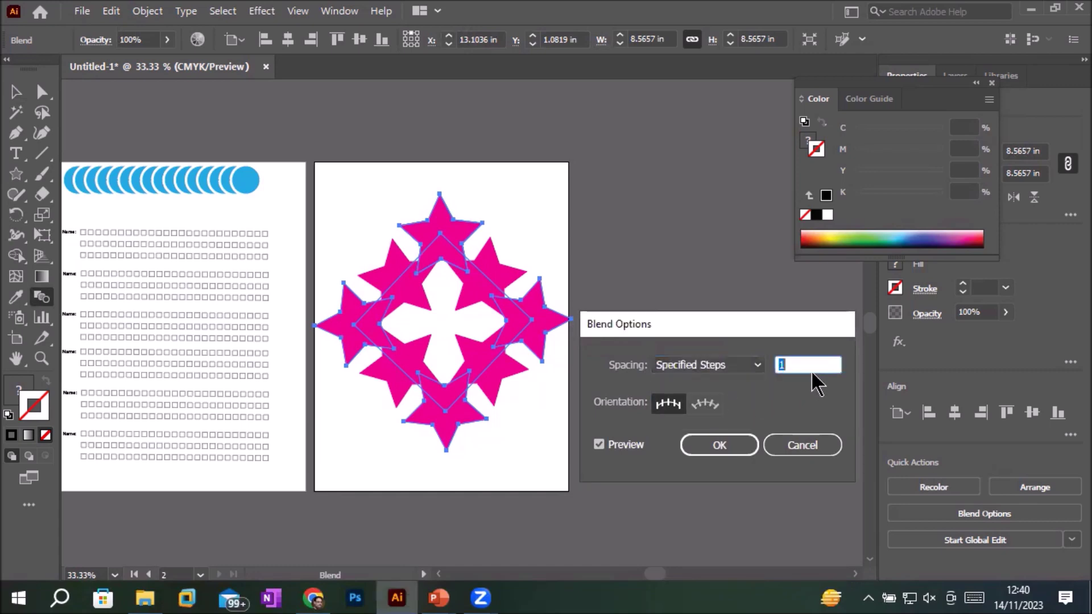
key("Up")
key("Up")
key("Up")
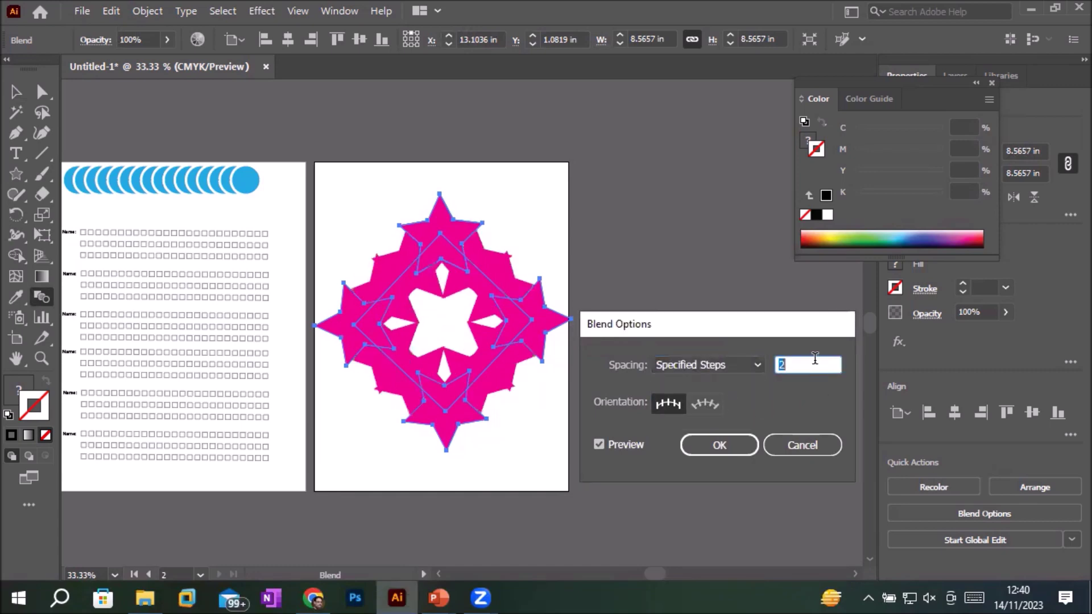
key("Down")
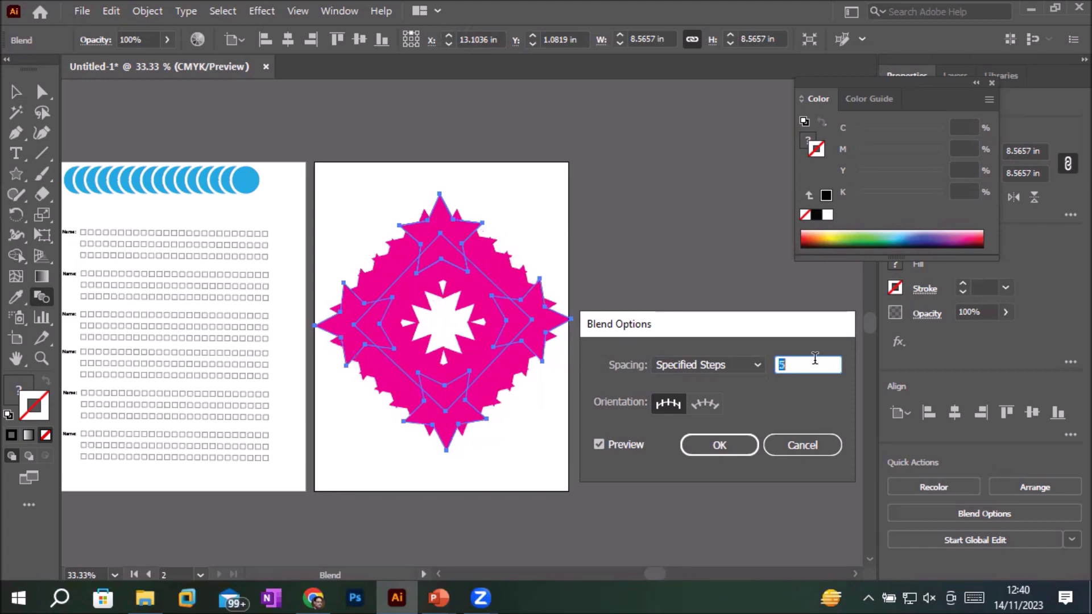
key("Down")
key("Down")
key("Up")
key("Up")
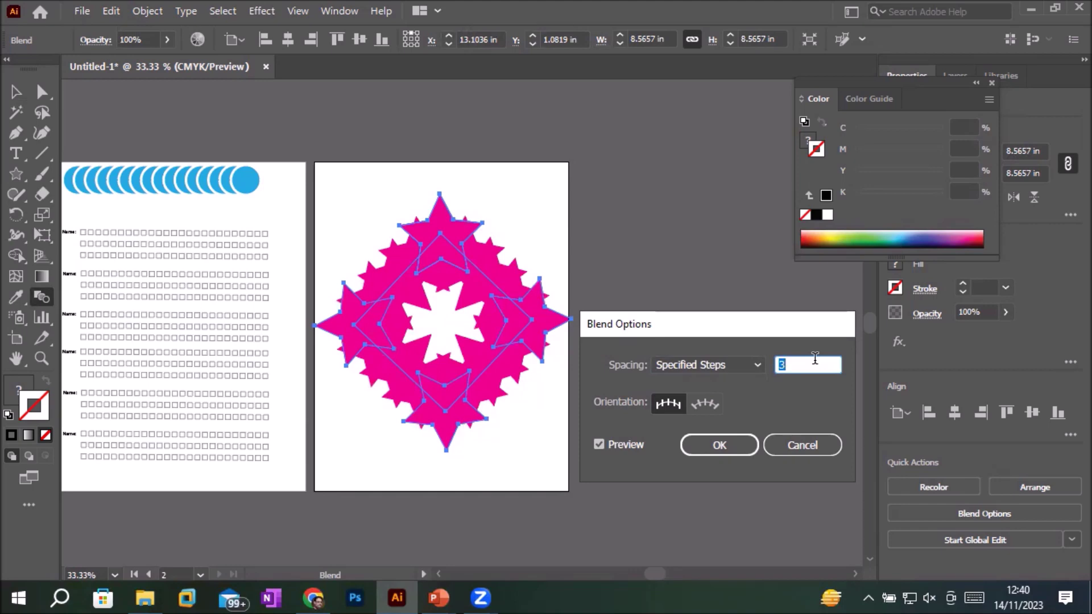
left_click(819, 449)
key("ctrl+z")
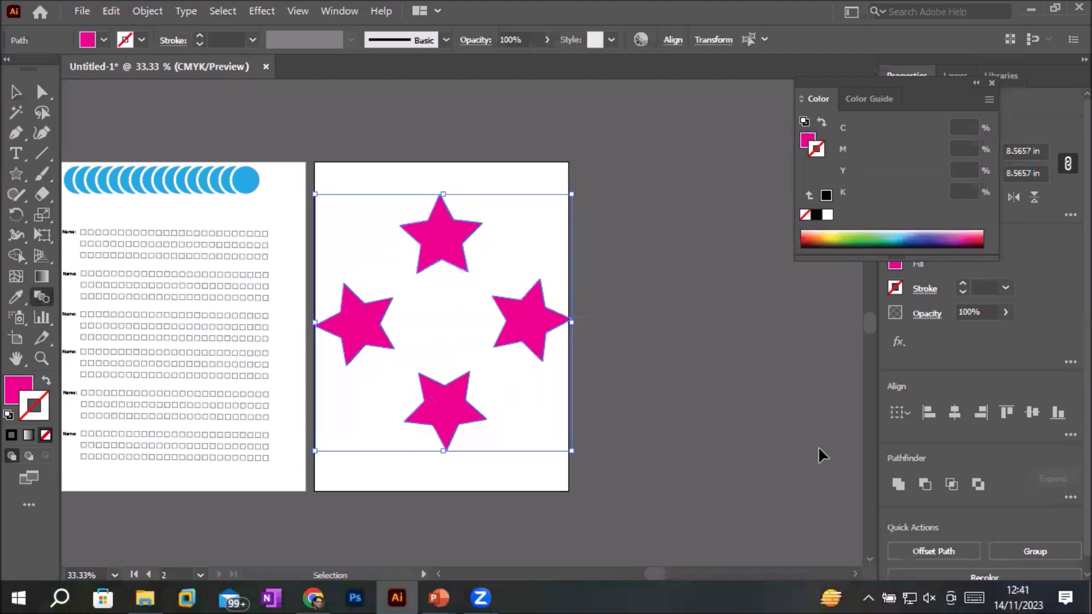
key("ctrl+z")
key("ctrl+z")
key("ctrl+z")
key("w")
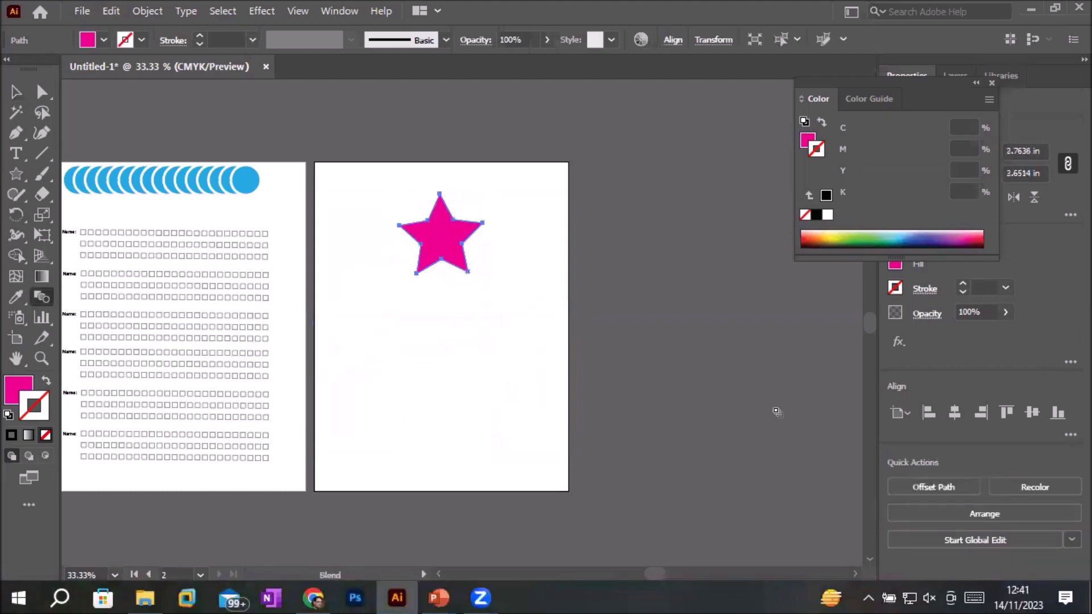
- Swap the star's fill and stroke so it is unfilled with a CMYK Cyan outline
left_click(46, 381)
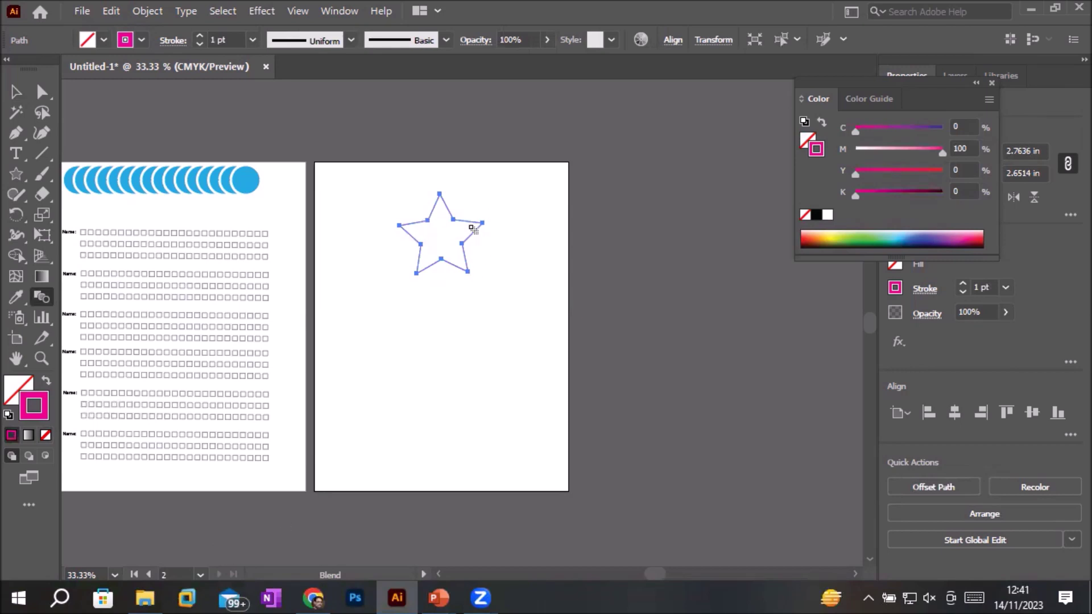
left_click(141, 41)
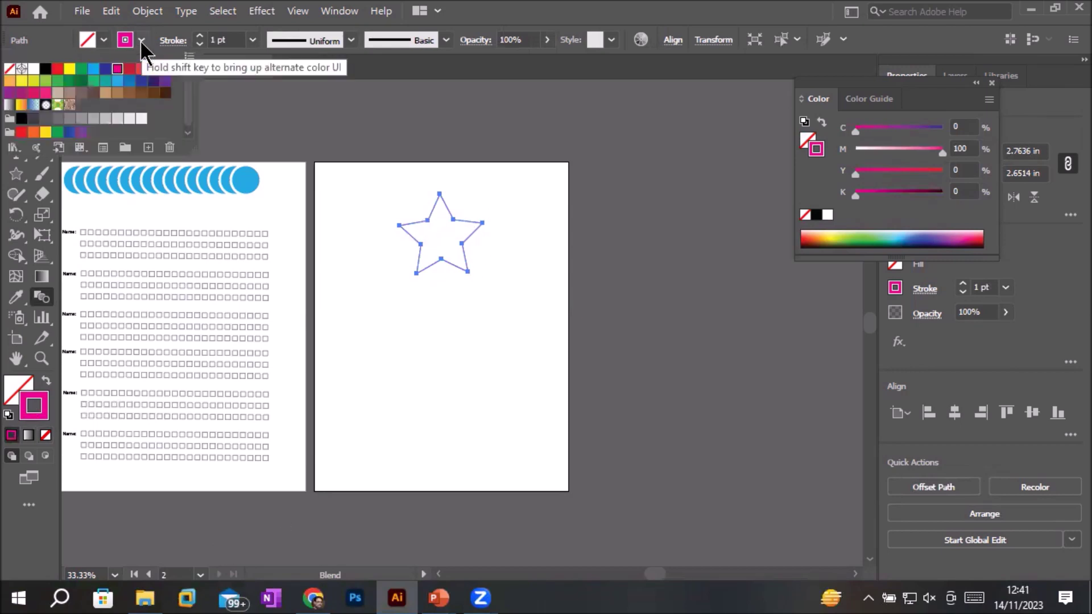
left_click(92, 73)
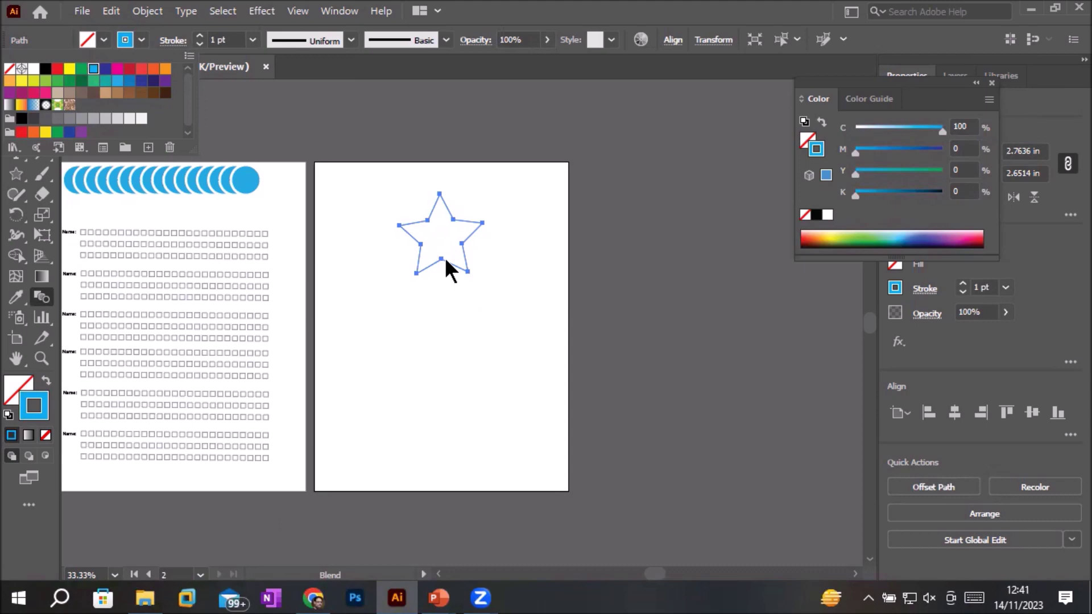
key("Escape")
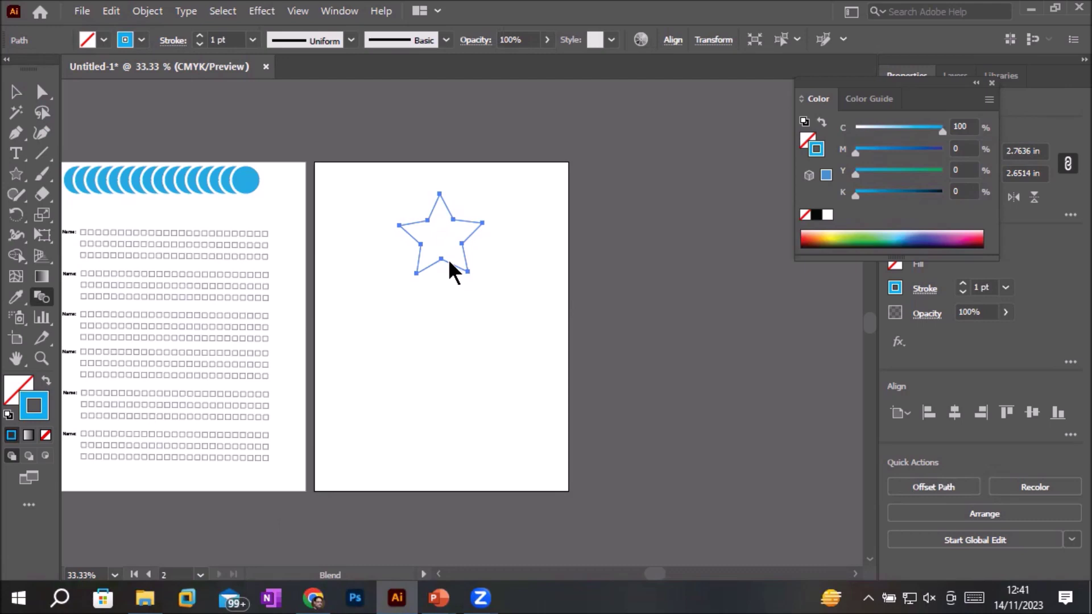
key("r")
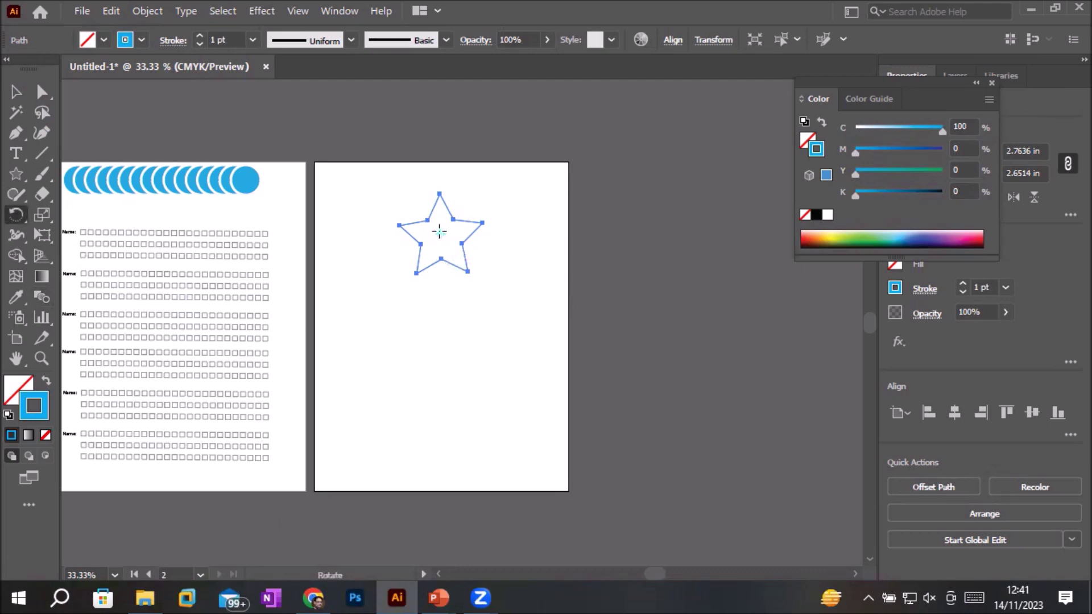
left_click(441, 315, "alt")
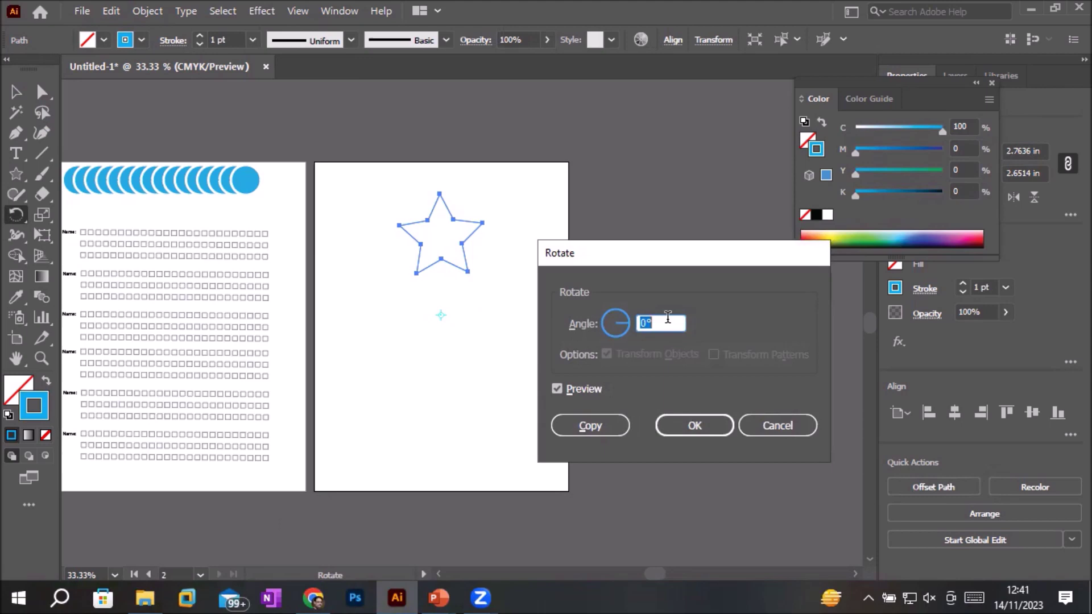
- Rotate-copy the cyan star 45° around the centre, repeating to build the eight-star ring
type("45")
left_click(607, 423)
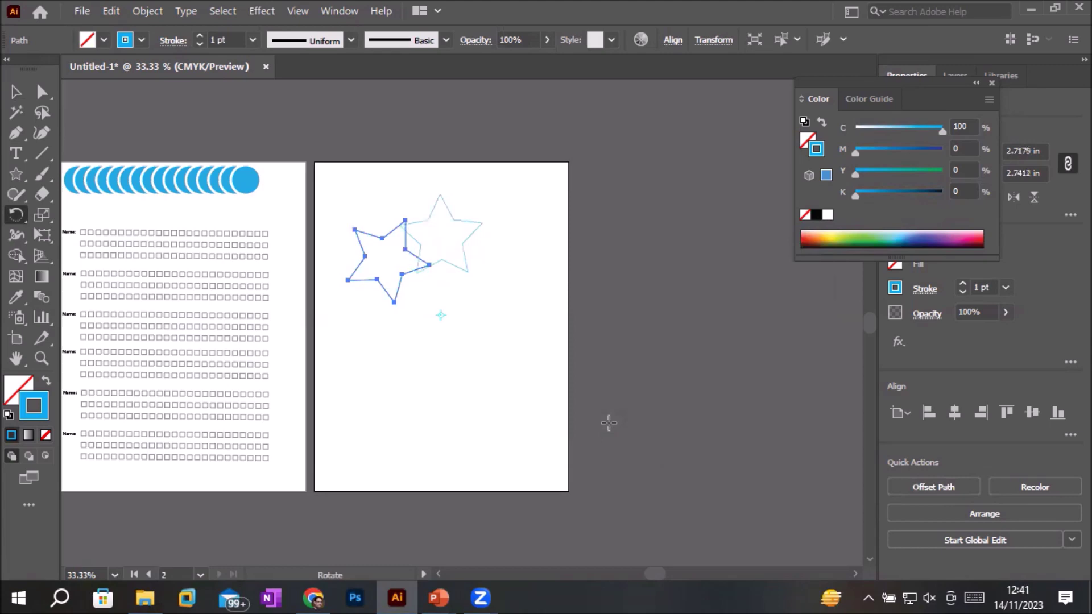
key("v")
key("ctrl+d")
key("ctrl+d")
key("ctrl+d")
key("ctrl+d")
key("ctrl+d")
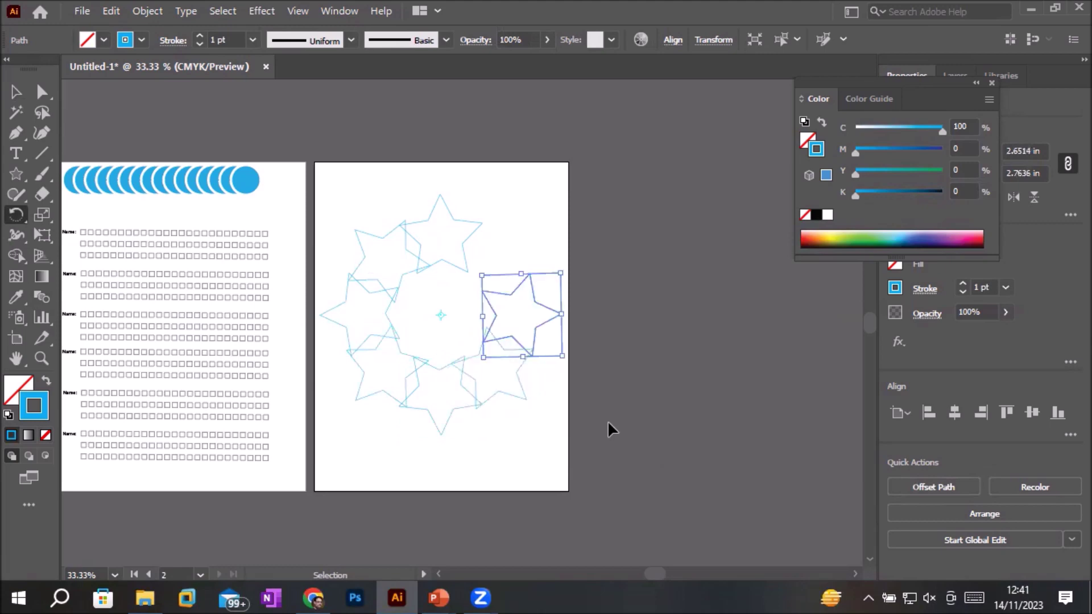
key("ctrl+d")
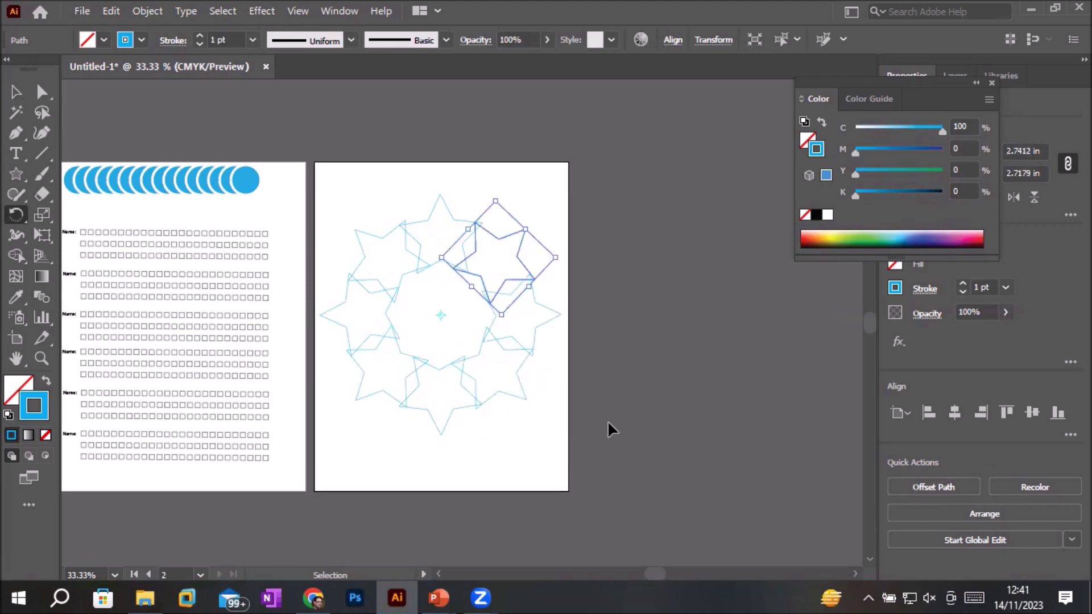
key("ctrl+d")
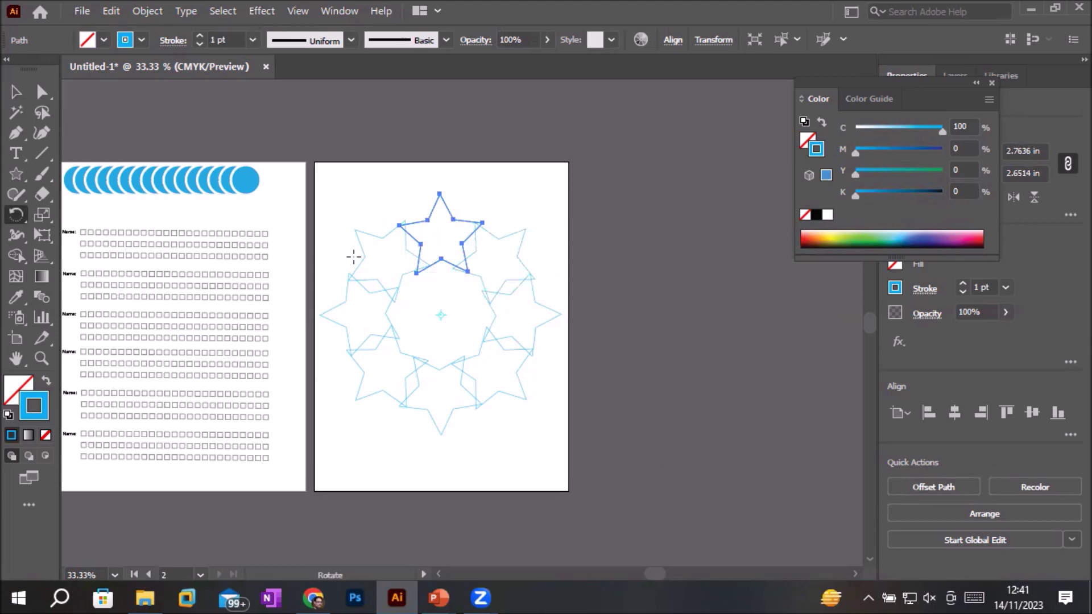
- Marquee-select all eight stars in the ring
left_click(16, 91)
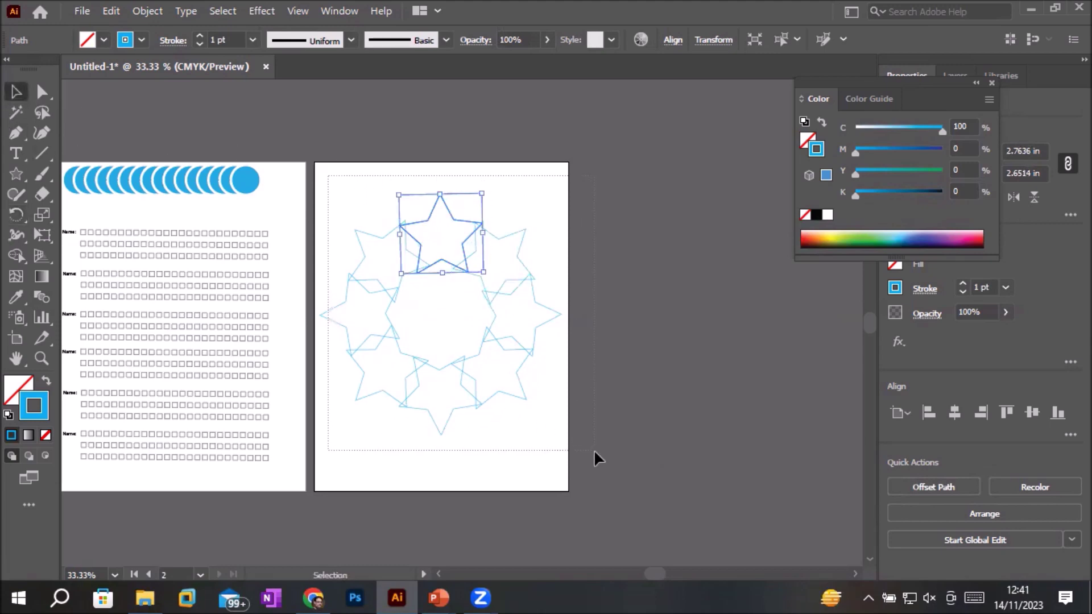
key("ctrl+a")
left_click(578, 496)
mouse_move(606, 425)
left_mouse_down()
mouse_move(332, 155)
mouse_move(313, 166)
left_mouse_up()
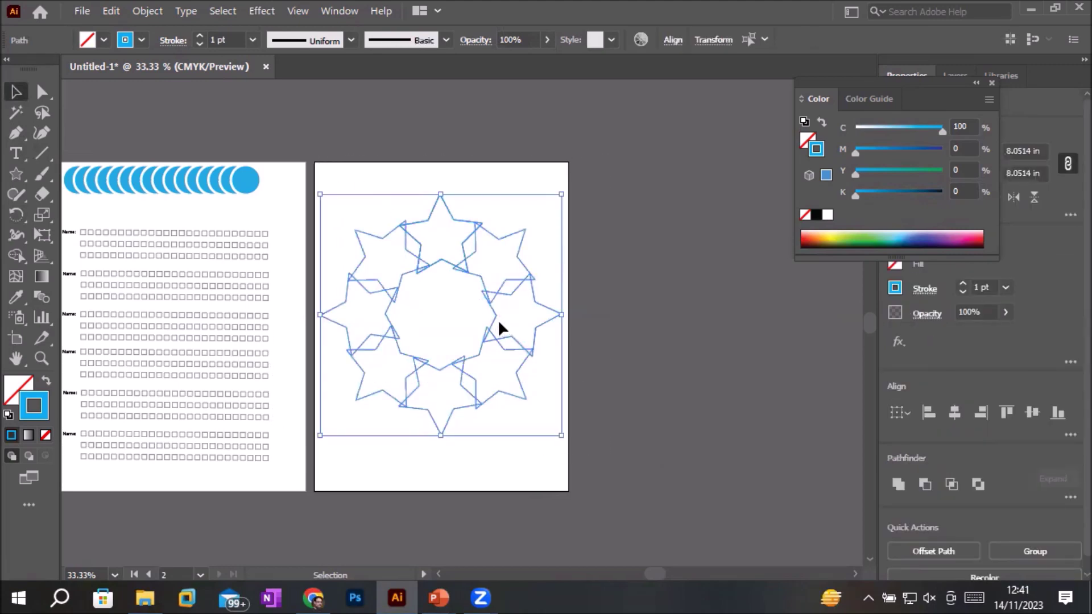
- Blend the ring of outline stars and switch blend spacing to Specified Steps
scroll(499, 325, "up", 1)
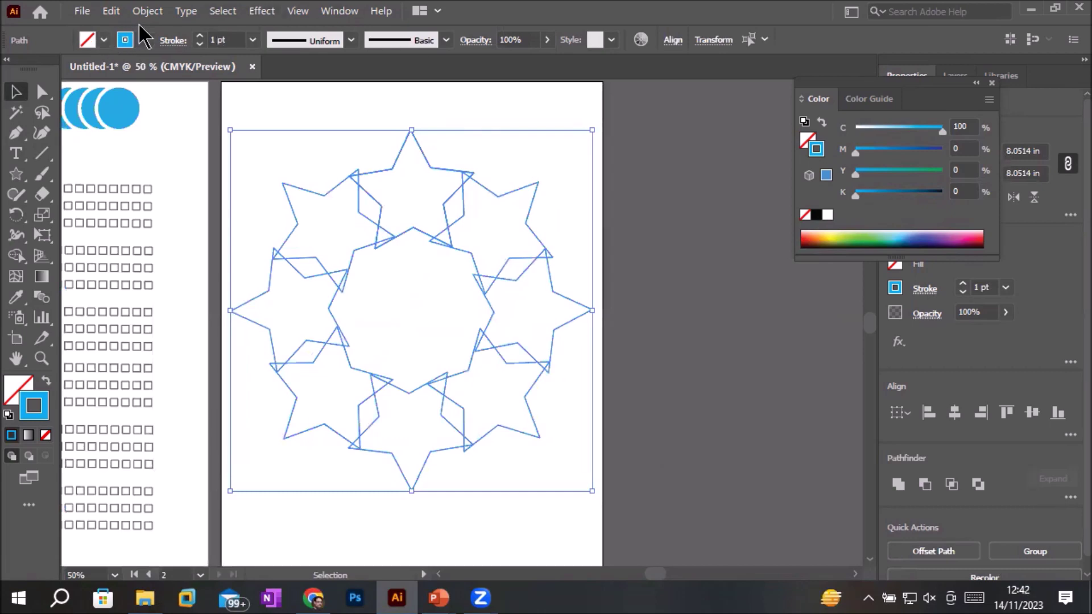
left_click(147, 10)
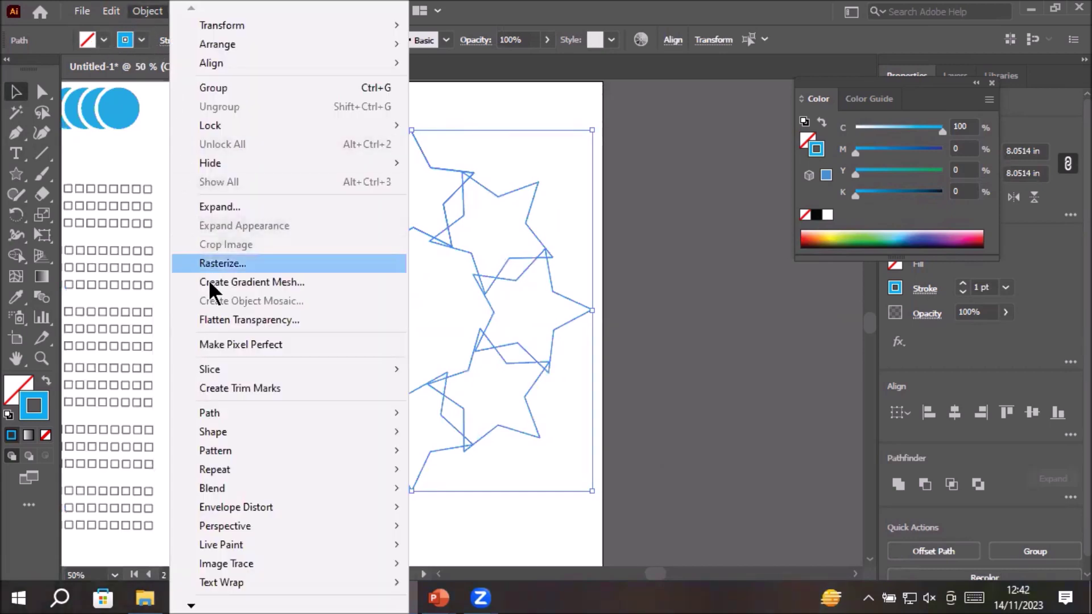
mouse_move(212, 487)
left_click(518, 349)
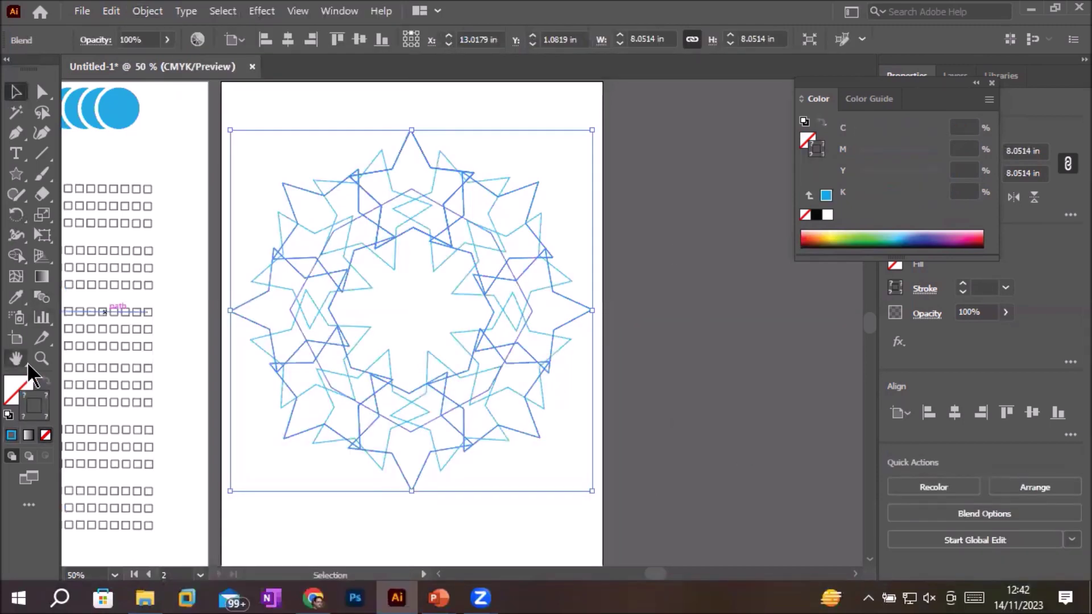
double_click(41, 297)
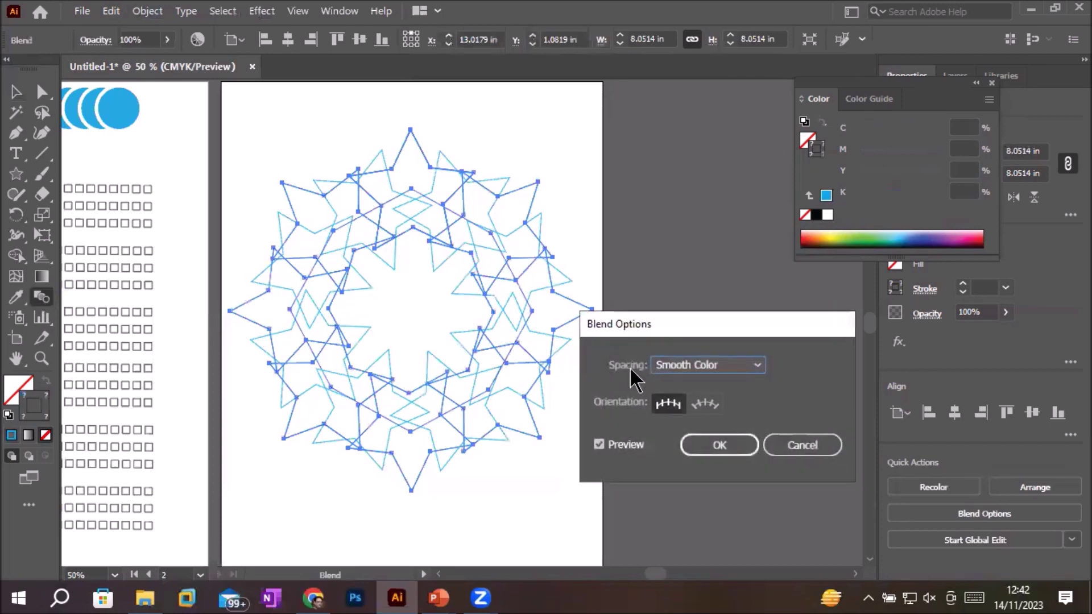
left_click(750, 368)
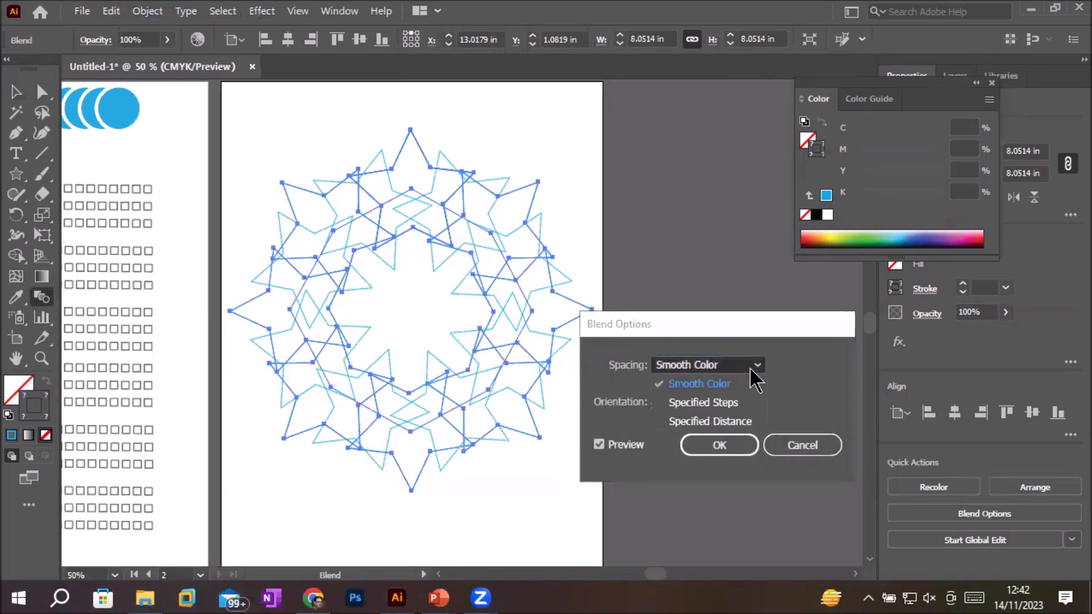
left_click(737, 402)
left_click(810, 360)
- Try various step counts, then settle on 11 steps and apply
key("Up")
key("Up")
key("Up")
key("Up")
key("Up")
key("Up")
key("Up")
key("Up")
key("Up")
key("Up")
key("Up")
key("Up")
key("Up")
key("Up")
key("Up")
key("Up")
key("Up")
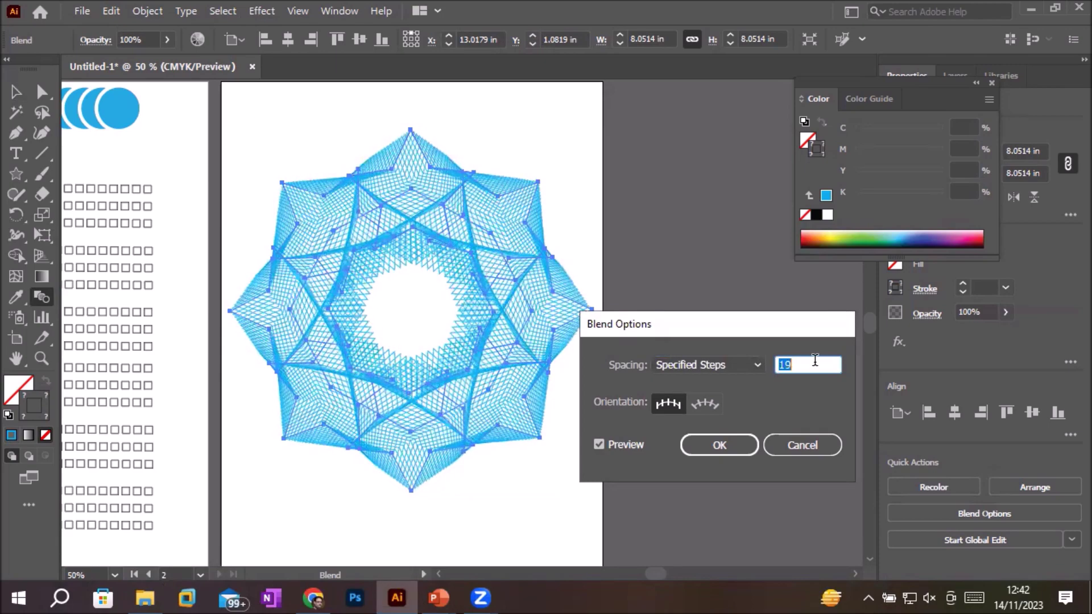
key("Up")
key("Up")
key("Up")
key("Up")
key("Up")
key("Up")
key("Up")
key("Up")
key("Up")
key("Up")
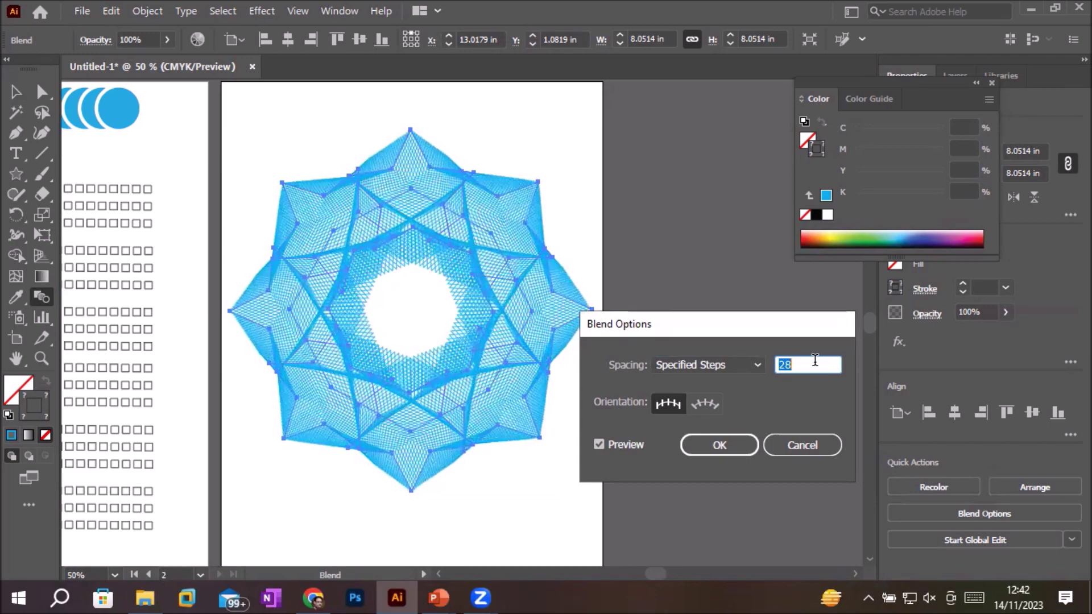
key("Down")
key("Down")
key("Down")
key("Down")
key("Down")
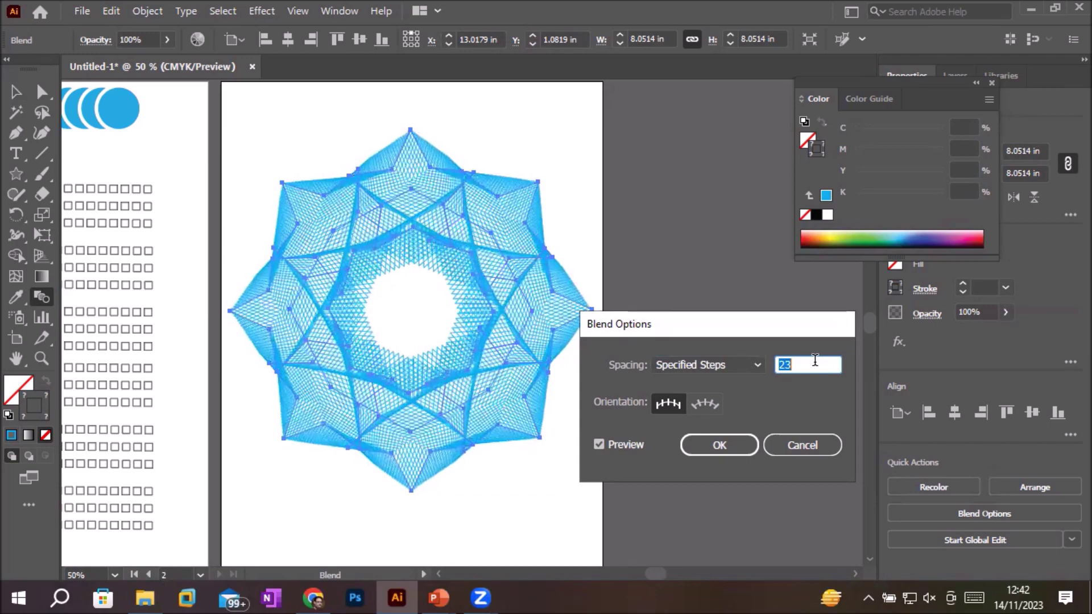
key("Down")
key("Down")
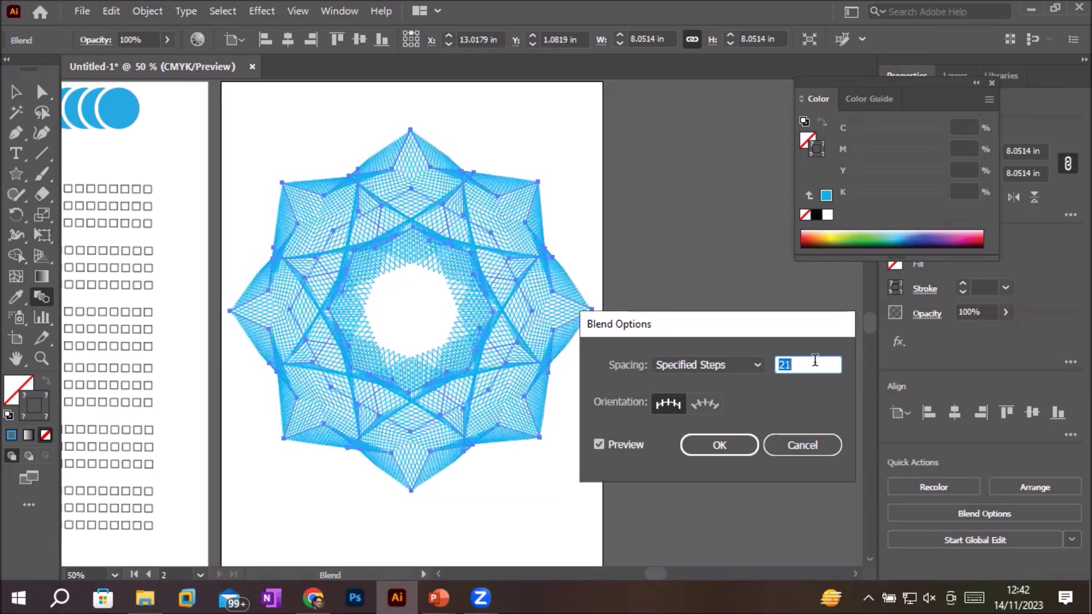
key("Down")
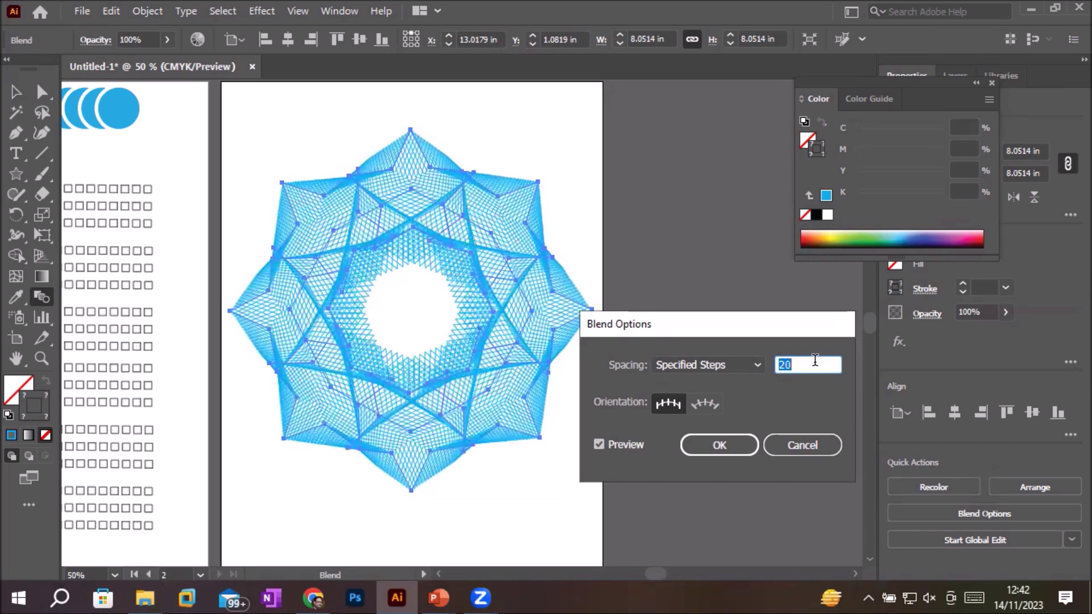
key("Down")
key("Down")
key("Down")
key("Down")
key("Down")
key("Down")
key("Down")
key("Down")
key("Down")
key("Down")
key("Down")
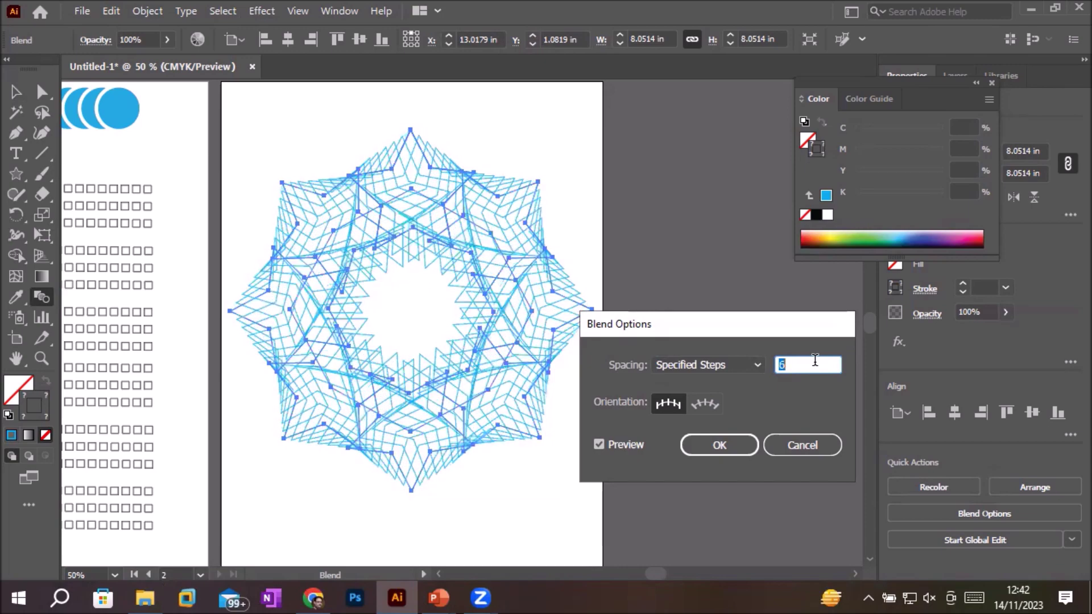
key("Down")
key("Down")
key("Down")
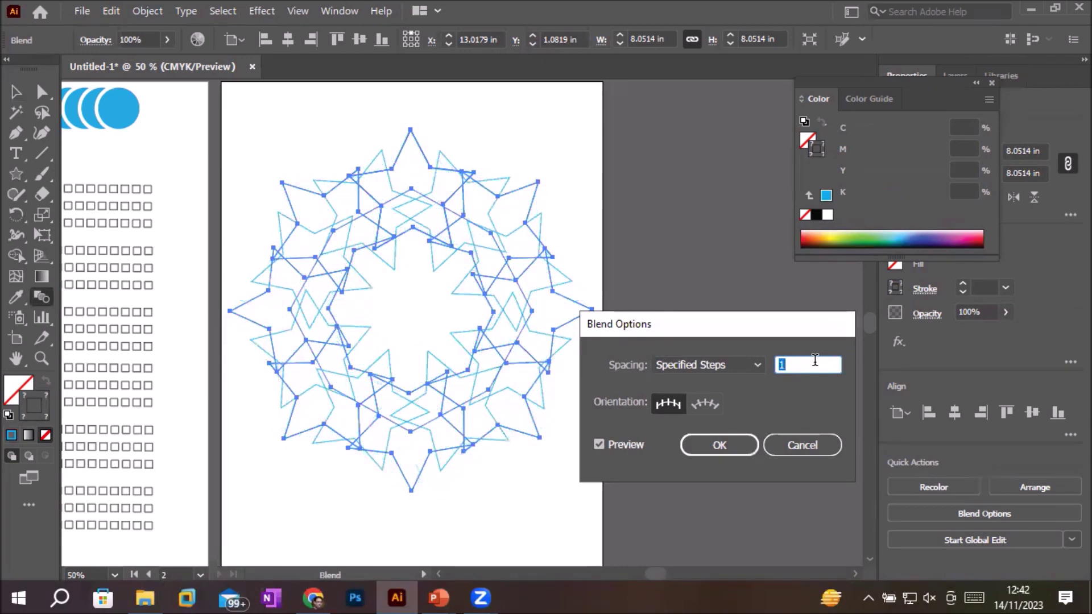
key("Up")
key("Up")
key("Up")
key("Up")
key("Up")
key("Up")
key("Up")
key("Up")
key("Up")
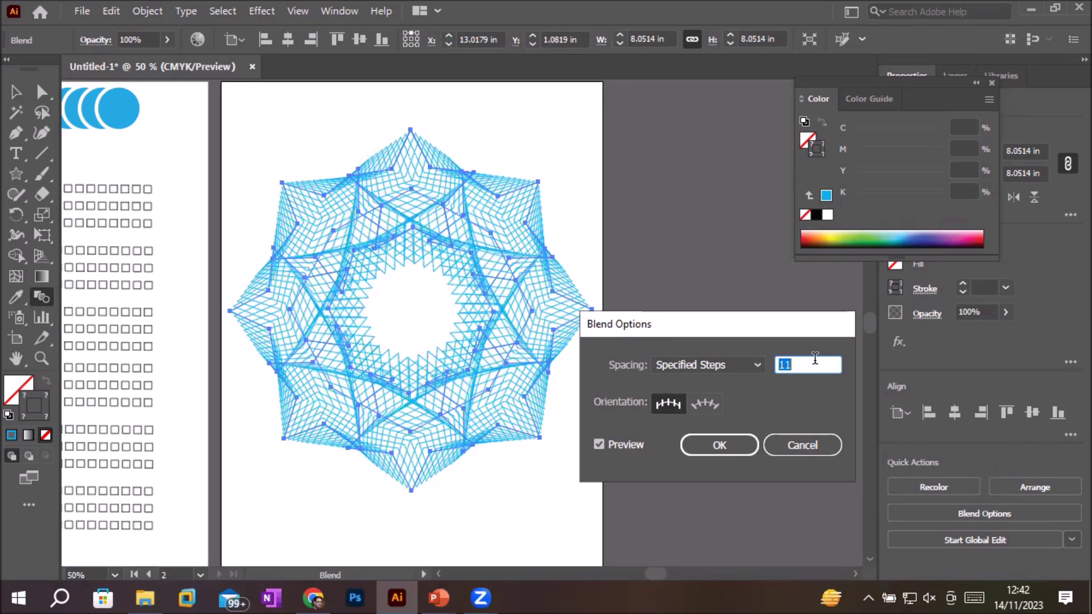
left_click(701, 453)
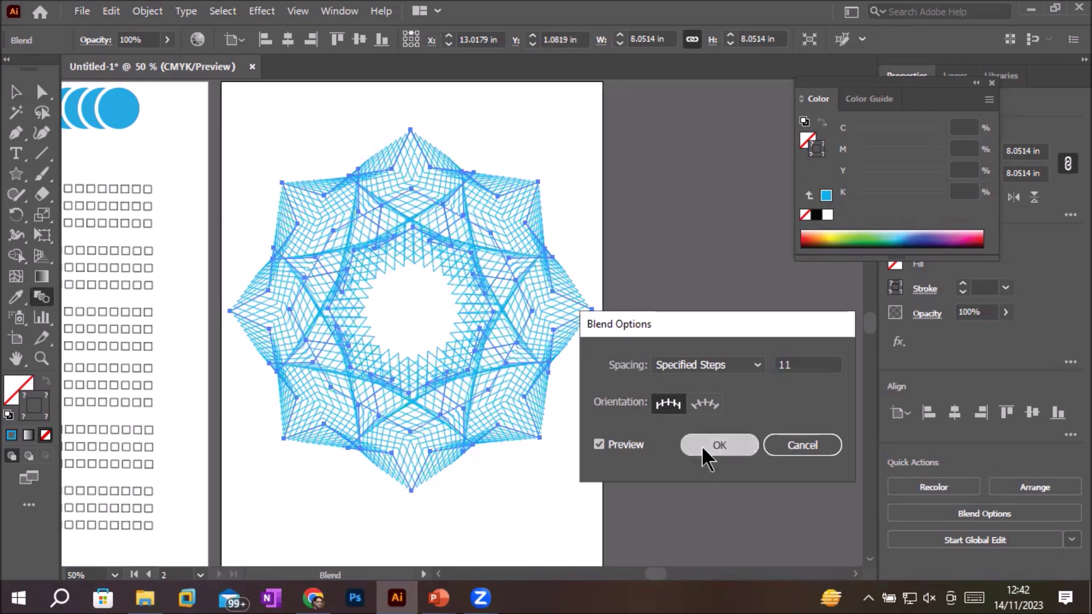
left_click(16, 91)
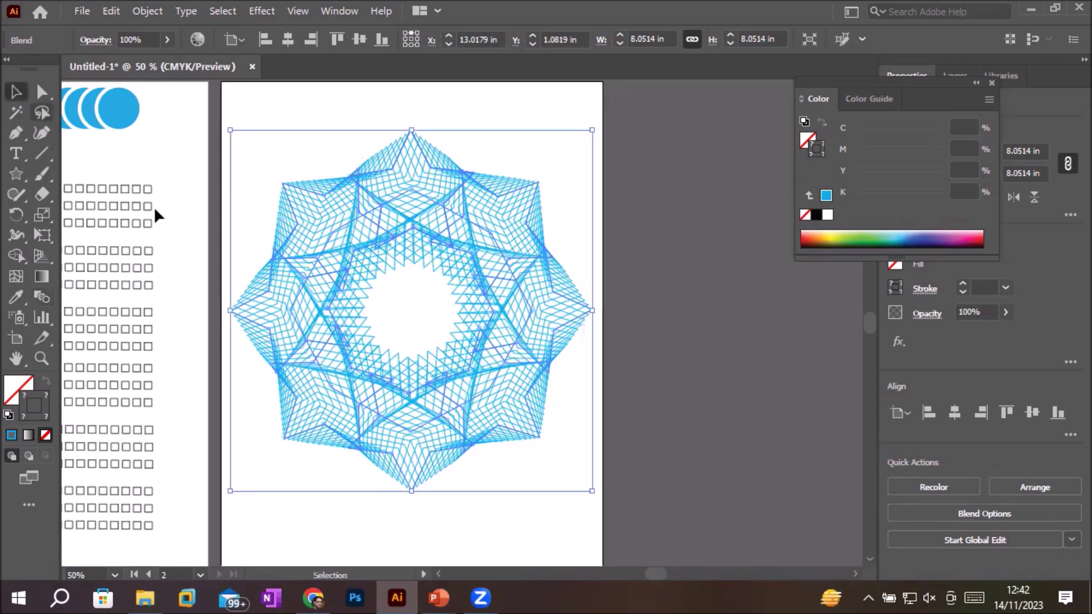
- Direct-select the top tip of the star outline and colour it red
left_click(539, 530)
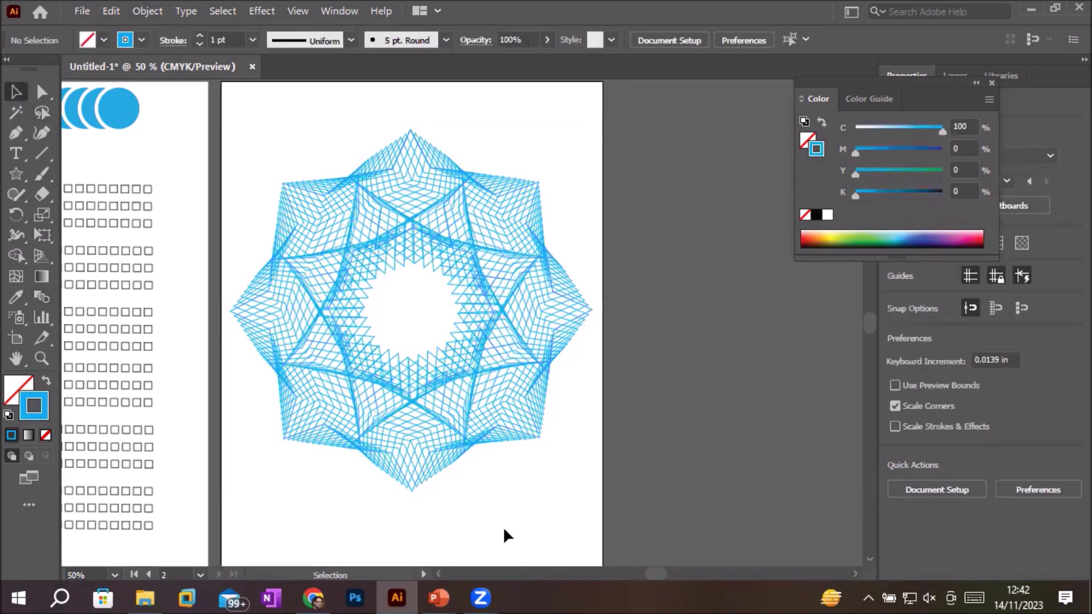
left_click(40, 96)
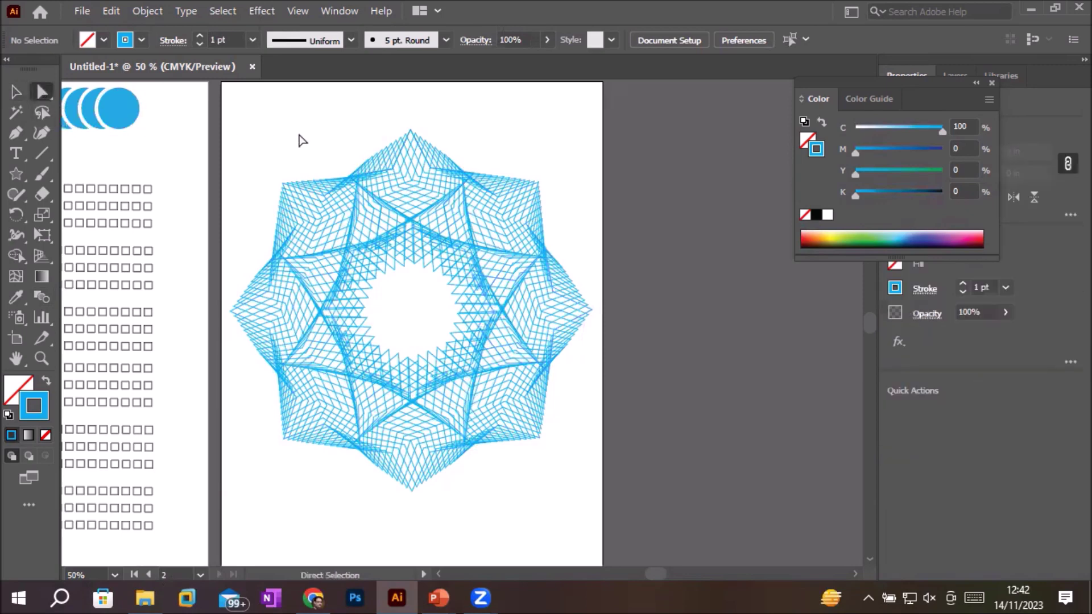
left_click_drag(396, 131, 437, 150)
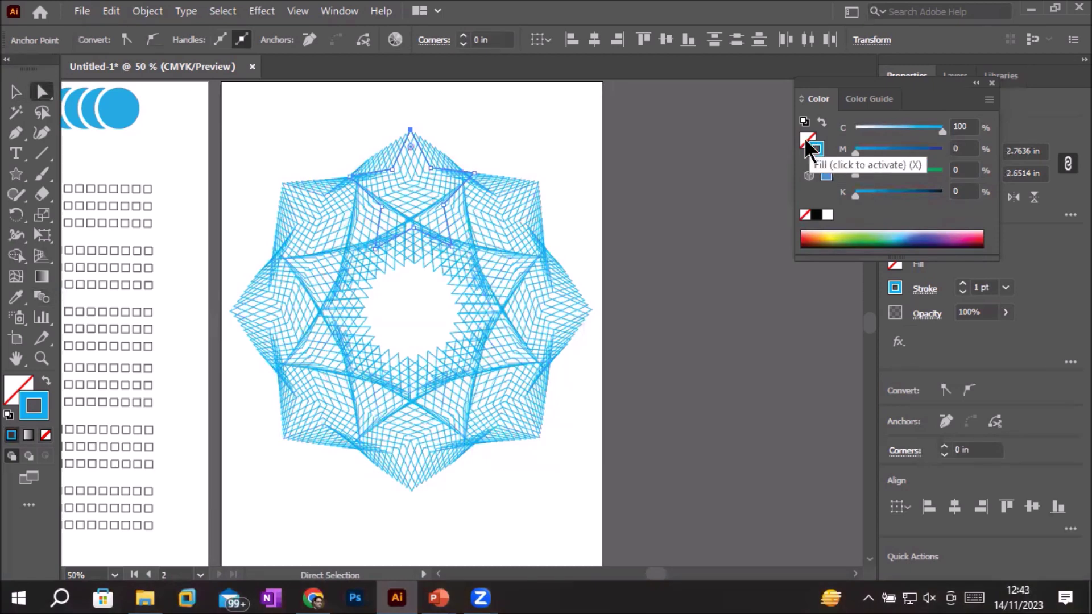
left_click(981, 233)
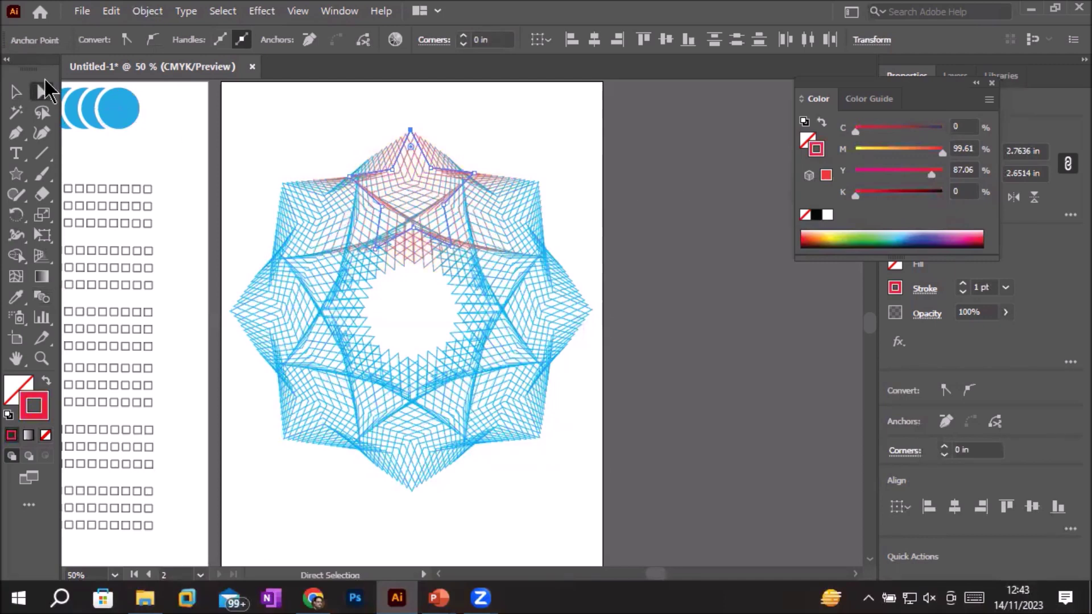
- Colour star outline sections green, dark blue, yellow at the right tip, and pink
left_click_drag(258, 170, 305, 207)
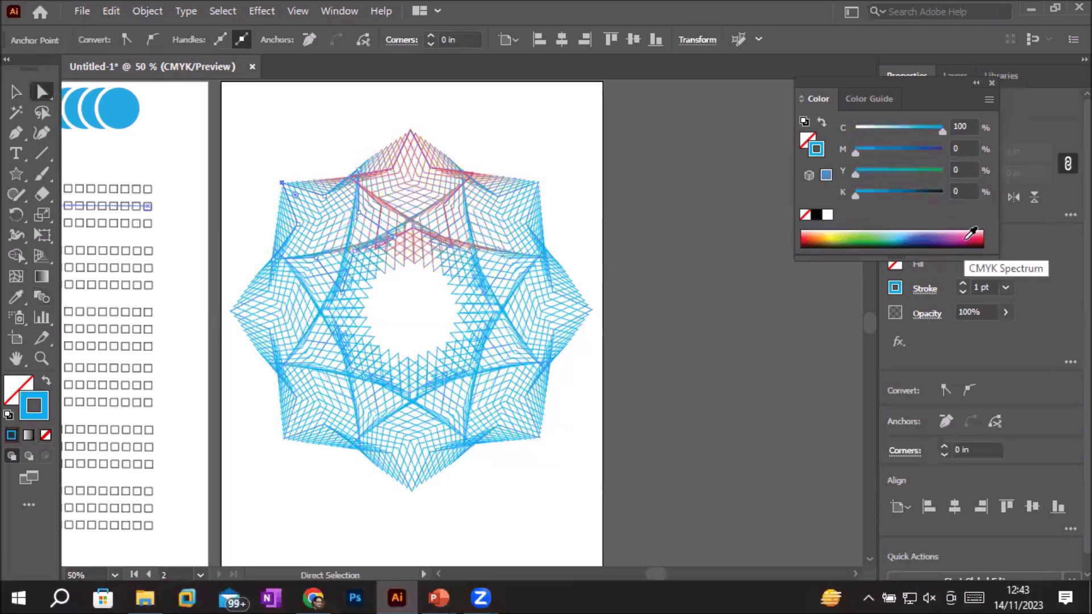
left_click(866, 238)
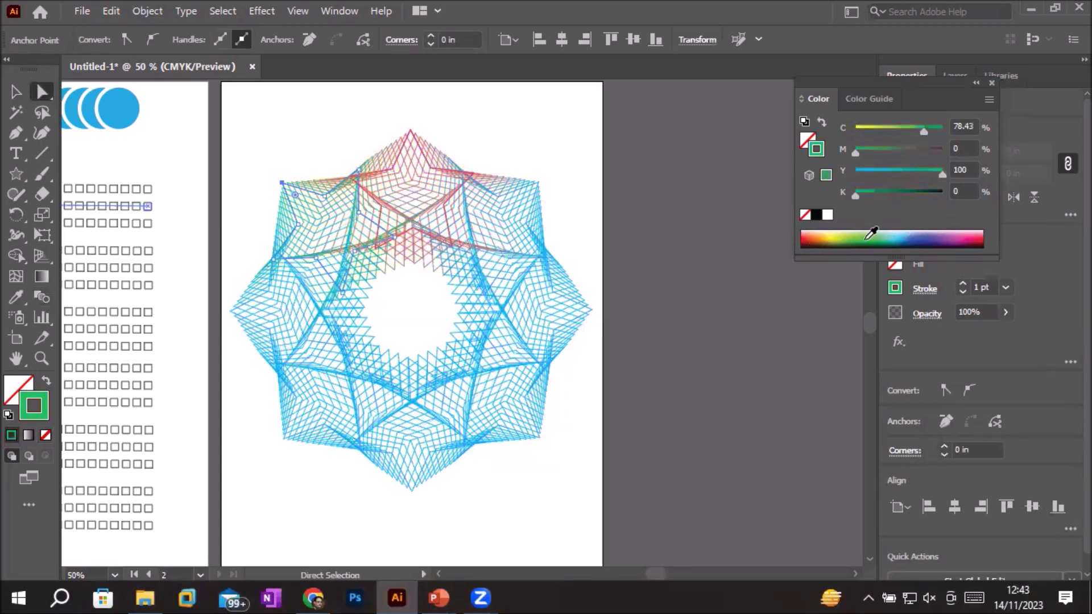
left_click_drag(519, 161, 553, 199)
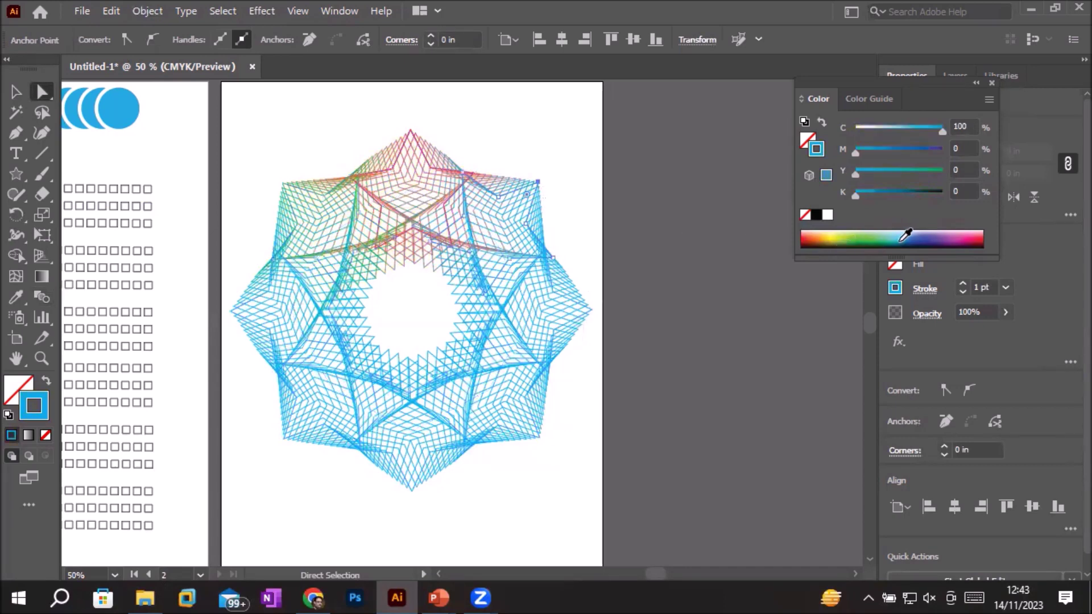
left_click(921, 241)
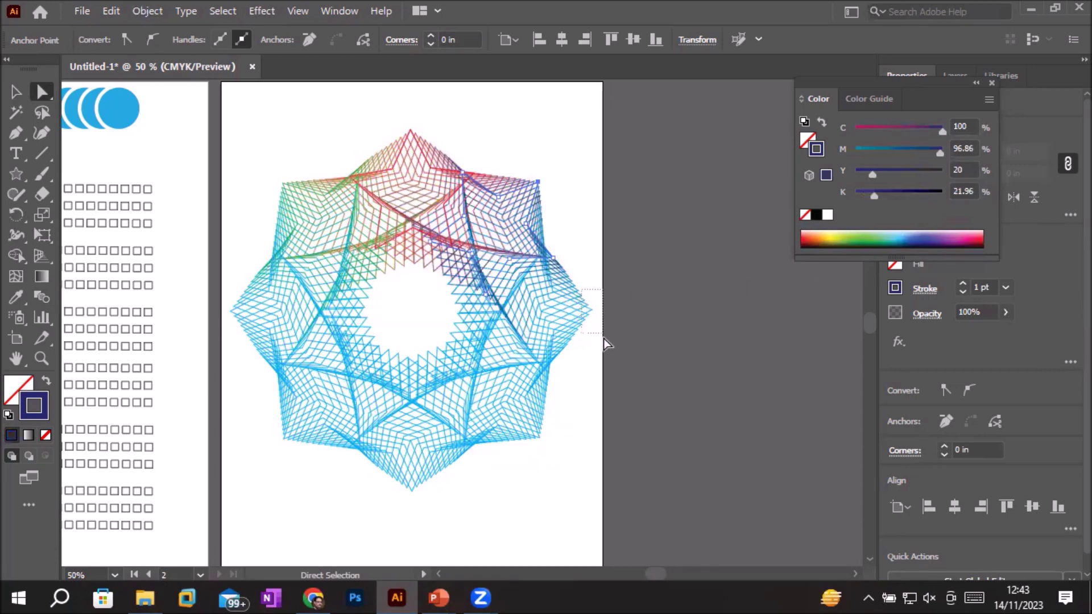
left_click_drag(603, 340, 583, 298)
left_click(833, 234)
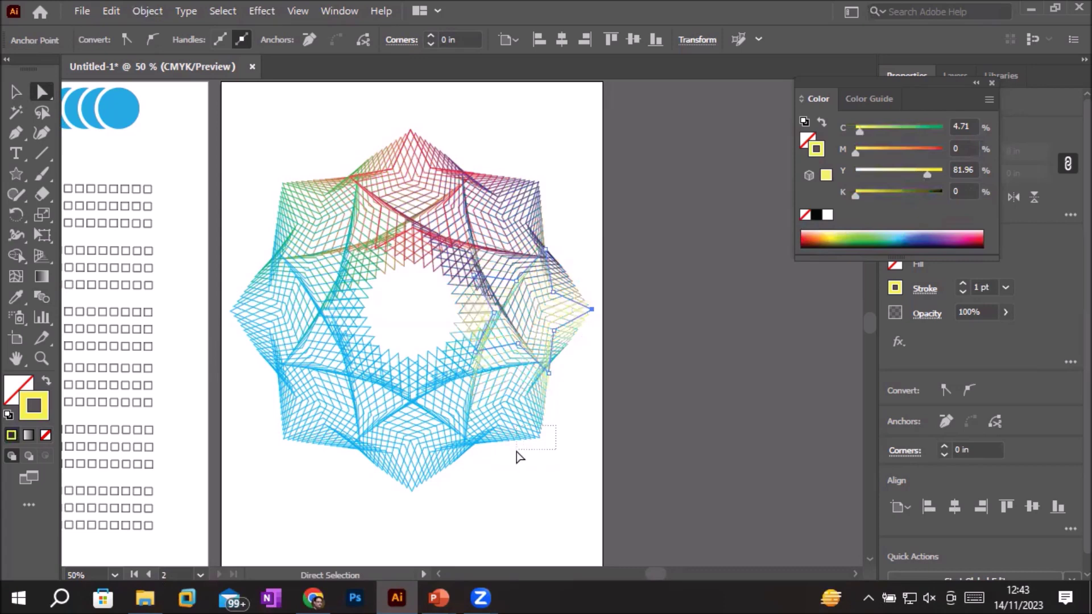
left_click(516, 455)
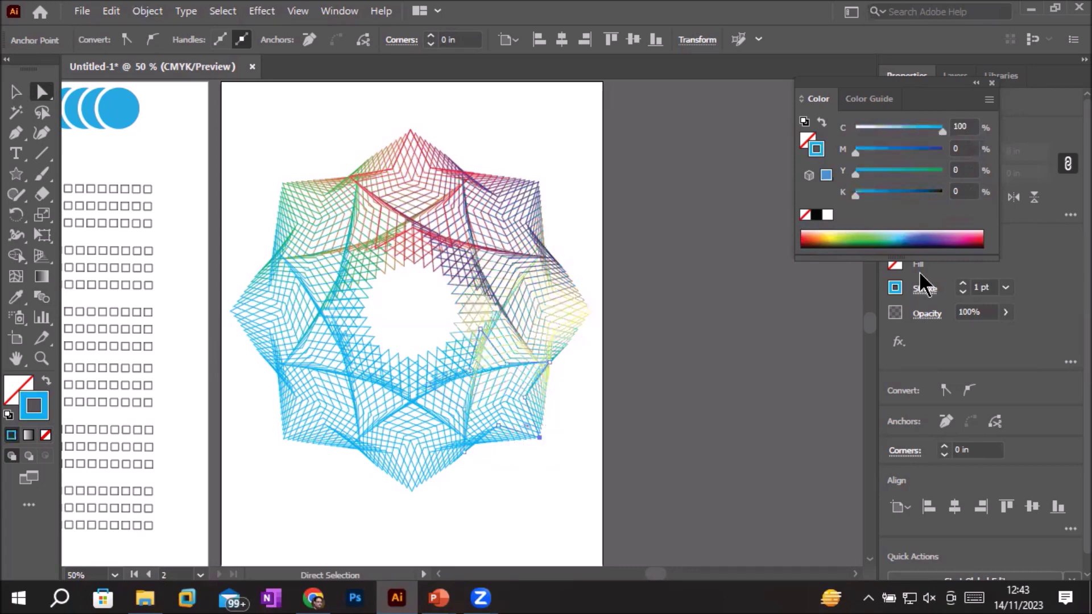
left_click(970, 237)
- Colour the bottom section dark blue, lower-left magenta, left tip yellow-green, then deselect
left_click_drag(383, 481, 453, 522)
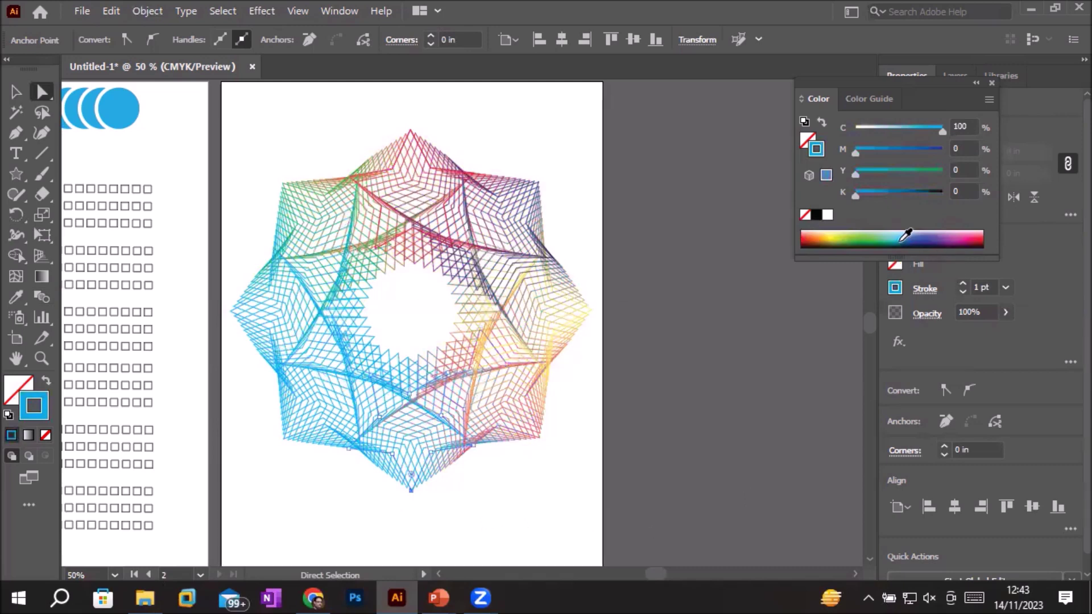
left_click(920, 239)
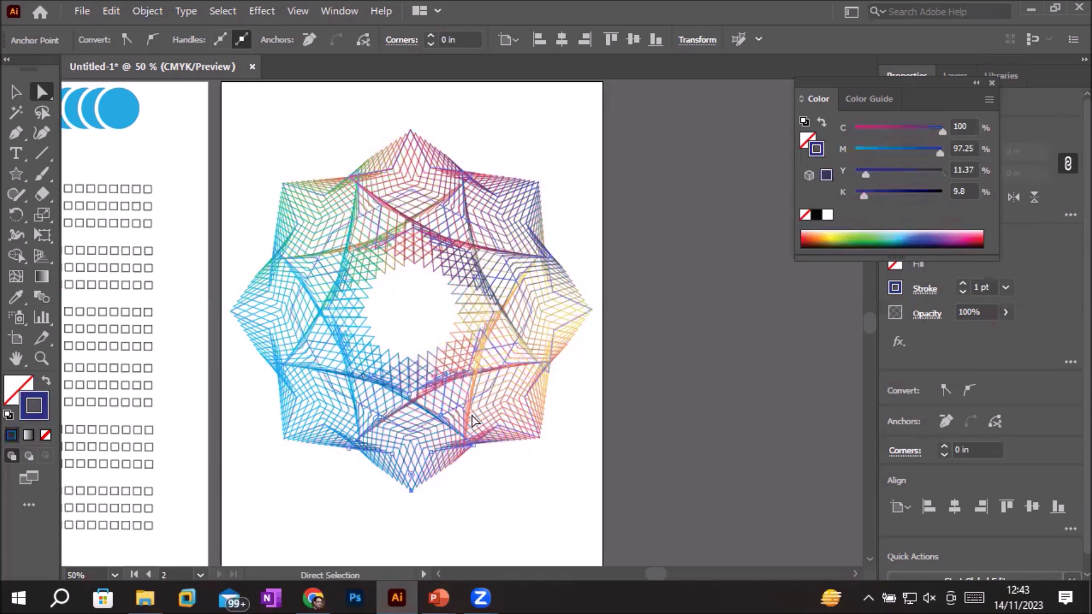
left_click_drag(261, 422, 327, 477)
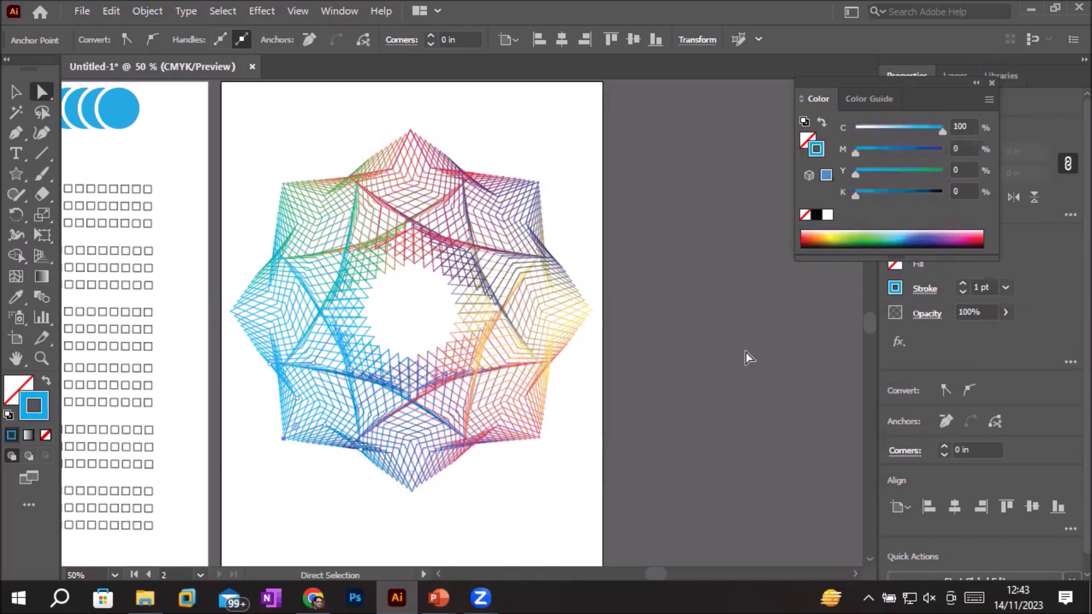
left_click(960, 237)
left_click_drag(228, 291, 243, 358)
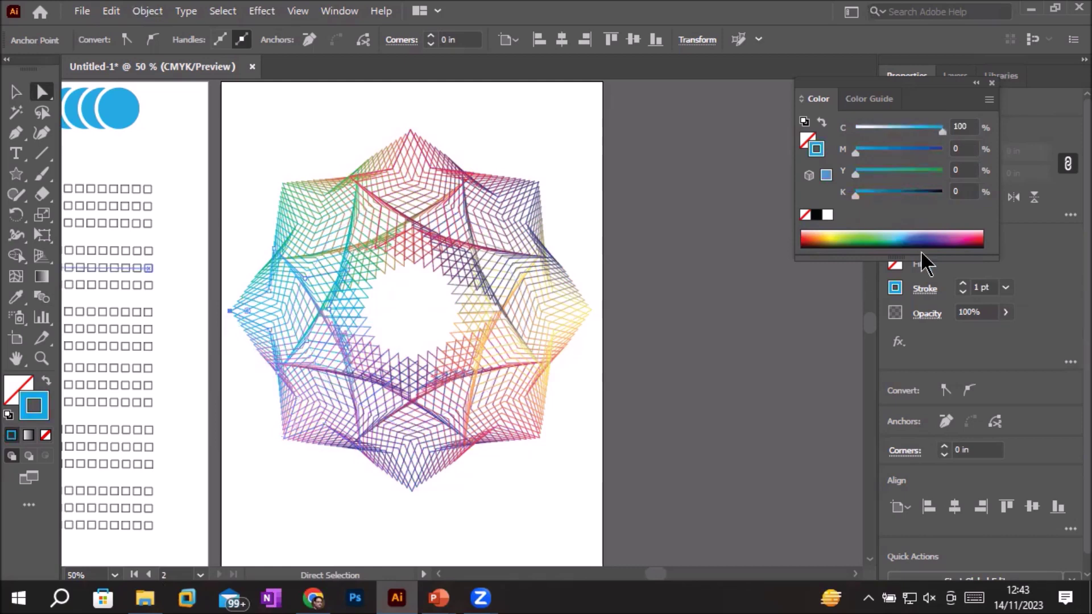
left_click(841, 233)
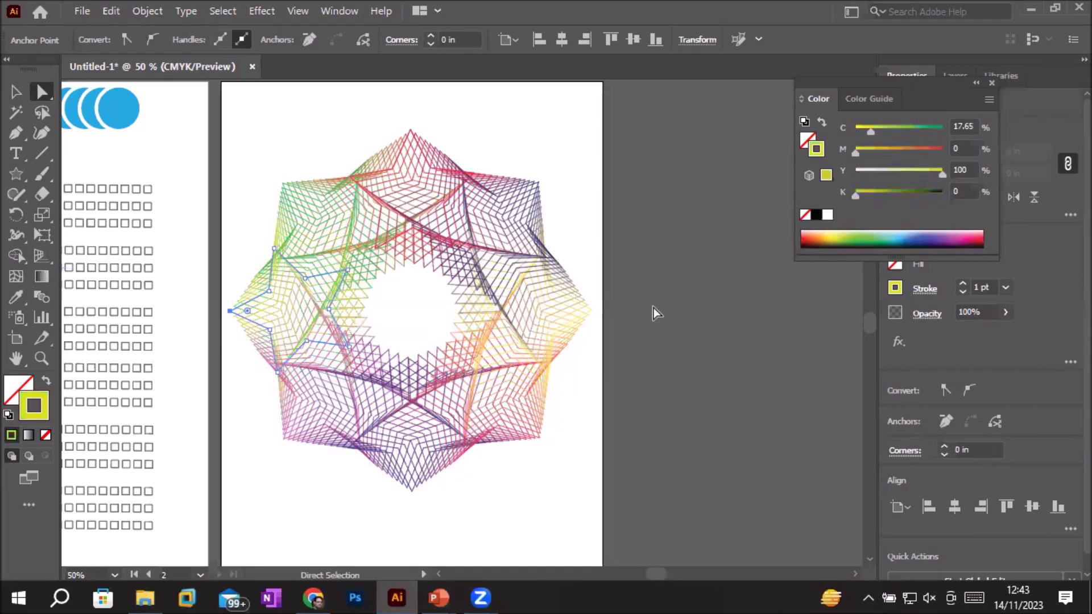
left_click(16, 91)
left_click(529, 462)
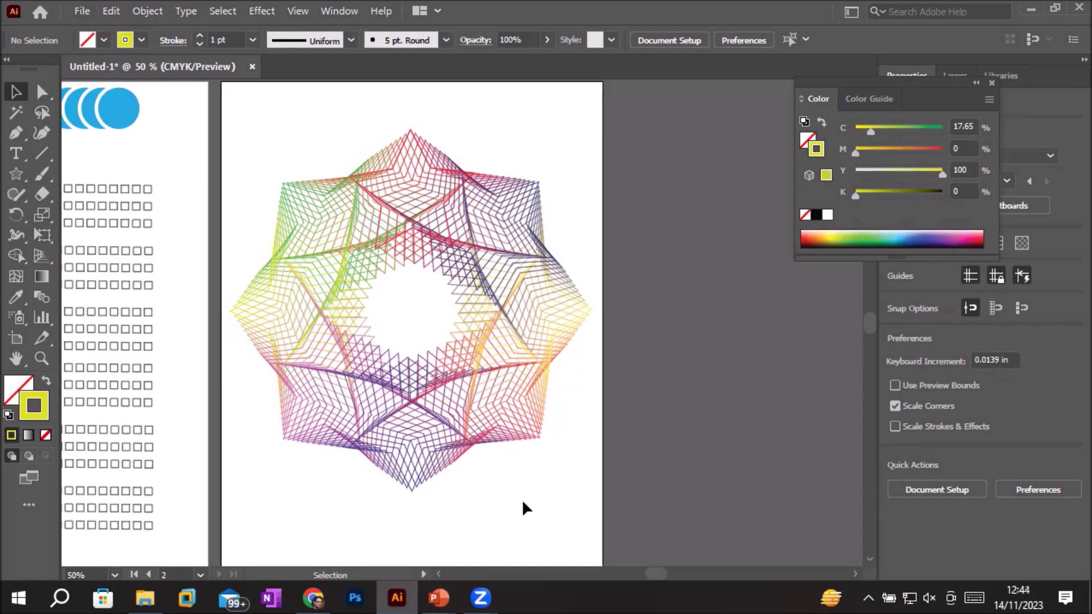
- Fit both artboards in view and marquee-select the entire rainbow star blend
scroll(449, 339, "up", 2, "alt")
scroll(449, 339, "up", 1, "alt")
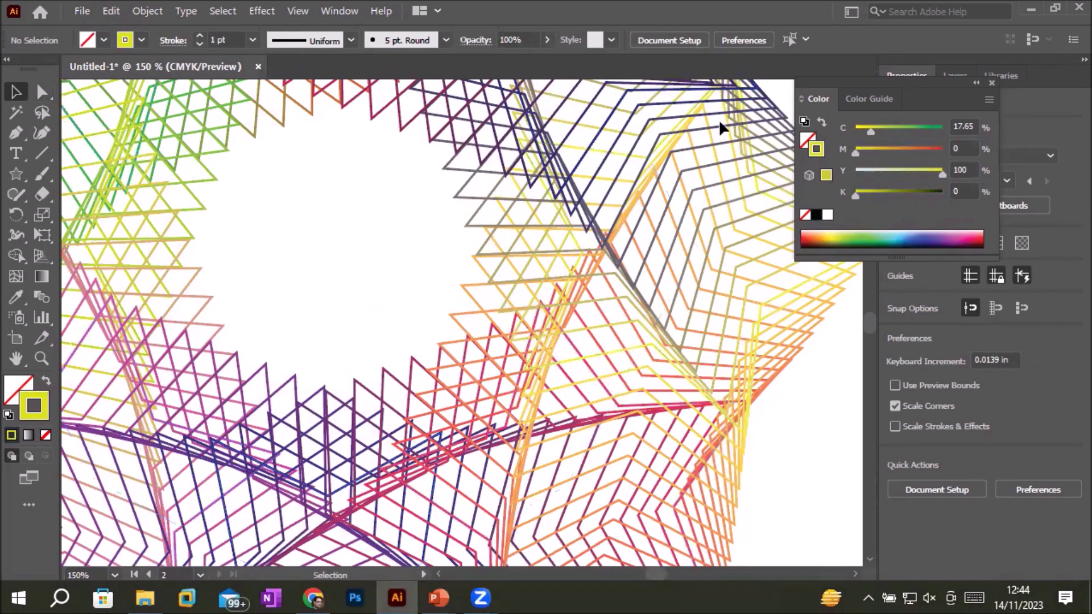
key("ctrl+alt+0")
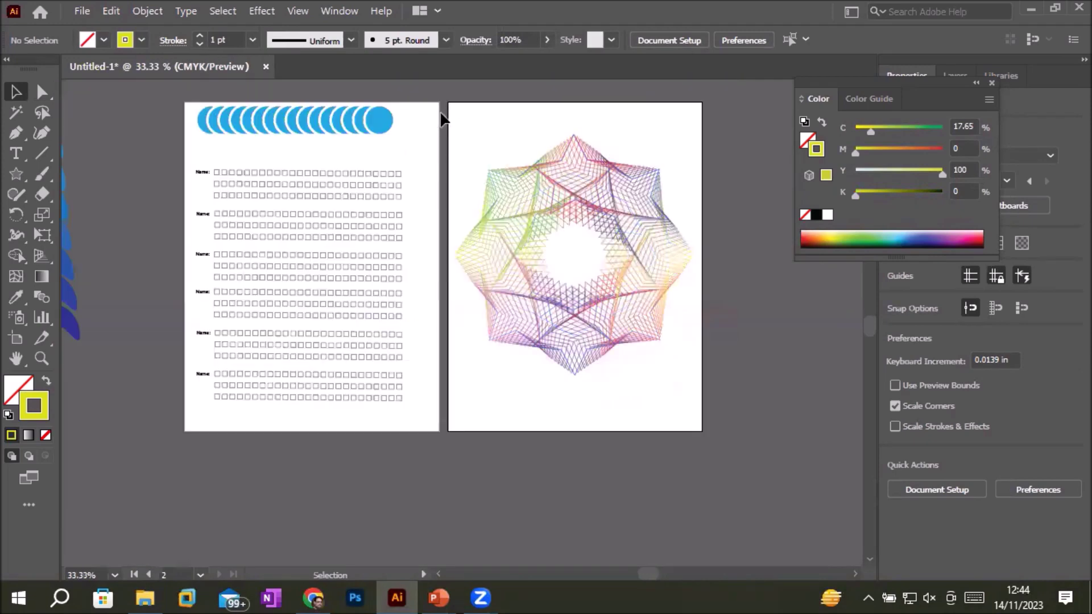
left_click_drag(456, 108, 691, 400)
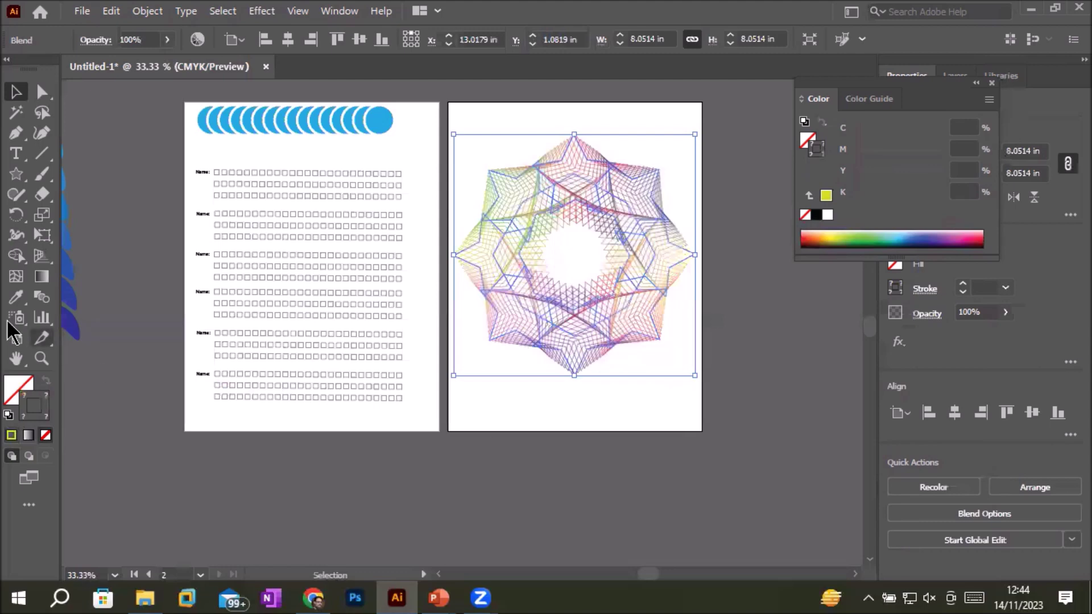
- Set the star blend's Specified Steps to 9 after previewing higher and lower values
double_click(43, 298)
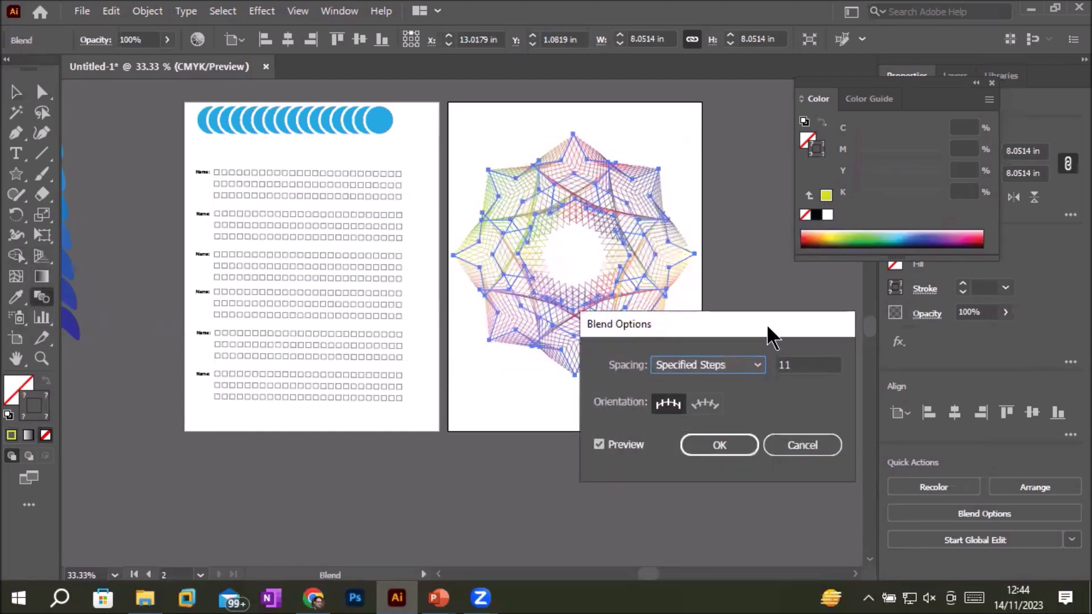
left_click_drag(763, 325, 801, 362)
left_click(840, 400)
key("Up")
key("Up")
key("Up")
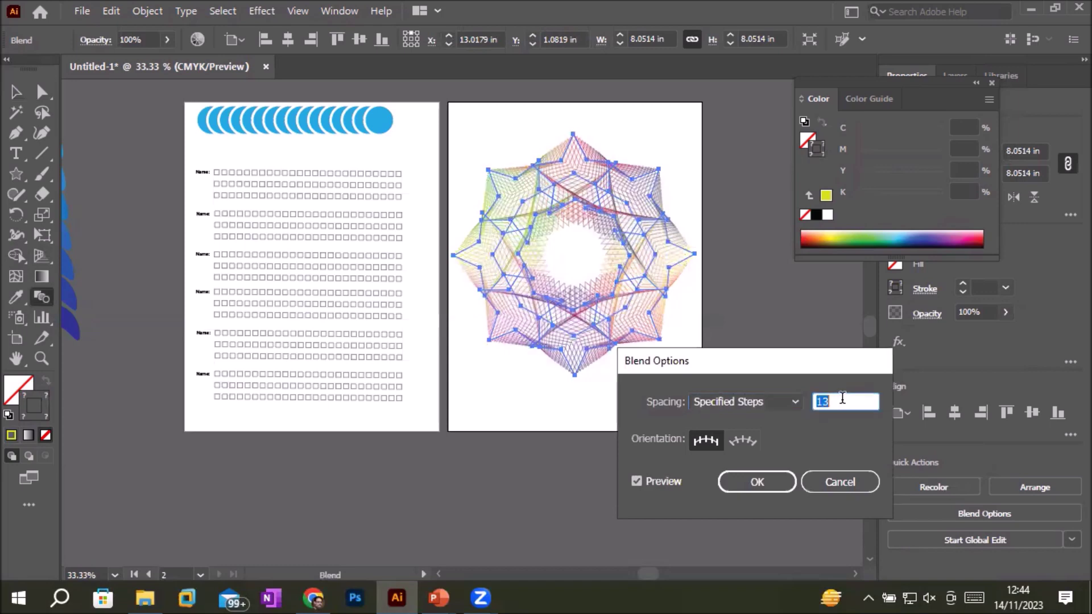
key("Up")
key("Up")
key("Up")
key("Up")
key("Up")
key("Up")
key("Up")
key("Up")
key("Up")
key("Up")
key("Up")
key("Up")
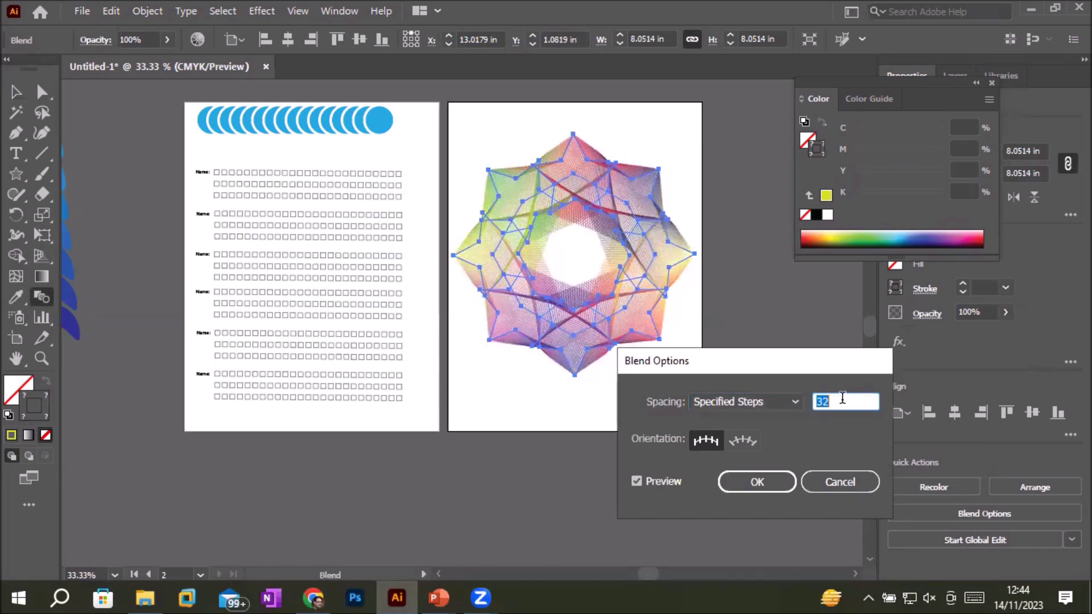
key("Up")
key("Up")
key("Up")
key("Up")
key("Up")
key("Up")
key("Up")
key("Up")
key("Up")
key("Up")
key("Up")
key("Up")
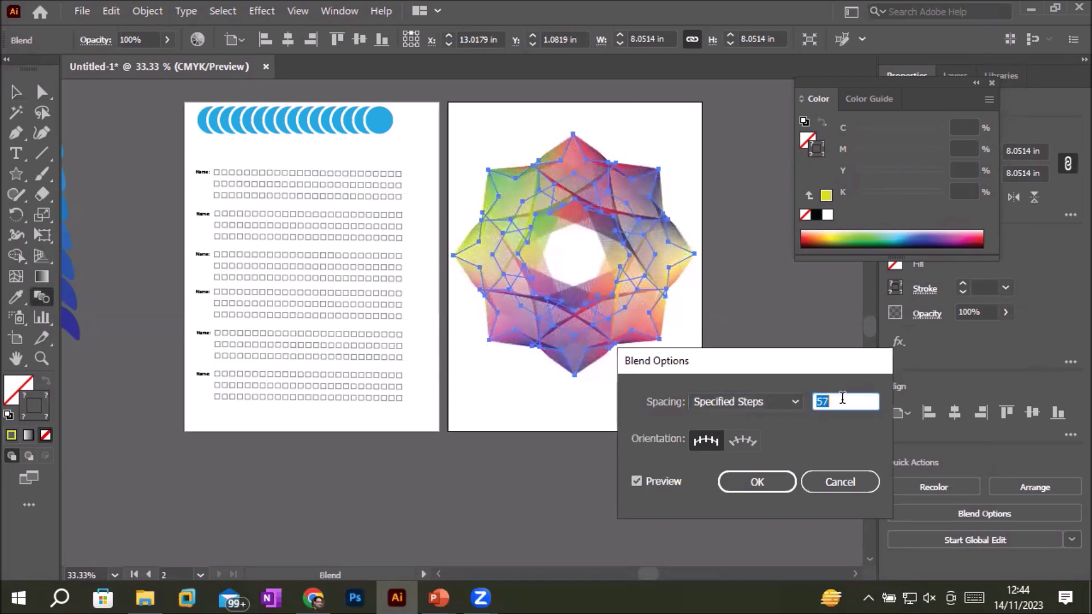
key("Up")
key("Up")
key("Up")
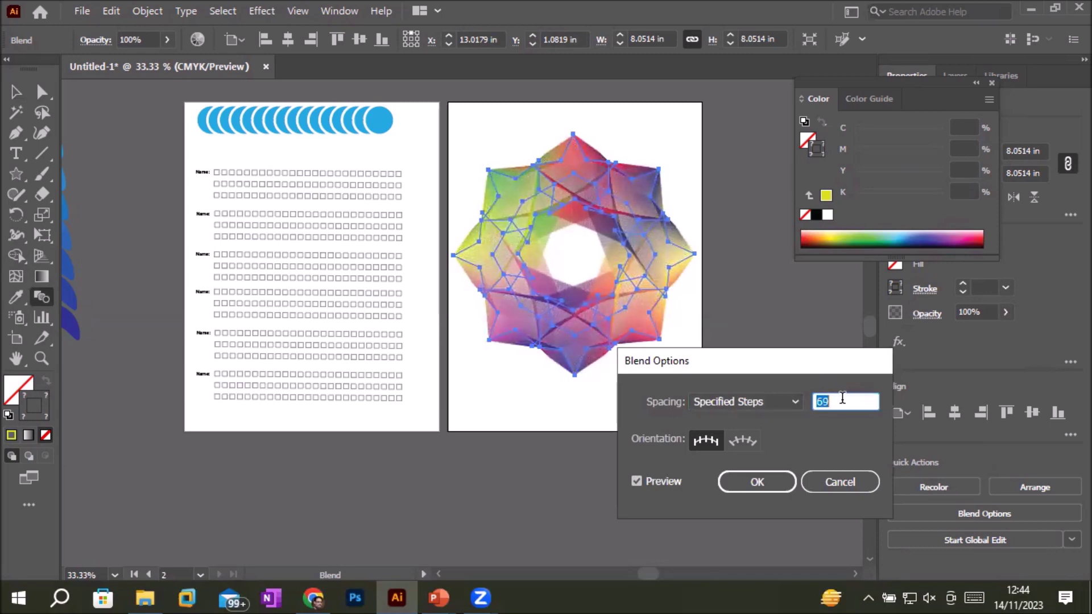
key("Up")
key("Up")
key("Up")
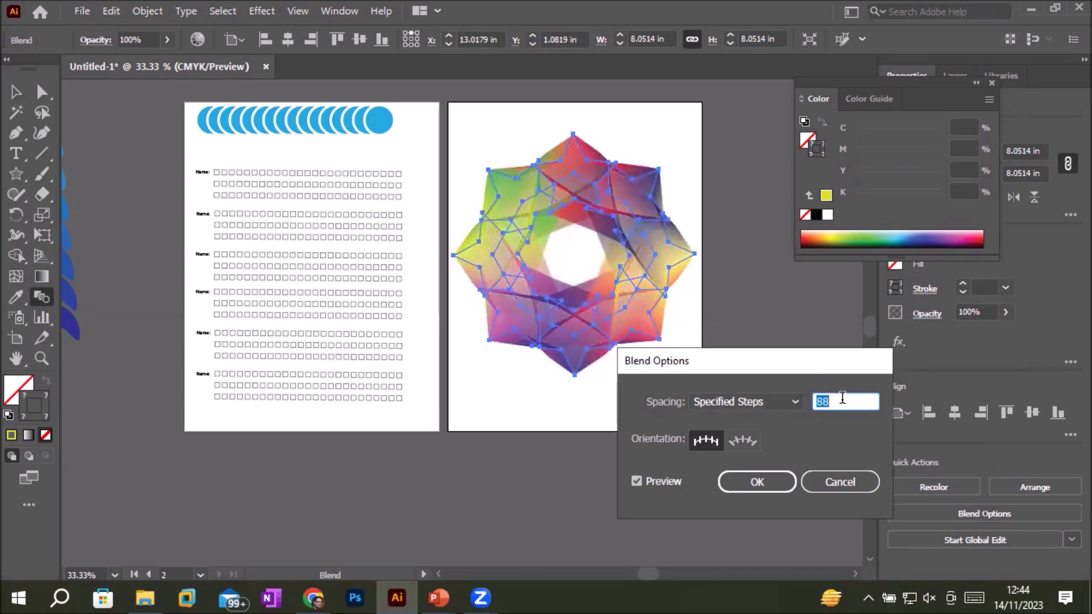
key("Down")
key("Down")
key("Down")
key("Down")
key("Down")
key("Down")
key("Down")
key("Down")
key("Down")
key("Down")
key("Down")
key("Down")
key("Down")
key("Down")
key("Down")
key("Down")
key("Down")
key("Down")
key("Down")
key("Down")
key("Down")
key("Down")
key("Down")
key("Down")
key("Down")
key("Down")
key("Down")
key("Down")
key("Down")
key("Down")
key("Down")
key("Down")
key("Down")
key("Down")
key("Down")
key("Down")
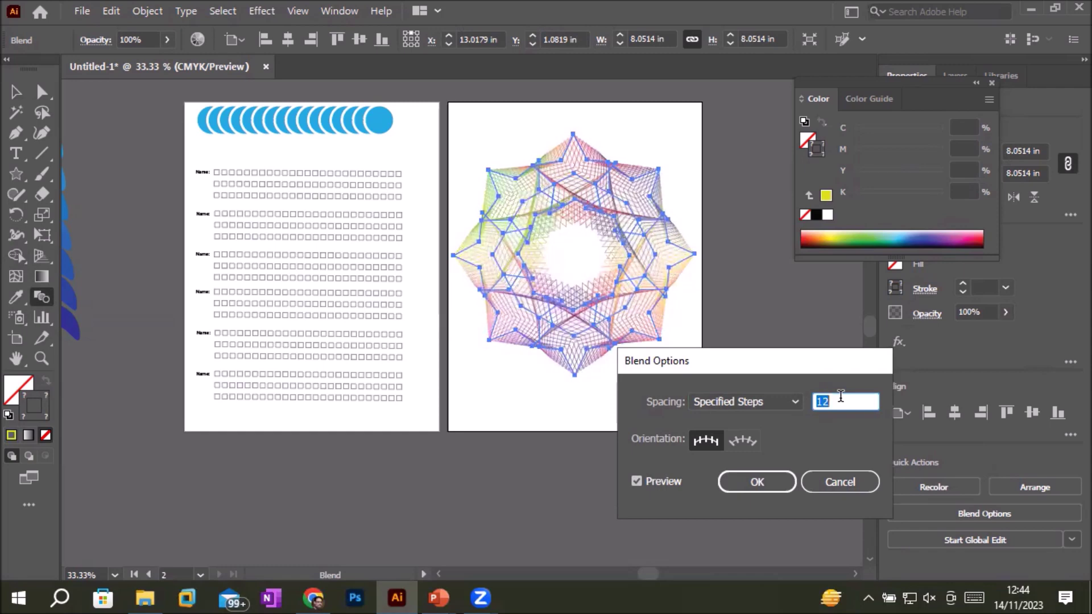
key("Down")
key("Down")
key("Down")
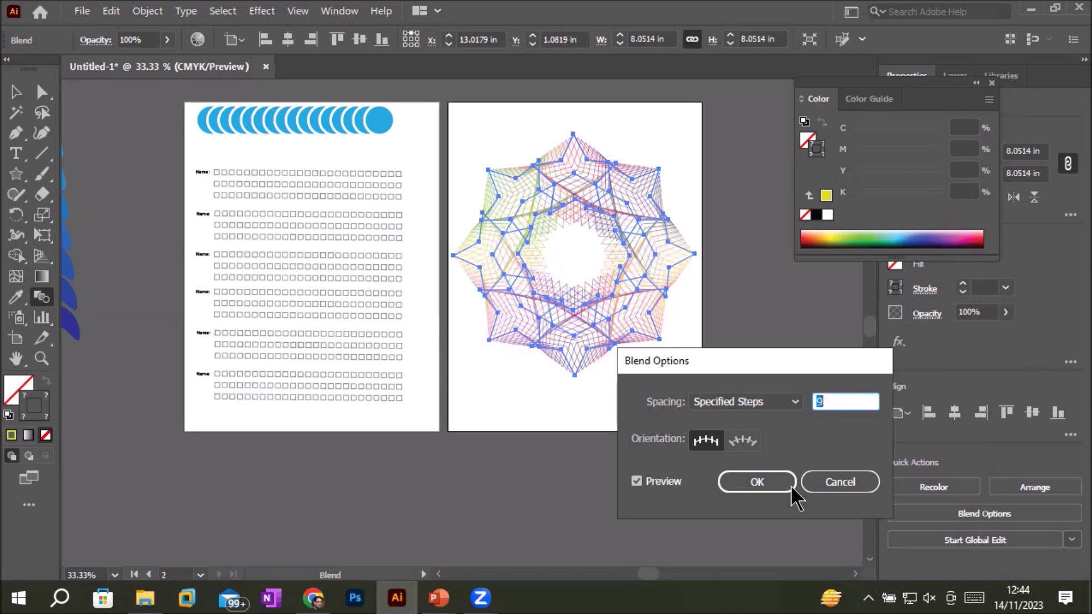
left_click(744, 480)
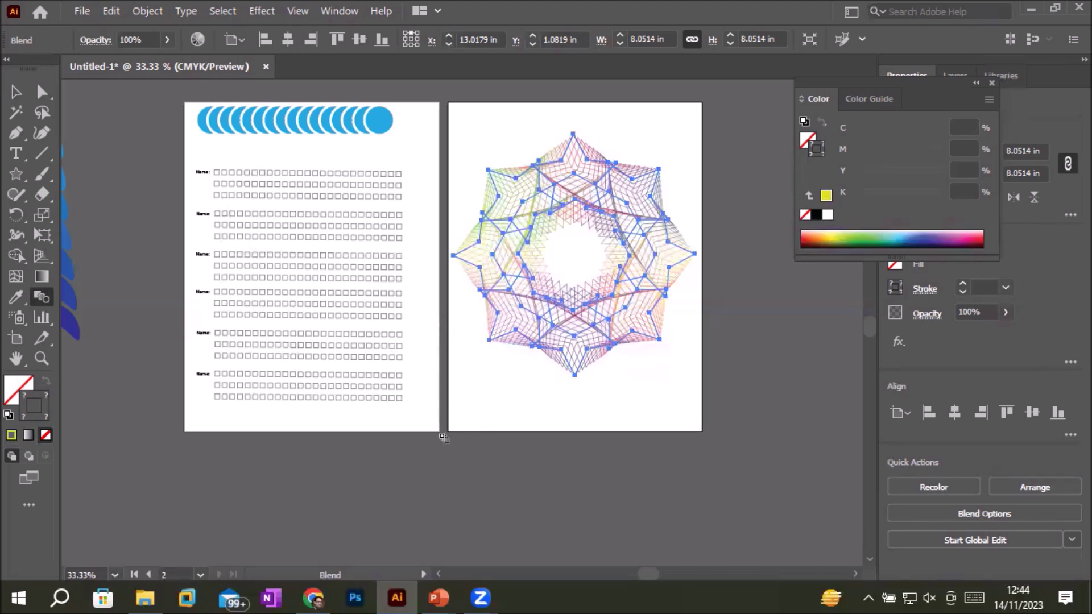
left_click(17, 341)
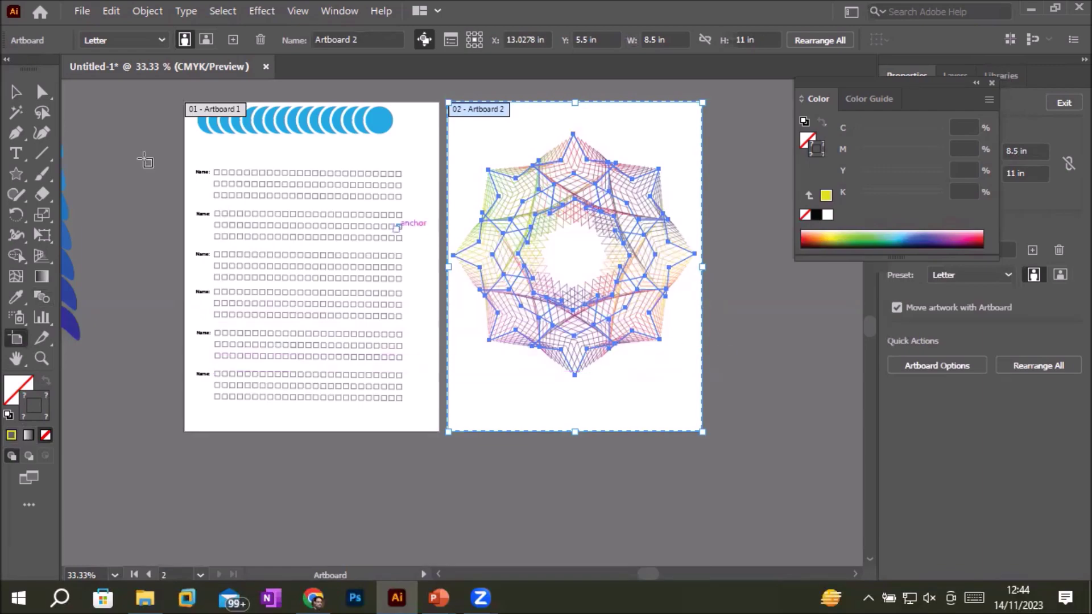
- Drag the rainbow star blend to the second artboard's top-right corner, partly off the page
left_click(16, 91)
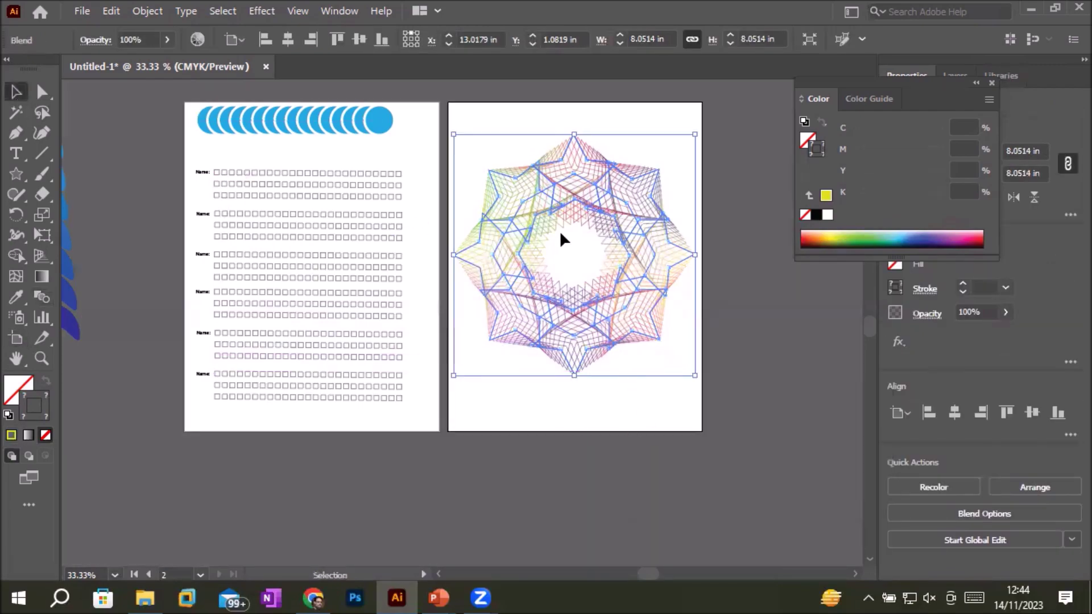
scroll(561, 235, "up", 3)
scroll(570, 213, "down", 1)
scroll(569, 211, "down", 1)
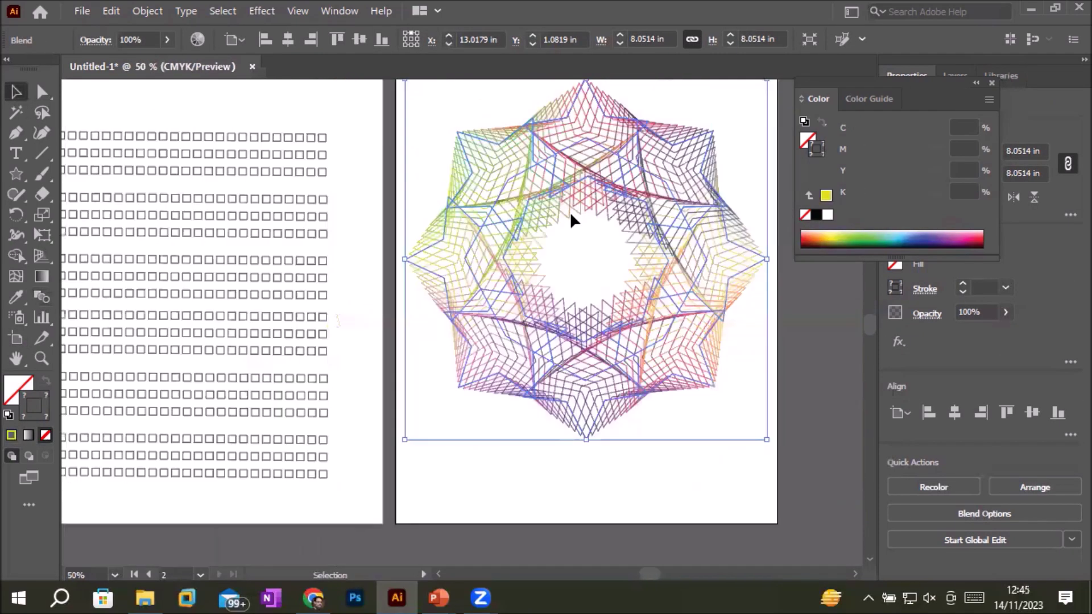
scroll(607, 91, "up", 2)
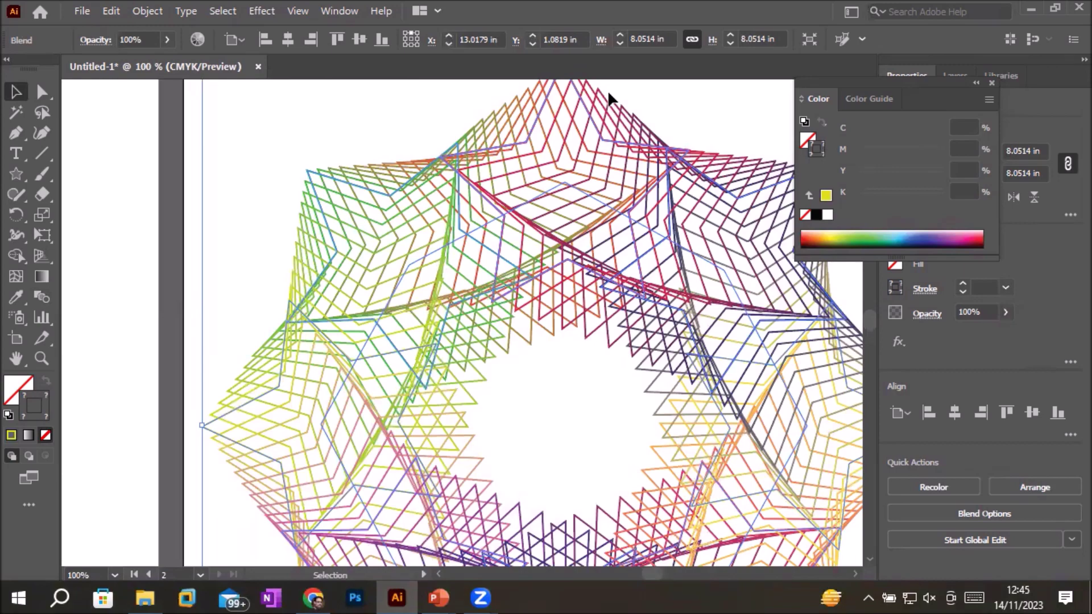
scroll(607, 90, "down", 1)
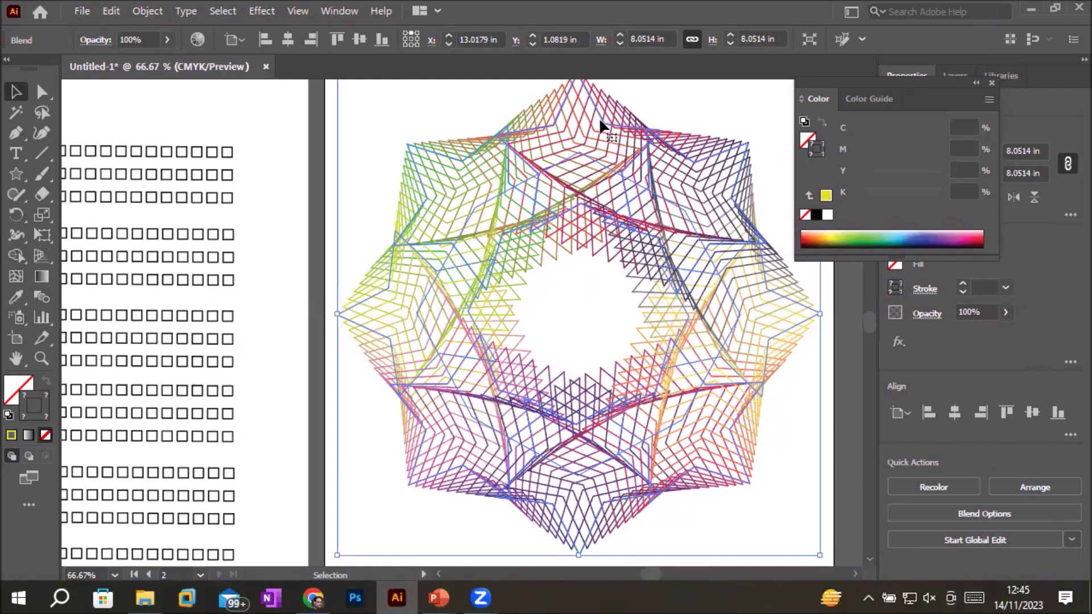
scroll(595, 199, "down", 1)
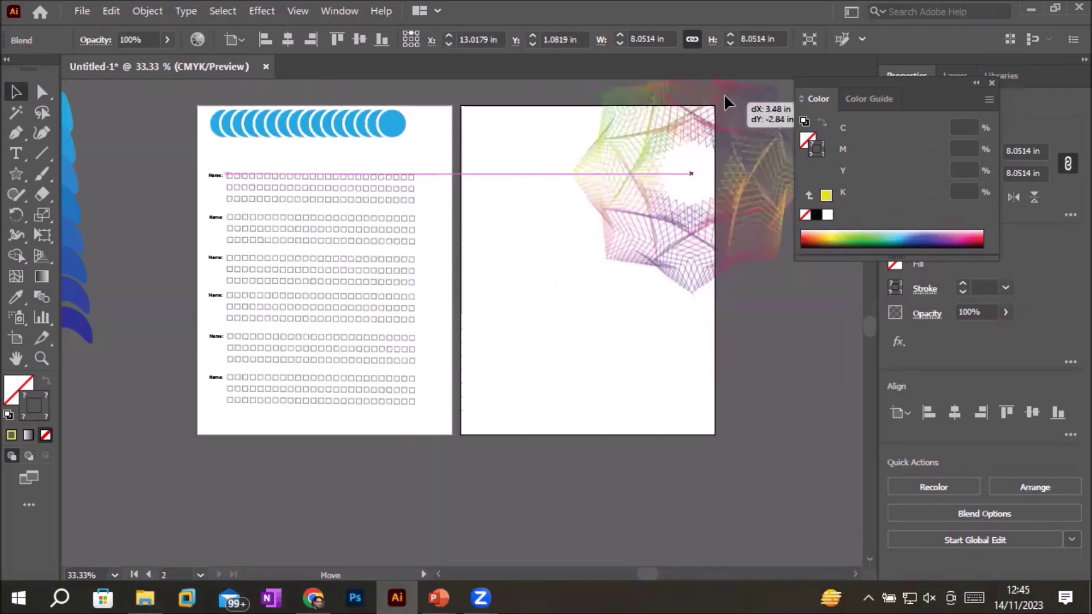
left_click_drag(633, 160, 768, 80)
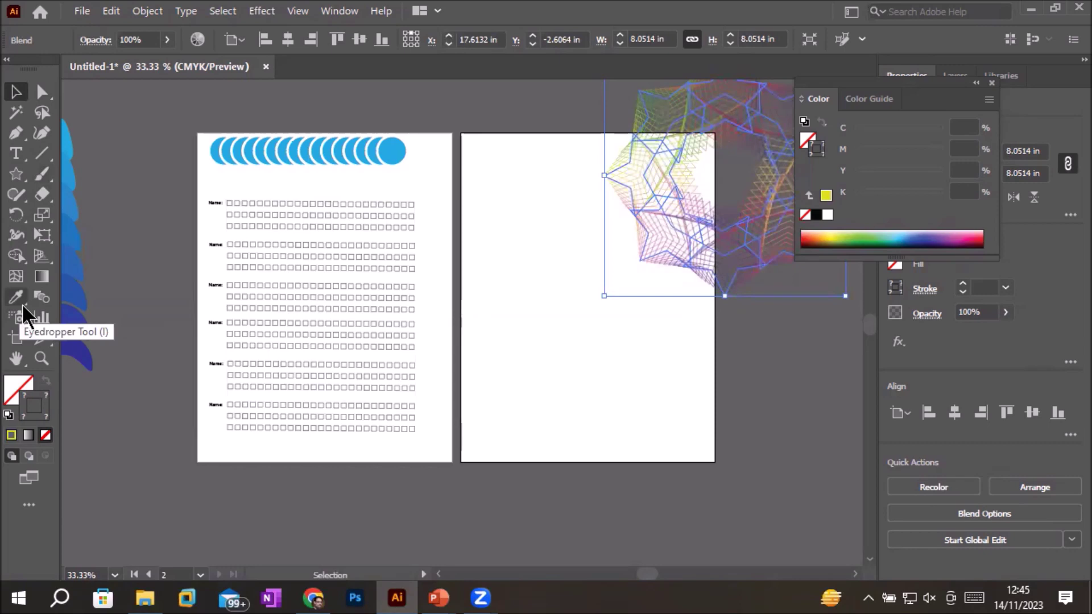
left_click(15, 174)
- Drag out a large five-pointed star in the middle of the second artboard
left_click_drag(557, 322, 604, 395)
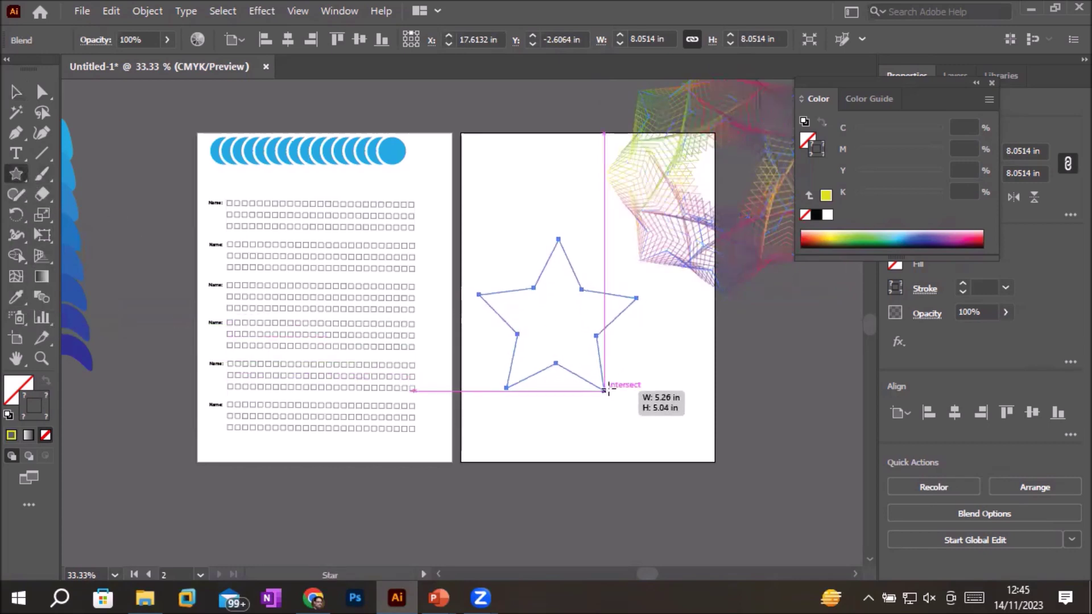
left_click_drag(604, 395, 607, 391)
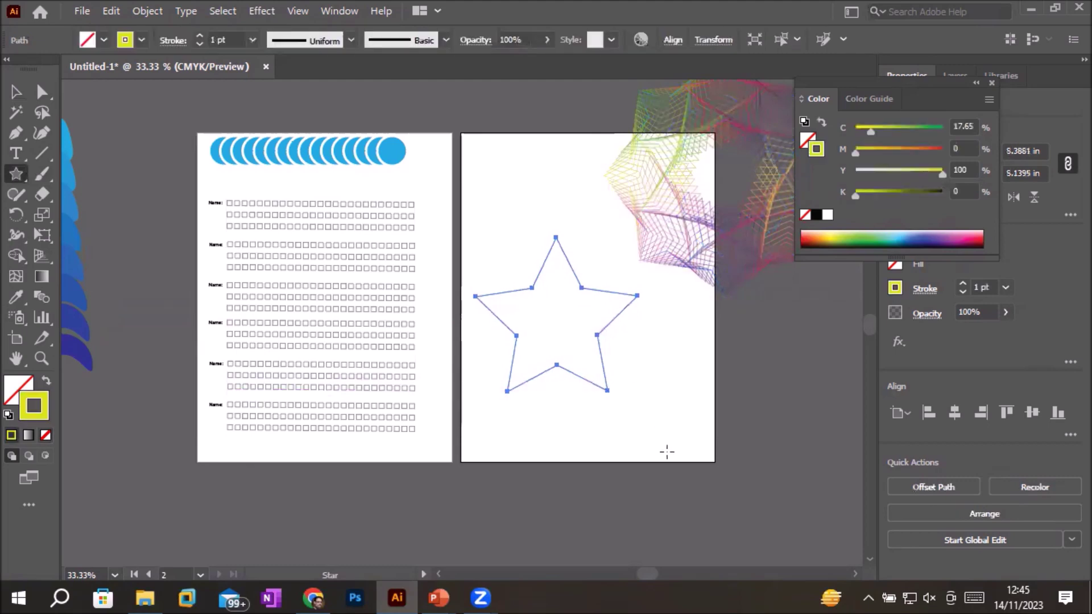
scroll(663, 250, "up", 2, "alt")
scroll(502, 380, "up", 1, "alt")
scroll(519, 288, "up", 3, "alt")
scroll(525, 280, "up", 2, "alt")
scroll(512, 239, "up", 1, "alt")
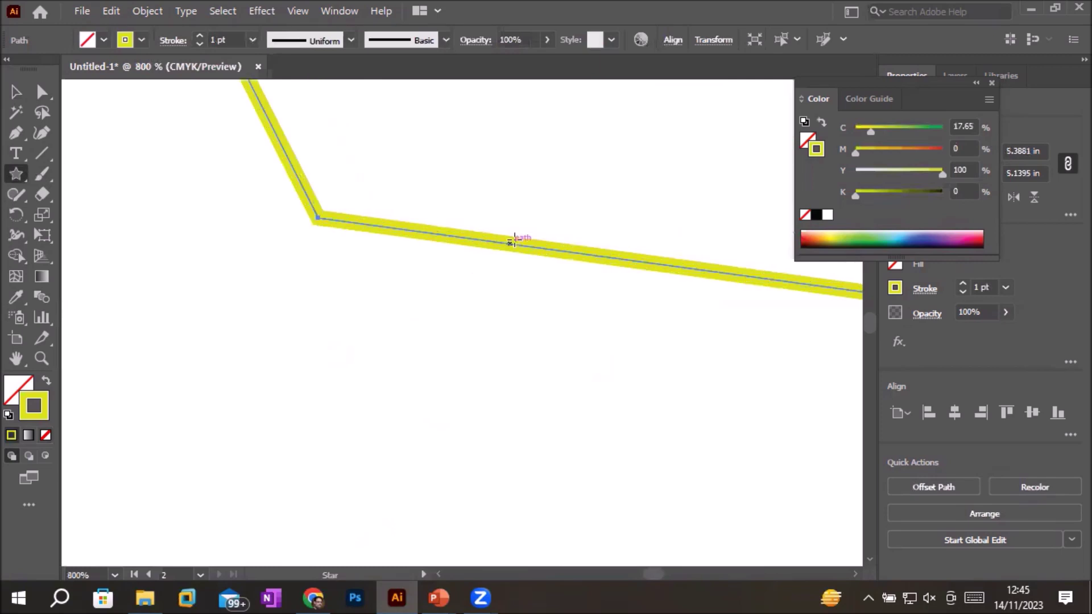
scroll(514, 240, "up", 4, "alt")
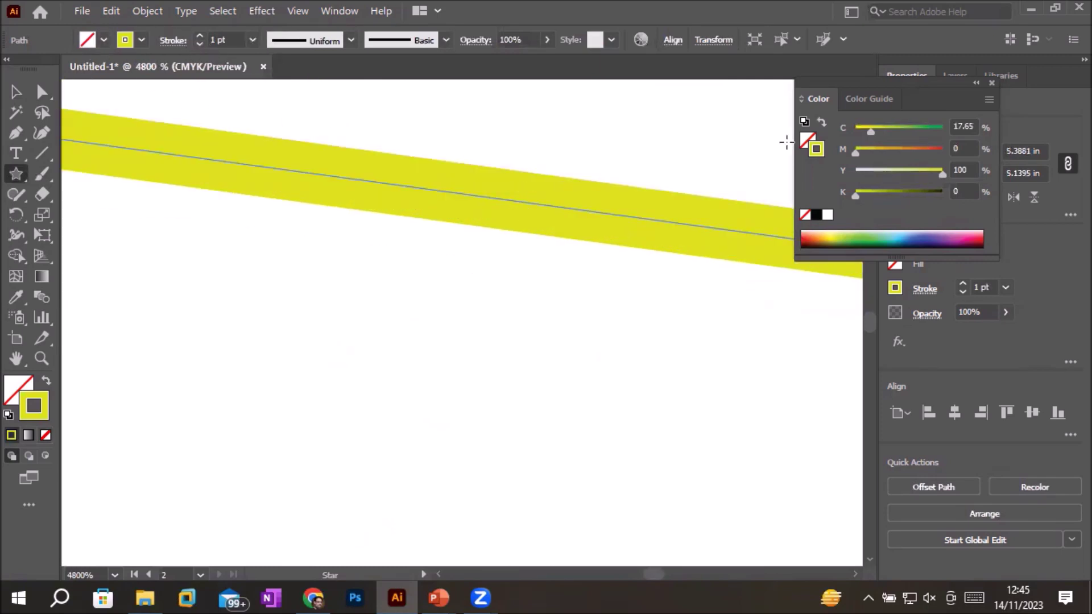
- Remove the star's yellow stroke so both fill and stroke are None
left_click(805, 216)
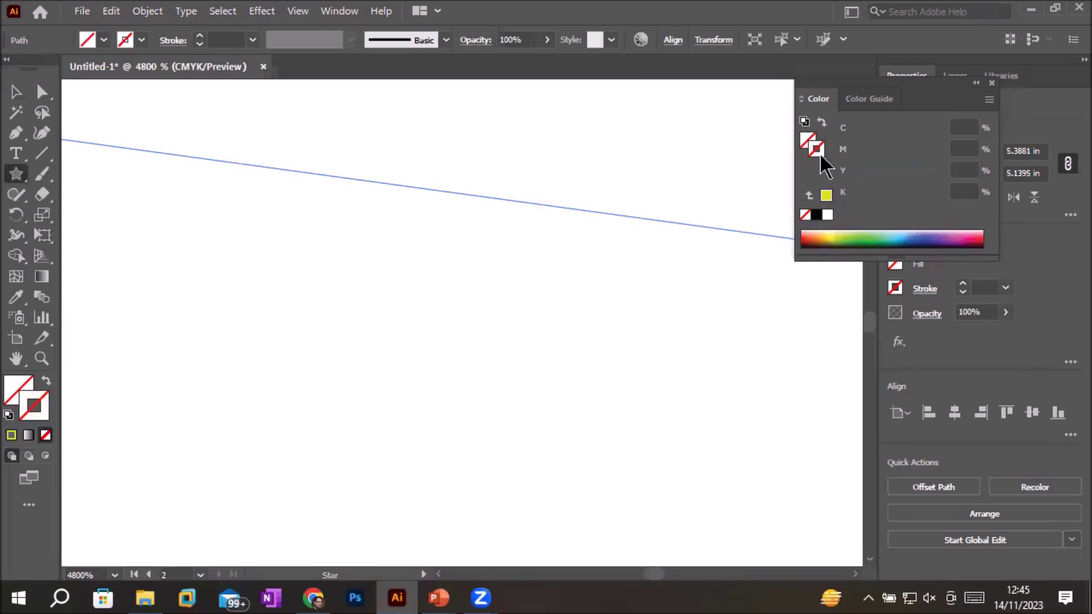
scroll(663, 229, "down", 3)
scroll(663, 229, "down", 1)
scroll(664, 229, "down", 2)
scroll(664, 229, "down", 5)
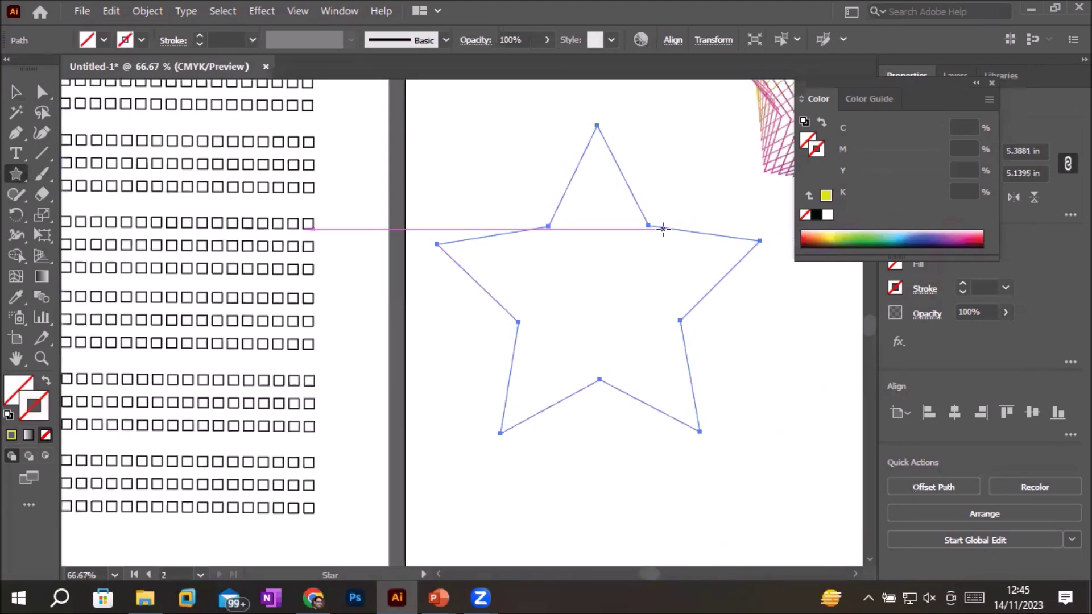
scroll(662, 229, "down", 3)
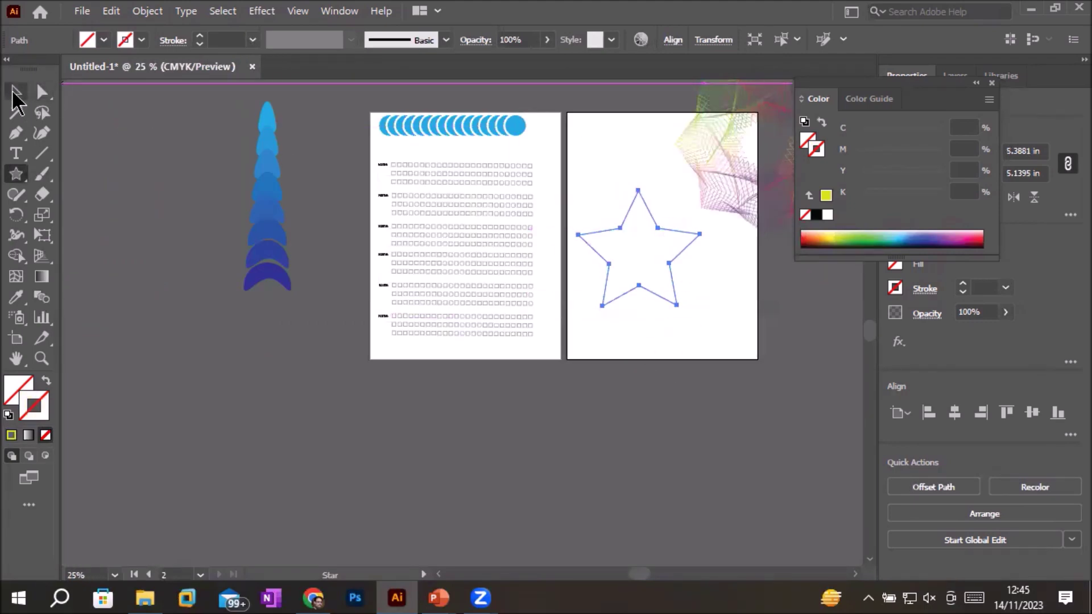
- Clear the star selection and drag the rainbow blend back to the second artboard's centre
left_click(17, 94)
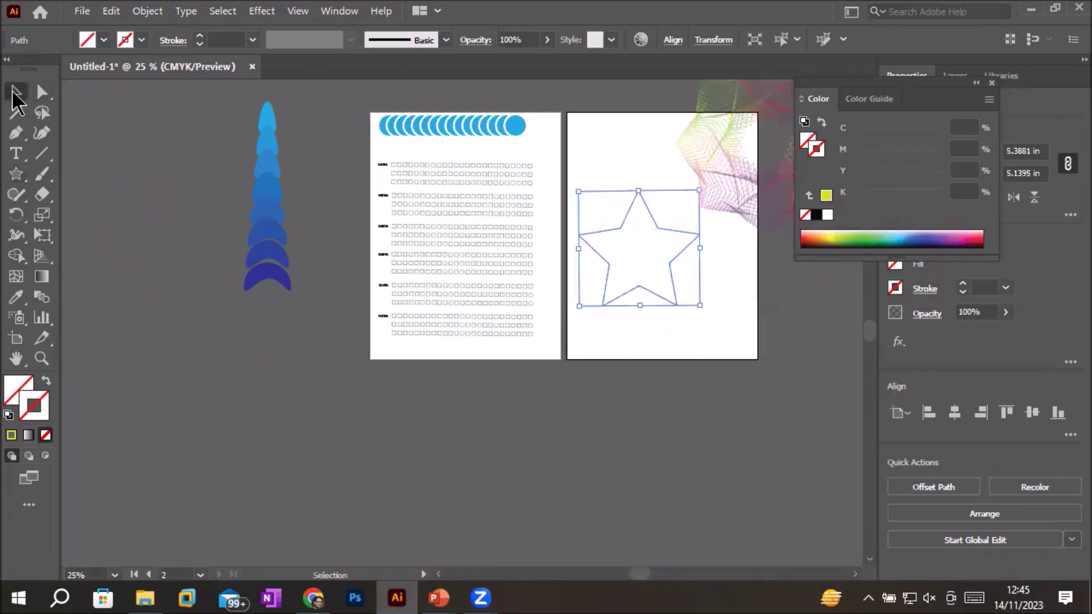
left_click(685, 352)
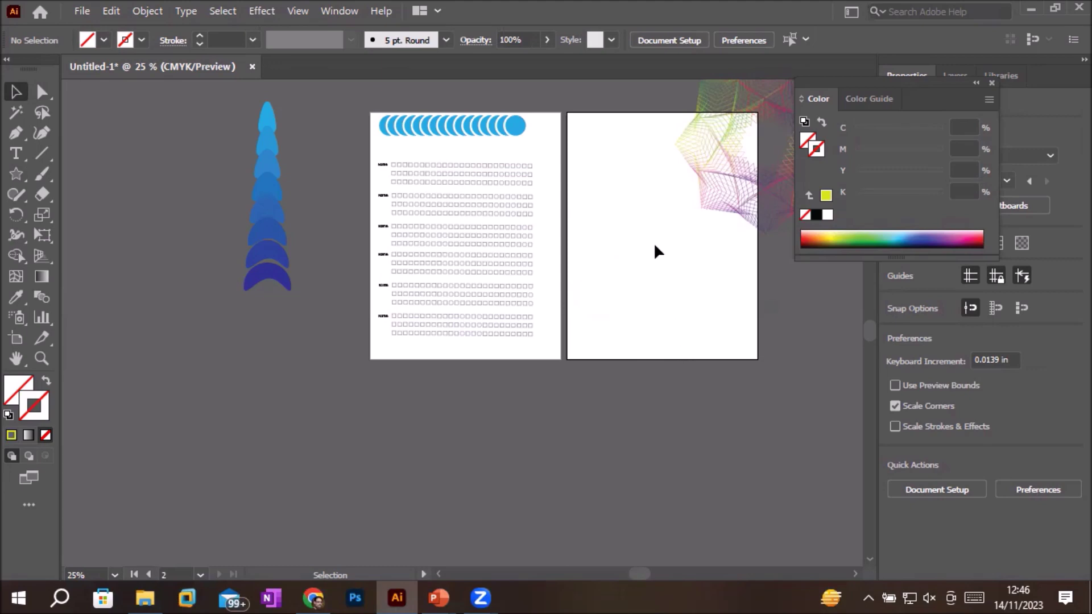
key("ctrl+z")
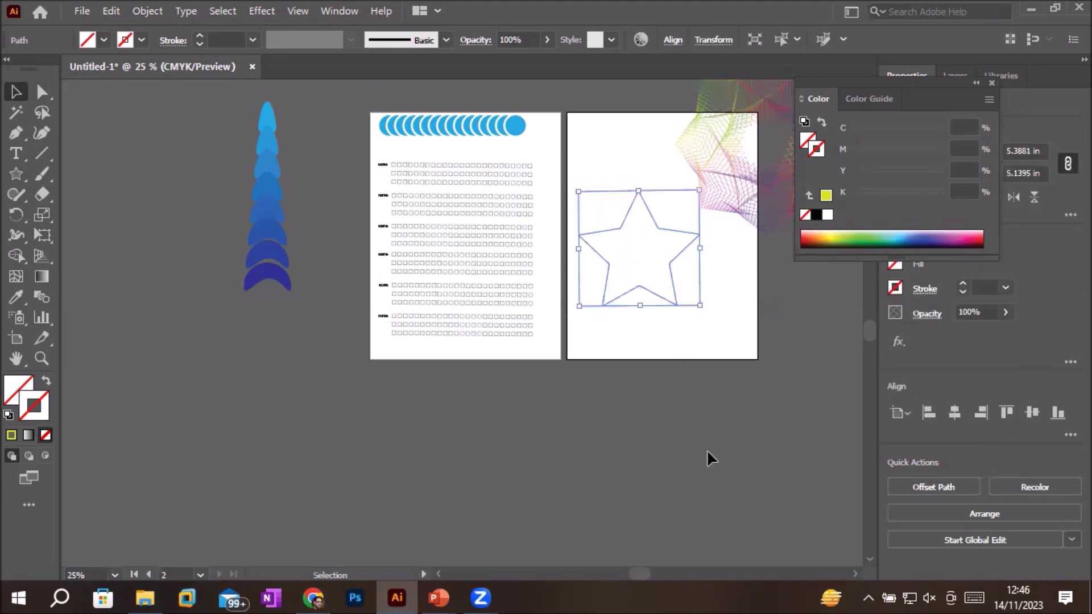
left_click(708, 449)
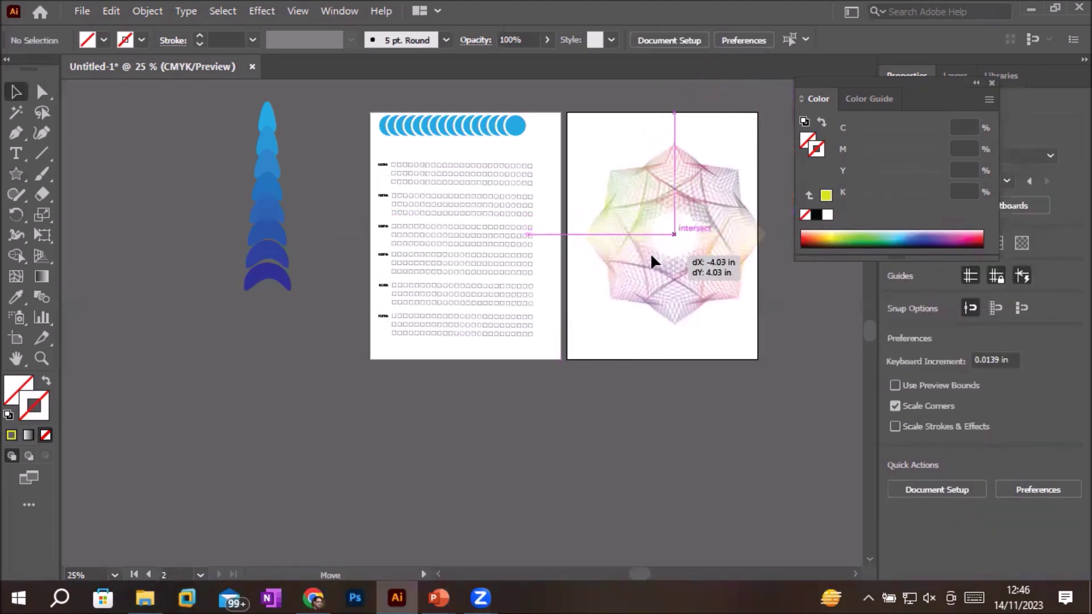
left_click_drag(743, 162, 653, 257)
left_click(17, 338)
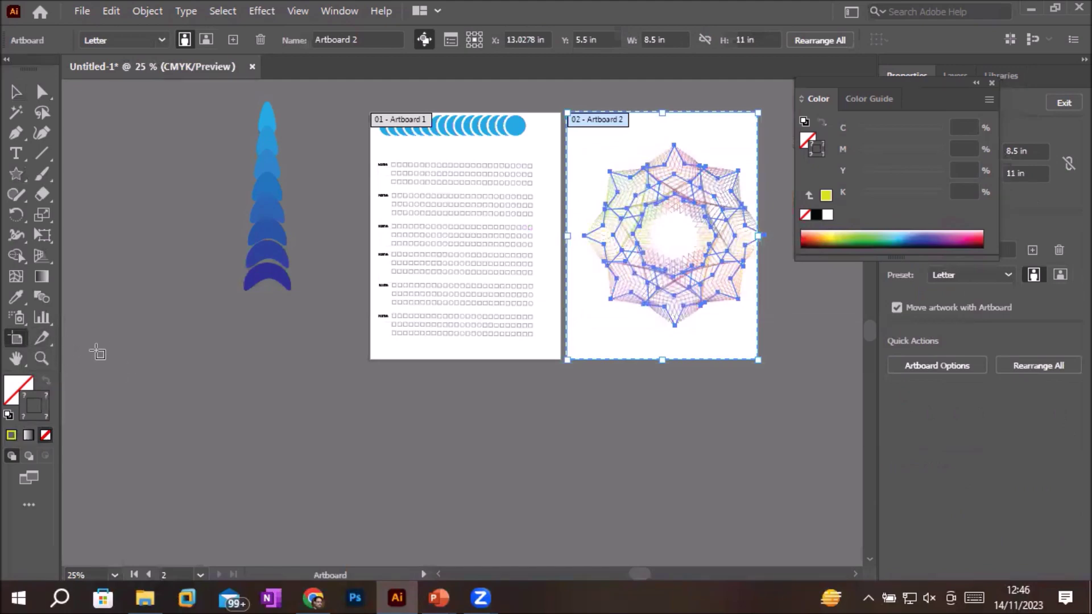
- Add a new artboard beside the second one and browse the shape and line tool options
left_click(232, 40)
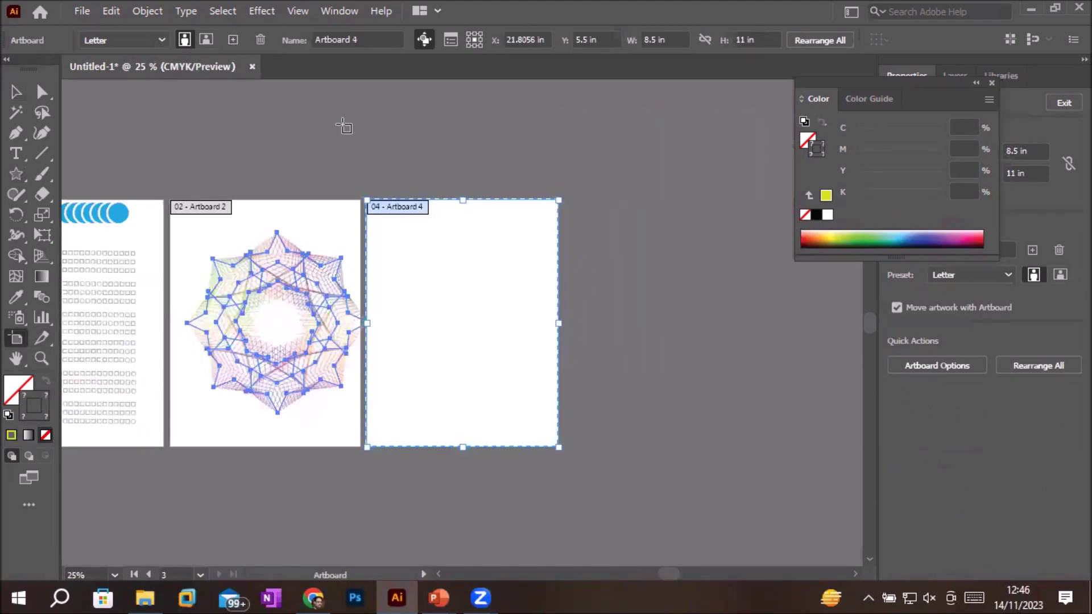
scroll(494, 443, "up", 1, "alt")
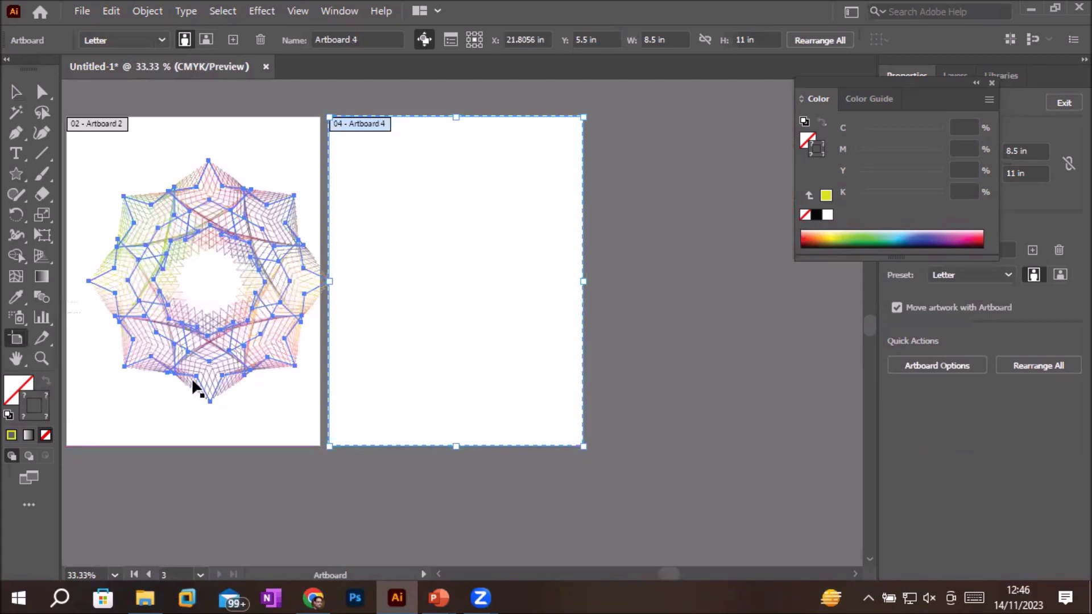
left_click(16, 174)
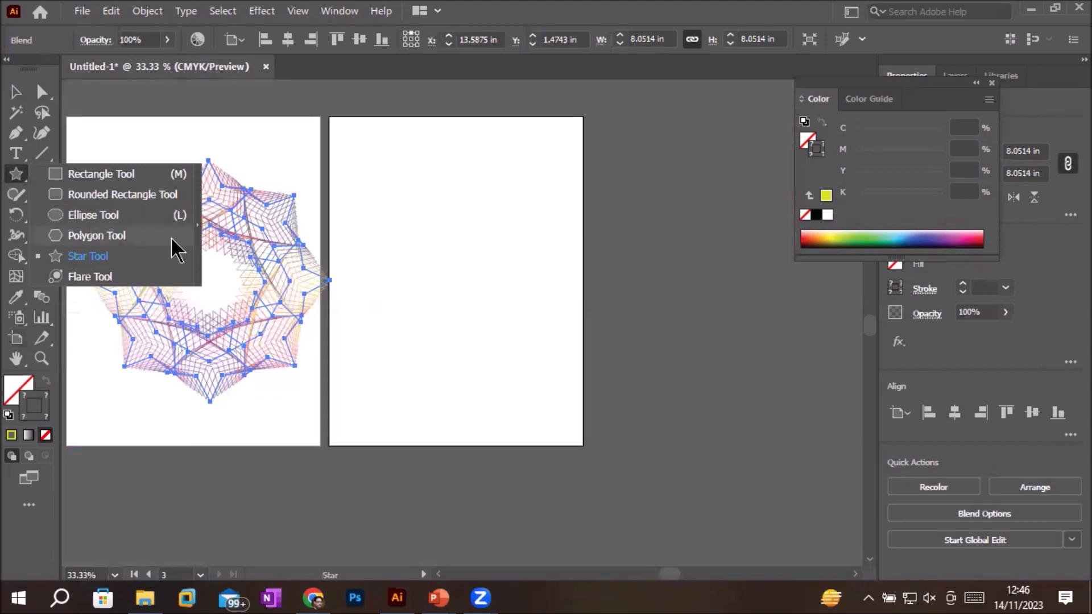
left_click(16, 92)
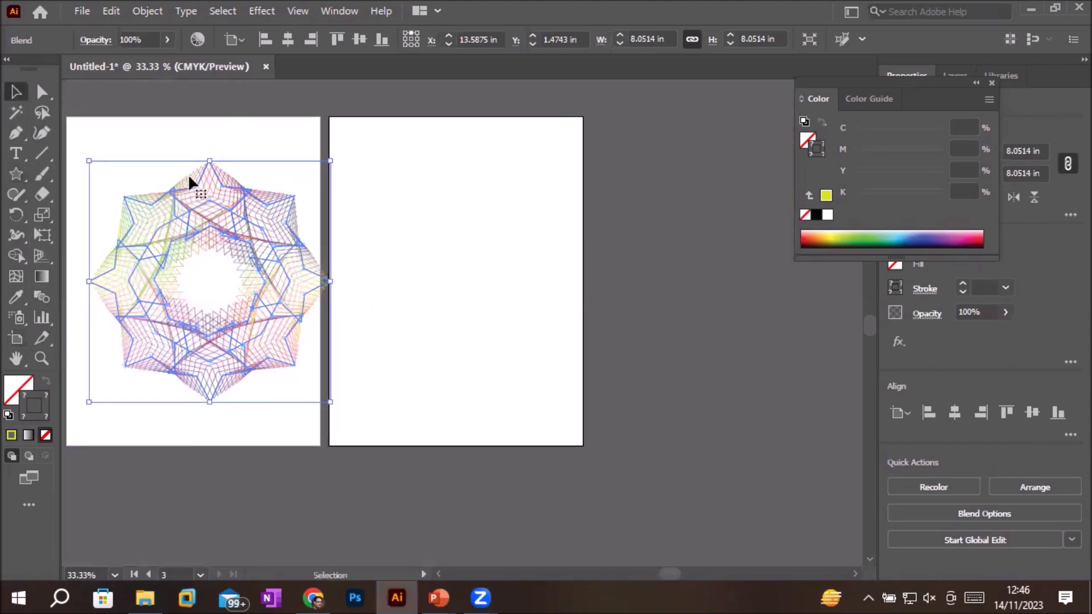
scroll(224, 273, "up", 4)
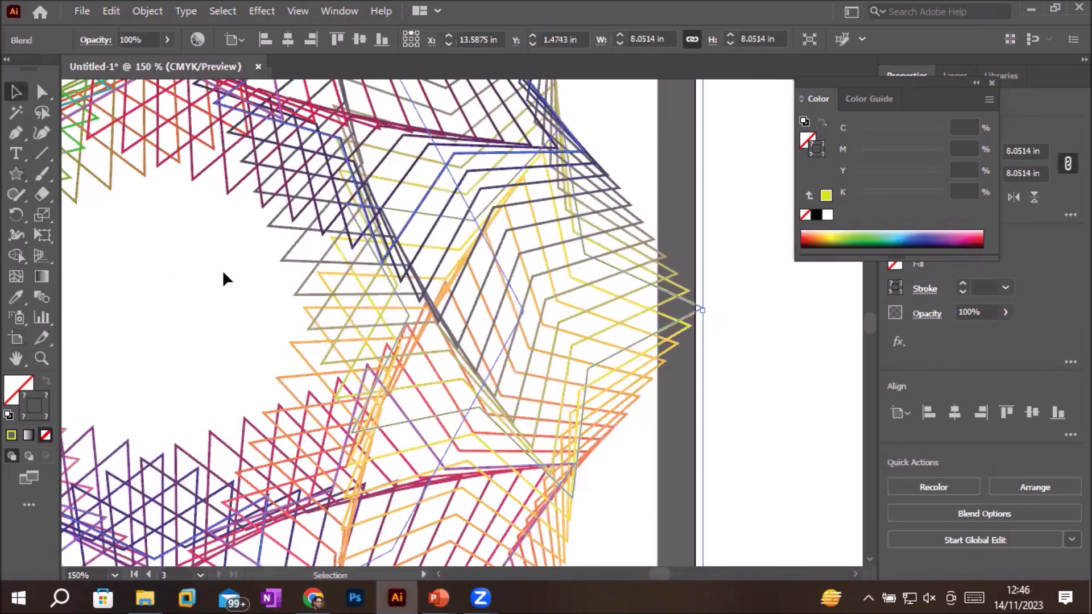
scroll(456, 295, "down", 3)
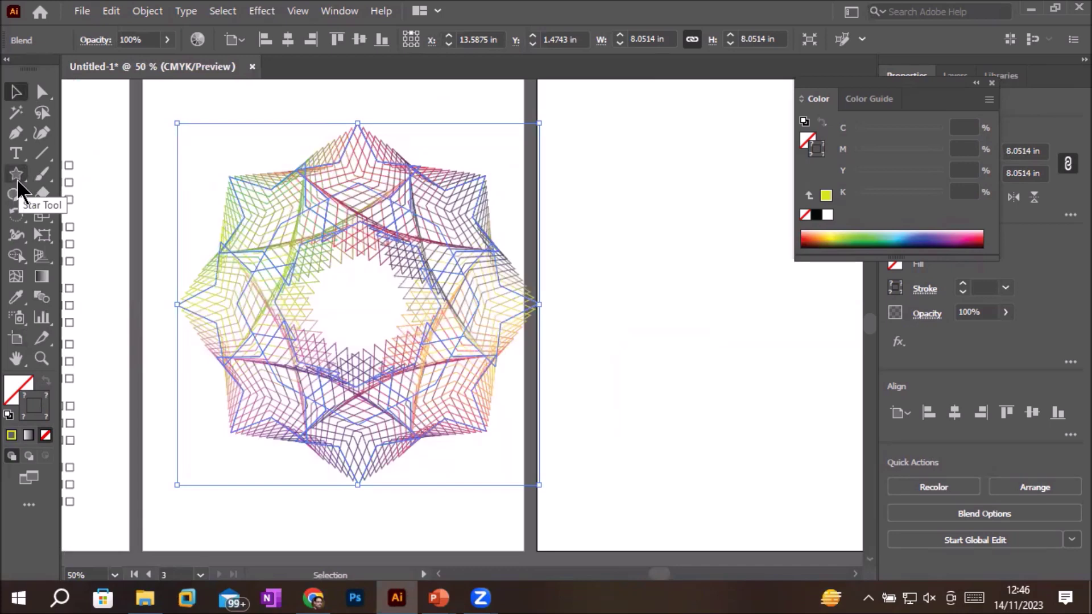
left_click(43, 157)
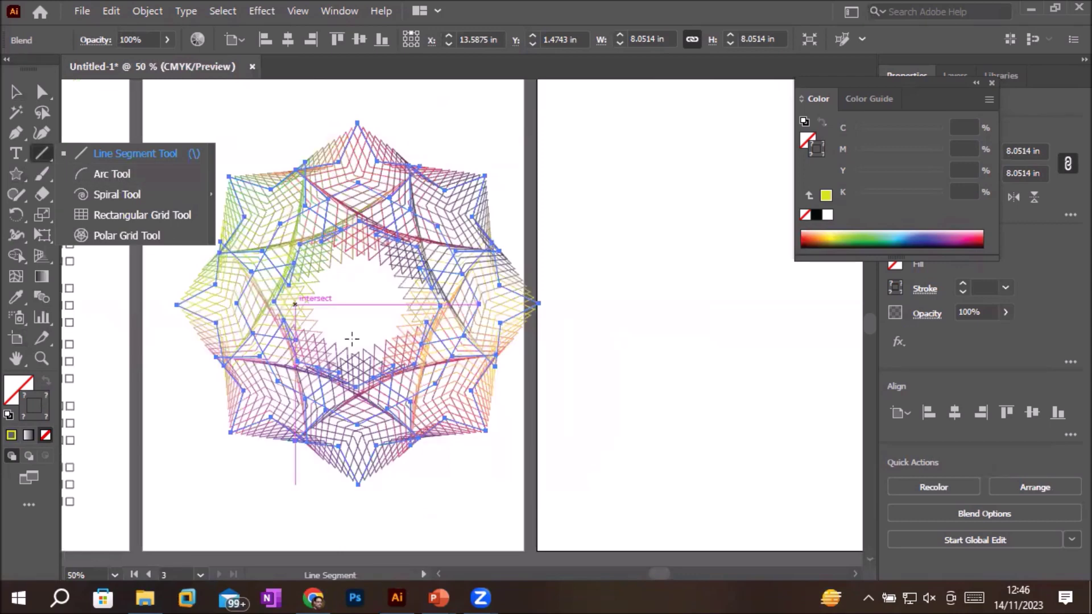
- Scroll the canvas right to the empty artboard and show rulers with Ctrl+R
left_click(856, 574)
left_click(856, 574)
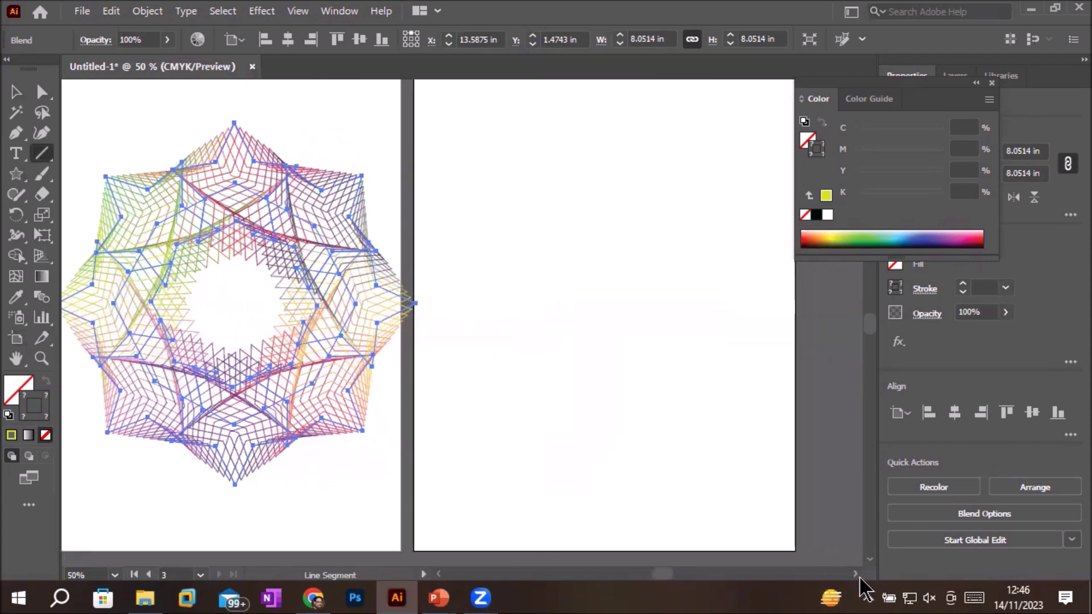
left_click(857, 575)
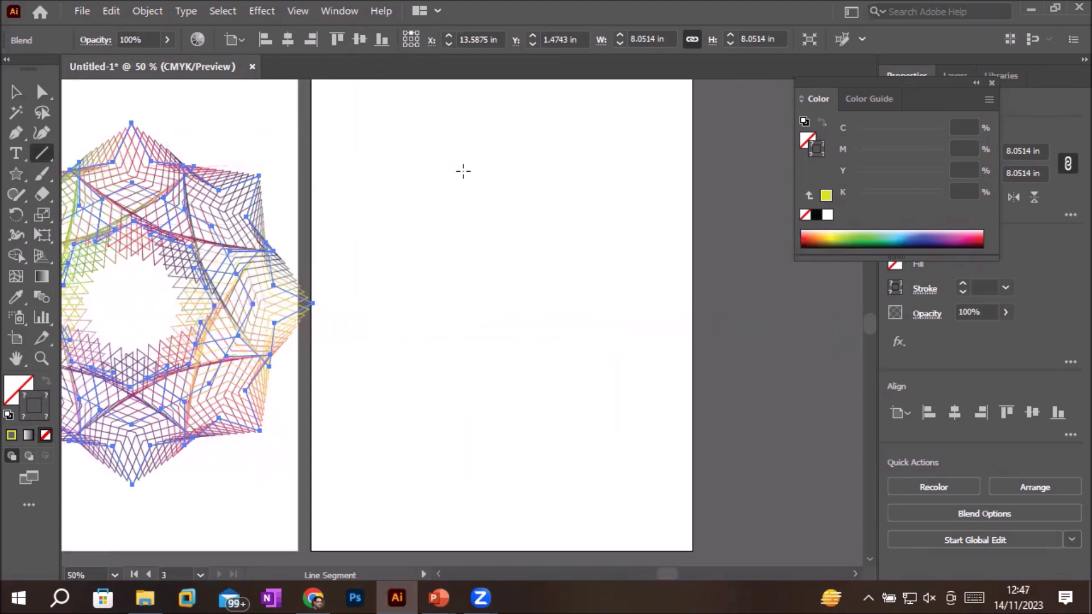
key("ctrl+r")
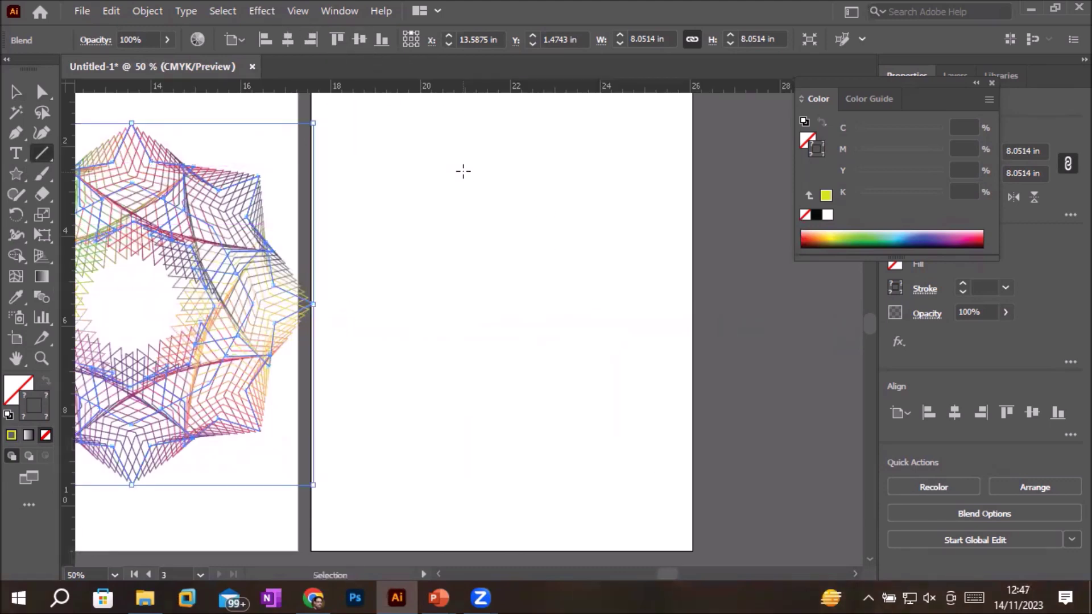
- Add a horizontal and a vertical guide crossing on the empty artboard
left_click_drag(499, 88, 504, 328)
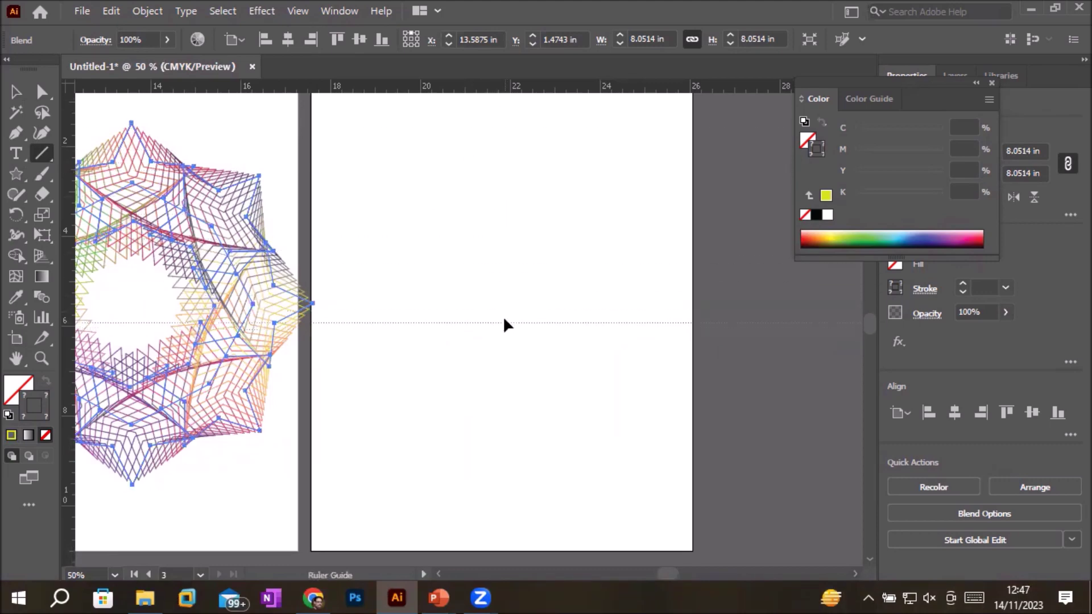
left_click_drag(505, 329, 503, 315)
left_click_drag(67, 364, 498, 369)
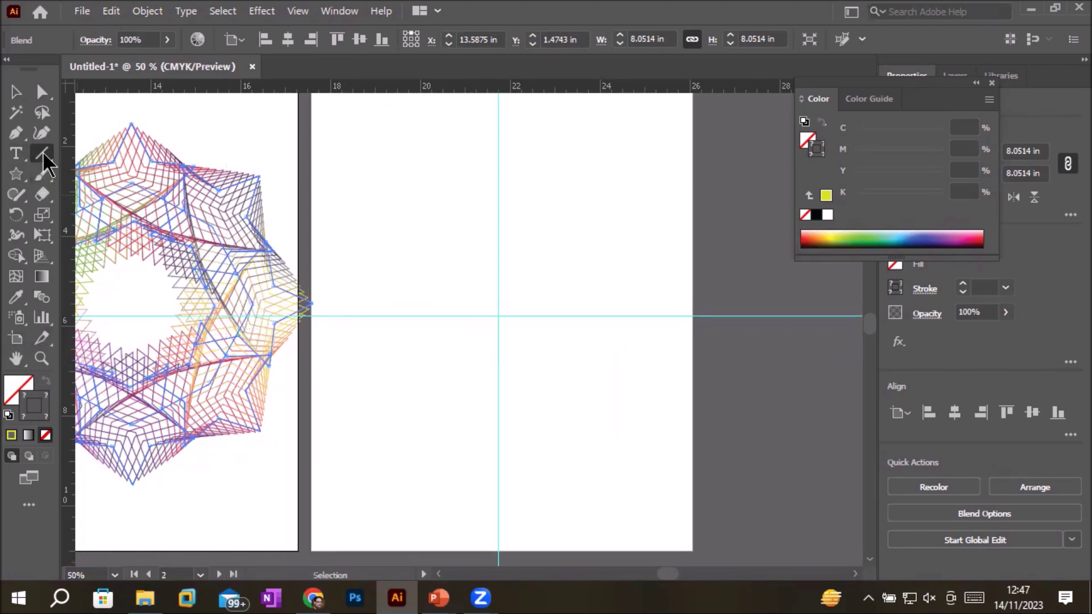
- Draw a three-point curve from the vertical guide down to the horizontal guide, stroked yellow
left_click(16, 133)
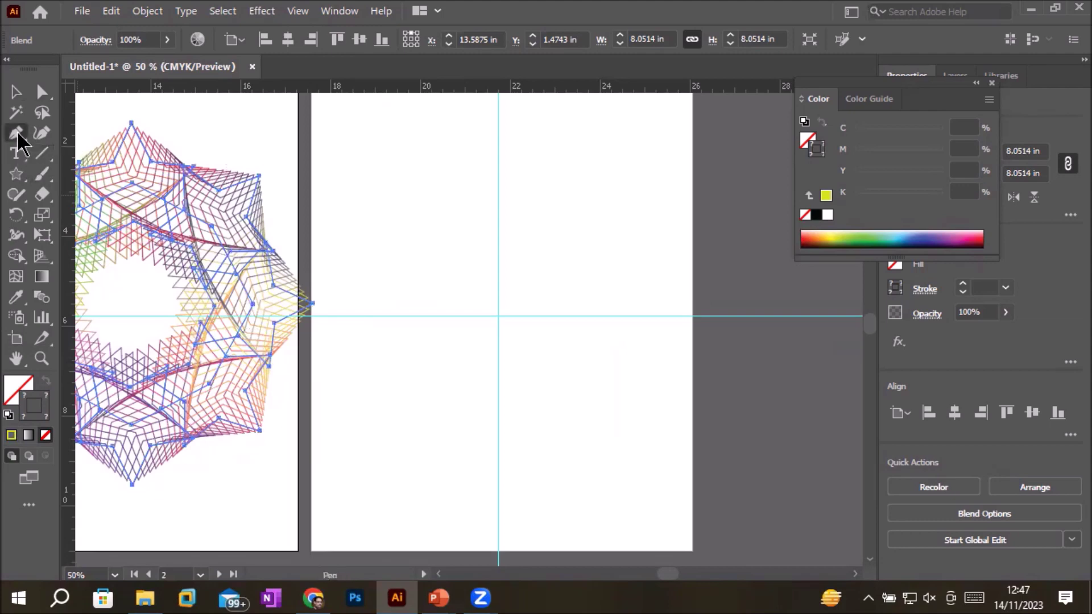
left_click(498, 174)
left_click_drag(449, 220, 449, 260)
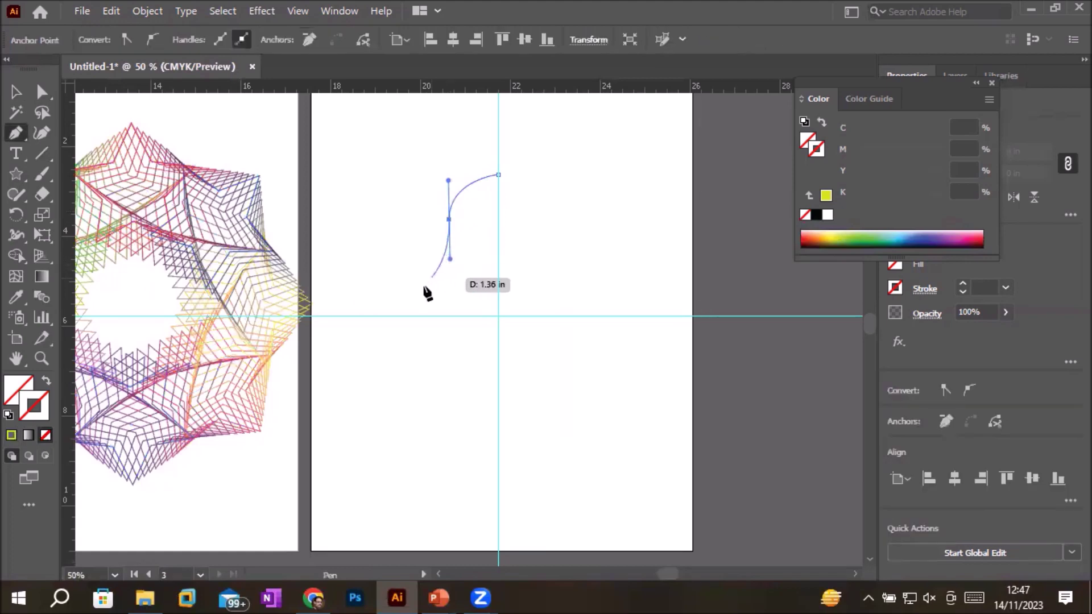
left_click(388, 316)
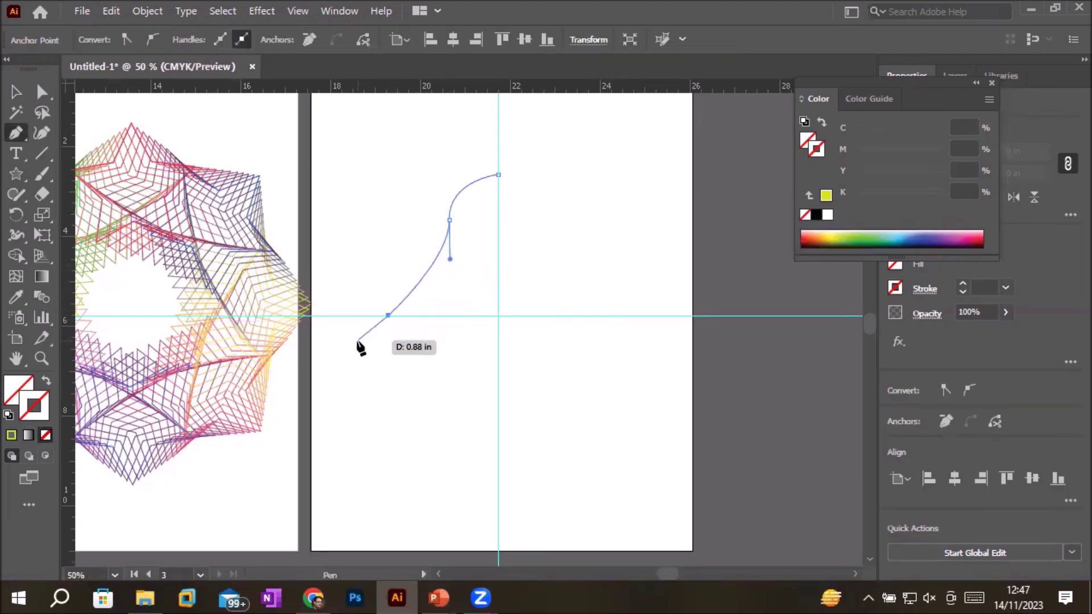
key("Escape")
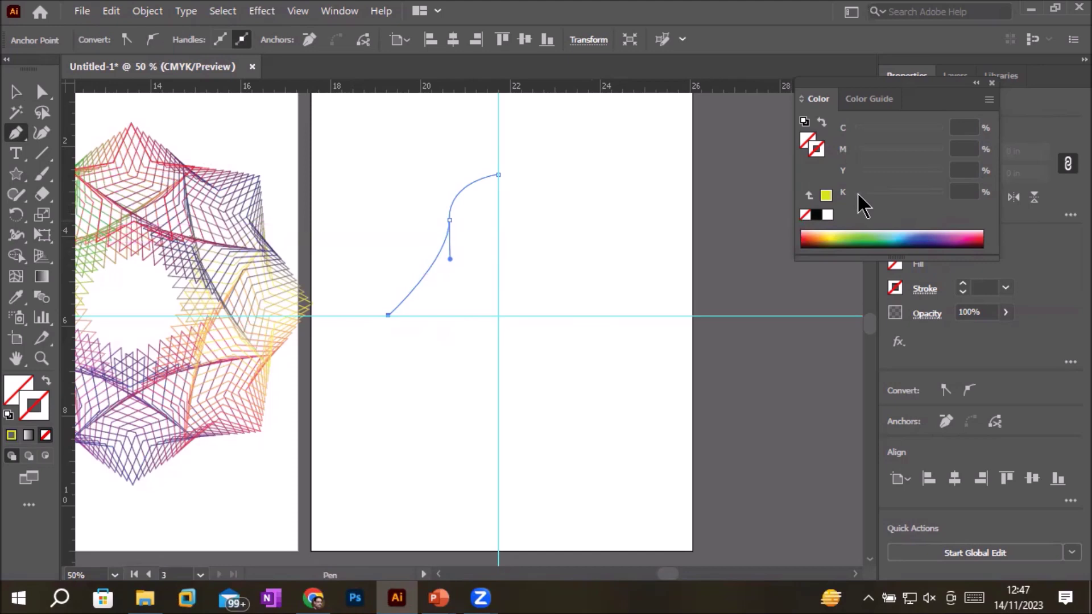
left_click(963, 285)
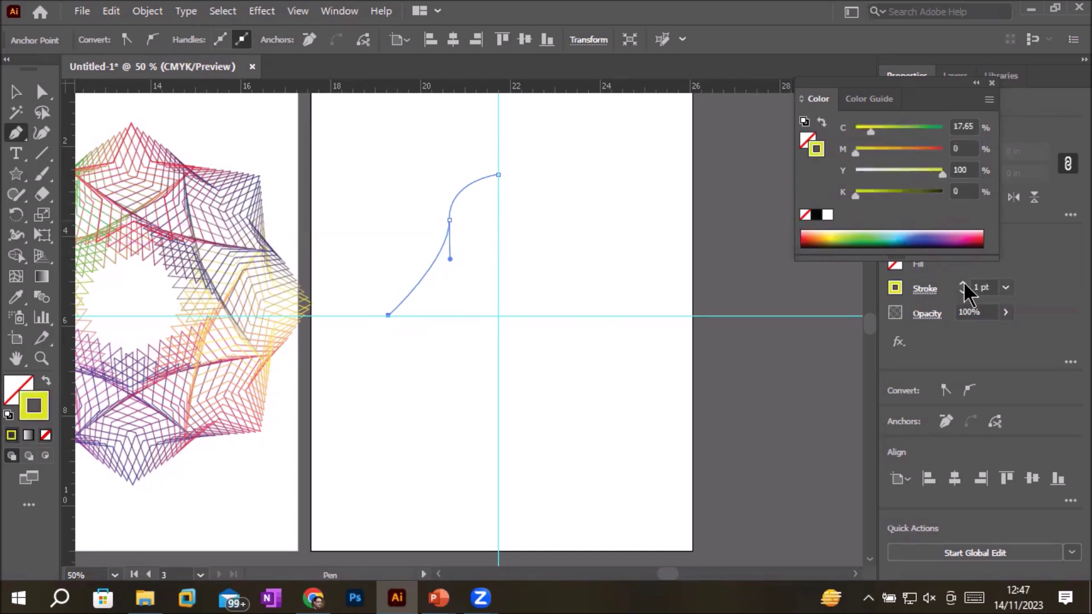
- Give the curve a 5 pt dark brown stroke and select the whole path
left_click(964, 283)
left_click(963, 282)
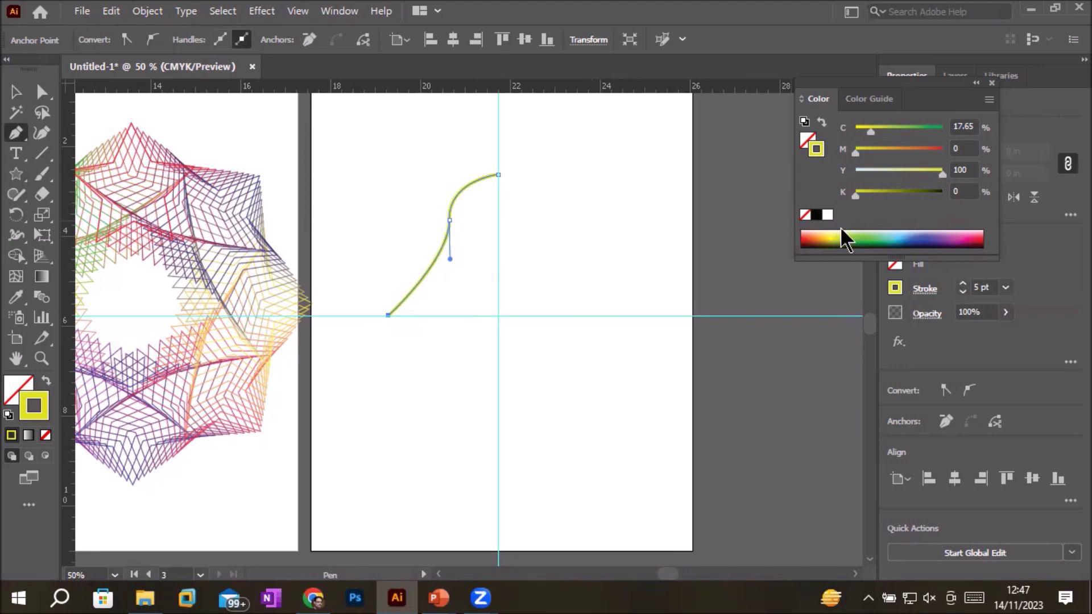
left_click(819, 242)
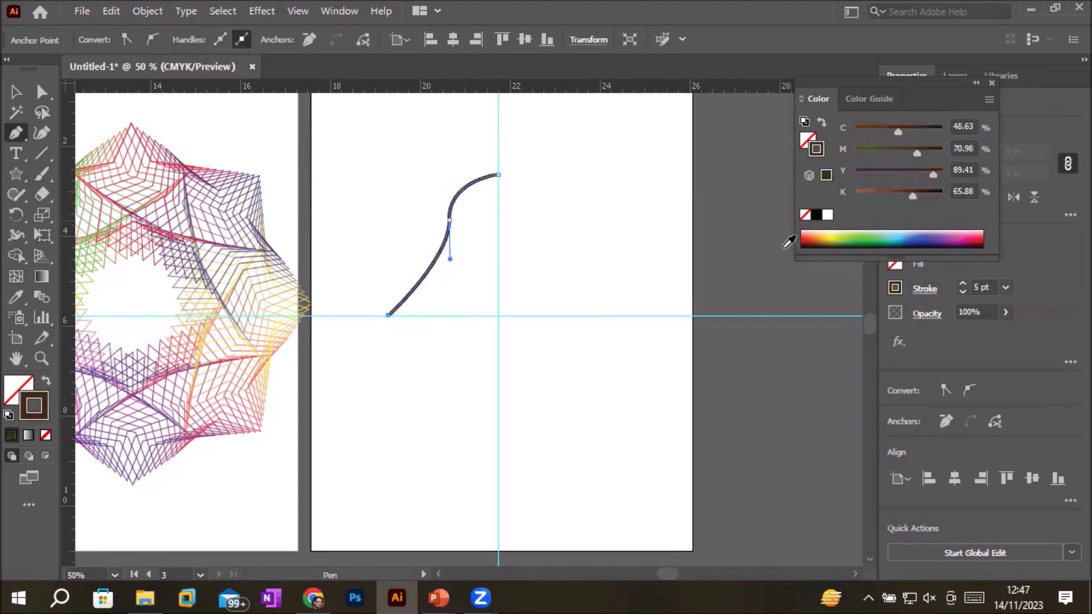
left_click(16, 91)
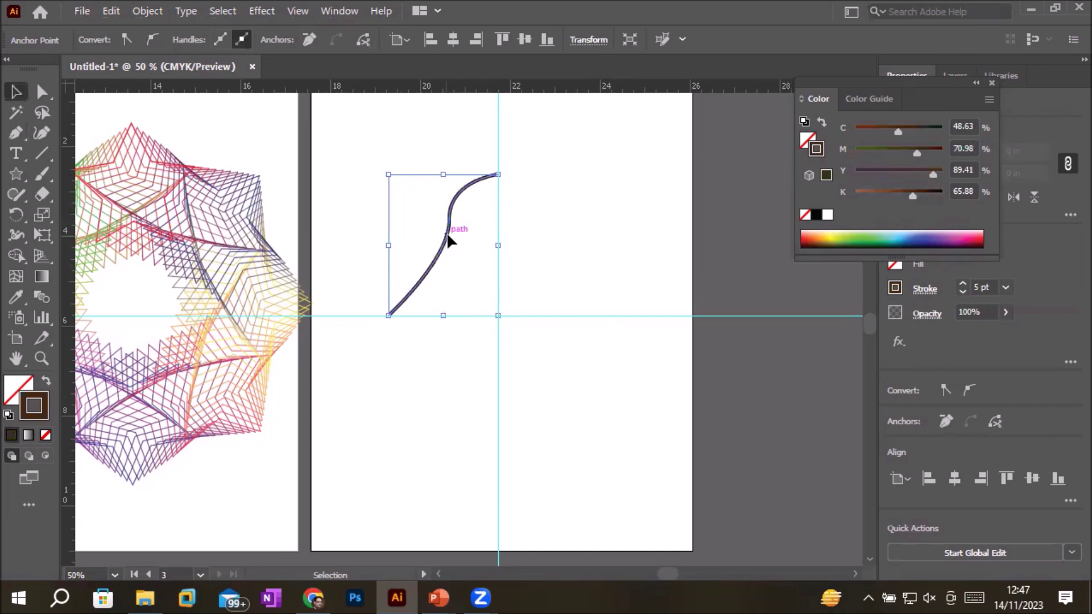
- Copy the curve to the right, flip the copy horizontally, and select both halves
left_click_drag(446, 240, 560, 244)
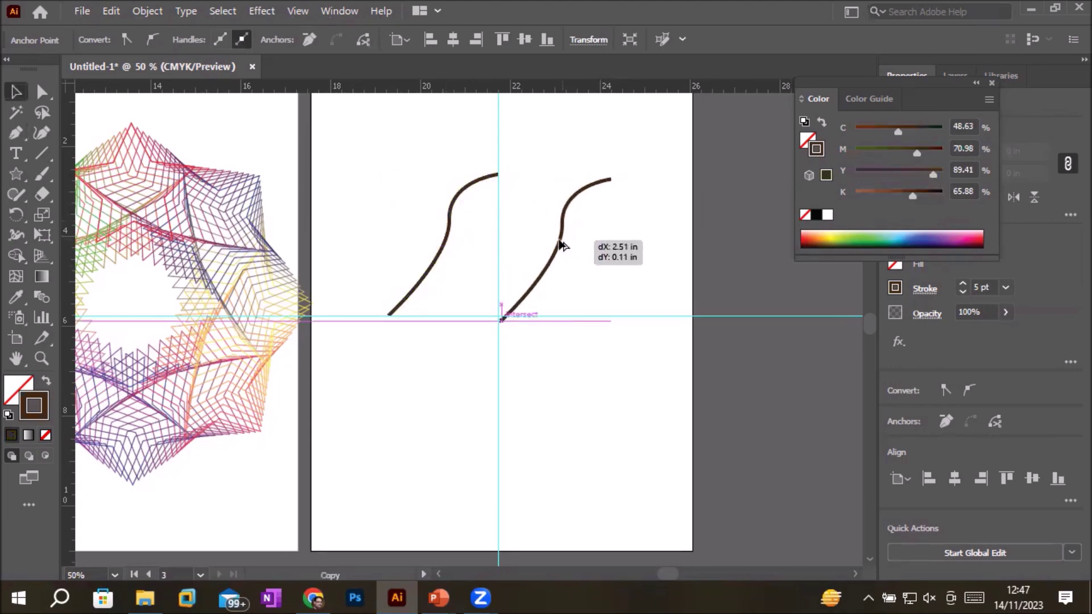
left_click_drag(560, 245, 557, 241)
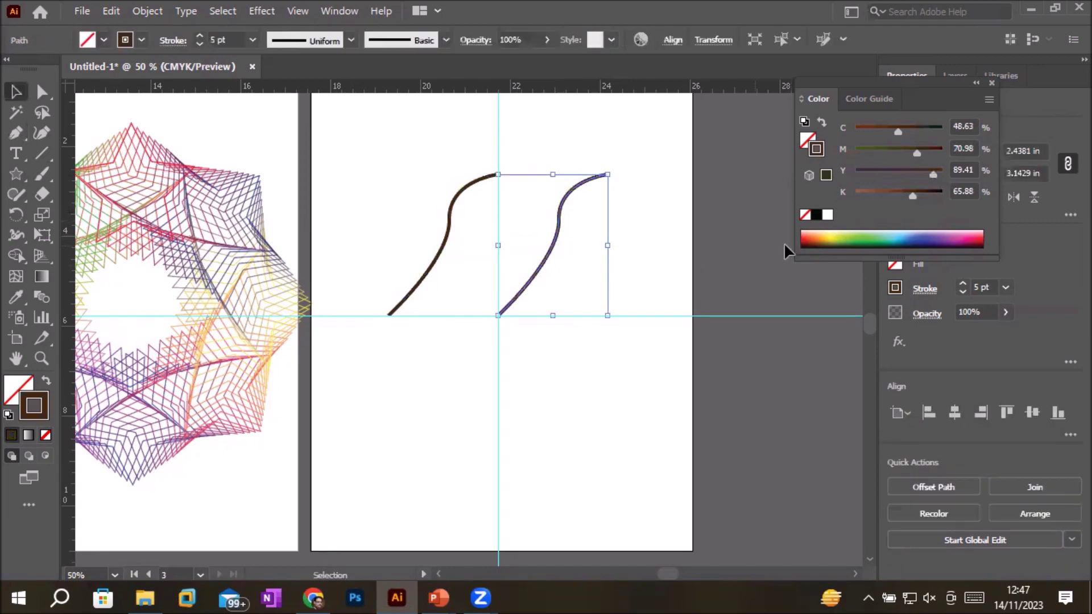
left_click(1014, 197)
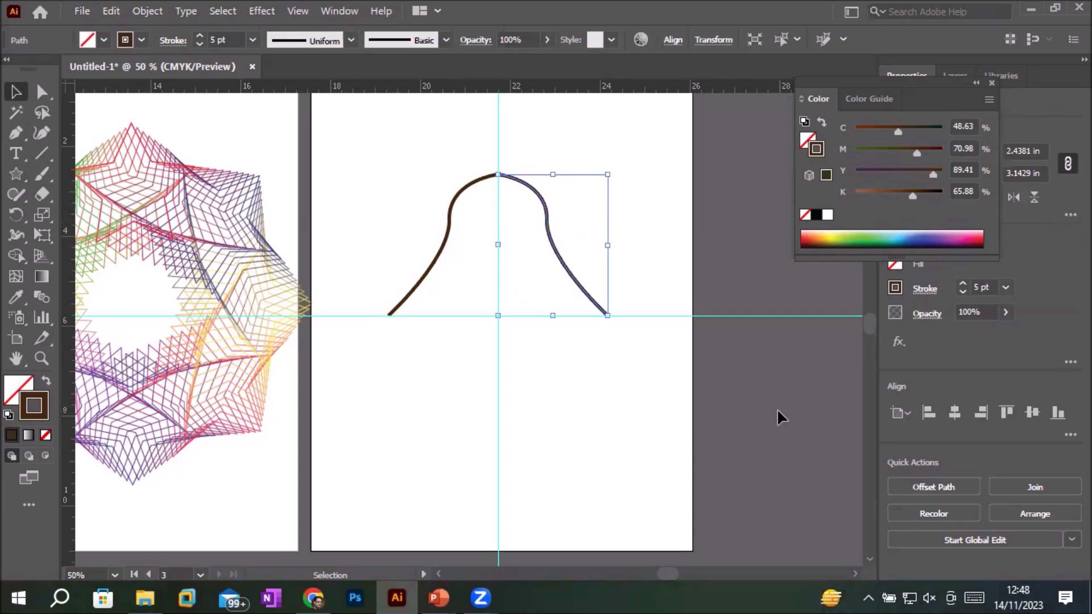
left_click_drag(387, 148, 640, 382)
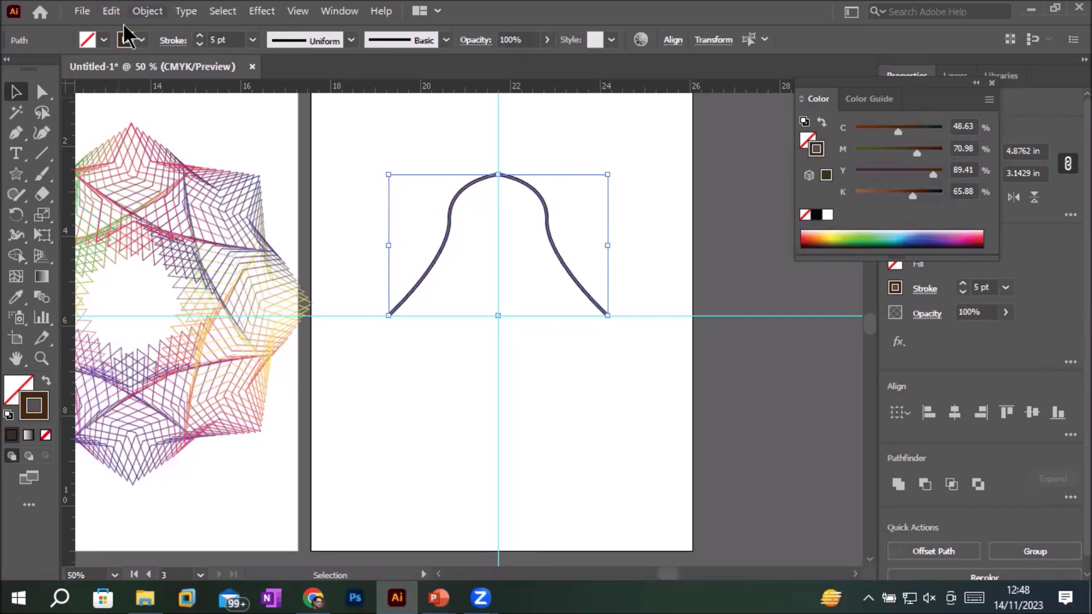
- Hide the bounding box, reselect both curves, and try a left-anchor reshape, then undo
key("ctrl+shift+b")
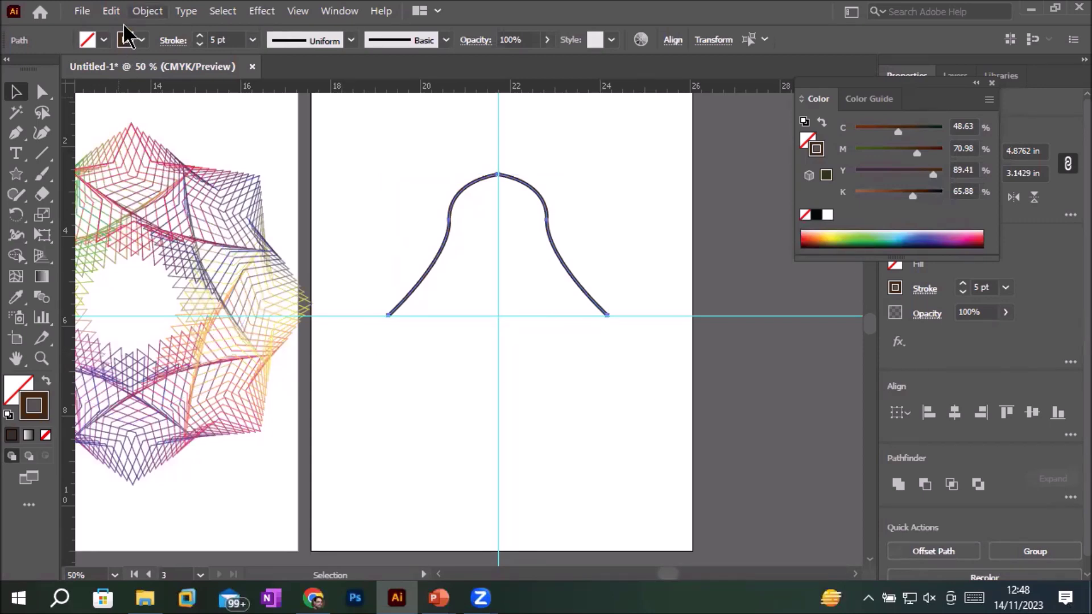
left_click(401, 184)
left_click_drag(373, 128, 650, 367)
left_click(43, 94)
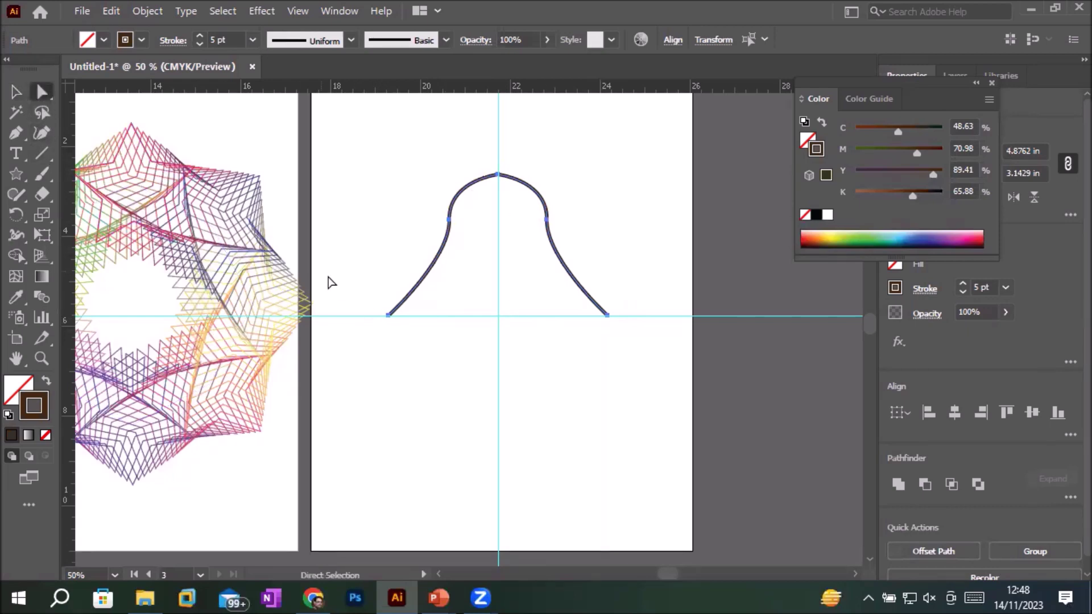
left_click(388, 315)
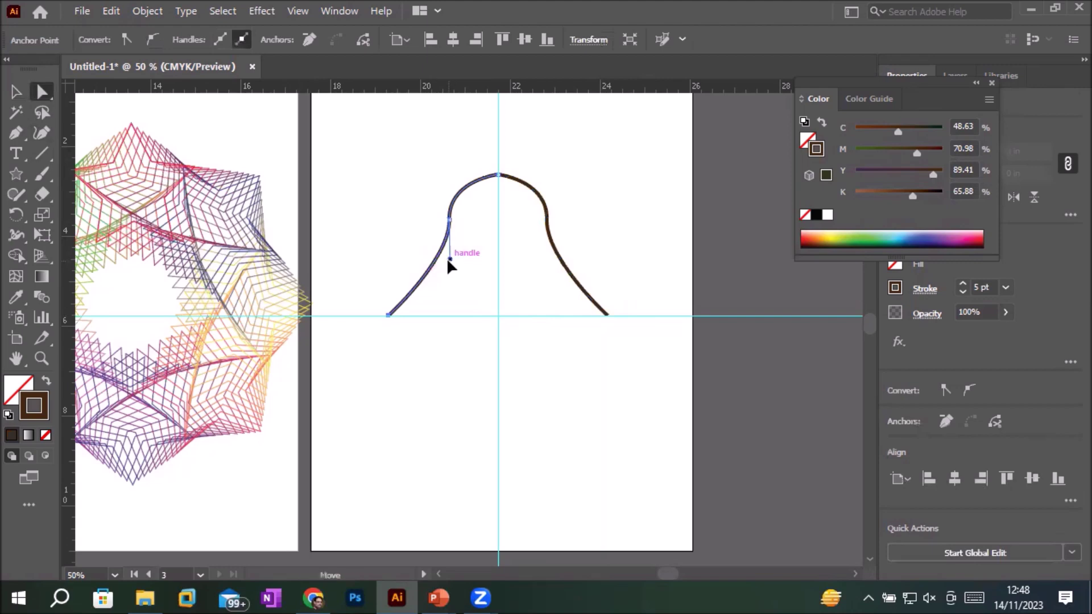
left_click_drag(450, 259, 455, 262)
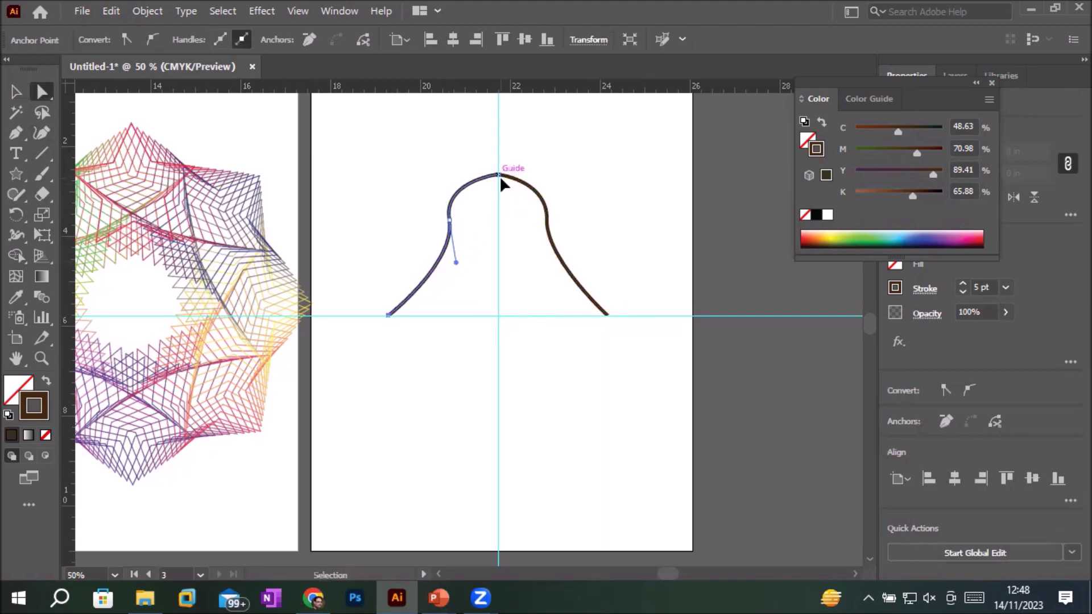
key("ctrl+z")
- Select both bell curves and blend them with Object > Blend > Make
left_click_drag(354, 141, 653, 392)
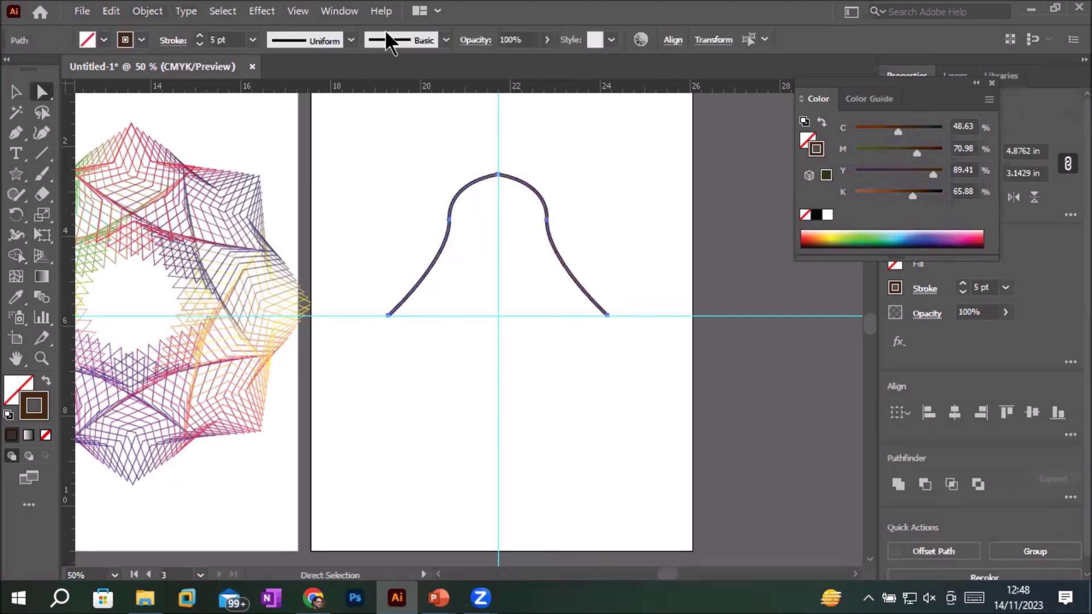
key("alt+o")
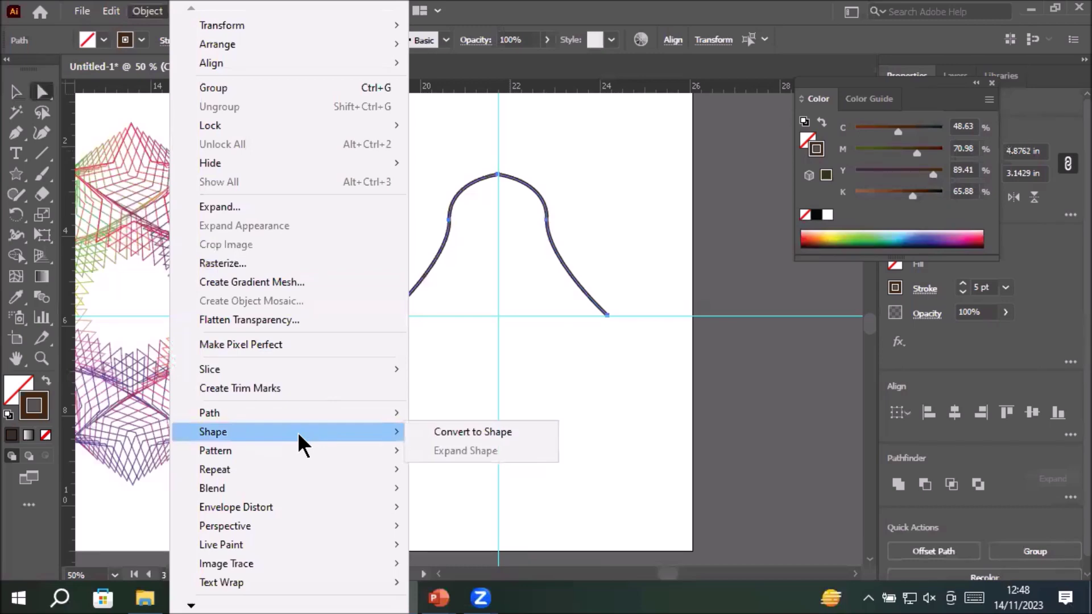
mouse_move(214, 469)
left_click(506, 357)
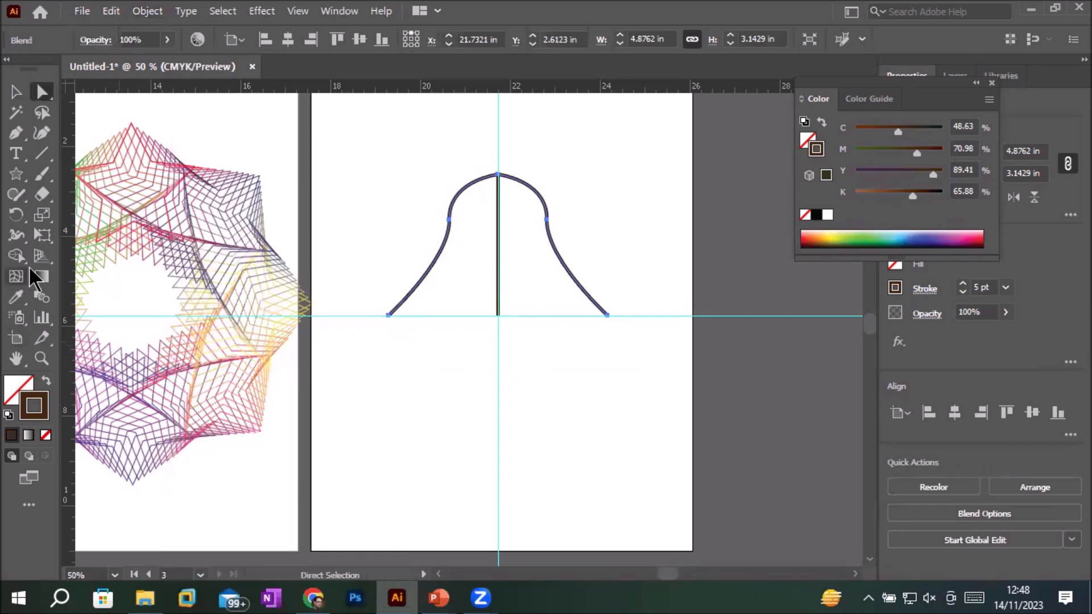
double_click(42, 297)
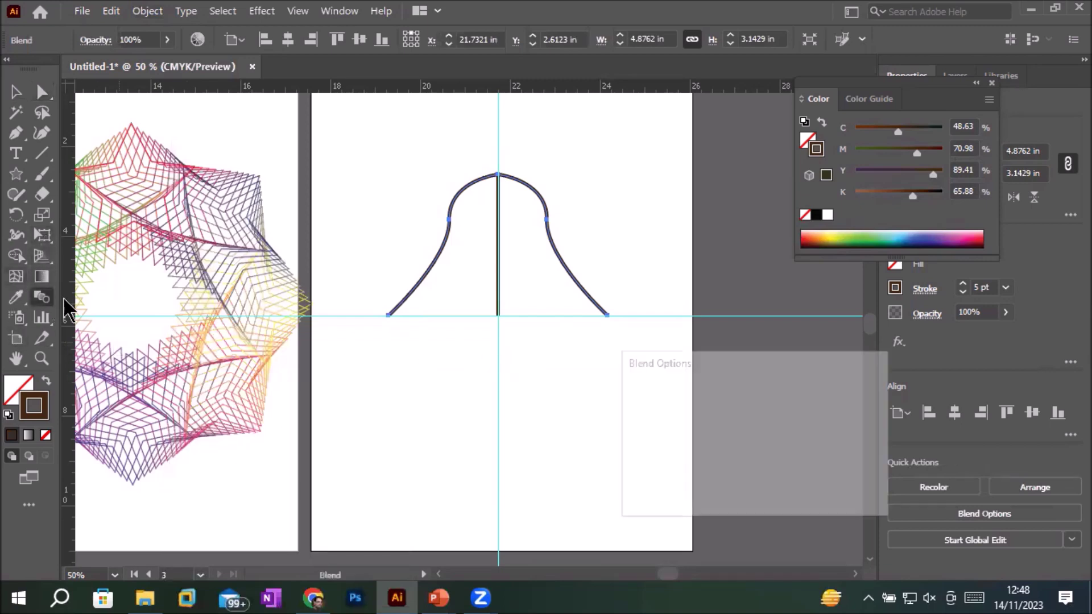
- Set the bell blend's spacing to Specified Steps with 22 steps for dense brown curves
left_click(773, 404)
left_click(762, 439)
type("2")
key("Up")
key("Up")
key("Up")
key("Up")
key("Up")
key("Up")
key("Up")
key("Up")
key("Up")
key("Up")
key("Up")
key("Up")
key("Up")
key("Up")
key("Up")
key("Up")
key("Down")
key("Down")
key("Down")
key("Down")
key("Down")
key("Down")
key("Down")
key("Down")
key("Up")
key("Up")
key("Up")
key("Up")
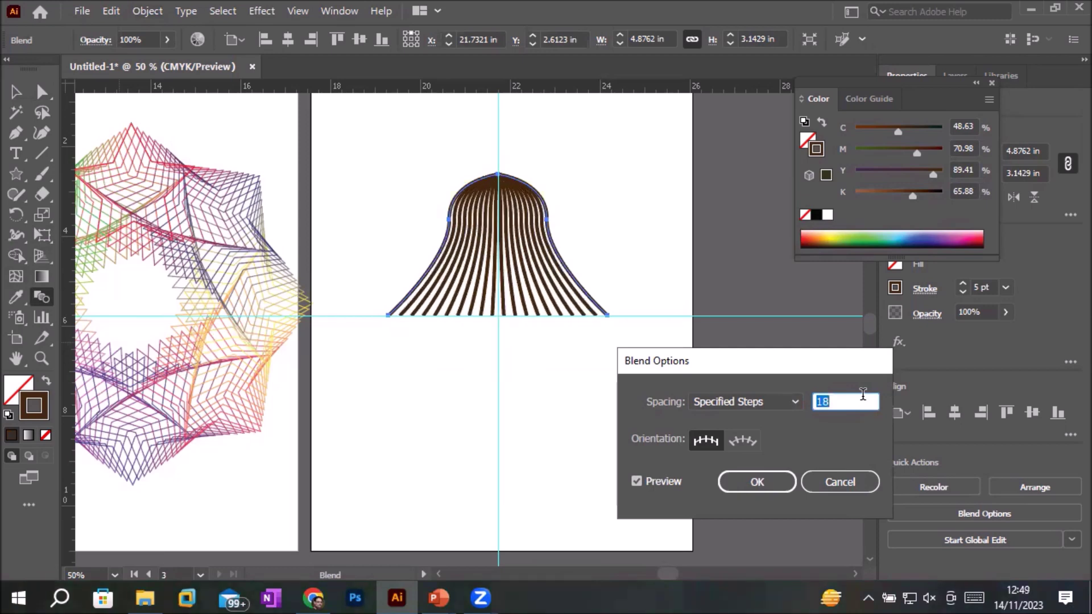
key("Down")
key("Down")
key("Down")
key("Down")
key("Down")
key("Up")
key("Up")
key("Up")
key("Up")
key("Up")
key("Up")
key("Up")
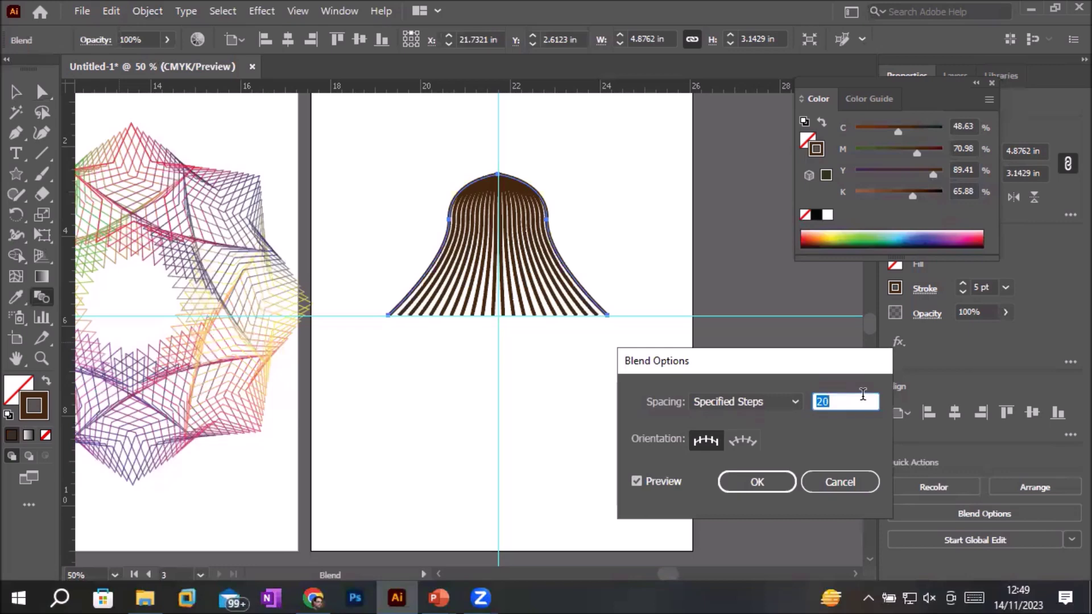
key("Up")
key("Up")
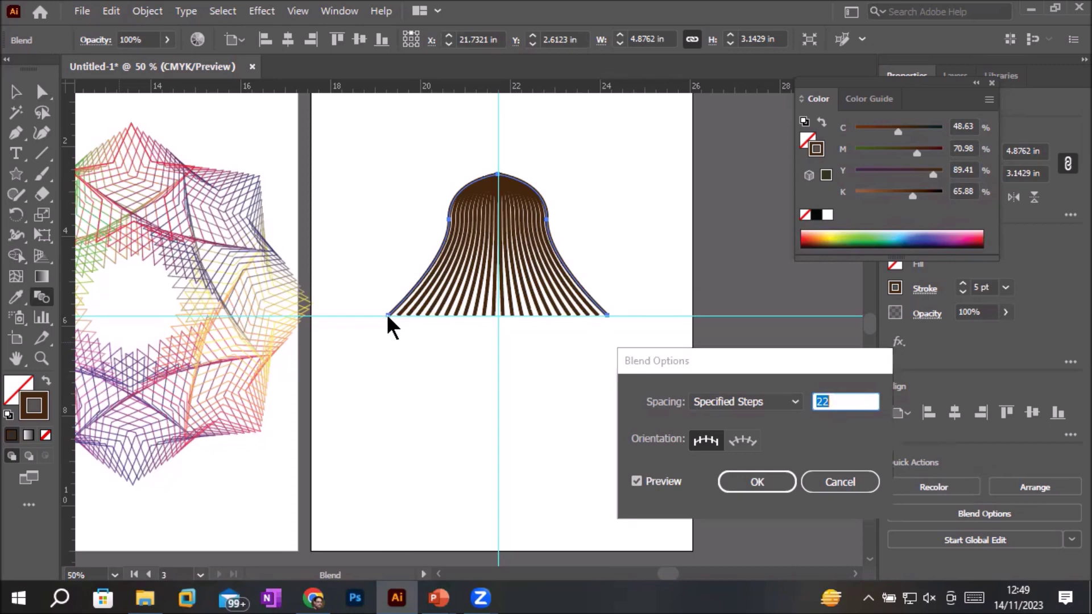
left_click(777, 485)
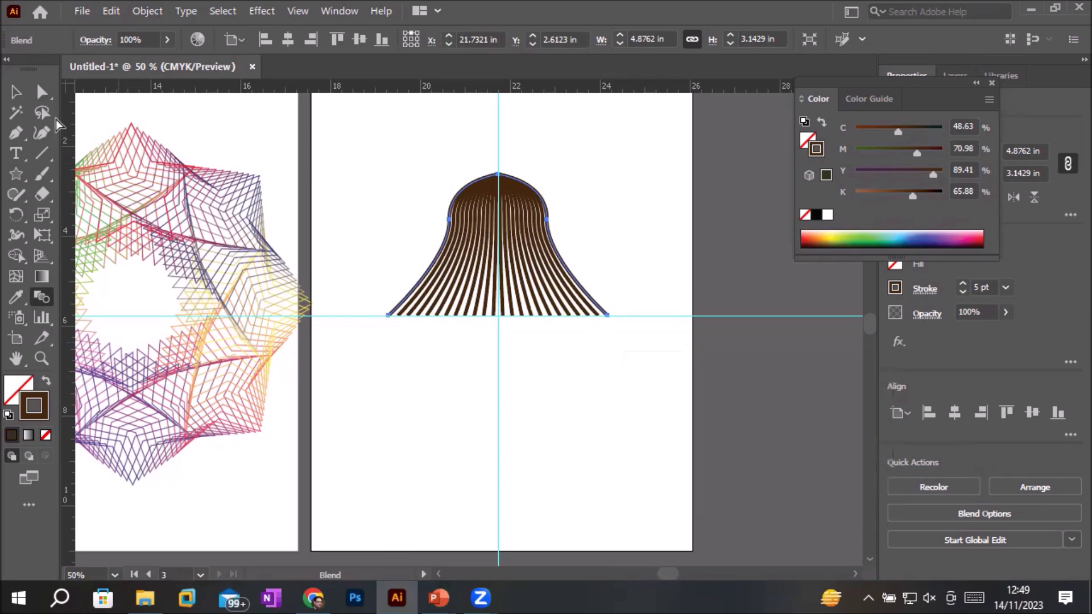
- Pull the blend's bottom-left and bottom-right anchors outward to the artboard edges
left_click(41, 91)
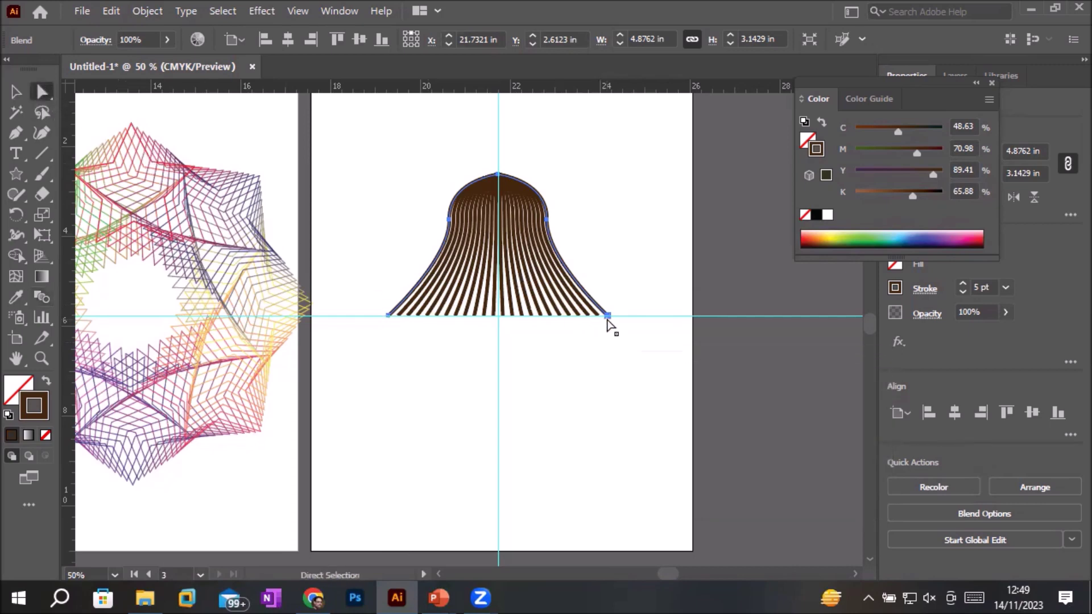
left_click(606, 315)
left_click_drag(609, 316, 692, 316)
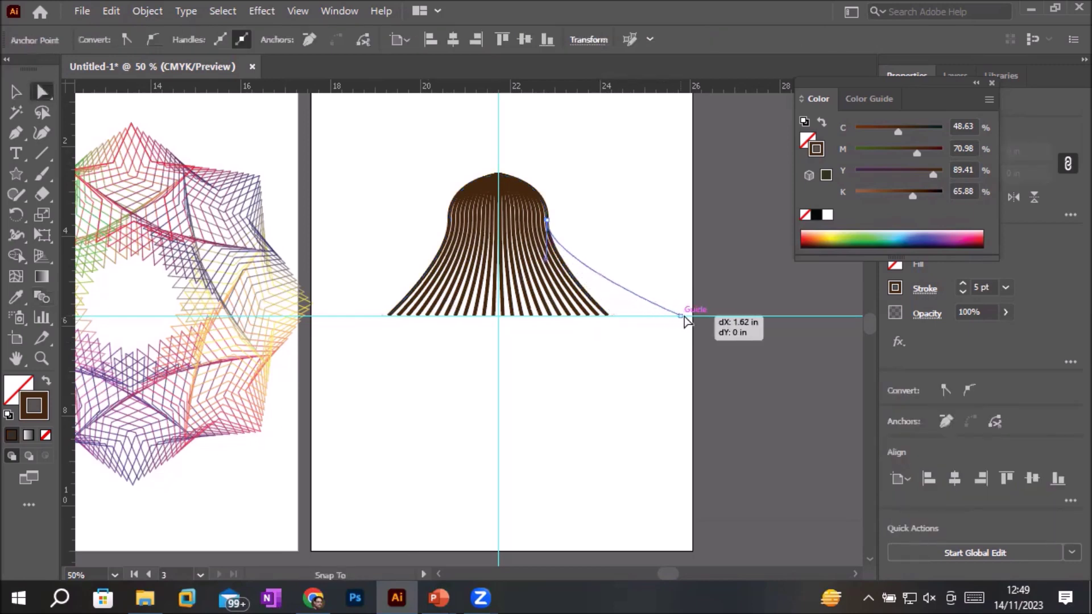
left_click_drag(389, 316, 310, 315)
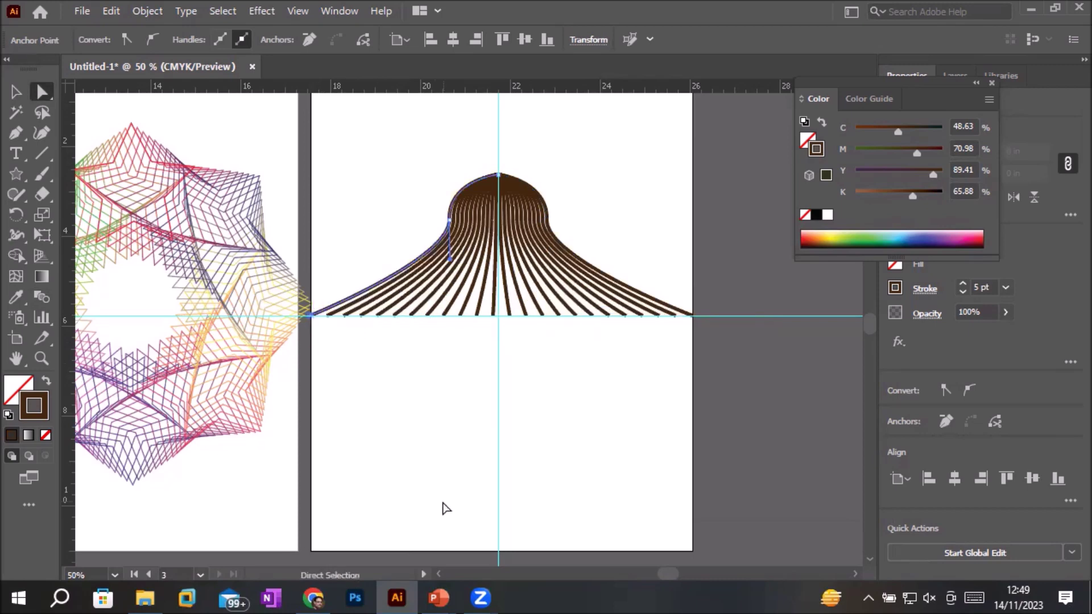
- Raise the blend's top anchors straight up into a tall pointed peak
left_click(498, 175)
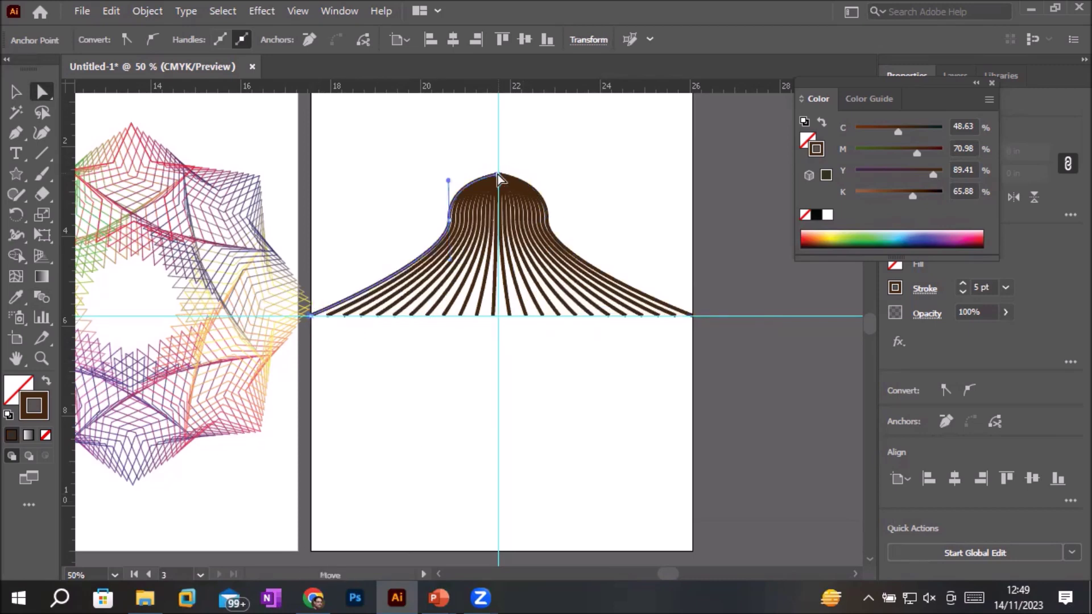
left_click_drag(498, 174, 498, 98)
left_click(498, 174)
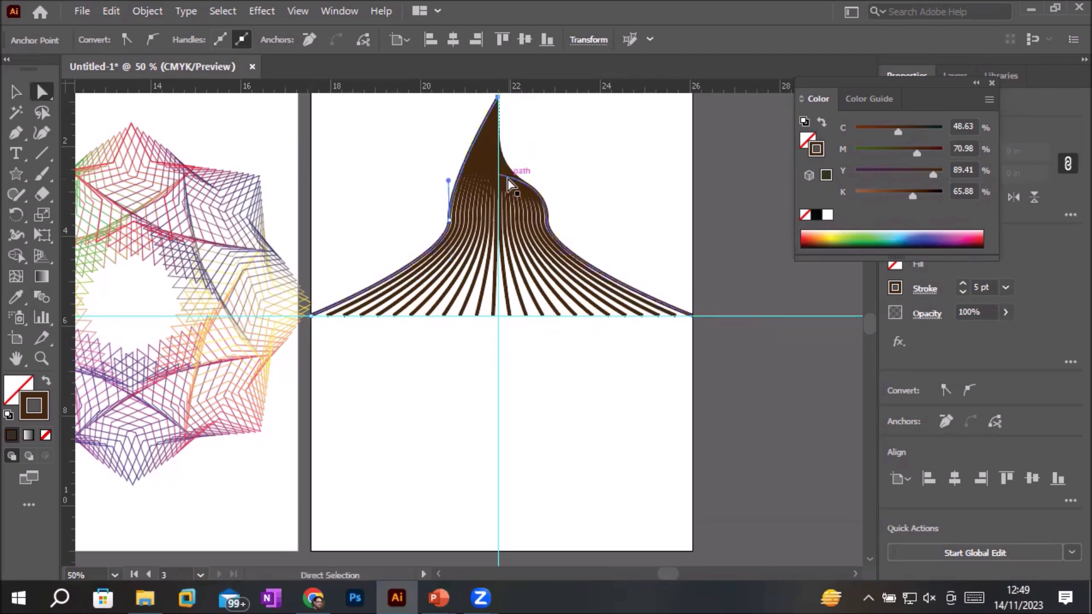
left_click_drag(498, 175, 503, 101)
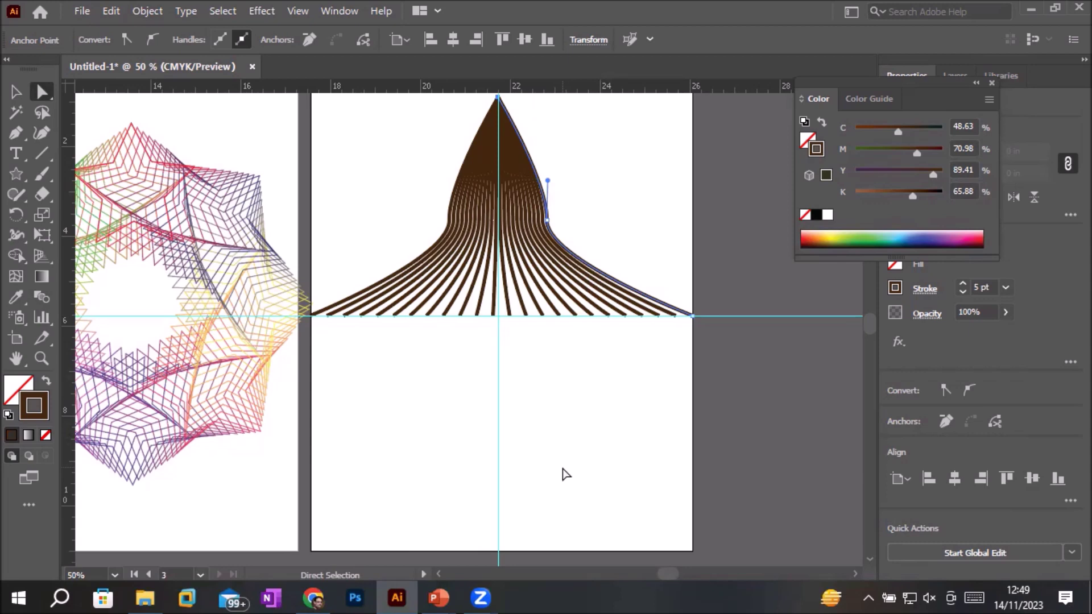
scroll(566, 475, "down", 3)
scroll(566, 474, "up", 1)
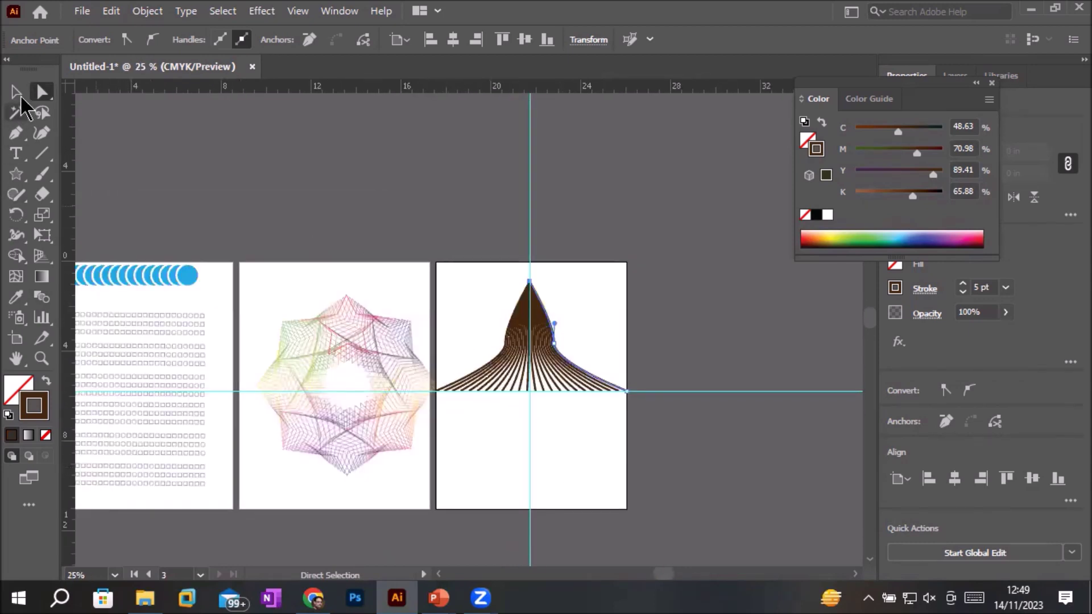
- Move the brown peaked blend up above the middle rainbow-star artboard
left_click(16, 91)
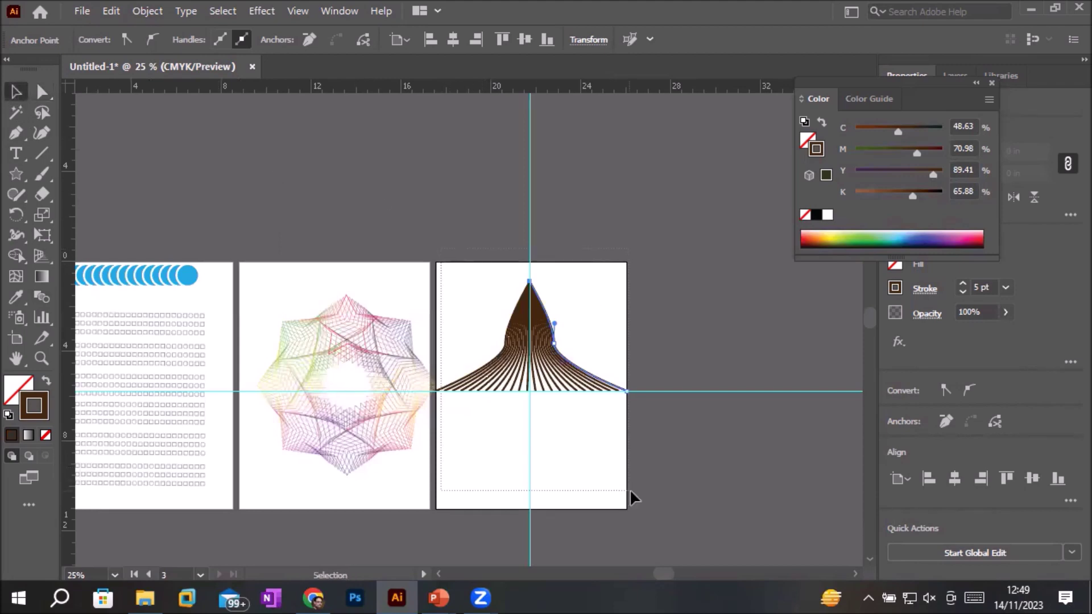
left_click(578, 383)
left_click_drag(560, 382, 368, 266)
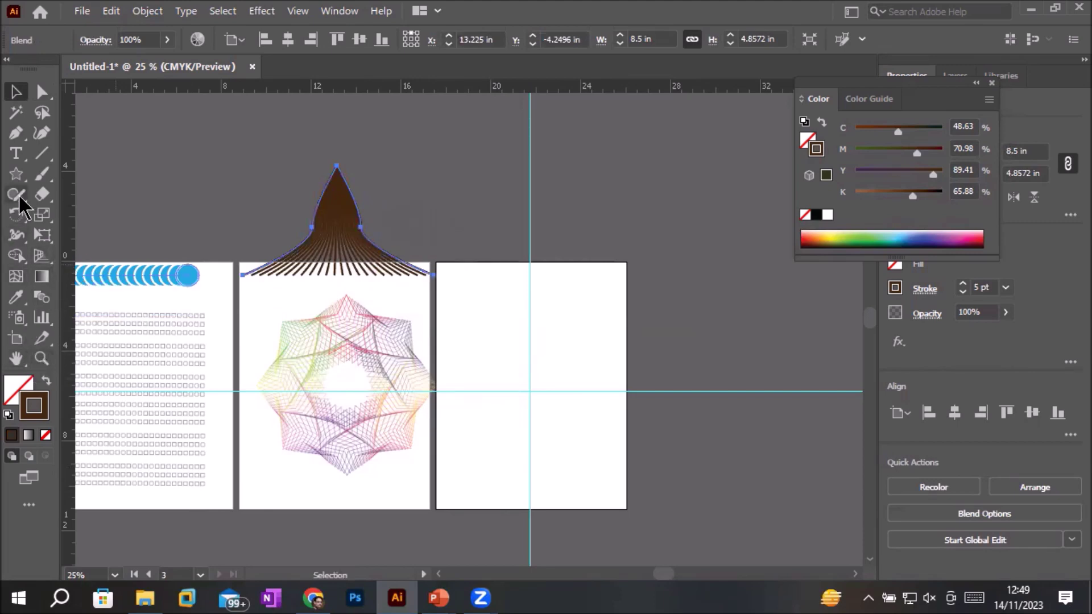
left_click(17, 174)
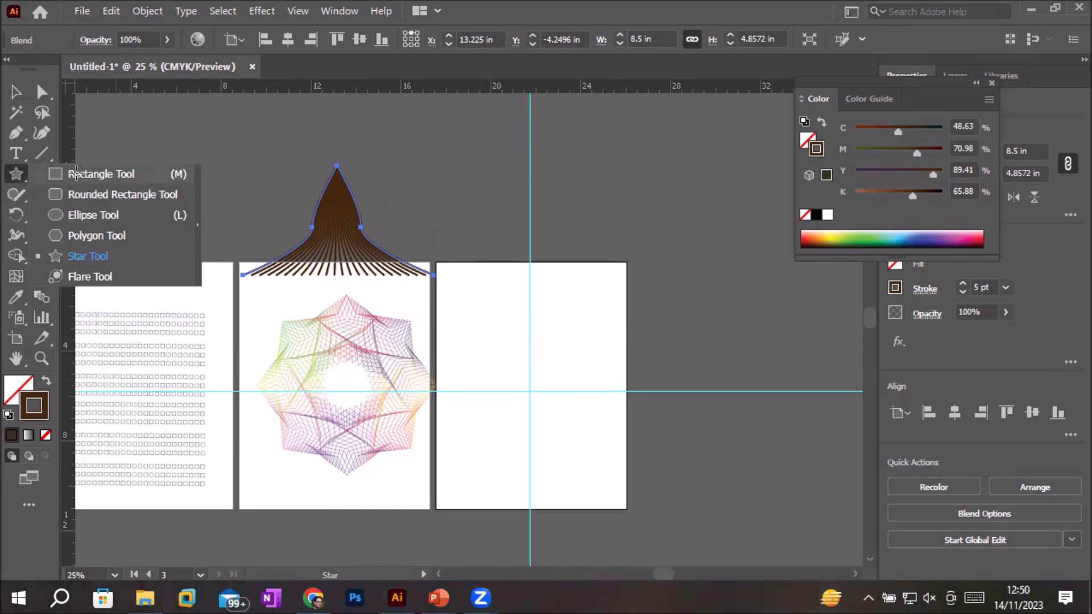
- Draw a small brown-outlined square and place an aligned copy to its right
left_click(75, 173)
left_click_drag(466, 300, 487, 319)
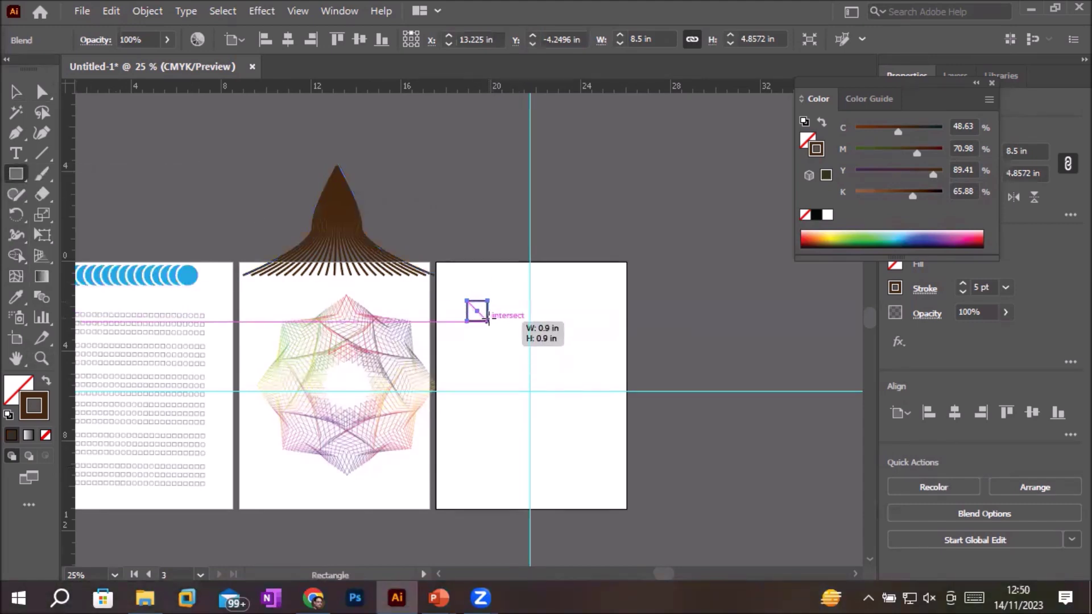
scroll(511, 329, "up", 3)
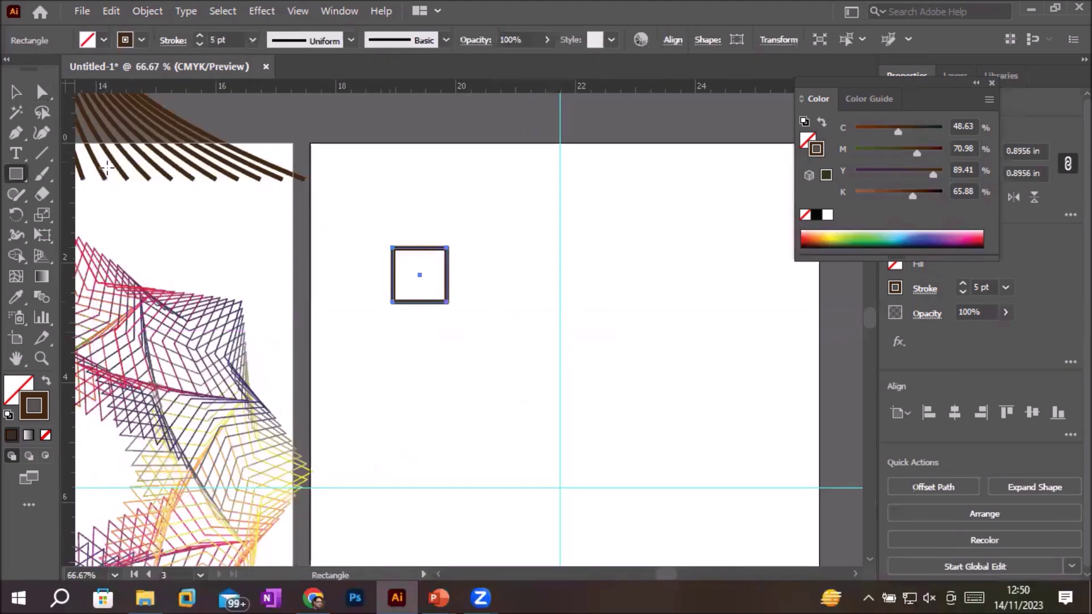
left_click(16, 91)
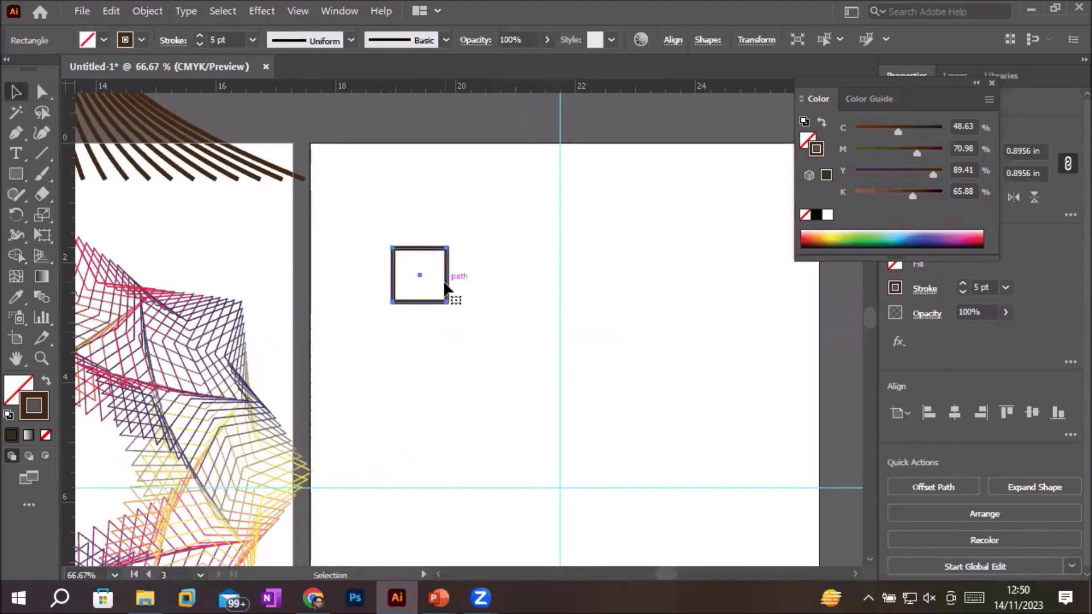
left_click_drag(444, 283, 763, 274)
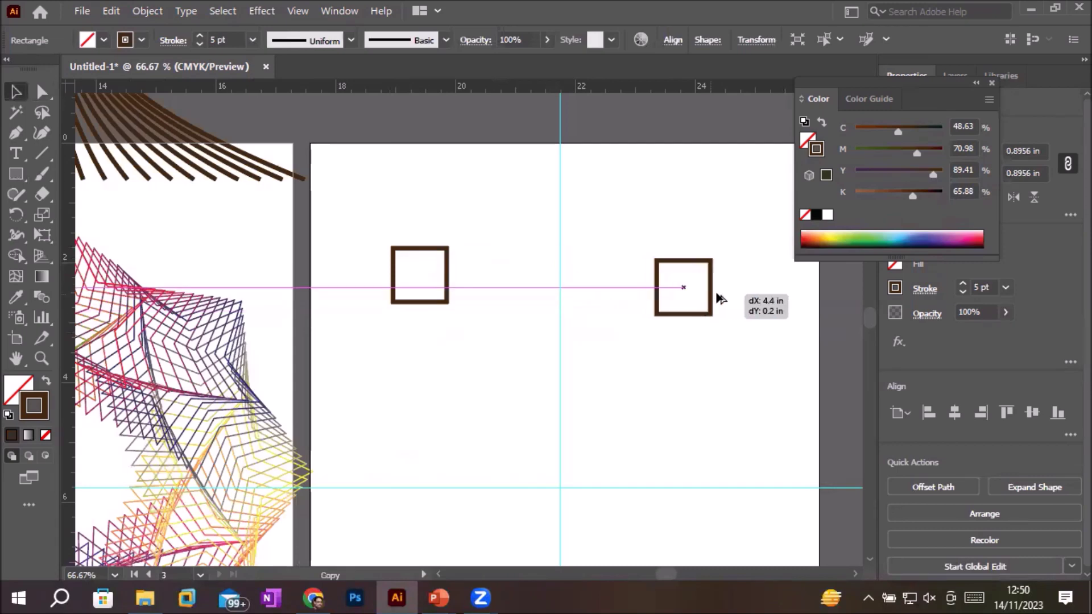
left_click_drag(763, 277, 762, 287)
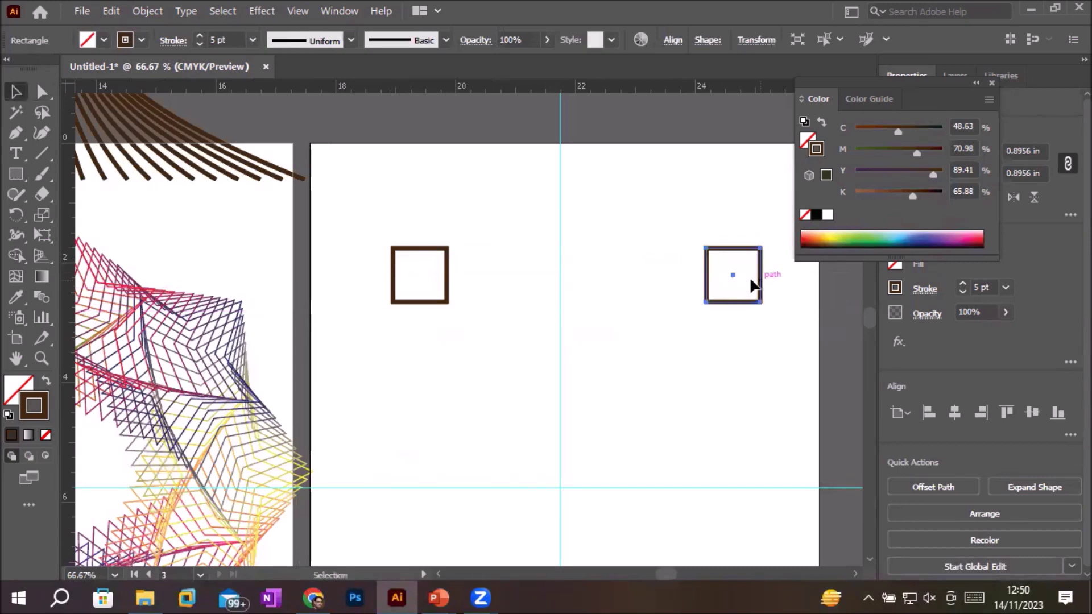
- Blend the two squares into a row of six with Object > Blend > Make
mouse_move(373, 219)
left_mouse_down()
mouse_move(699, 336)
mouse_move(776, 336)
left_mouse_up()
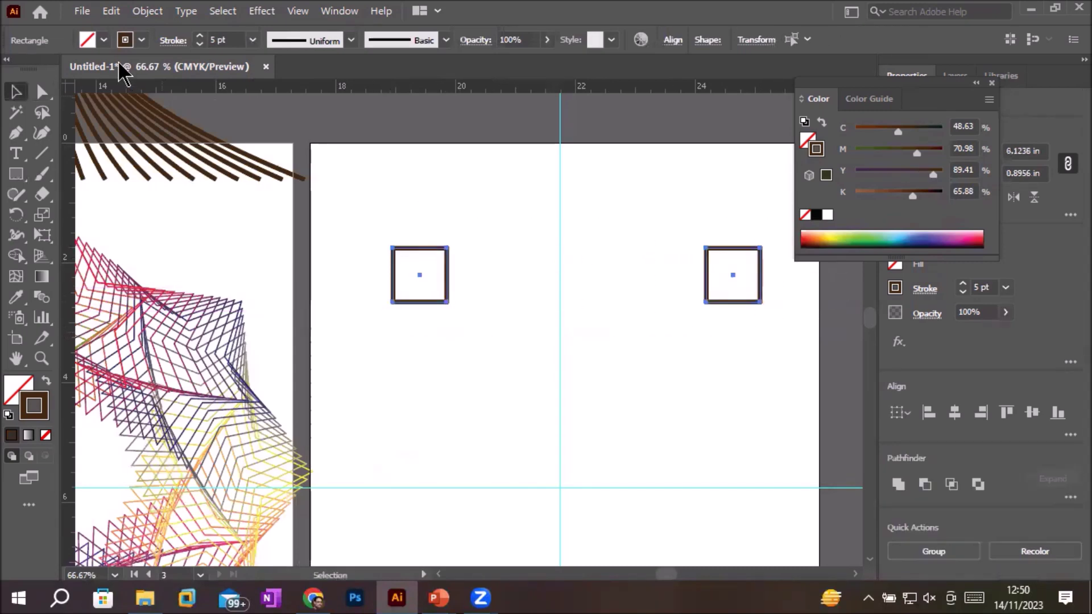
left_click(147, 10)
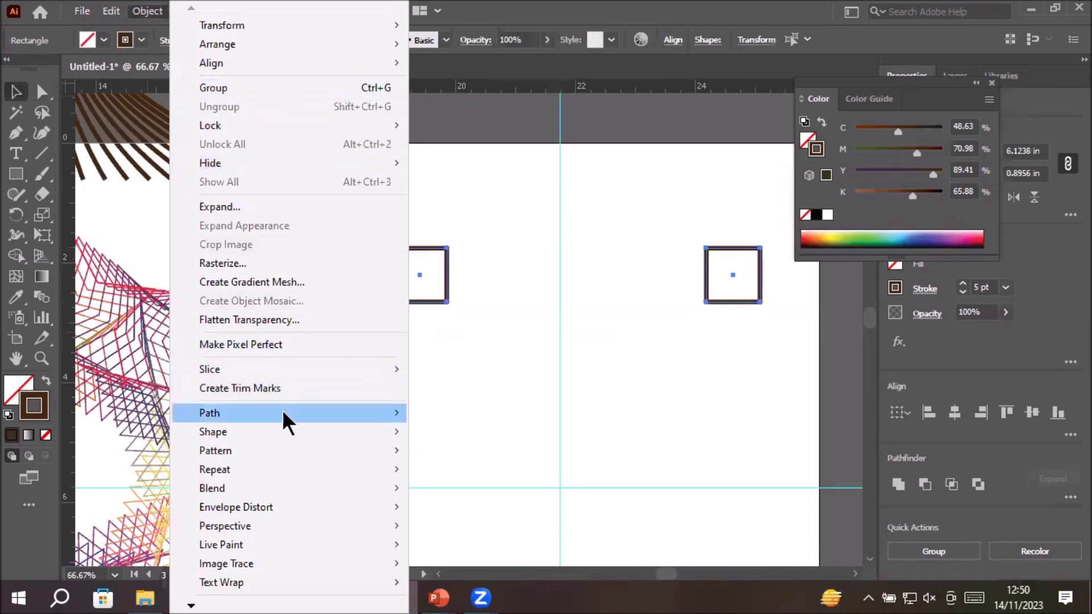
mouse_move(212, 488)
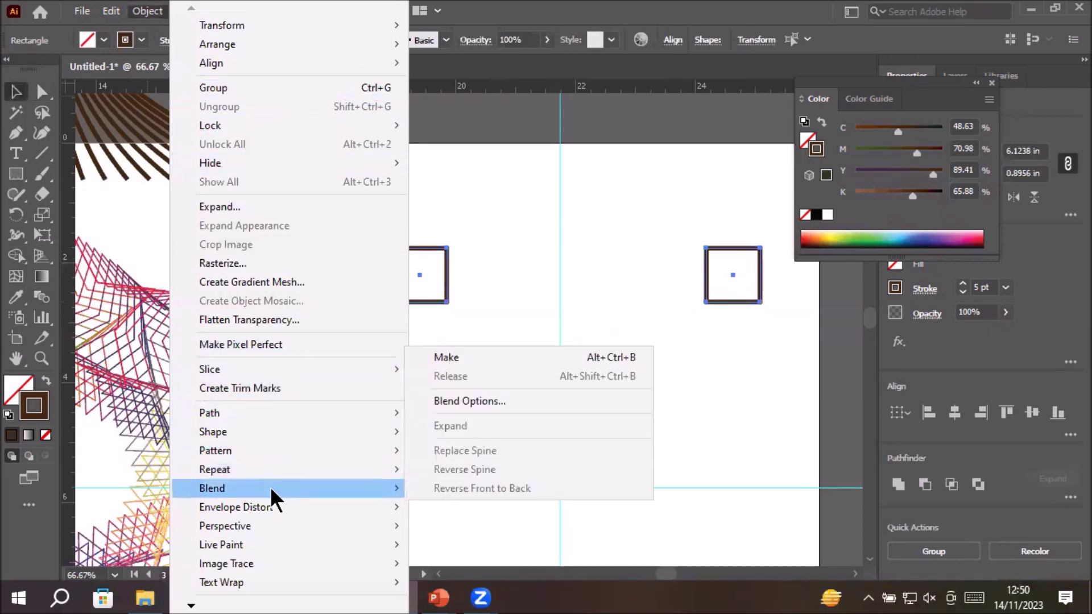
left_click(518, 357)
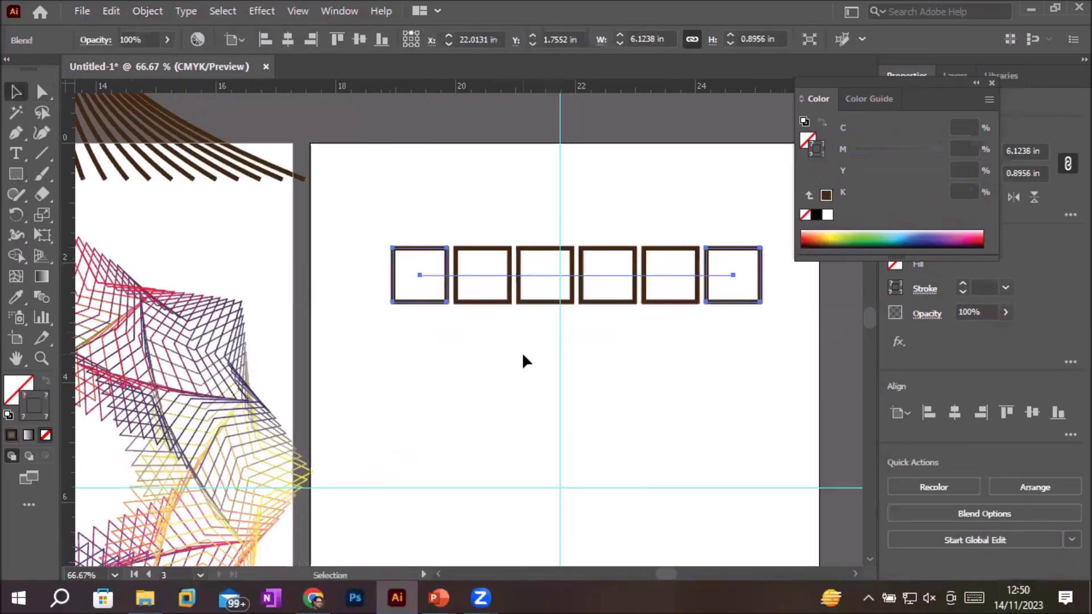
scroll(528, 352, "down", 3)
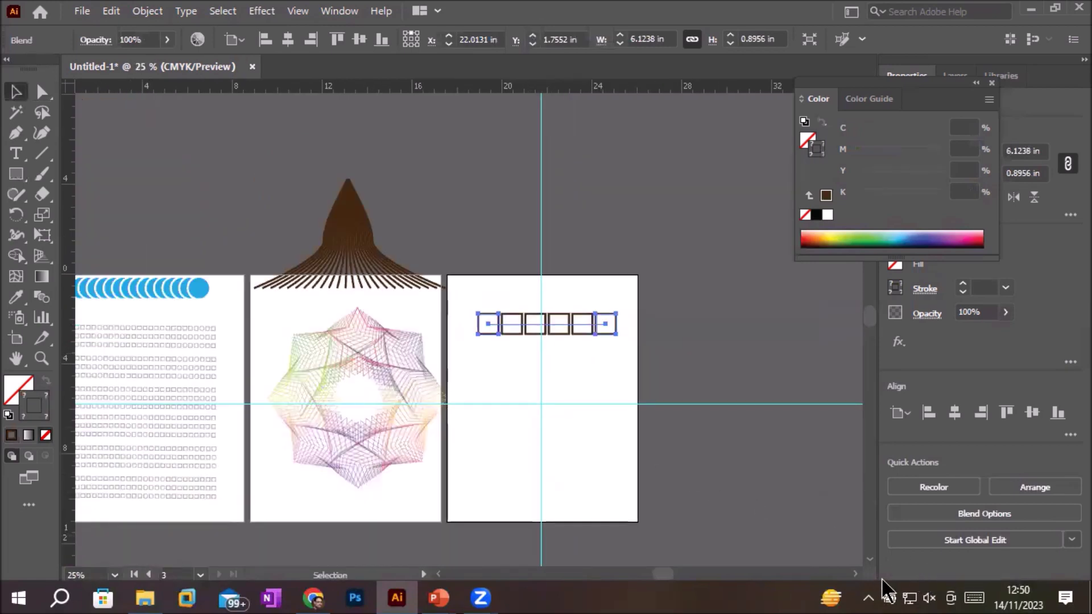
scroll(872, 562, "down", 2)
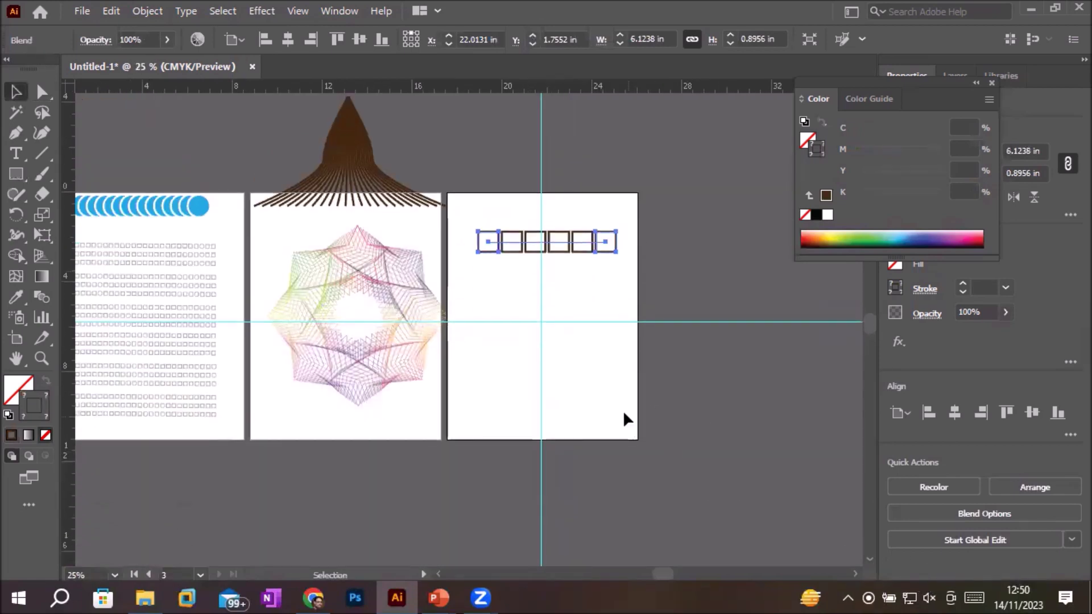
scroll(623, 411, "up", 2)
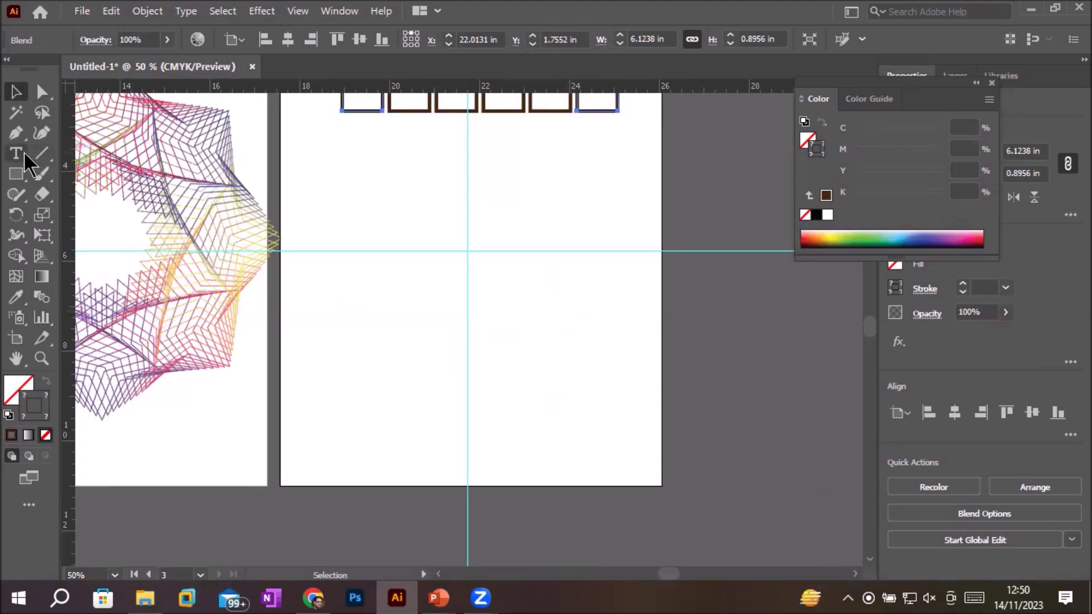
- Draw a large 5 pt spiral with the Spiral tool on the third artboard
left_click(40, 158)
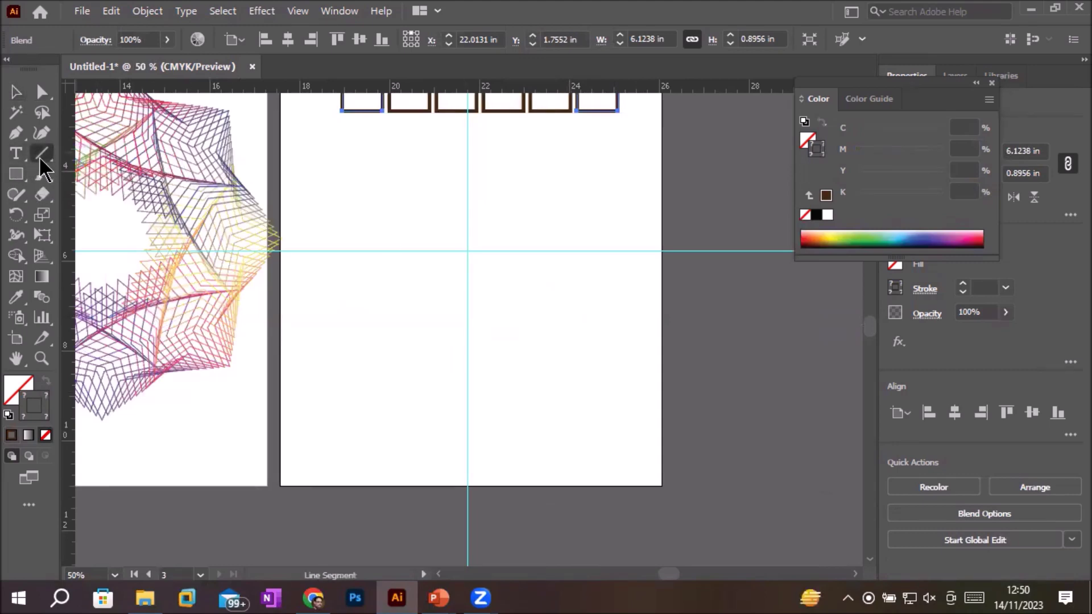
left_click(40, 159)
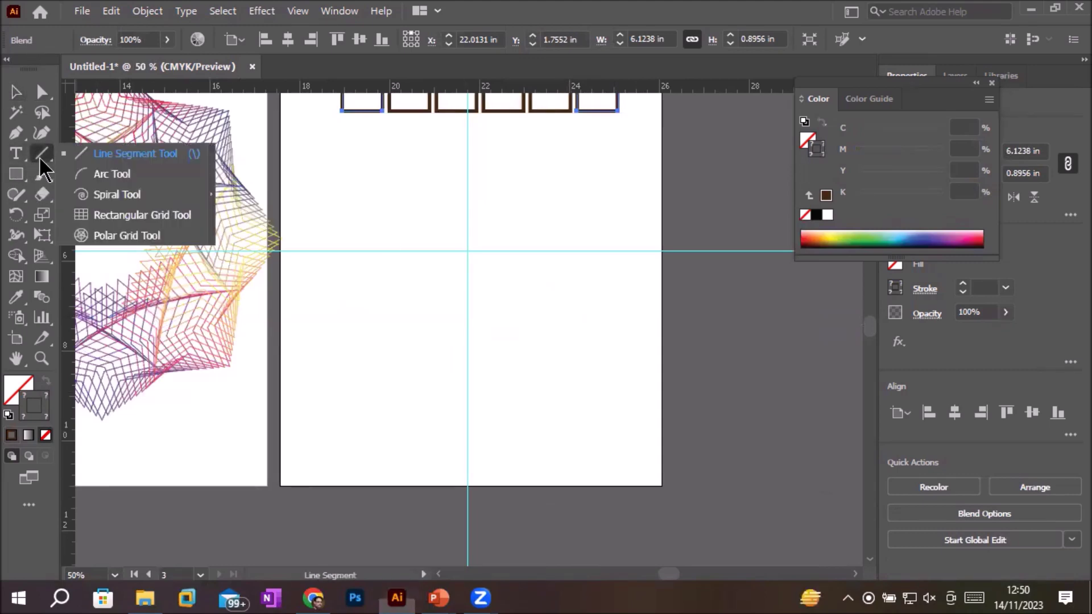
left_click(120, 195)
left_click_drag(313, 199, 458, 300)
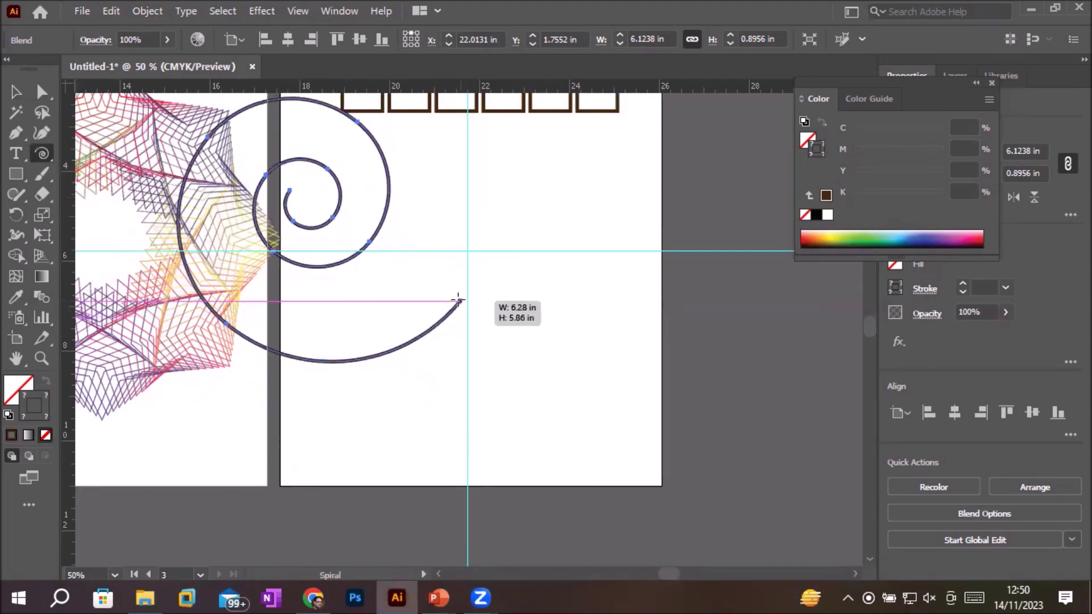
- Move the spiral below the square row and select it together with the squares blend
left_click(16, 91)
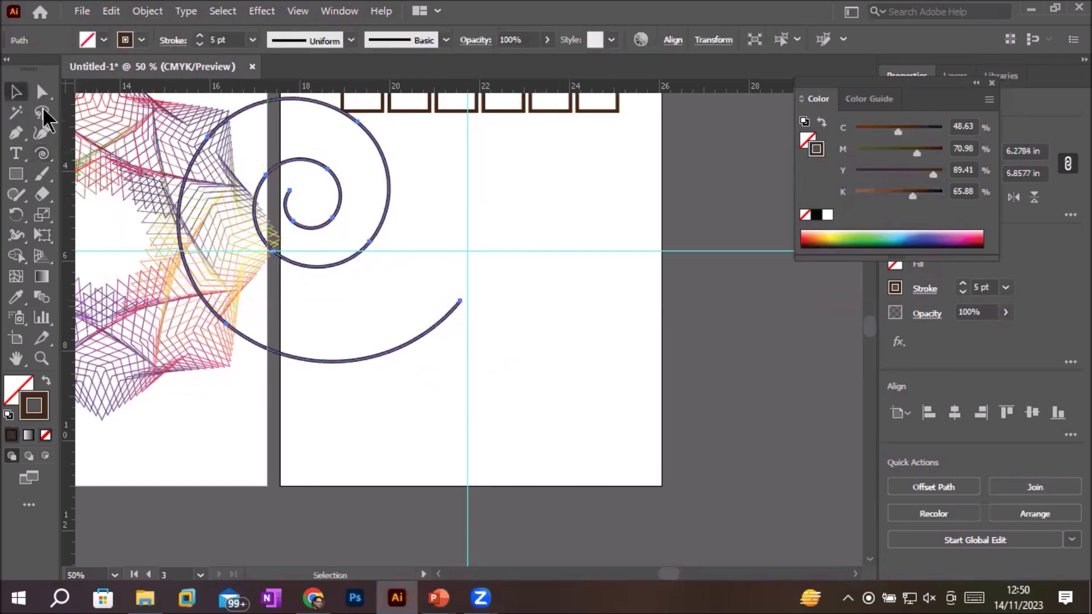
left_click_drag(362, 250, 517, 298)
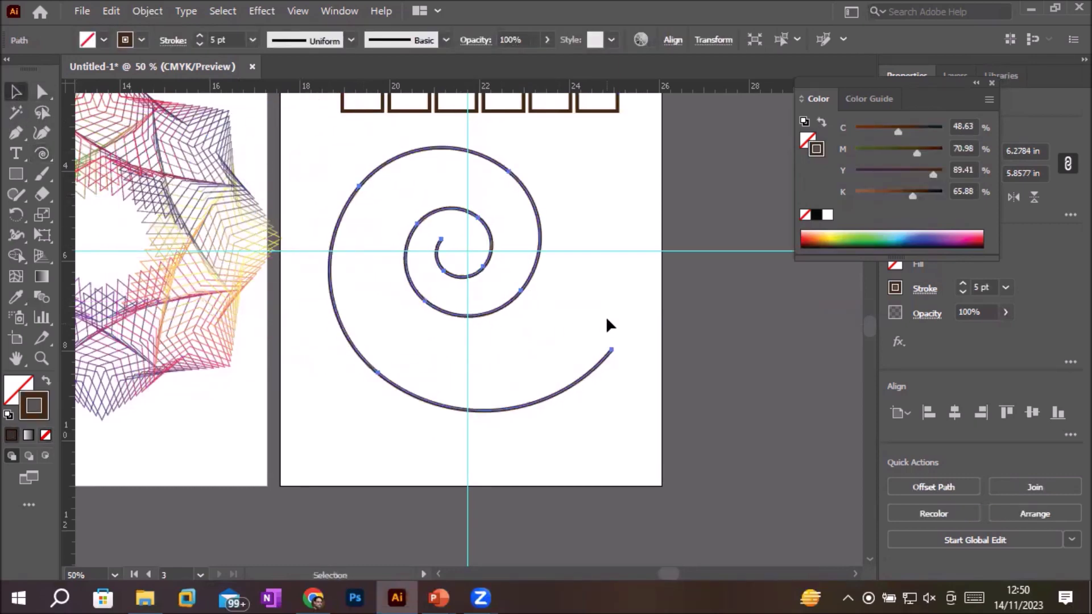
key("ctrl+equal")
key("ctrl+minus")
key("ctrl+minus")
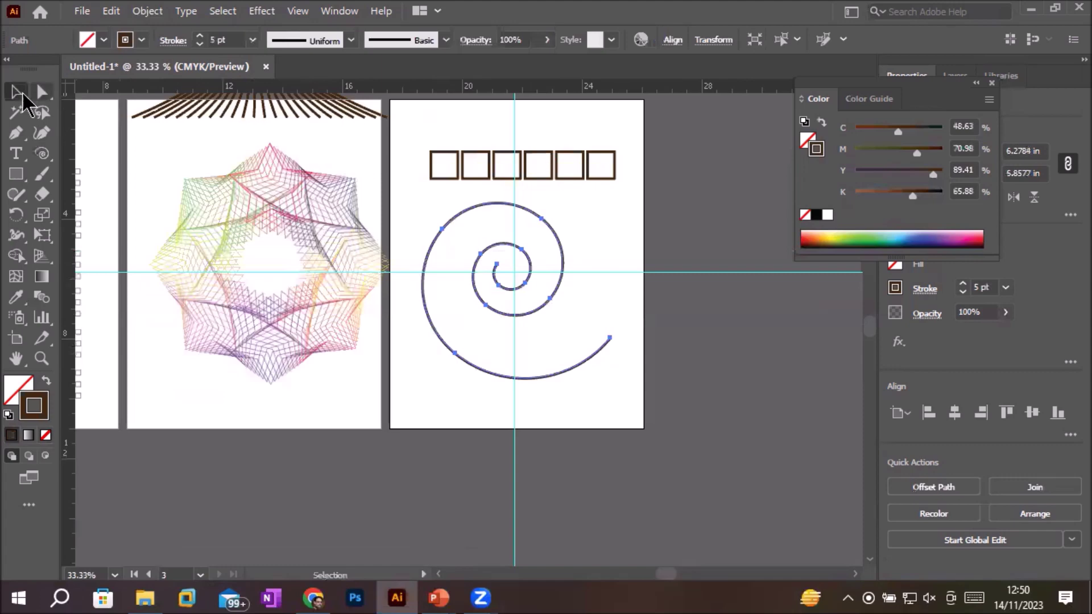
left_click_drag(407, 136, 663, 401)
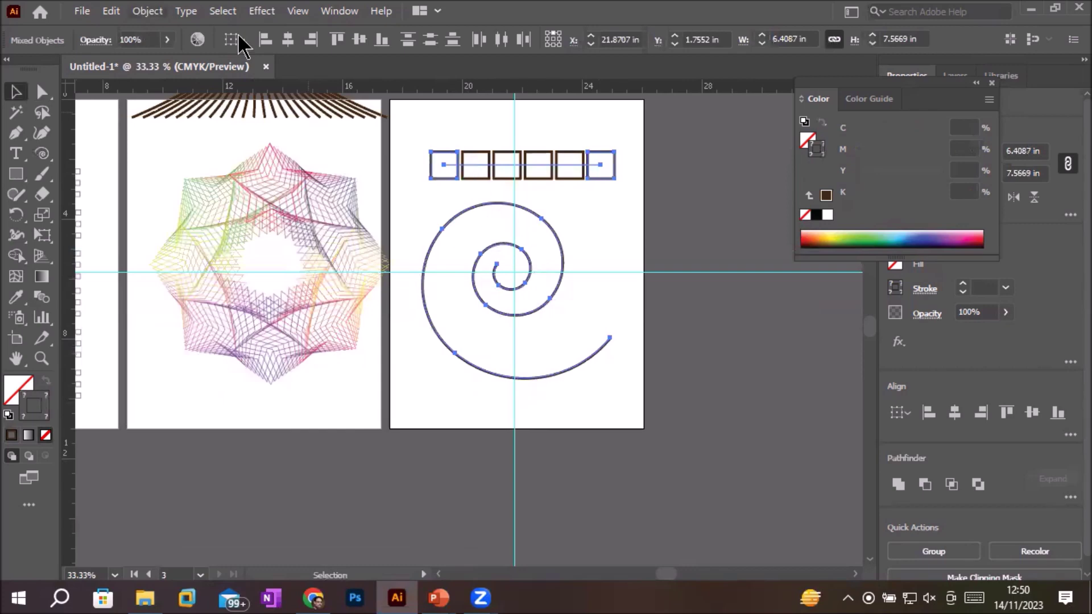
- Apply Object > Blend > Replace Spine so the squares wind along the spiral
left_click(148, 11)
mouse_move(212, 488)
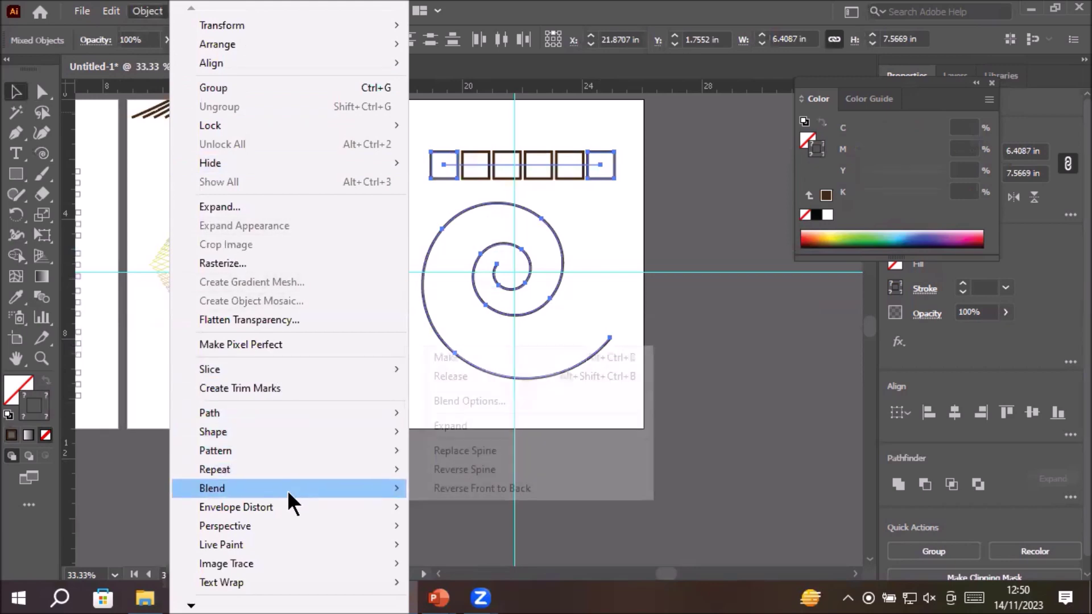
left_click(514, 449)
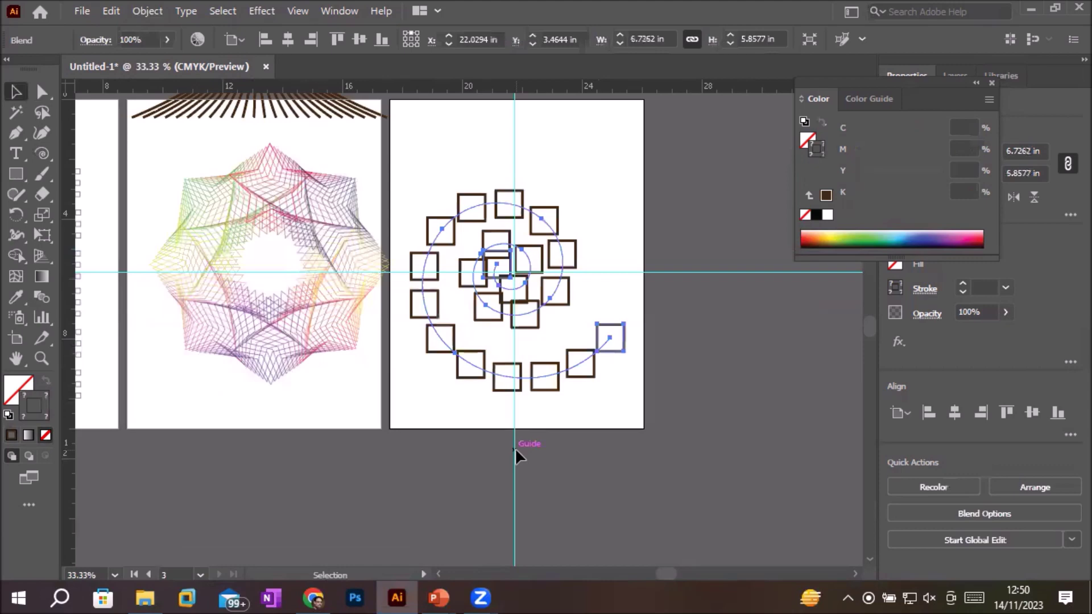
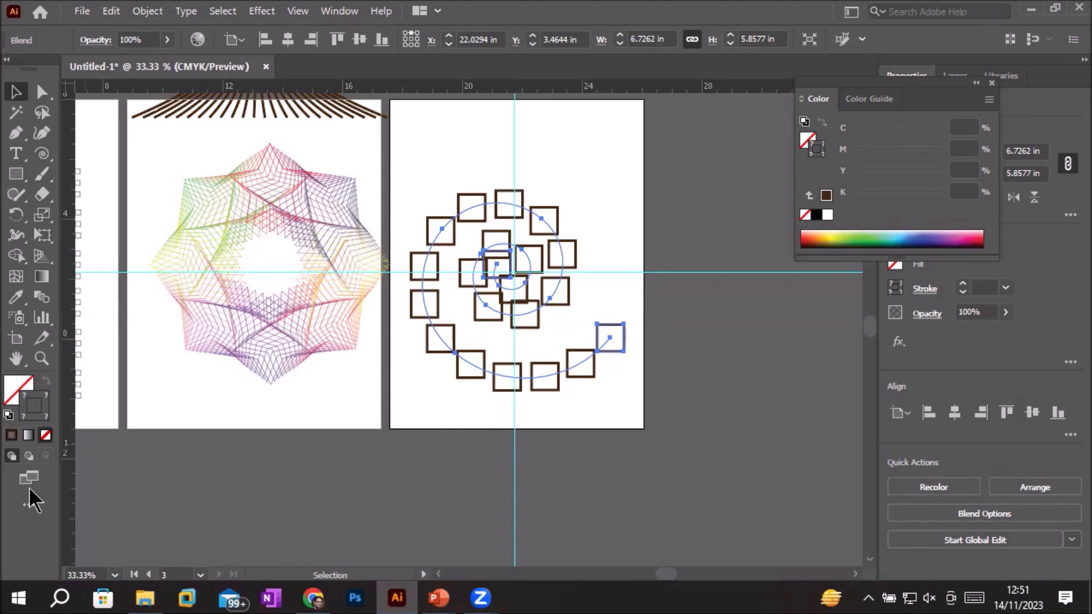
- Set the square blend along the spiral to Specified Steps with 72 steps
double_click(42, 296)
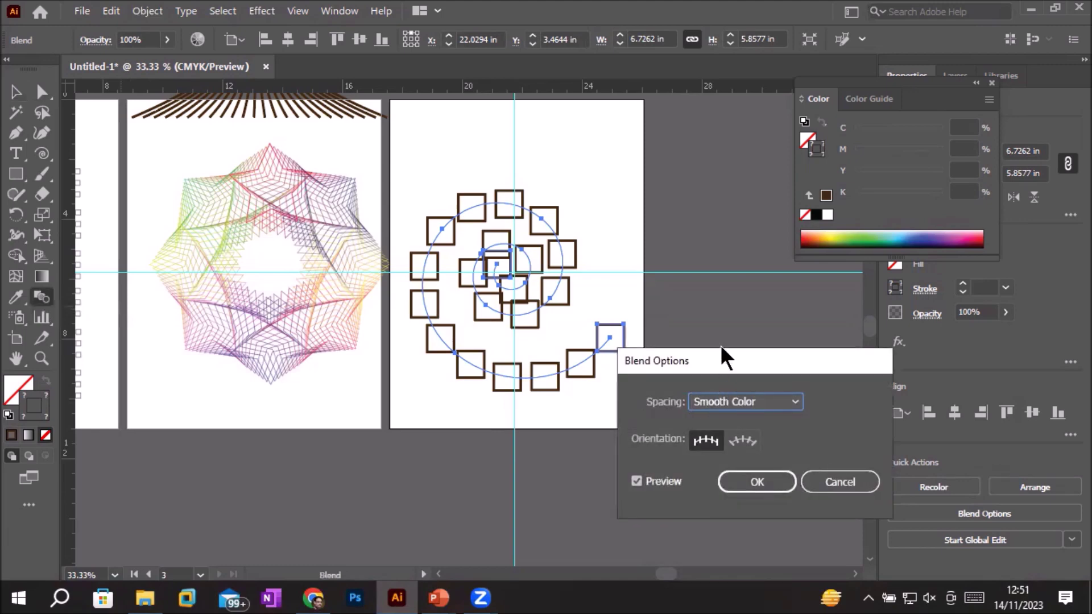
left_click_drag(720, 346, 692, 126)
left_click(763, 185)
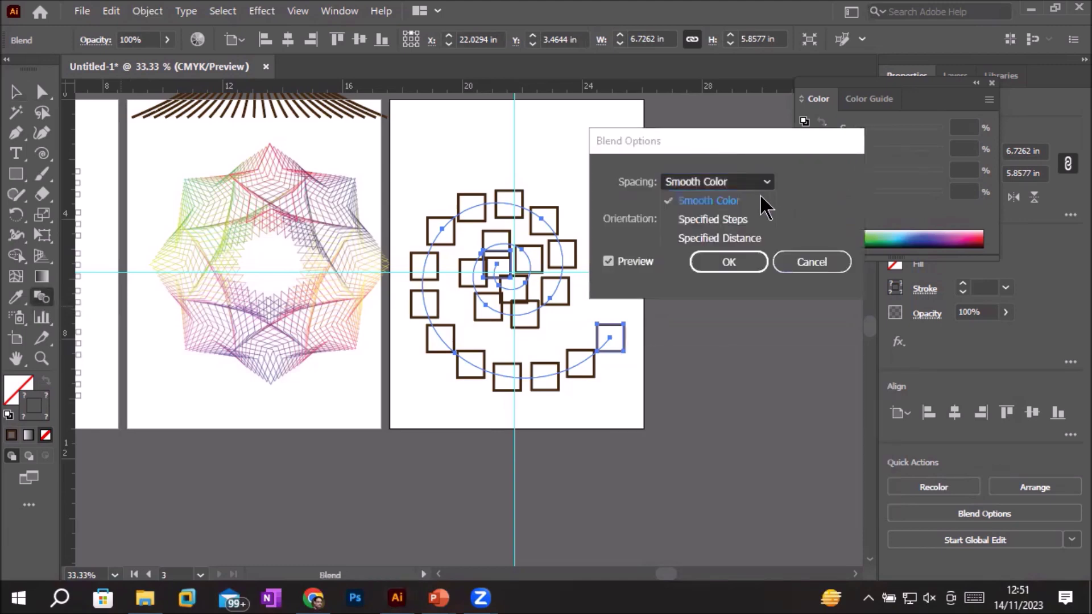
left_click(737, 219)
double_click(834, 182)
type("19")
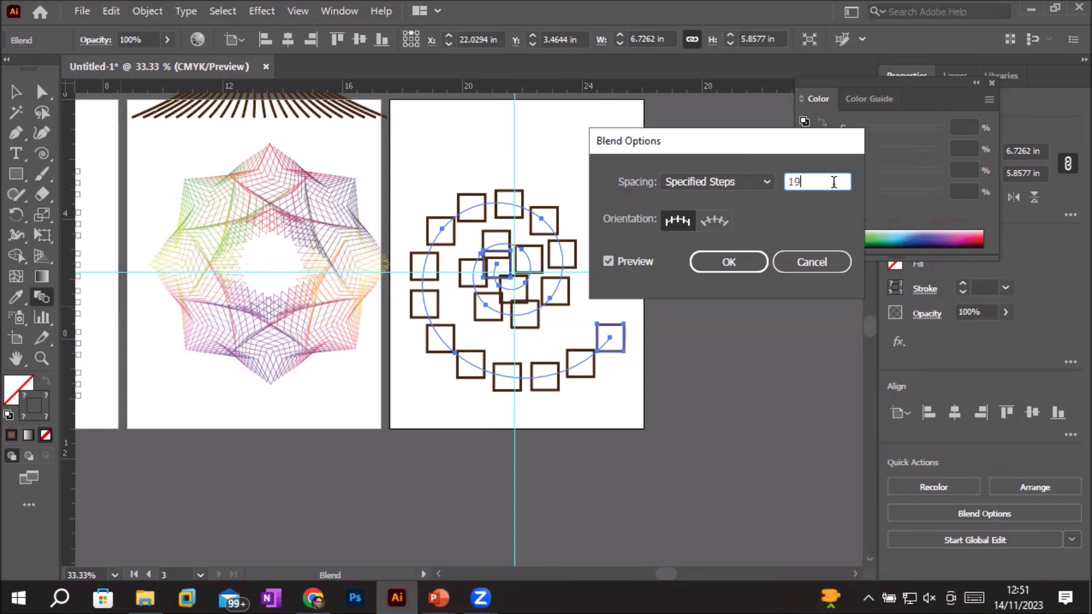
key("Up")
key("Up")
key("Up")
key("Up")
key("Up")
key("Up")
key("Up")
key("Up")
key("Up")
key("Up")
key("Up")
key("Up")
key("Up")
key("Up")
key("Up")
key("Up")
key("Up")
key("Up")
key("Up")
key("Up")
key("Up")
key("Up")
key("Up")
key("Up")
key("Up")
key("Up")
key("Up")
key("Up")
key("Up")
key("Up")
key("Up")
key("Up")
key("Up")
key("Up")
key("Up")
key("Up")
key("Down")
key("Down")
key("Down")
key("Down")
key("Down")
key("Down")
key("Down")
key("Down")
key("Down")
key("Down")
key("Down")
key("Down")
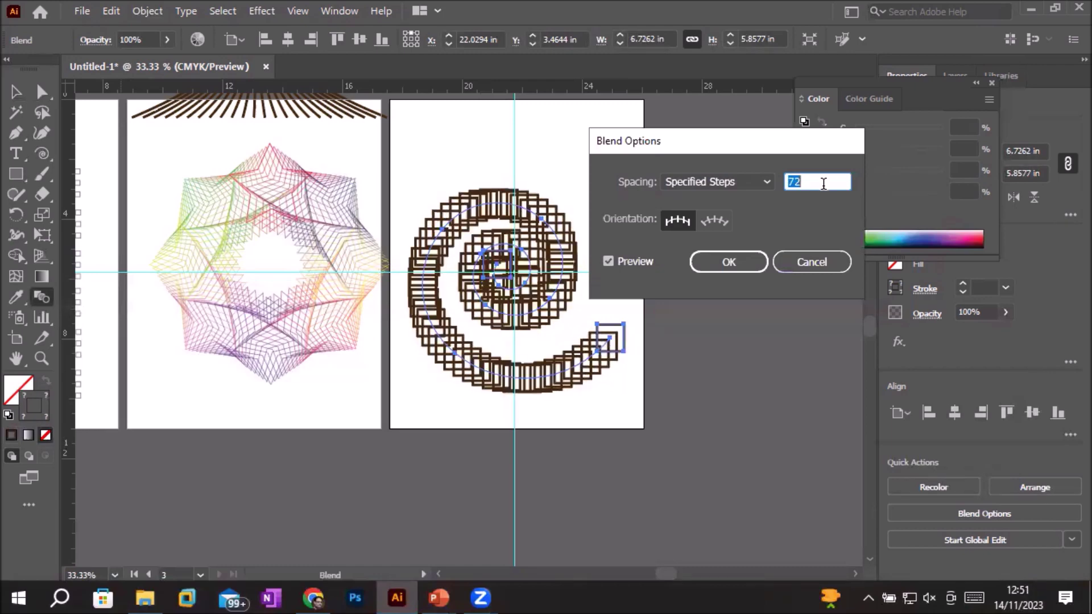
left_click(730, 262)
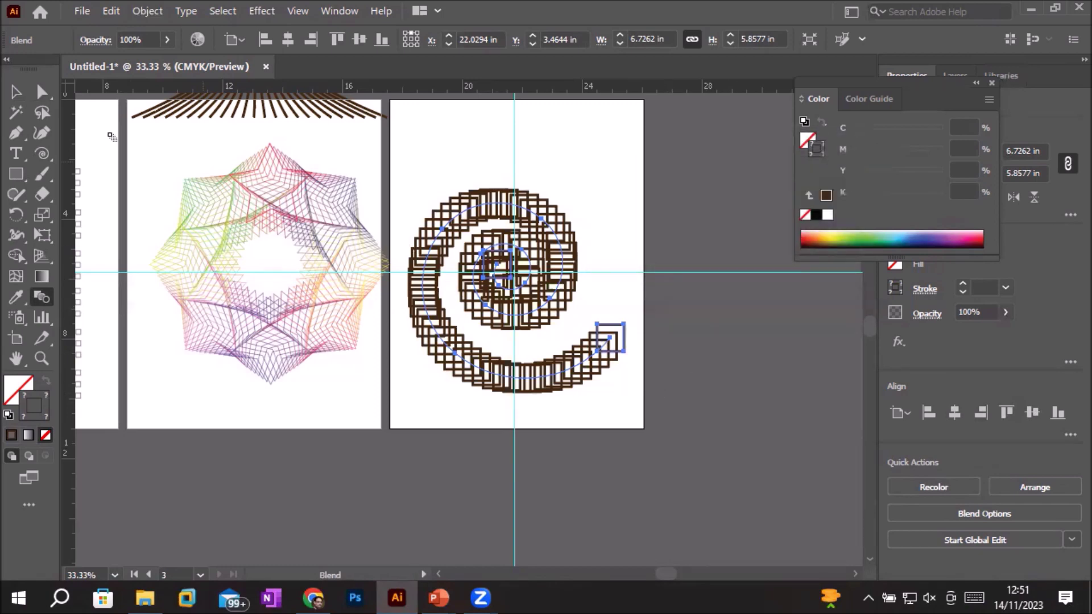
left_click(42, 92)
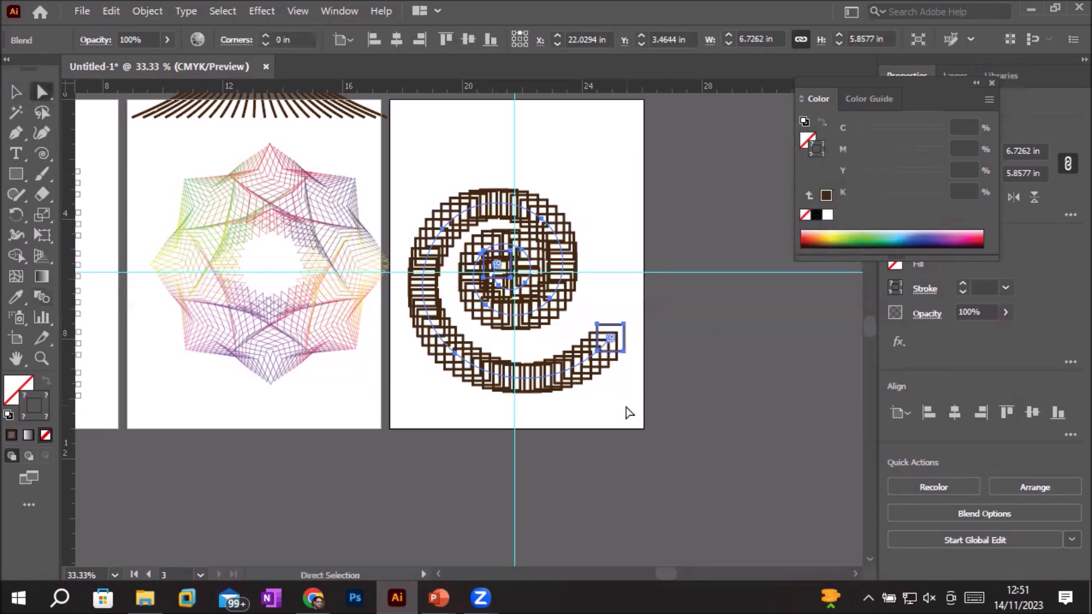
- Give the spiral blend's end square a solid orange fill
left_click(626, 361)
left_click(624, 327)
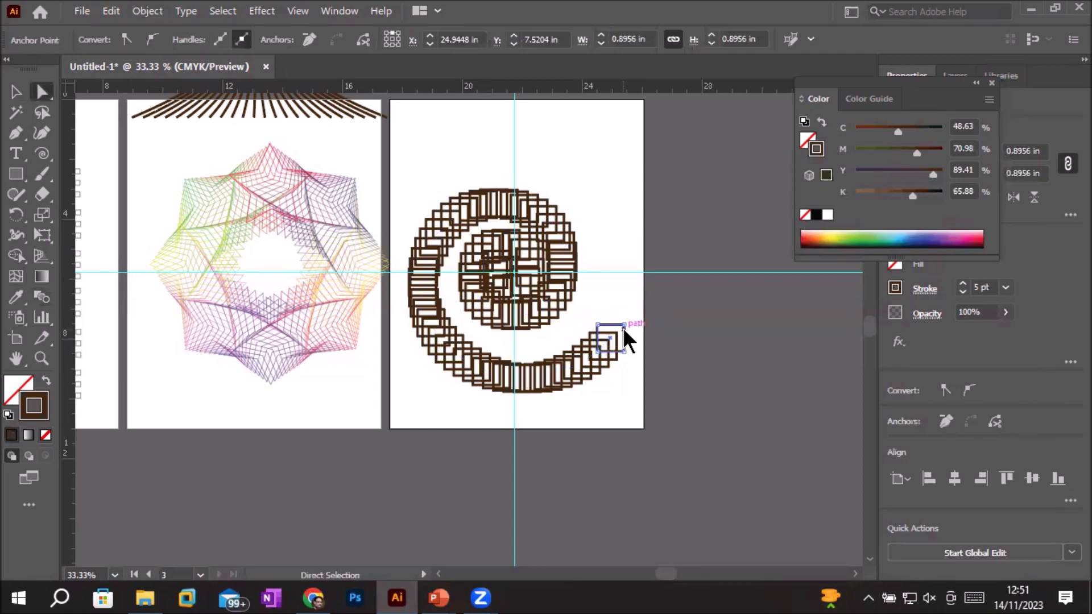
left_click(814, 235)
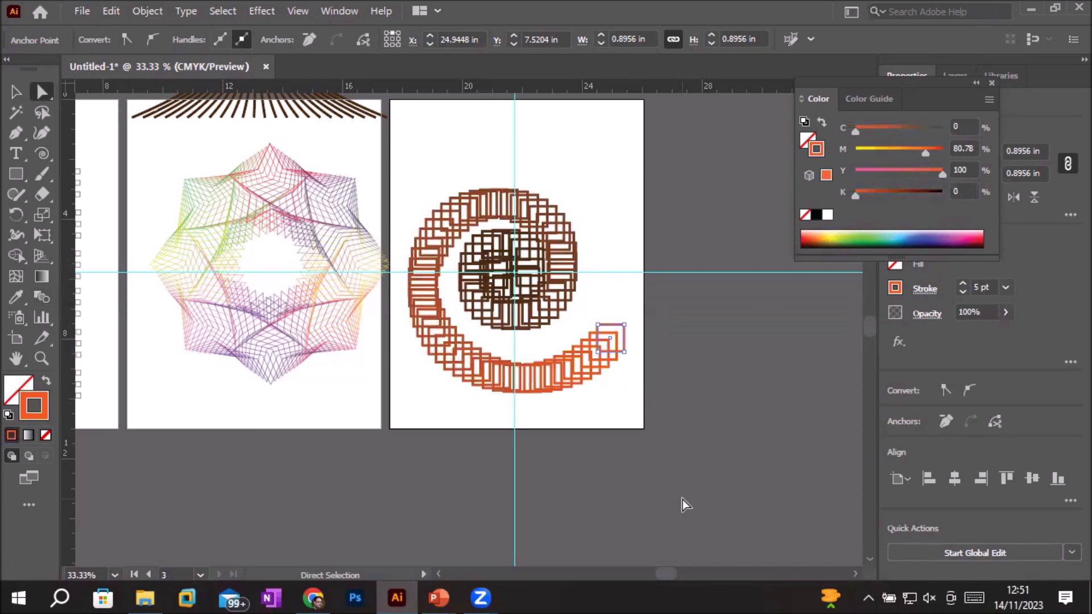
left_click(820, 124)
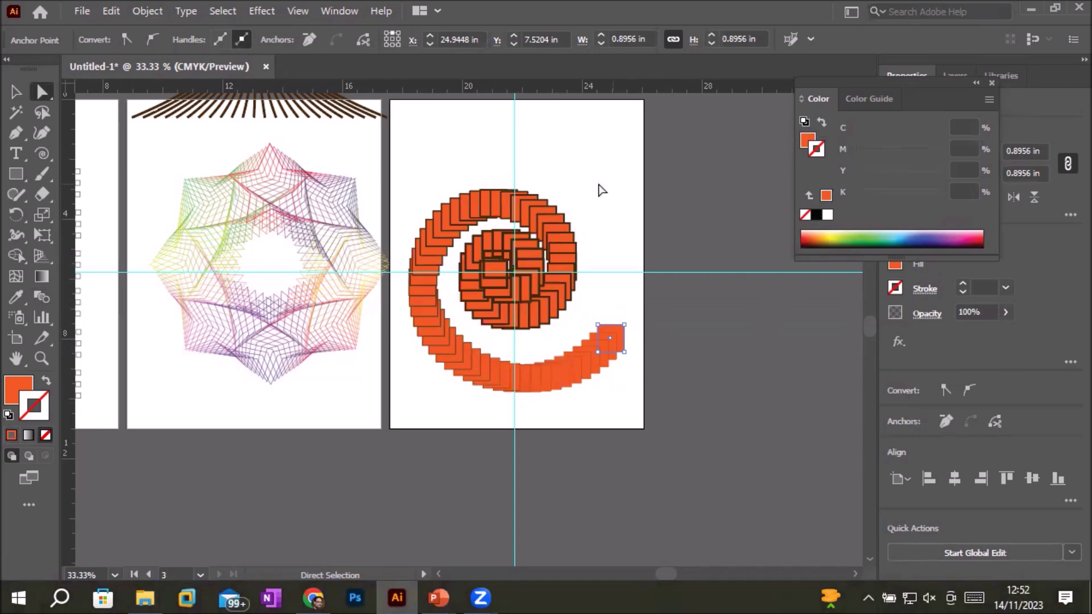
left_click(582, 171)
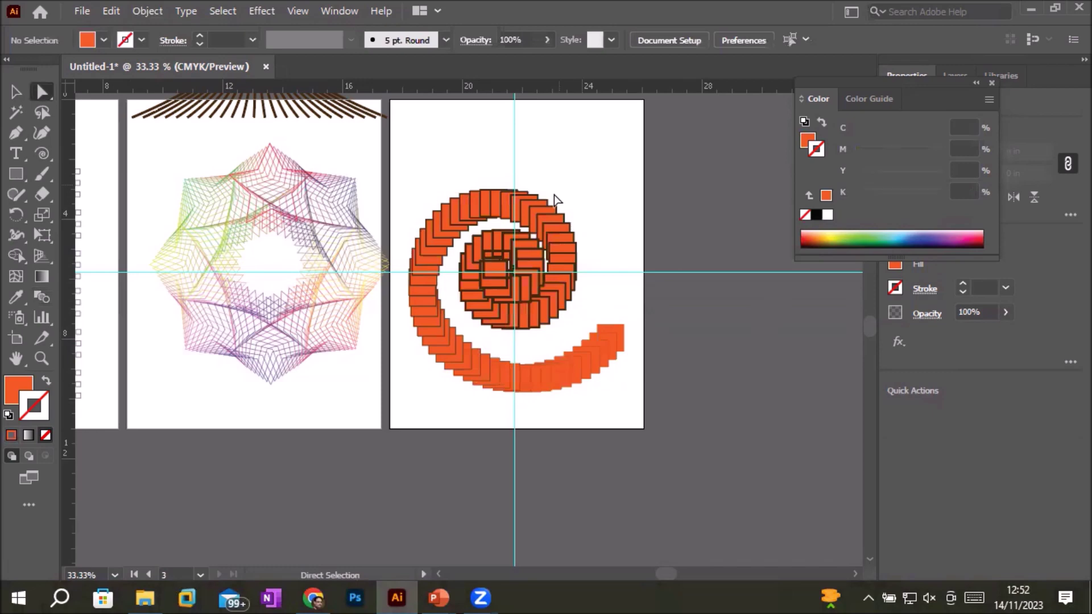
- Give the centre square a solid green fill with no stroke
left_click_drag(500, 255, 500, 255)
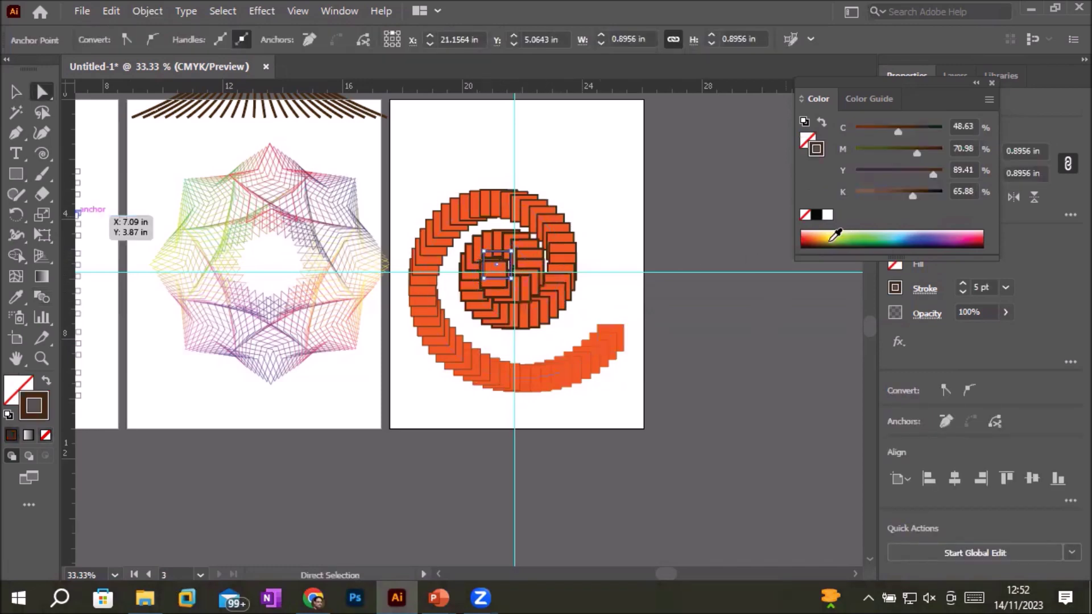
left_click(822, 123)
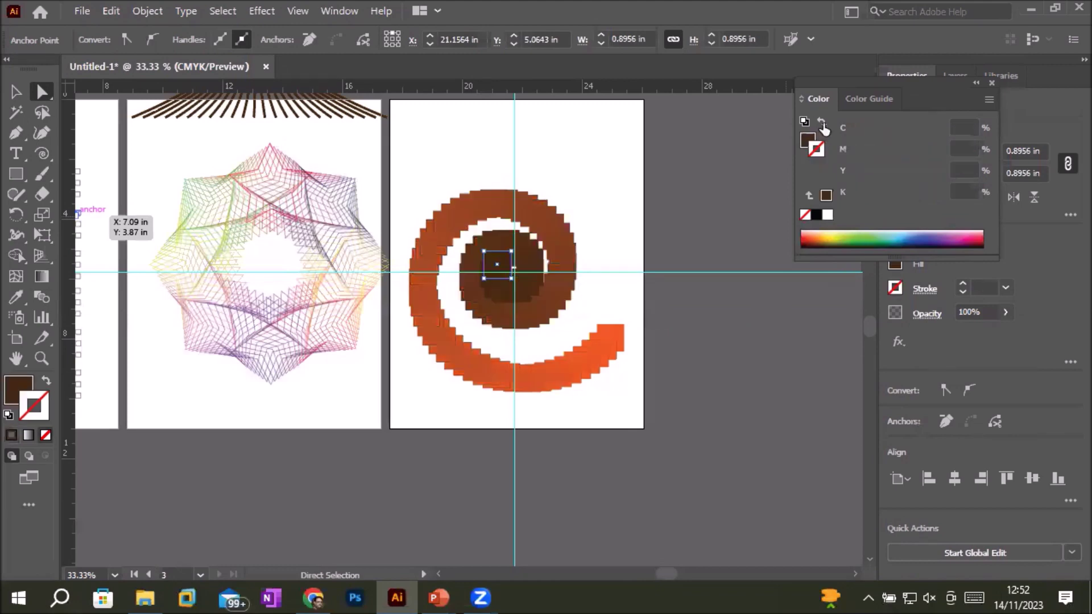
left_click(832, 237)
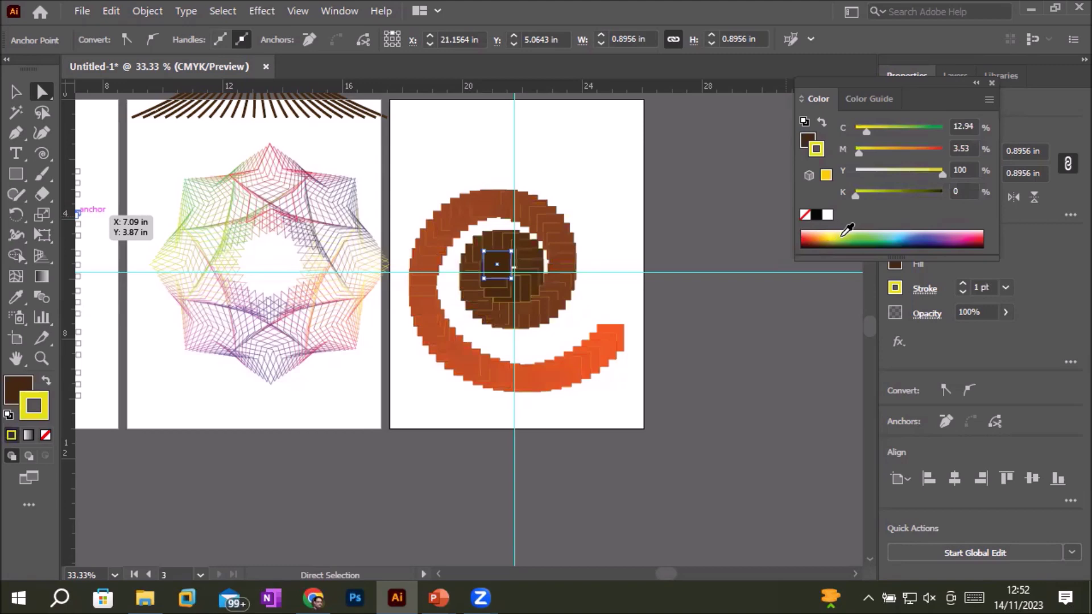
left_click(856, 234)
left_click(870, 237)
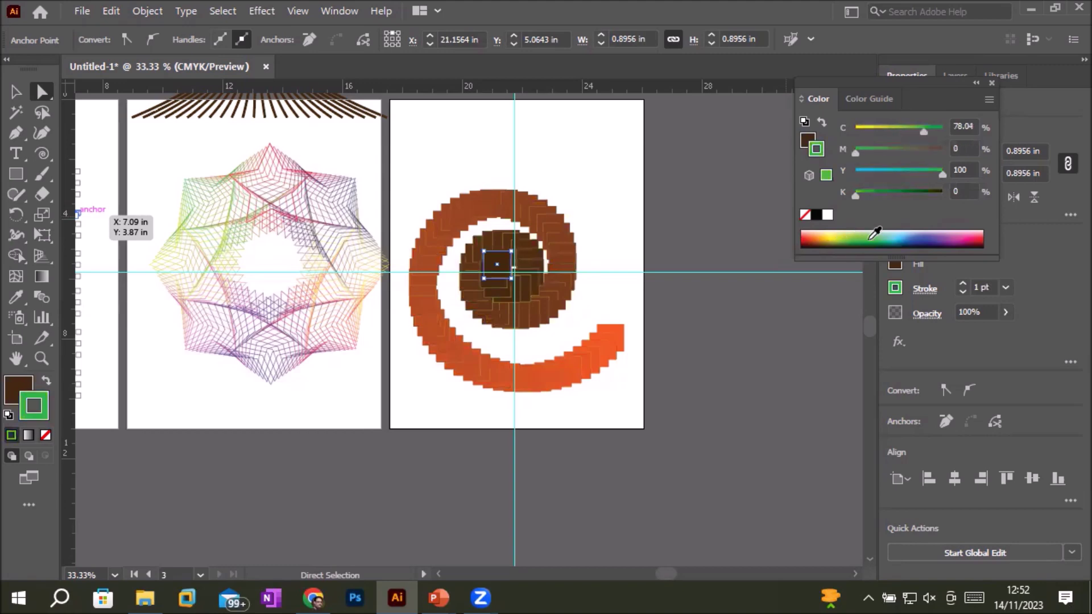
left_click(821, 124)
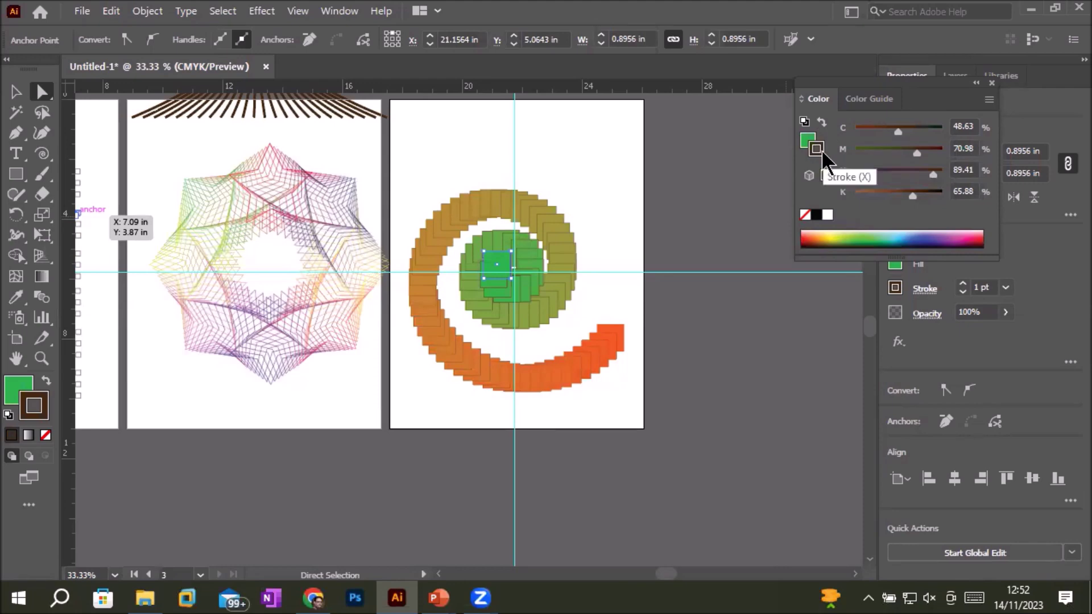
left_click(804, 215)
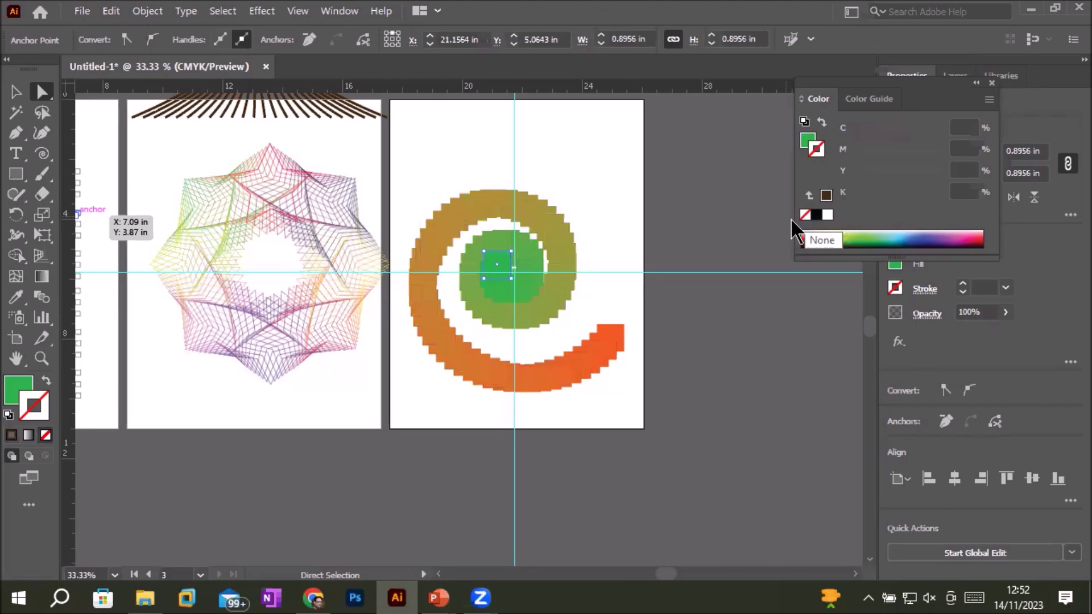
left_click(588, 170)
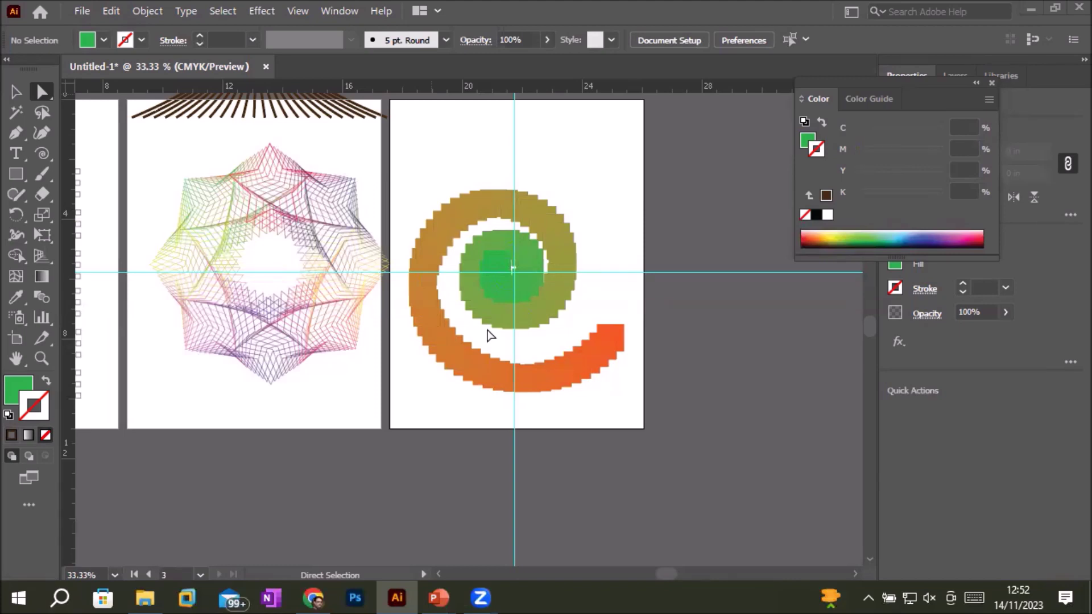
- Draw an open spiral at the third artboard's top-left, adjusting its windings while dragging
scroll(542, 271, "down", 1)
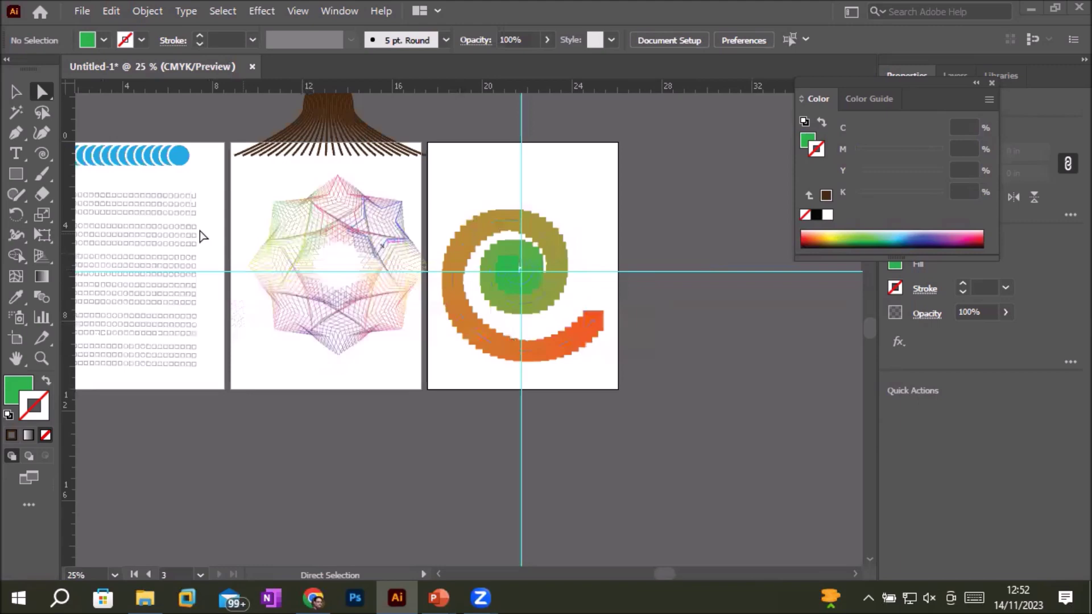
left_click_drag(42, 153, 108, 196)
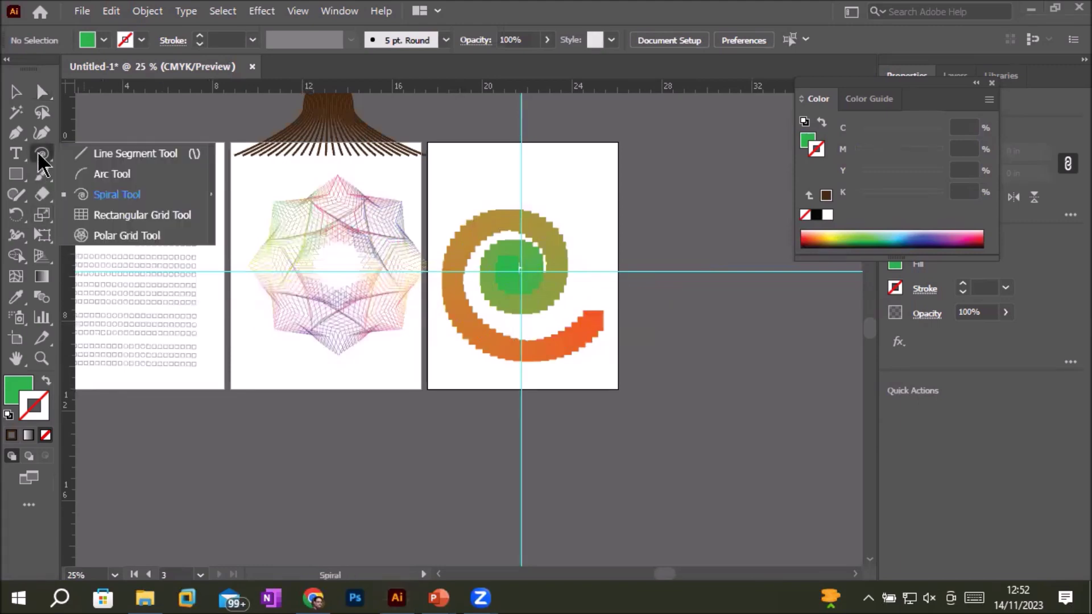
left_click(105, 184)
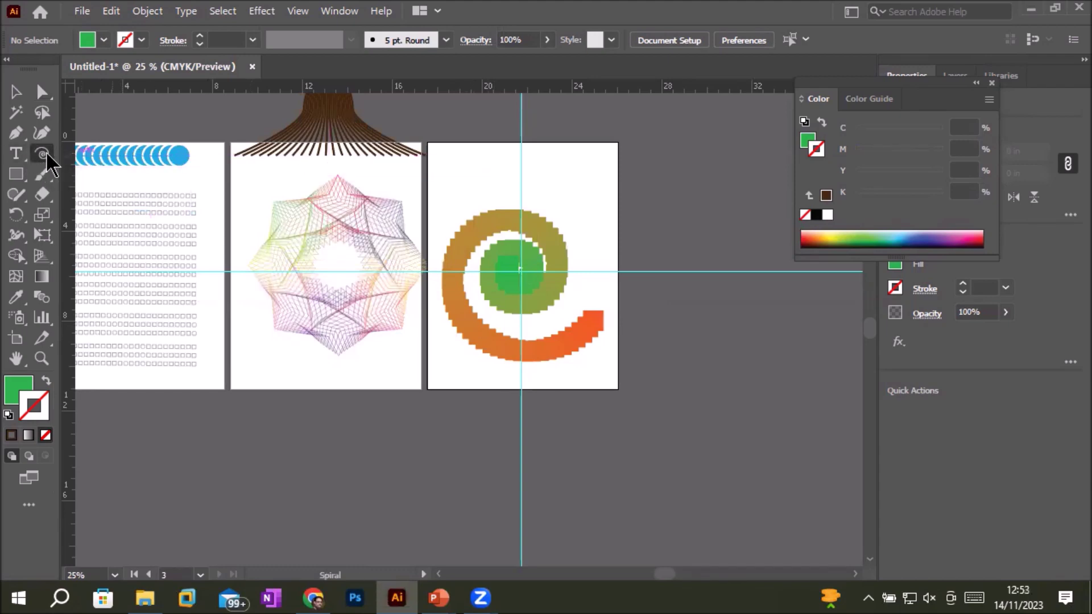
left_click_drag(465, 157, 509, 182)
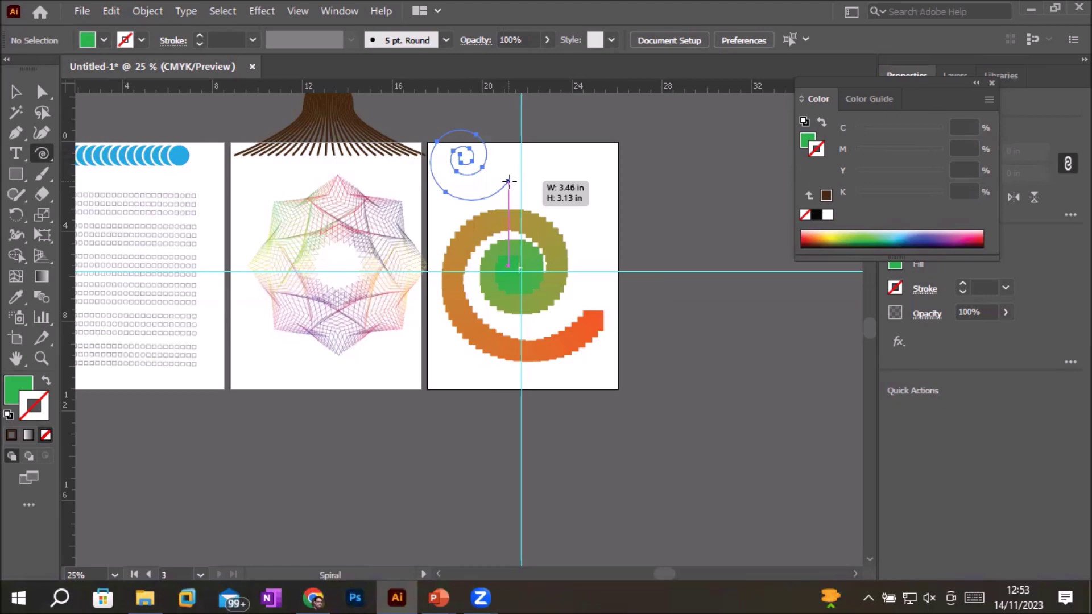
key("Up")
left_click_drag(509, 181, 507, 183)
key("Down")
key("Down")
key("Down")
key("Down")
key("Down")
key("Down")
left_click_drag(507, 182, 508, 182)
key("Down")
key("Down")
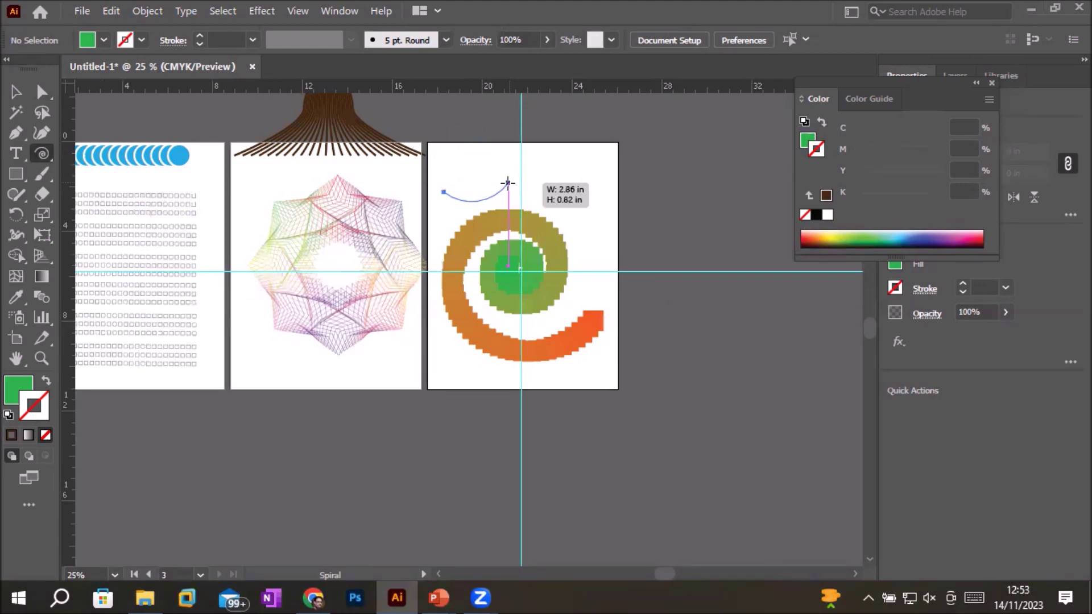
key("Up")
left_click_drag(508, 182, 507, 183)
key("Up")
key("Up")
key("Up")
key("Up")
key("Up")
key("Up")
key("Up")
- Draw a short vertical line, about 1.35 in long, above the coloured spiral
scroll(459, 136, "up", 2)
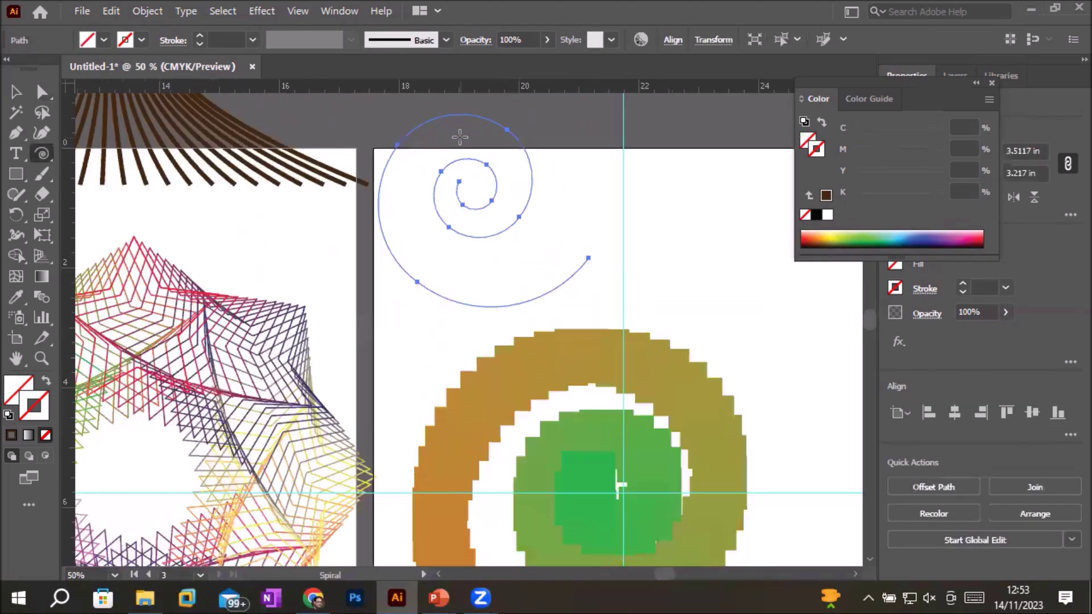
scroll(460, 136, "up", 2)
scroll(459, 136, "down", 2)
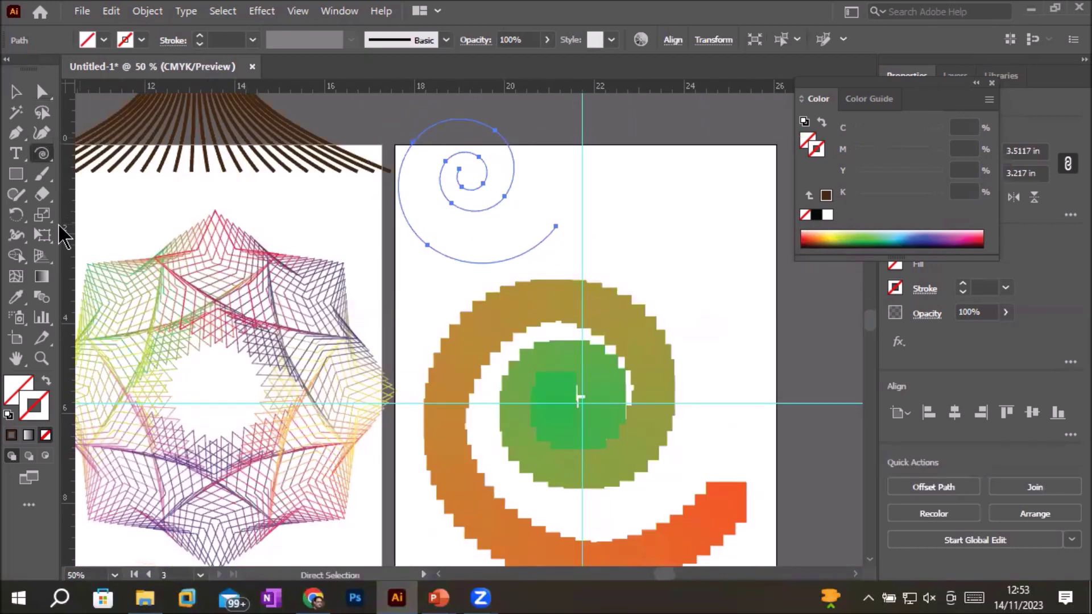
left_click(40, 158)
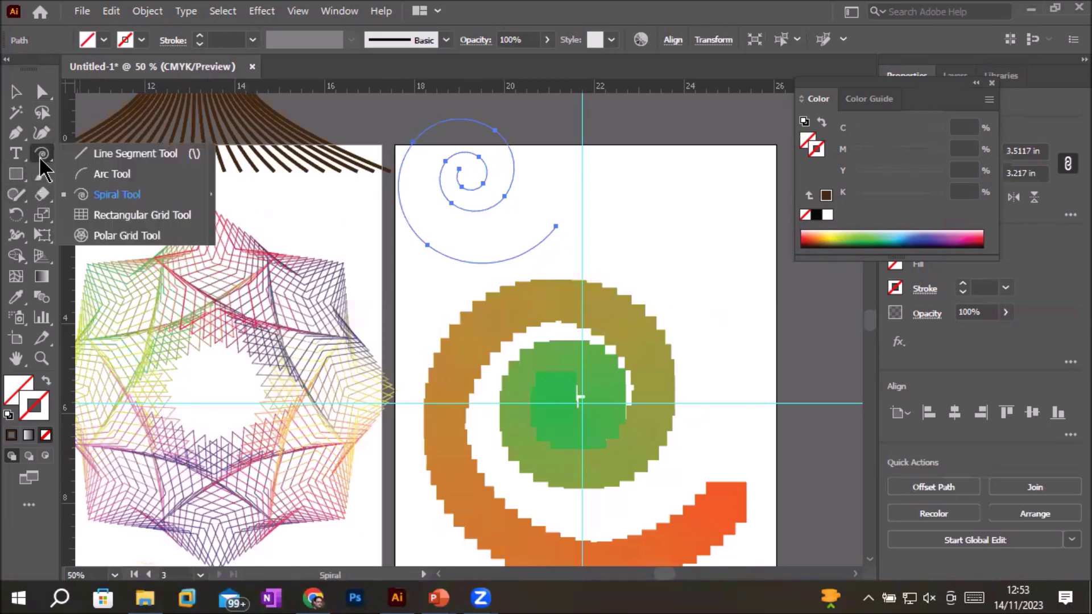
left_click(135, 155)
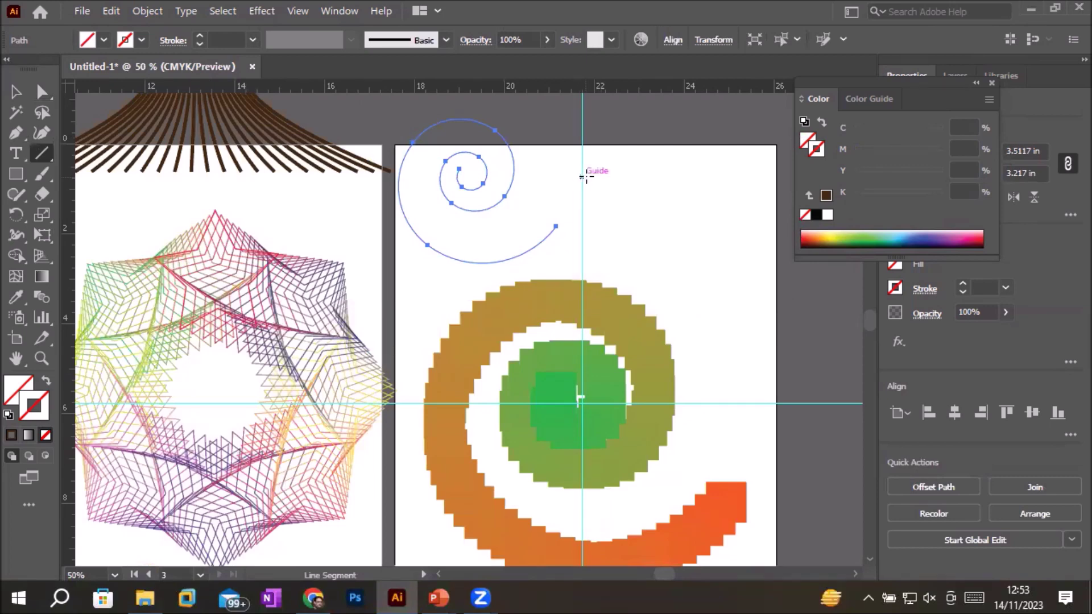
left_click_drag(598, 181, 598, 242)
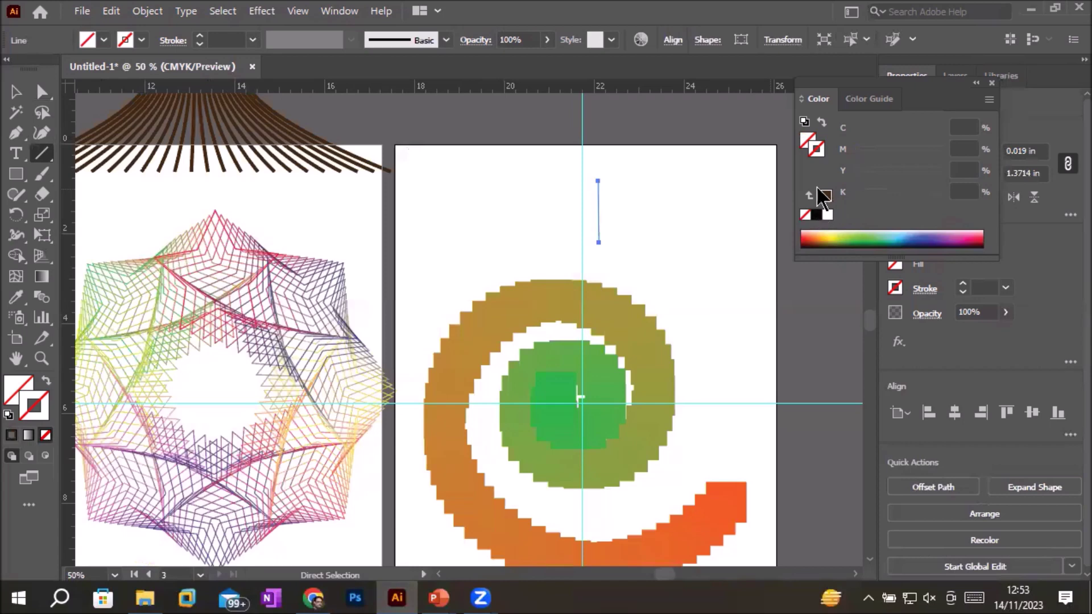
- Give the line a black stroke and place a copy of it to the right
left_click(816, 214)
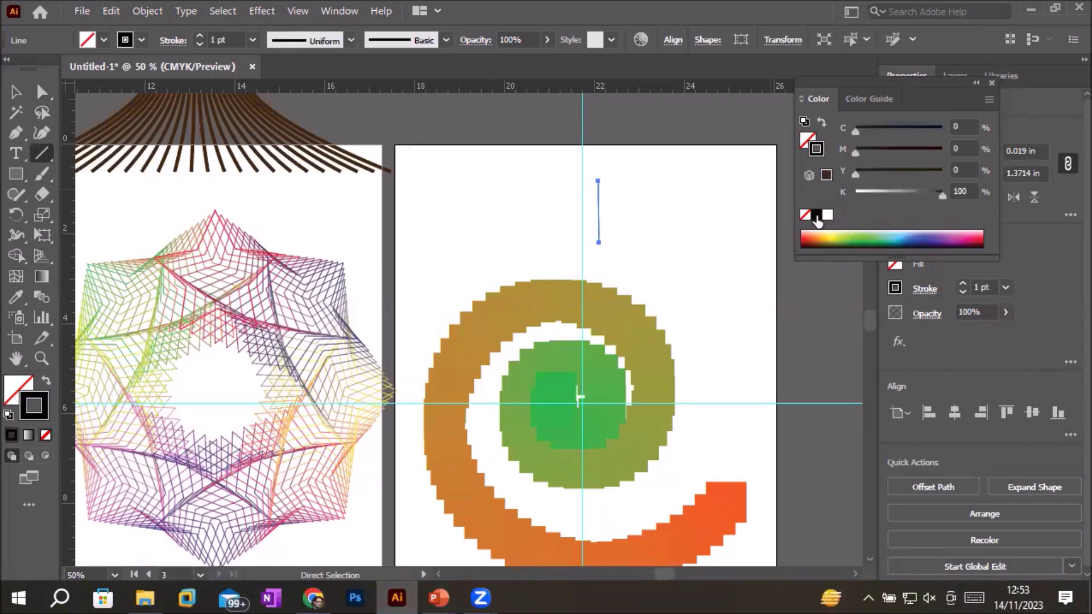
left_click(16, 91)
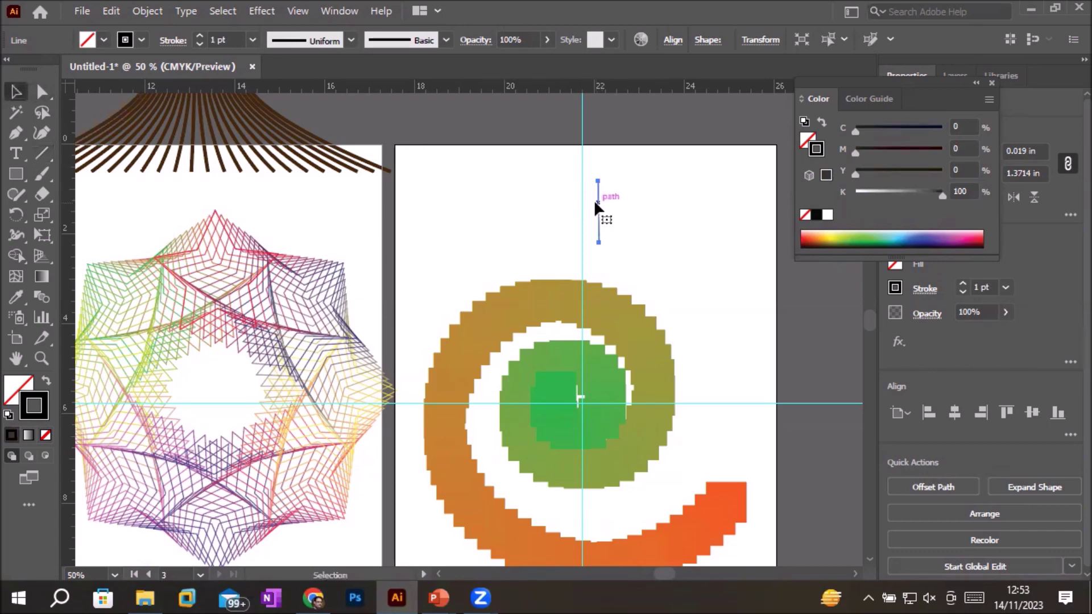
left_click_drag(594, 203, 715, 203)
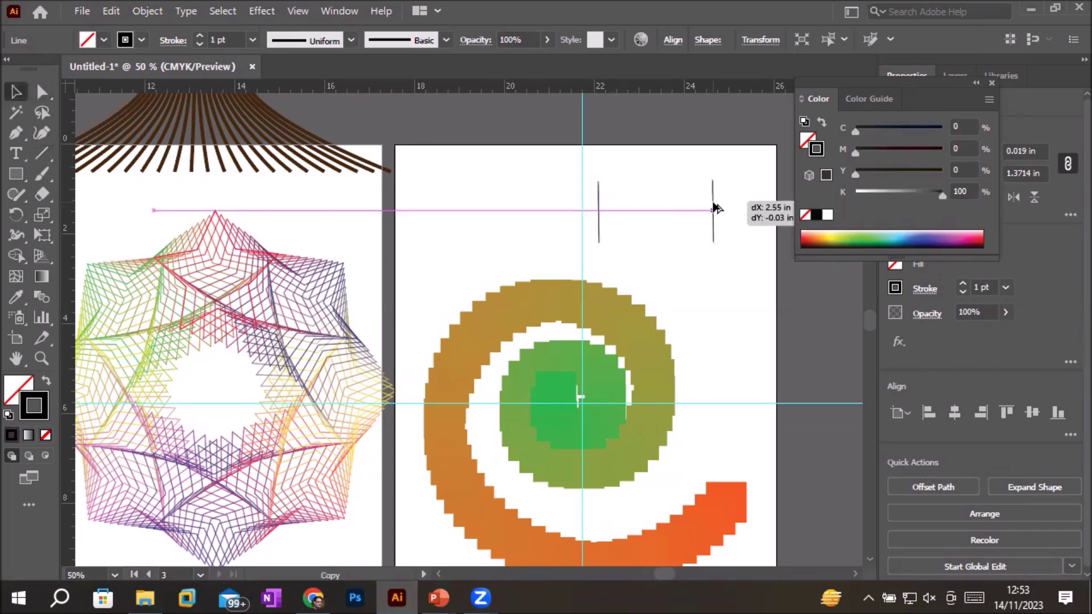
left_click_drag(587, 168, 731, 246)
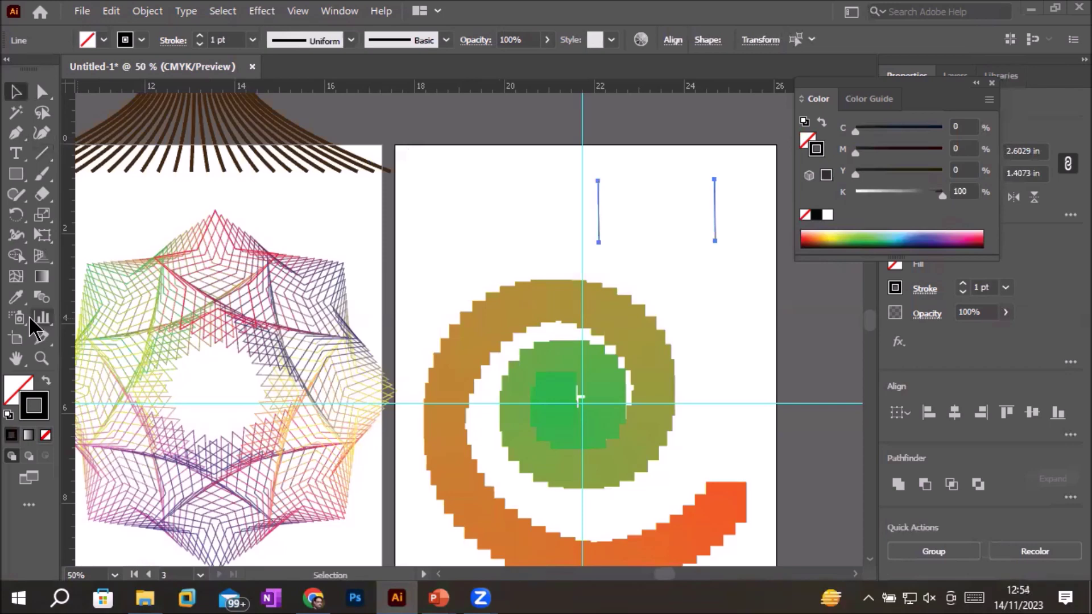
- Blend the left line into the right line to form a dense band of stripes
left_click(42, 297)
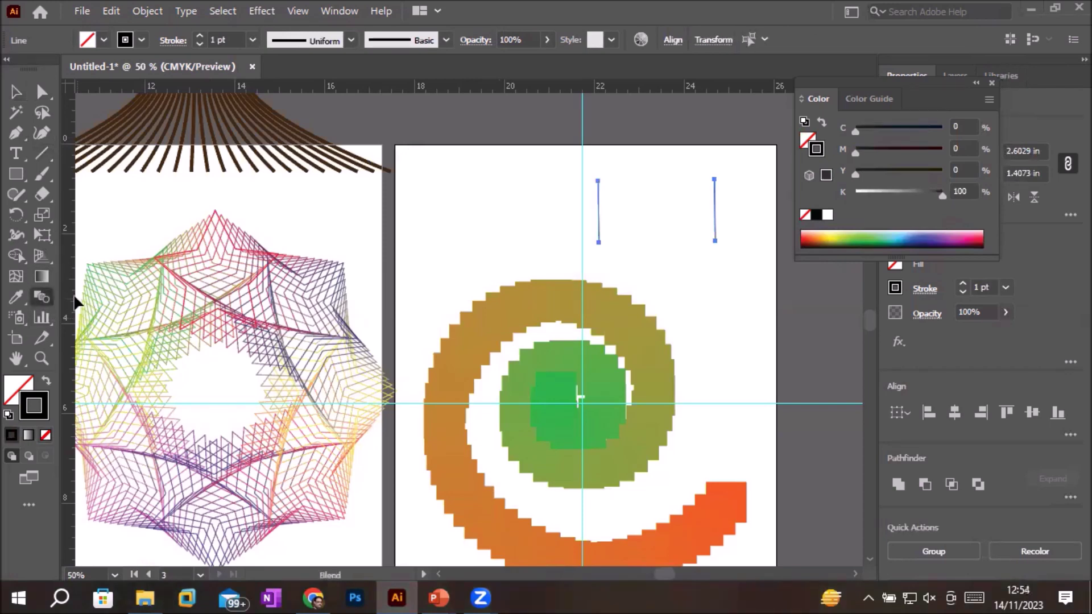
left_click(598, 207)
left_click(715, 215)
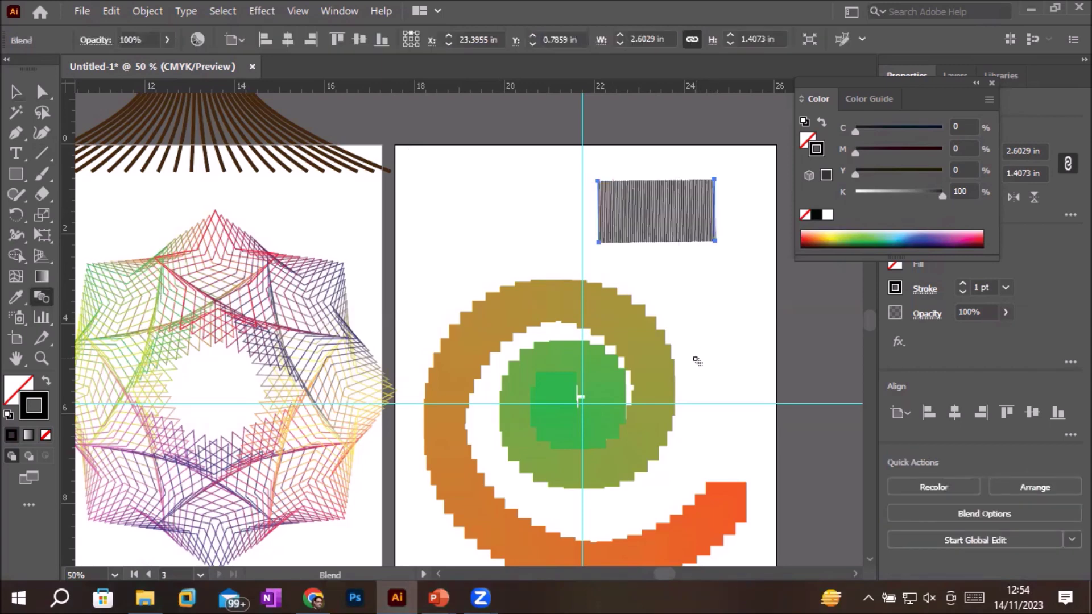
left_click(16, 92)
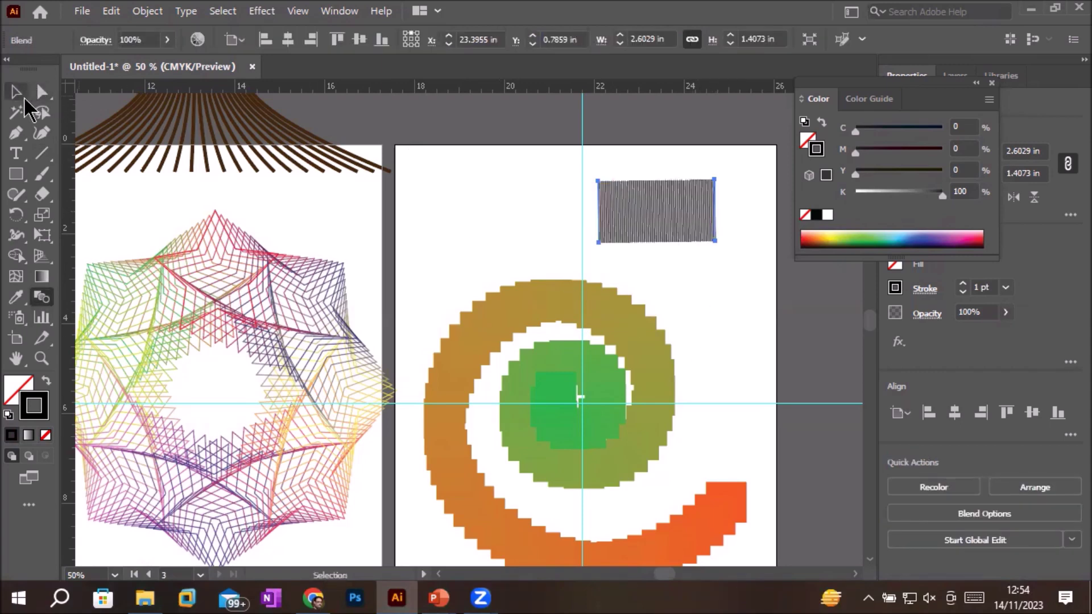
left_click_drag(414, 130, 513, 259)
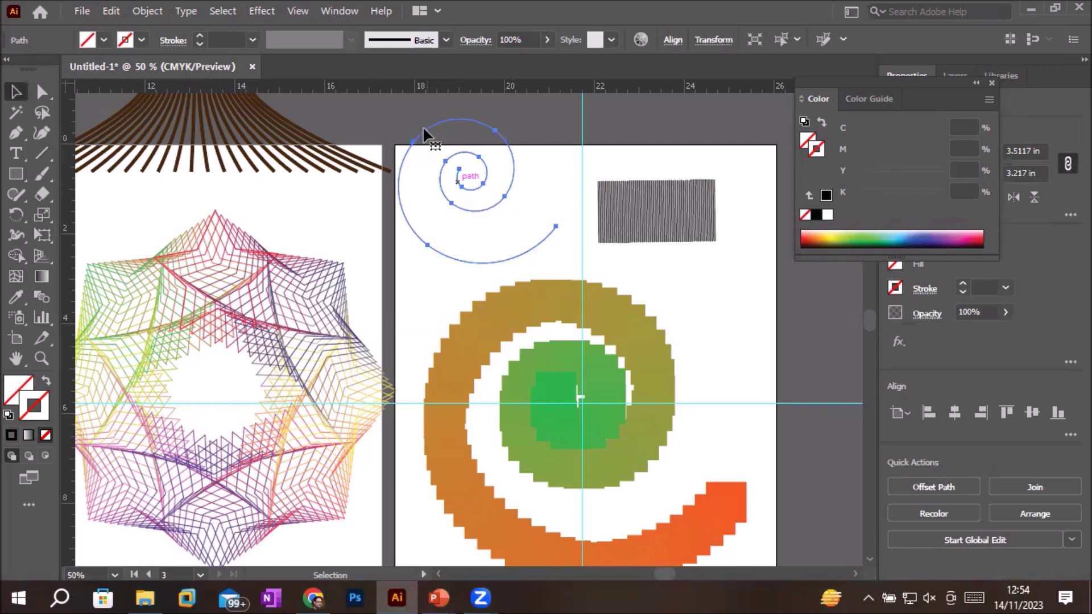
- Select the spiral and line blend, then use Replace Spine so the stripes follow the spiral
left_click_drag(393, 100, 740, 262)
left_click_drag(740, 261, 740, 270)
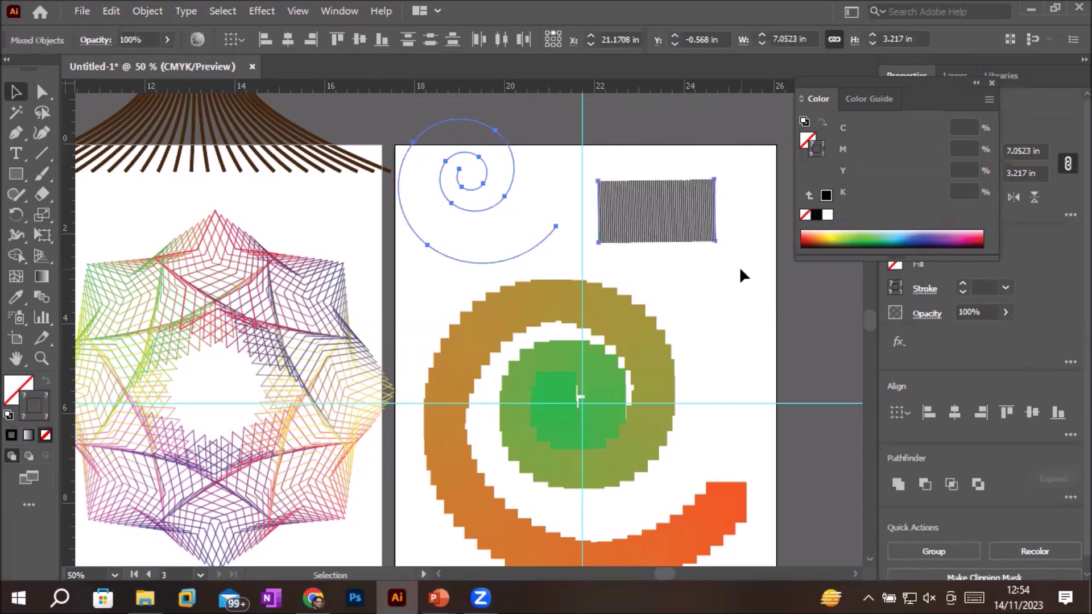
left_click(149, 11)
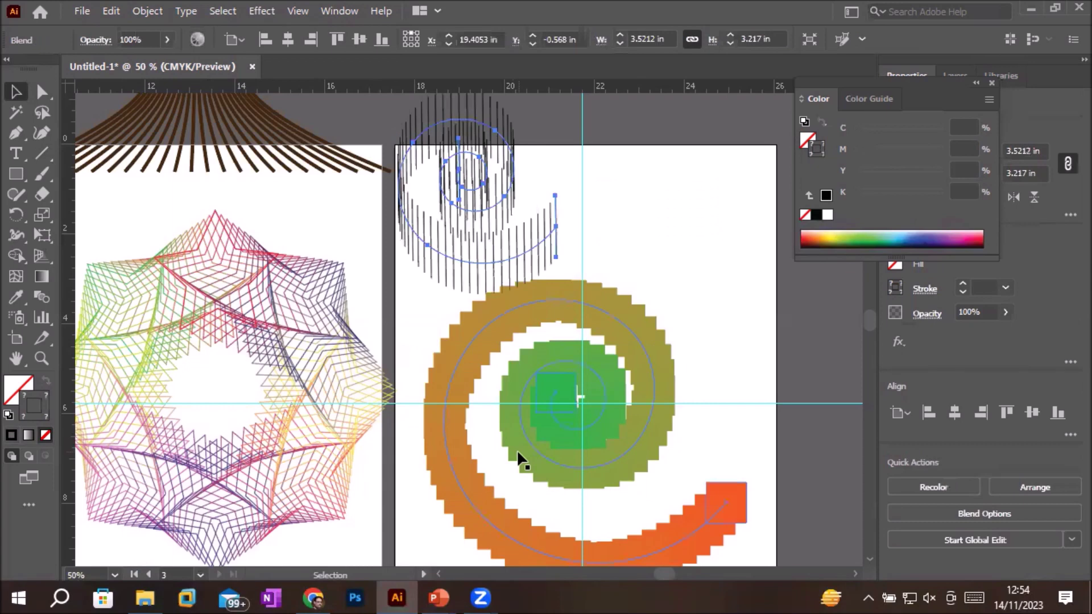
scroll(406, 165, "up", 2)
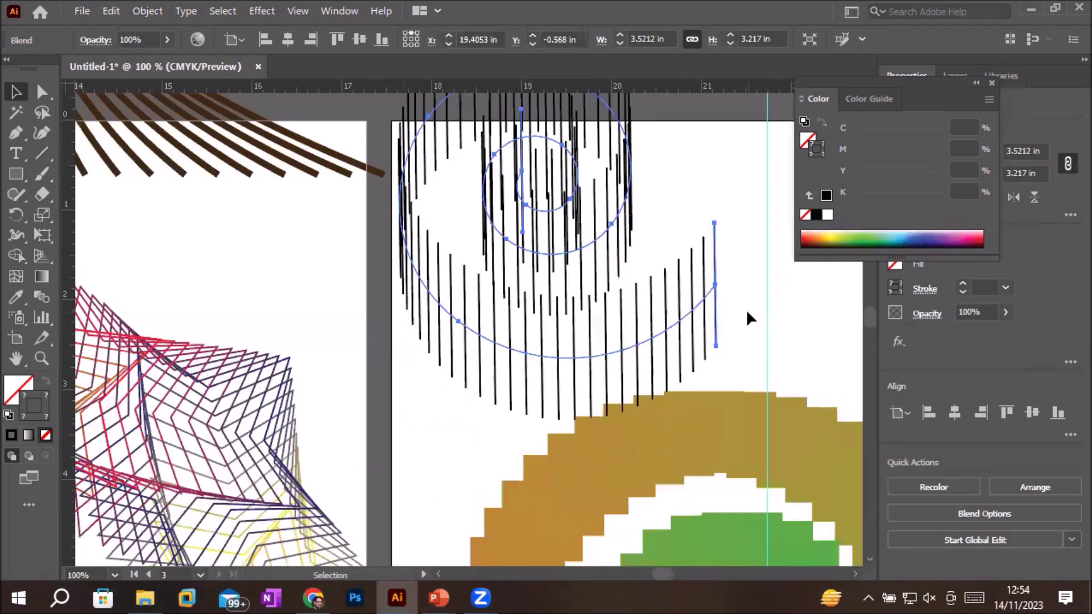
key("space")
mouse_move(785, 286)
left_mouse_down()
mouse_move(743, 373)
mouse_move(721, 349)
mouse_move(733, 409)
left_mouse_up()
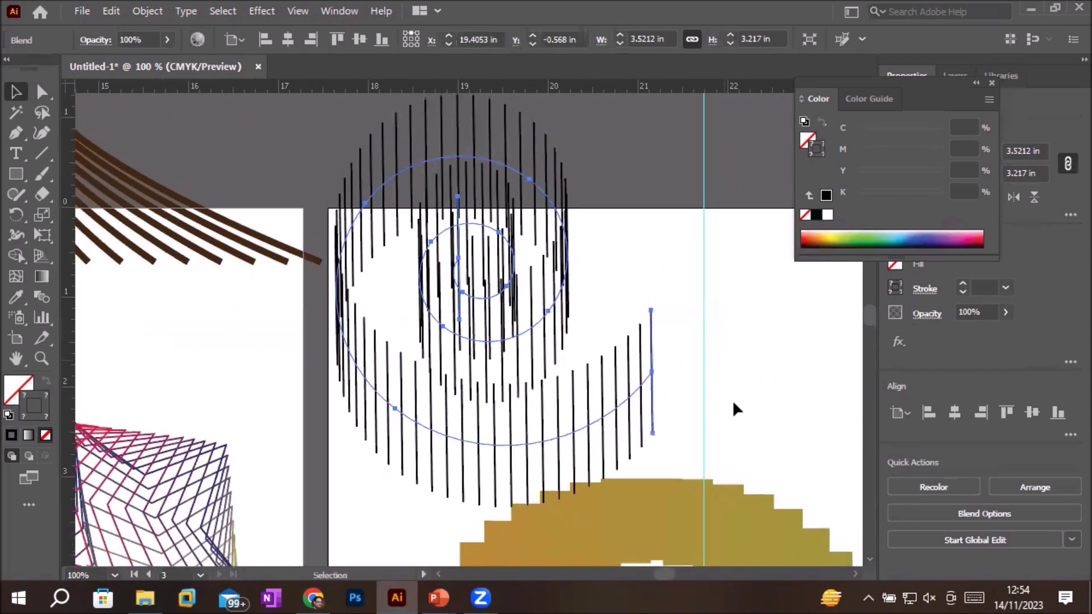
scroll(755, 427, "down", 2)
scroll(755, 428, "down", 2)
scroll(779, 446, "down", 1)
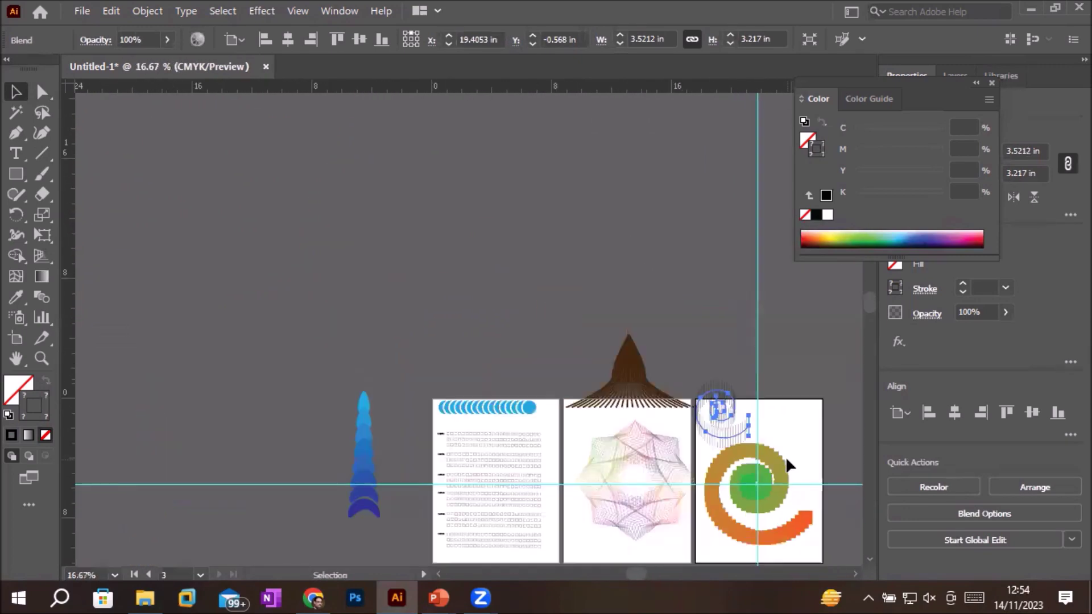
- Move the coloured spiral above the artboard and bring the striped spiral blend onto it
left_click_drag(766, 480, 753, 429)
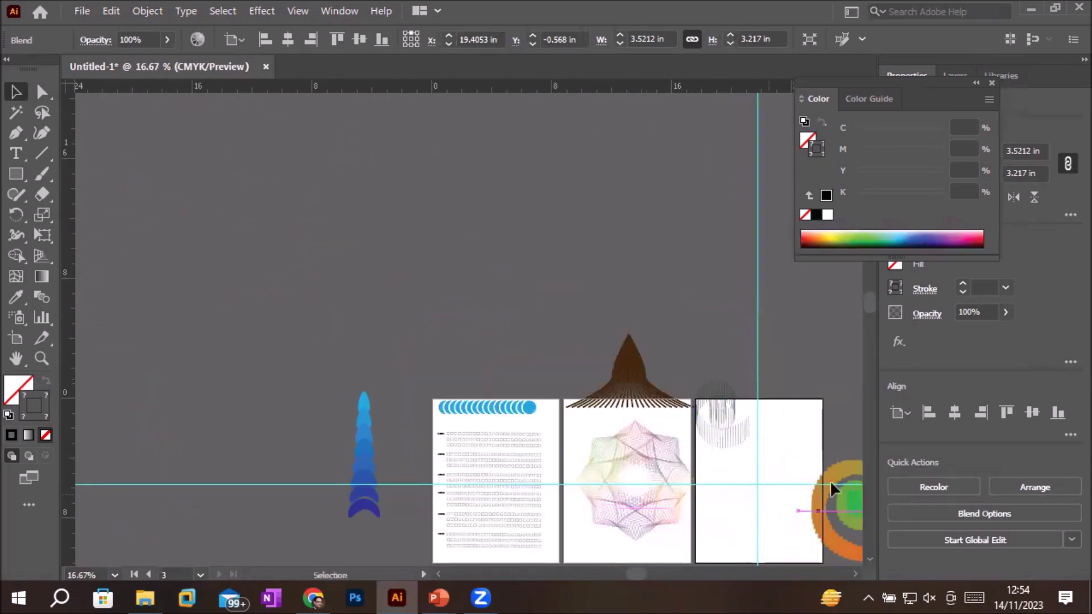
left_click_drag(765, 469, 597, 216)
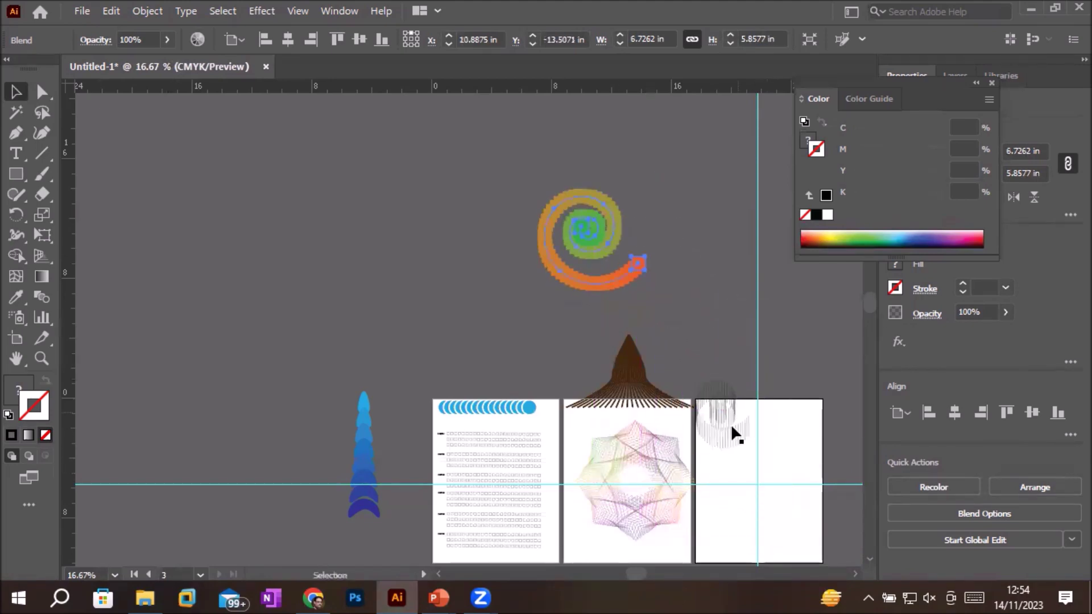
left_click_drag(724, 433, 759, 484)
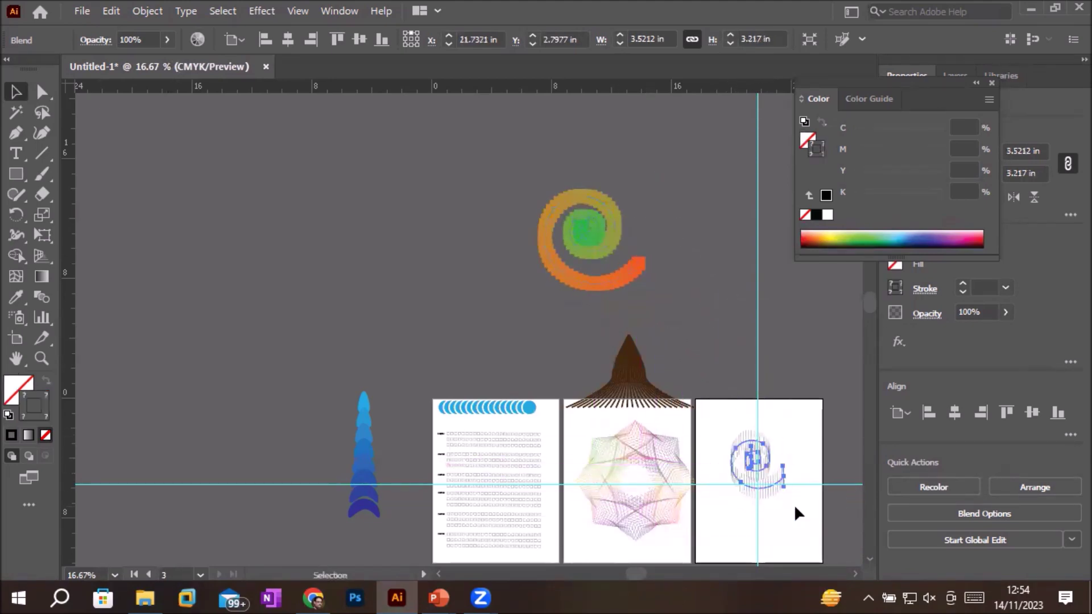
scroll(803, 495, "up", 2)
scroll(802, 495, "up", 2)
scroll(802, 495, "up", 1)
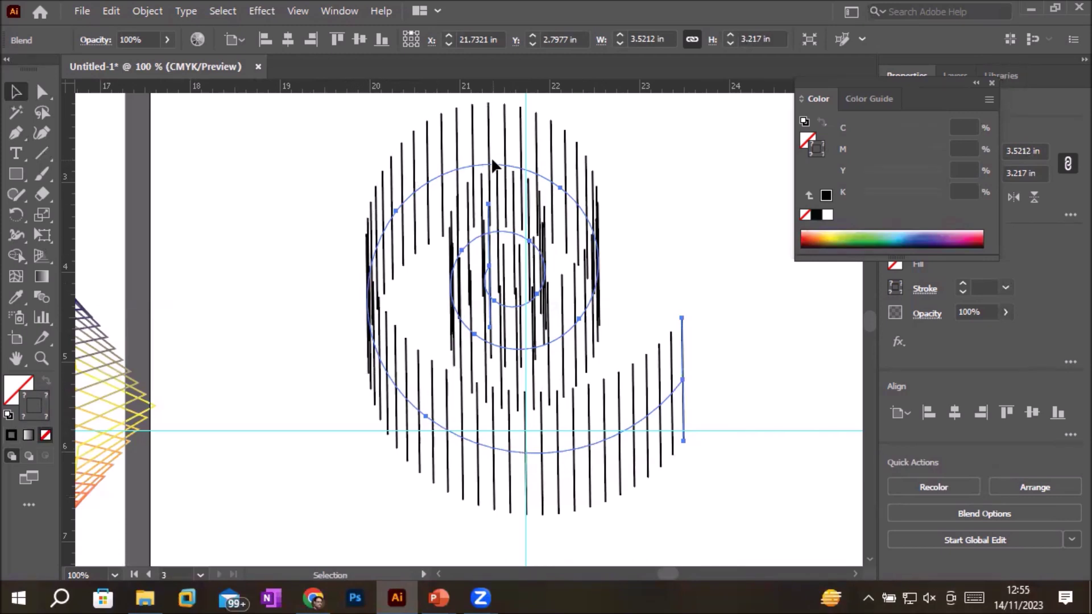
left_click(147, 11)
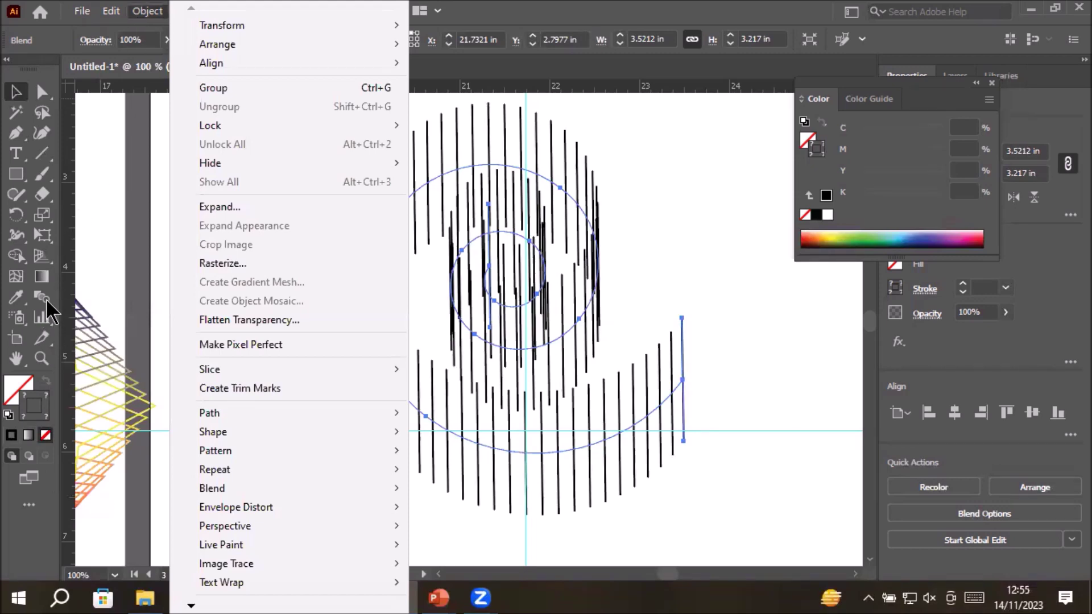
- Set the line spiral blend to Align to Path with 235 specified steps
double_click(45, 298)
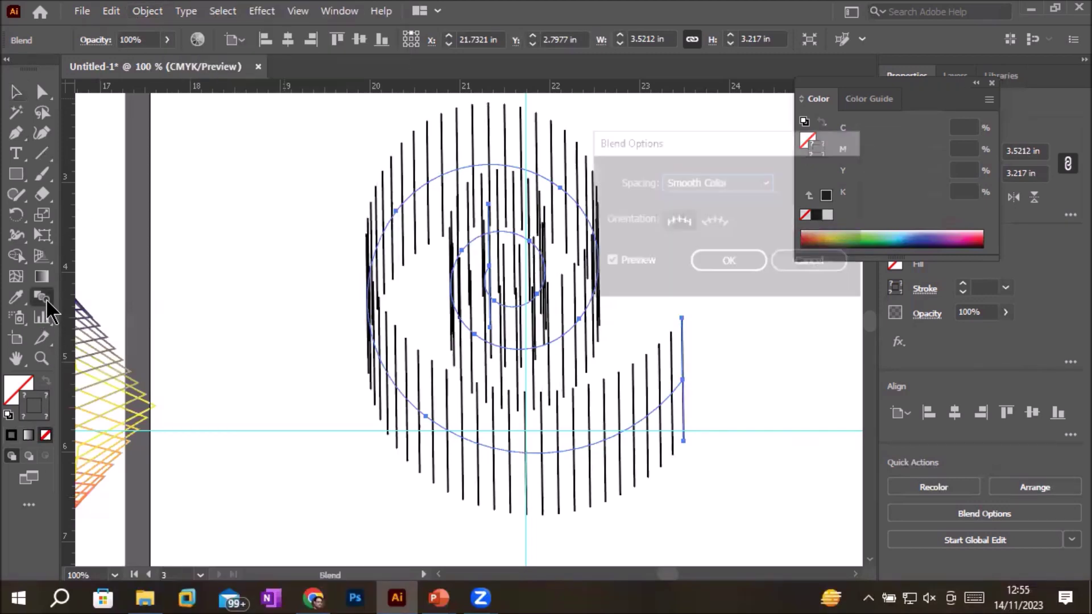
left_click(715, 221)
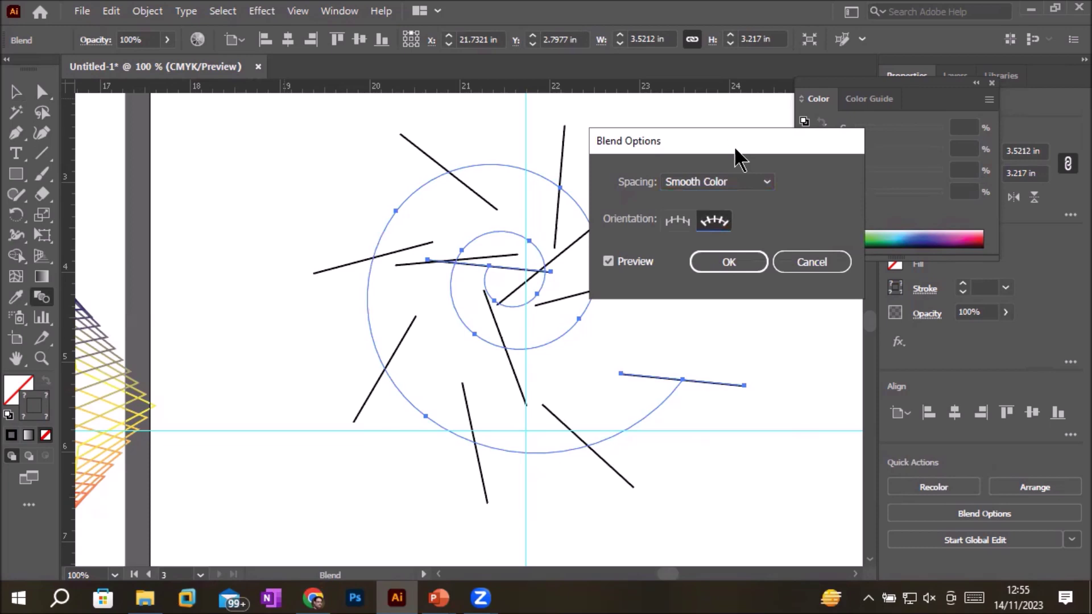
left_click_drag(738, 160, 811, 147)
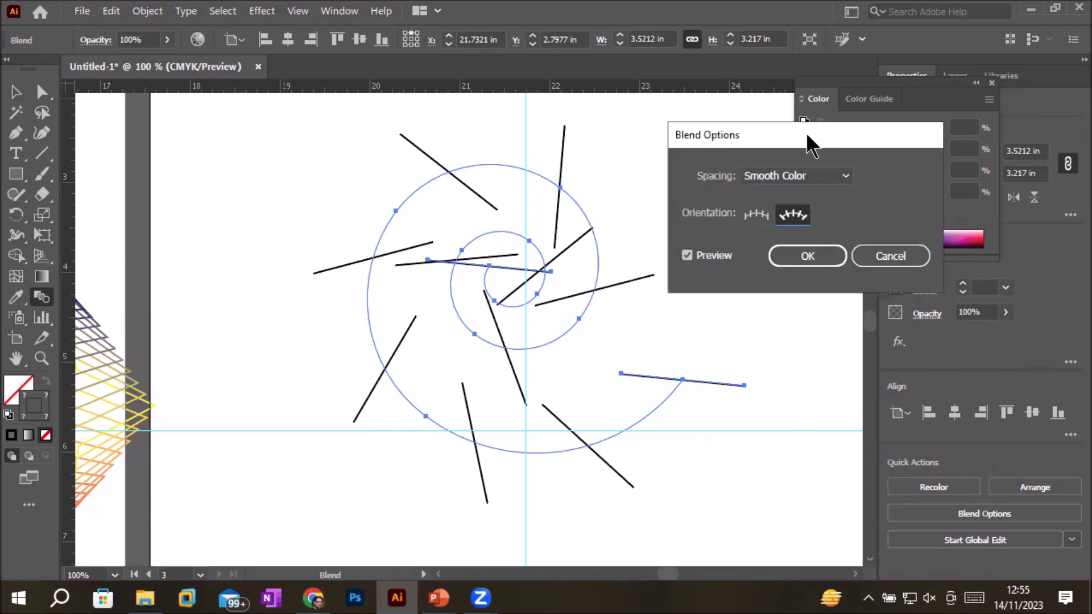
left_click(846, 177)
left_click(824, 215)
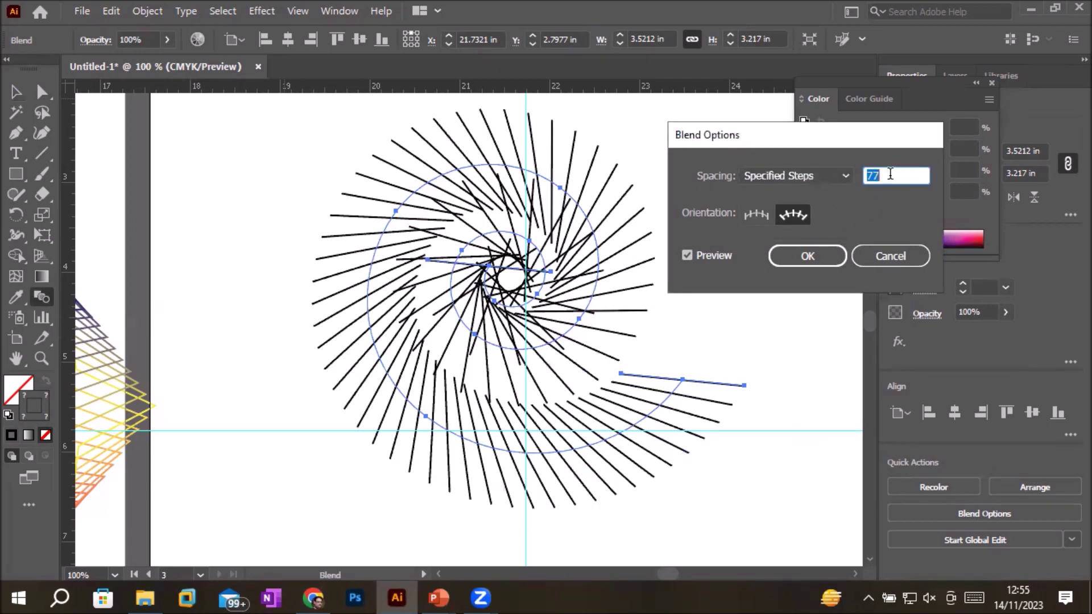
key("Up")
key("Up")
key("Up")
key("Up")
key("Up")
key("Up")
key("Up")
key("Up")
key("Up")
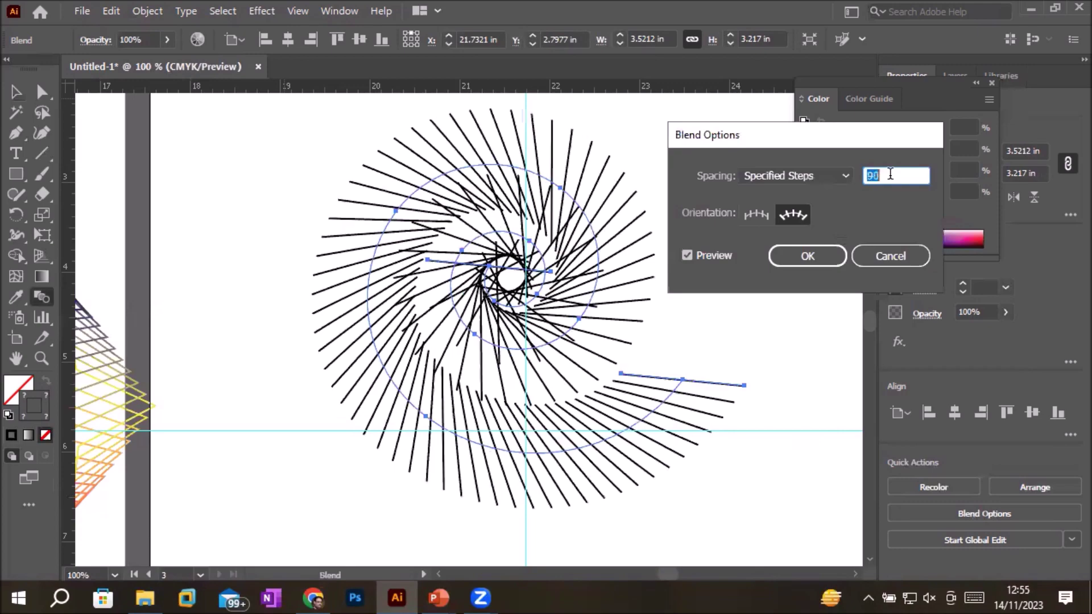
key("Up")
key("Up")
key("Up")
key("Up")
key("Up")
key("Up")
key("Up")
key("Up")
key("Up")
key("Up")
key("Up")
key("Up")
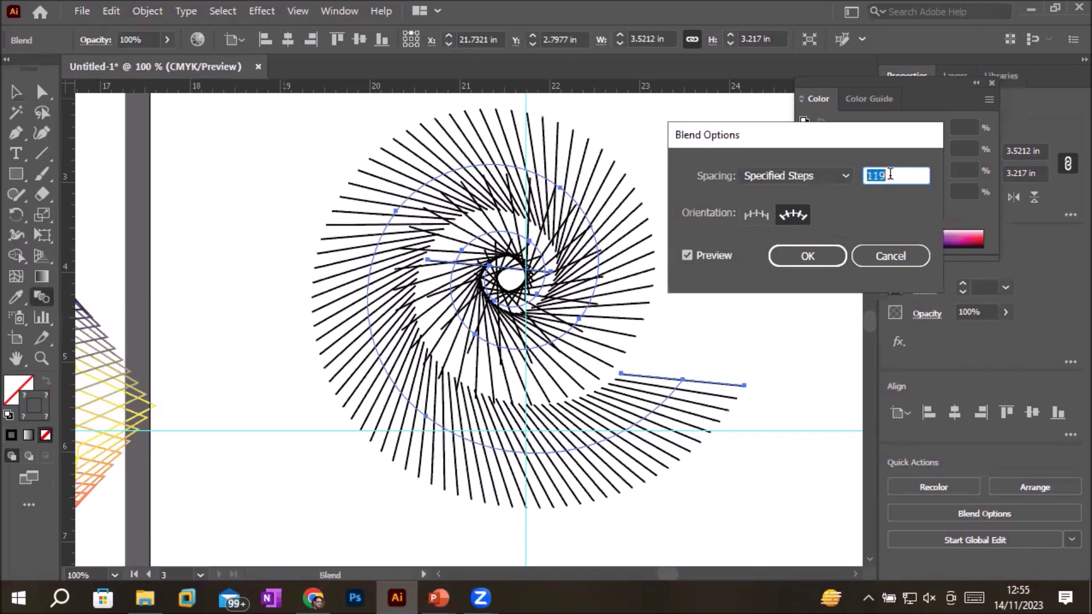
key("Up")
key("Up")
key("Up")
key("Up")
key("Up")
key("Up")
key("Up")
key("Up")
key("Up")
key("Up")
key("Up")
key("Up")
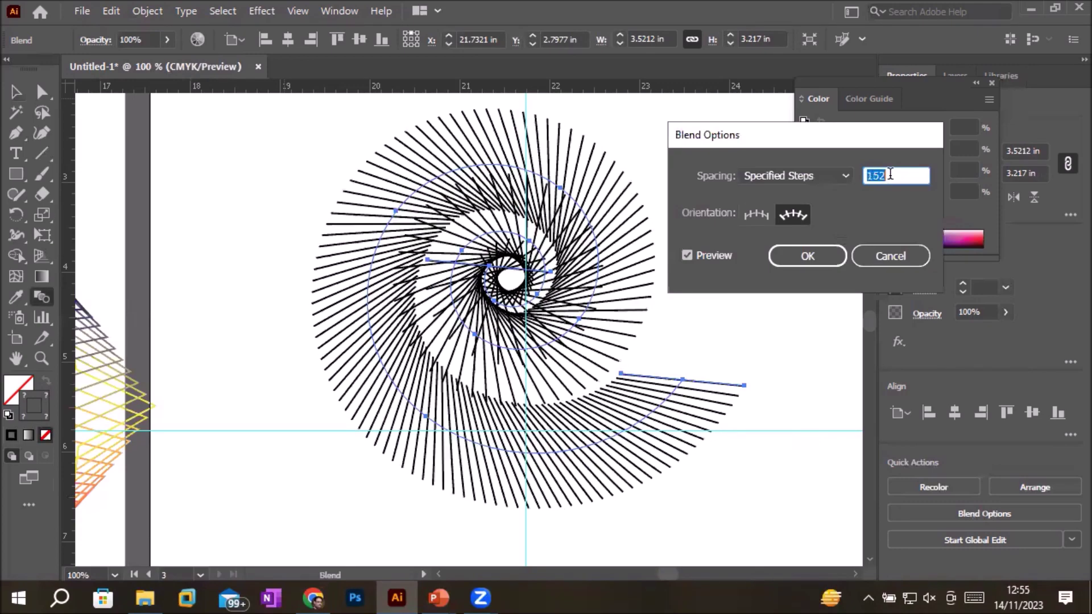
key("Up")
key("Up")
key("Up")
key("Up")
key("Up")
key("Up")
key("Up")
key("Up")
key("Up")
key("Up")
key("Up")
key("Up")
key("Up")
key("Up")
key("Up")
key("Up")
key("Up")
key("Up")
key("Up")
key("Up")
key("Up")
key("Up")
key("Up")
key("Up")
key("Up")
key("Up")
key("Up")
key("Up")
key("Up")
key("Up")
key("Up")
key("Up")
key("Up")
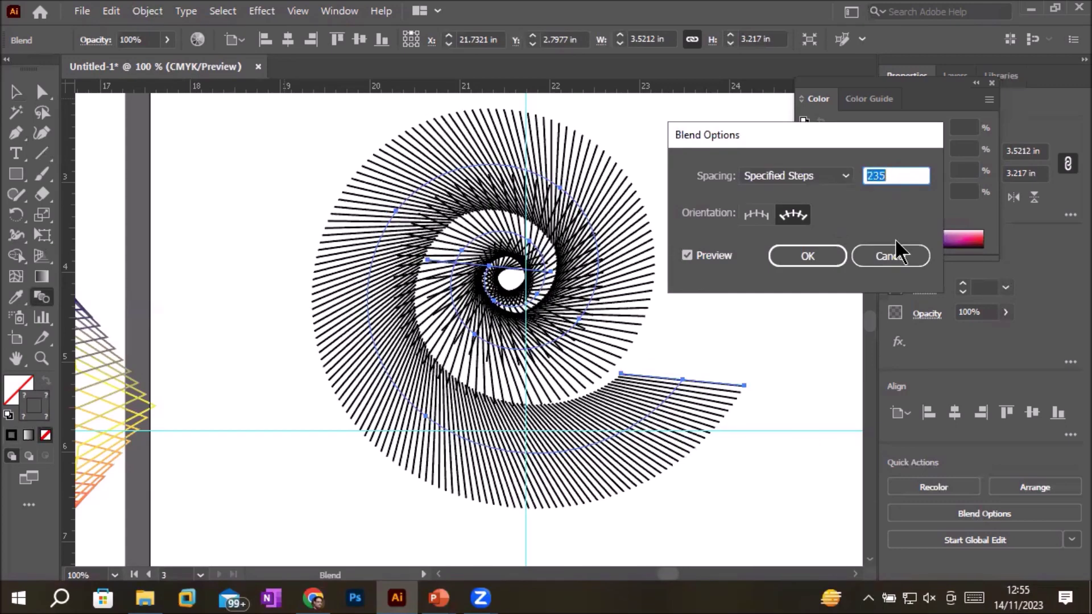
left_click(821, 263)
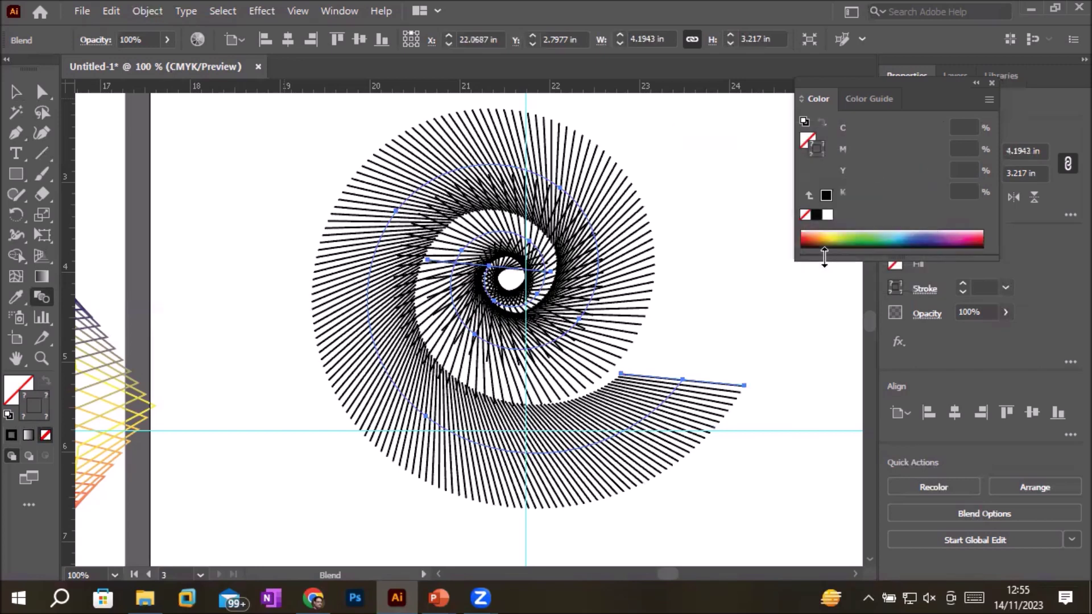
- Drag the outer end line's and centre line's anchors inward to shorten them
left_click(43, 93)
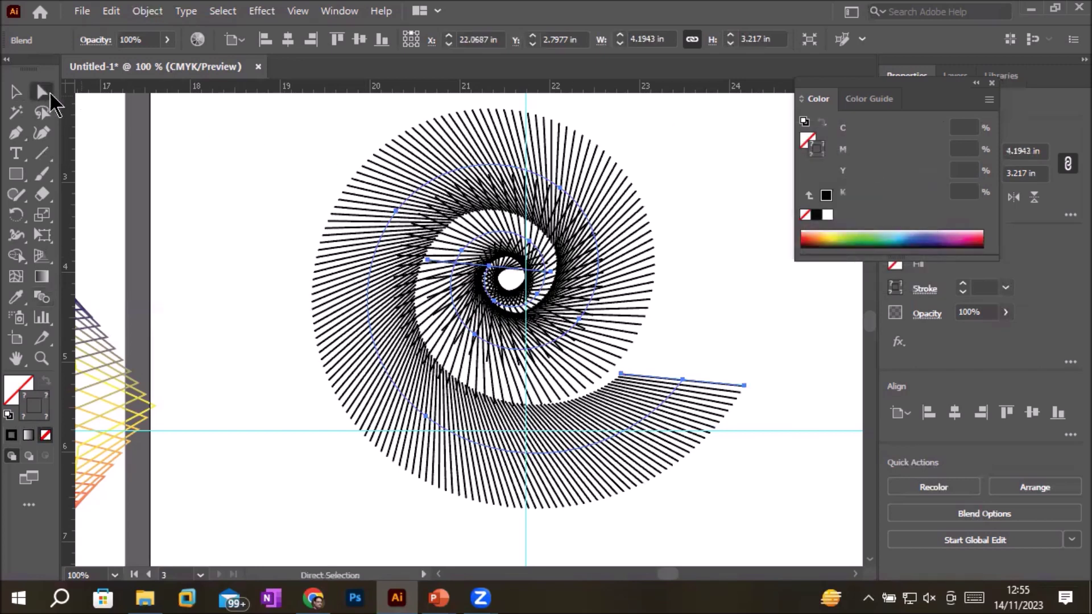
left_click(621, 375)
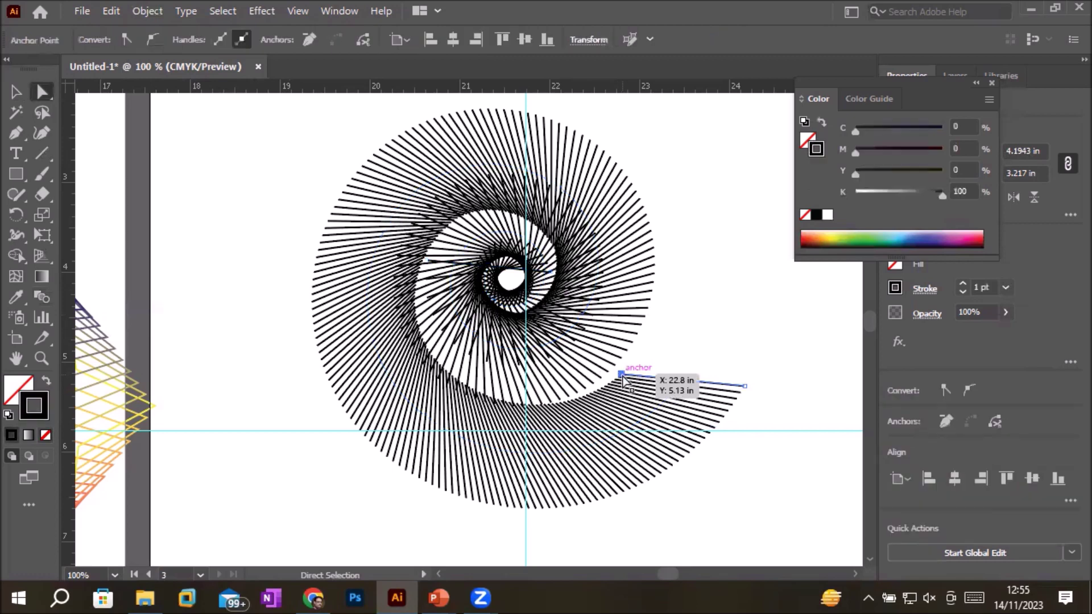
mouse_move(622, 375)
left_mouse_down()
mouse_move(665, 387)
mouse_move(663, 379)
left_mouse_up()
left_click_drag(747, 391, 687, 384)
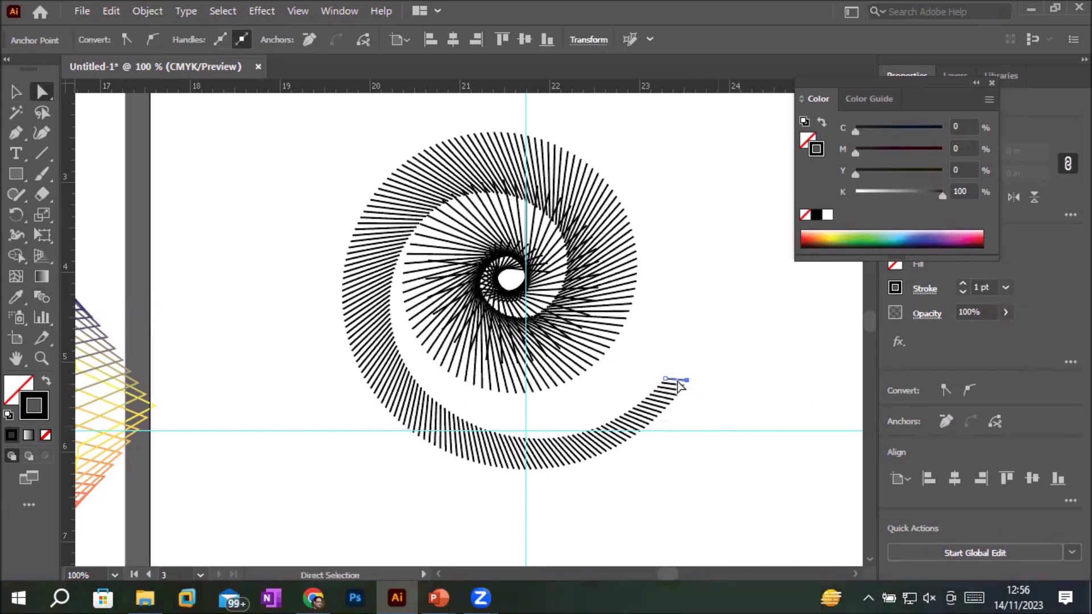
left_click(518, 276)
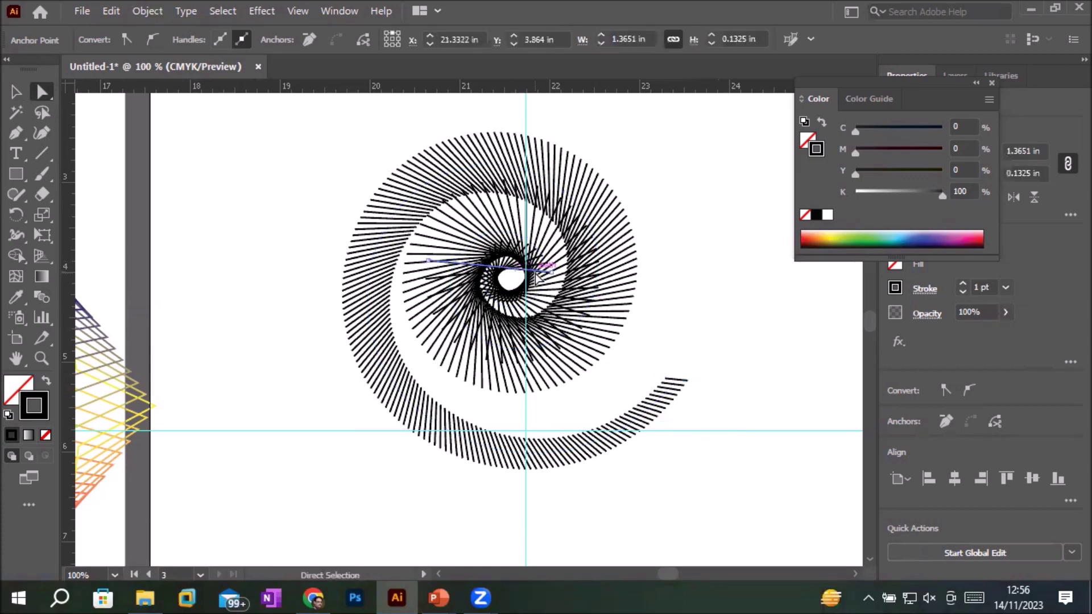
left_click_drag(548, 272, 507, 275)
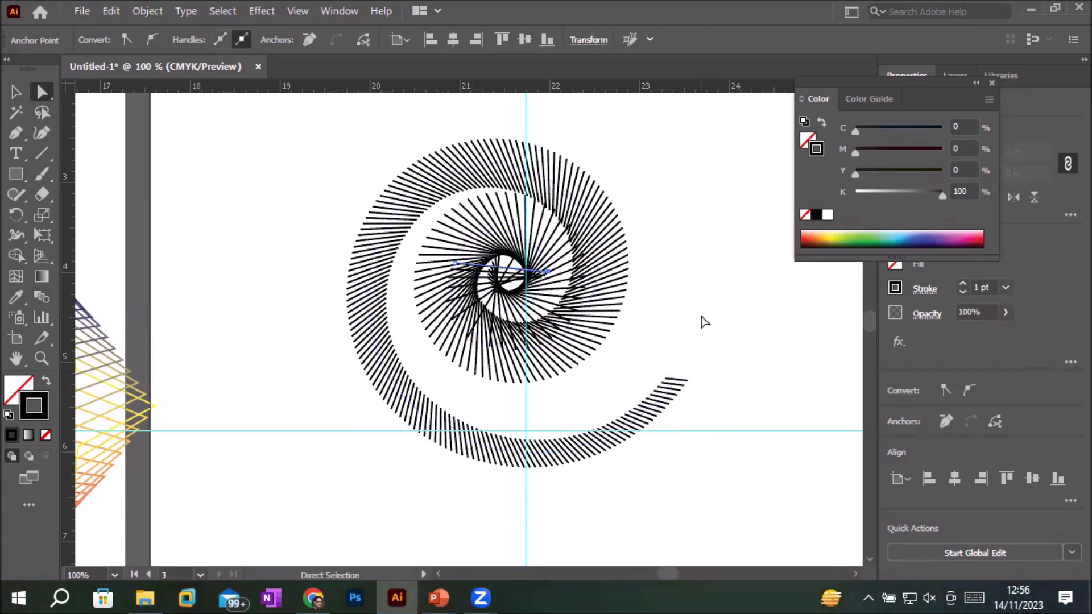
left_click(701, 319)
left_click(16, 92)
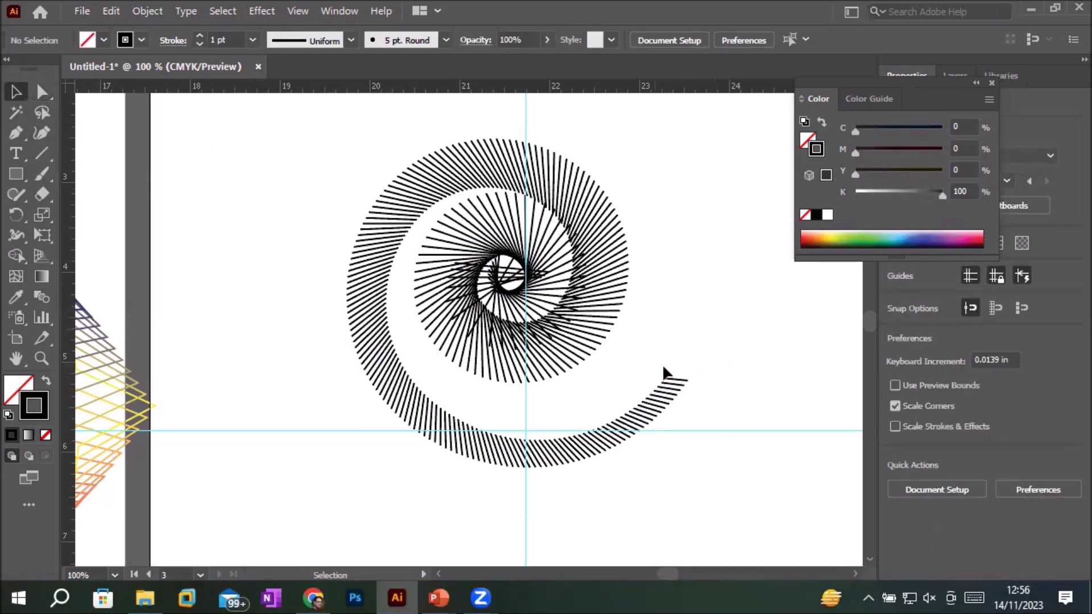
left_click(699, 390)
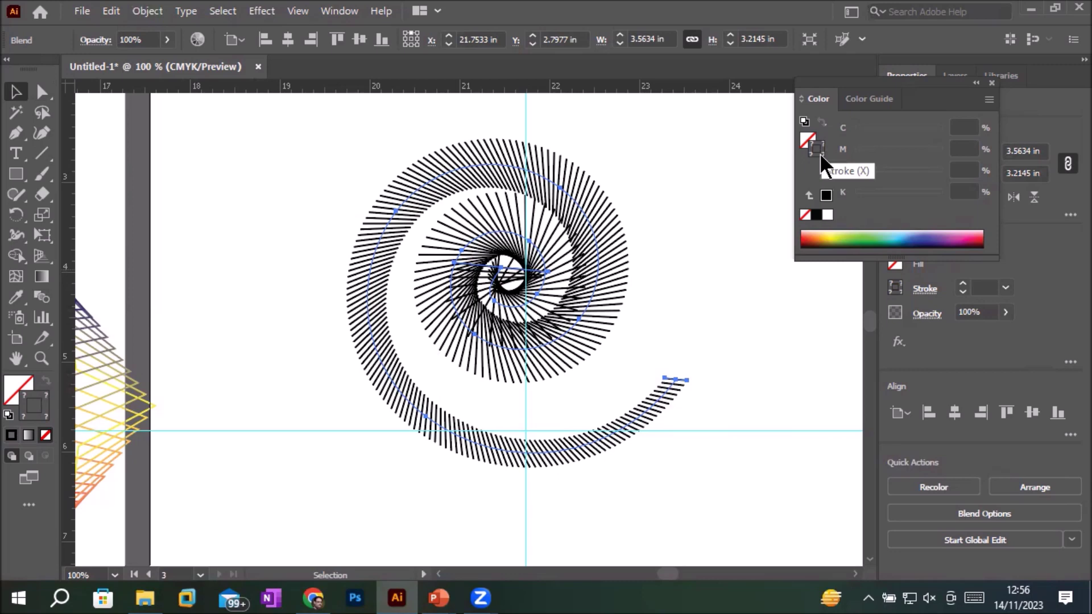
- Colour the spiral blend's strokes cyan, after briefly trying red
left_click(981, 237)
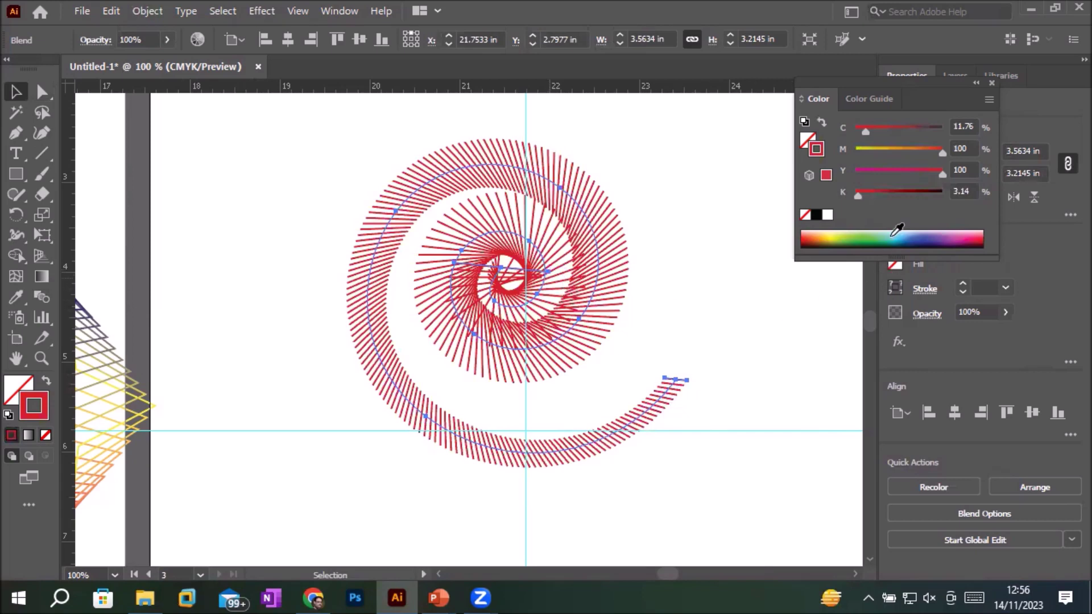
left_click(885, 236)
left_click(677, 281)
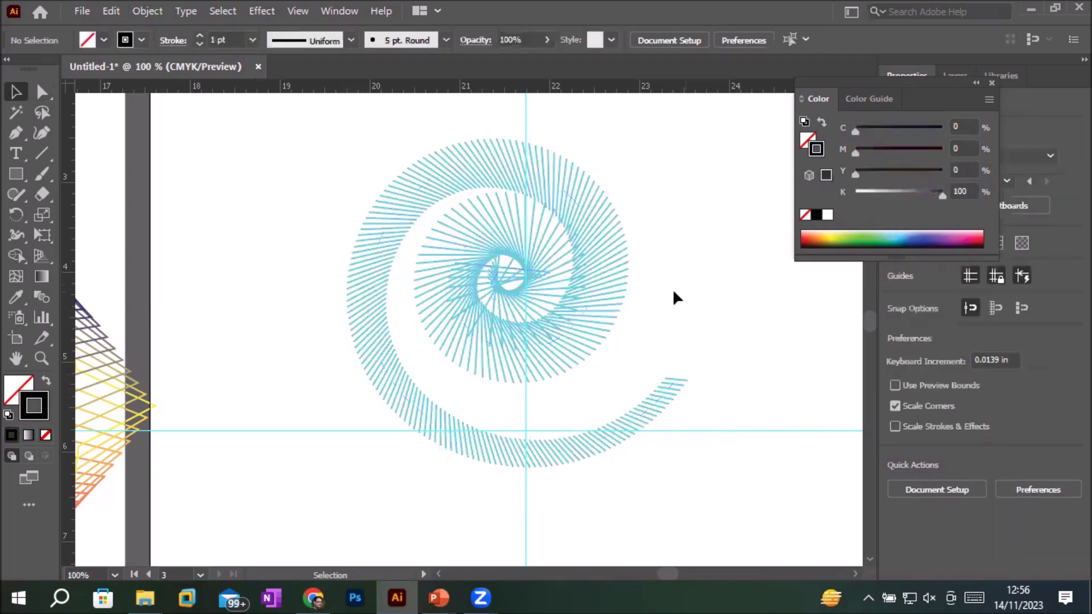
- Drag four spiral path anchors outward to widen the outer windings and inner loop
left_click(521, 276)
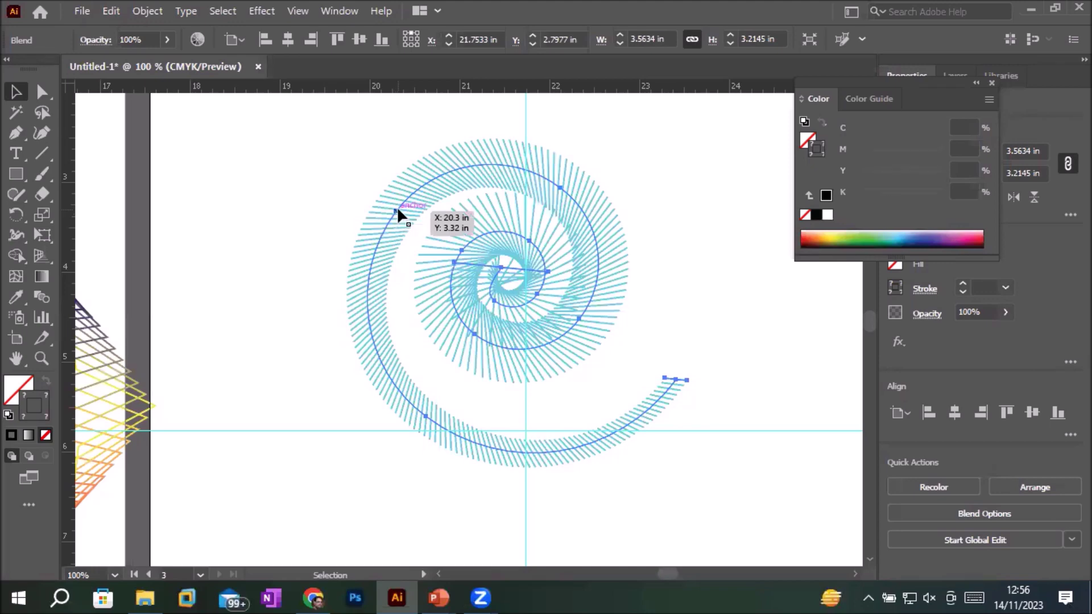
left_click(42, 92)
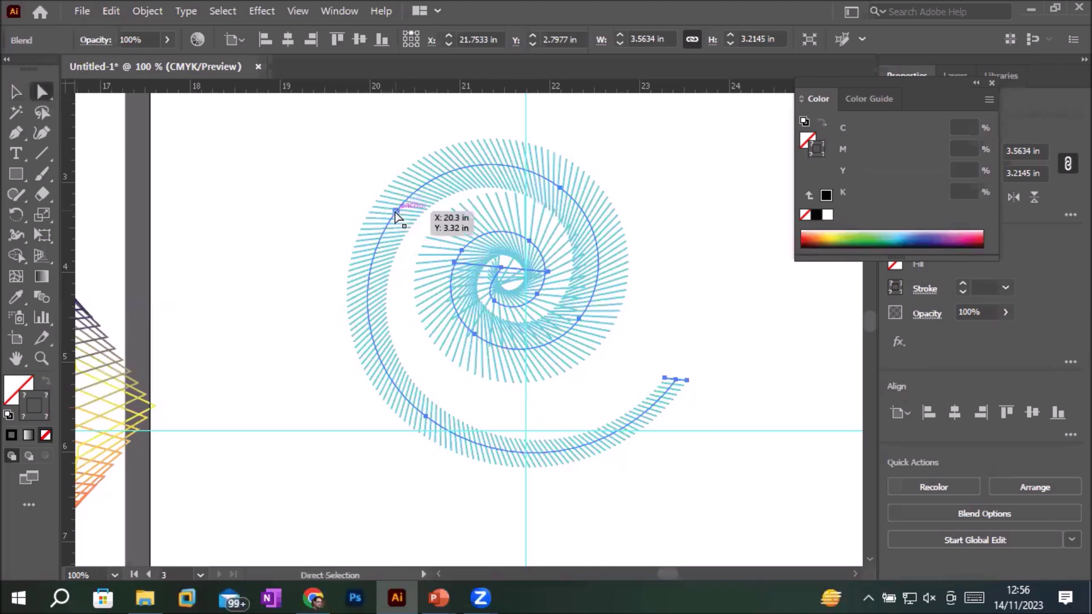
left_click_drag(397, 217, 346, 183)
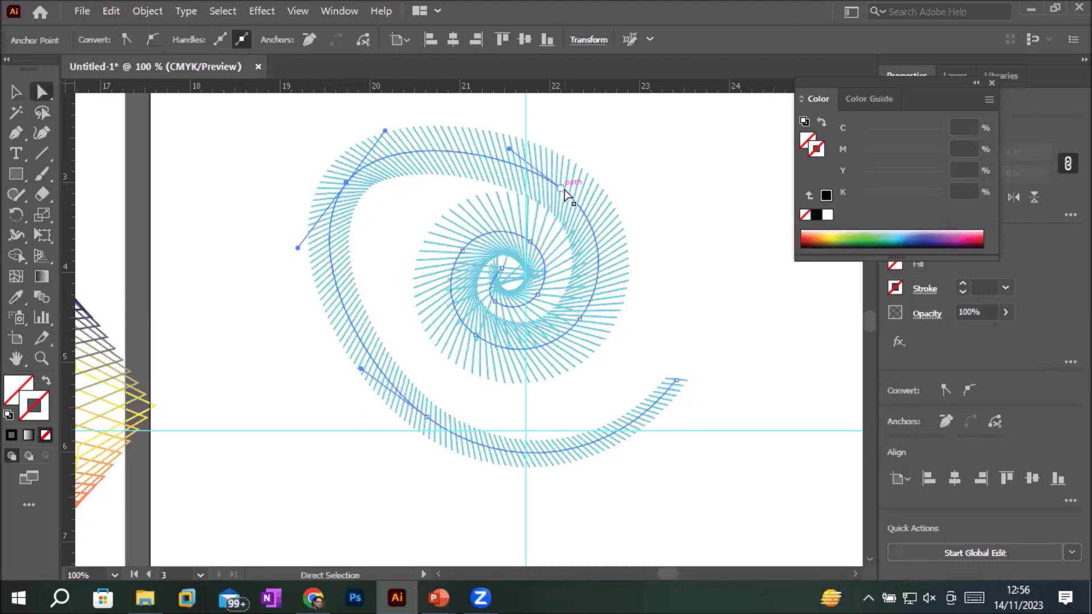
left_click_drag(561, 188, 614, 161)
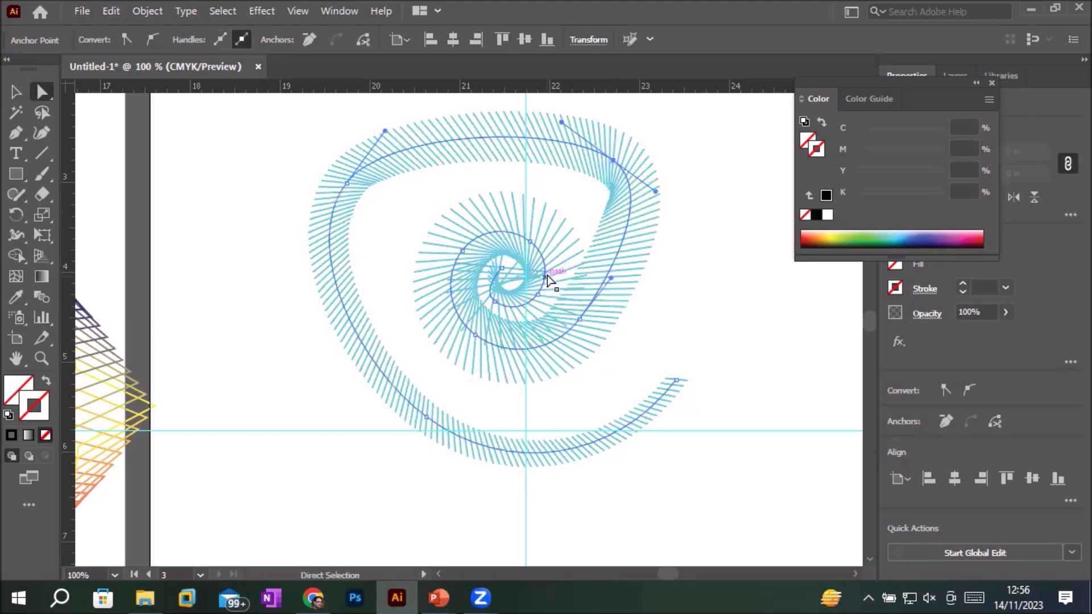
left_click_drag(532, 244, 571, 199)
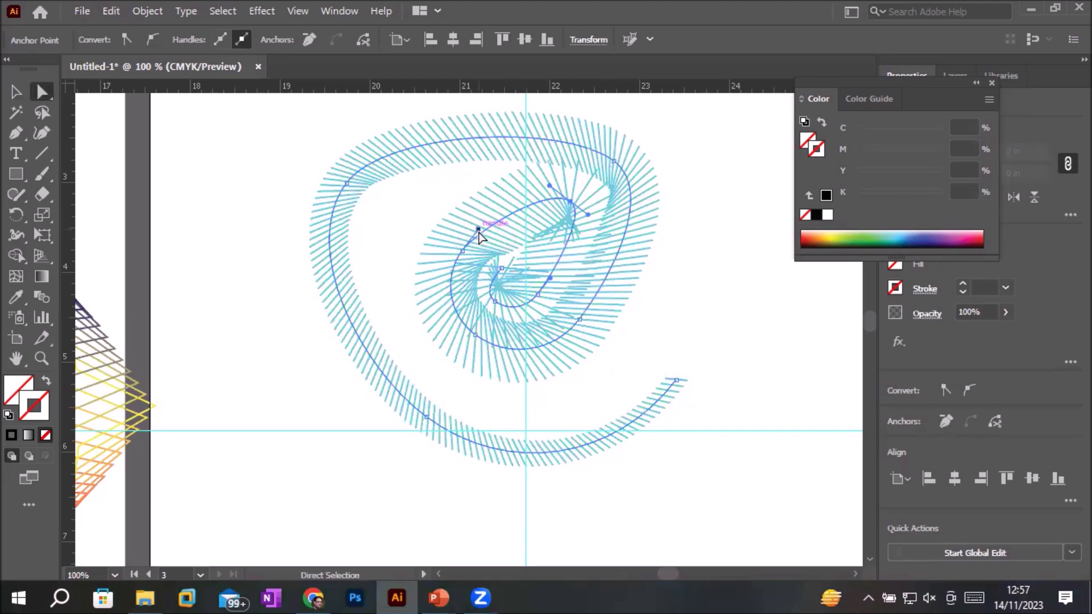
left_click_drag(455, 265, 390, 231)
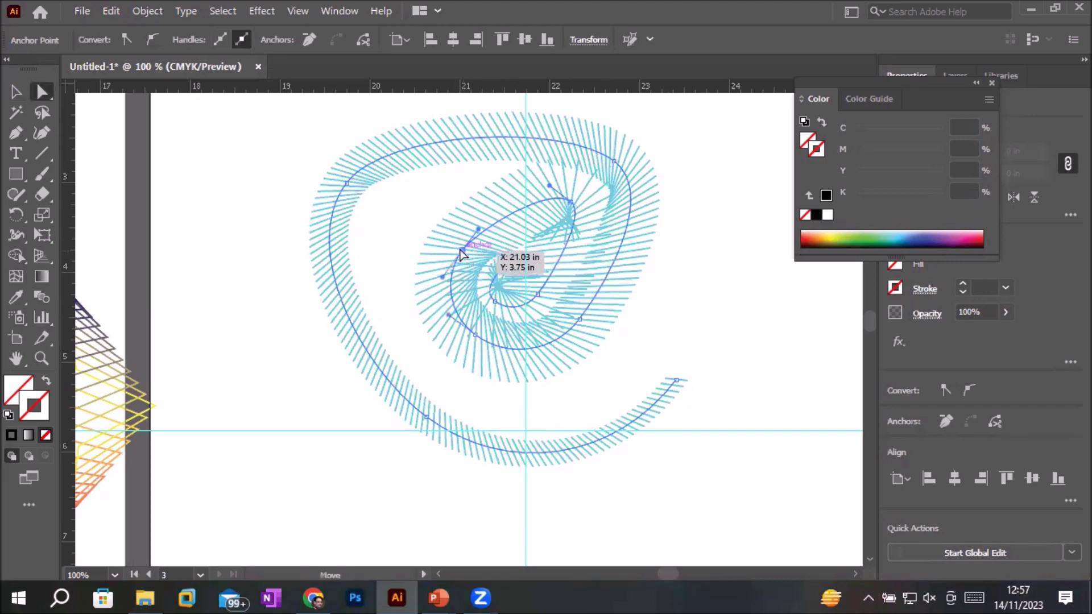
left_click_drag(390, 231, 384, 226)
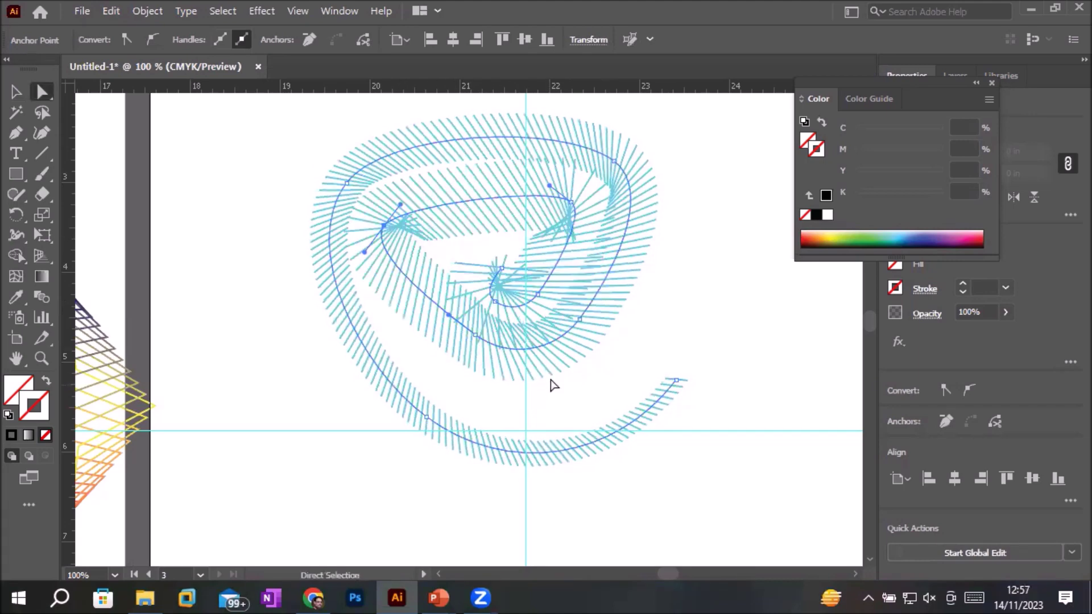
- Drag the cyan spiral blend off the third artboard onto the upper-right pasteboard
scroll(546, 379, "down", 3, "alt")
scroll(569, 398, "down", 1, "alt")
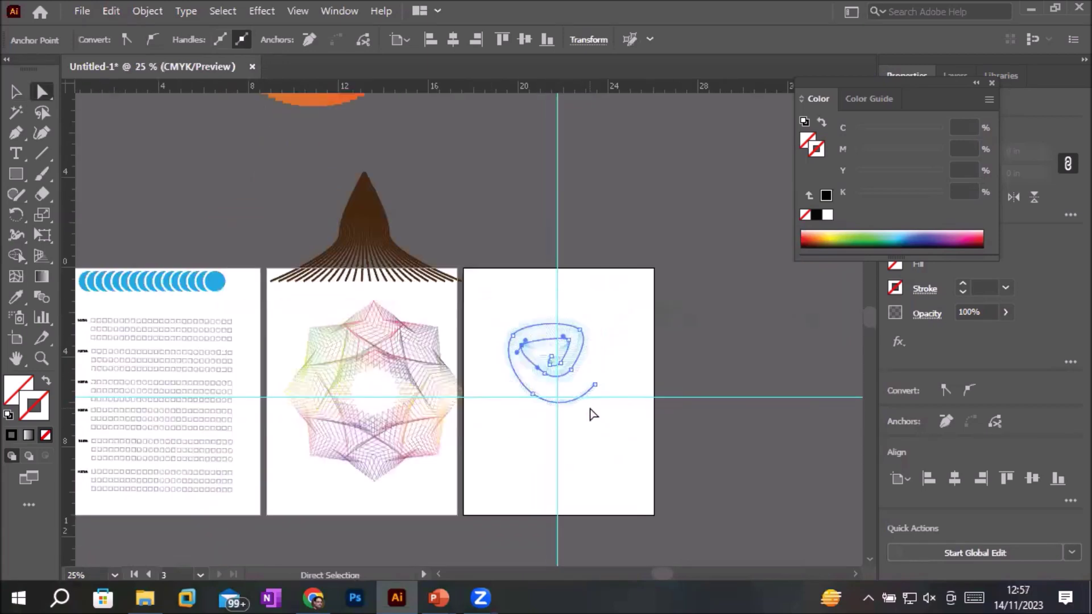
scroll(619, 455, "down", 1, "alt")
scroll(630, 468, "up", 1, "alt")
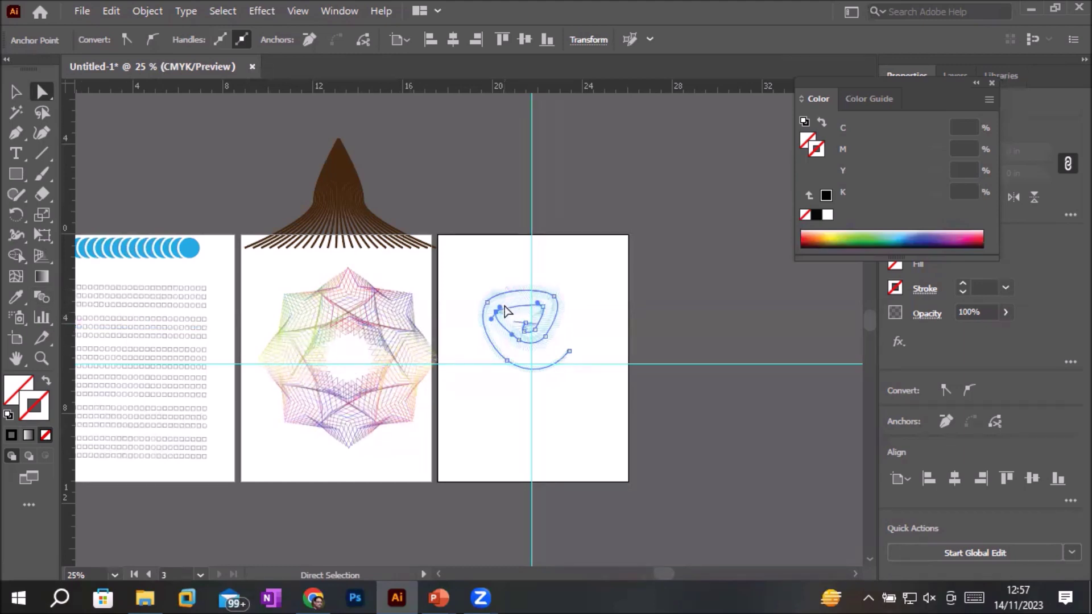
left_click_drag(506, 312, 668, 156)
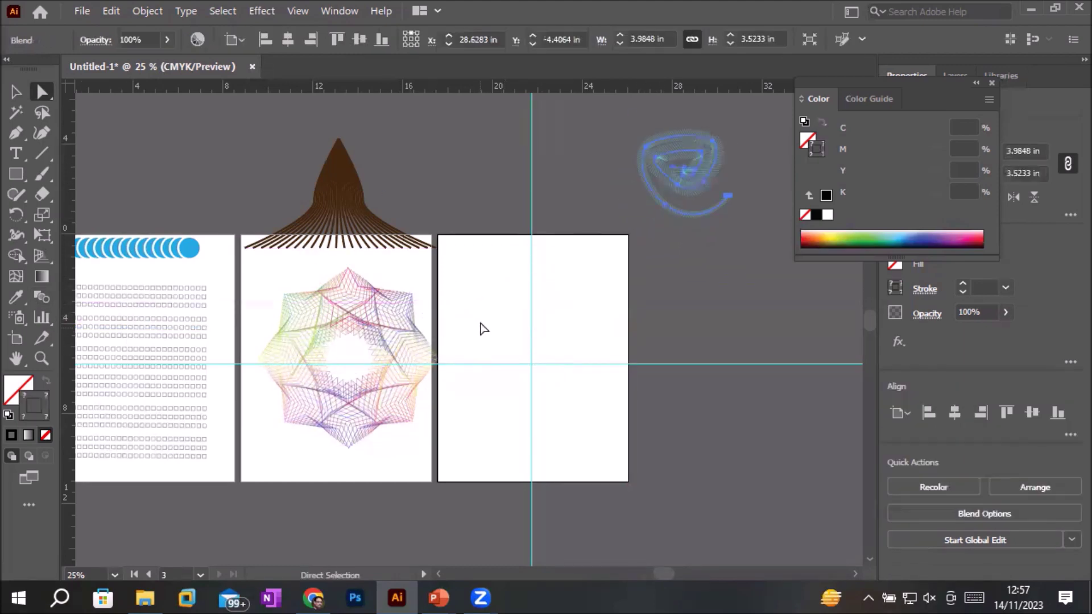
scroll(483, 333, "up", 1, "alt")
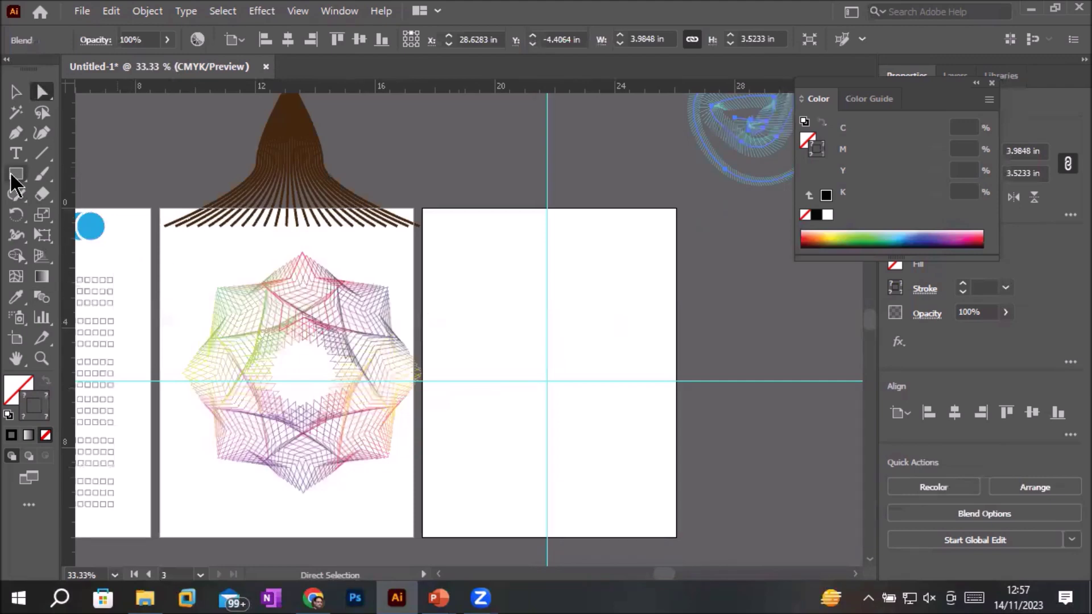
- Draw a small square at the top-right corner and a small circle at the lower-right
left_click_drag(16, 180, 85, 172)
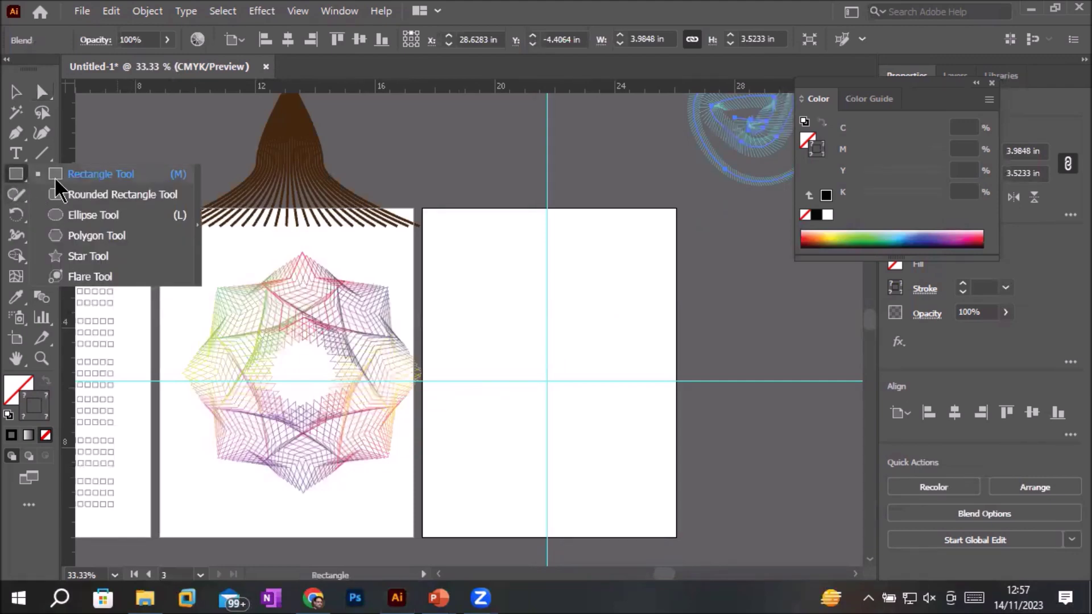
left_click_drag(654, 210, 675, 232)
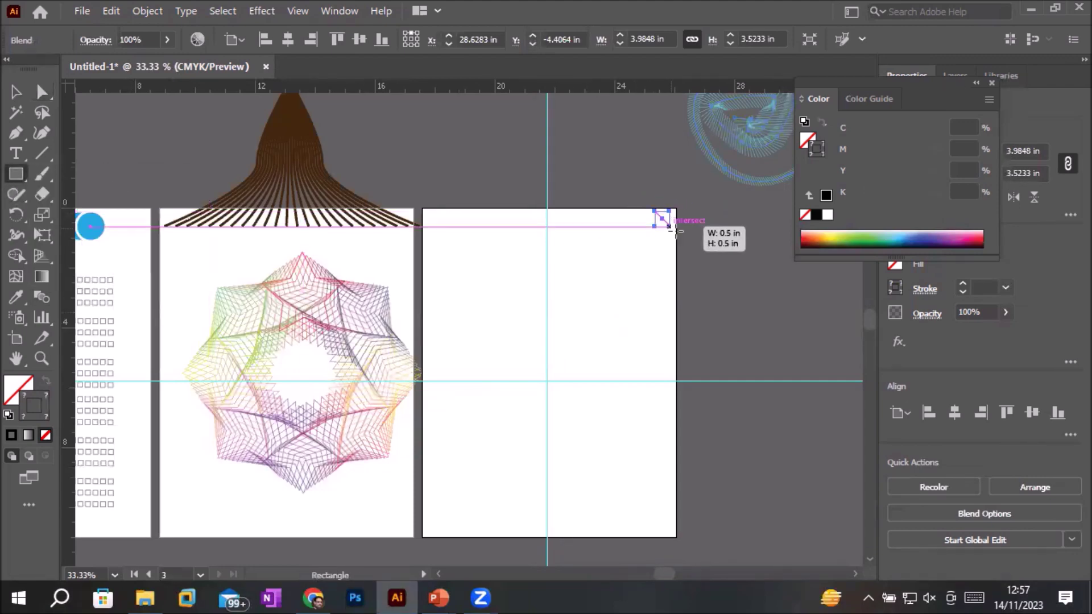
scroll(732, 410, "down", 1)
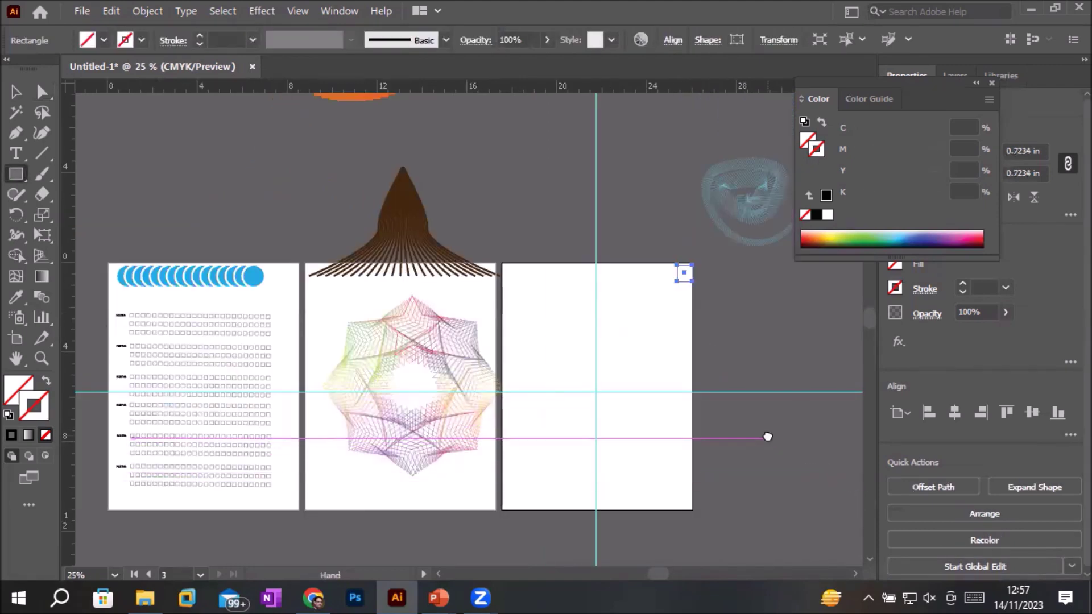
left_click_drag(767, 438, 755, 336)
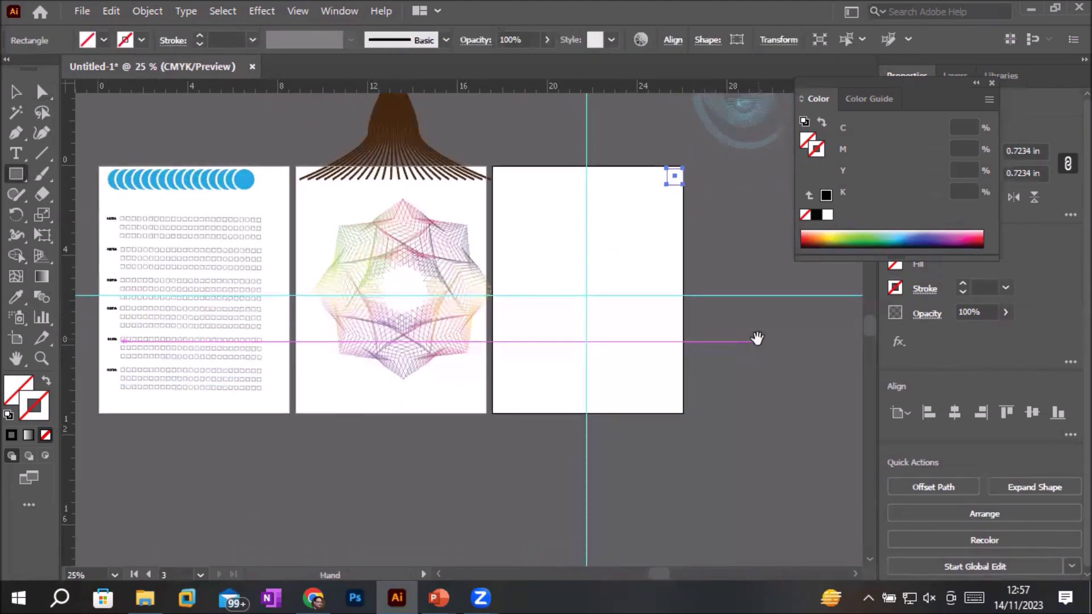
left_click(16, 173)
left_click(88, 215)
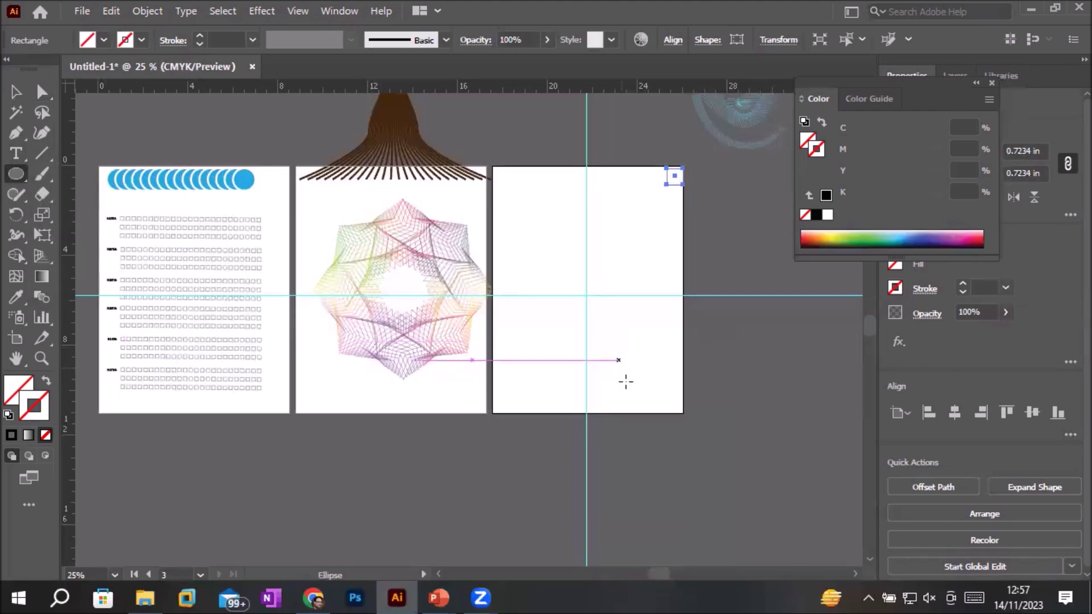
left_click_drag(661, 396, 682, 411)
- Draw a small six-sided hexagon at the lower-left corner, fully inside the artboard
left_click(15, 178)
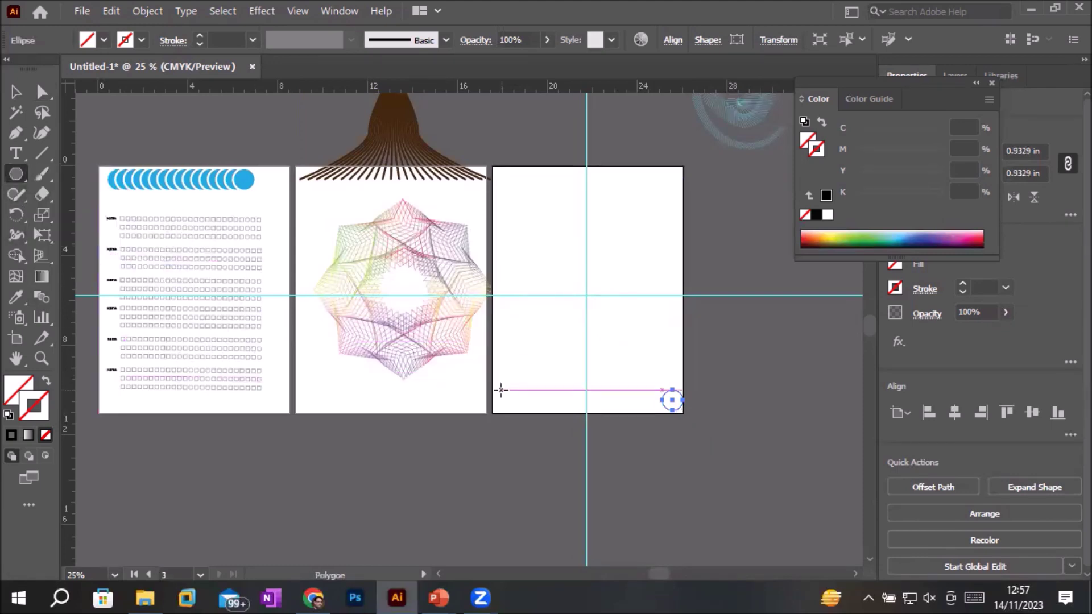
left_click_drag(497, 398, 513, 406)
key("Up")
key("Up")
key("Up")
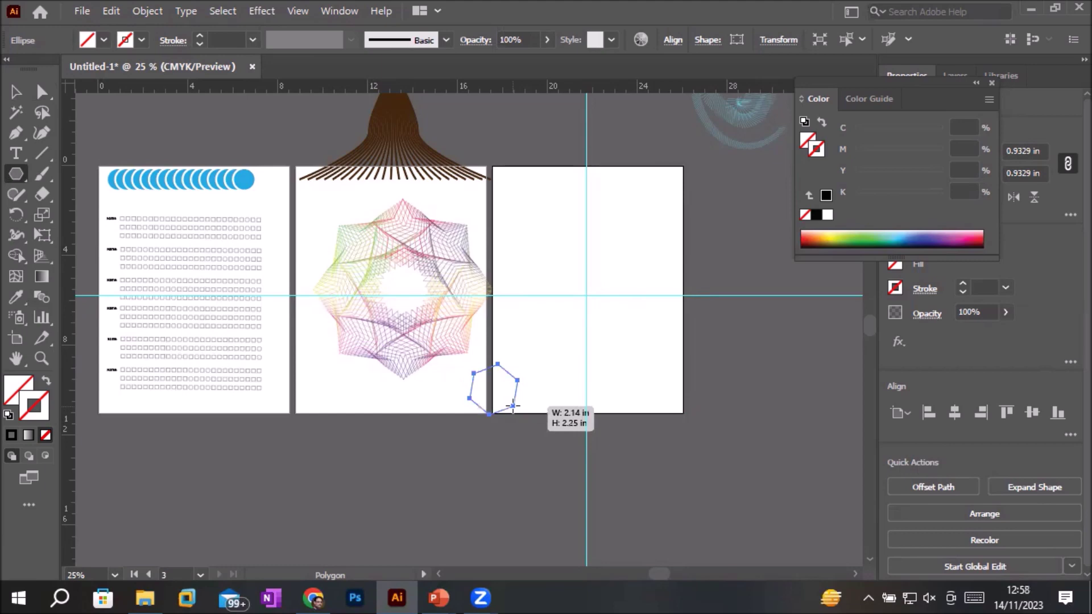
left_click_drag(513, 406, 517, 400)
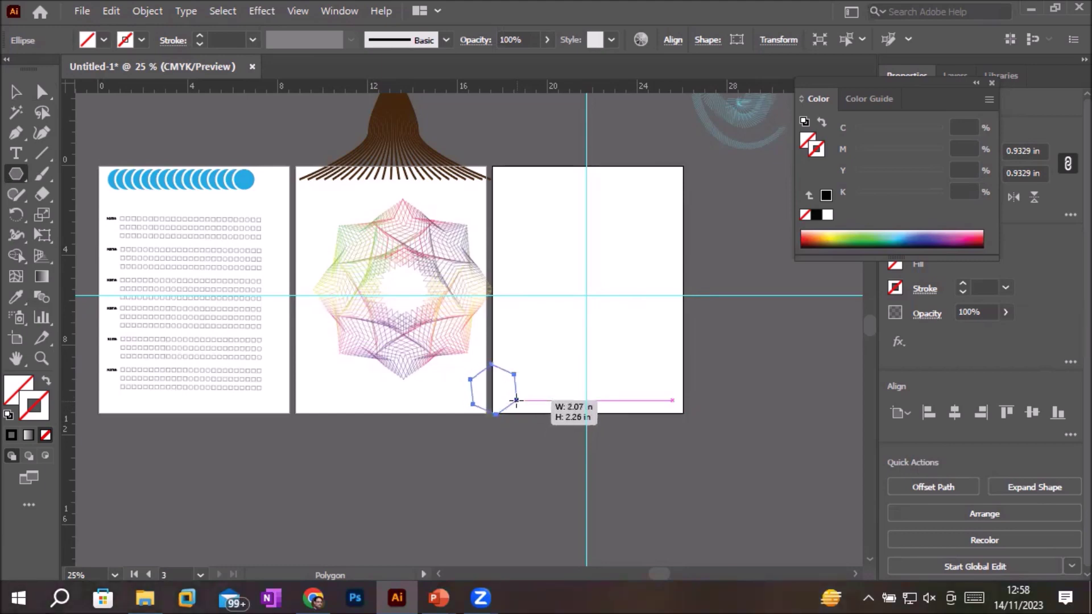
left_click_drag(516, 401, 518, 390)
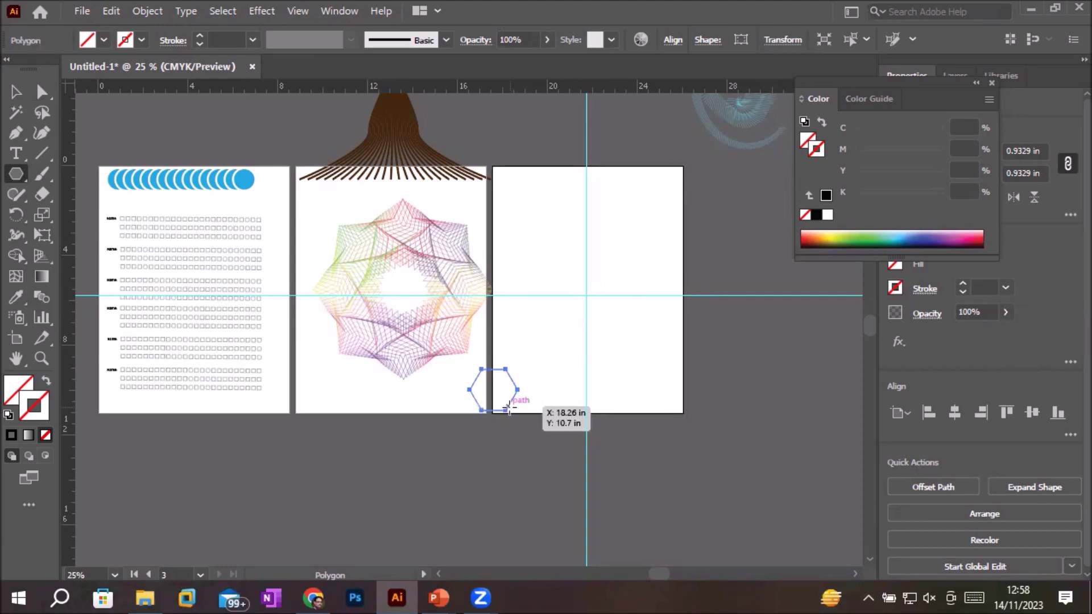
left_click(16, 92)
left_click_drag(510, 386, 534, 385)
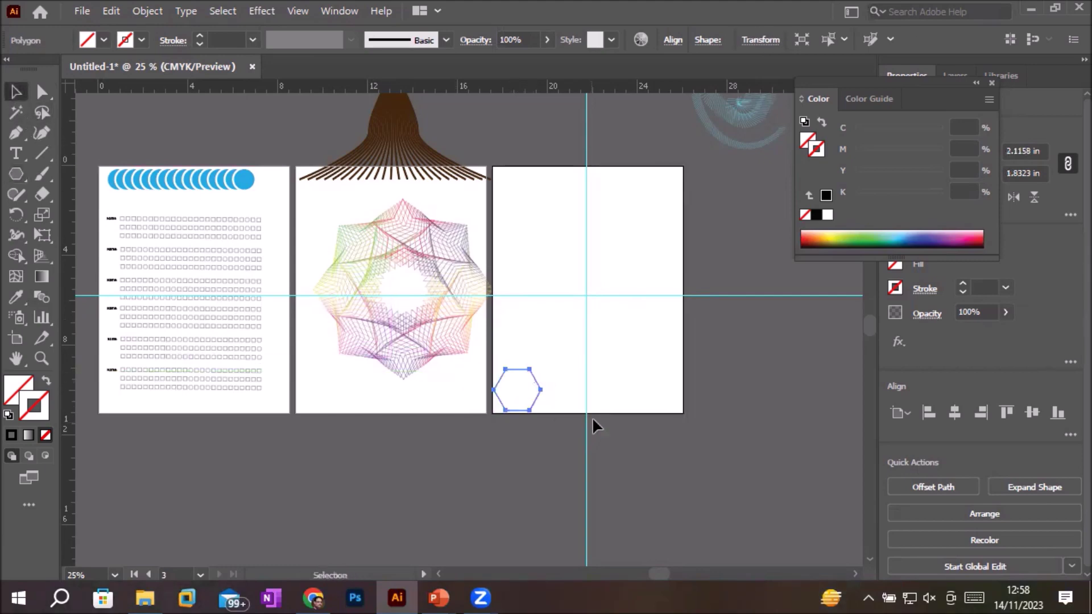
- Give the square, circle and hexagon a black 1 pt stroke
mouse_move(497, 139)
left_mouse_down()
mouse_move(675, 448)
mouse_move(709, 449)
left_mouse_up()
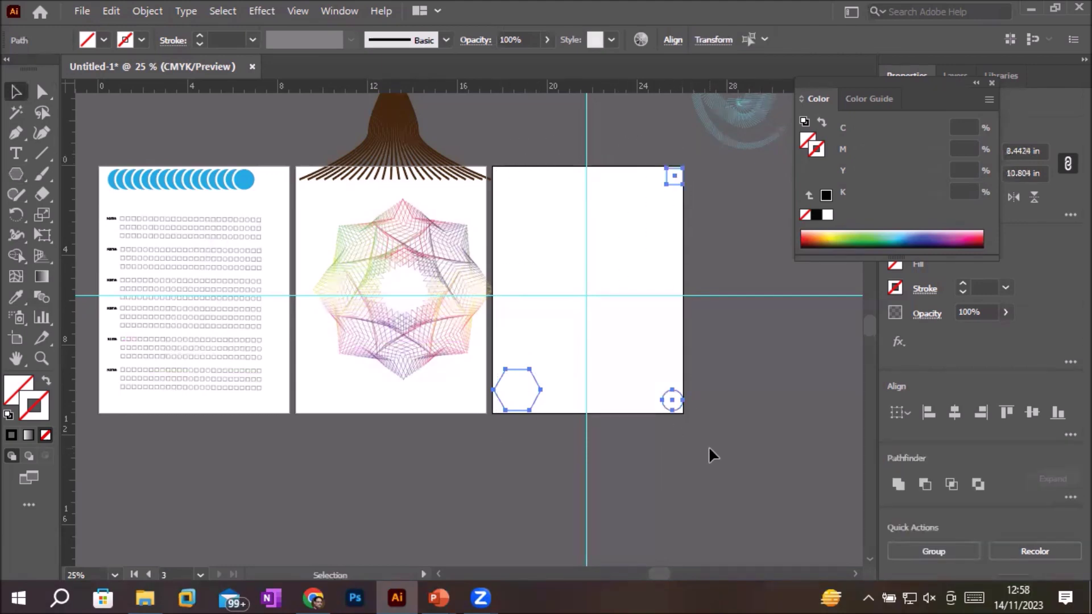
left_click(826, 196)
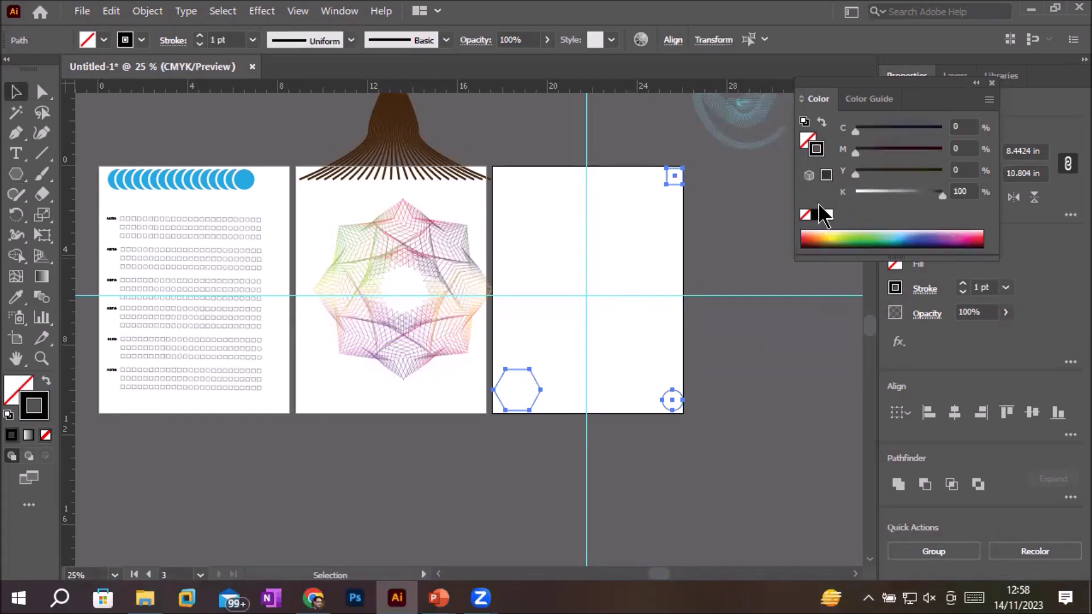
left_click(540, 219)
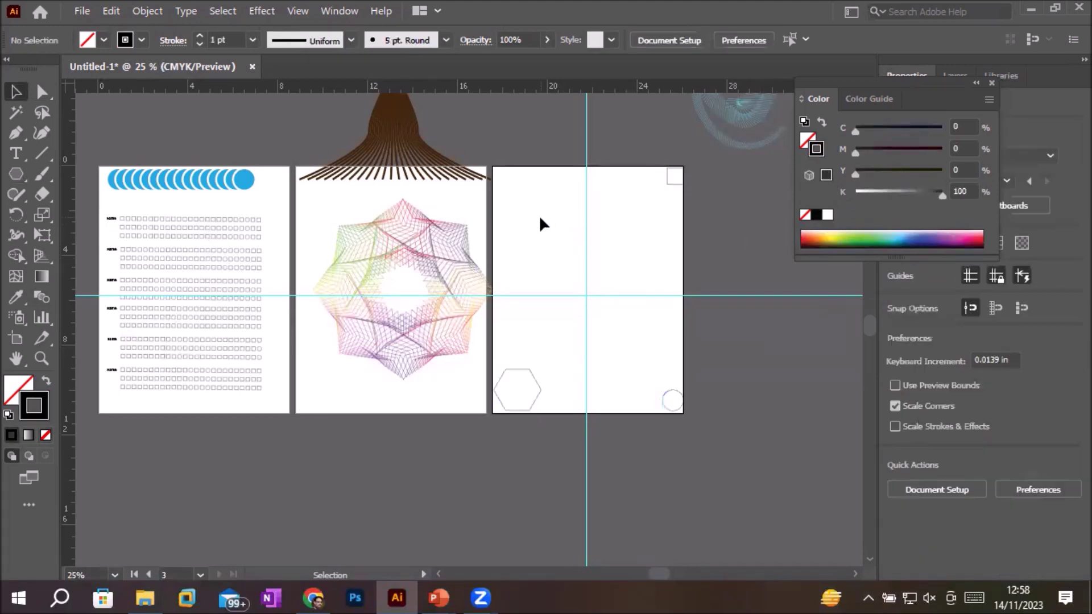
- Draw a small star in the third artboard's top-left corner
left_click(15, 175)
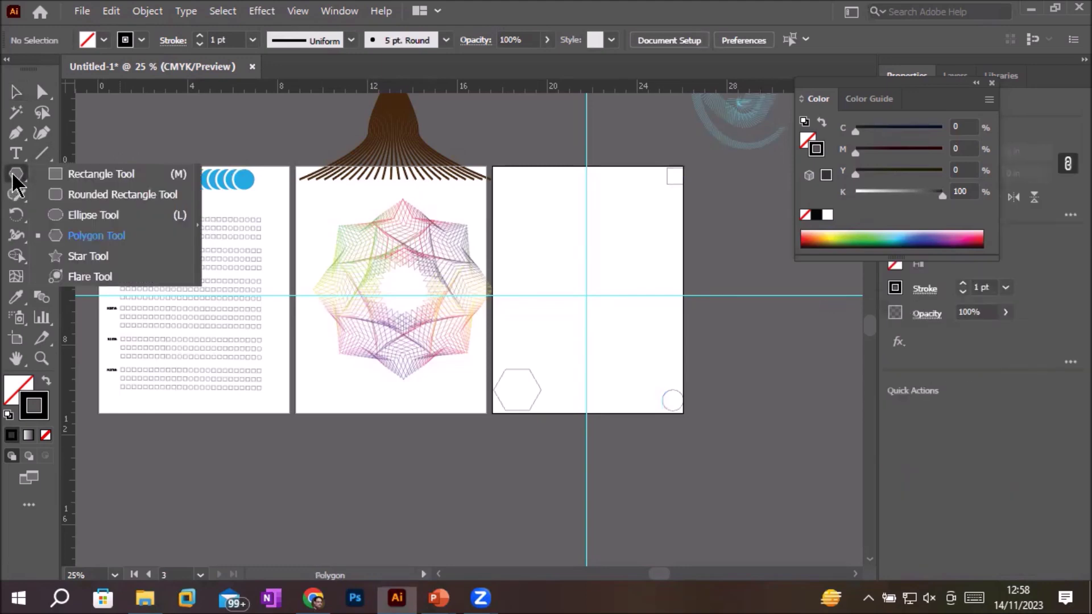
left_click(85, 256)
left_click_drag(504, 166, 516, 188)
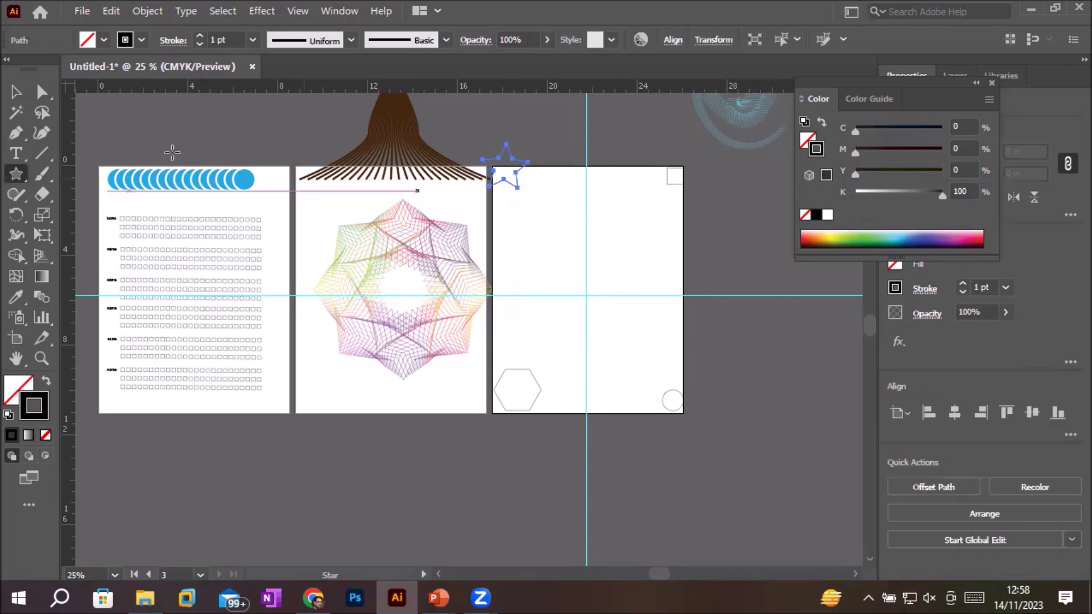
left_click(16, 92)
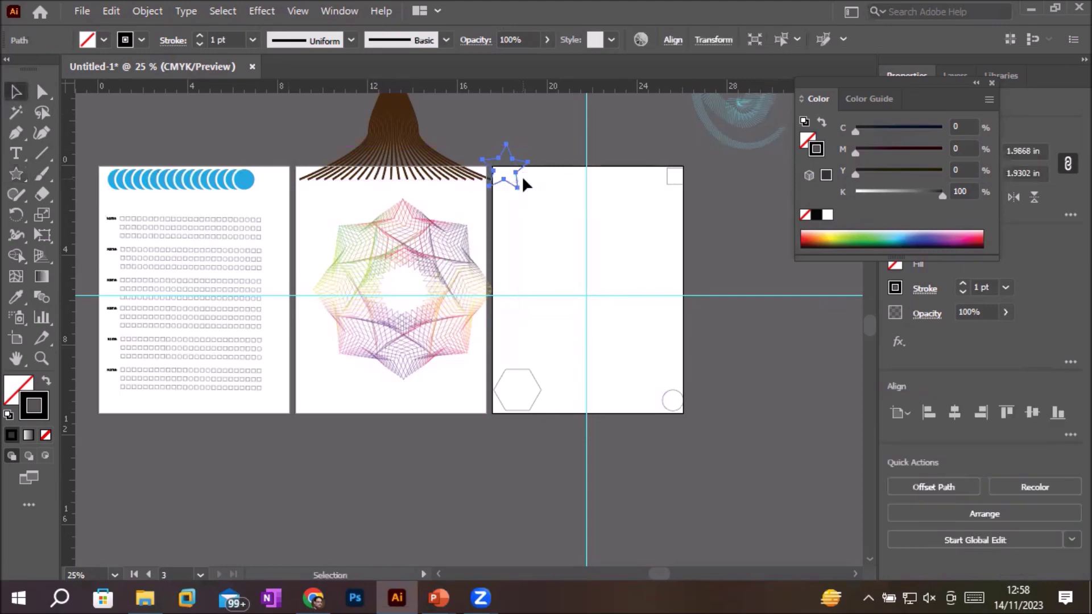
left_click_drag(517, 181, 529, 203)
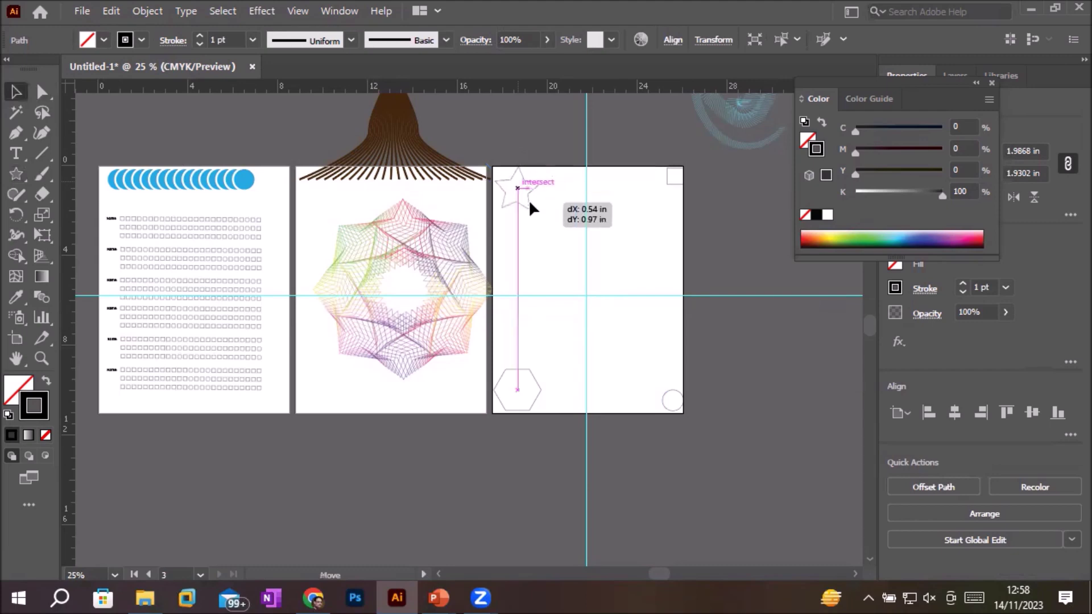
left_click(726, 285)
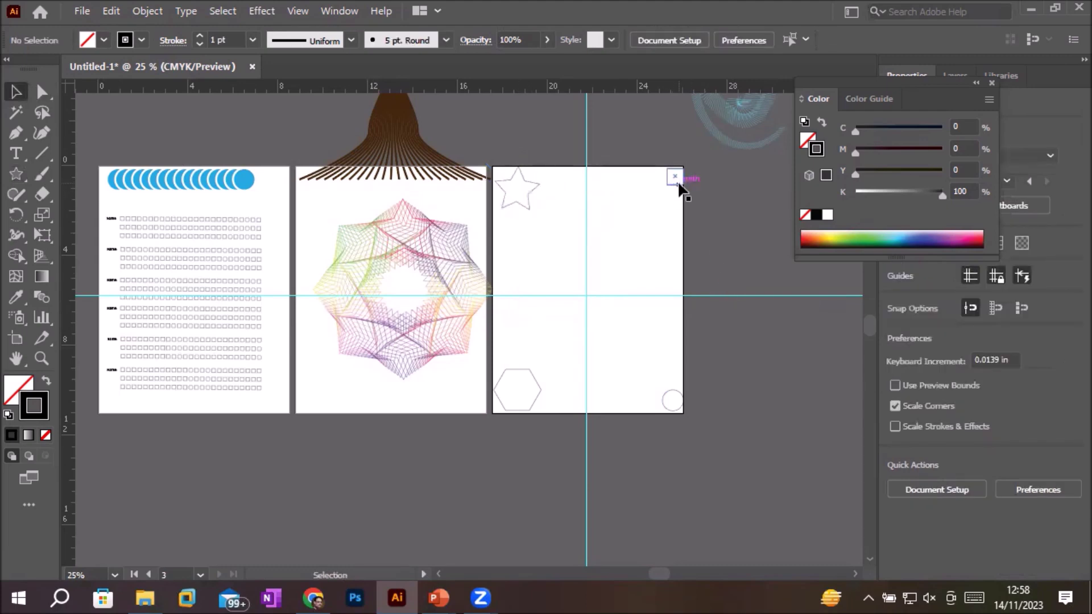
left_click(42, 296)
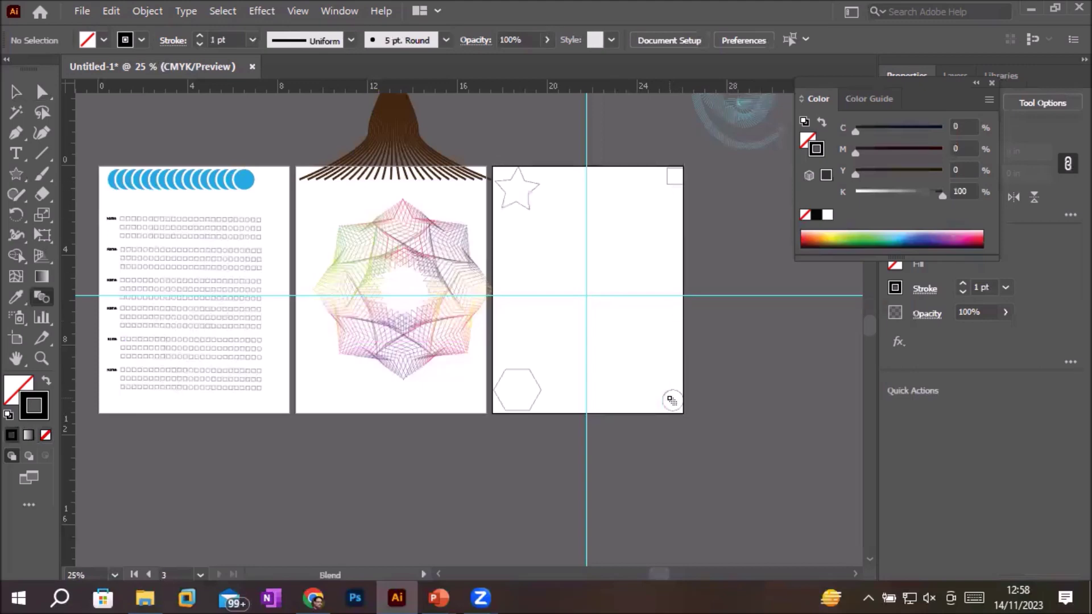
- Create a Blend-tool blend from the bottom-right circle to the top-right square, then deselect it
left_click(666, 395)
scroll(702, 178, "up", 3)
scroll(690, 181, "up", 1)
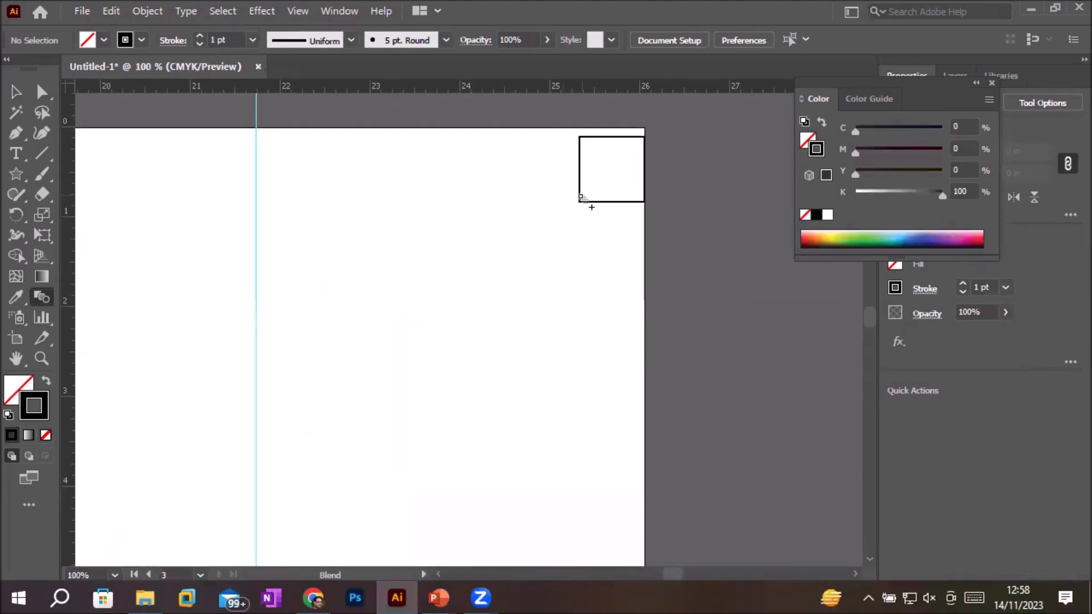
scroll(147, 130, "down", 1)
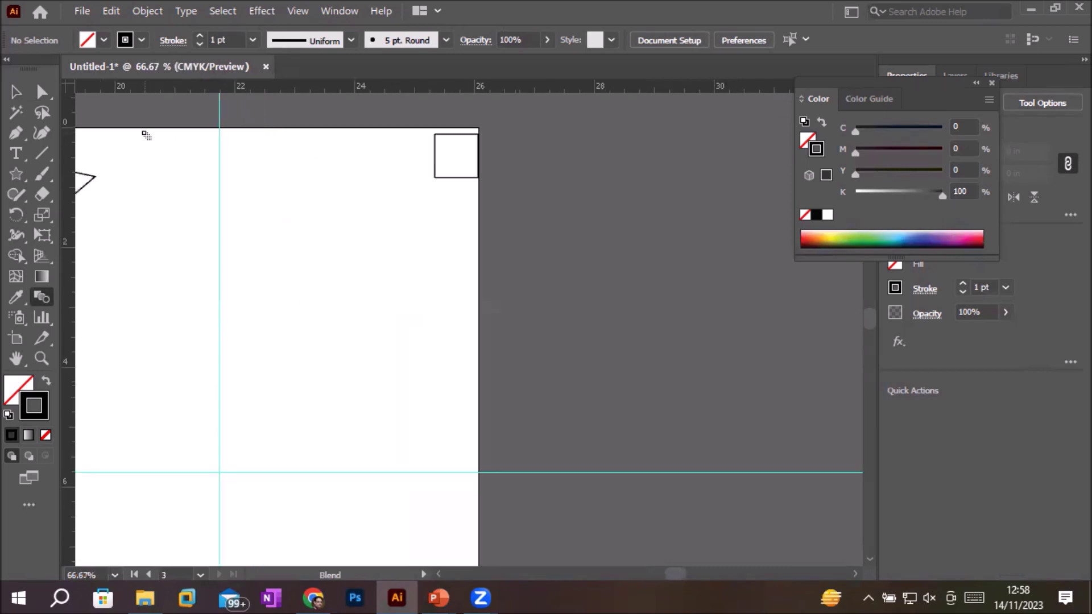
scroll(146, 130, "down", 1)
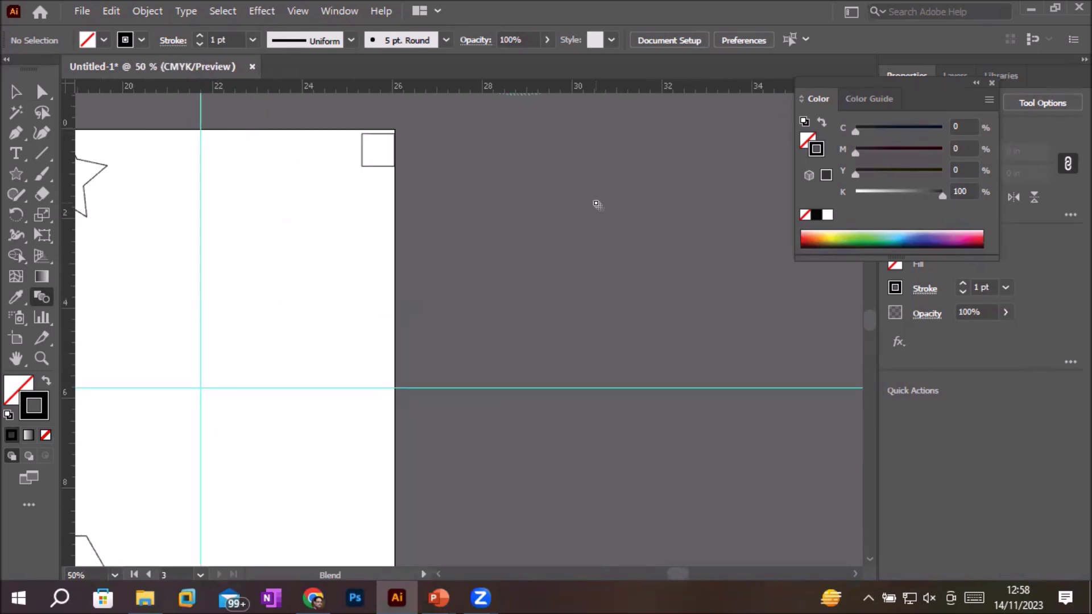
left_click(16, 91)
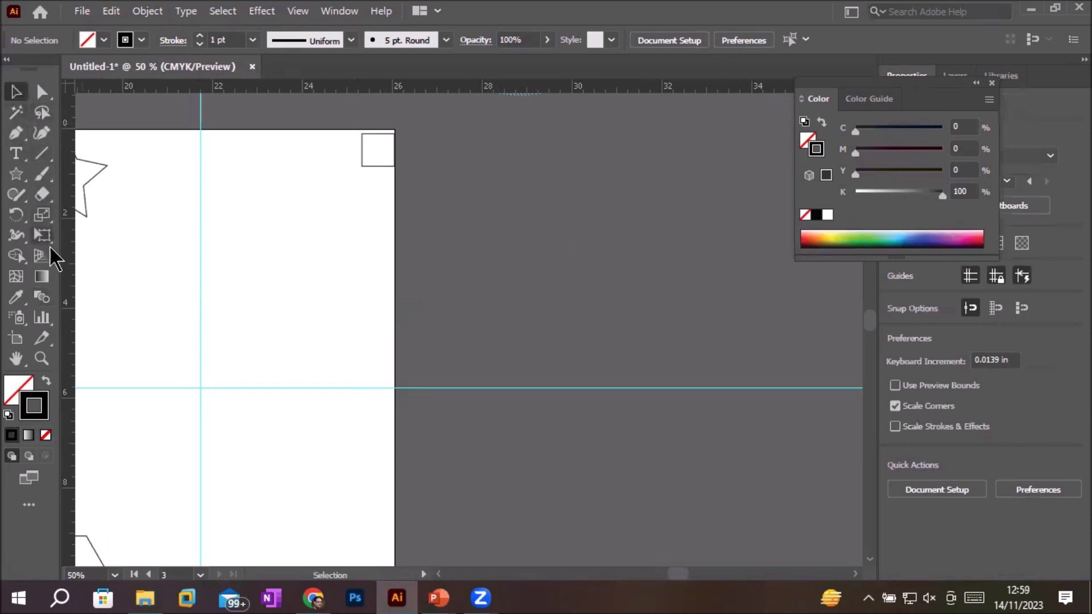
left_click(41, 297)
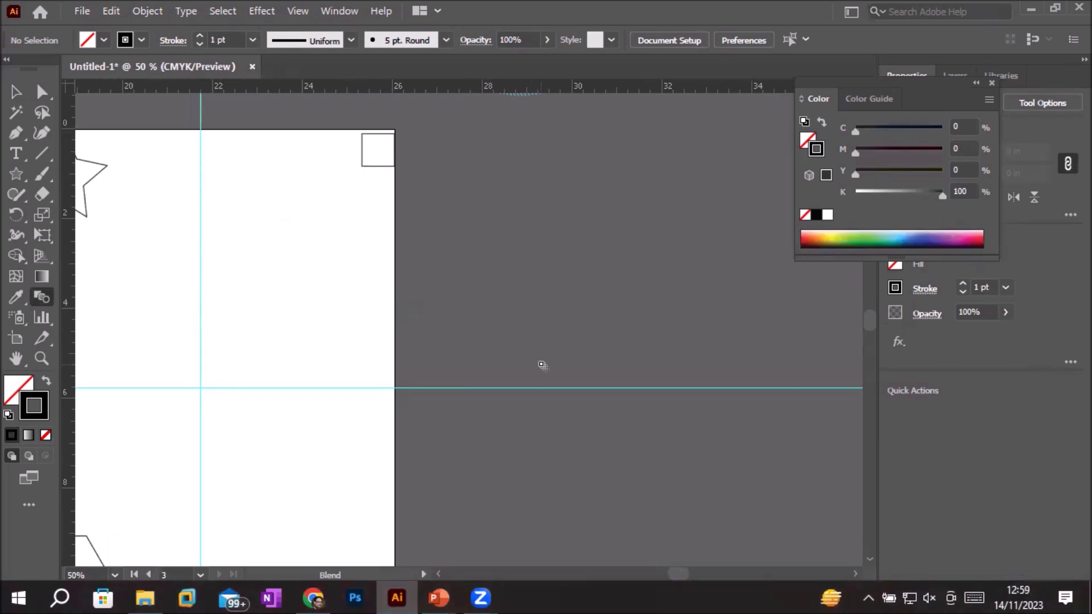
left_click_drag(556, 329, 628, 178)
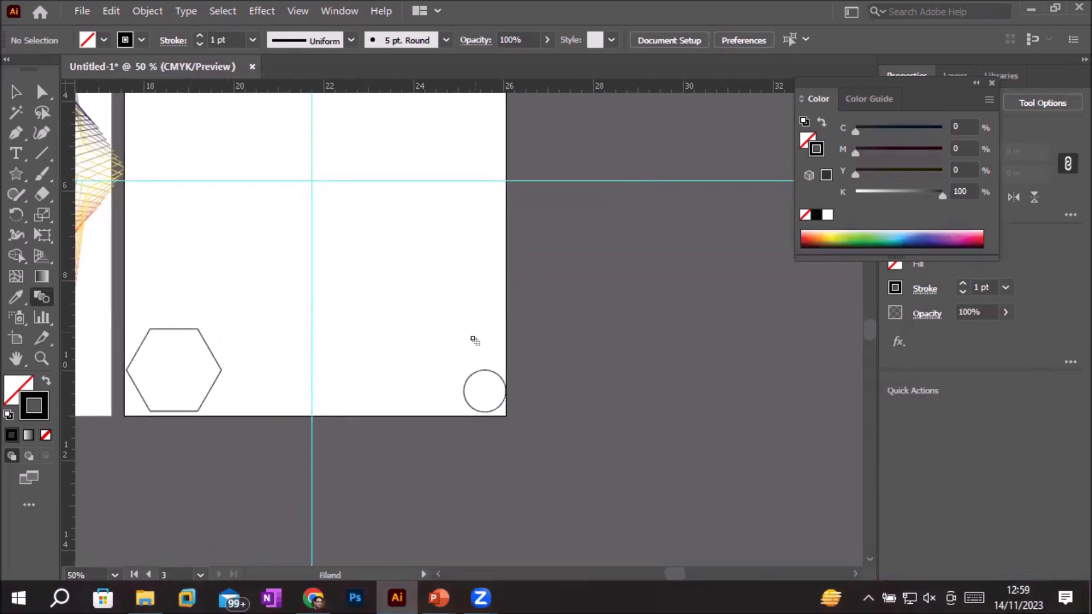
left_click(482, 374)
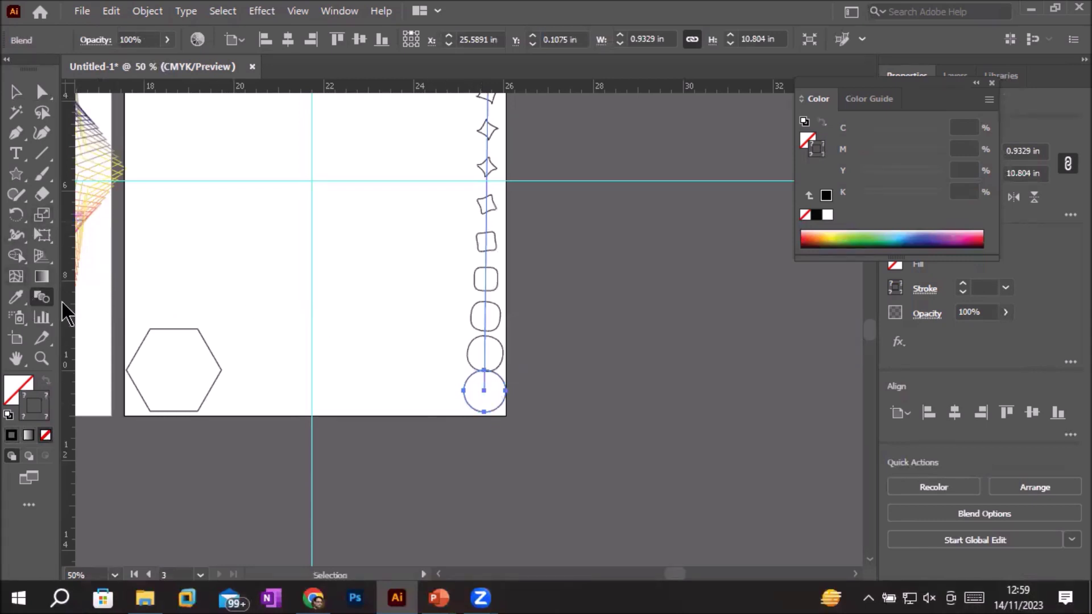
left_click(16, 91)
left_click(652, 298)
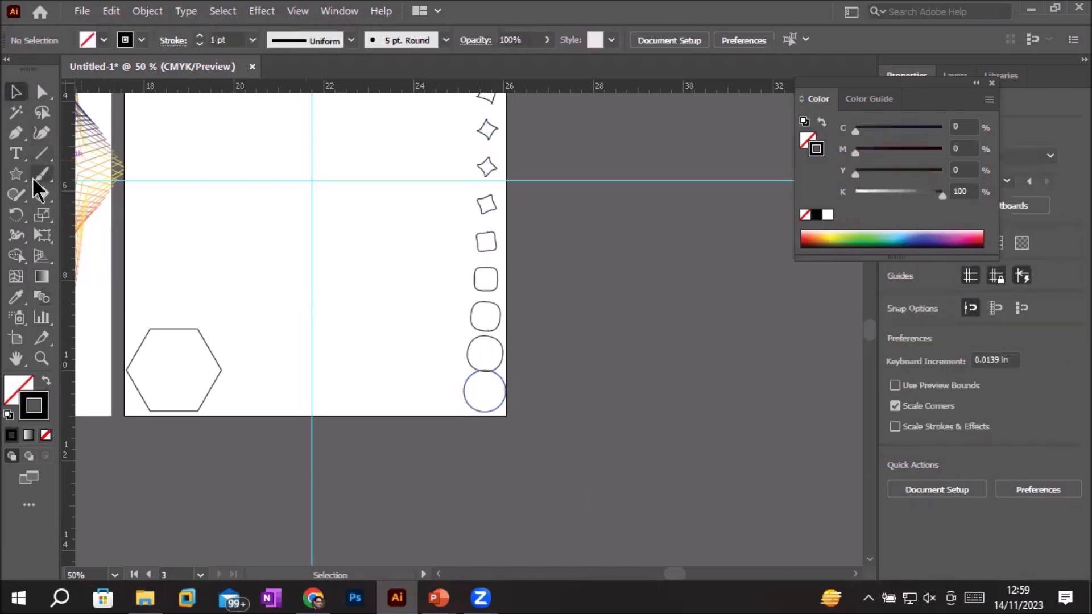
- Blend the hexagon into the bottom-right circle along the artboard's bottom edge
left_click(42, 297)
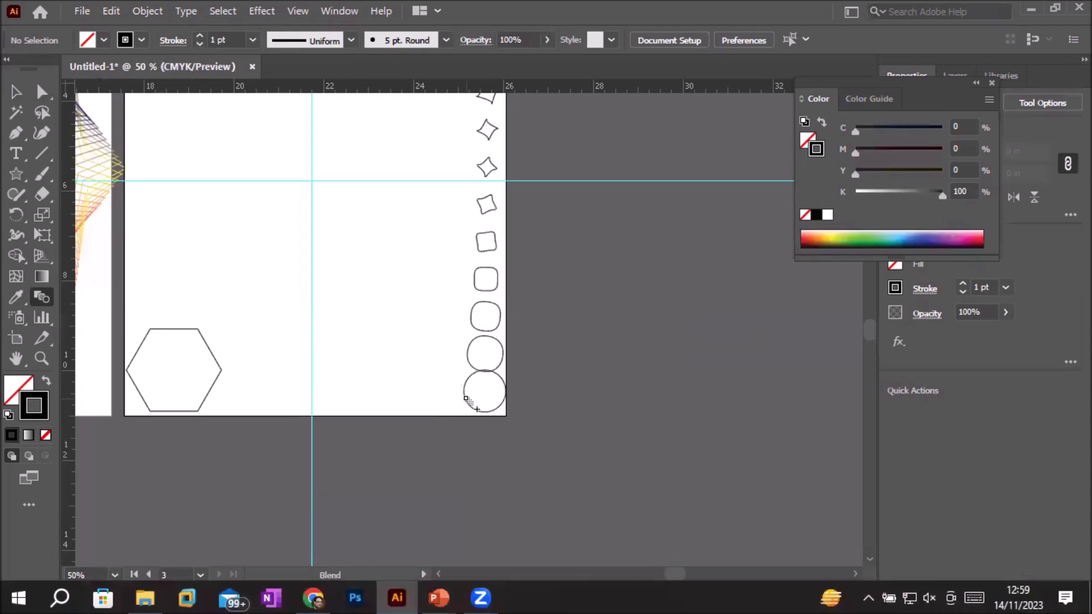
left_click(210, 391)
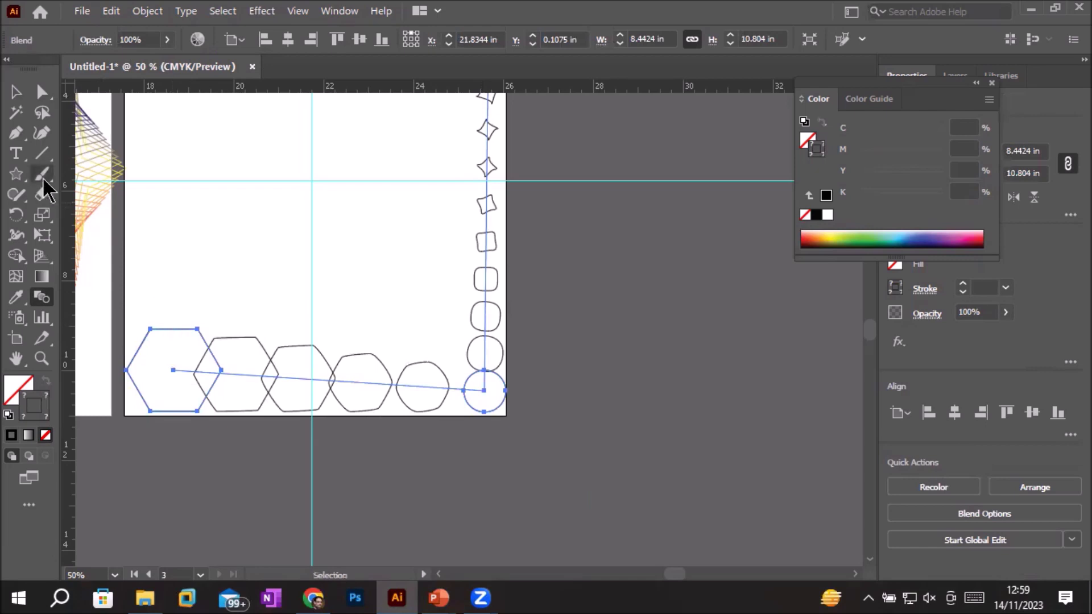
key("v")
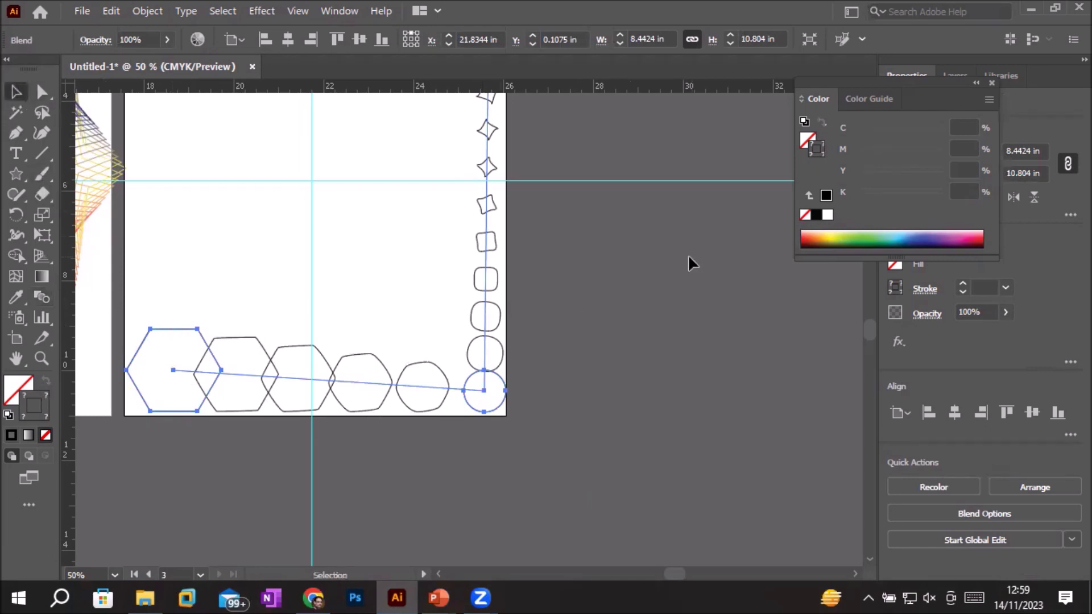
left_click(688, 257)
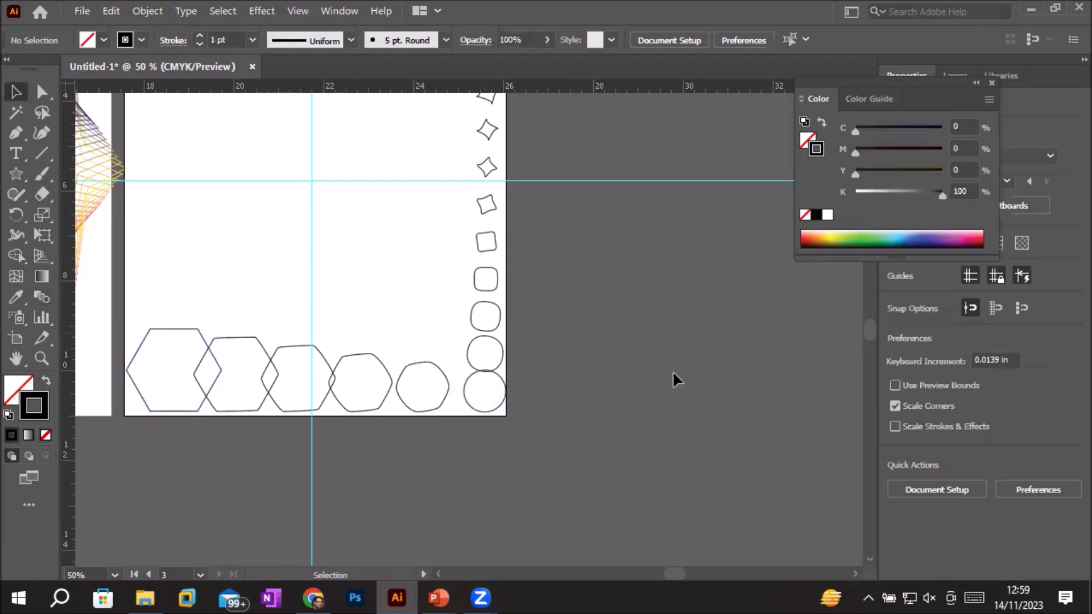
- Blend the top-left star down into the hexagon along the left edge
left_click(40, 299)
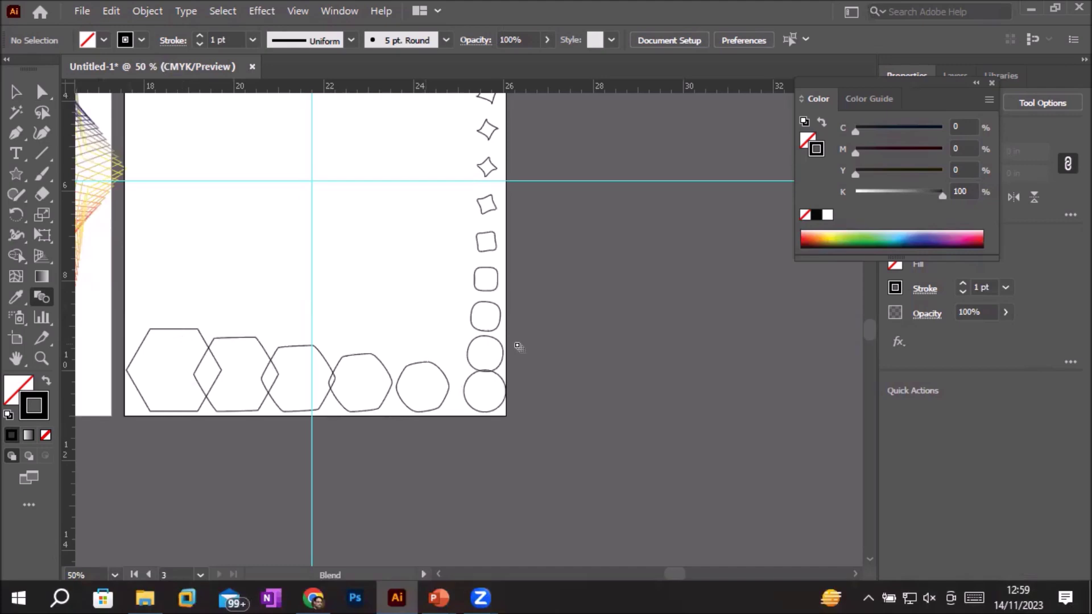
left_click_drag(576, 296, 653, 490)
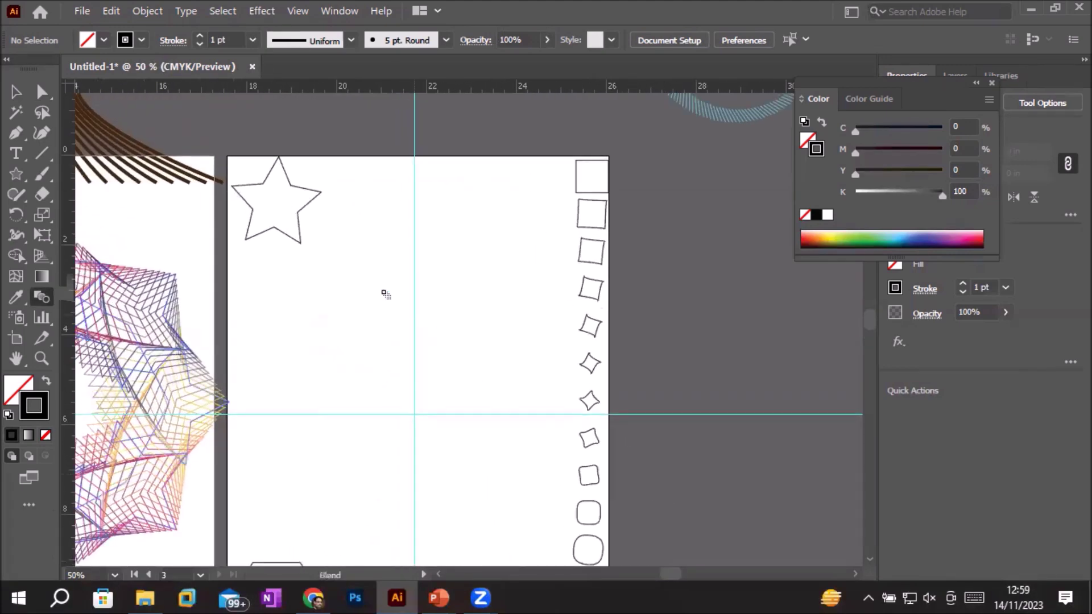
left_click(301, 241)
scroll(504, 358, "down", 2)
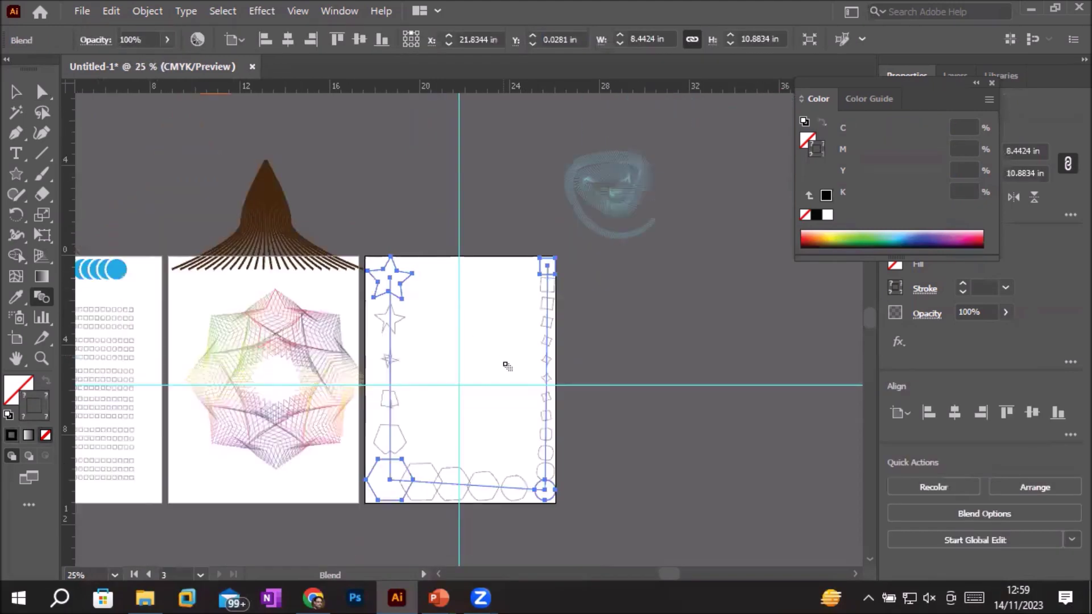
scroll(641, 443, "up", 1)
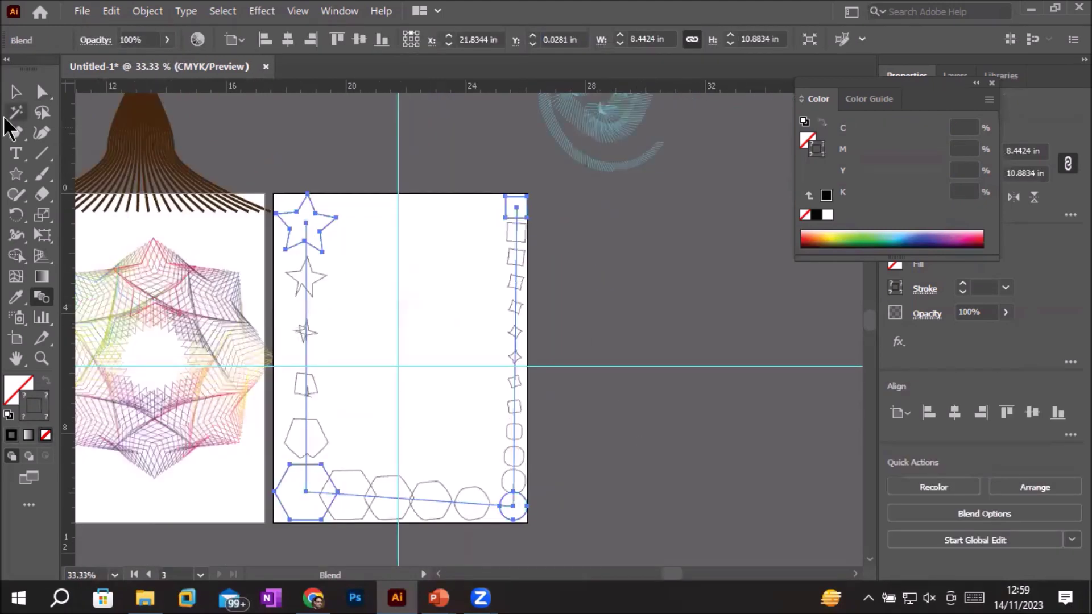
left_click(20, 94)
left_click(319, 122)
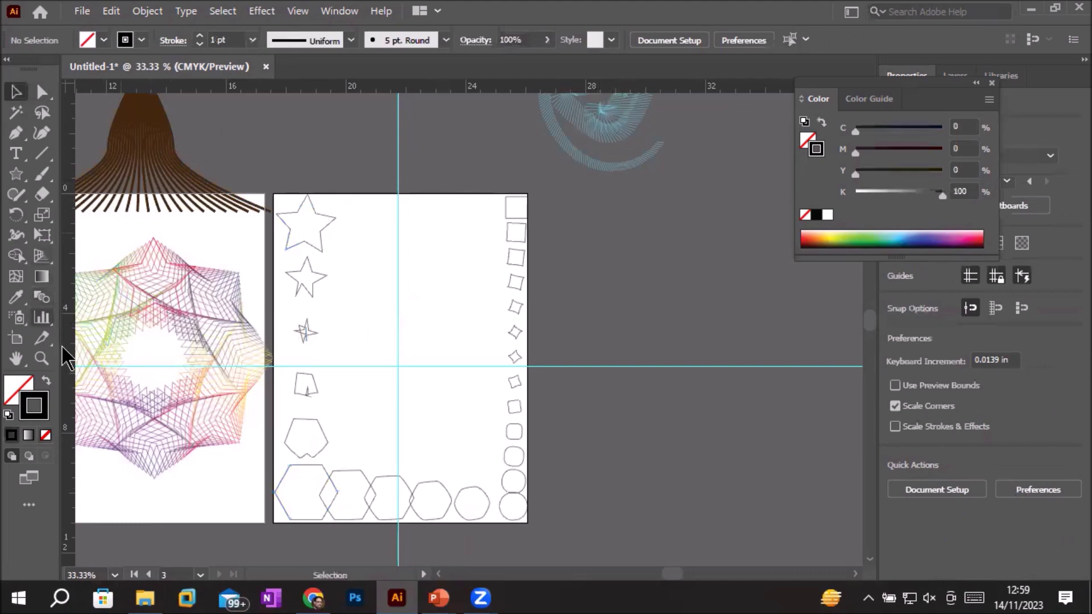
- Blend the top-right square with the top-left star across the artboard's top edge
left_click(42, 298)
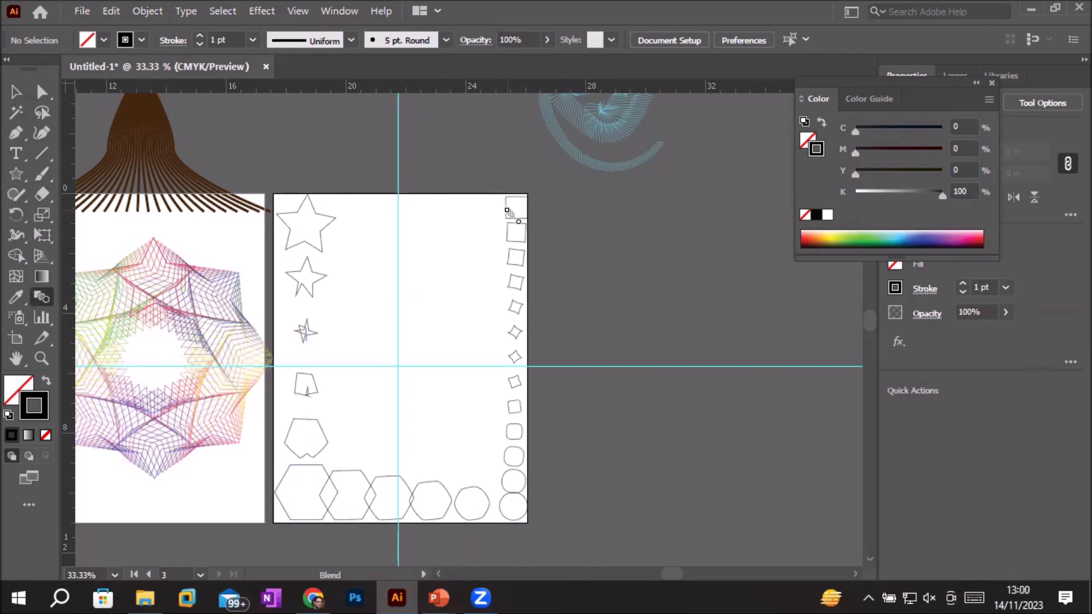
left_click(509, 212)
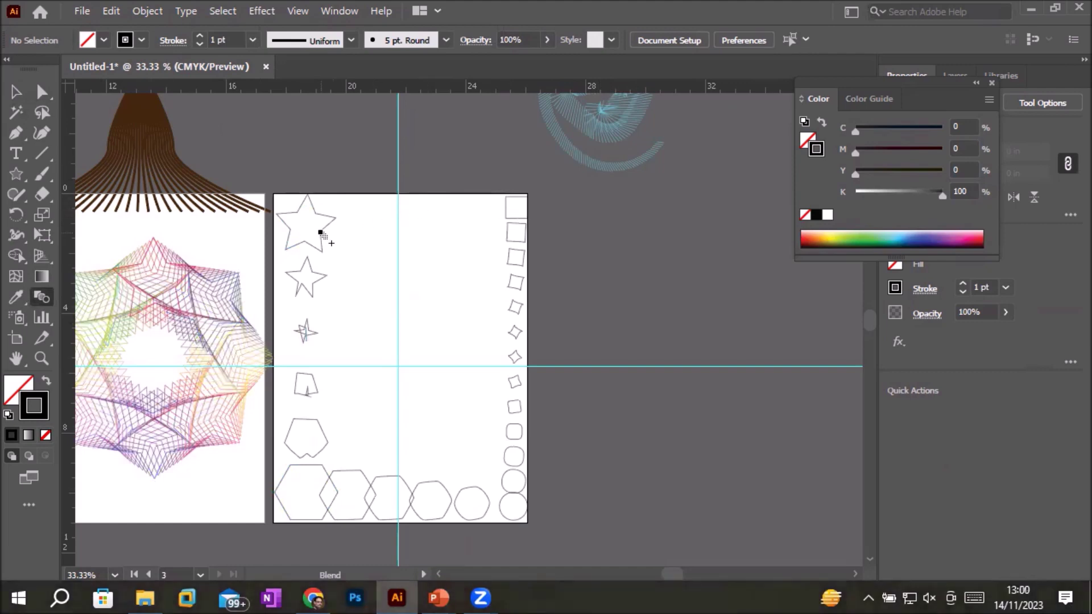
left_click(507, 209)
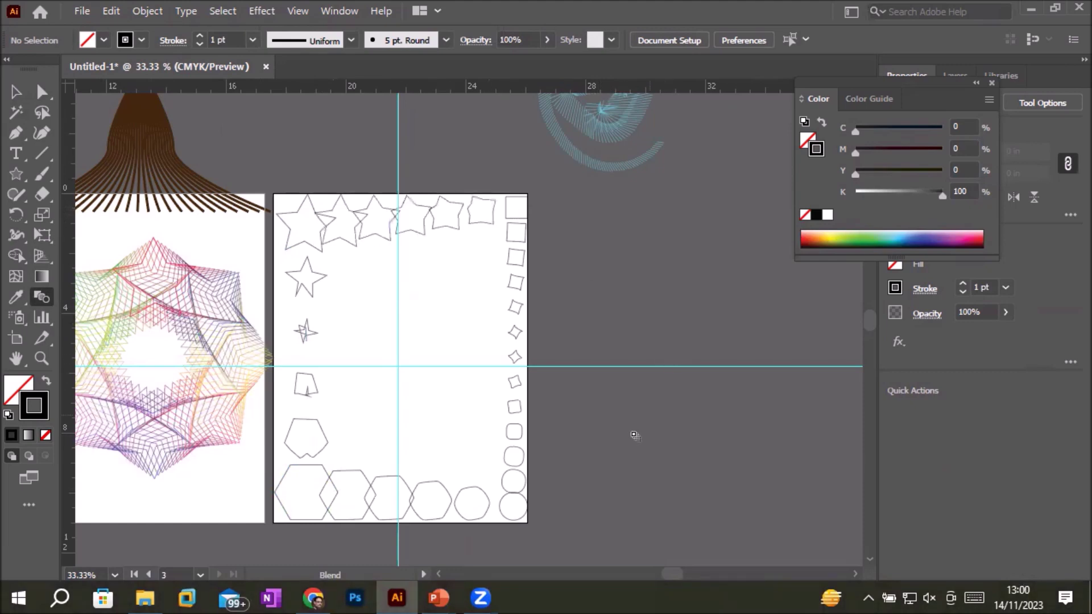
key("ctrl+minus")
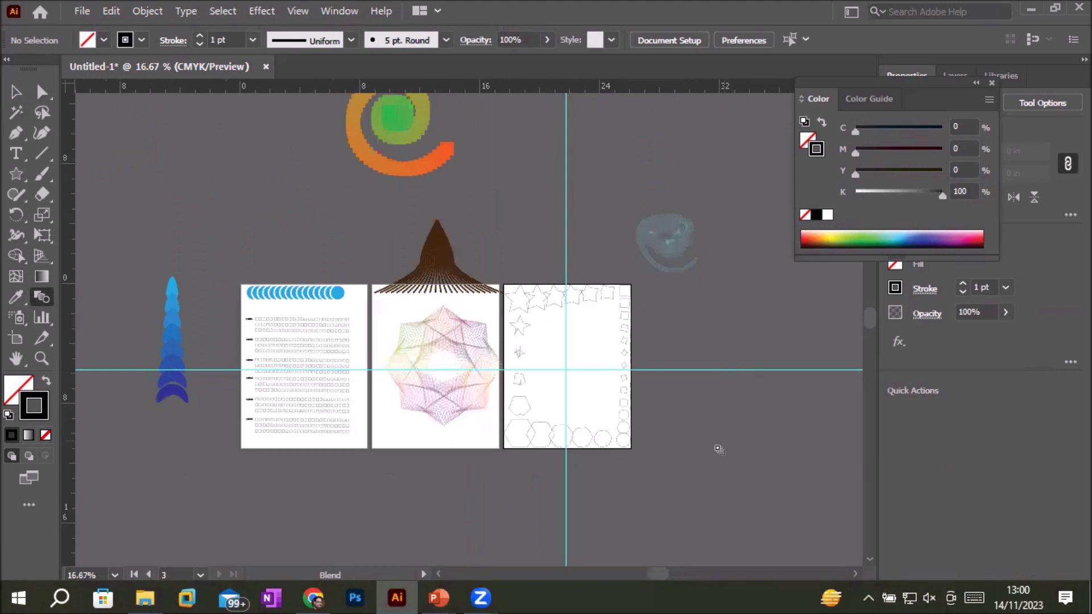
scroll(681, 473, "up", 1)
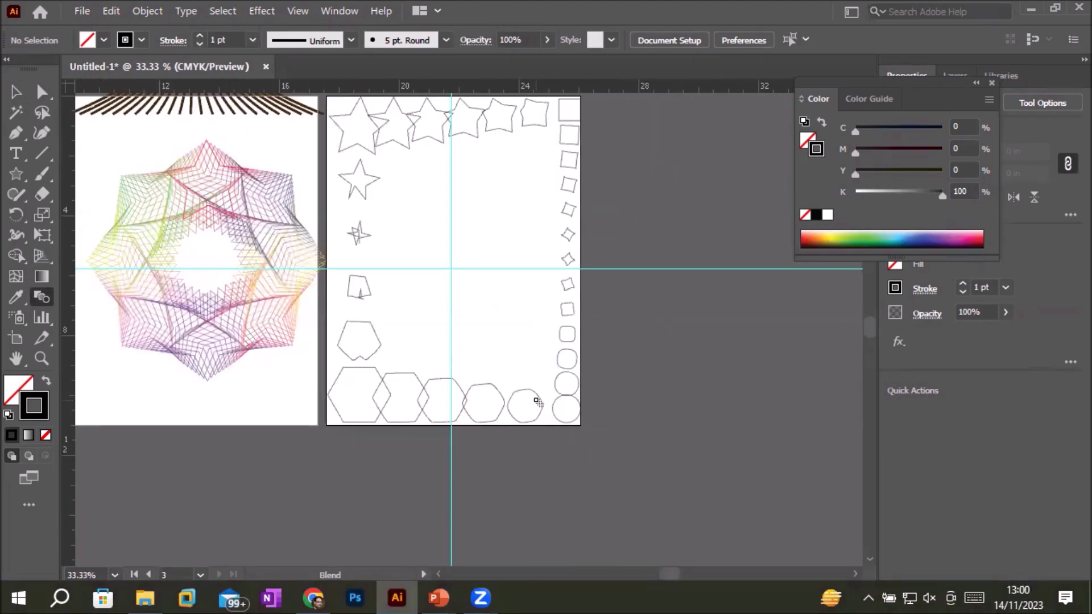
- Select the complete four-sided border blend
left_click(15, 91)
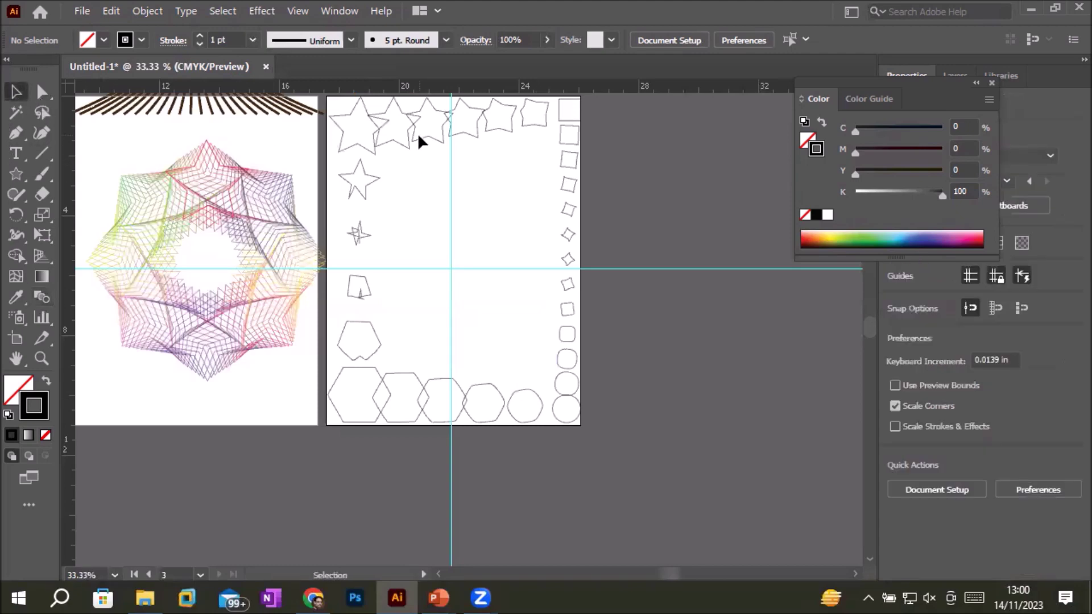
scroll(667, 374, "down", 1)
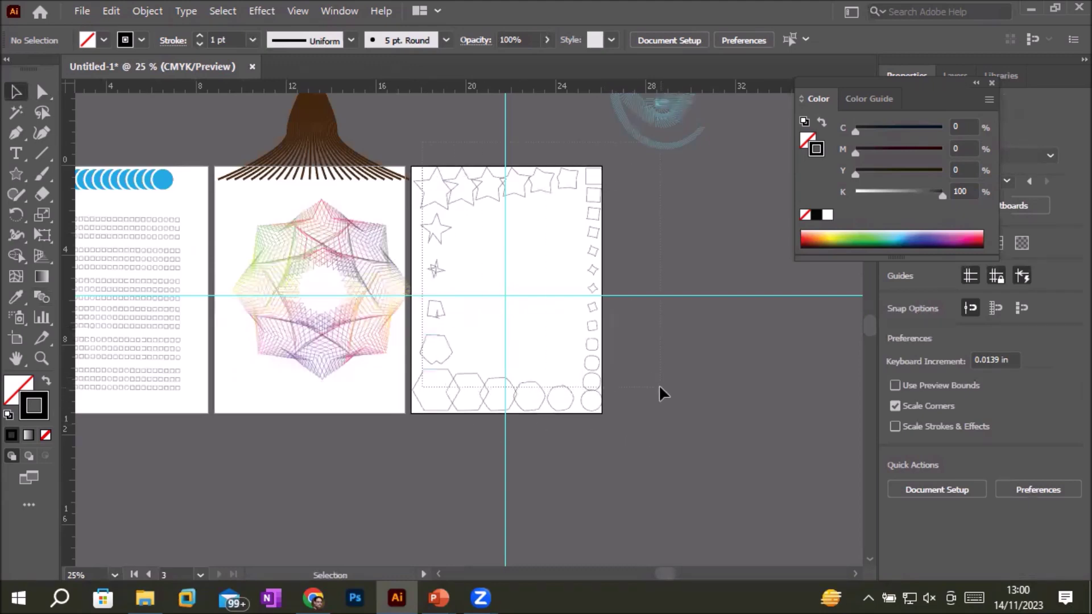
key("ctrl+a")
left_click(637, 421)
left_click(439, 170)
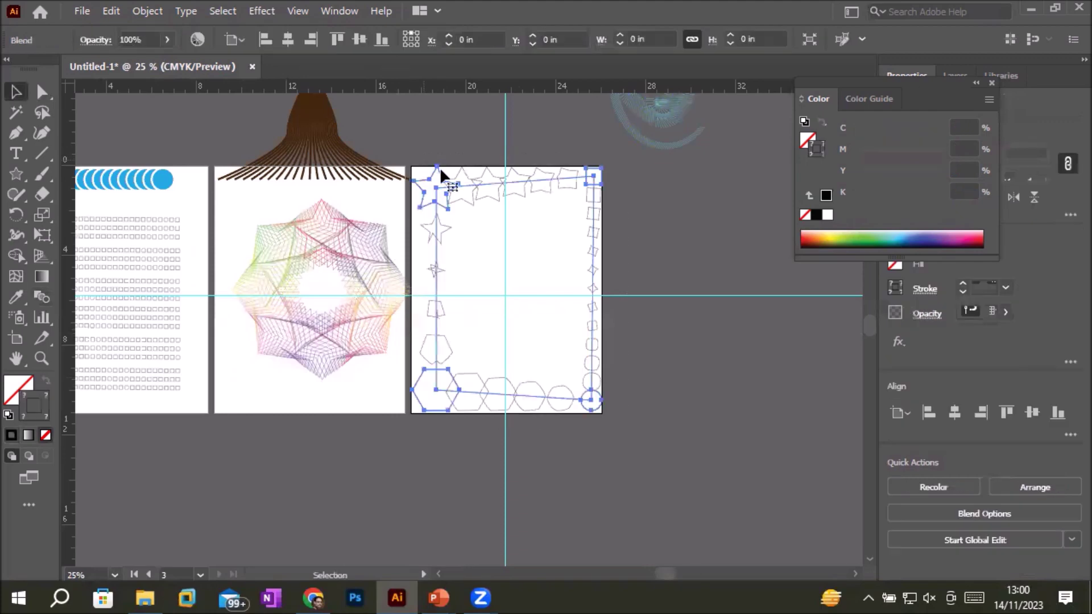
- Set the border blend's Blend Options spacing to 72 Specified Steps
double_click(40, 298)
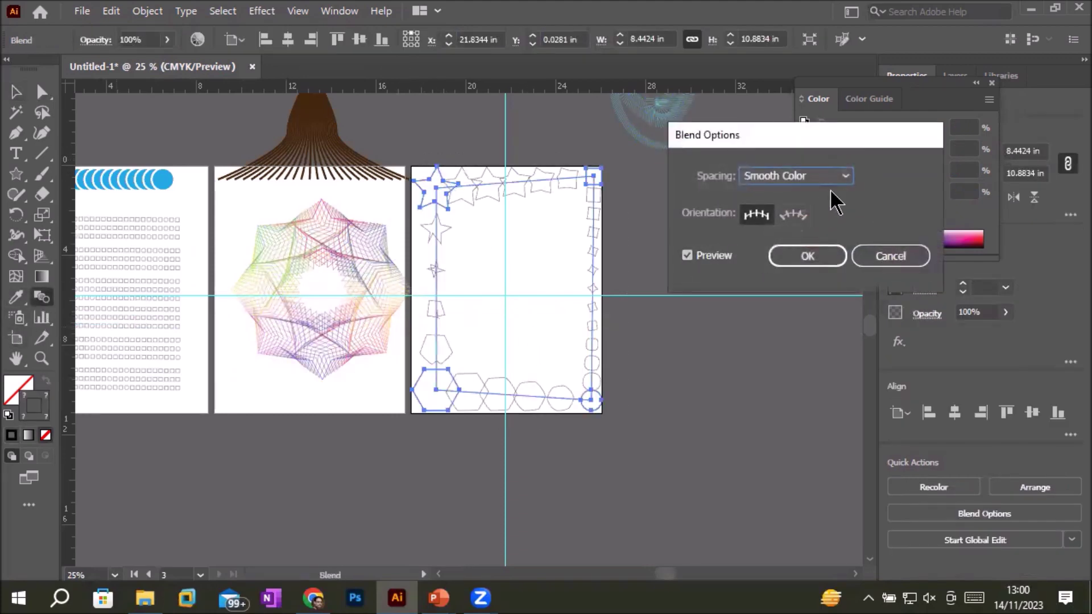
left_click(839, 177)
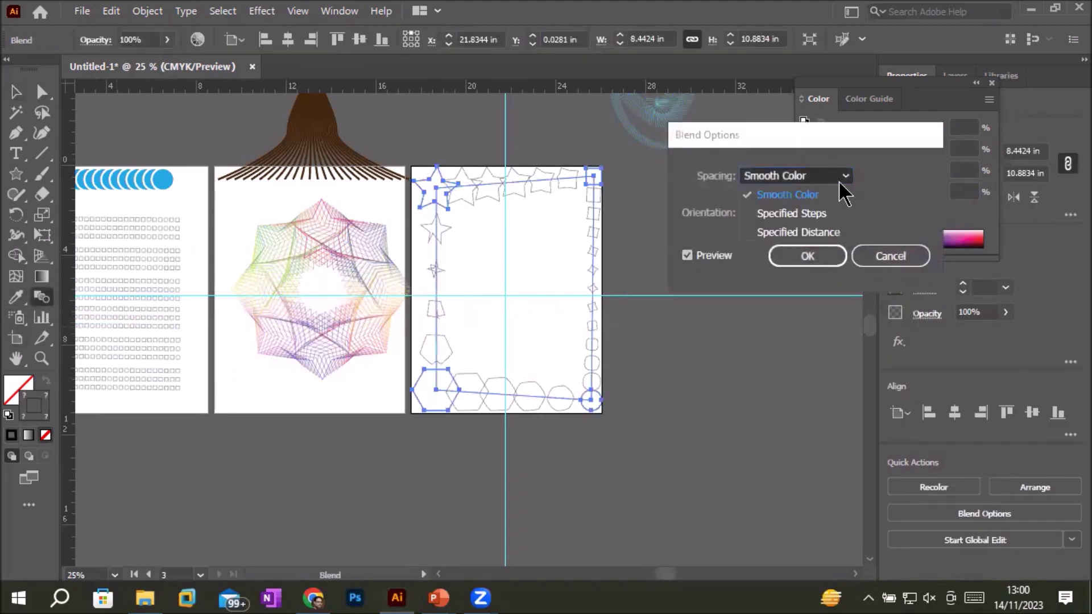
left_click(825, 216)
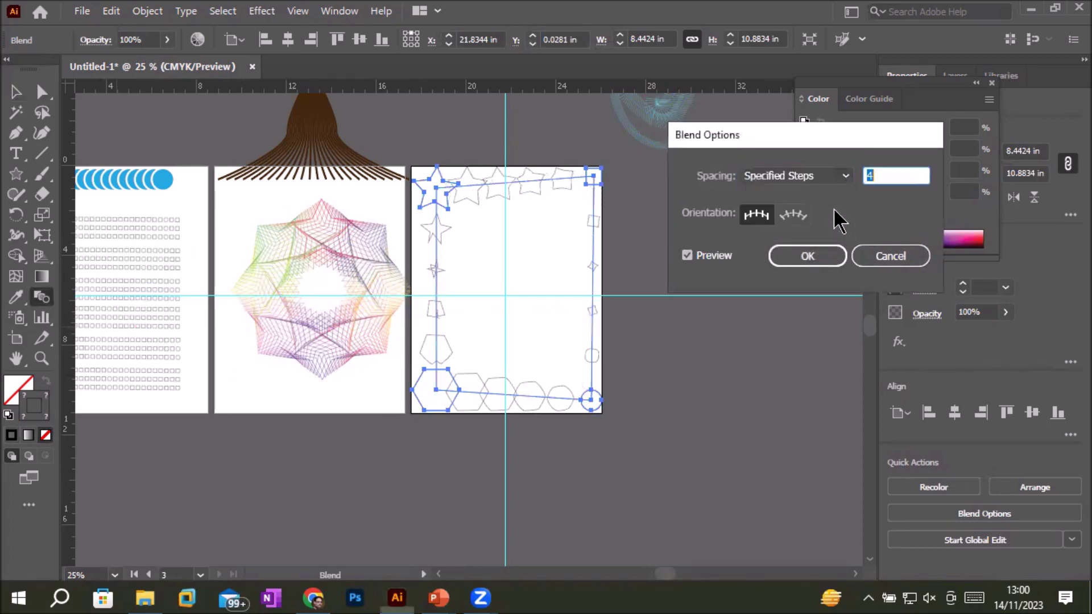
key("Up")
key("Up")
key("Up")
key("Up")
key("Up")
key("Up")
key("Up")
key("Up")
key("Up")
key("Up")
key("Up")
key("Up")
key("Up")
key("Up")
key("Up")
key("Up")
key("Up")
key("Up")
key("Up")
key("Up")
key("Up")
key("Up")
key("Up")
key("Up")
key("Up")
key("Up")
key("Up")
key("Up")
key("Up")
key("Up")
key("Up")
key("Up")
key("Up")
key("Up")
key("Up")
key("Up")
key("Up")
key("Up")
key("Up")
key("Up")
key("Up")
key("Up")
key("Up")
key("Up")
key("Up")
key("Up")
key("Up")
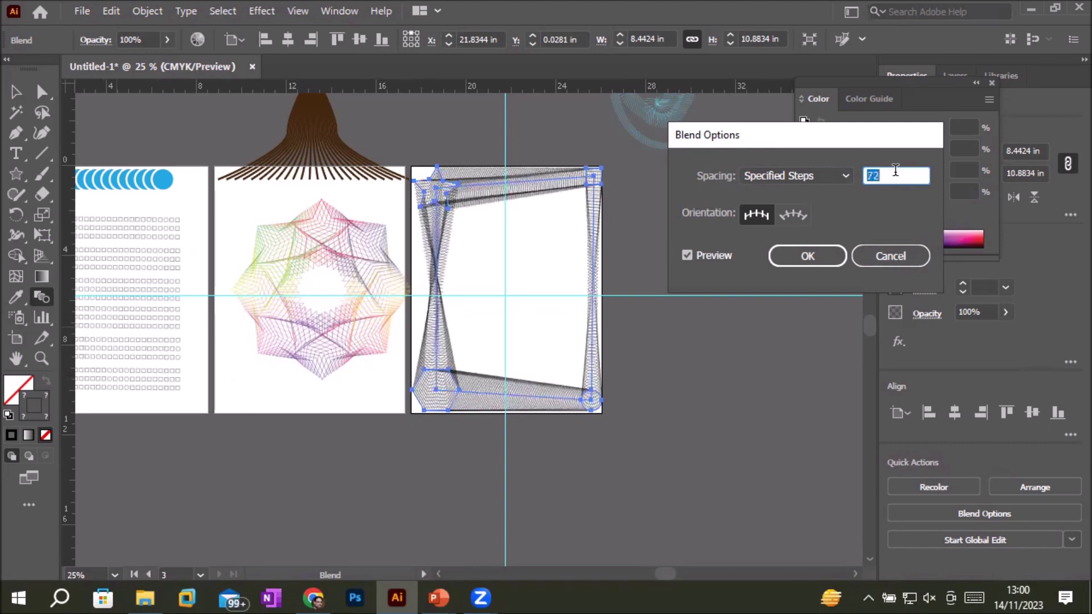
left_click(822, 262)
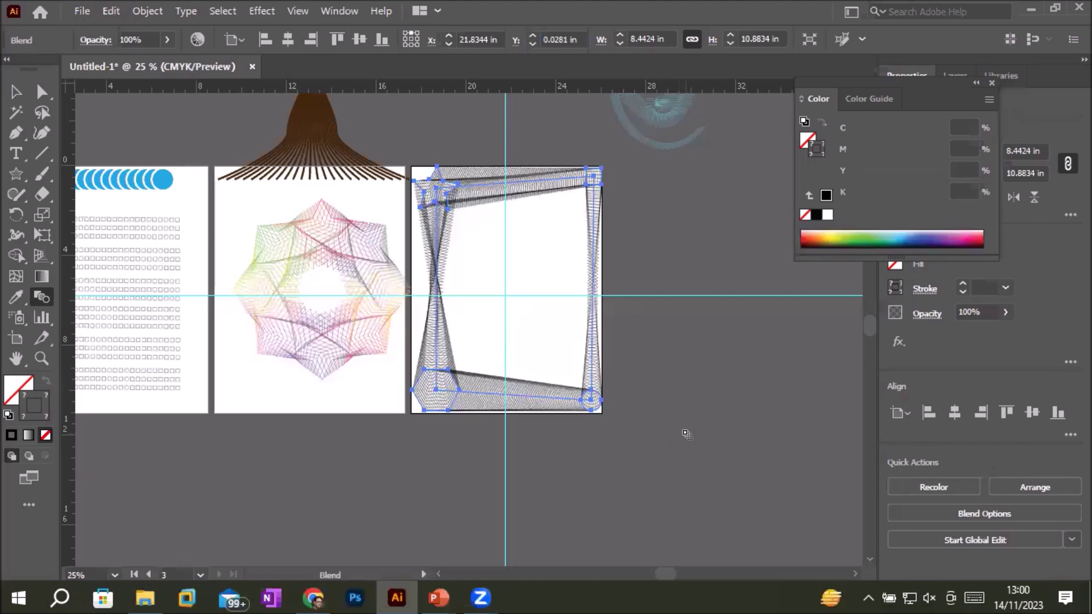
left_click(16, 153)
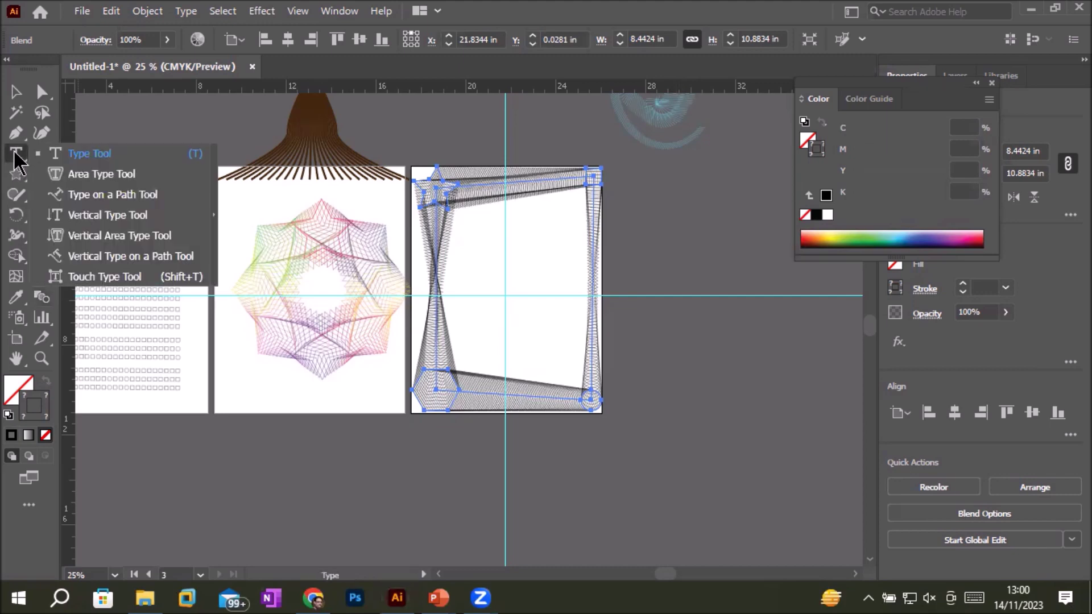
- Add a new blank Letter-size artboard beside Artboard 4 and choose the Type Tool
left_click(89, 161)
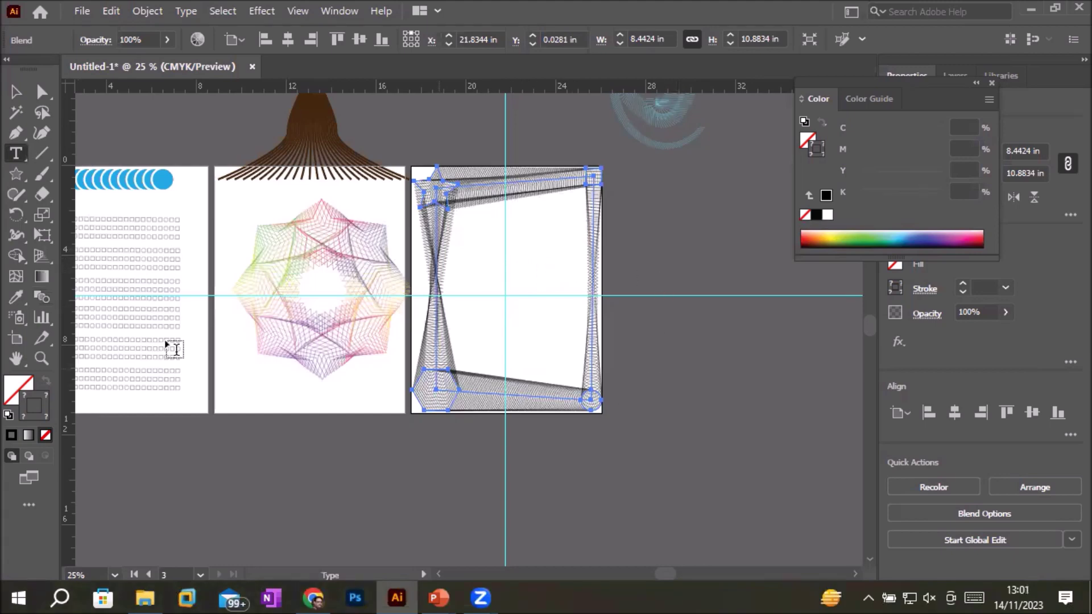
left_click(16, 338)
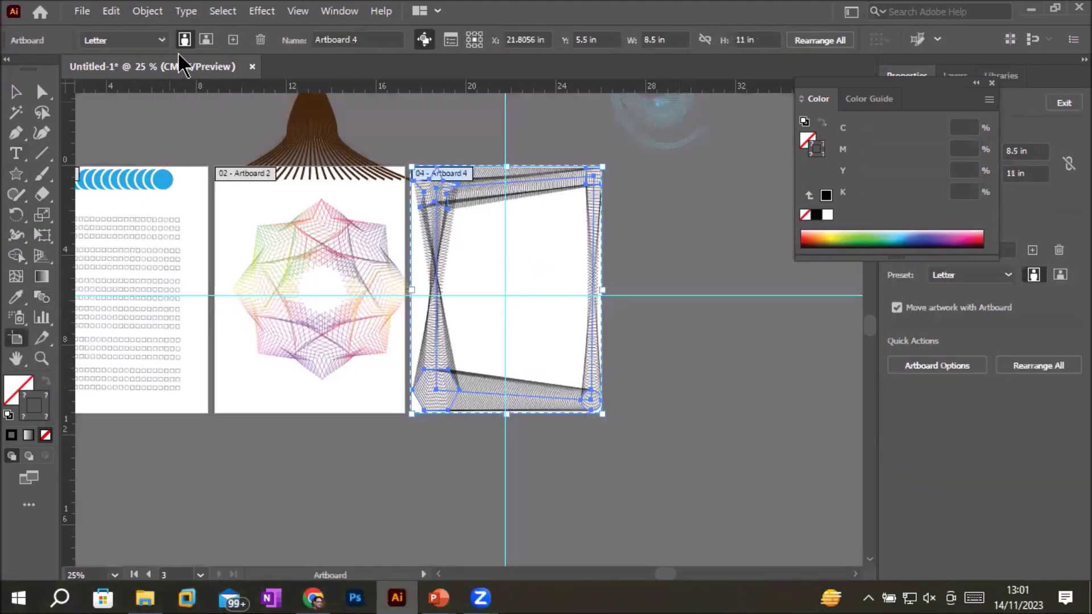
left_click(234, 41)
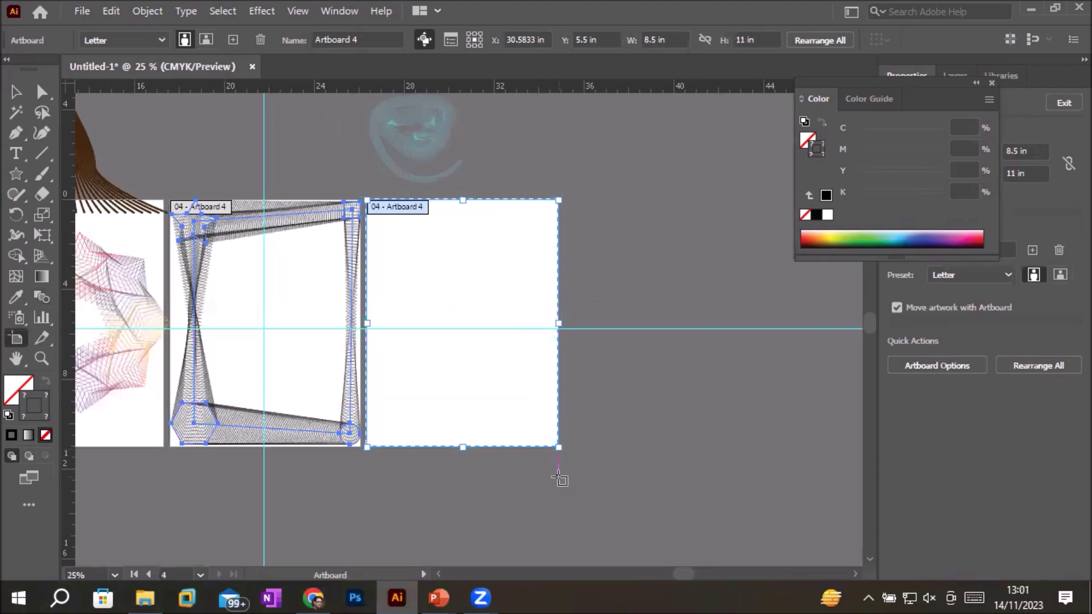
scroll(559, 478, "up", 1)
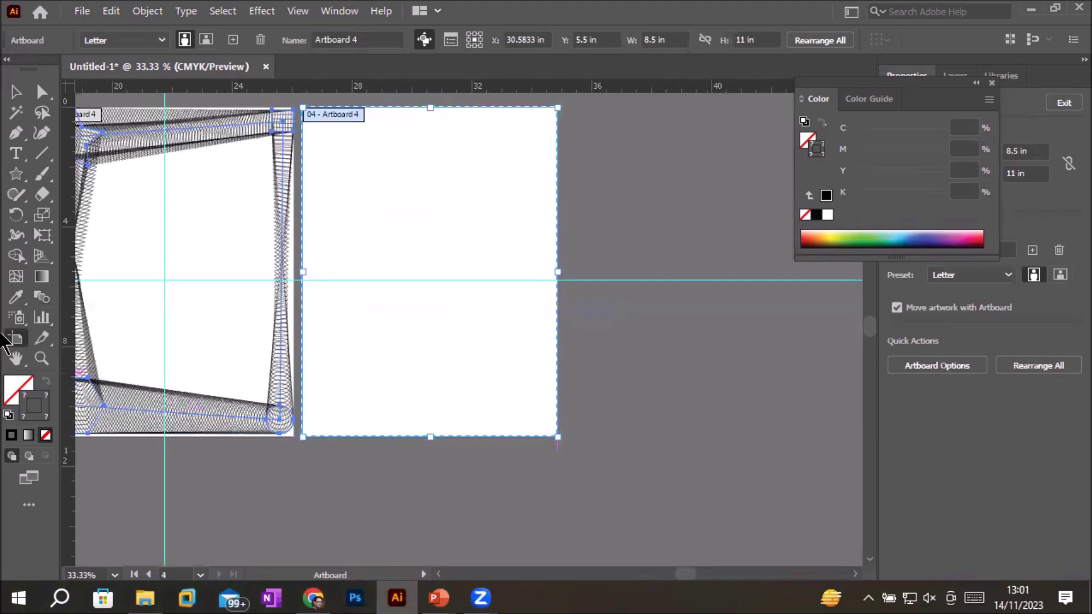
left_click_drag(16, 153, 109, 158)
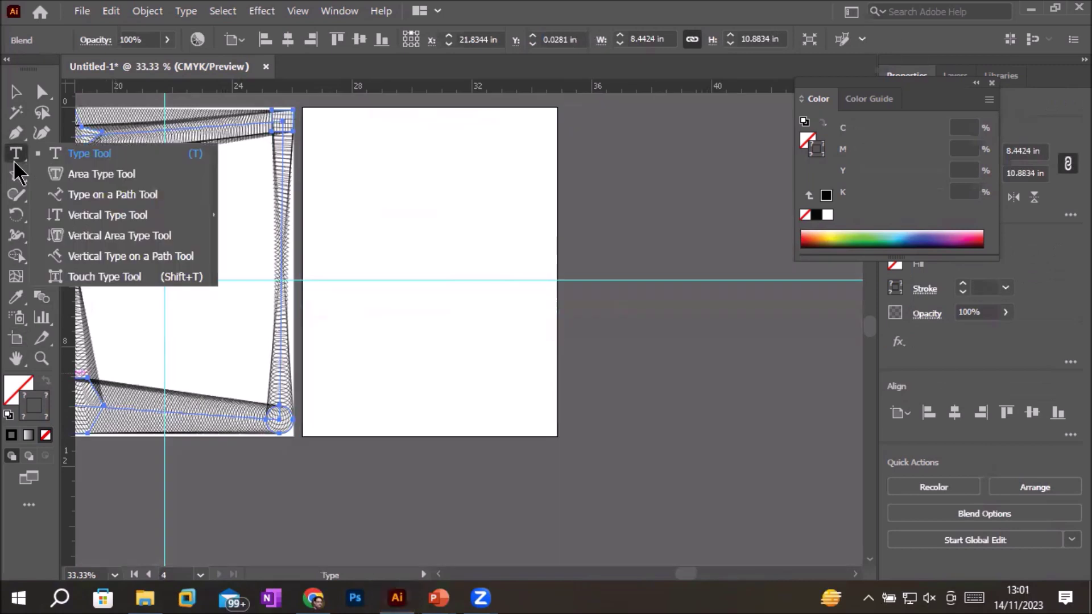
- Replace the placeholder with a 12 pt capital 'M' and move it lower-left on the new artboard
left_click(390, 220)
key("BackSpace")
left_click(16, 91)
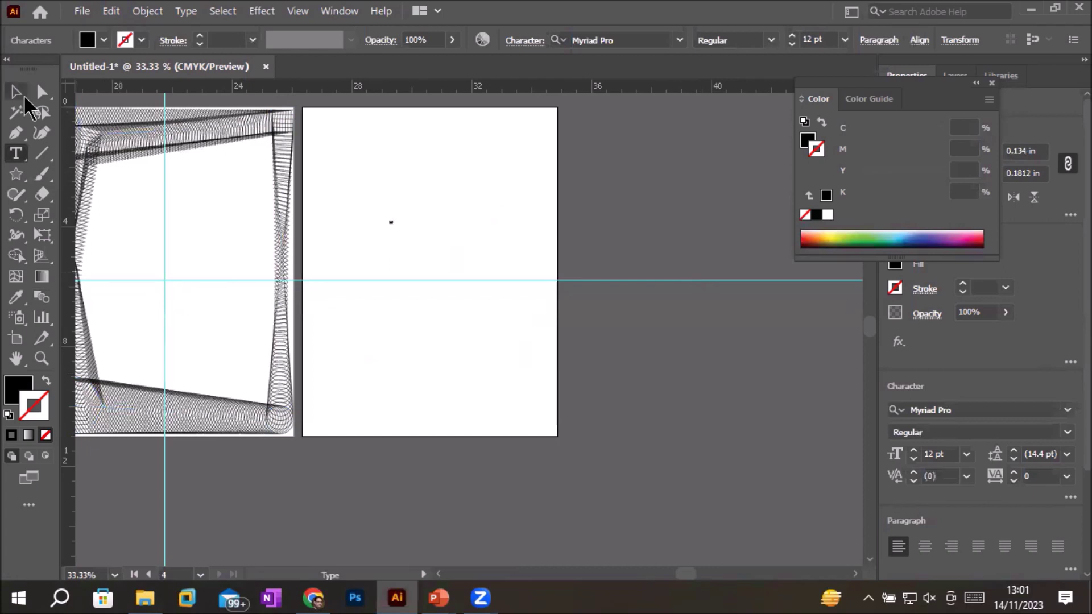
scroll(384, 220, "up", 2)
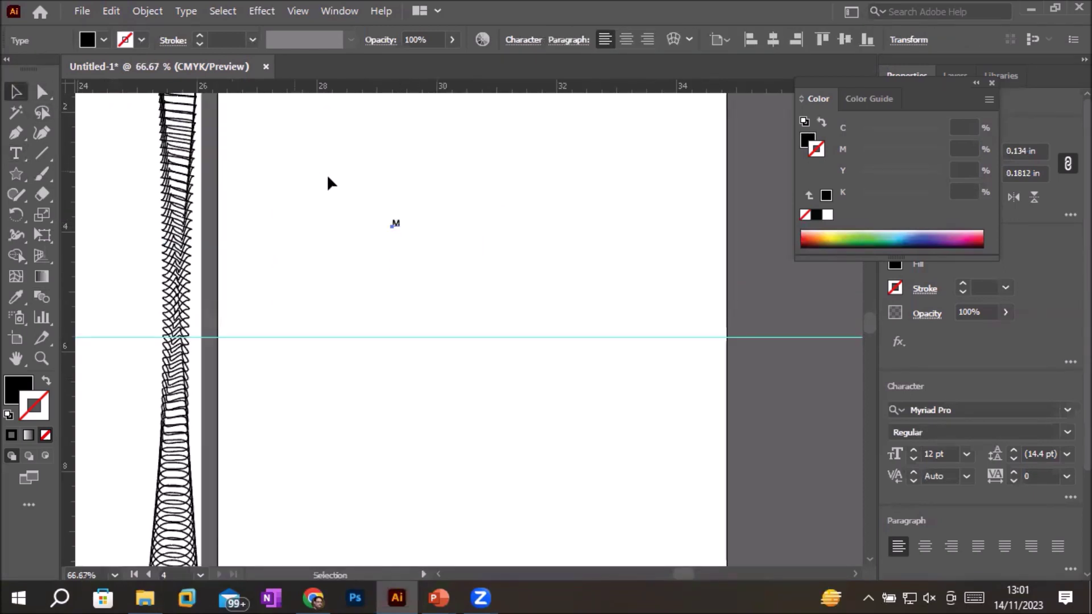
scroll(384, 230, "up", 7)
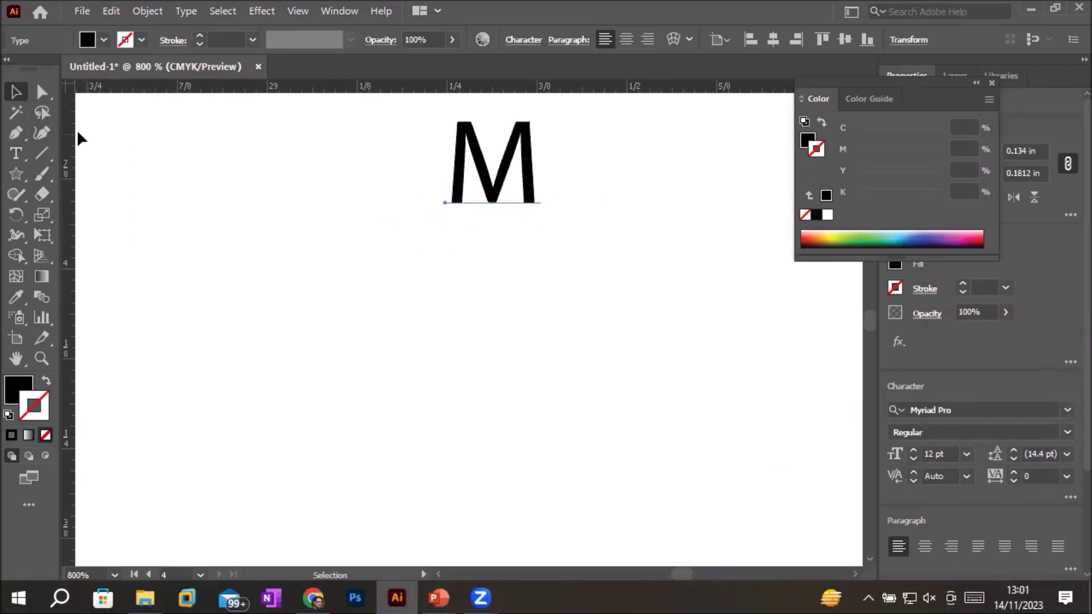
left_click_drag(497, 189, 473, 252)
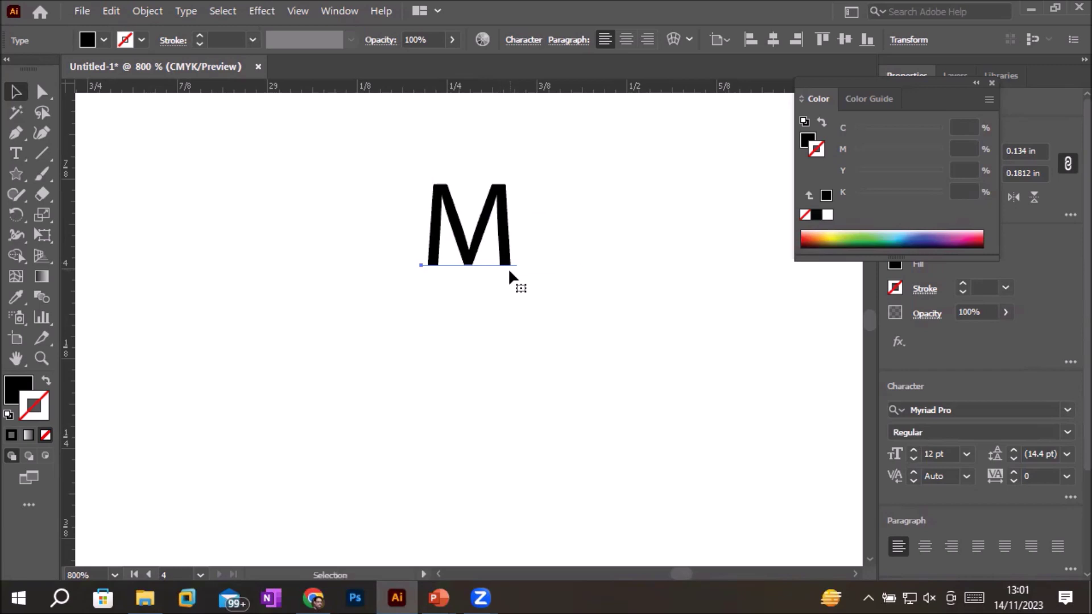
left_click(203, 210)
left_click(436, 217)
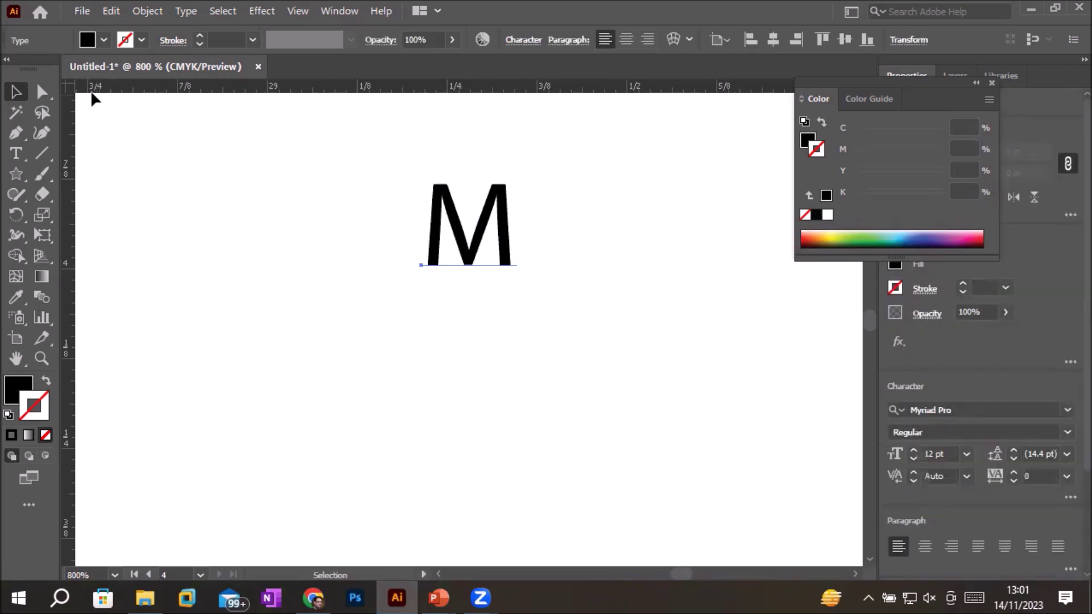
left_click(42, 91)
left_click(523, 322)
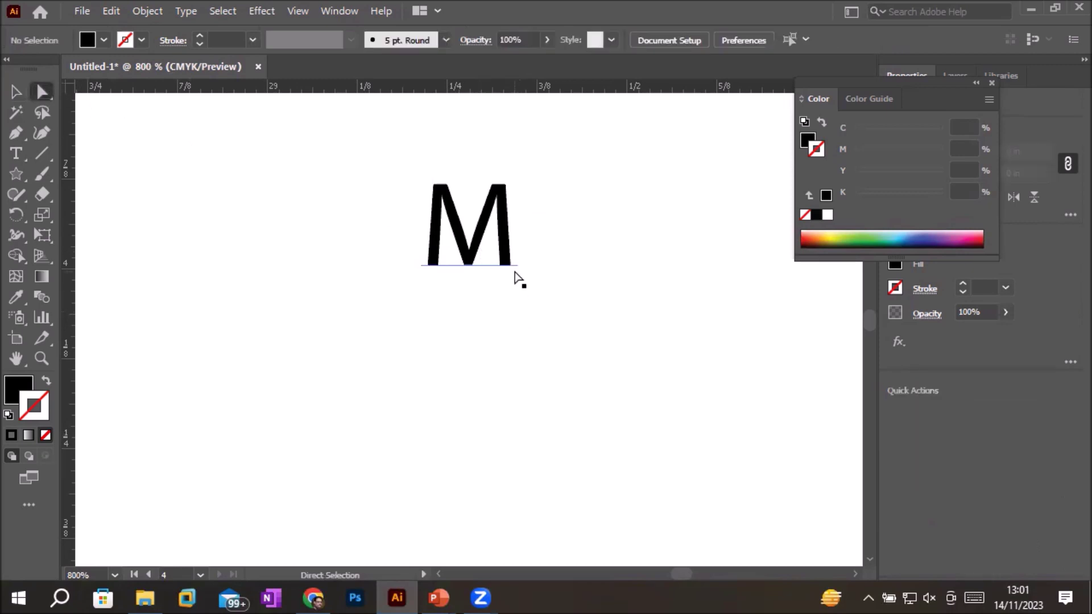
- Switch the M's font to Arial Black by searching 'ar' in the font family field
left_click(505, 259)
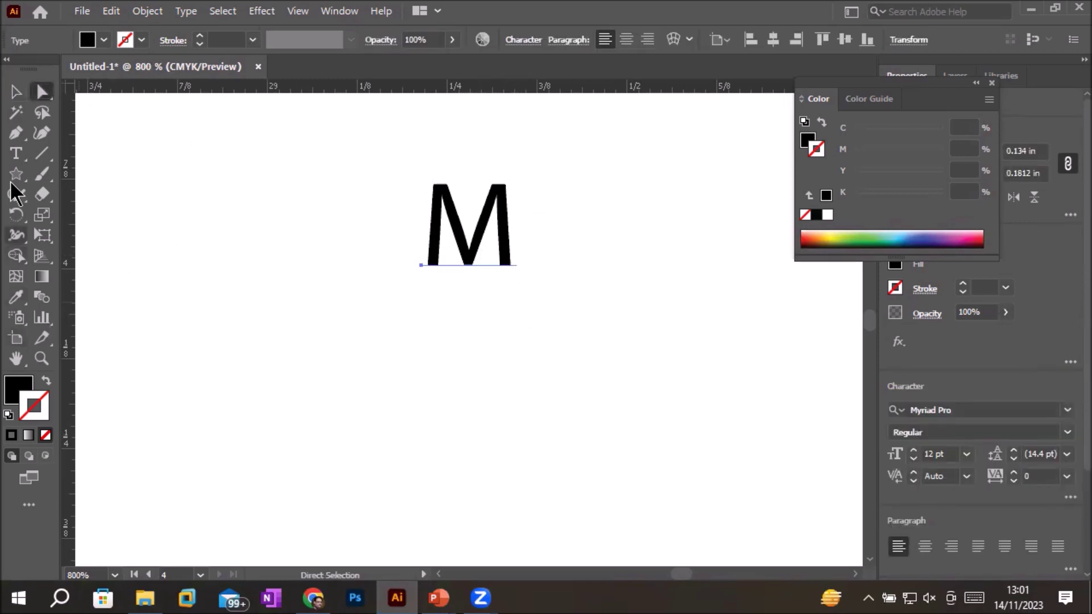
left_click(16, 153)
double_click(453, 224)
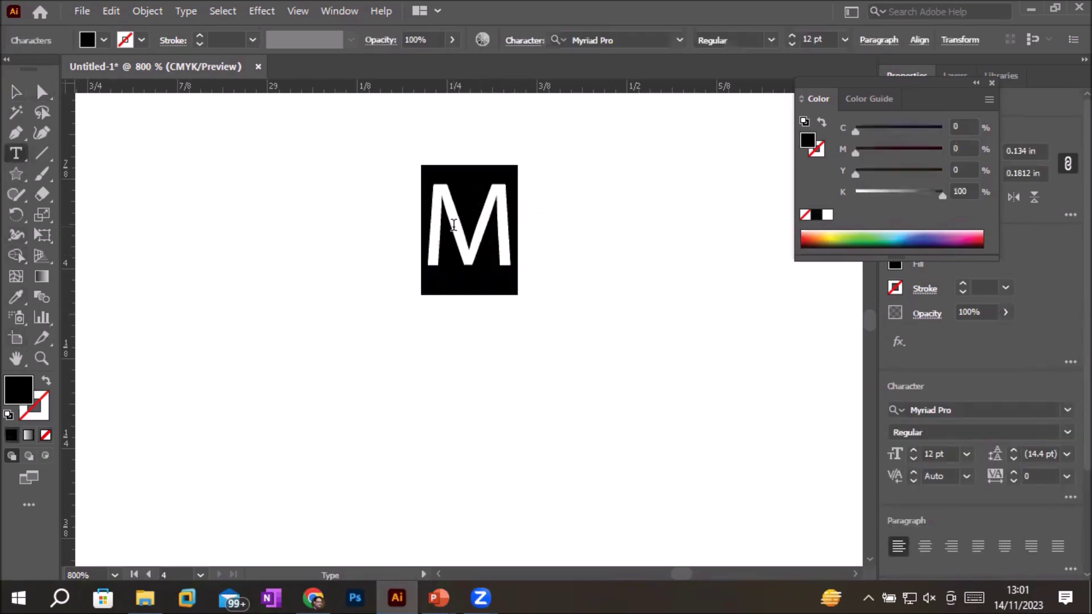
left_click(680, 40)
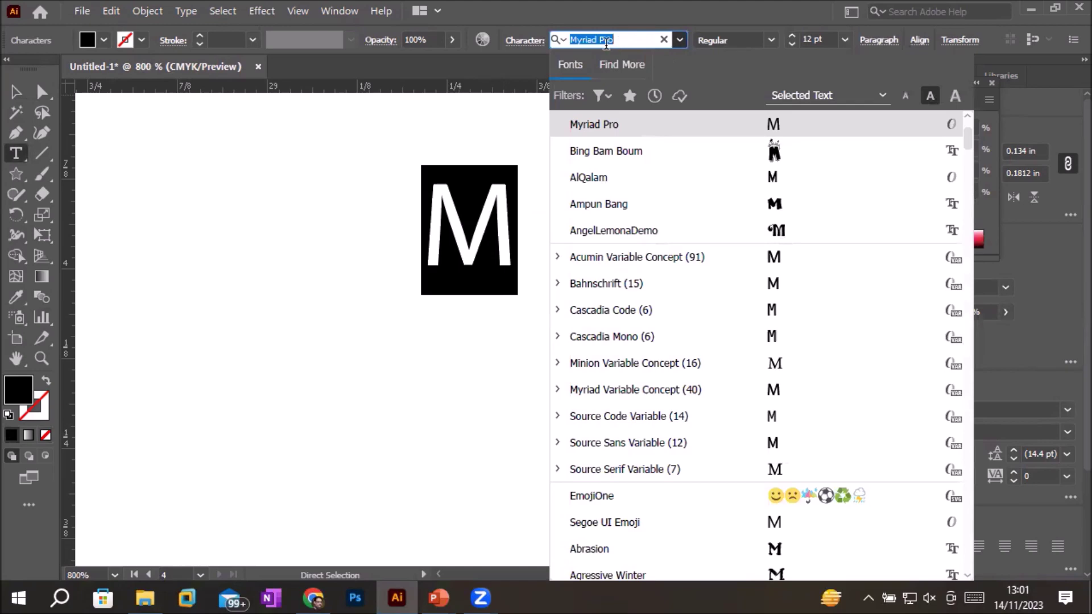
type("a")
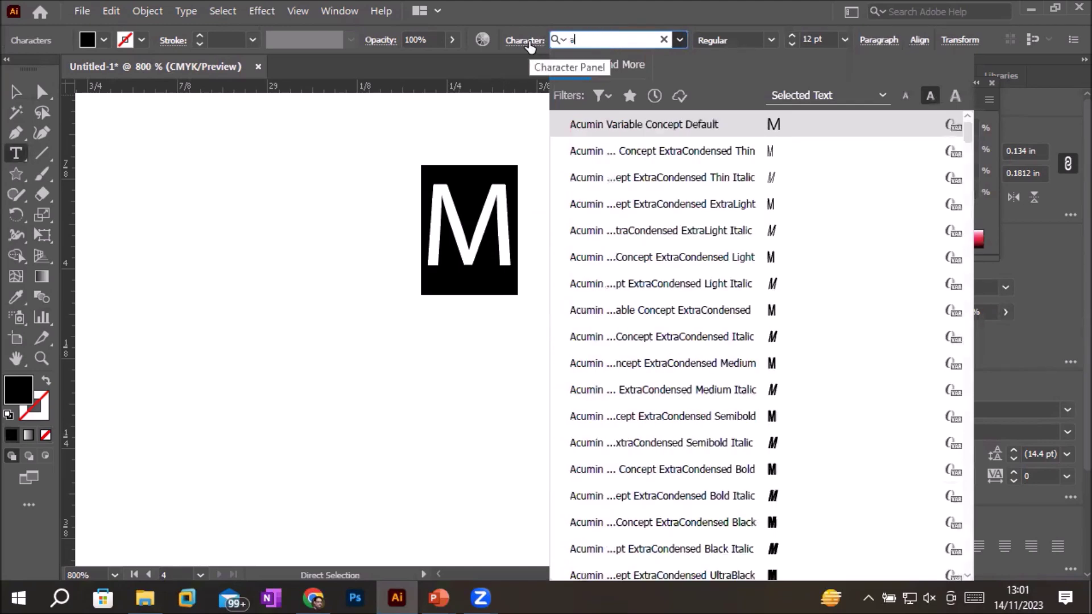
type("r")
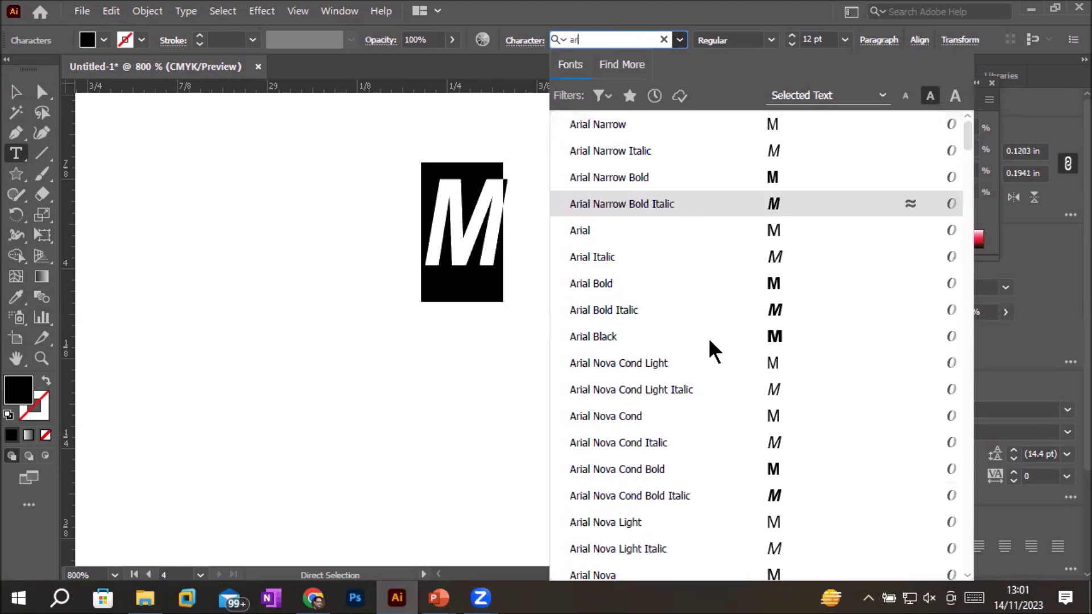
left_click(618, 337)
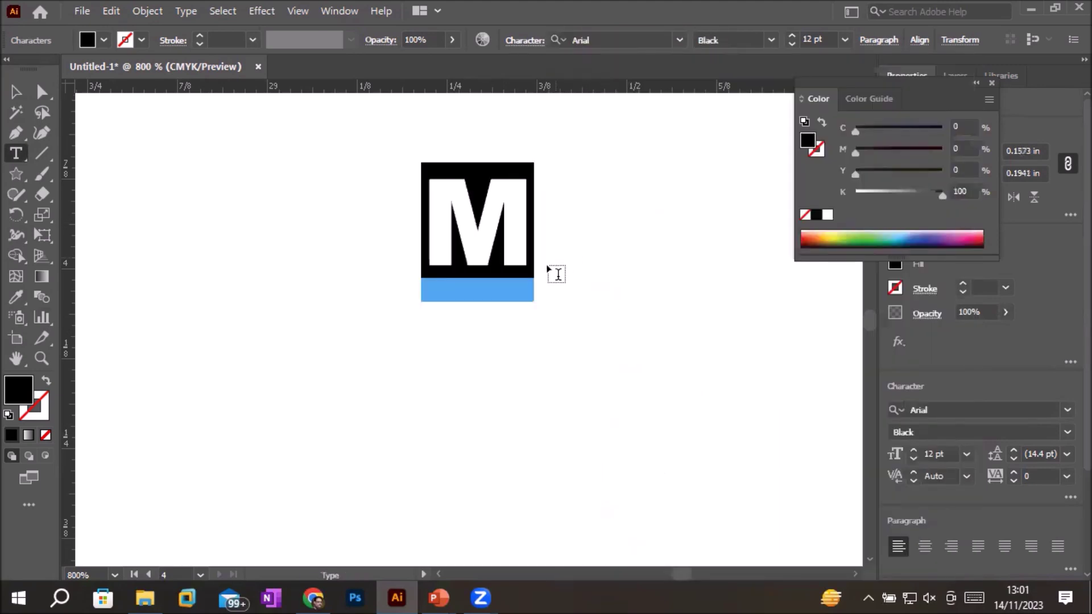
left_click(16, 91)
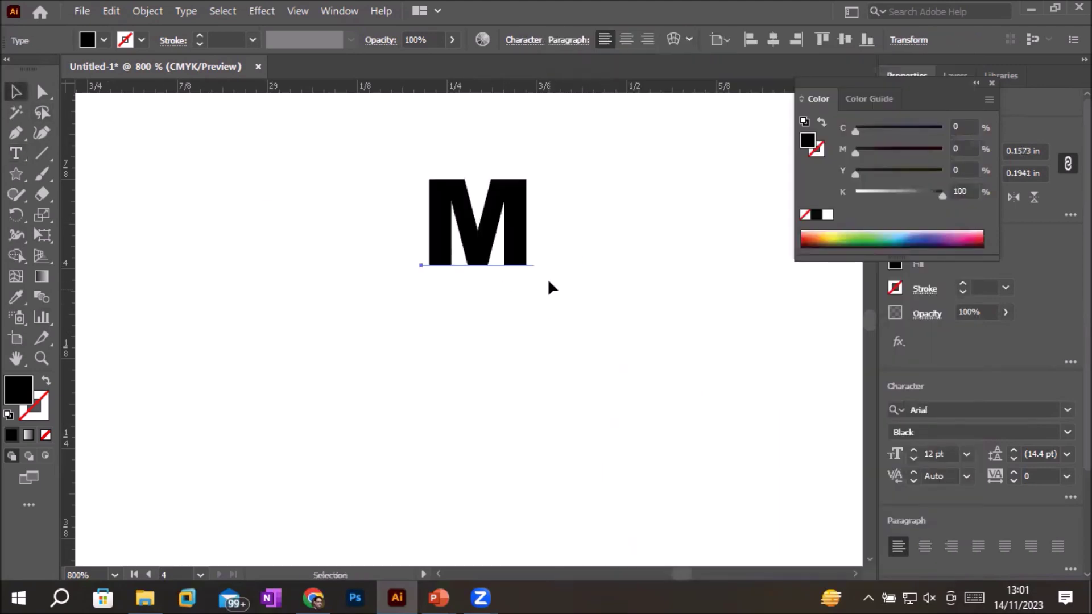
- Raise the Arial Black M's font size in the control bar to 63 pt
scroll(548, 288, "down", 2)
scroll(494, 249, "up", 1)
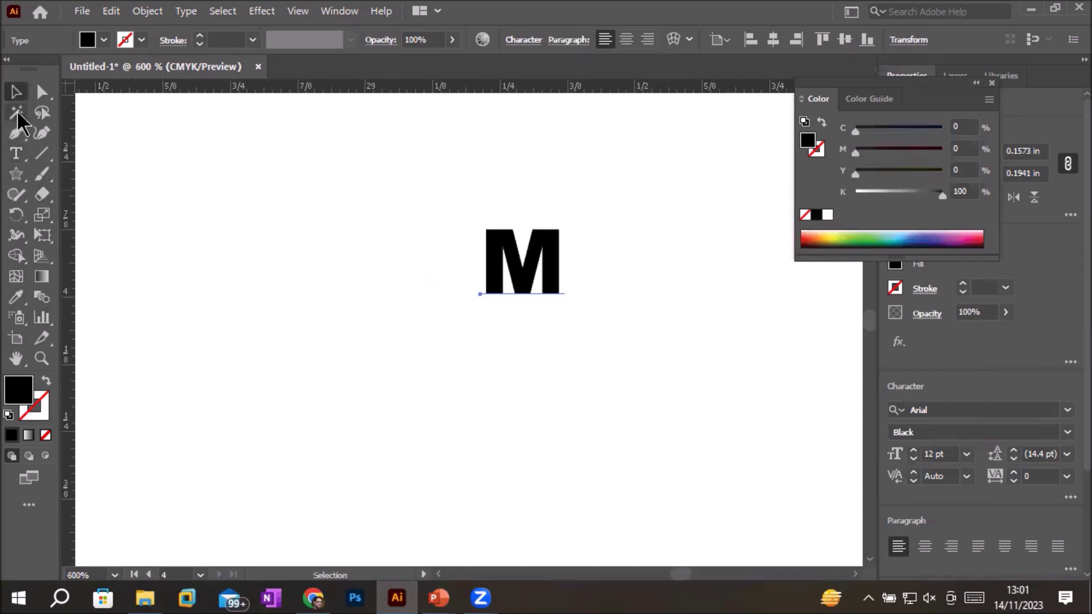
left_click(15, 153)
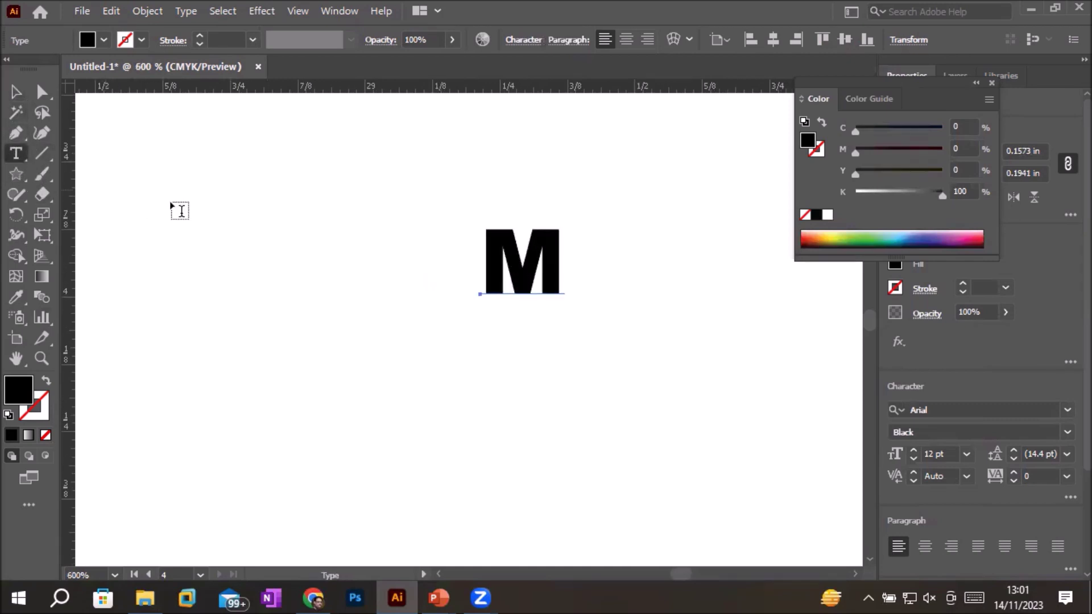
double_click(515, 255)
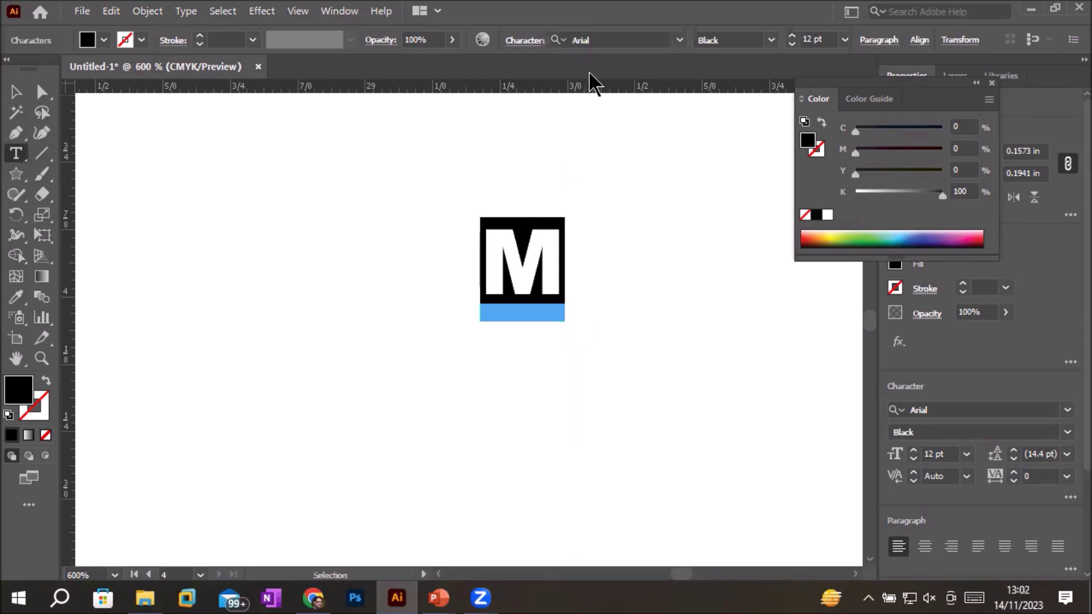
left_click(830, 34)
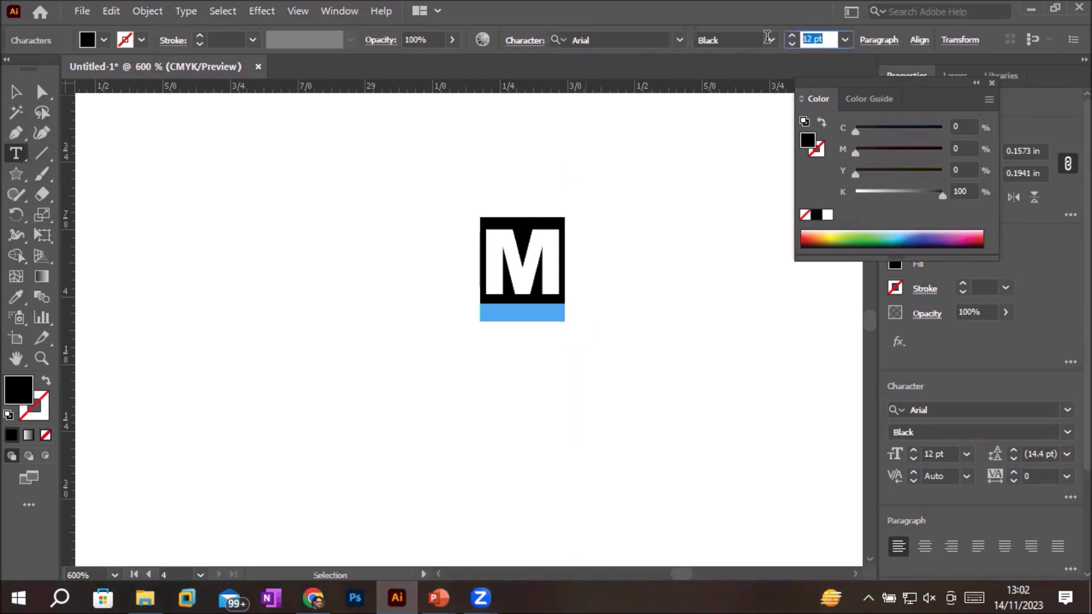
scroll(814, 33, "up", 2)
scroll(814, 33, "up", 6)
scroll(814, 33, "up", 8)
scroll(814, 33, "up", 5)
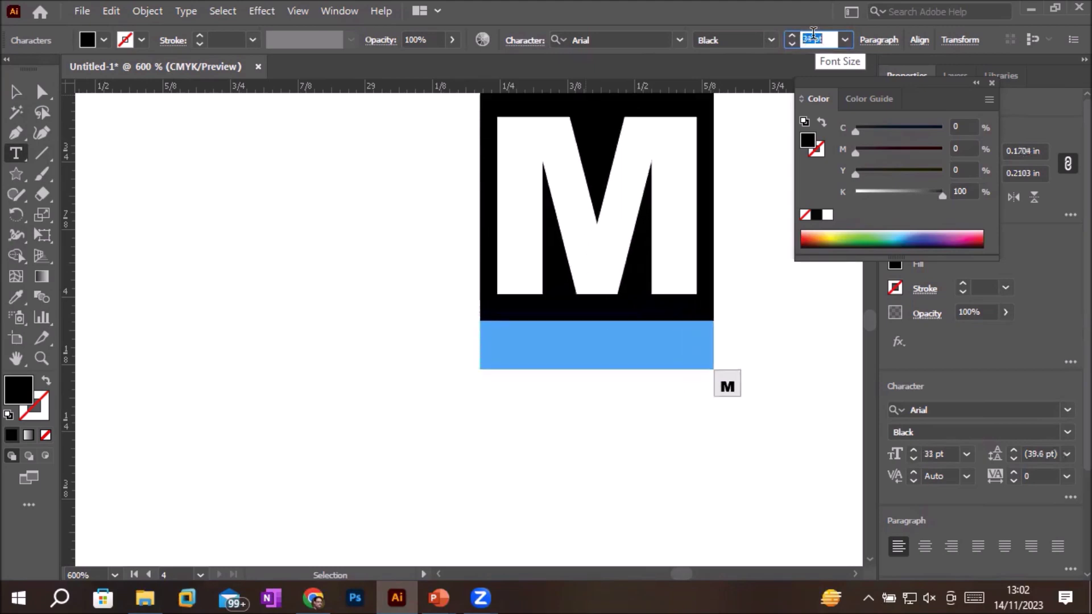
scroll(813, 34, "up", 6)
scroll(813, 34, "up", 6)
scroll(813, 34, "up", 5)
scroll(796, 34, "up", 3)
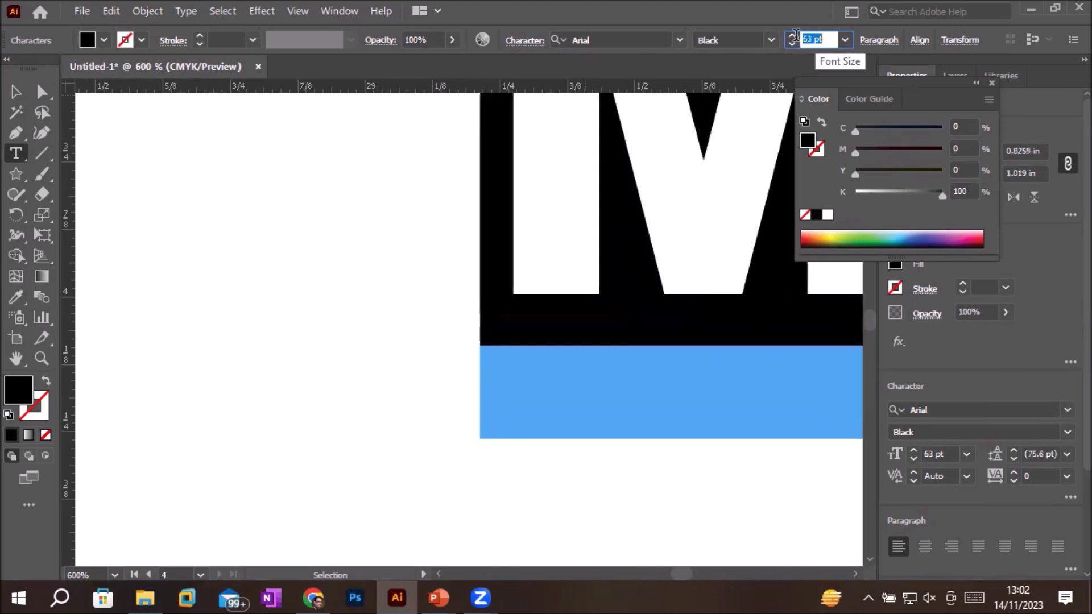
left_click(437, 310, "ctrl")
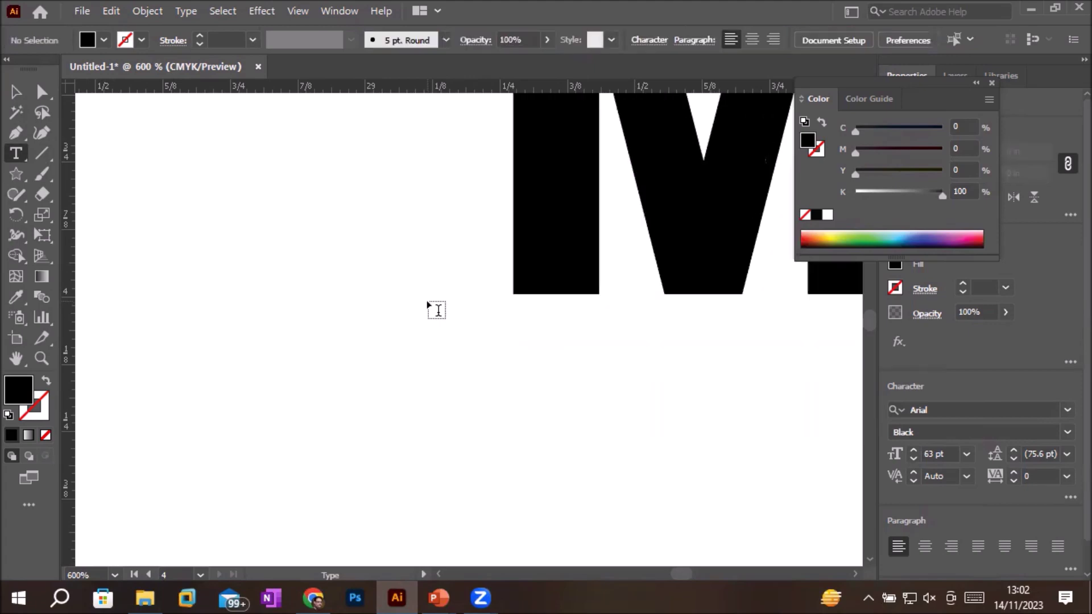
- Fit the artboard in view and select the M text object
key("ctrl+0")
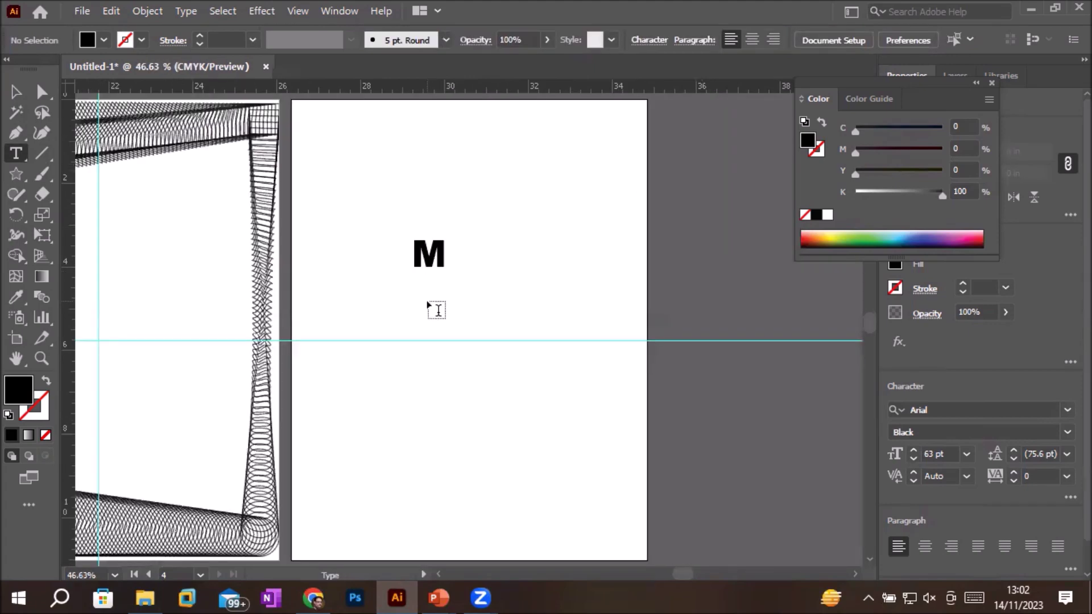
left_click(42, 91)
left_click(432, 266)
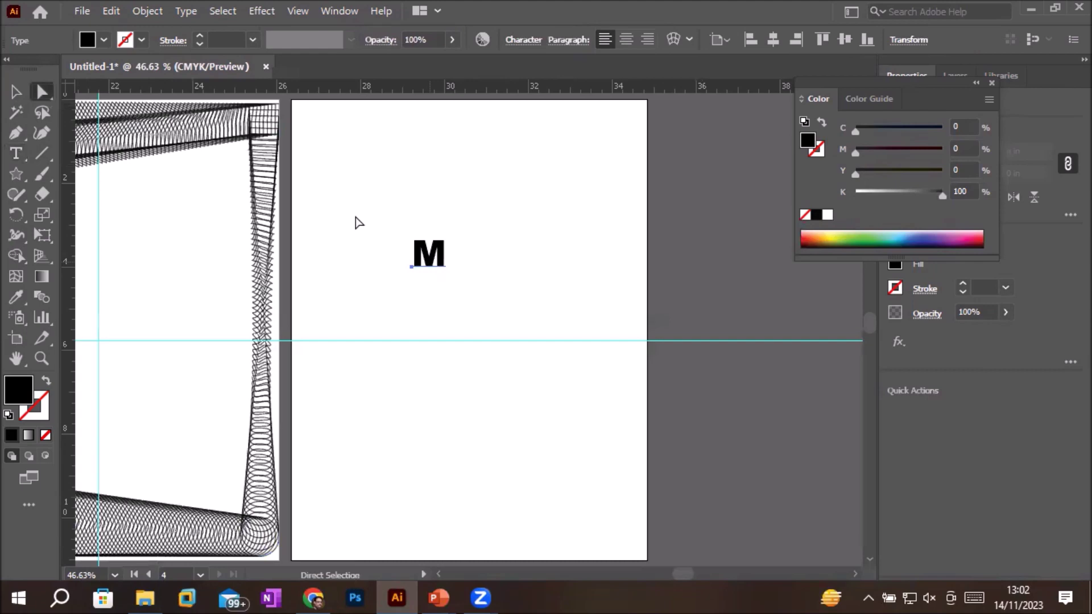
left_click_drag(380, 221, 515, 332)
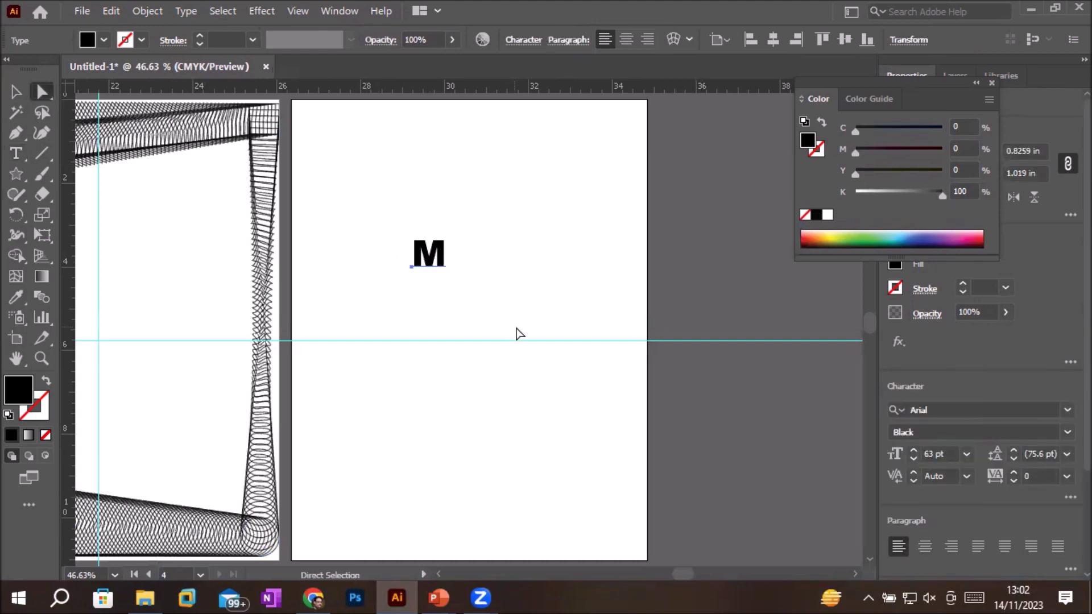
left_click(16, 92)
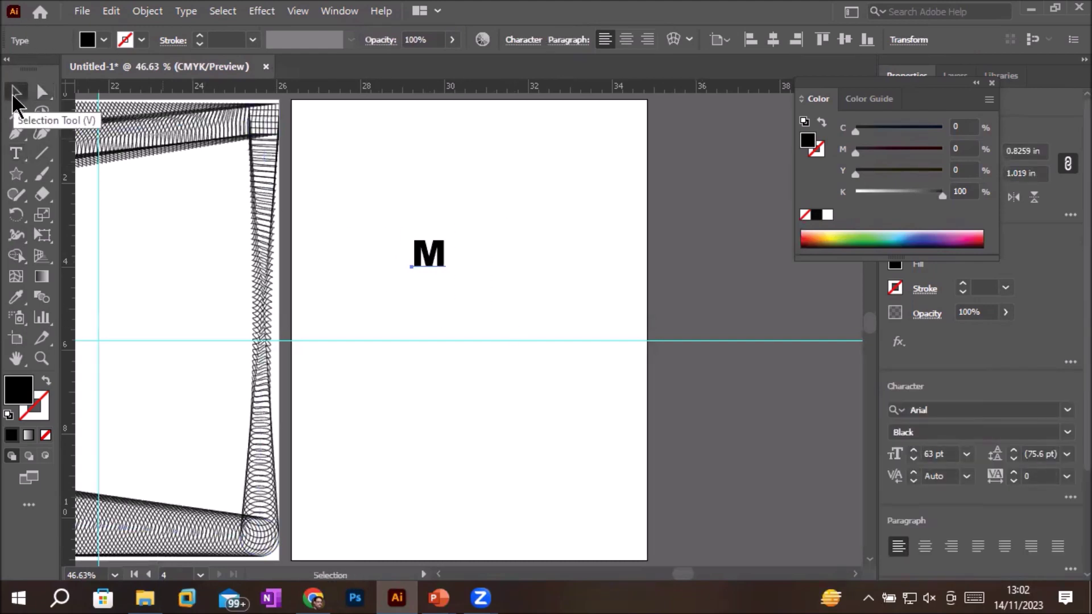
left_click(509, 300)
- Raise the M's font size to 321 pt and drag it to the artboard centre
key("t")
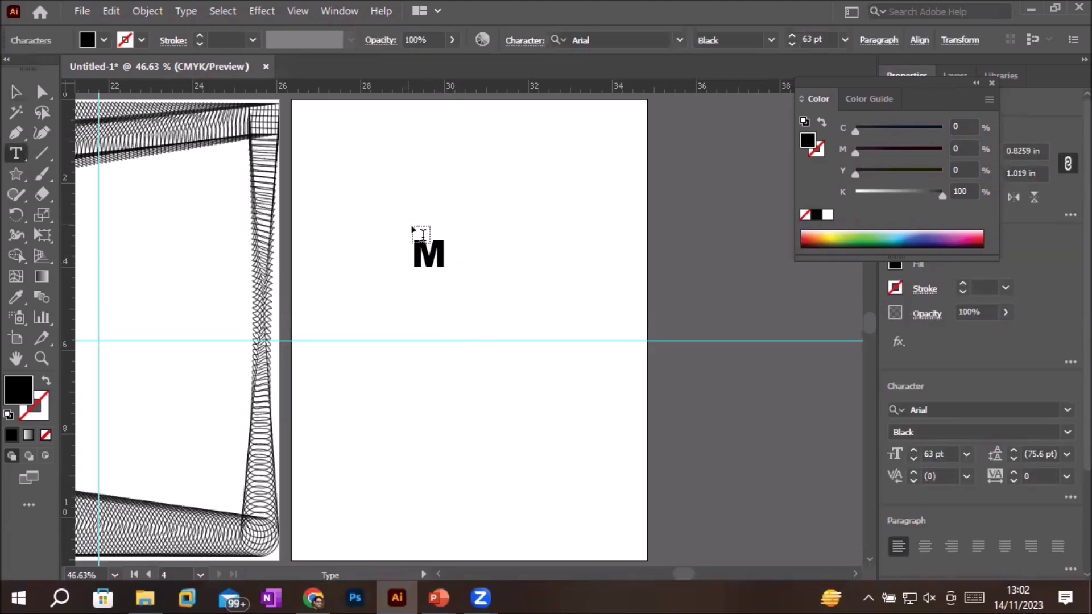
double_click(421, 245)
left_click(819, 38)
scroll(819, 38, "up", 7)
scroll(819, 38, "up", 7)
scroll(819, 38, "up", 7)
scroll(821, 36, "up", 8)
scroll(821, 36, "up", 8)
scroll(822, 37, "up", 8)
scroll(823, 37, "up", 7)
scroll(823, 36, "up", 7)
scroll(822, 37, "up", 8)
scroll(823, 36, "up", 7)
scroll(822, 37, "up", 3)
scroll(823, 36, "up", 3)
scroll(822, 37, "up", 7)
scroll(822, 36, "up", 8)
scroll(822, 36, "up", 10)
scroll(822, 36, "up", 10)
scroll(822, 36, "up", 10)
scroll(823, 37, "up", 9)
scroll(823, 36, "up", 10)
scroll(822, 36, "up", 10)
scroll(822, 37, "up", 10)
scroll(822, 37, "up", 10)
scroll(823, 36, "up", 10)
scroll(823, 37, "up", 10)
scroll(823, 36, "up", 10)
scroll(823, 37, "up", 10)
scroll(823, 36, "up", 10)
scroll(822, 37, "up", 10)
scroll(822, 37, "up", 10)
scroll(822, 36, "up", 10)
scroll(822, 36, "up", 4)
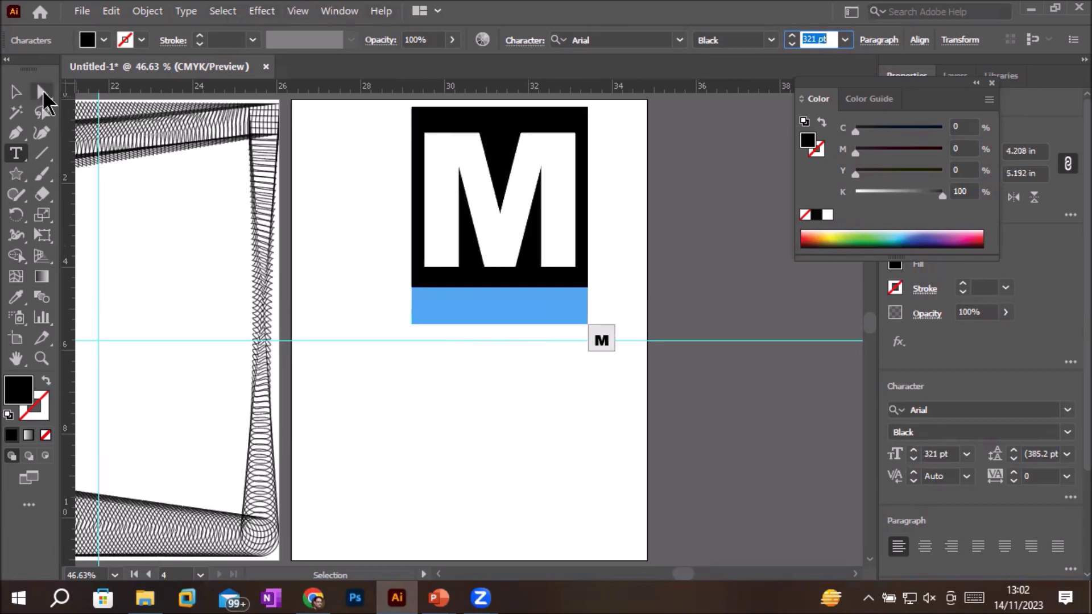
left_click(16, 92)
left_click_drag(487, 182, 453, 316)
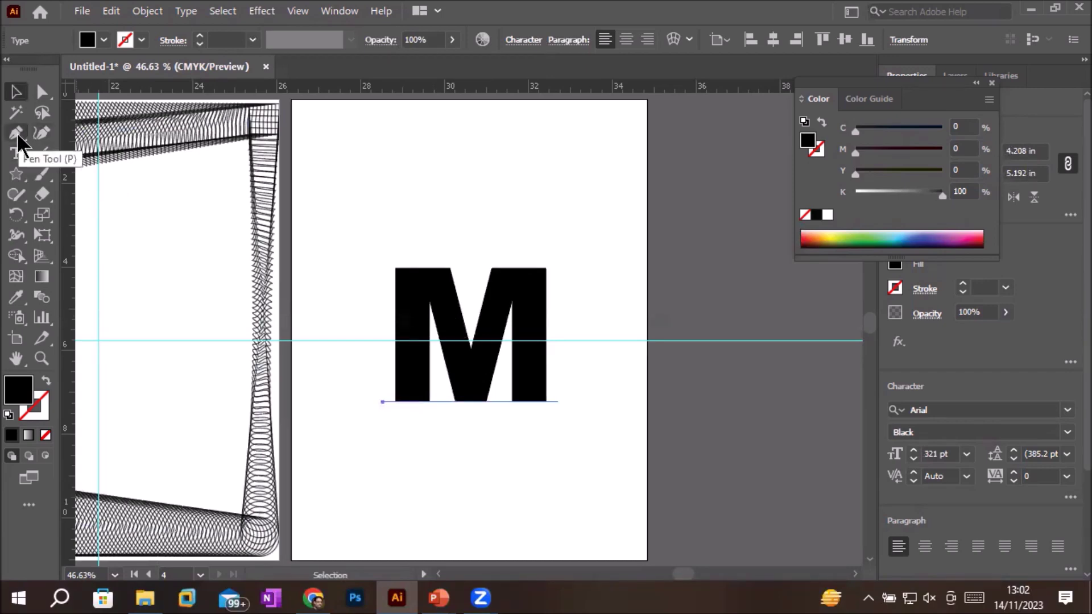
- Trace the M with a Pen path from its left stem bottom to right stem bottom
left_click(15, 133)
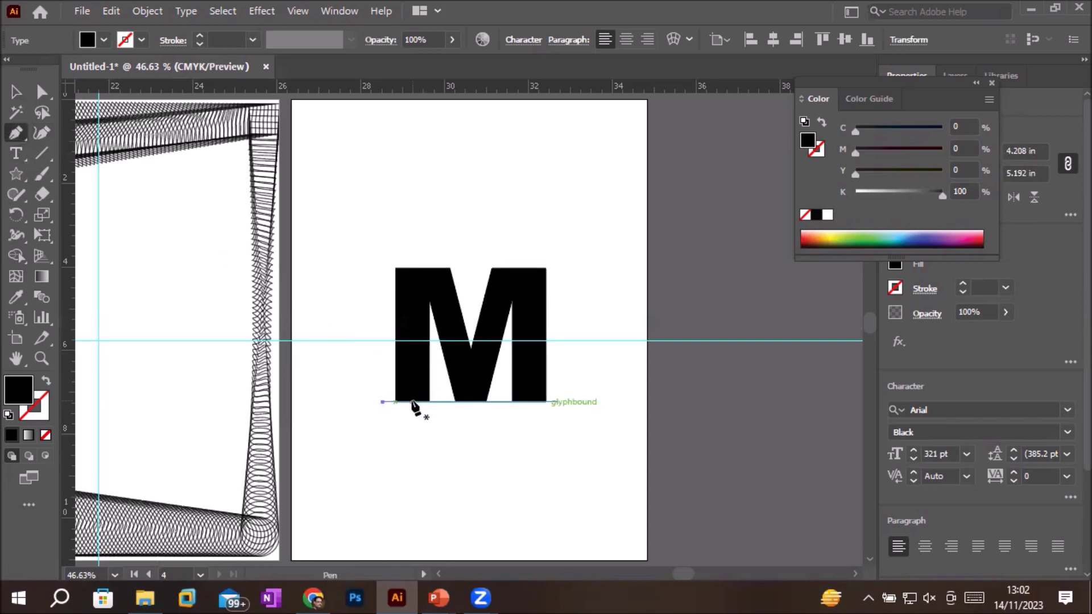
left_click(412, 402)
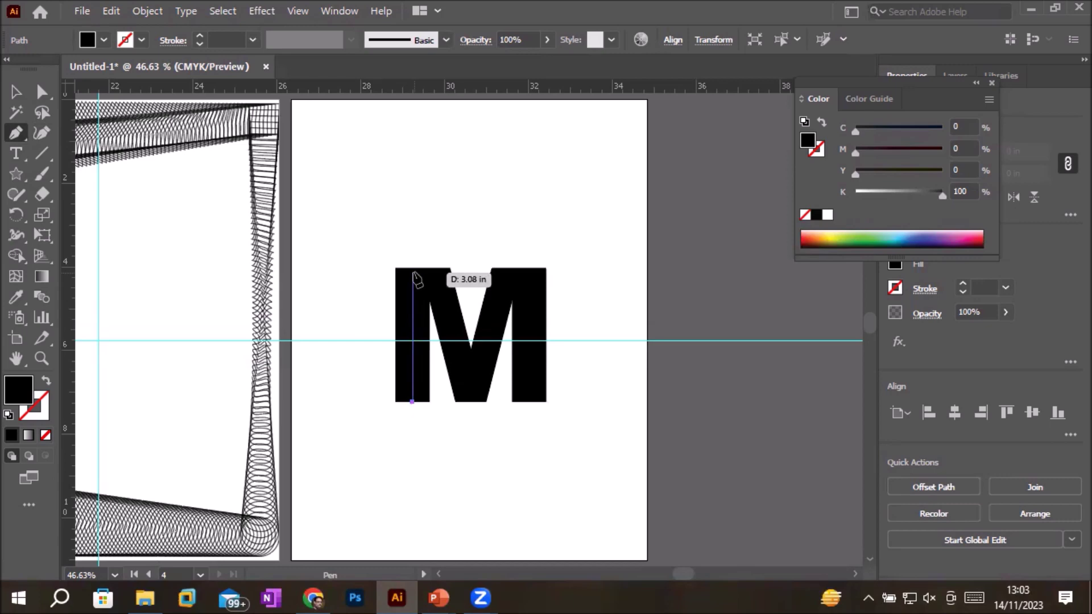
left_click(412, 273)
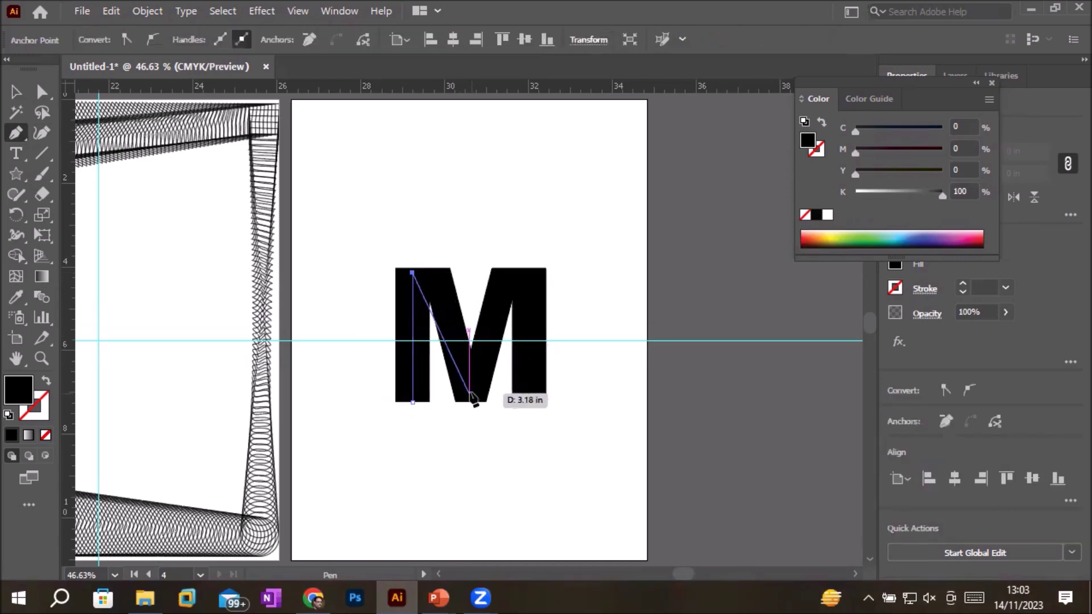
left_click(435, 273)
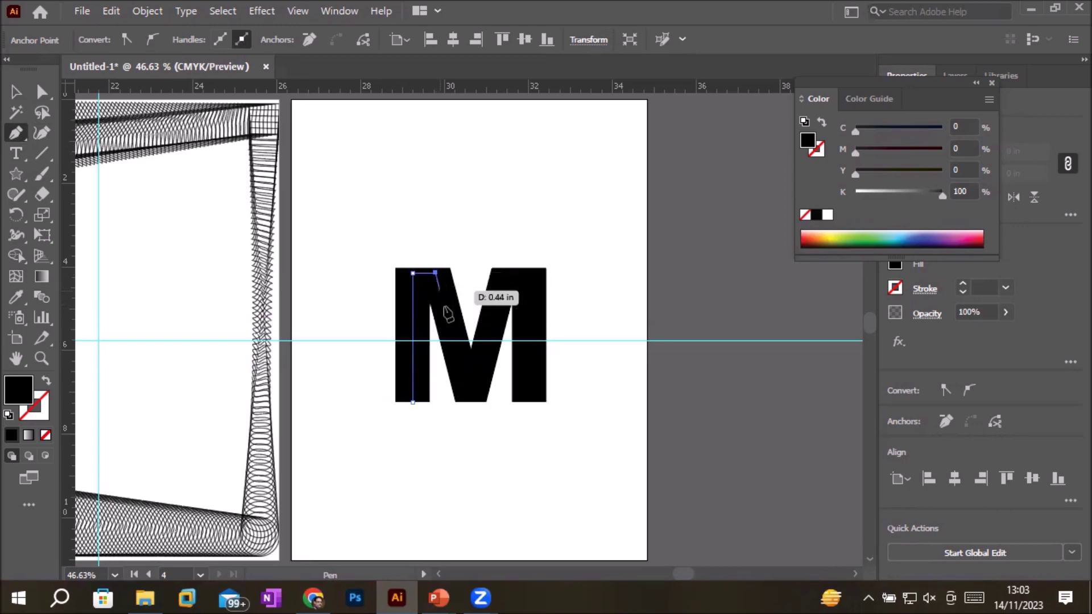
left_click(465, 391)
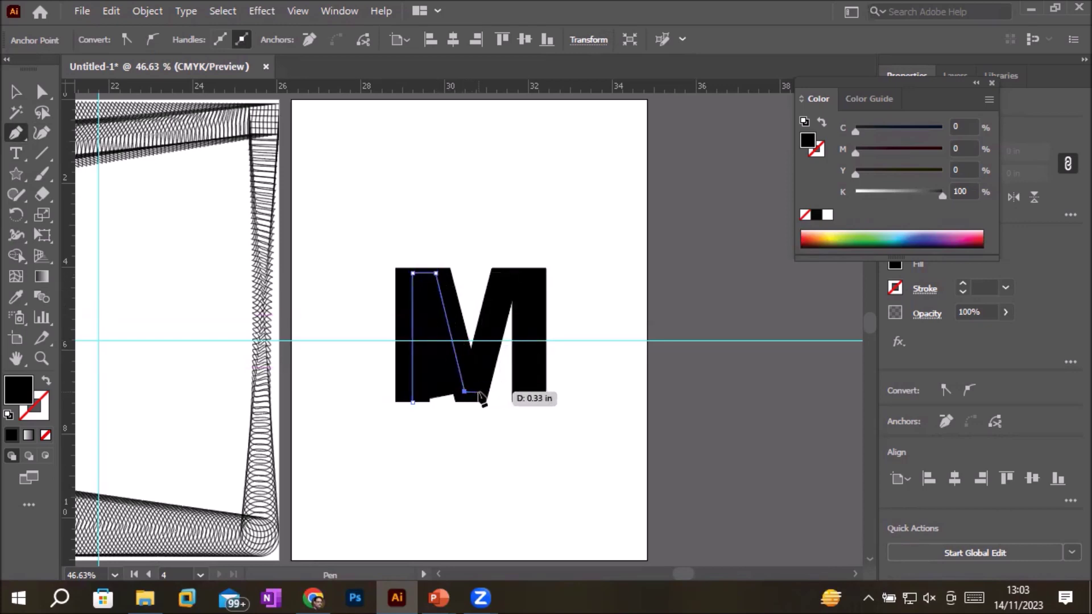
left_click(478, 392)
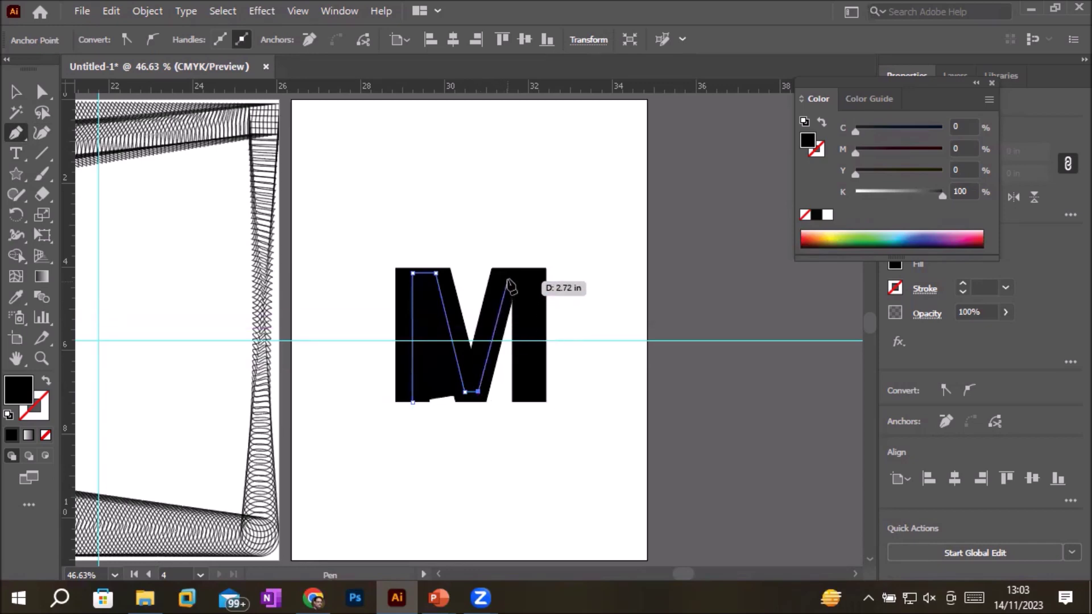
left_click(505, 273)
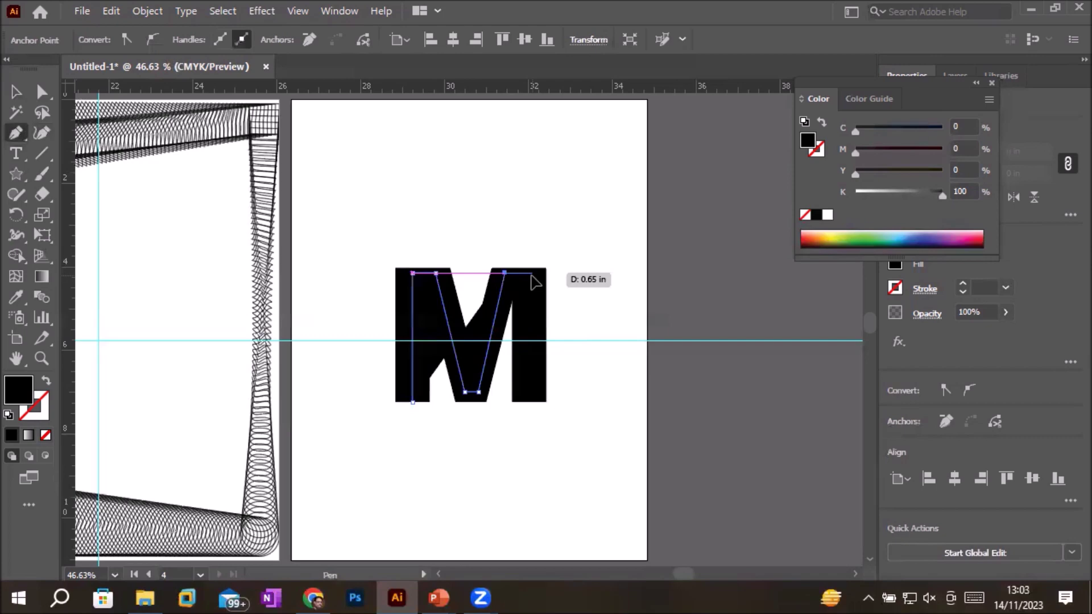
left_click(532, 274)
left_click(531, 402)
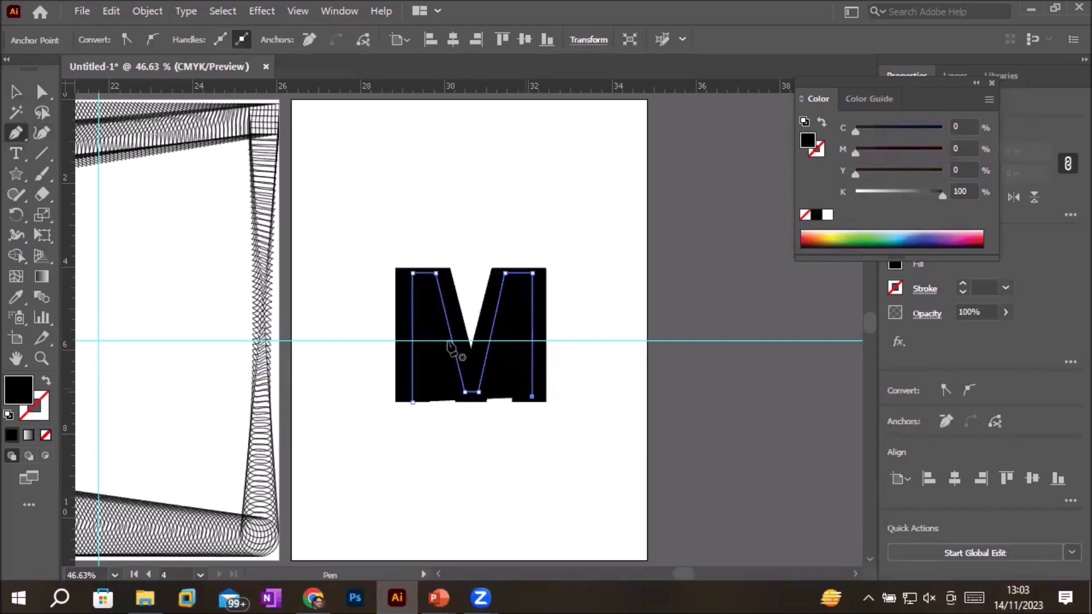
- Drag the original M letter away, delete it, and select the traced path
left_click(15, 91)
left_click_drag(404, 324, 410, 163)
key("Delete")
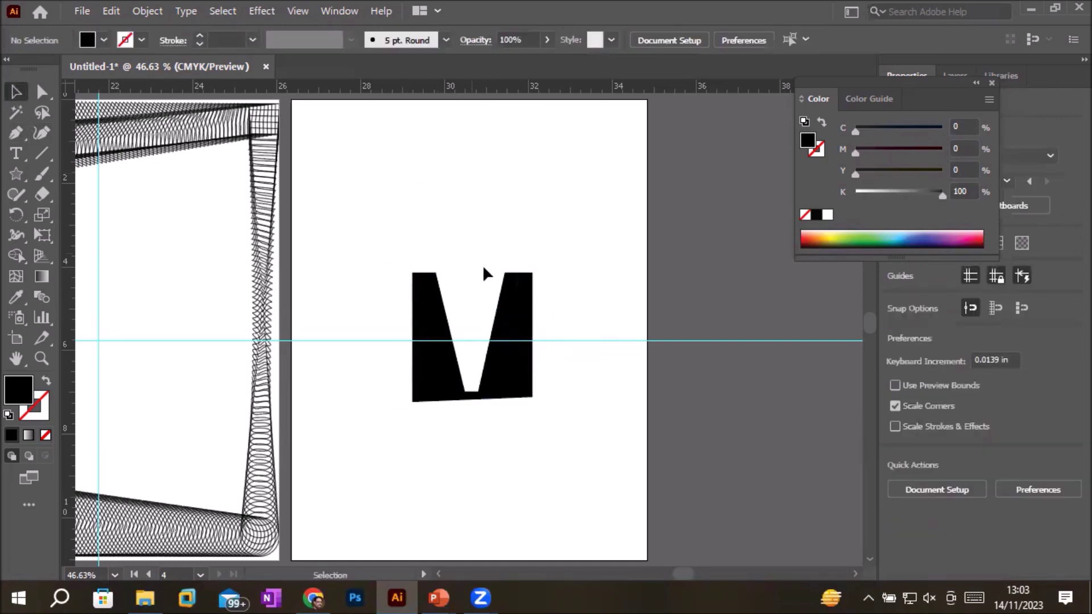
left_click(514, 311)
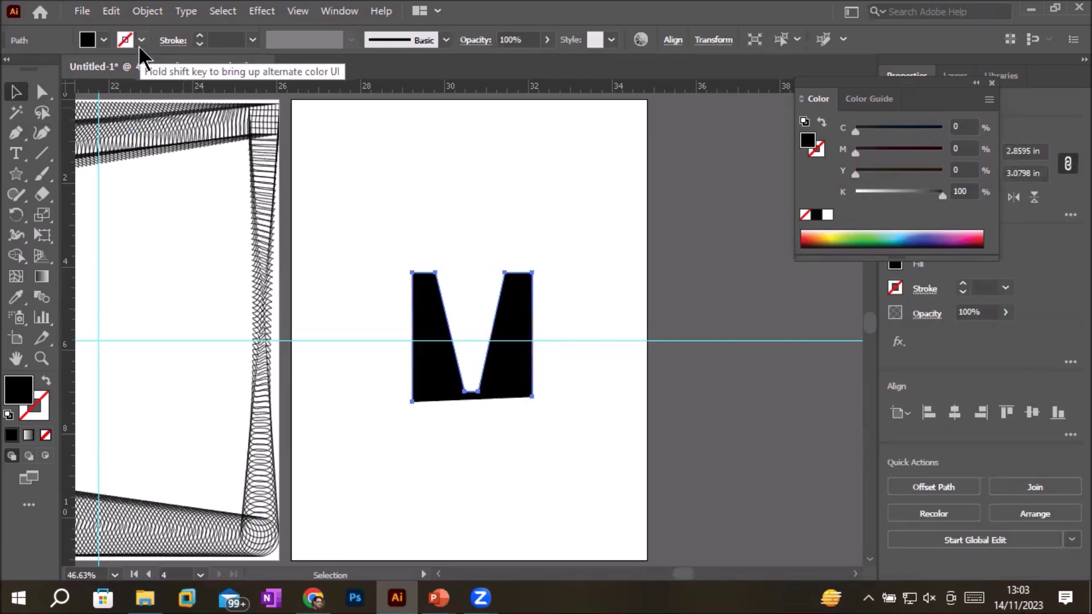
- Make the traced M path a stroke-only outline with no fill
left_click(46, 381)
left_click(46, 382)
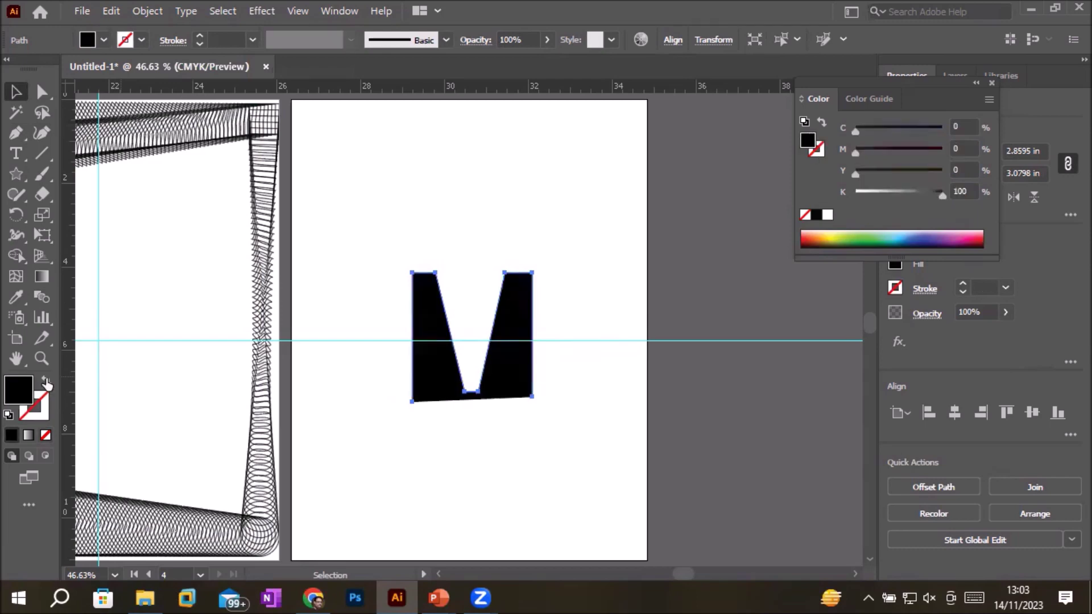
left_click(47, 382)
left_click(46, 382)
left_click(377, 217)
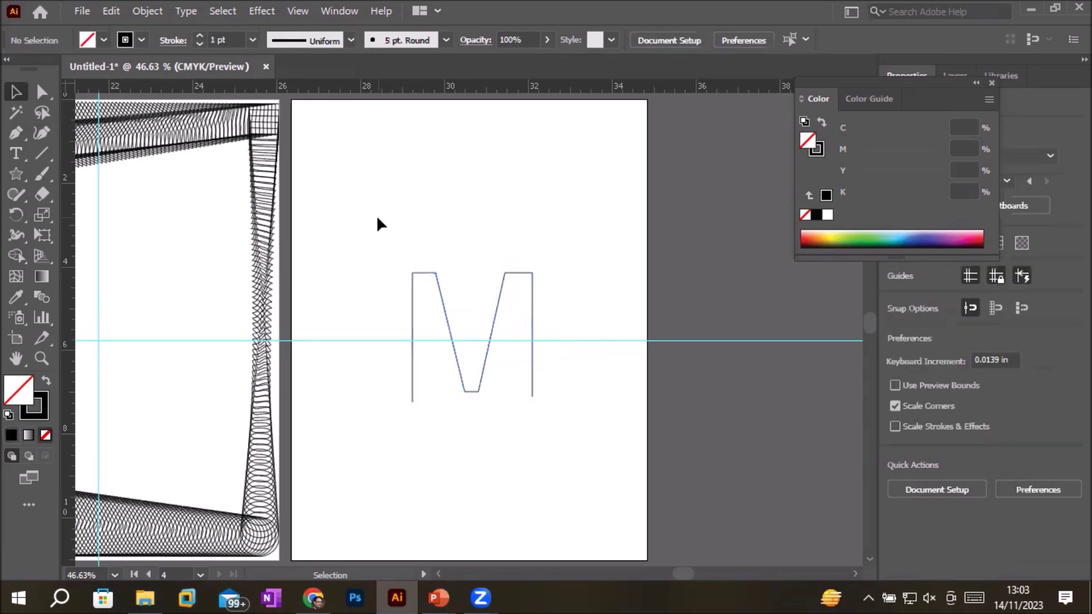
- Nudge the traced M path and its top inner anchor points slightly right
left_click(435, 273)
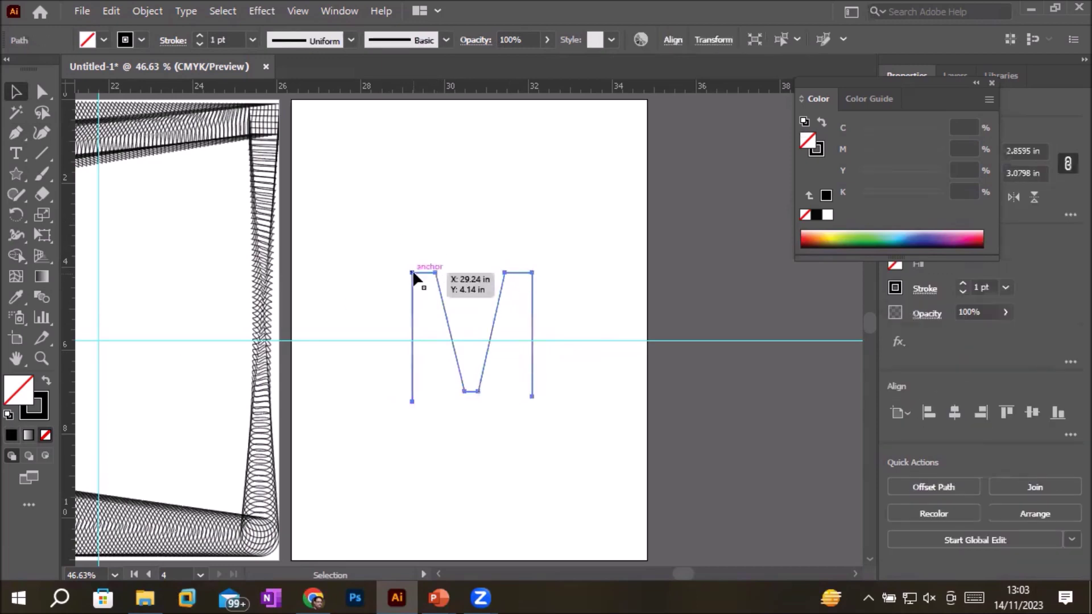
left_click(40, 93)
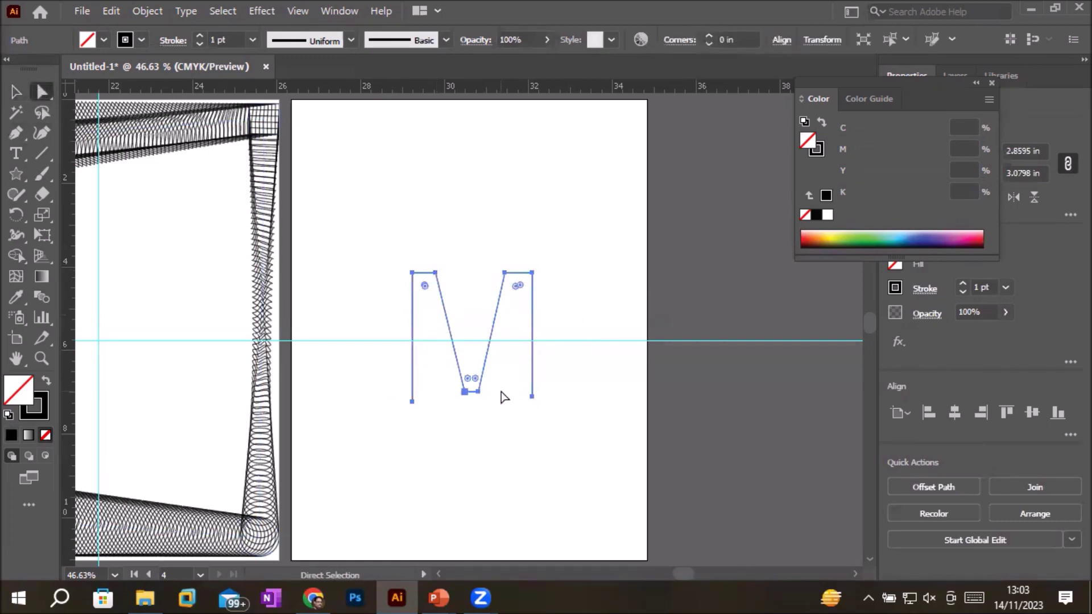
left_click(436, 274)
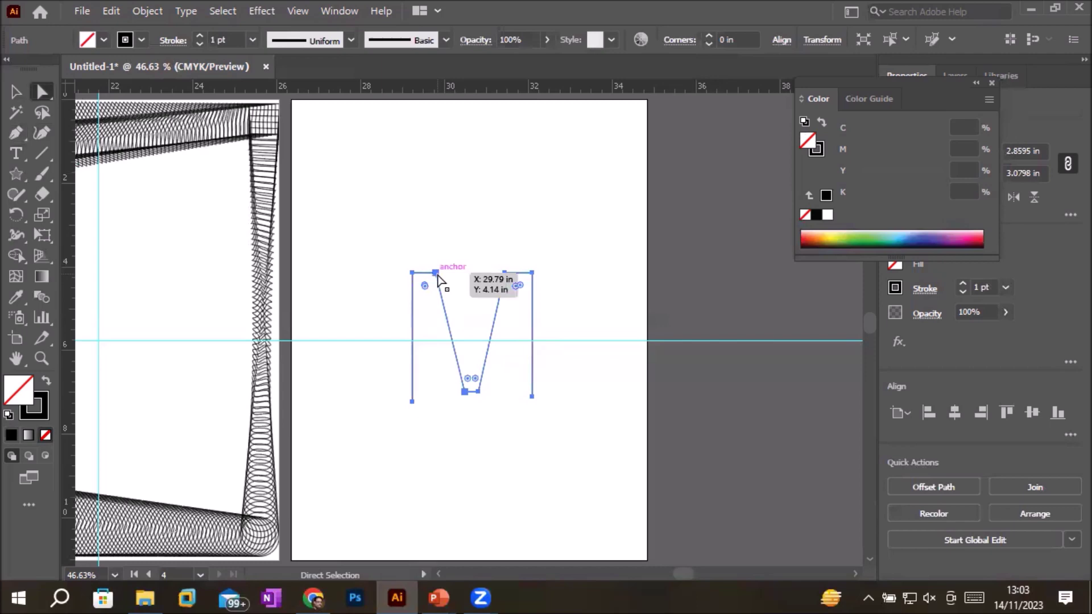
left_click_drag(438, 274, 452, 276)
left_click(452, 276)
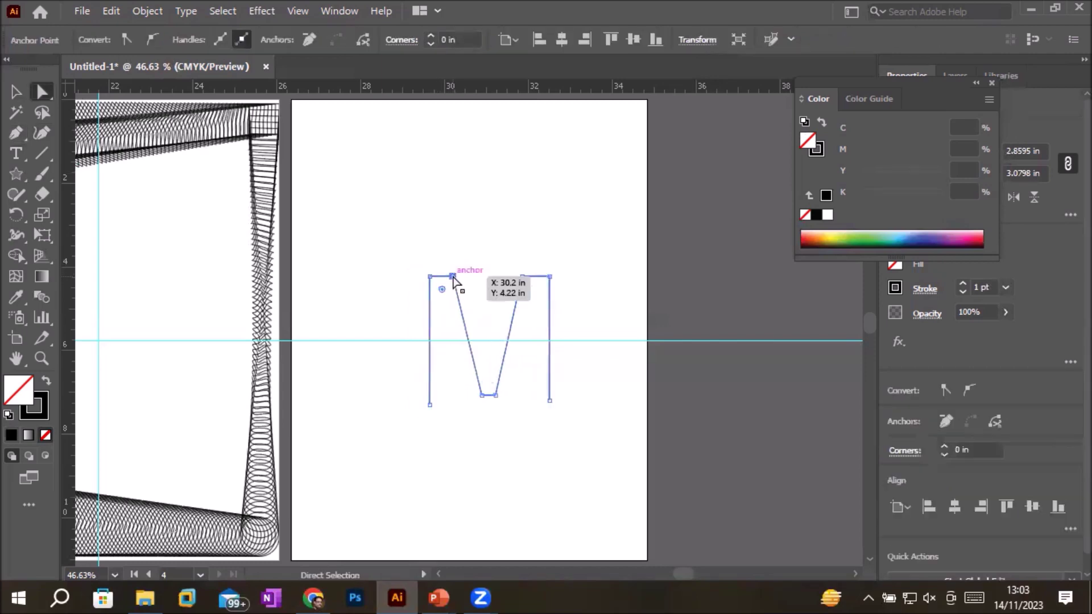
left_click_drag(457, 277, 462, 276)
left_click(522, 277)
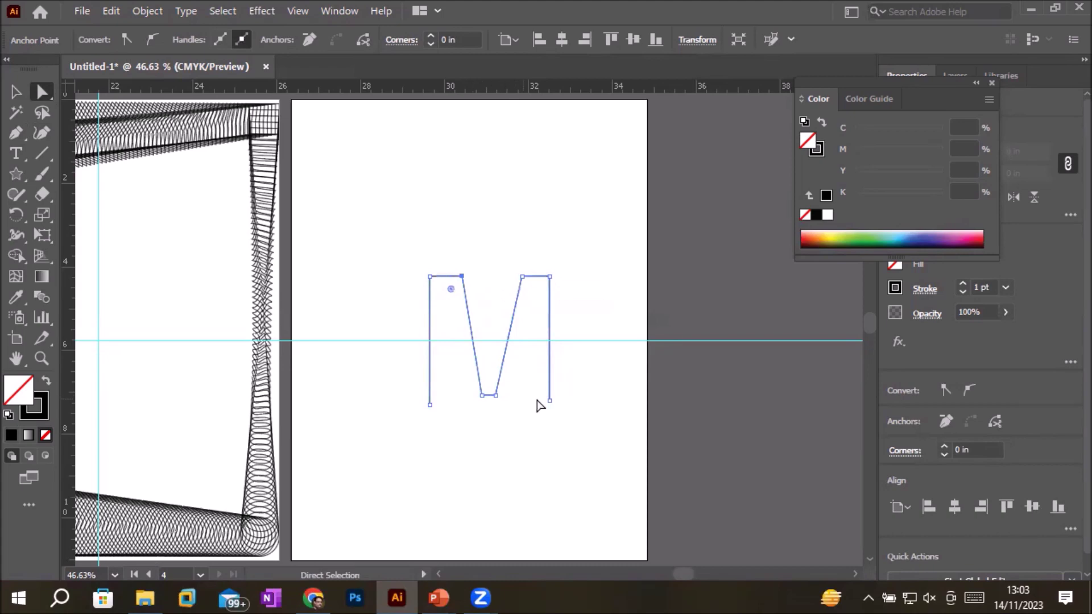
left_click(375, 186)
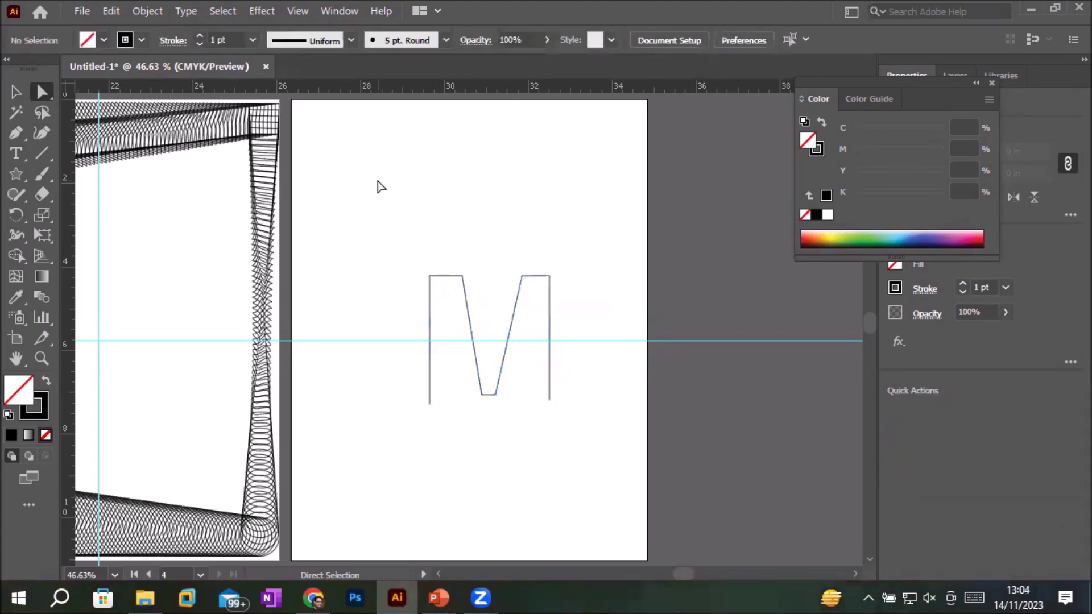
- Open the basic shape tools list
left_click(17, 175)
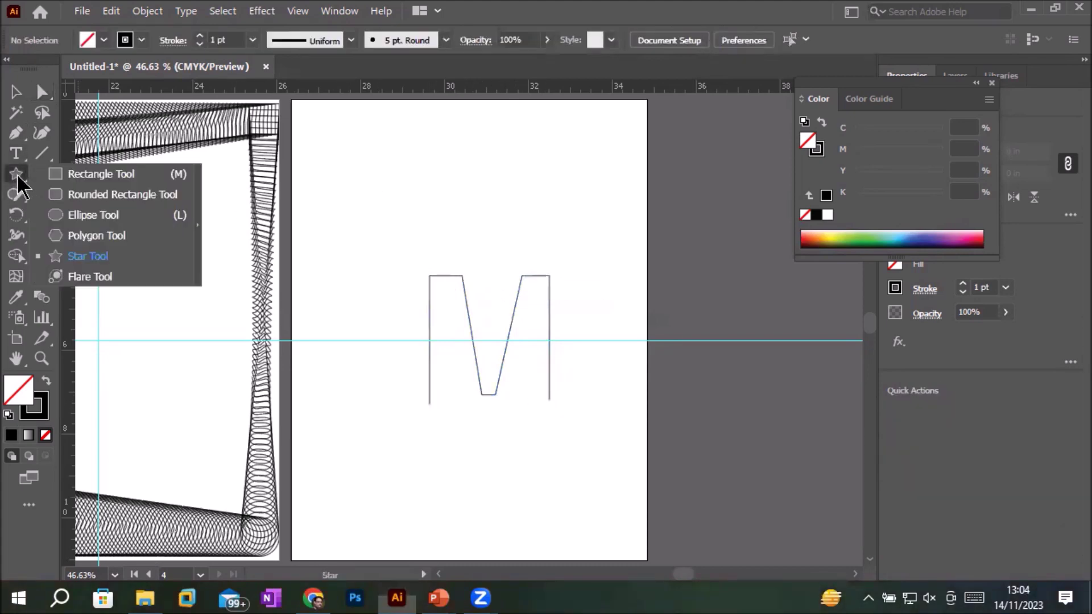
- Draw a small circle near the page's top left and fill it cyan
left_click(108, 215)
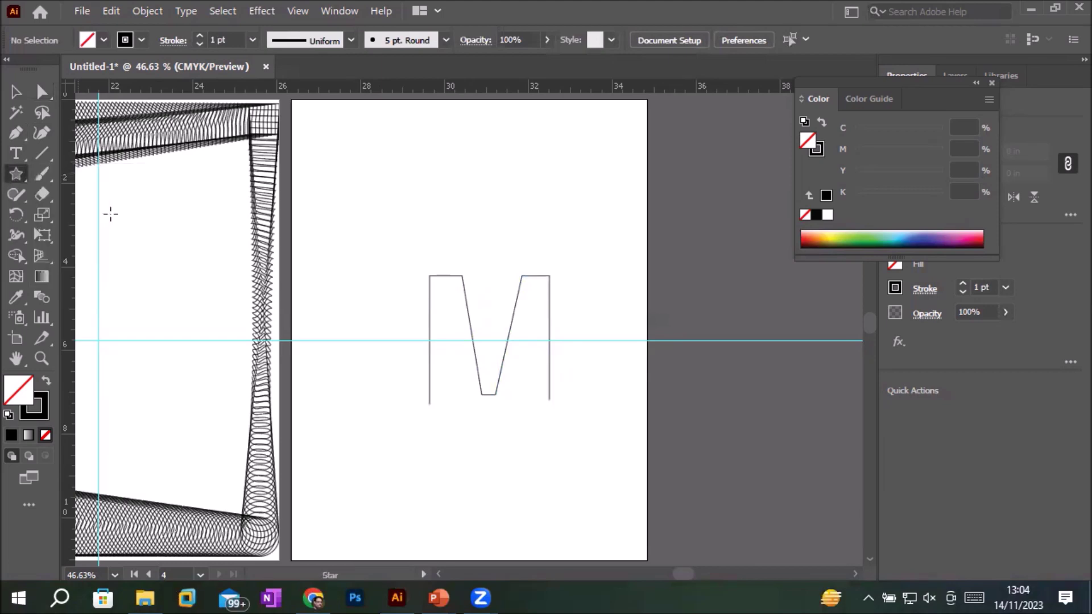
left_click_drag(343, 159, 367, 182)
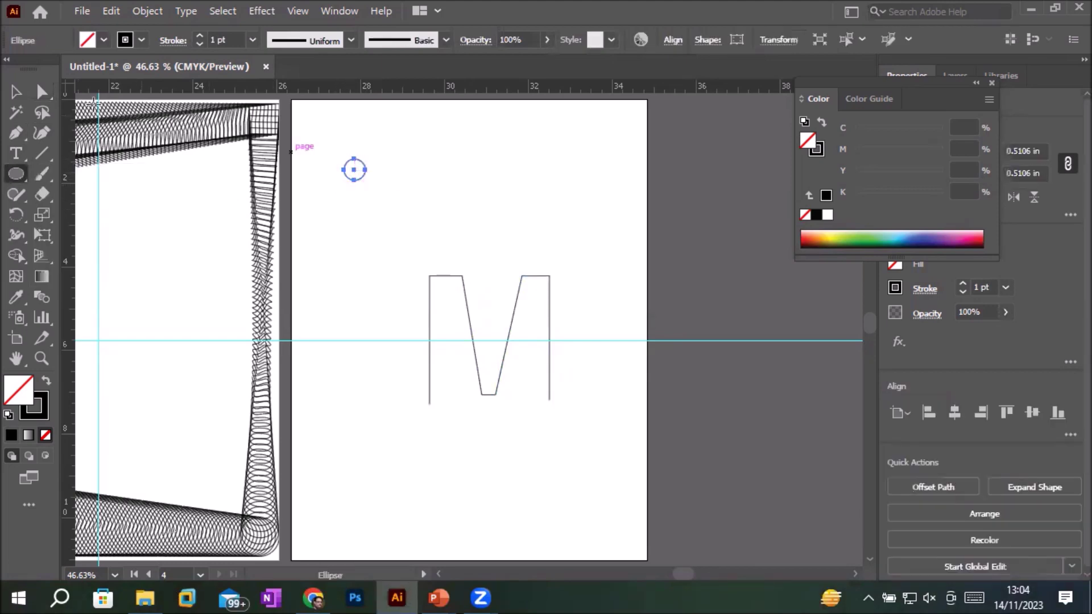
left_click(16, 92)
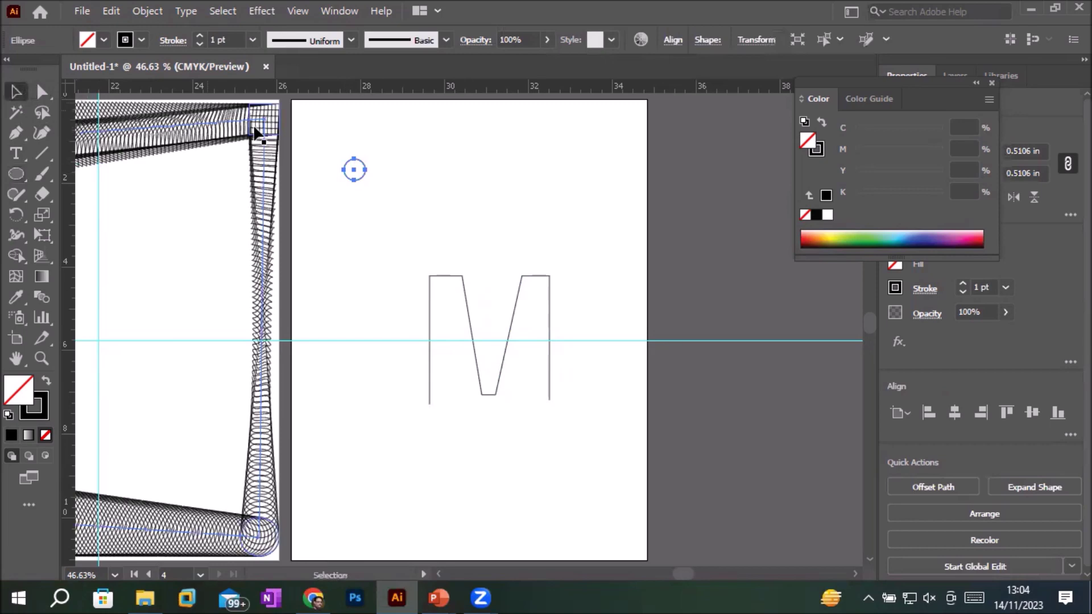
left_click(237, 120, "shift")
left_click(48, 383)
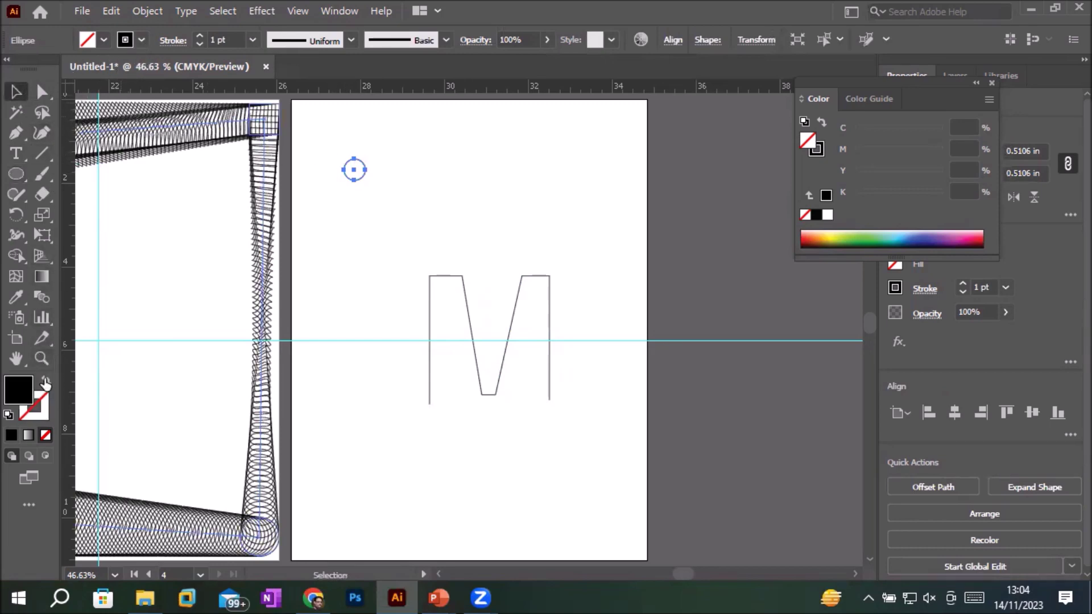
left_click(107, 40)
left_click(93, 68)
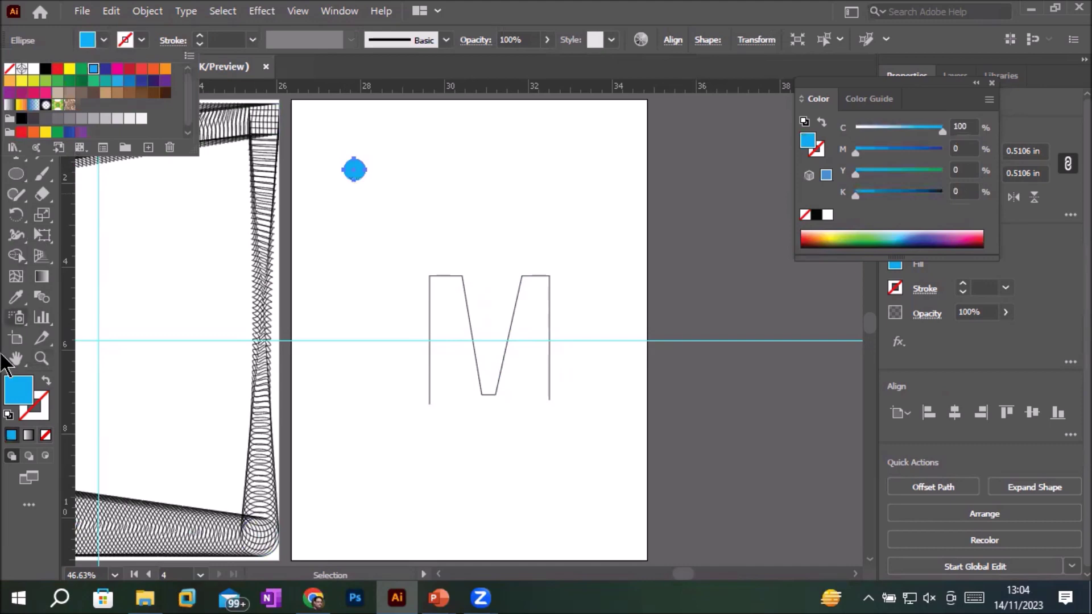
left_click(13, 387)
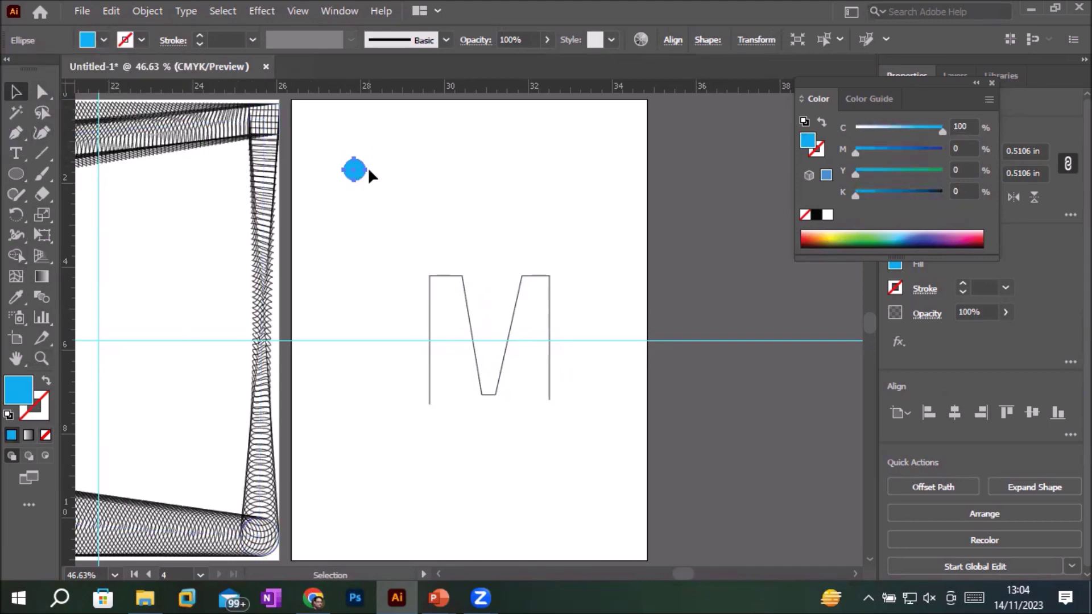
- Copy the cyan circle far to the right and select both circles
left_click_drag(360, 171, 601, 169)
mouse_move(336, 149)
left_mouse_down()
mouse_move(680, 225)
mouse_move(641, 208)
left_mouse_up()
left_click(681, 225)
left_click(146, 11)
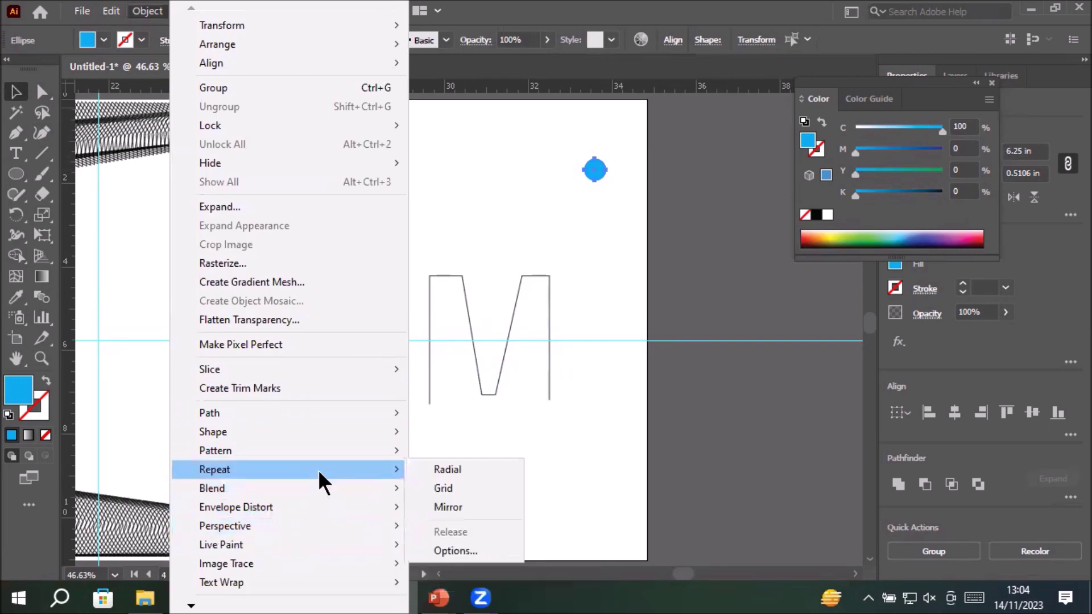
mouse_move(211, 488)
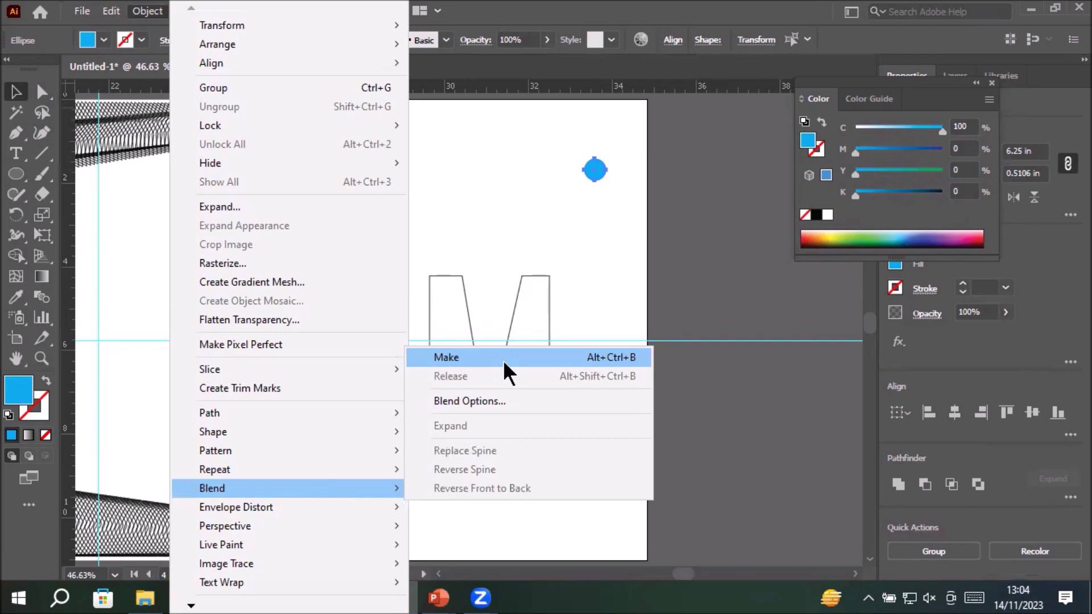
- Blend the two cyan circles and replace the blend's spine with the traced M path
left_click(502, 359)
left_click_drag(348, 137, 630, 449)
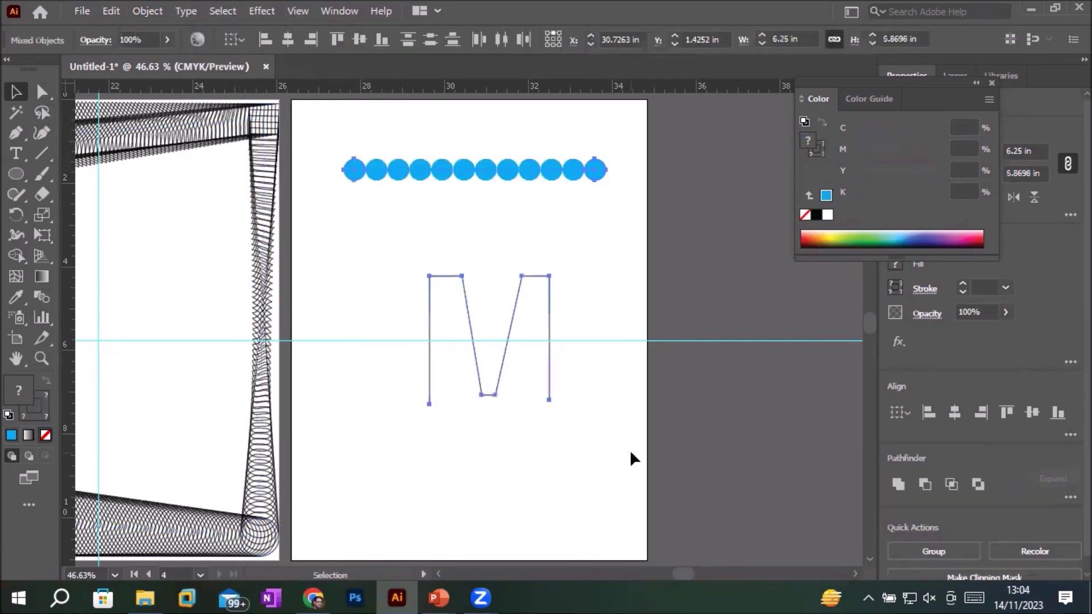
left_click(148, 11)
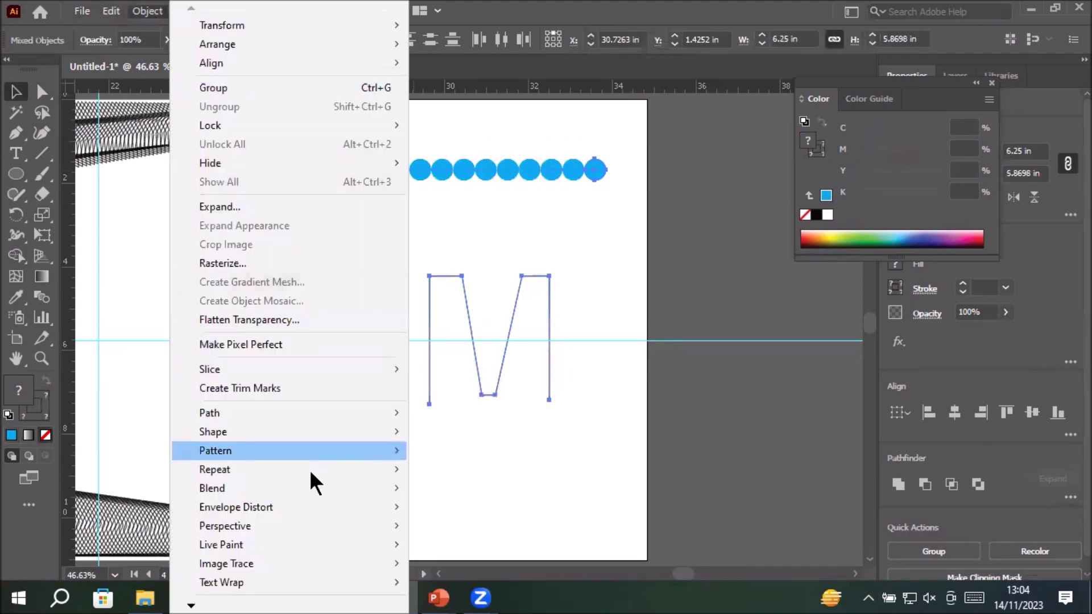
mouse_move(213, 488)
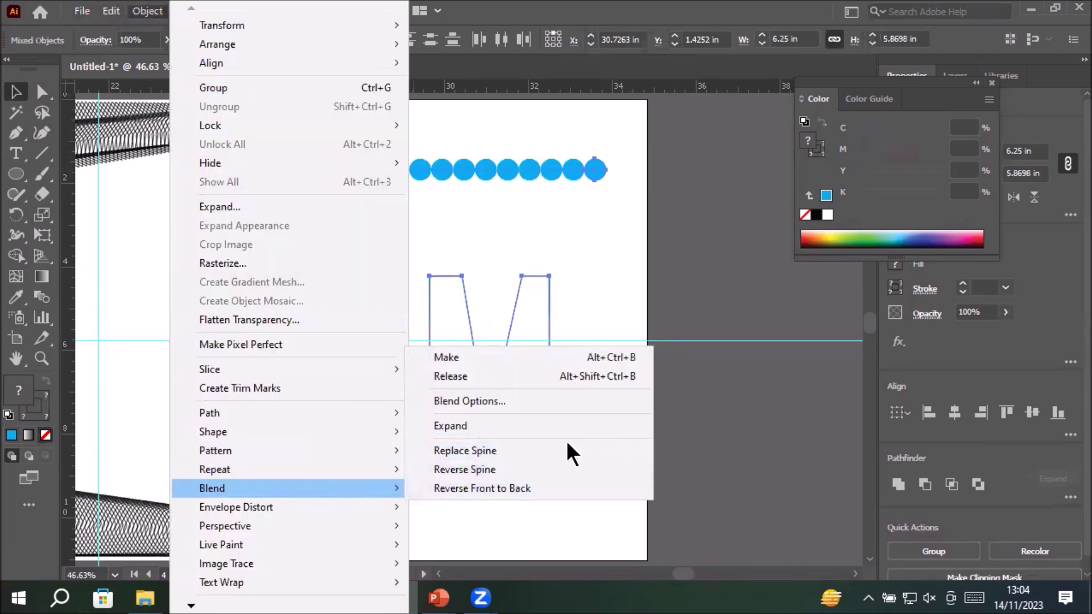
left_click(526, 452)
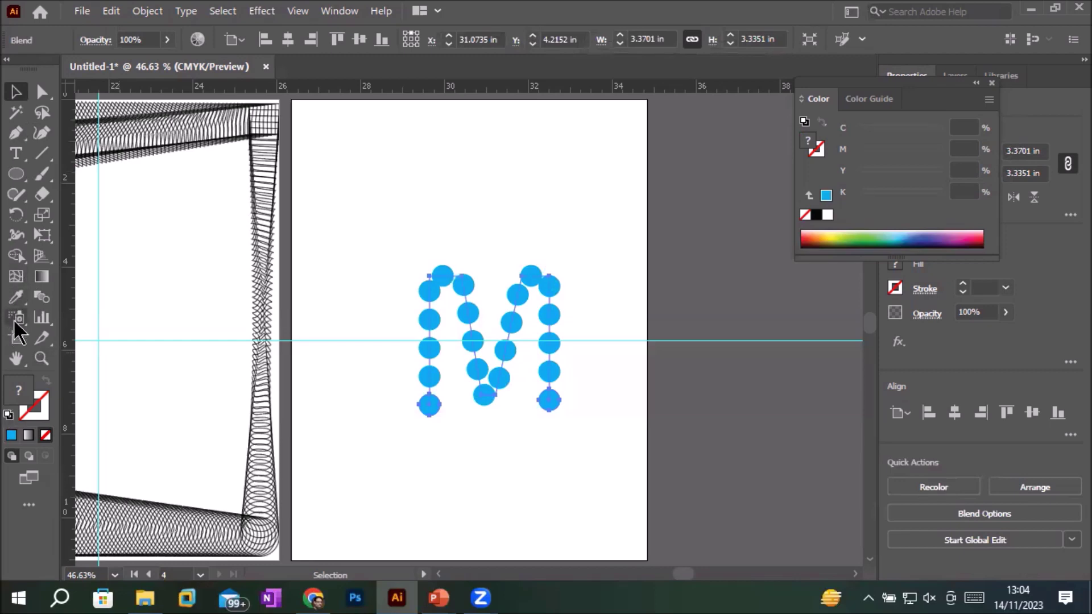
double_click(41, 296)
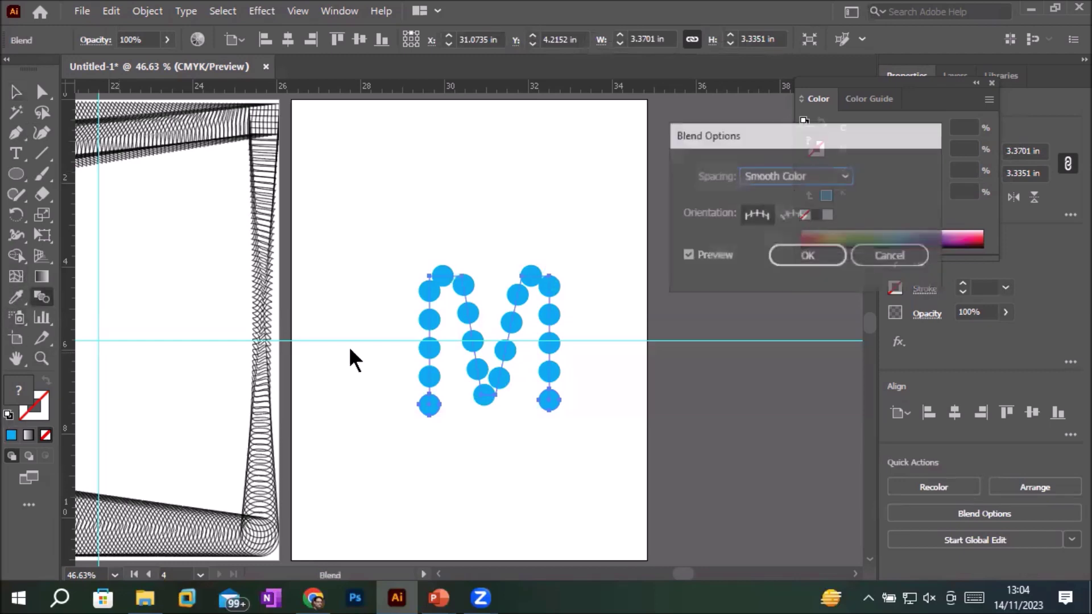
- Apply Specified Distance spacing to the cyan circle blend
left_click(850, 173)
left_click(814, 232)
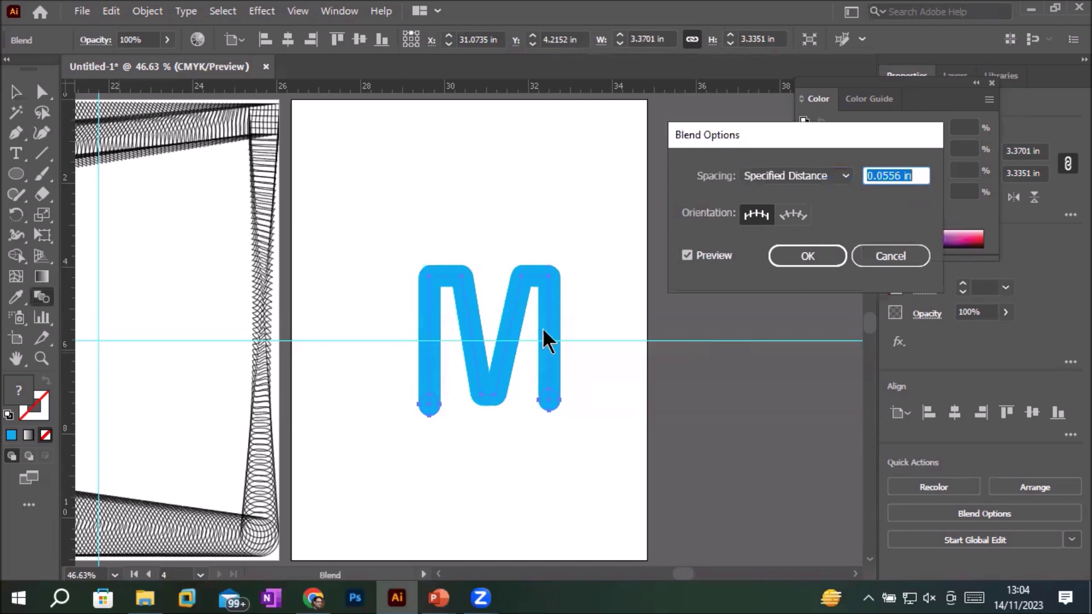
left_click(819, 259)
scroll(525, 338, "up", 5)
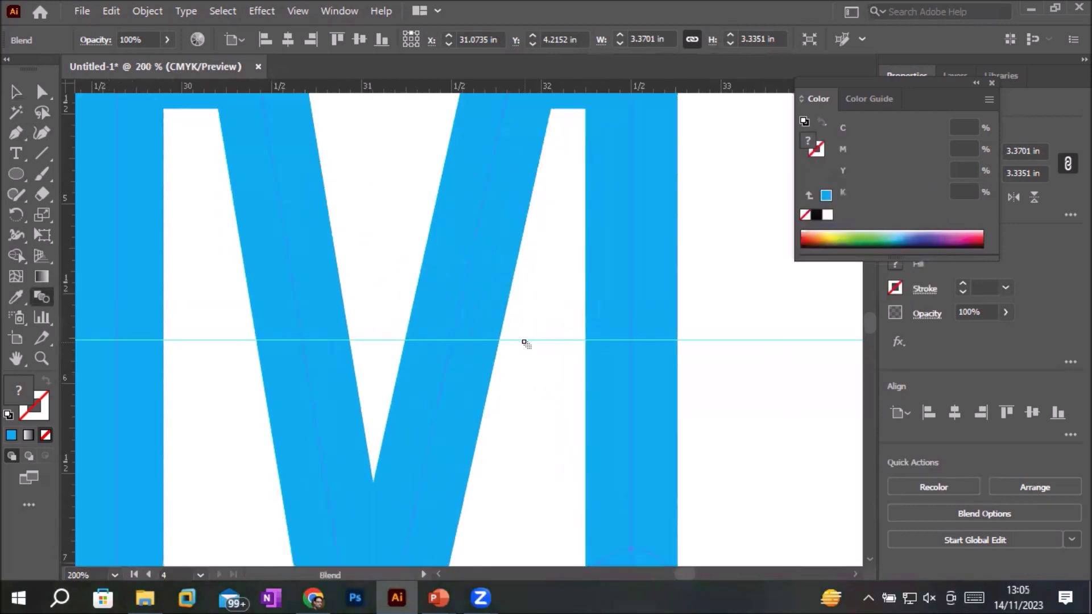
scroll(524, 343, "down", 2)
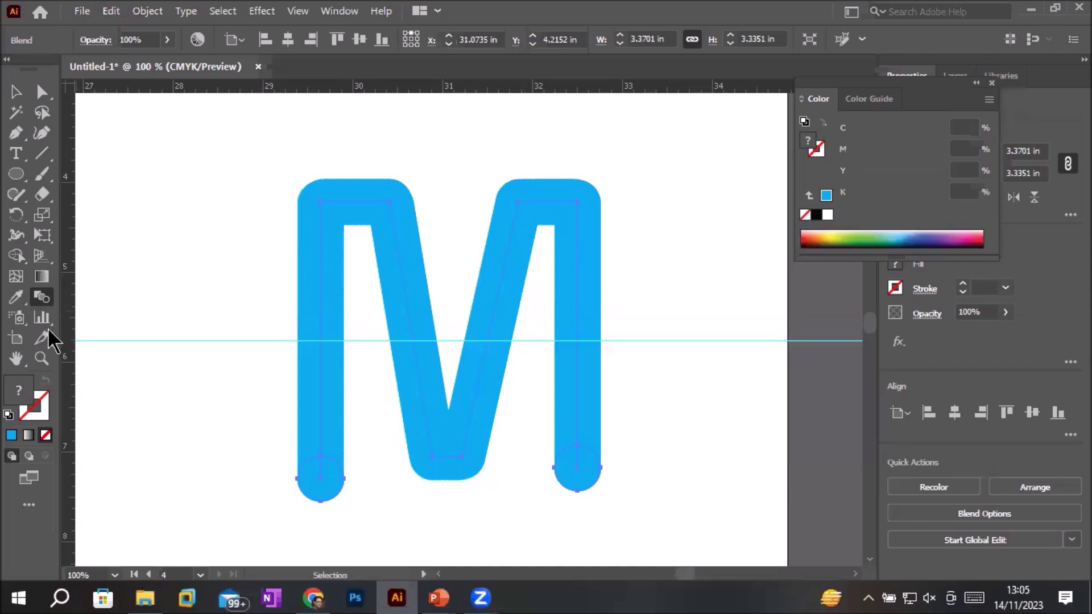
- Try Specified Steps values of 243 and then 2 for the blend
double_click(41, 298)
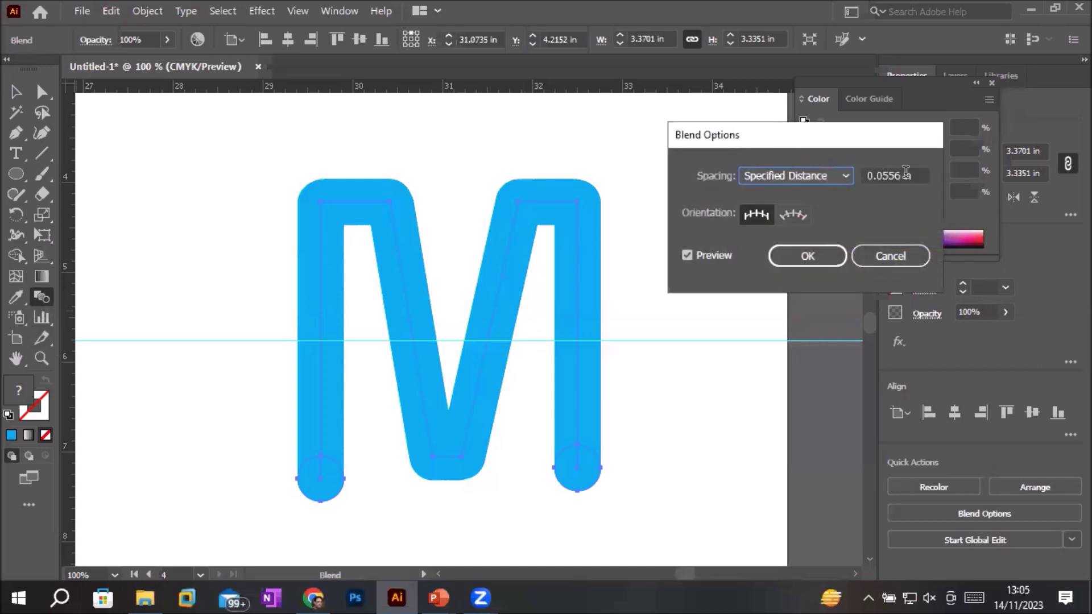
left_click(836, 175)
left_click(828, 215)
type("24320")
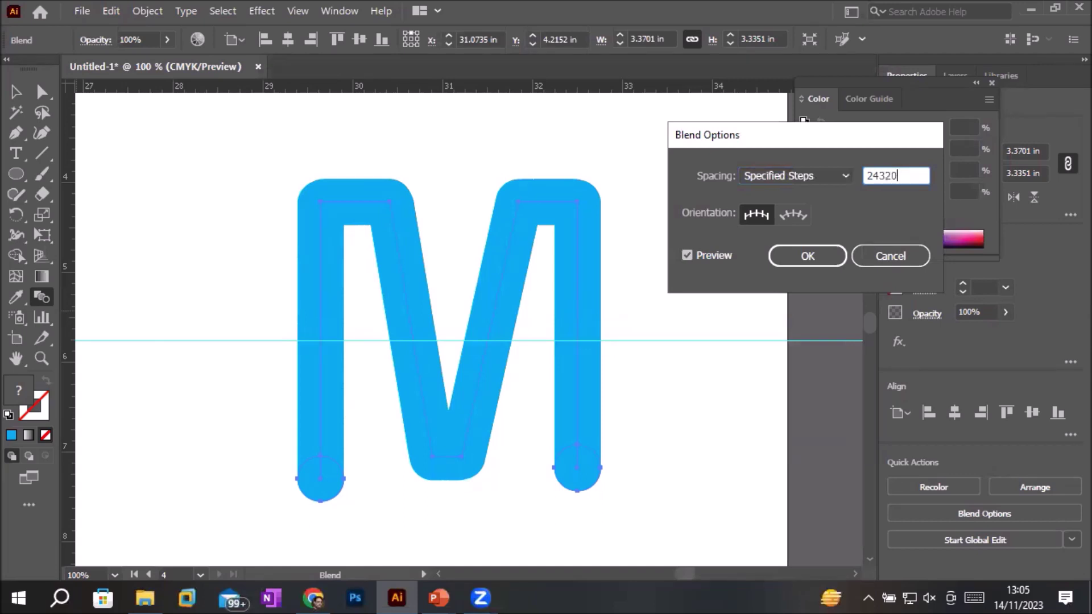
key("Return")
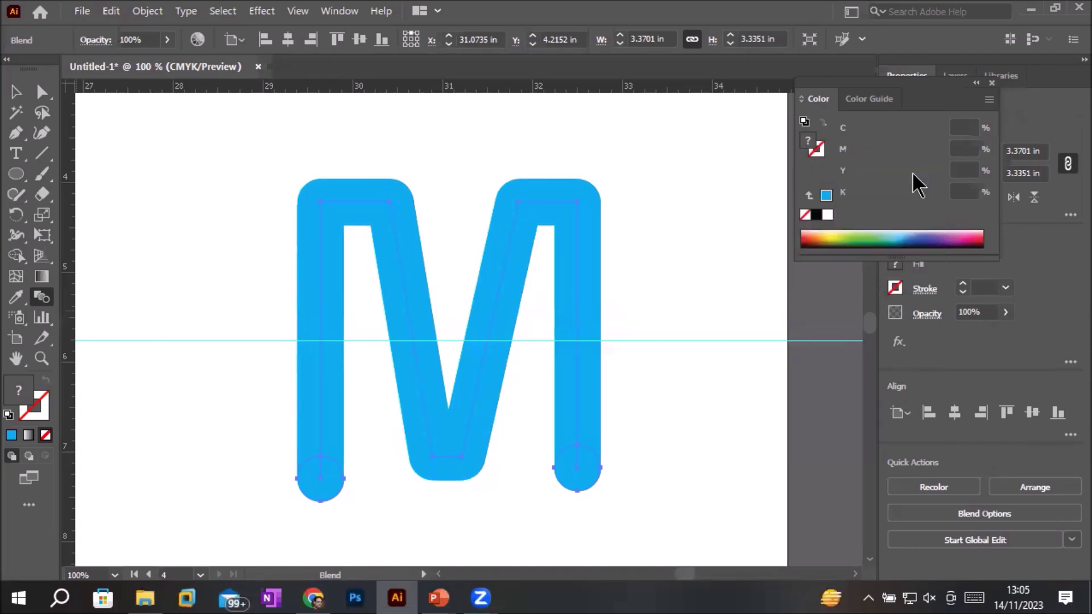
left_click(16, 92)
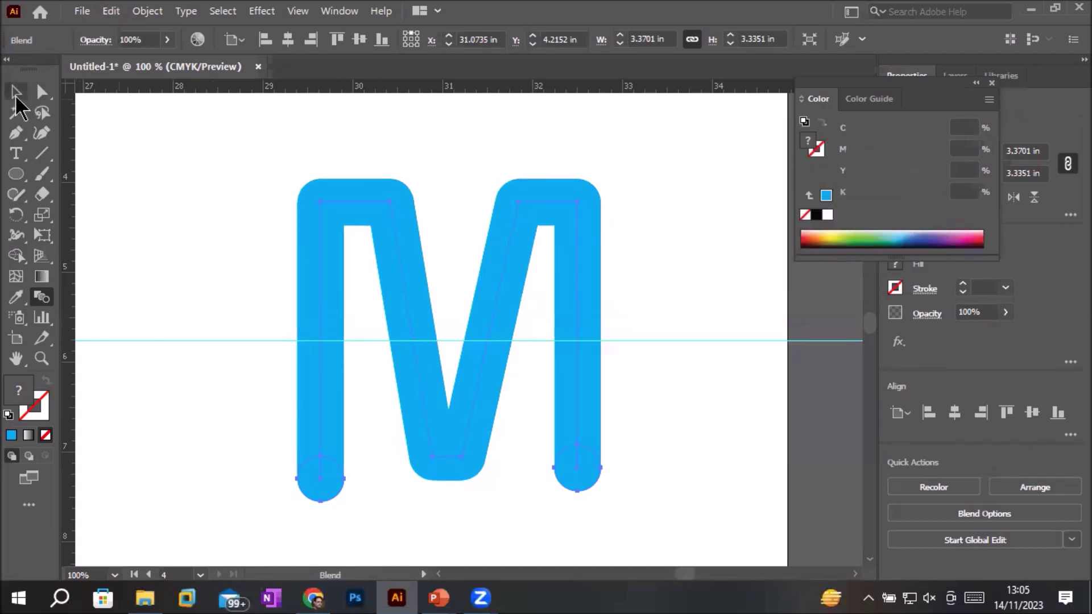
double_click(41, 297)
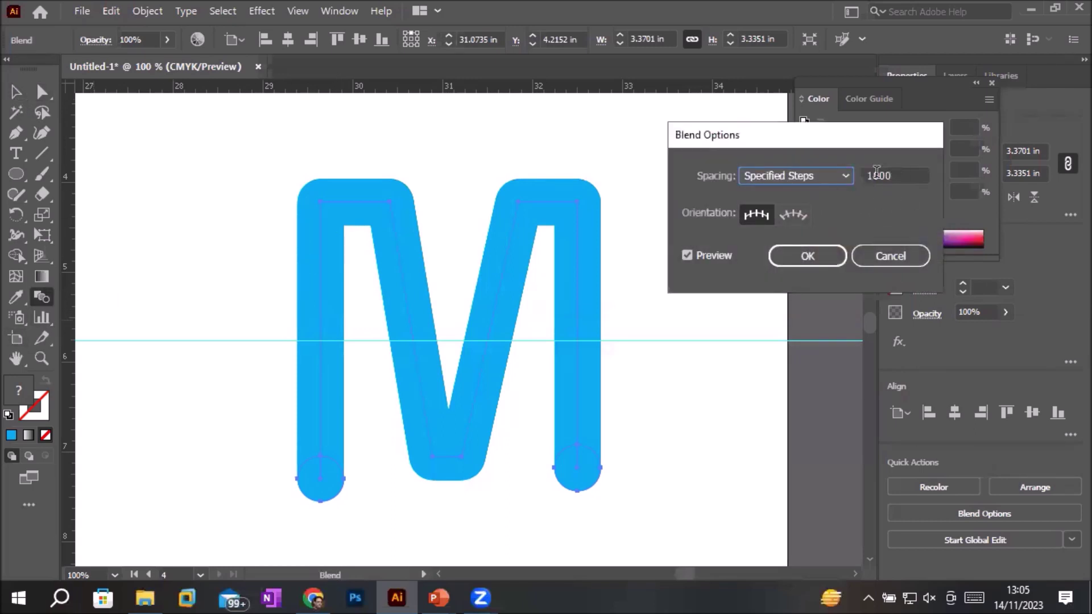
double_click(895, 172)
type("2")
key("Return")
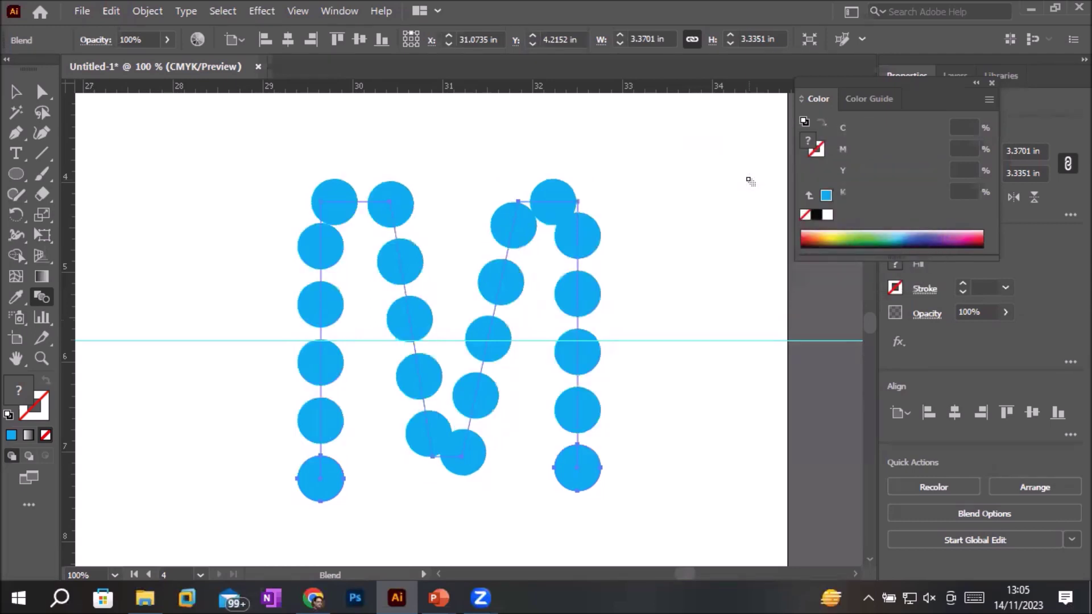
- Adjust the step count up and down, then accept 52 steps
double_click(41, 299)
left_click(912, 174)
key("Up")
key("Up")
key("Up")
key("Down")
key("Down")
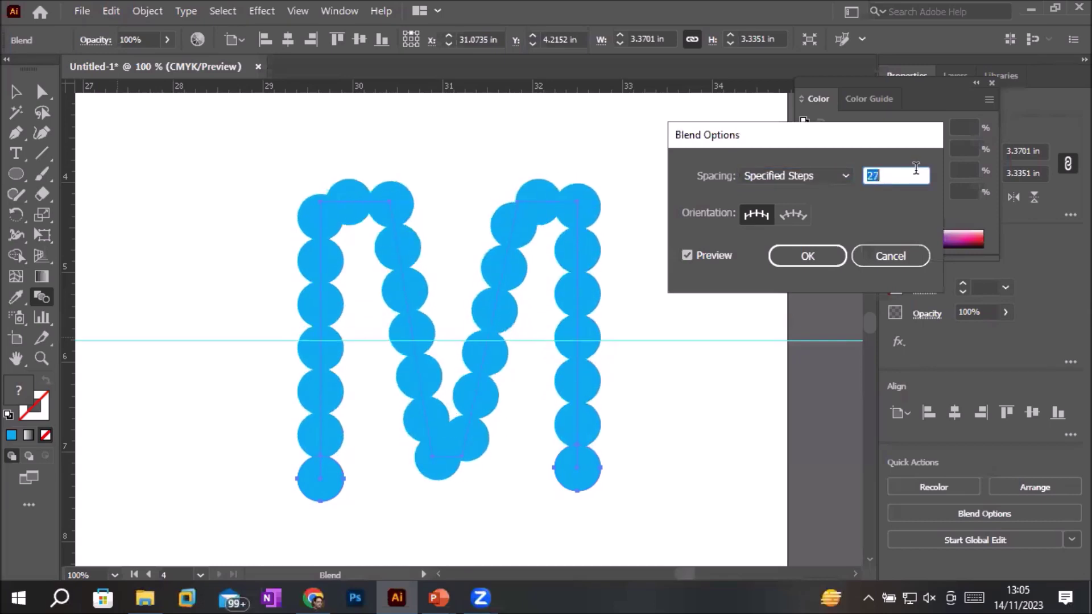
key("Down")
key("Down")
key("Up")
key("Up")
key("Up")
key("Up")
key("Up")
key("Up")
key("Up")
key("Up")
key("Up")
key("Up")
key("Up")
key("Up")
key("Up")
key("Up")
key("Up")
key("Up")
key("Up")
key("Up")
key("Up")
key("Up")
key("Up")
key("Up")
key("Up")
key("Up")
key("Down")
key("Down")
key("Down")
key("Down")
key("Down")
key("Down")
key("Down")
key("Down")
key("Down")
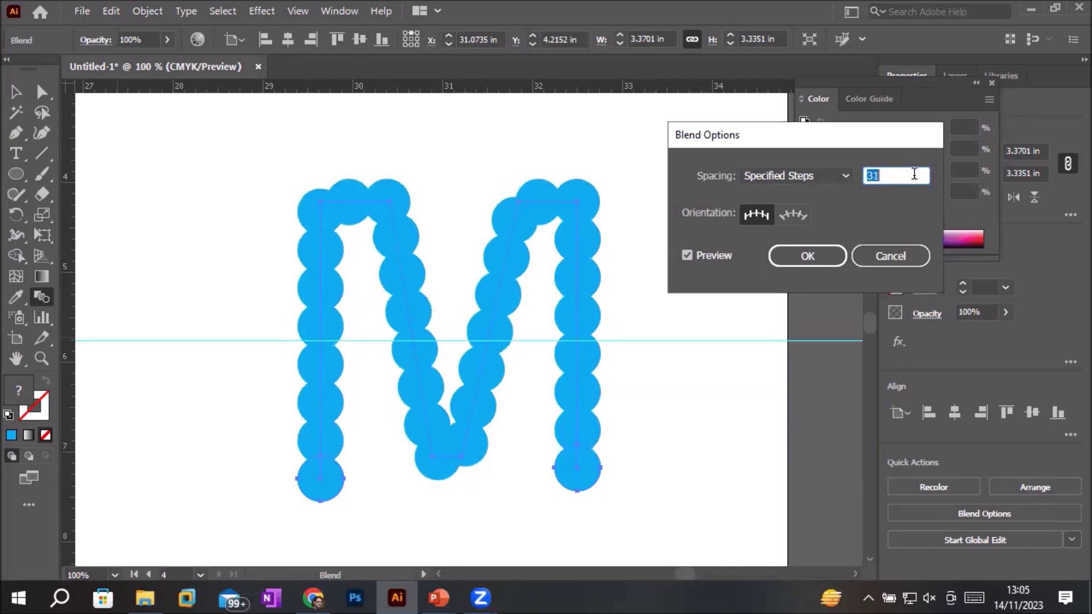
key("Down")
key("Down")
key("Down")
key("Down")
key("Down")
key("Down")
key("Up")
key("Up")
key("Up")
key("Up")
key("Up")
key("Up")
key("Up")
key("Up")
key("Up")
key("Up")
key("Up")
key("Up")
key("Up")
key("Up")
key("Up")
key("Up")
key("Up")
key("Up")
key("Up")
key("Up")
key("Up")
key("Up")
key("Up")
key("Up")
key("Down")
key("Down")
key("Down")
key("Down")
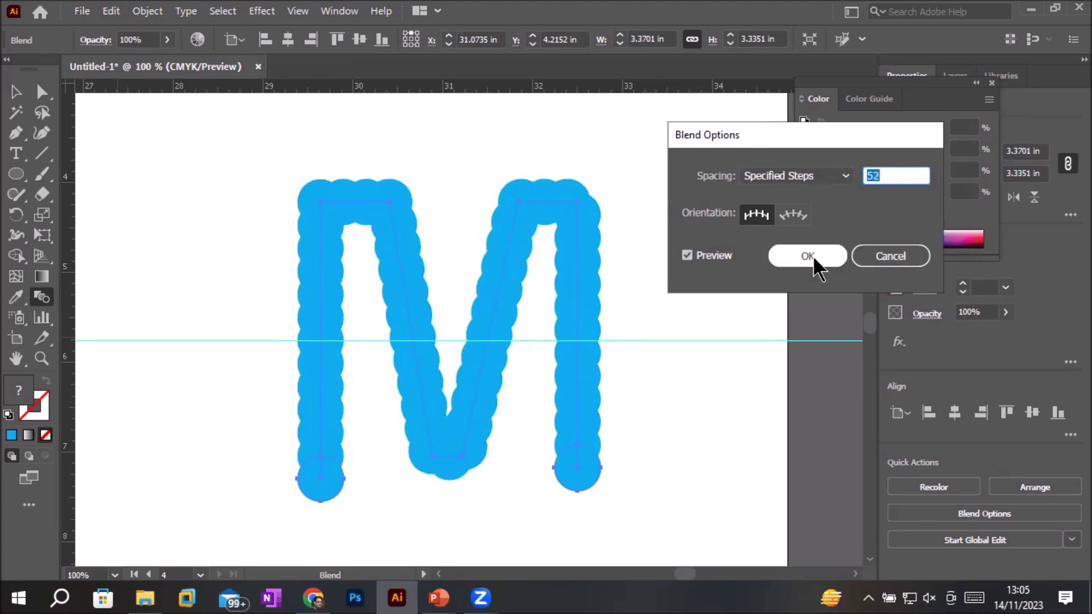
left_click(815, 260)
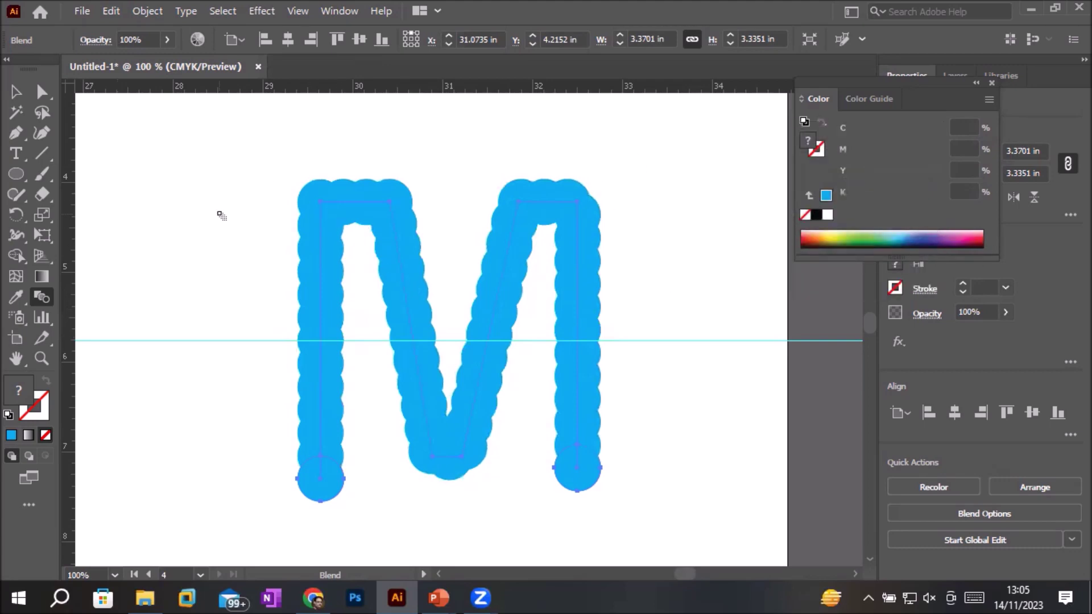
- Release the cyan circle blend into the M path and two separate circles
scroll(245, 226, "down", 3)
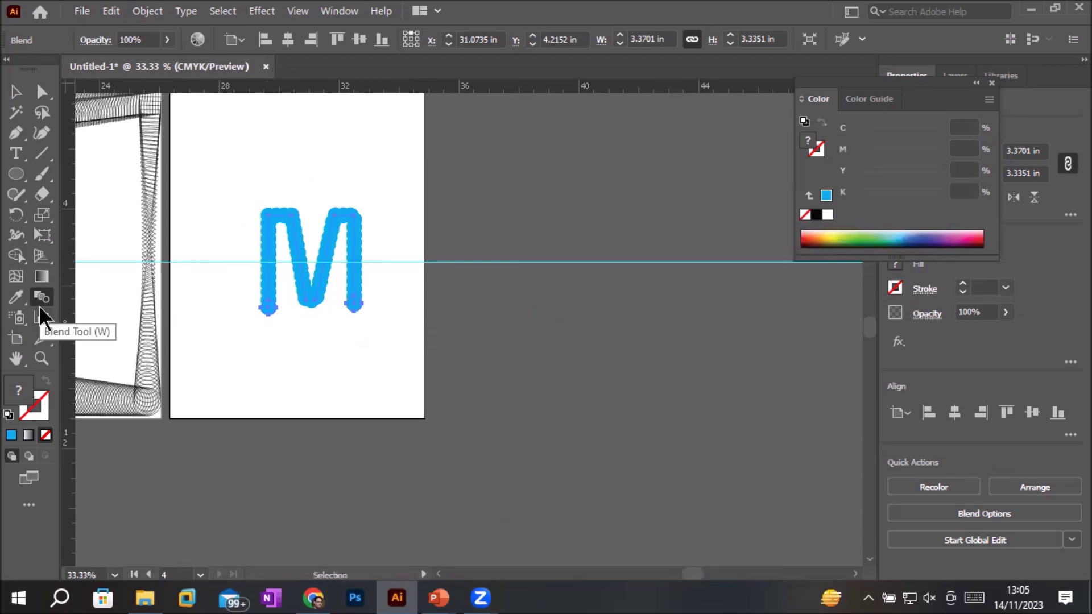
left_click(10, 88)
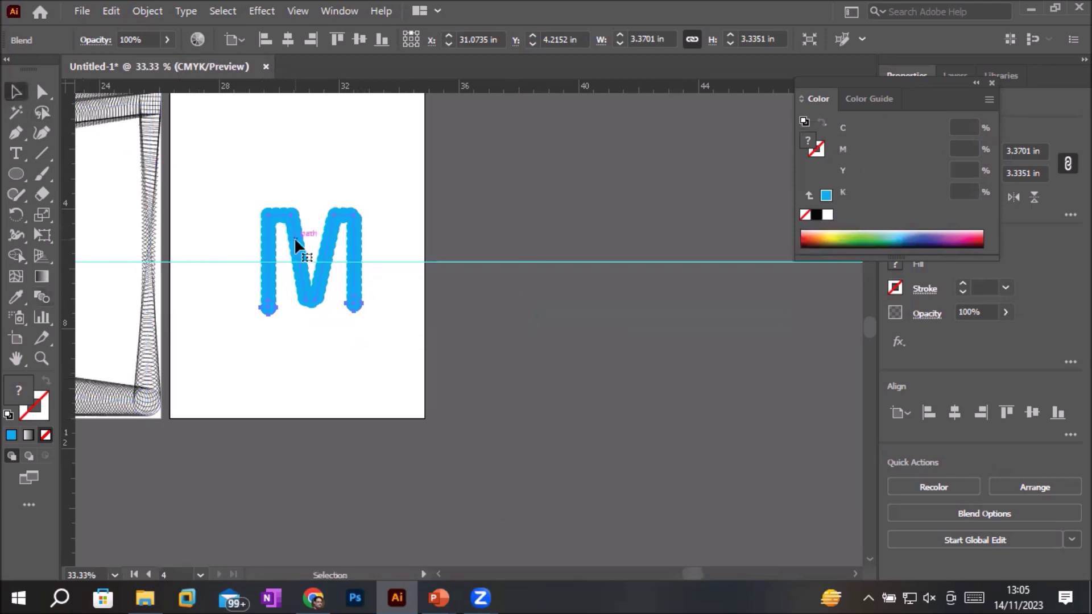
scroll(294, 237, "up", 1)
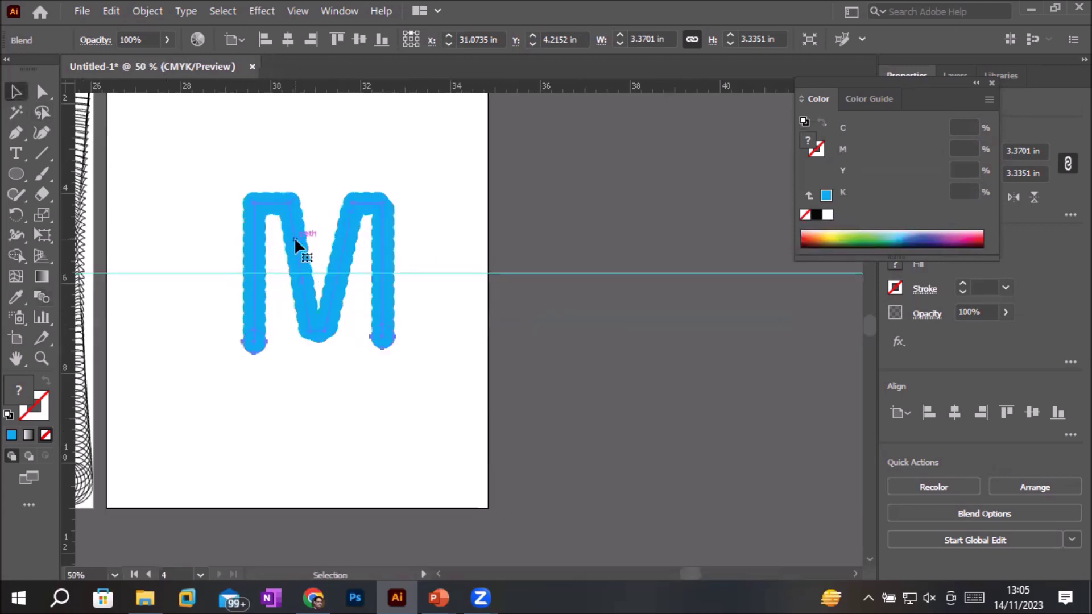
left_click(153, 13)
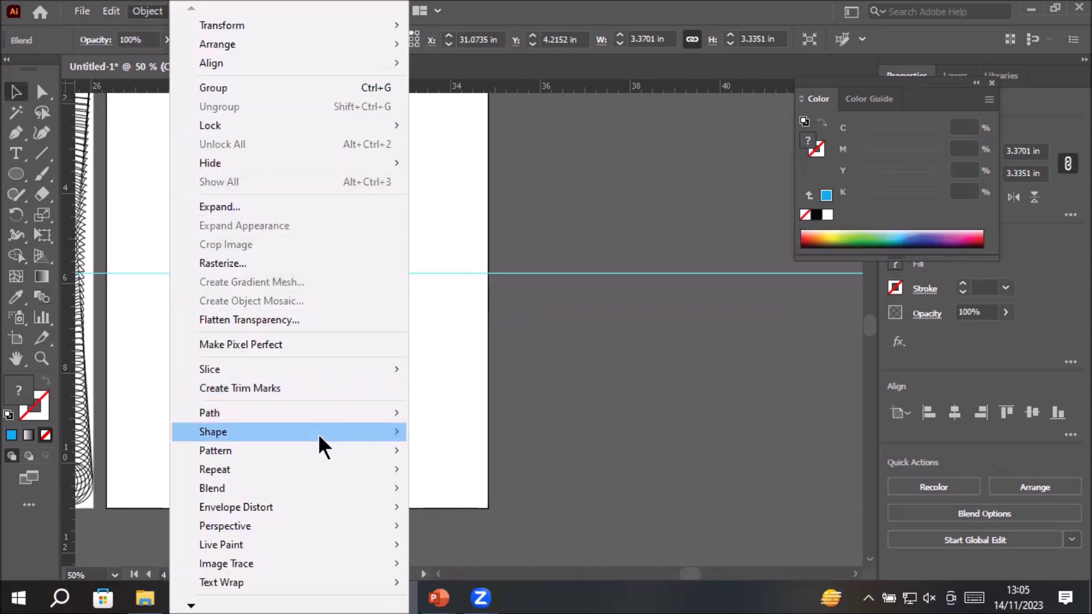
mouse_move(212, 488)
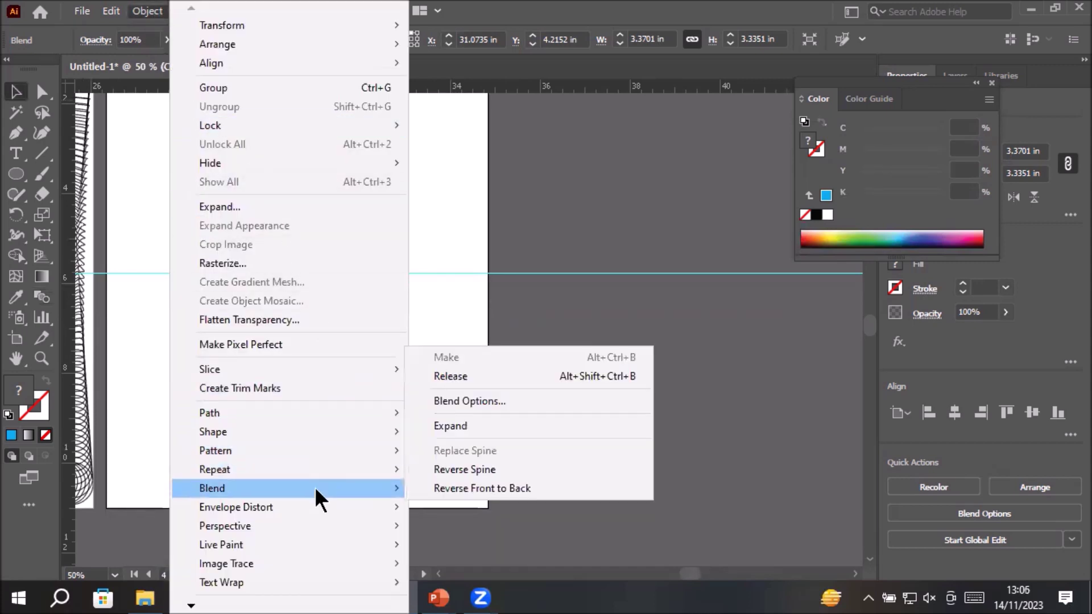
left_click(478, 377)
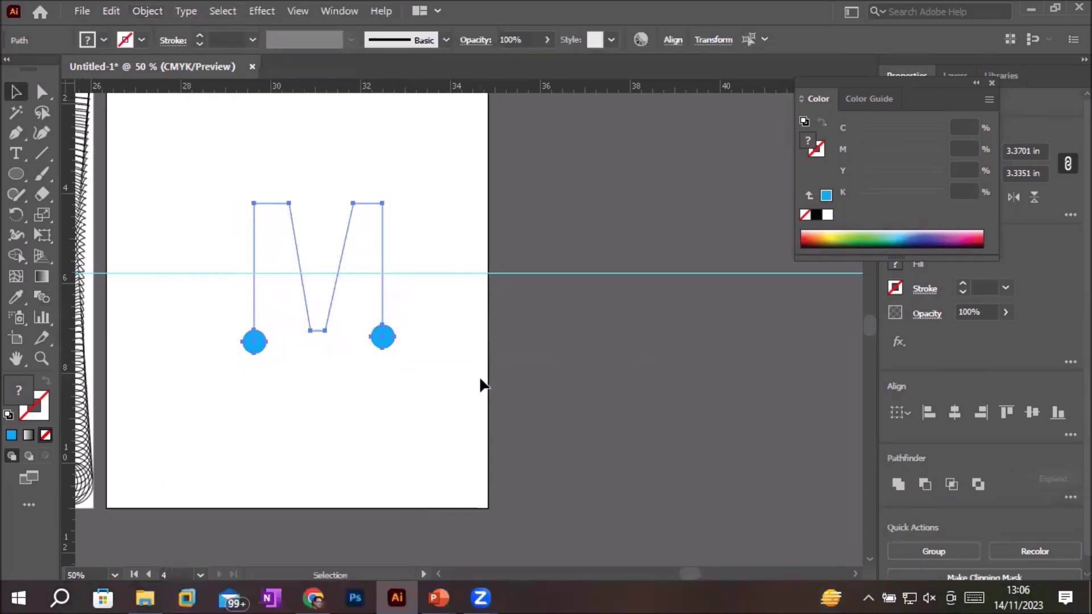
- Move both circles level along the page top and delete the M path
left_click(342, 380)
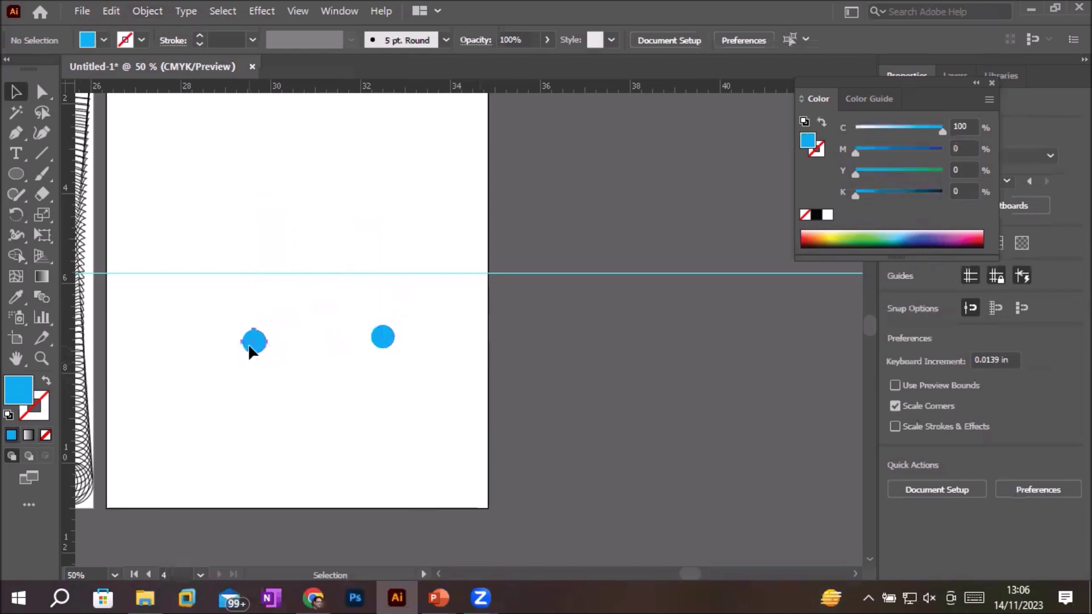
left_click_drag(250, 349, 188, 143)
left_click_drag(385, 348, 415, 138)
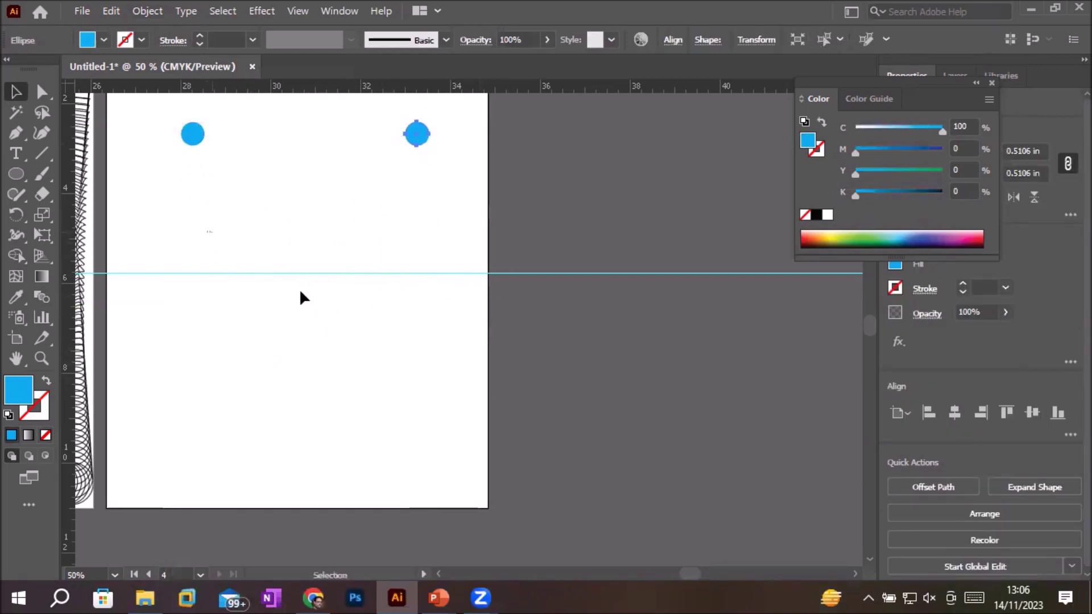
left_click_drag(300, 292, 399, 353)
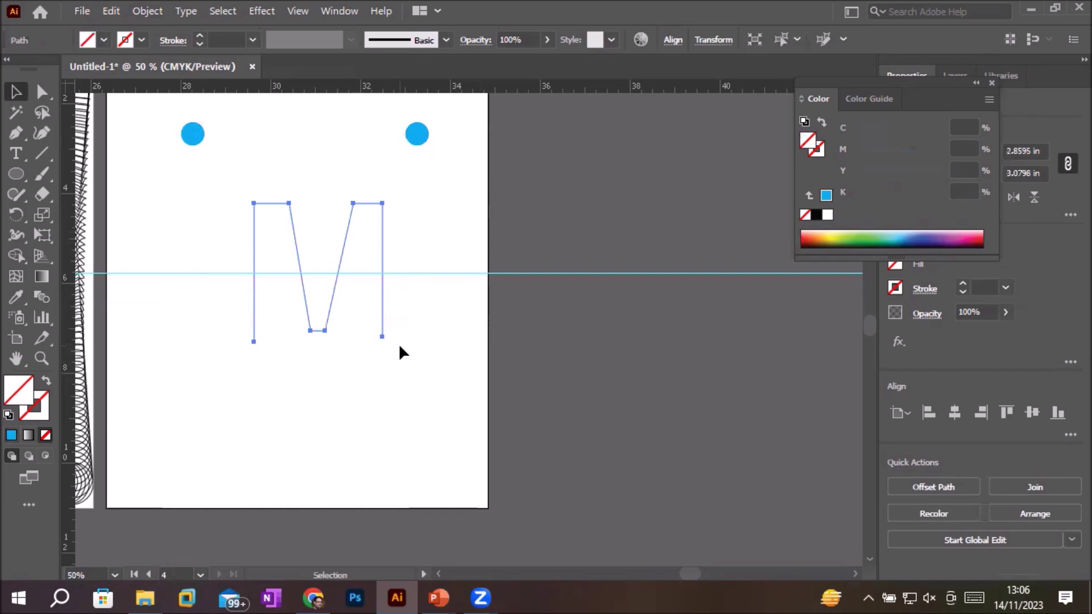
key("Delete")
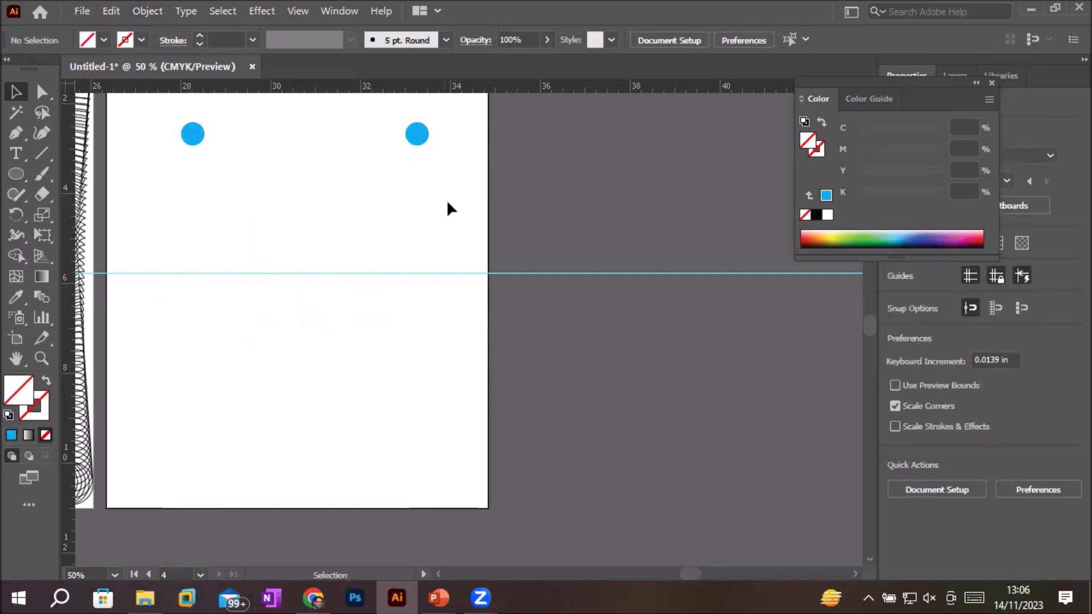
- Fill the right circle red, draw an arc below with the Arc Tool, and select both circles
left_click(418, 132)
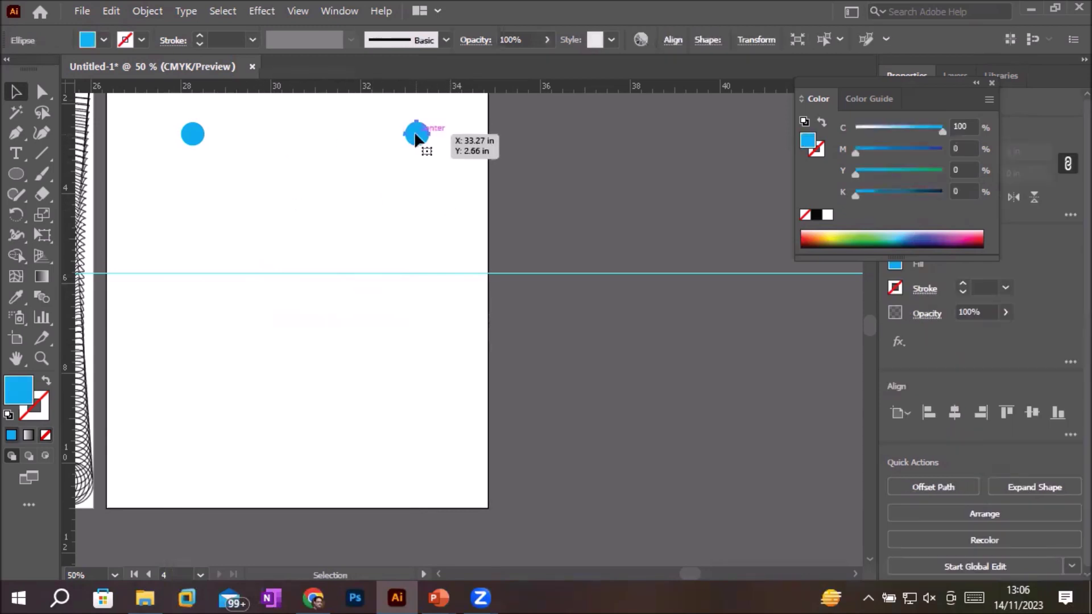
left_click(982, 238)
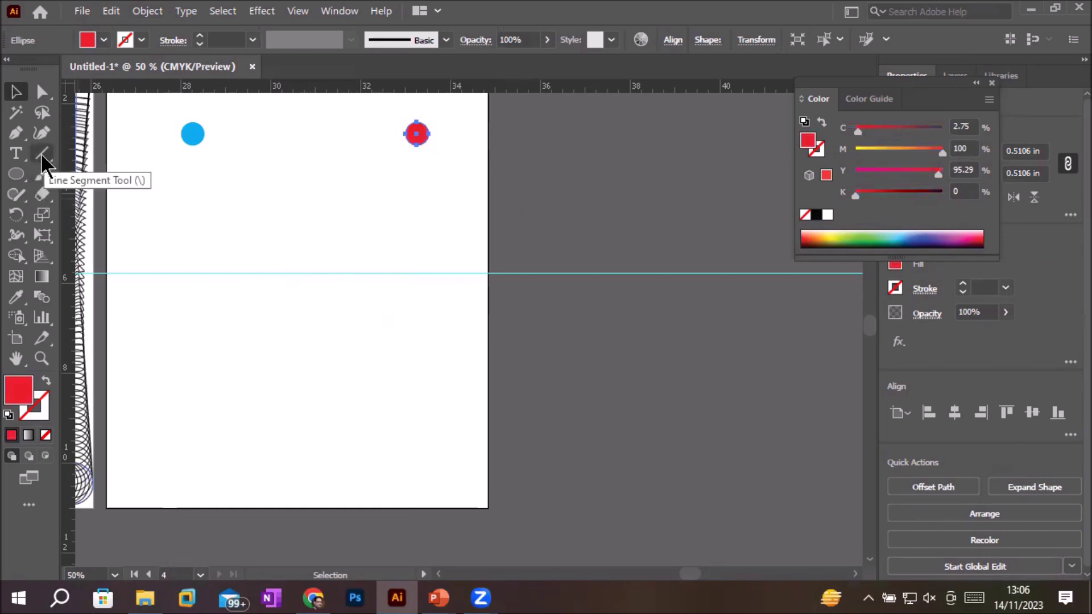
left_click_drag(42, 154, 93, 176)
left_click(92, 176)
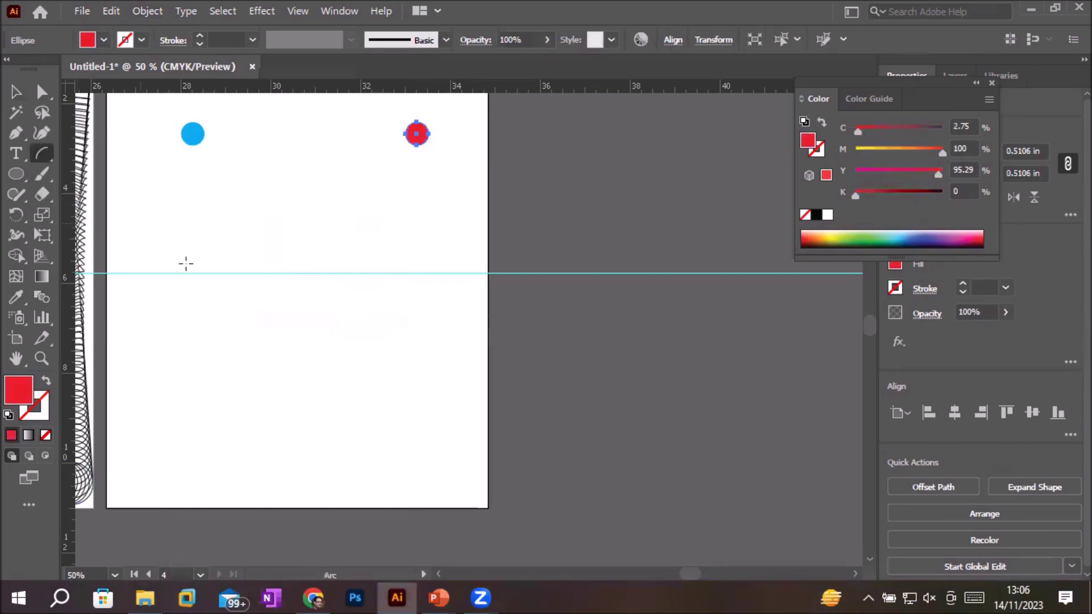
left_click_drag(290, 272, 468, 162)
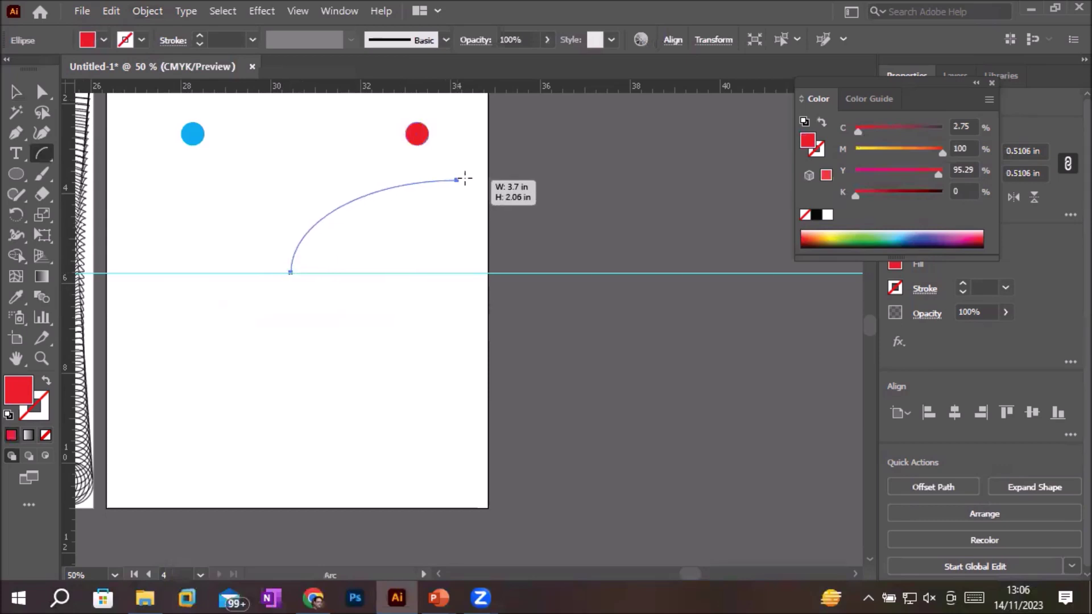
left_click(14, 92)
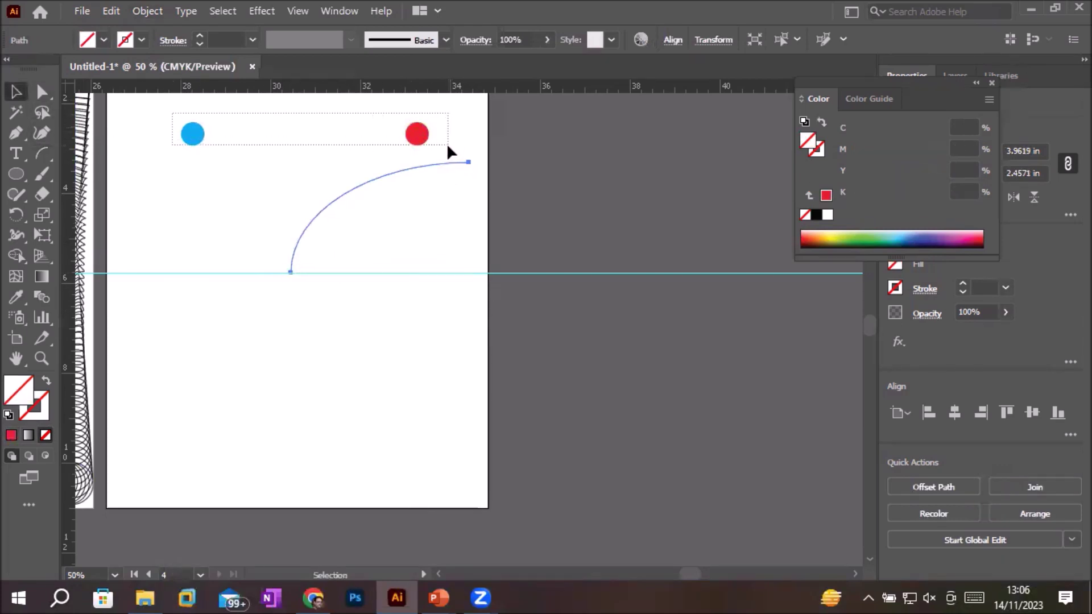
left_click_drag(447, 147, 447, 146)
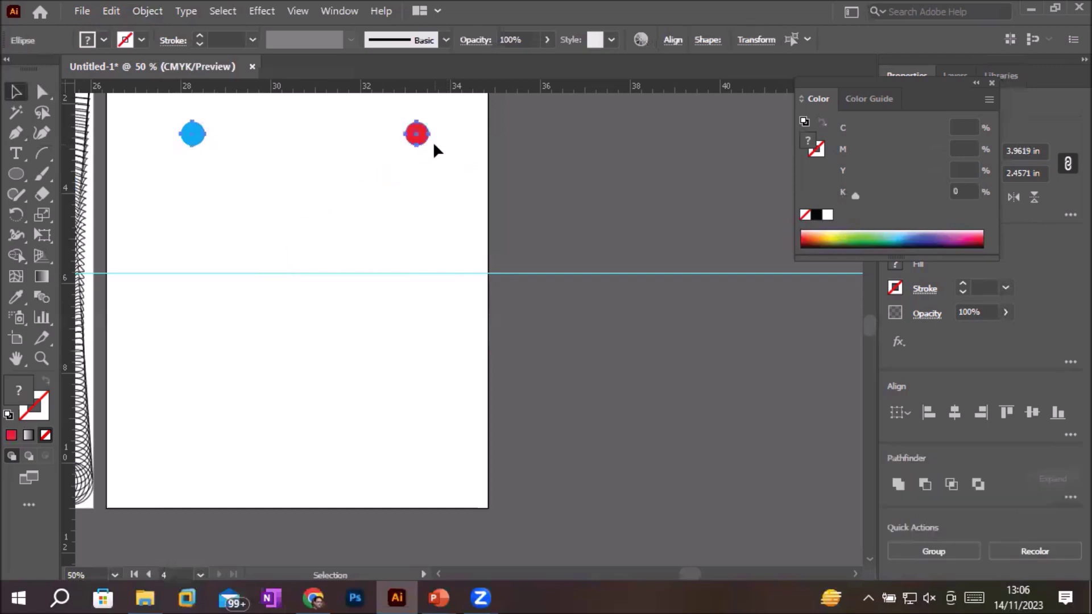
- Blend the cyan and red circles and replace the blend's spine with the arc
left_click(147, 13)
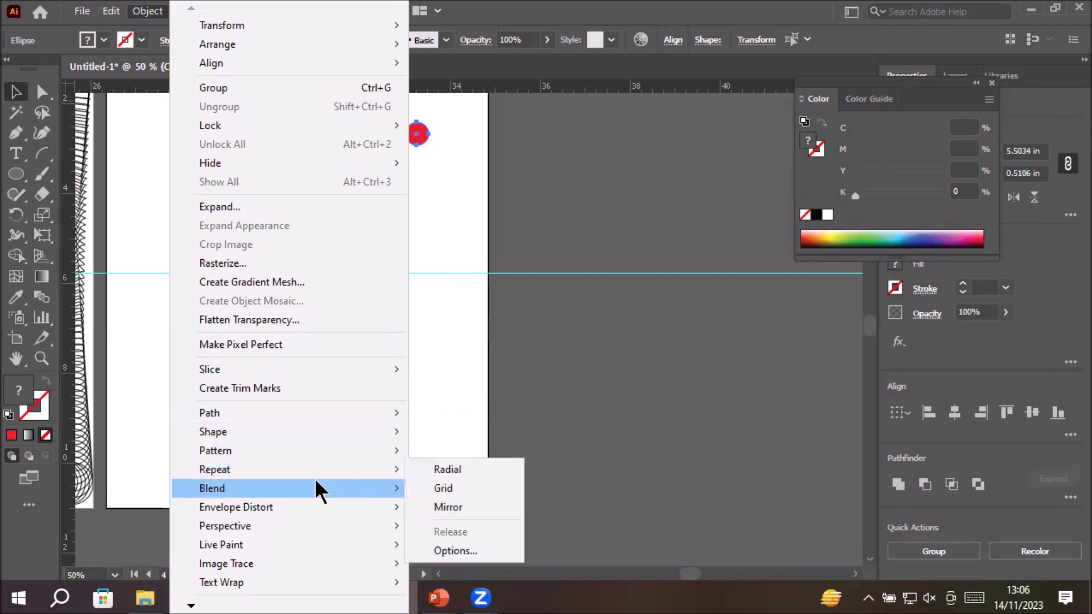
mouse_move(213, 488)
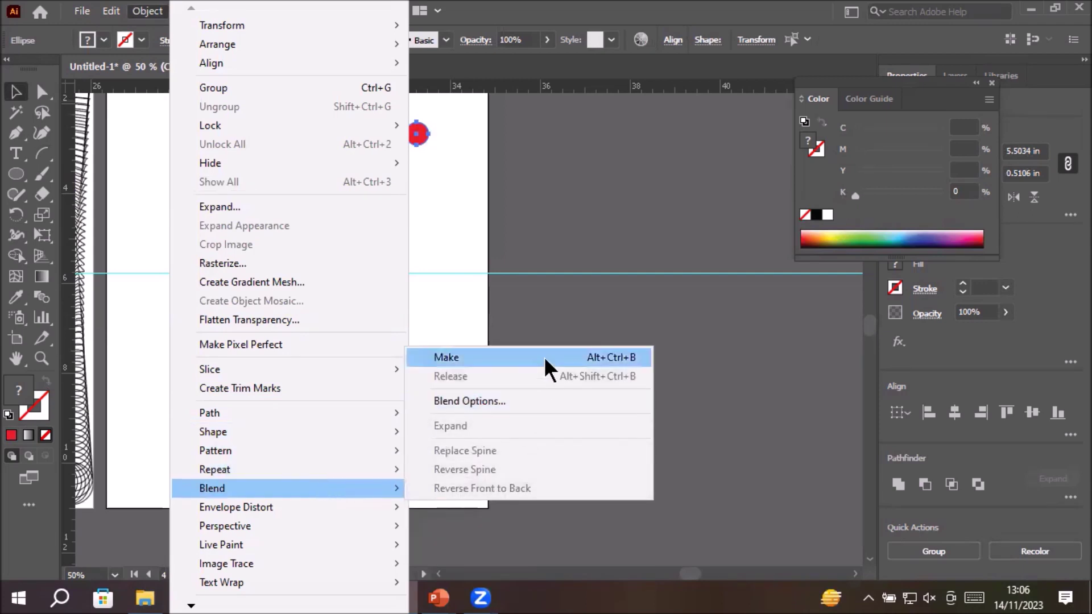
left_click(544, 357)
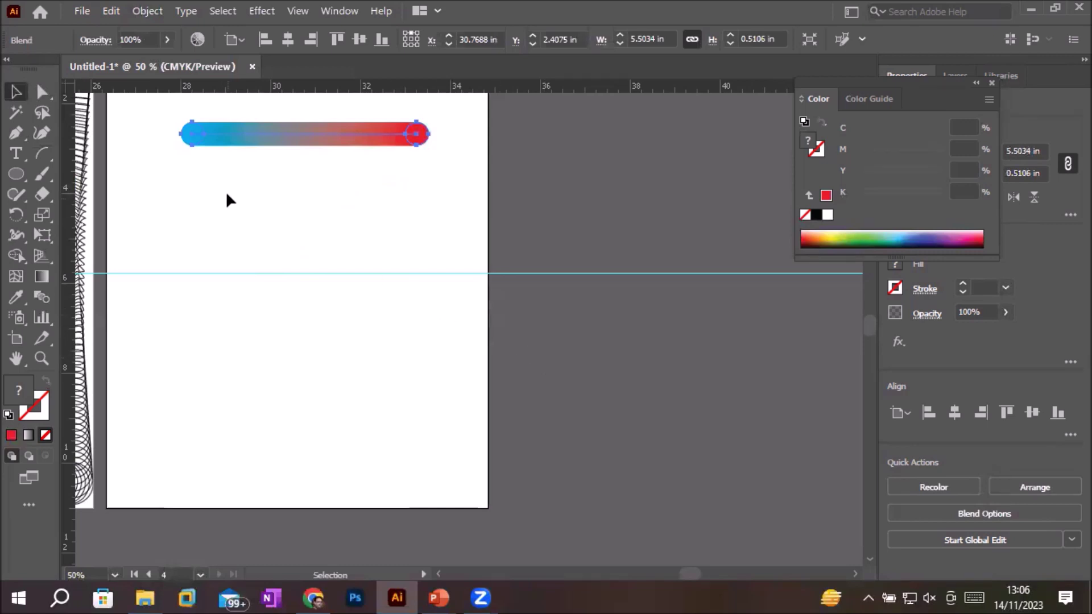
left_click_drag(150, 107, 476, 338)
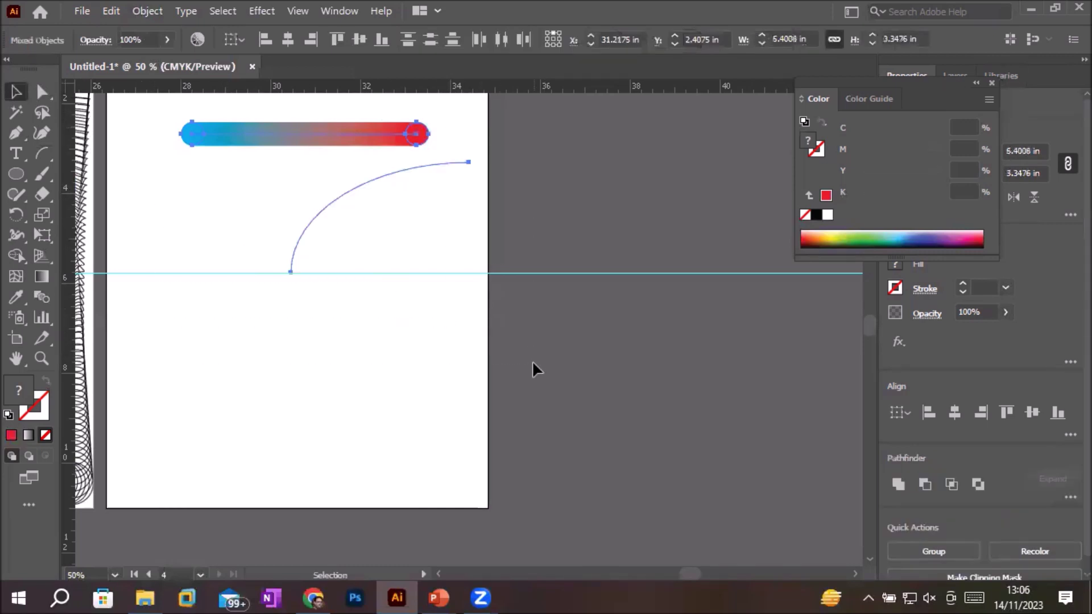
left_click(146, 11)
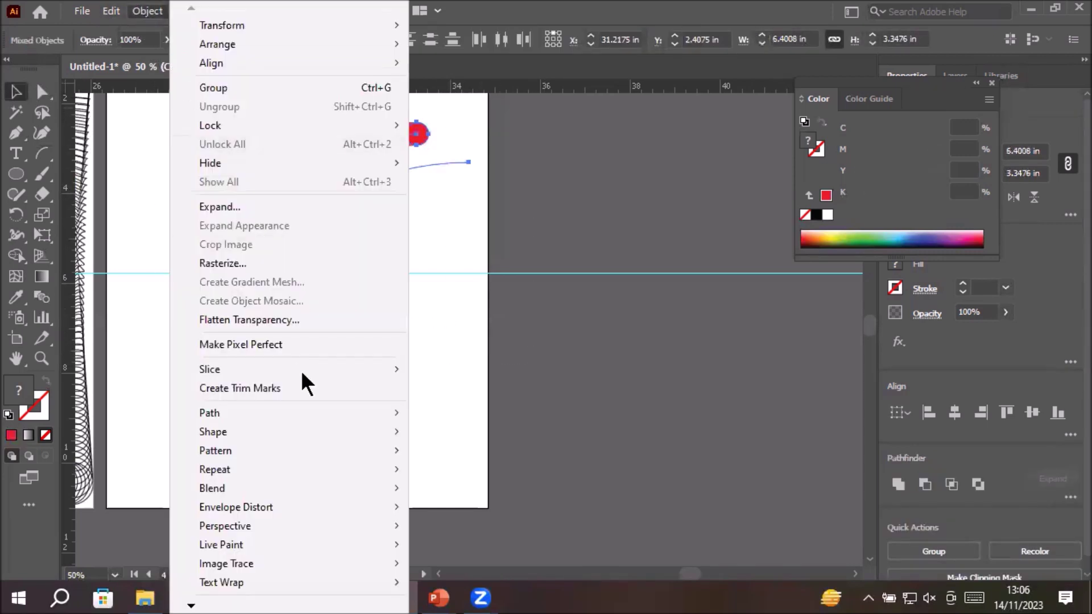
mouse_move(213, 488)
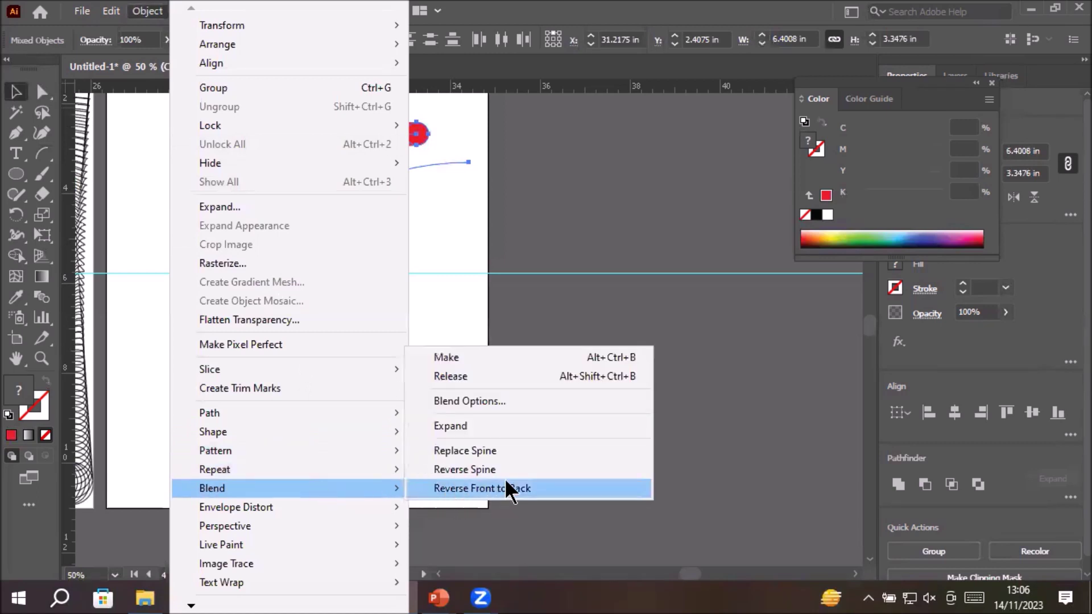
left_click(536, 451)
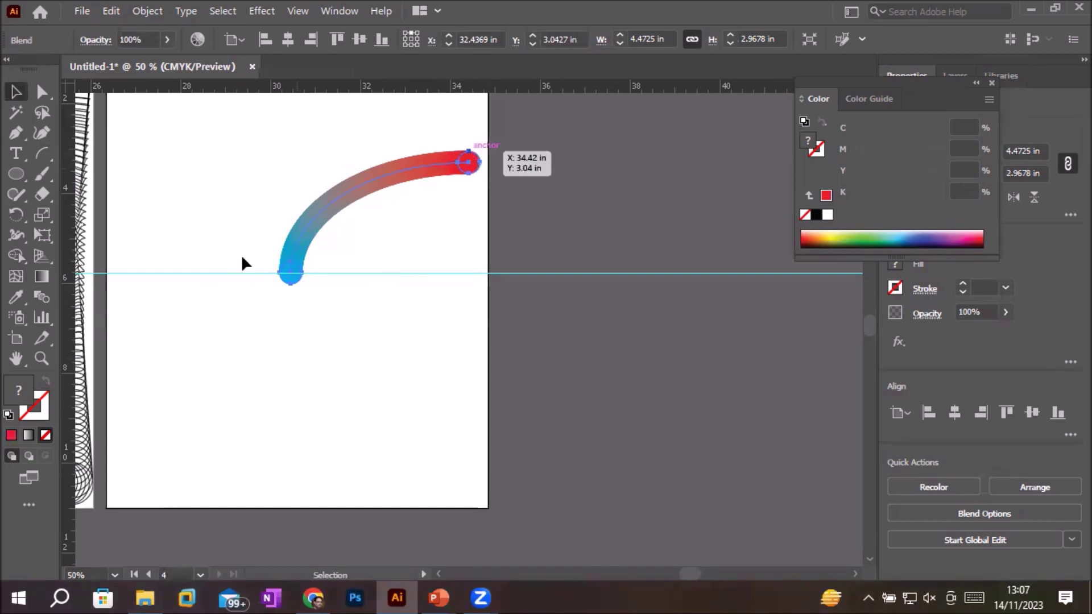
left_click(149, 13)
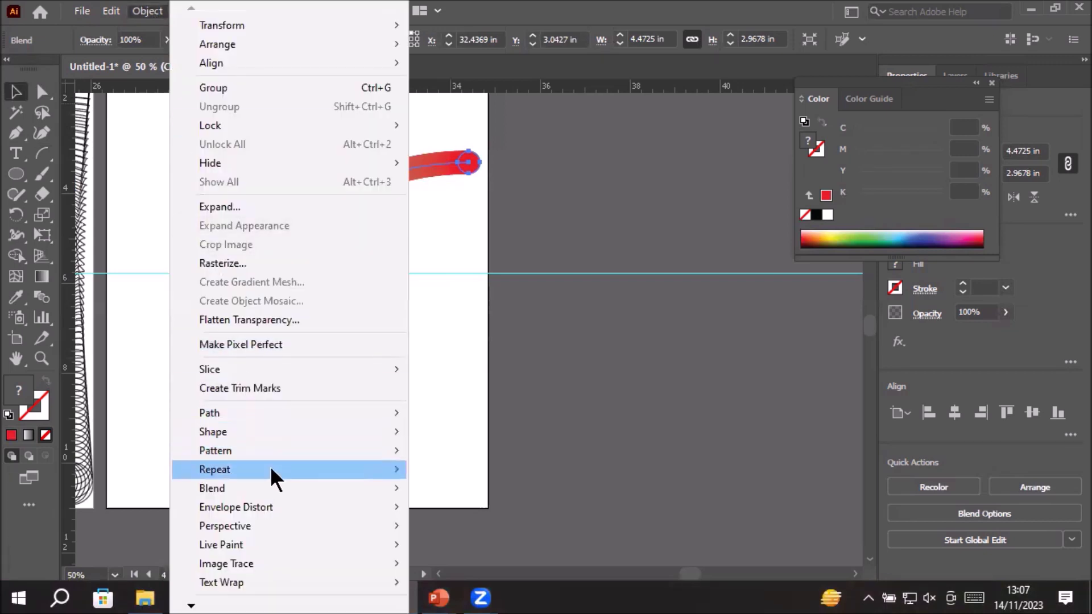
mouse_move(211, 488)
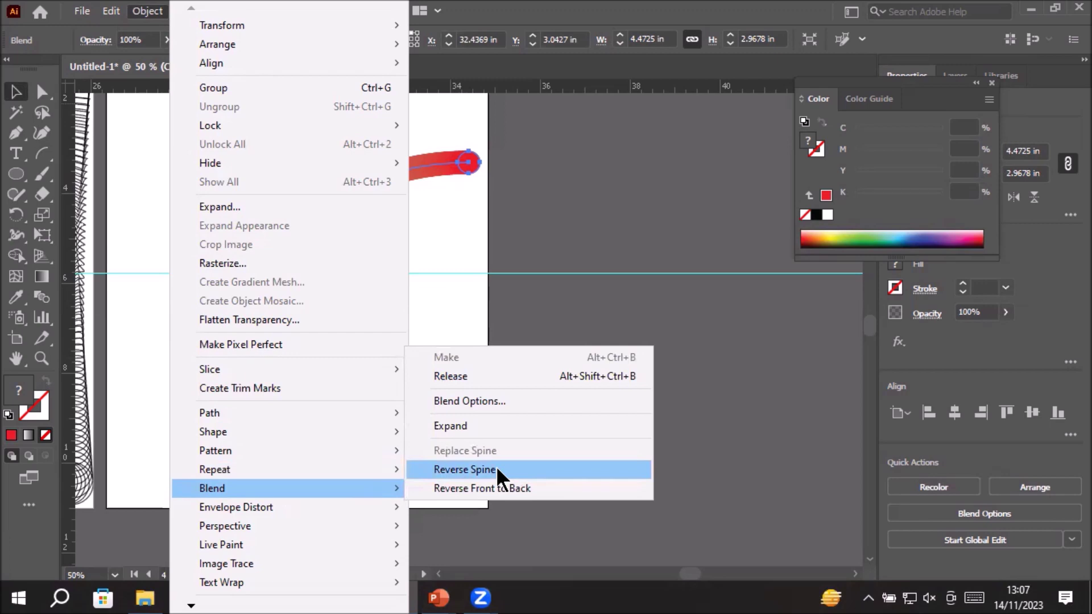
- Reverse the arc blend's spine and select the blend
left_click(496, 469)
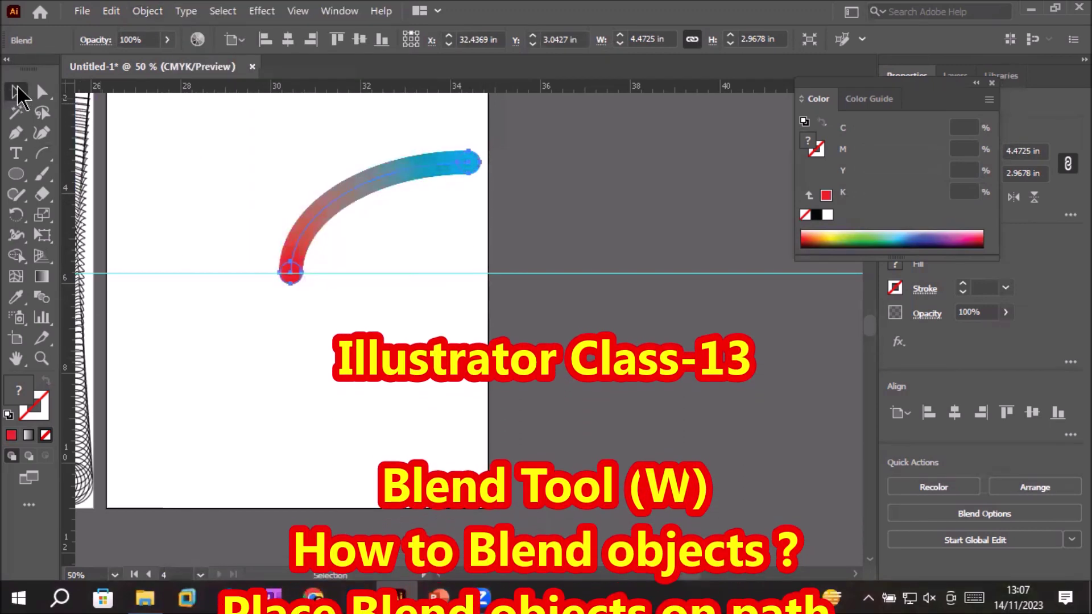
left_click(16, 92)
left_click_drag(233, 118, 512, 315)
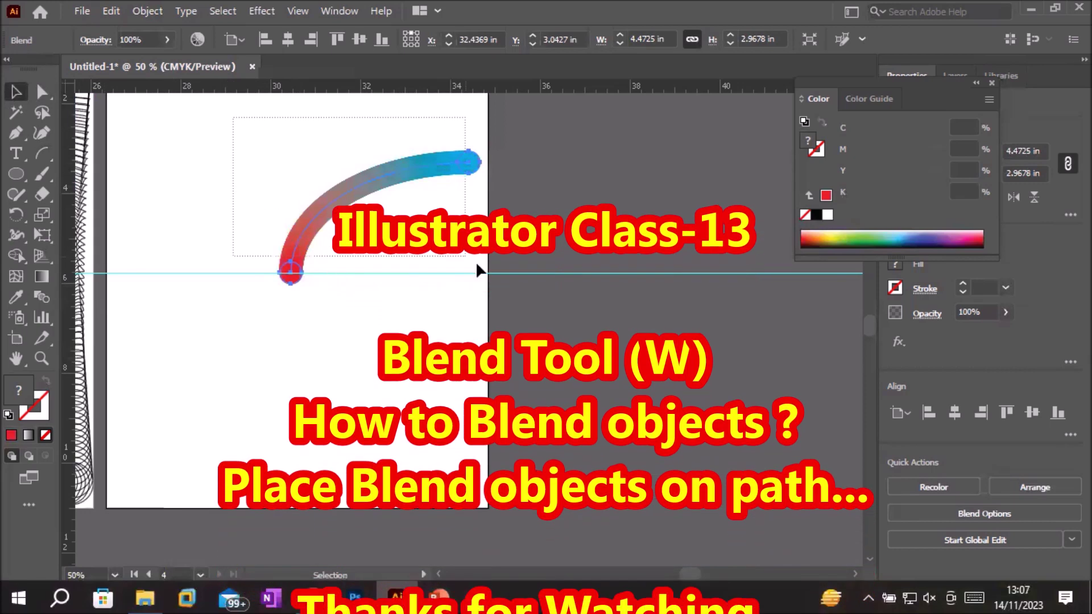